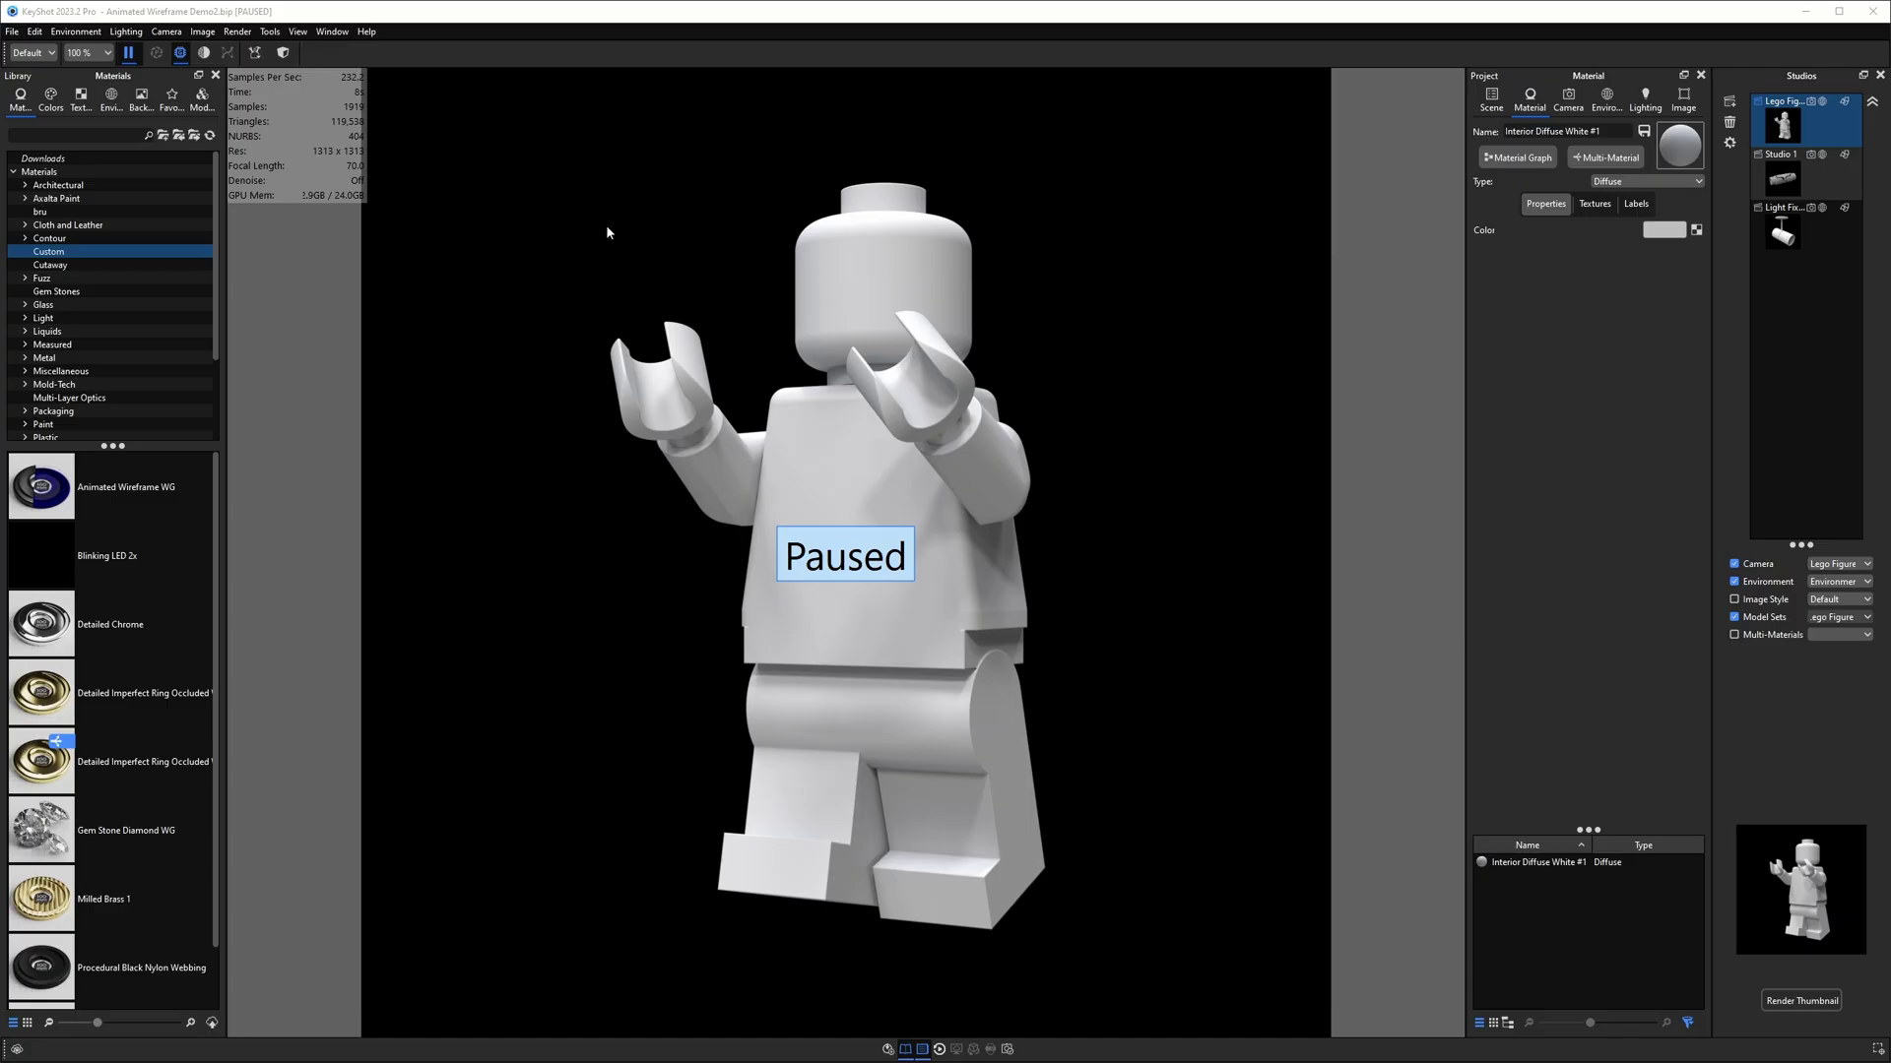
- Resume the real-time rendering, view the Studio 1 and Light Fixture studios, and return to the Lego Figure studio
click(128, 55)
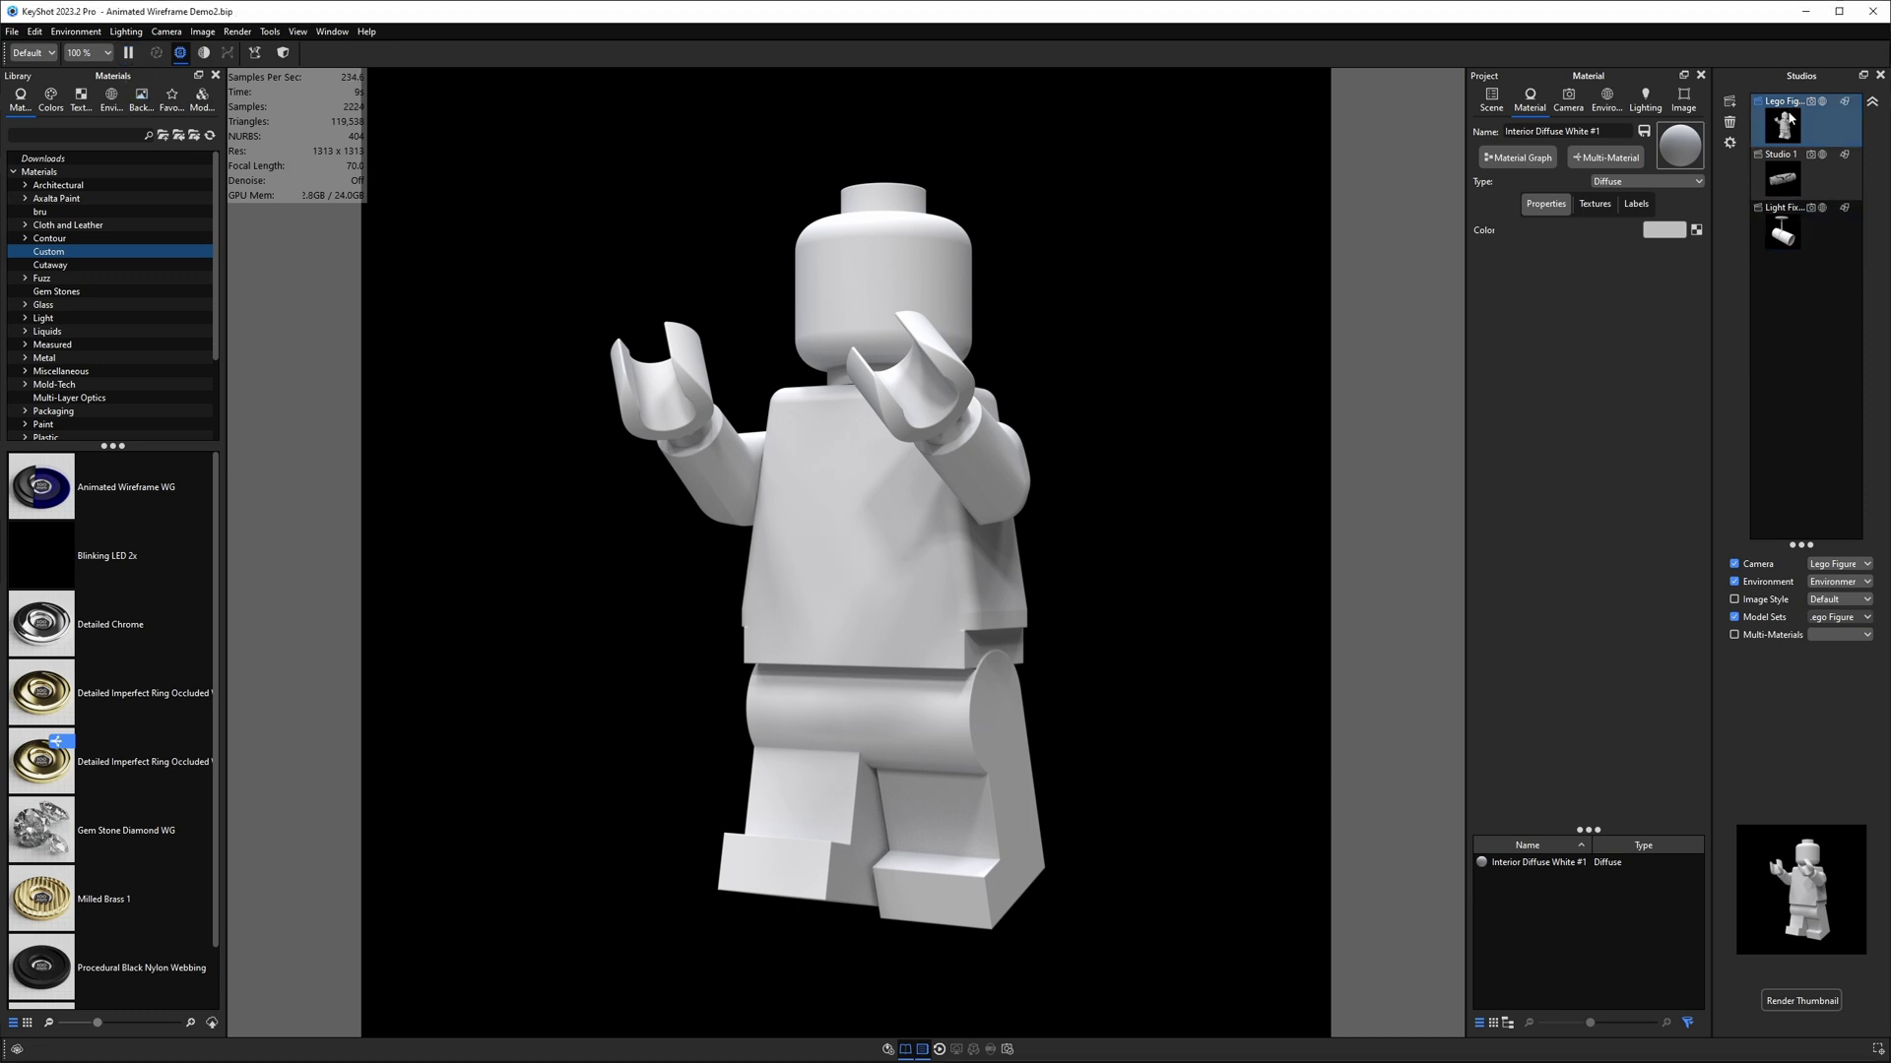
click(1787, 175)
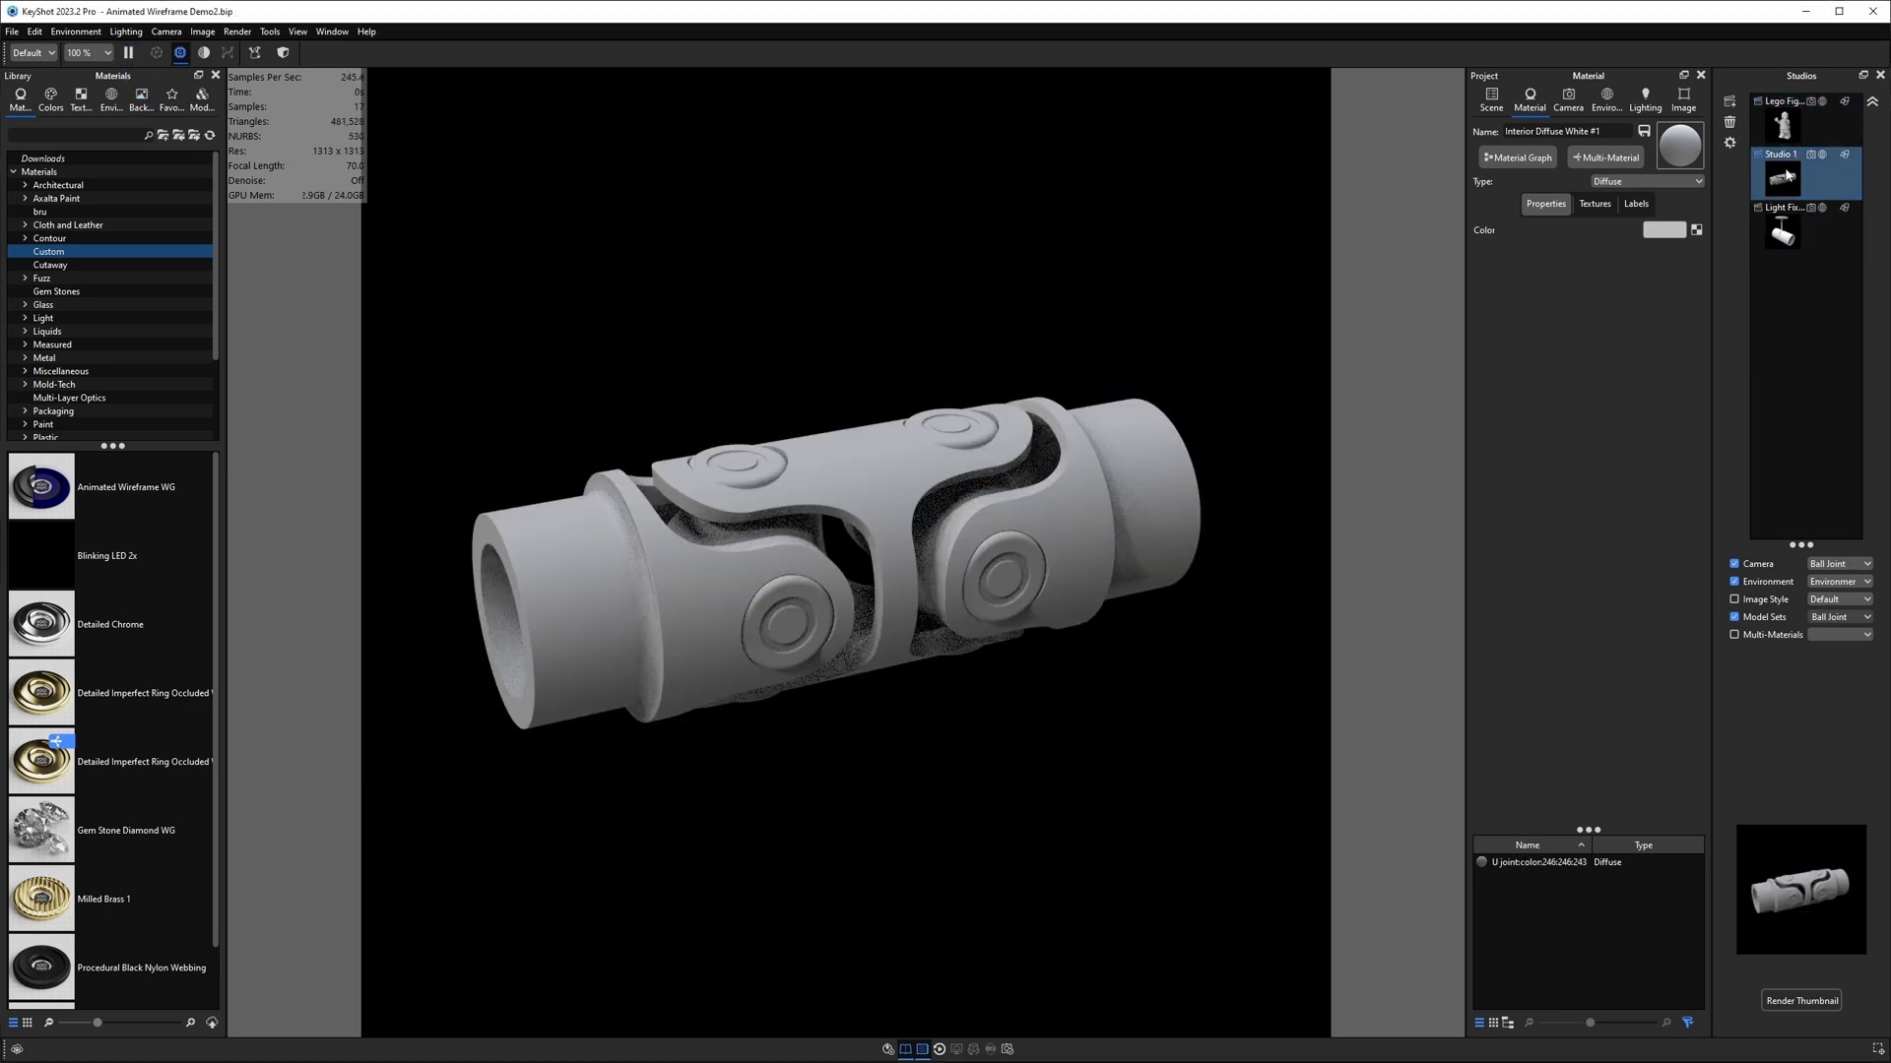
click(1782, 229)
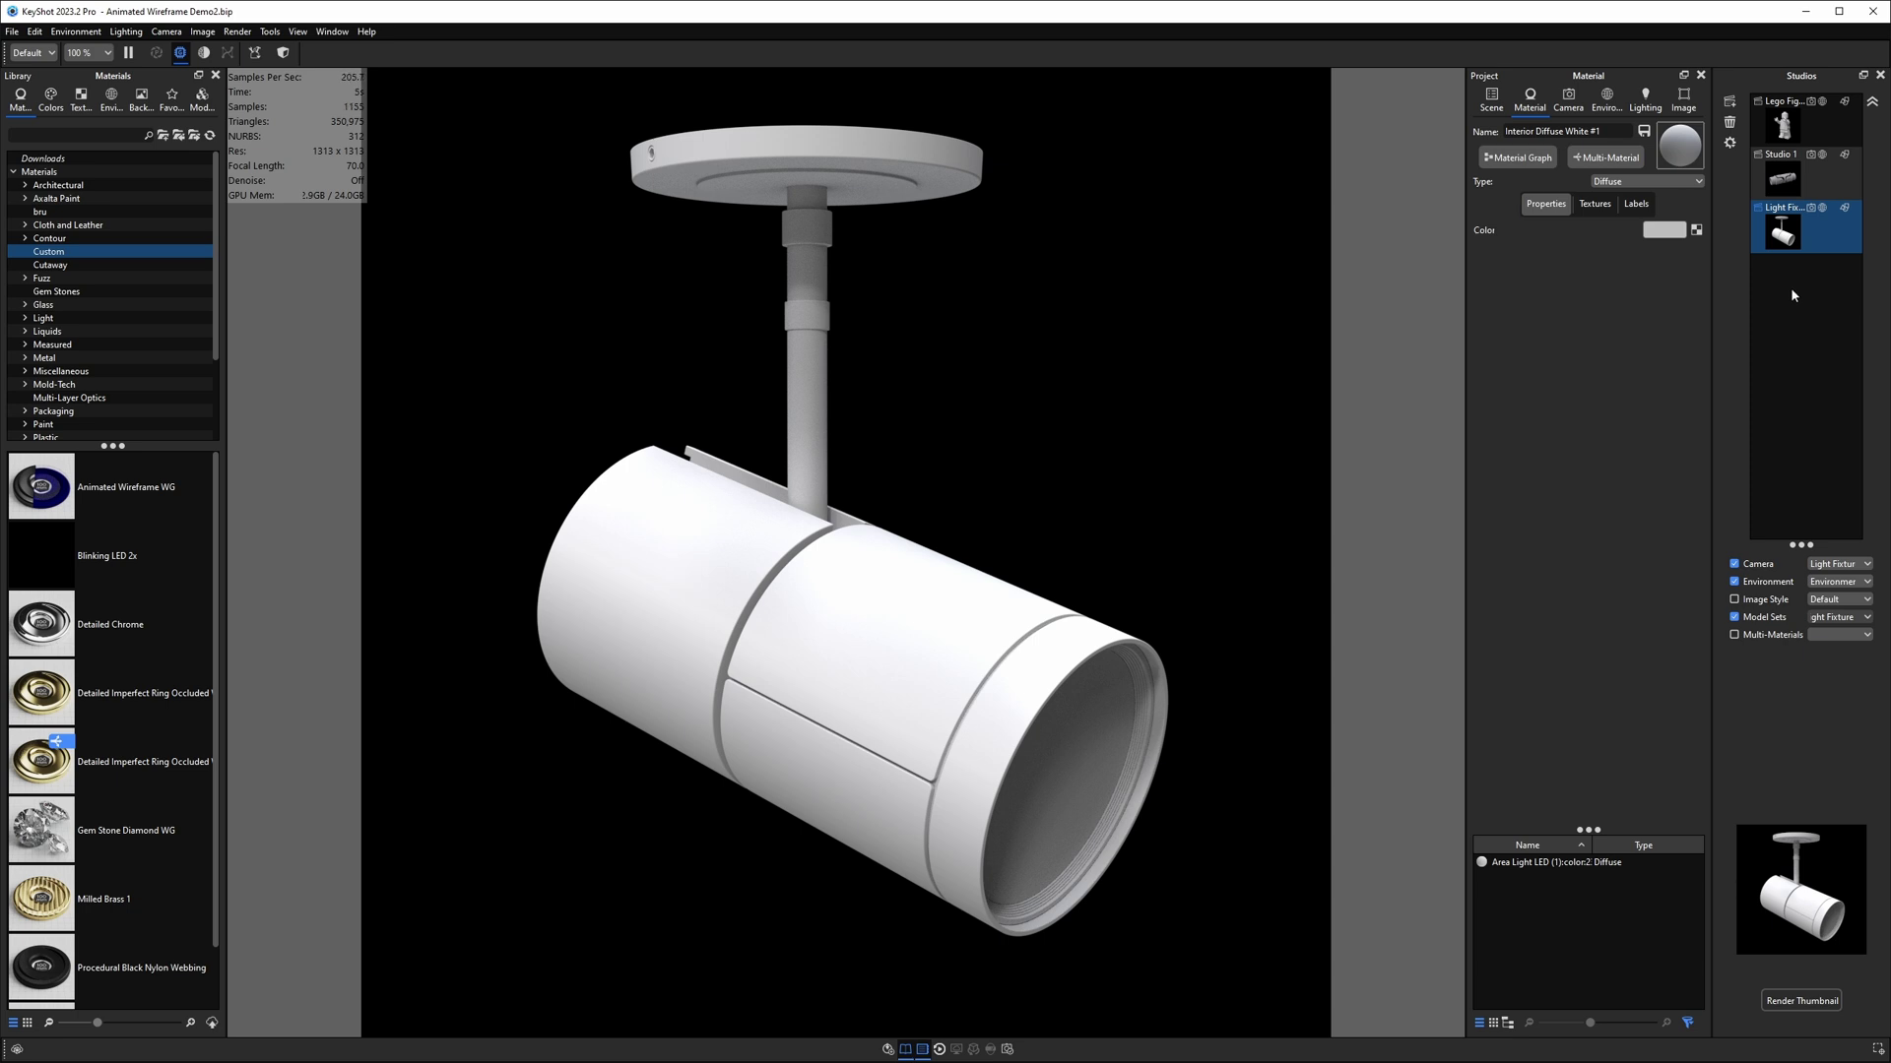
click(1788, 176)
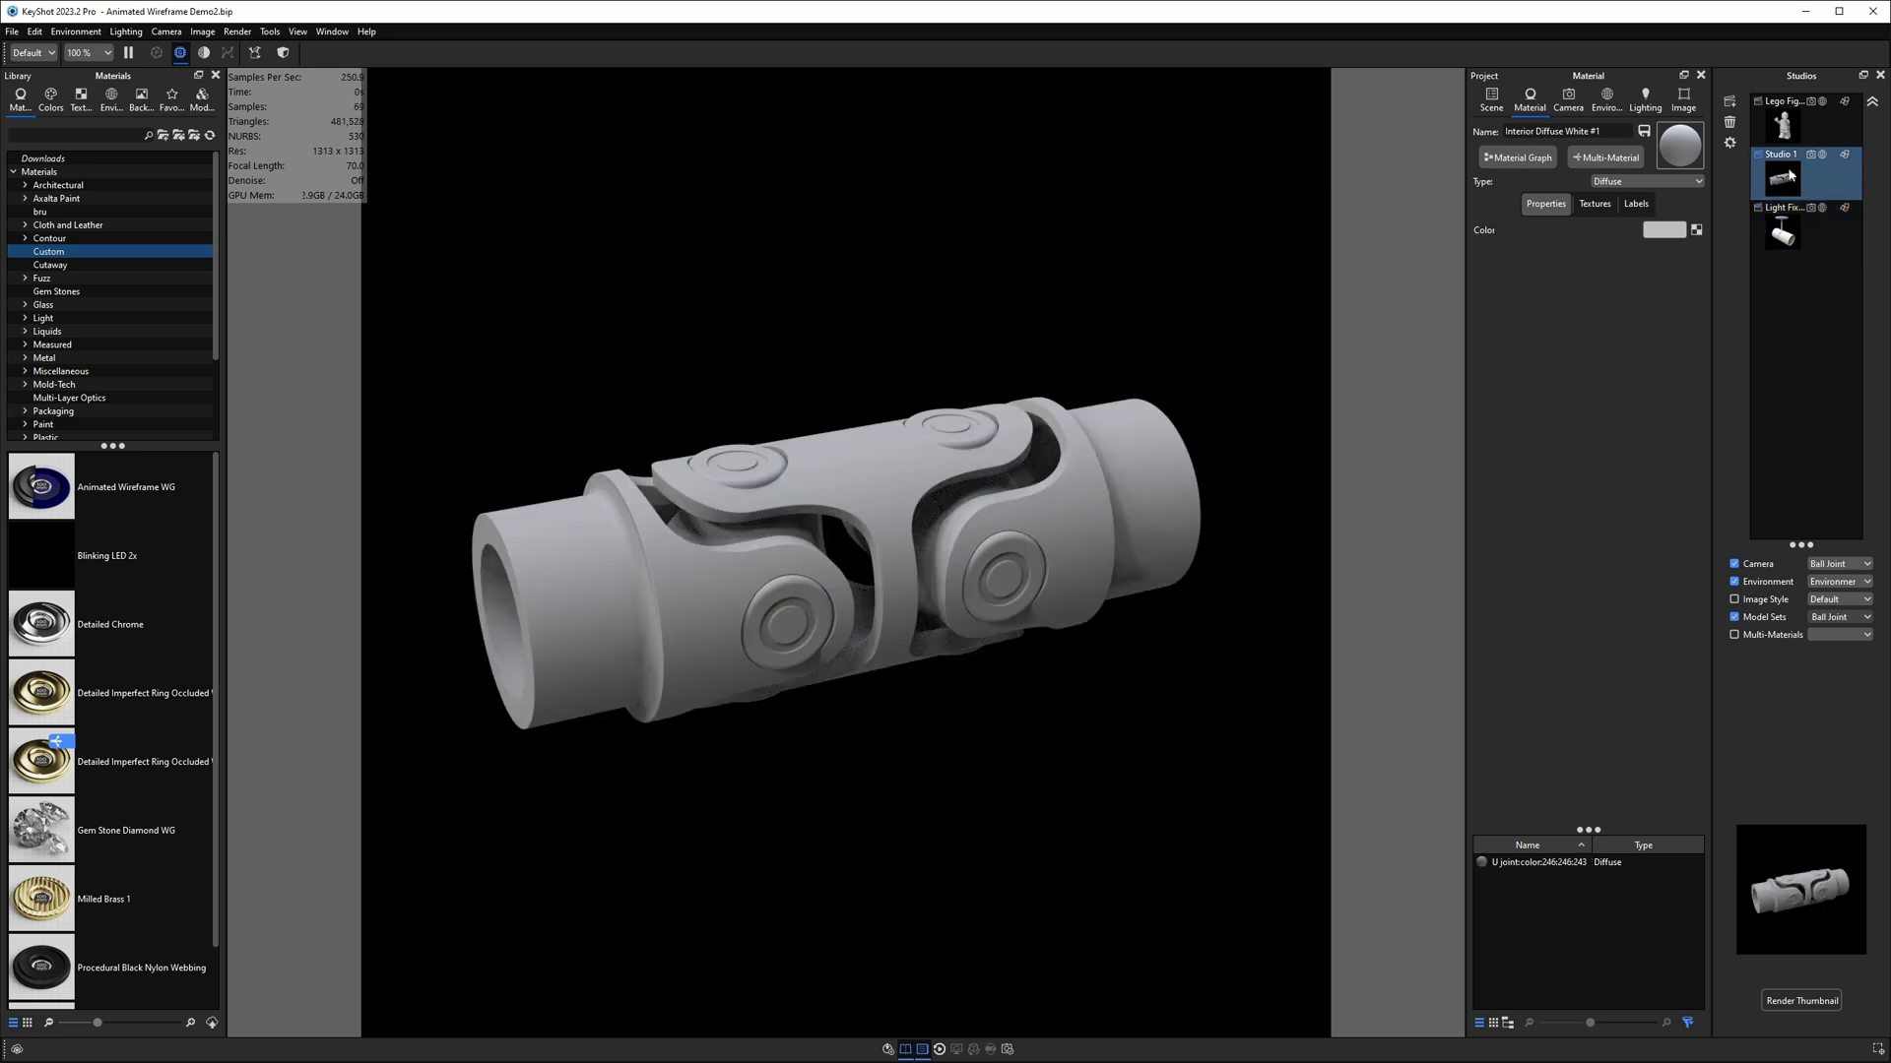
click(1783, 120)
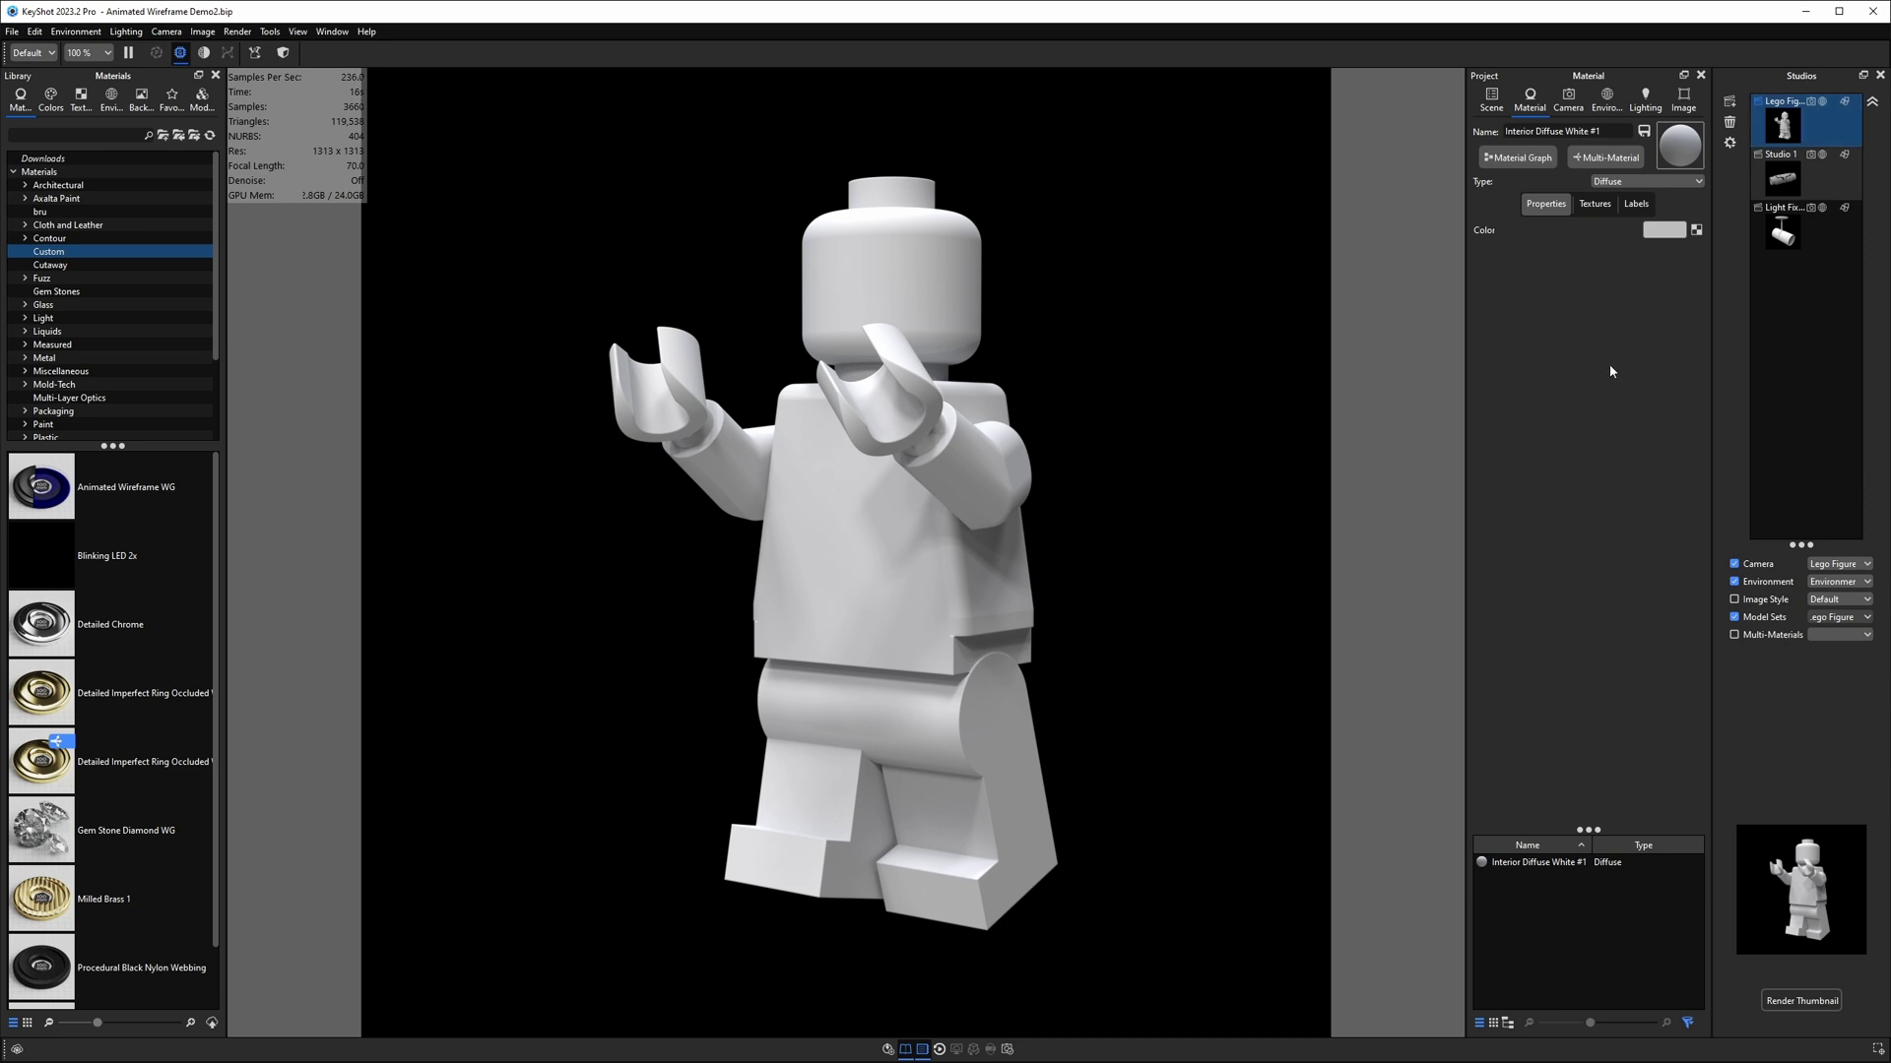
- Import the material file Animated wireframe material.kmp from the Desktop into the material library
click(94, 469)
click(131, 487)
key(Escape)
mouse_move(157, 496)
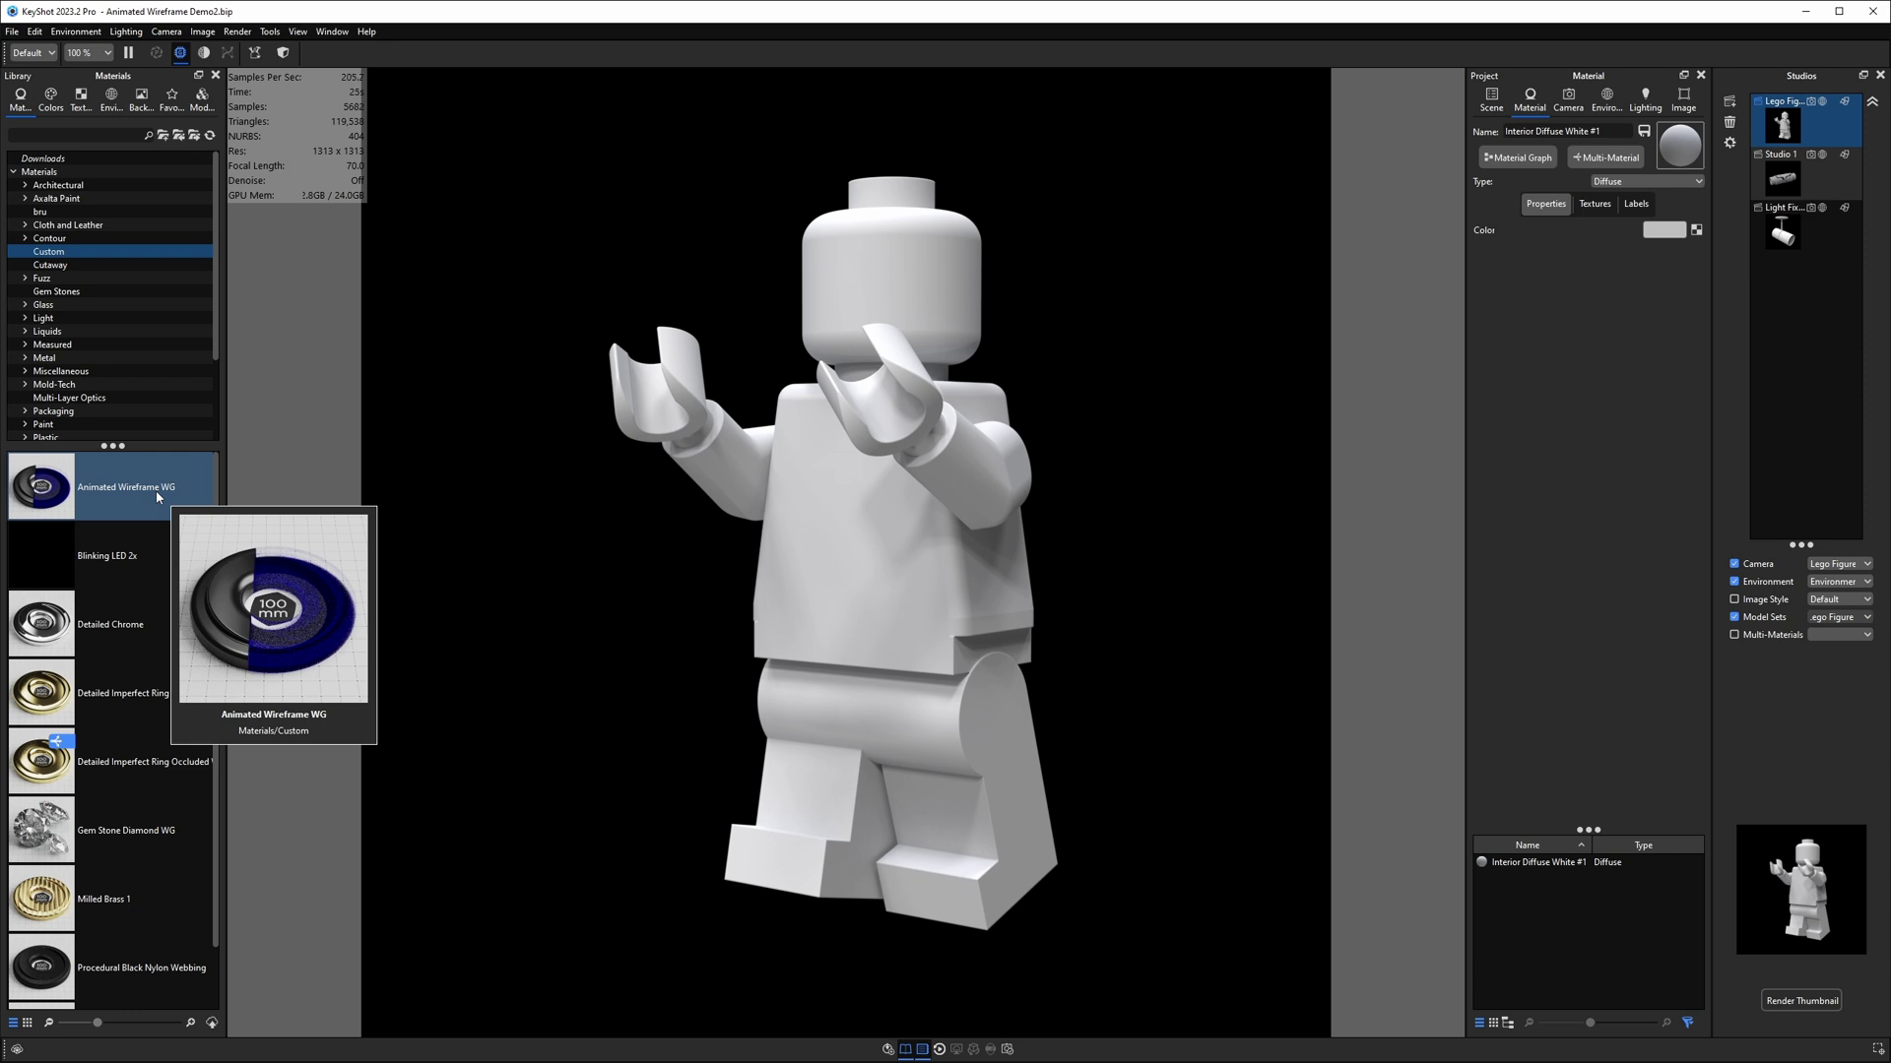
click(182, 137)
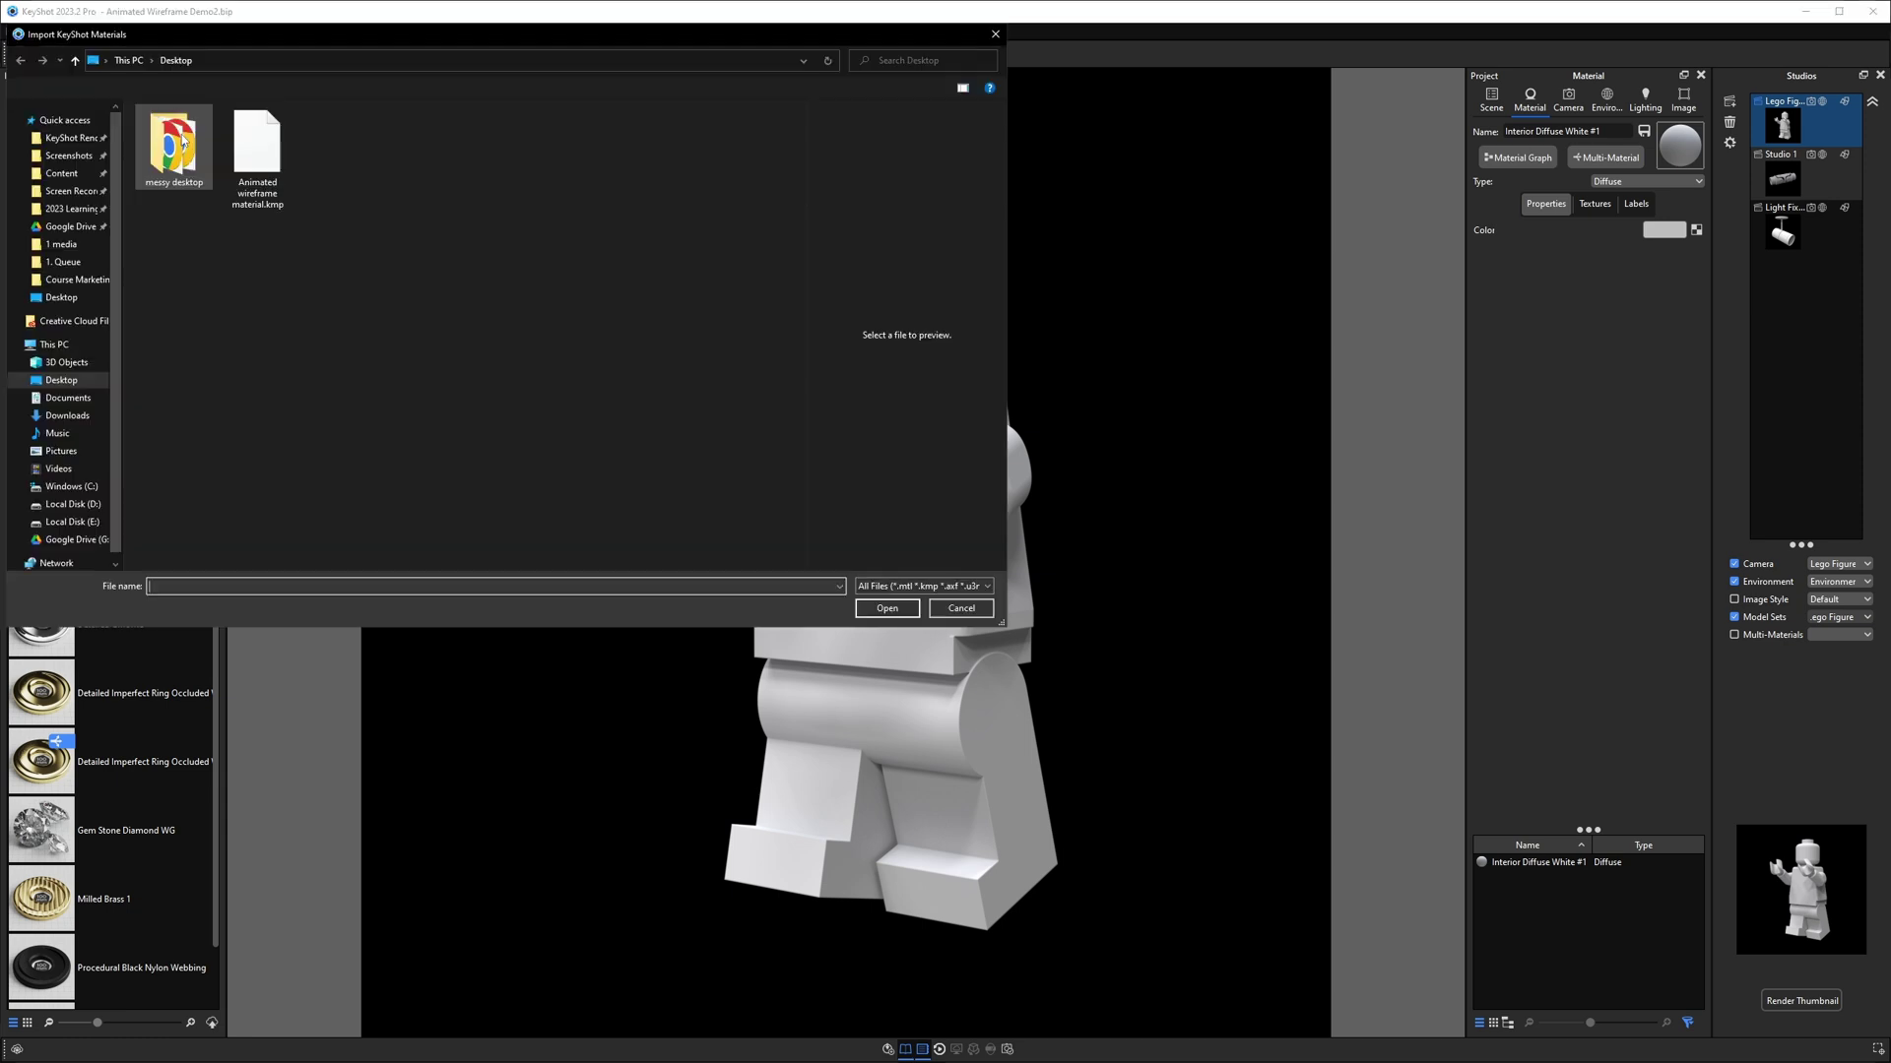
click(246, 168)
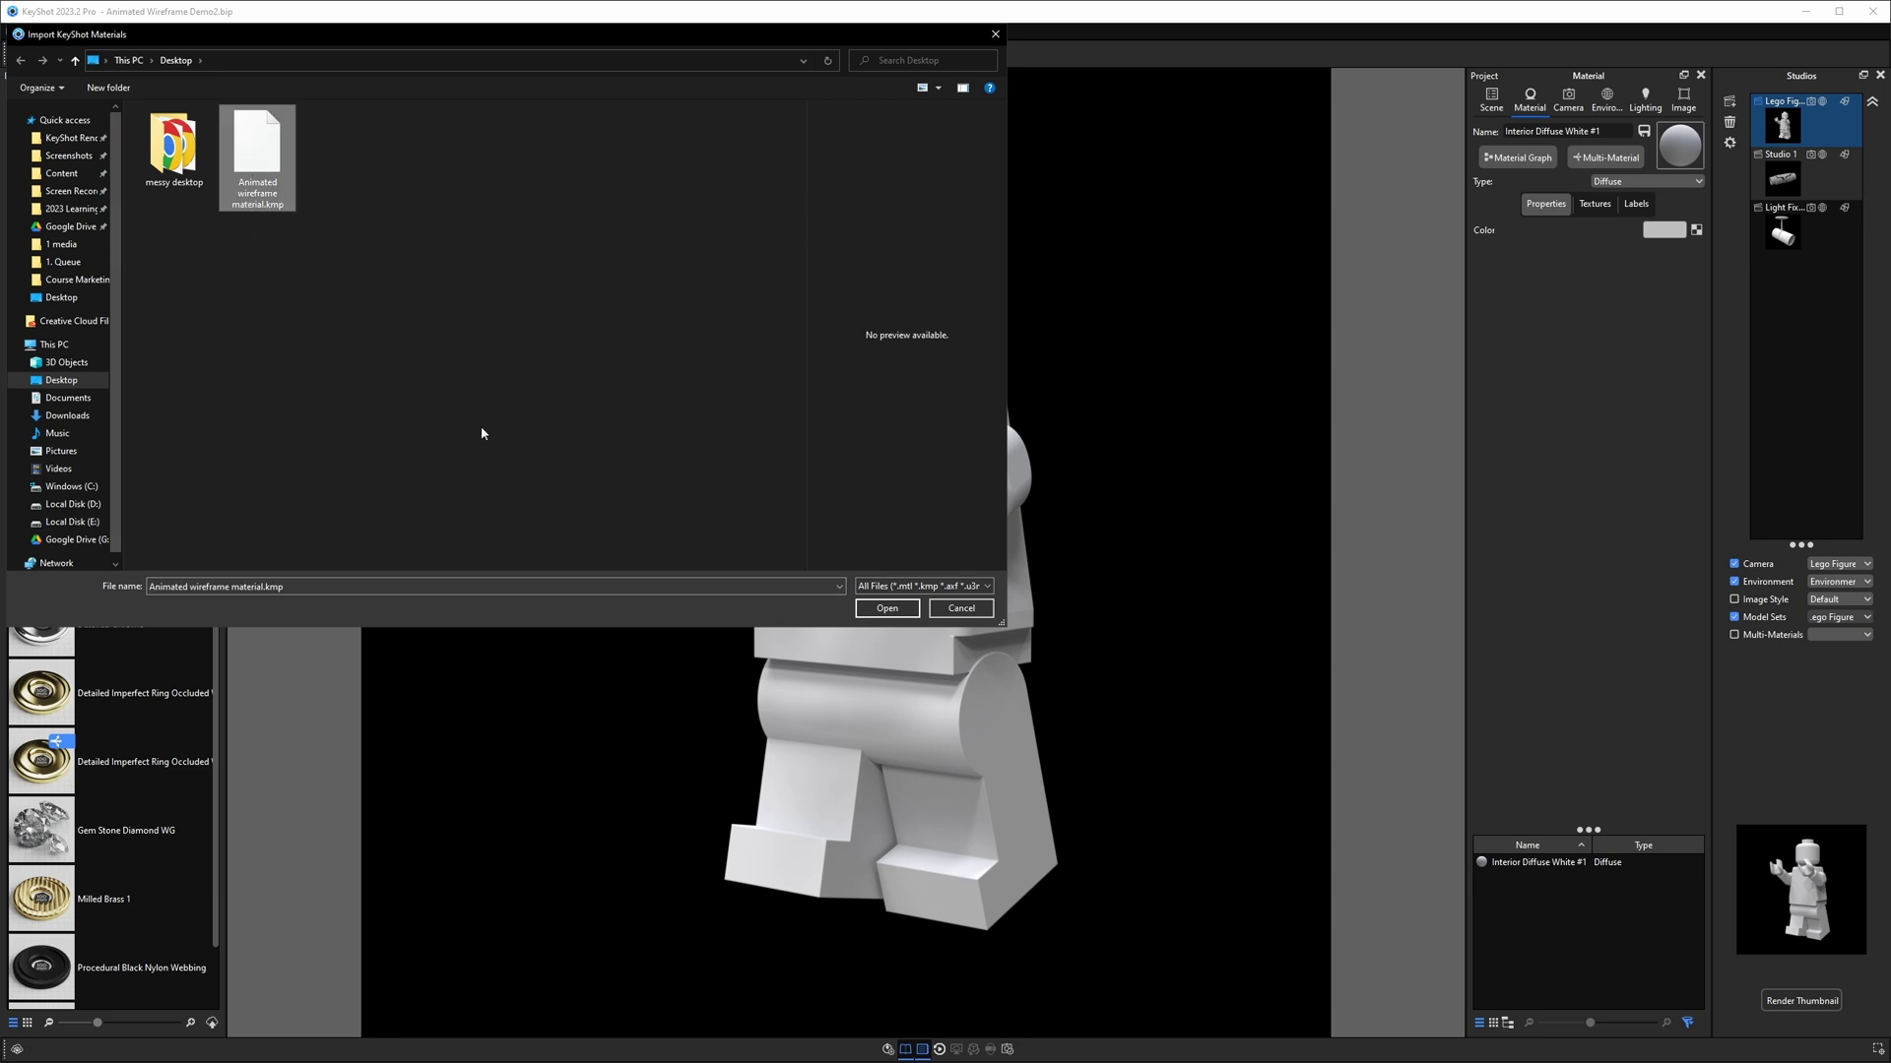
click(887, 609)
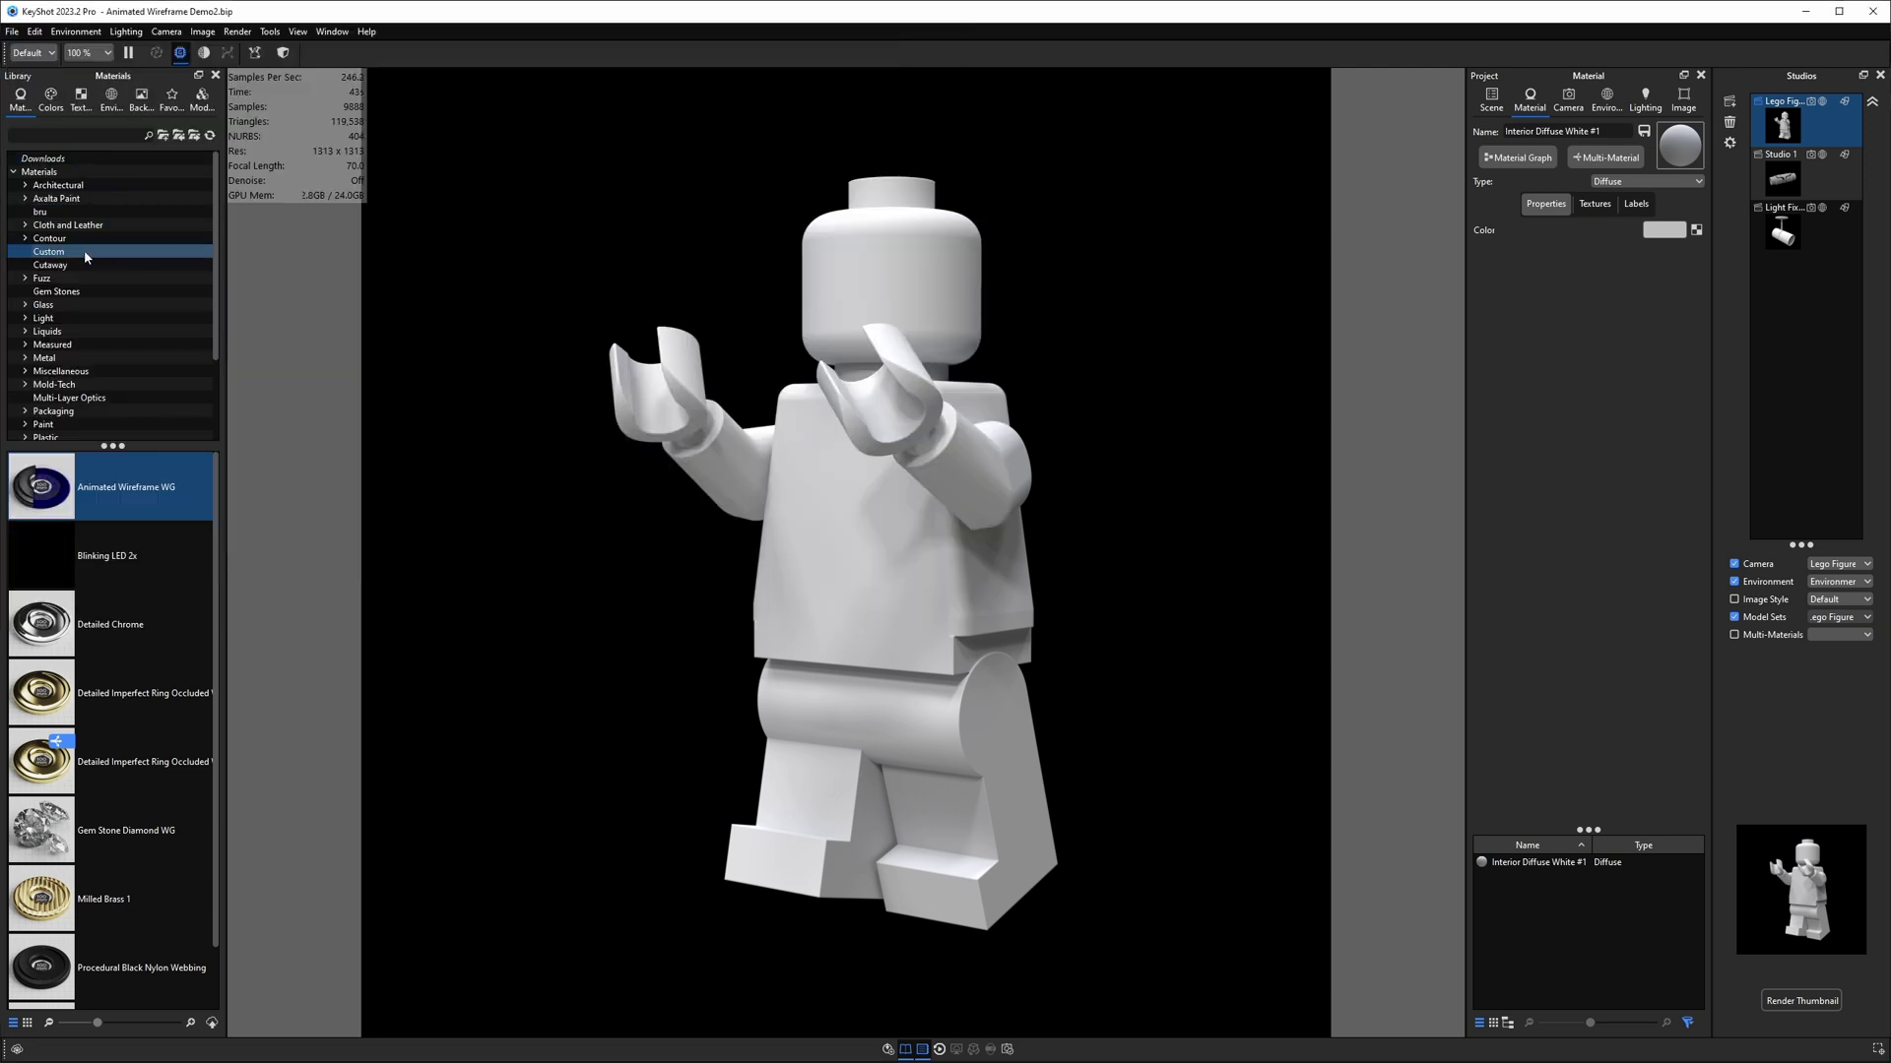
- Apply the Animated Wireframe WG library material to the Lego figure and open the applied material for editing
drag(44, 487, 901, 512)
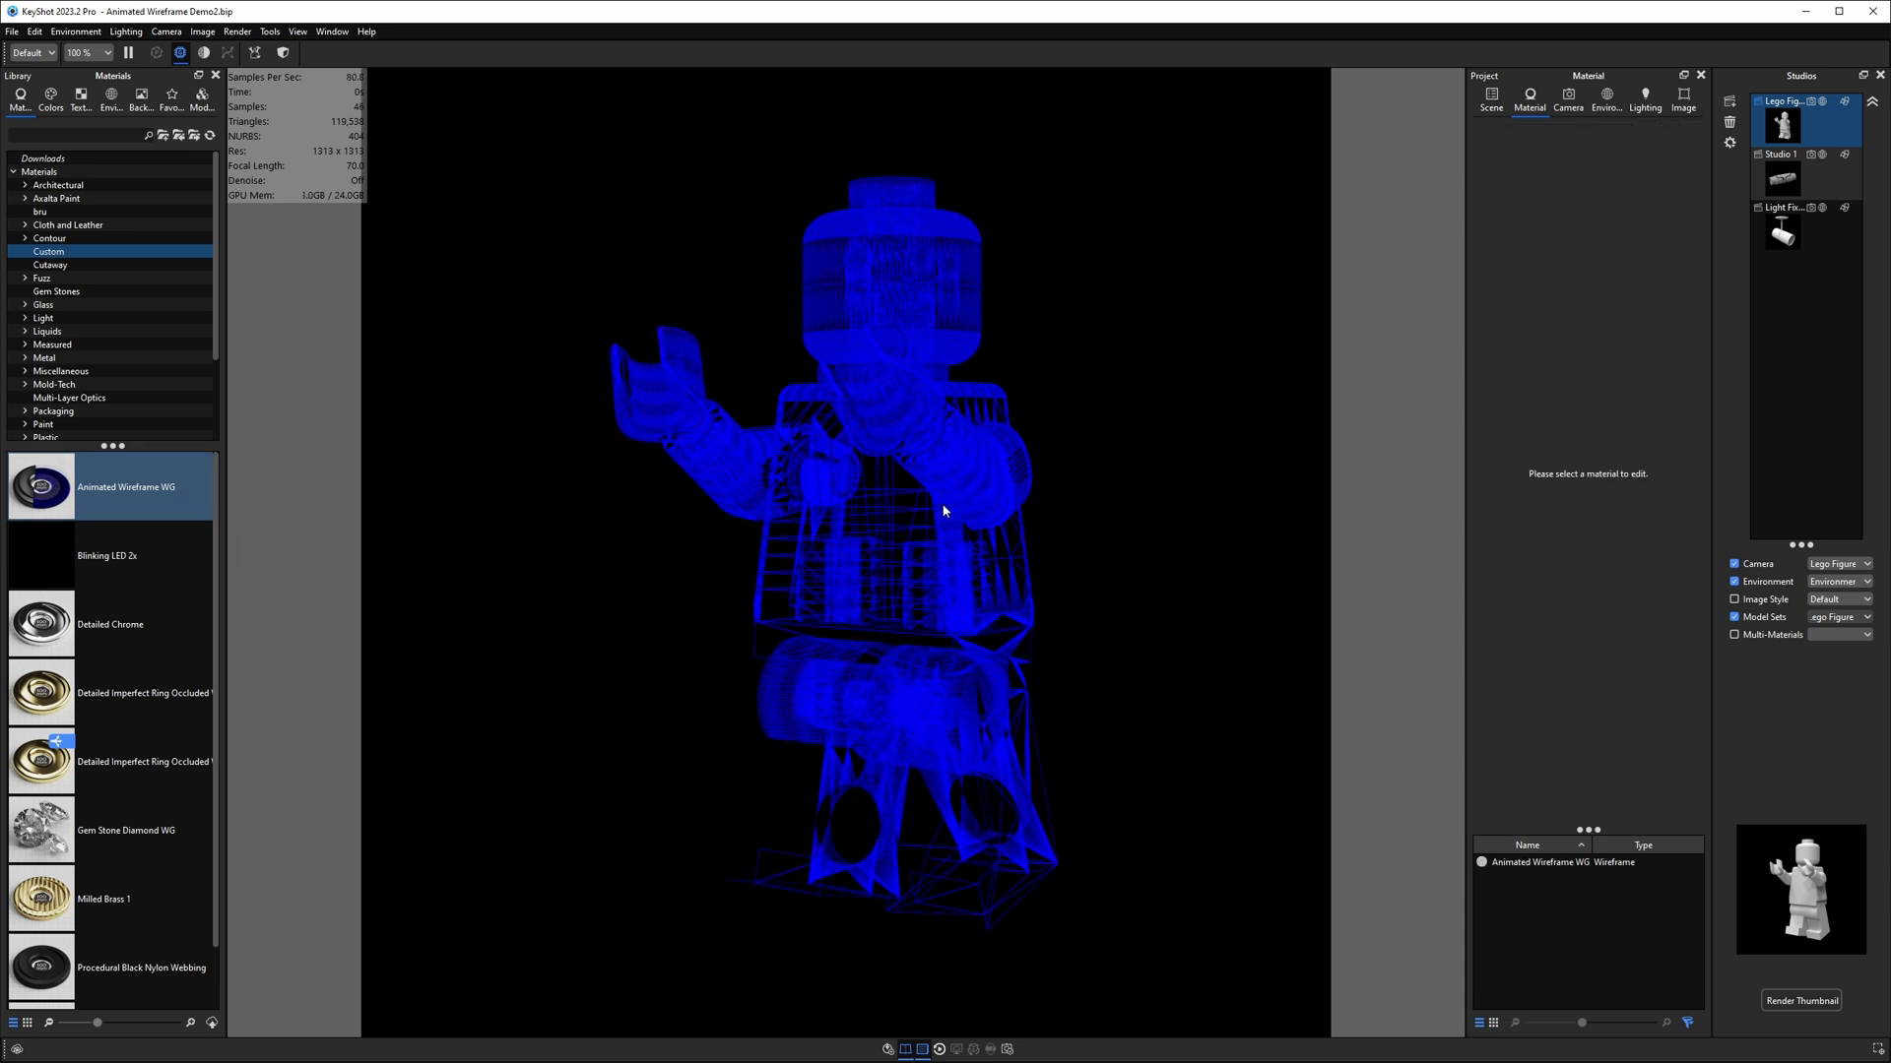
double_click(886, 507)
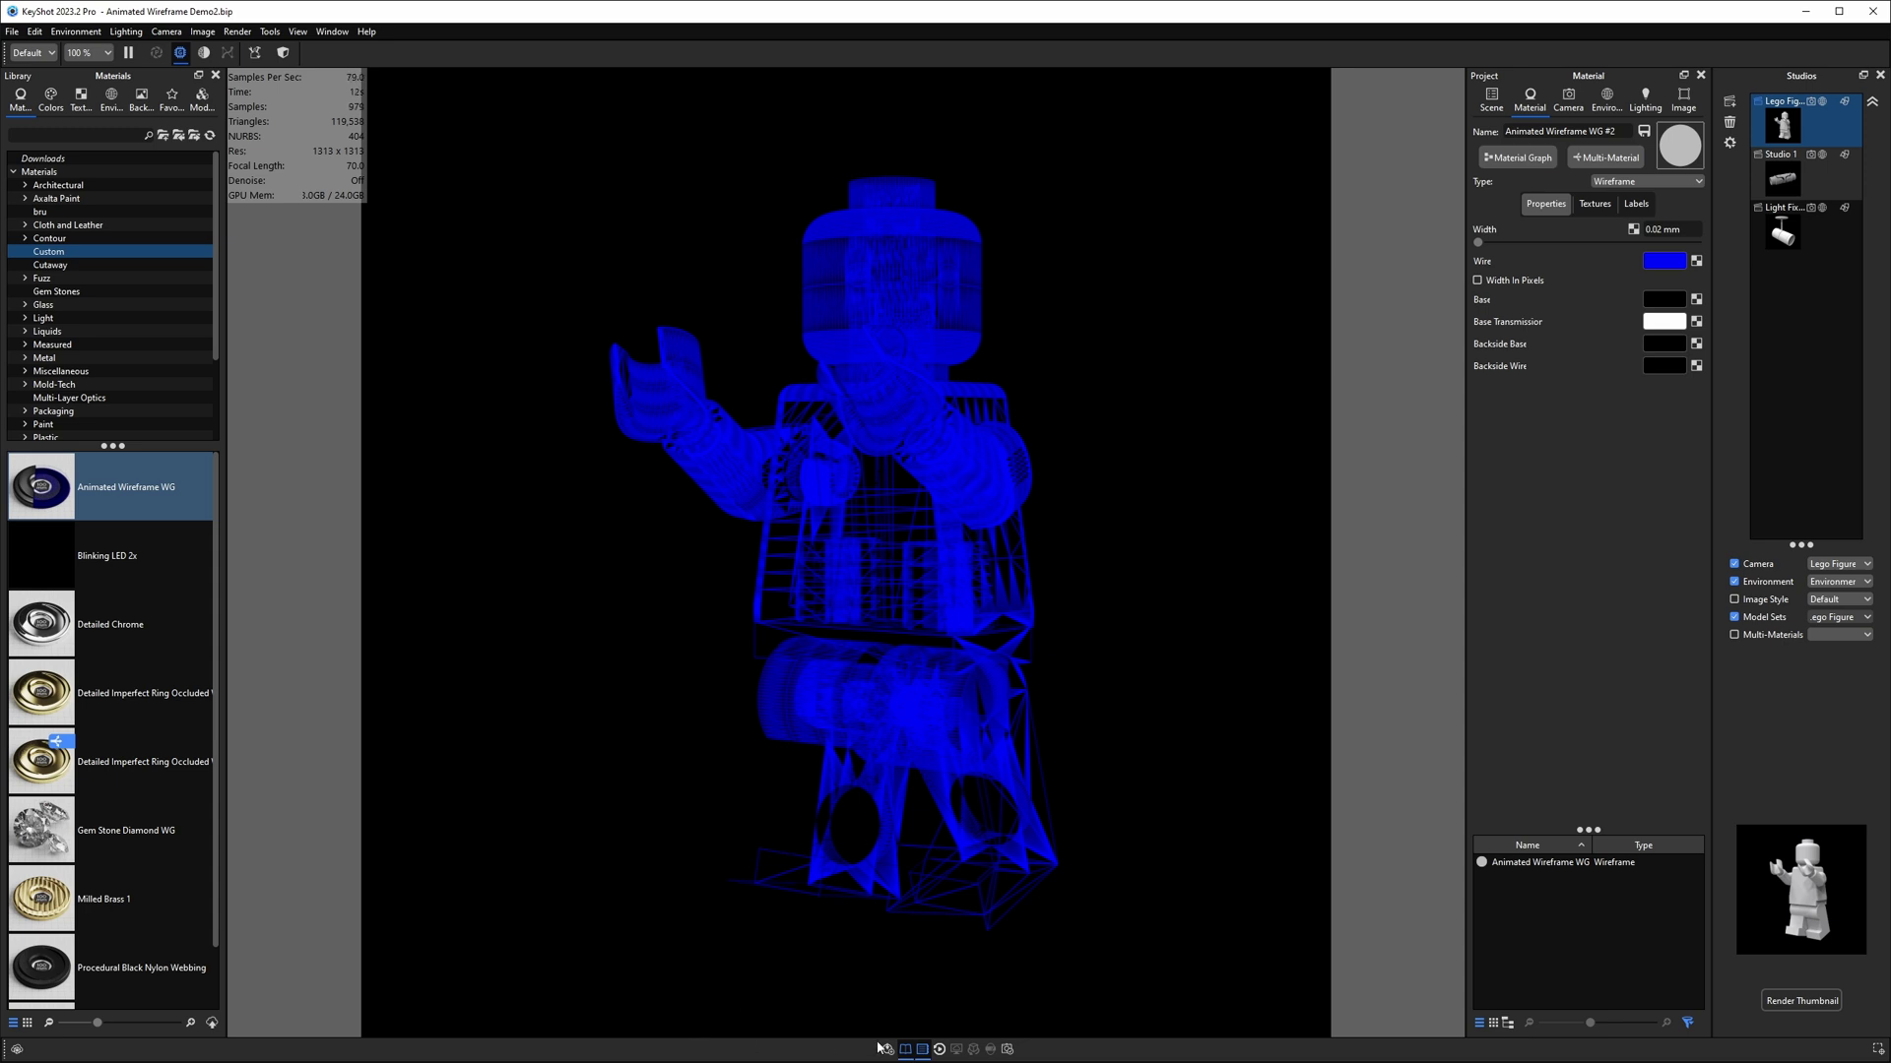
- Show the animation timeline at frame 1 and rearrange the workspace by hiding the library and widening the project settings
click(937, 1050)
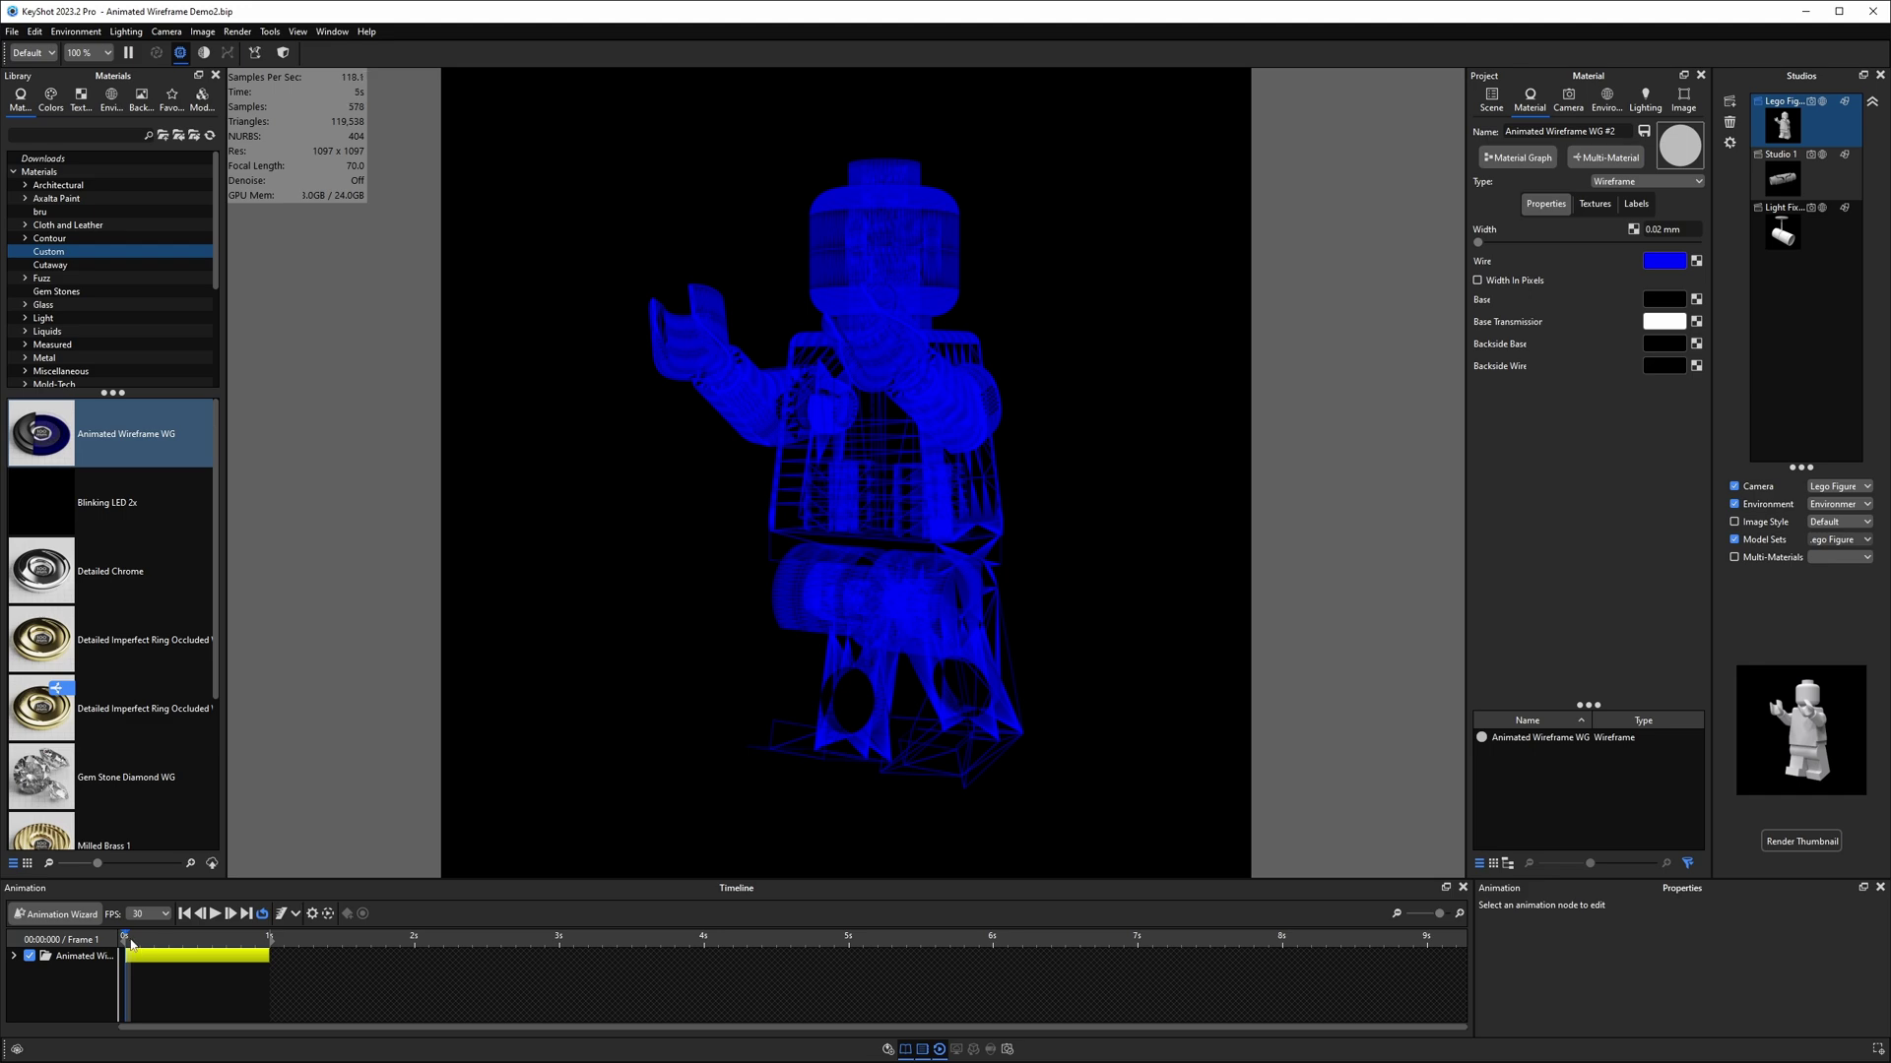
mouse_move(124, 937)
mouse_down()
mouse_move(274, 953)
mouse_move(85, 940)
mouse_up()
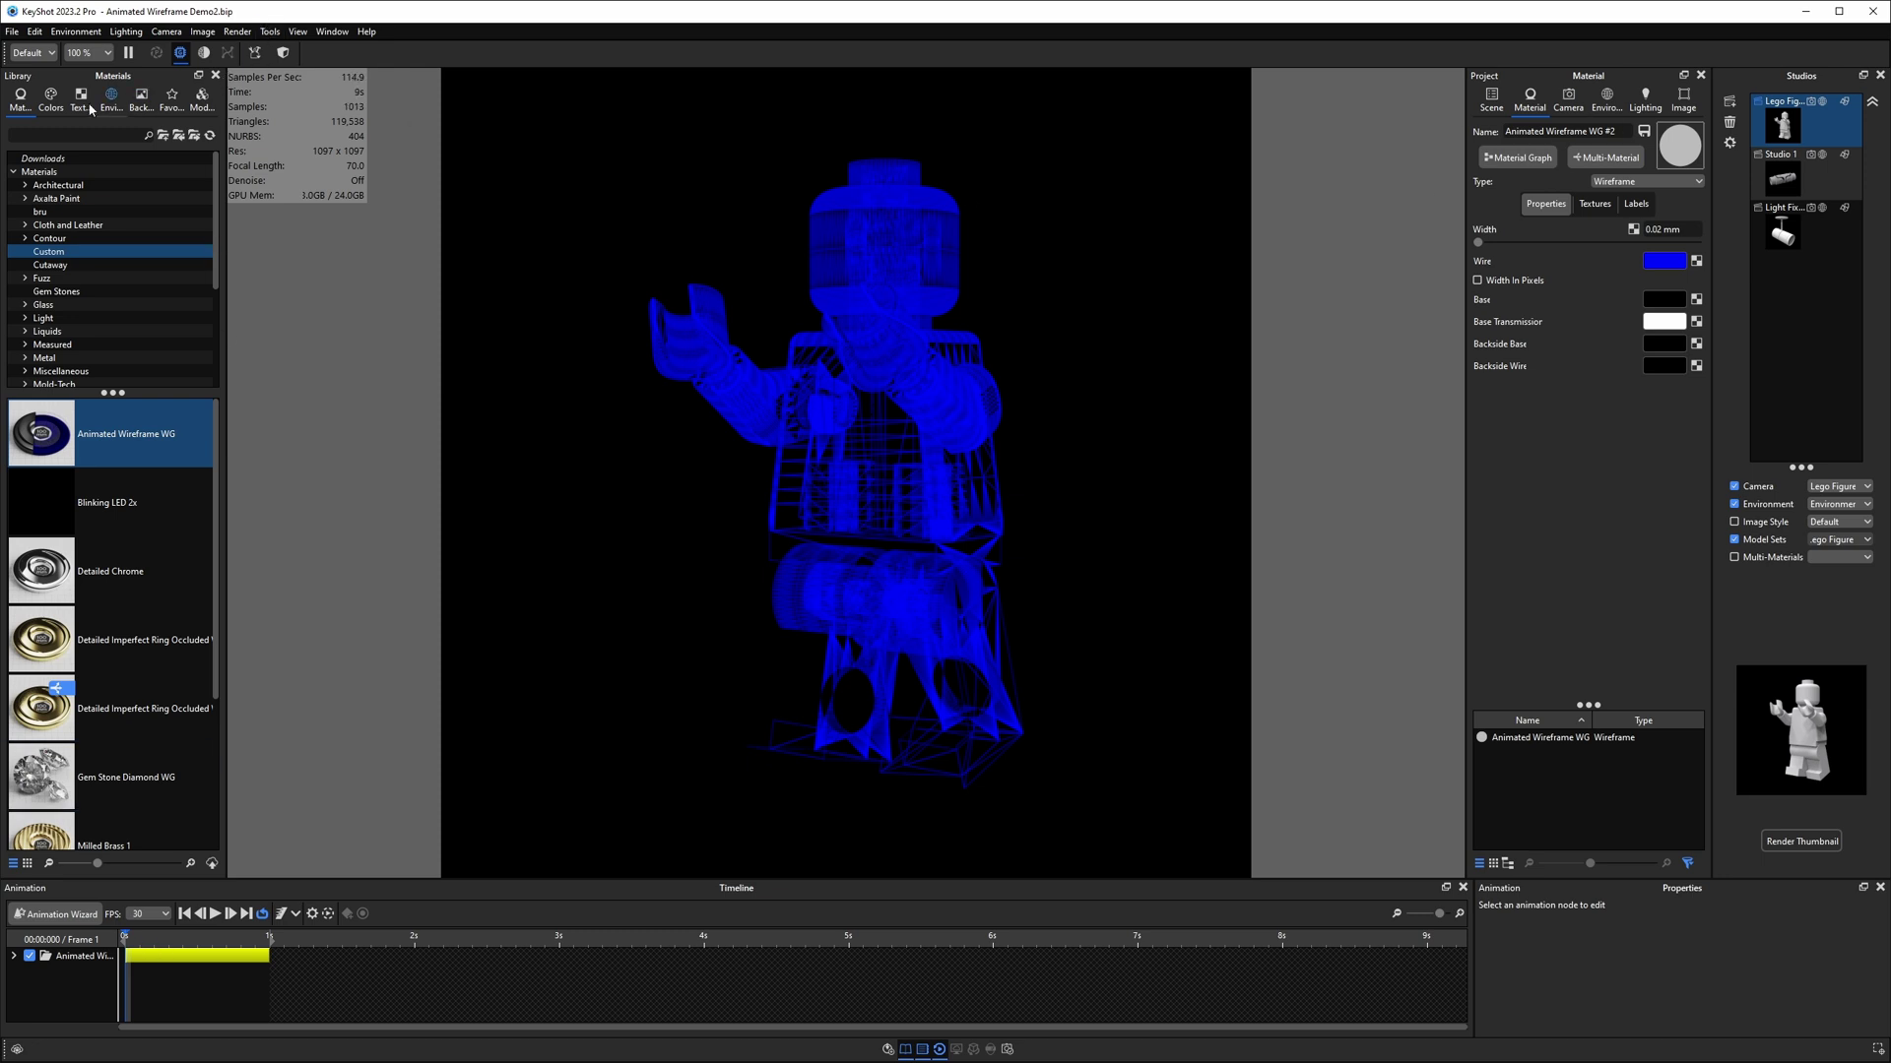
click(217, 76)
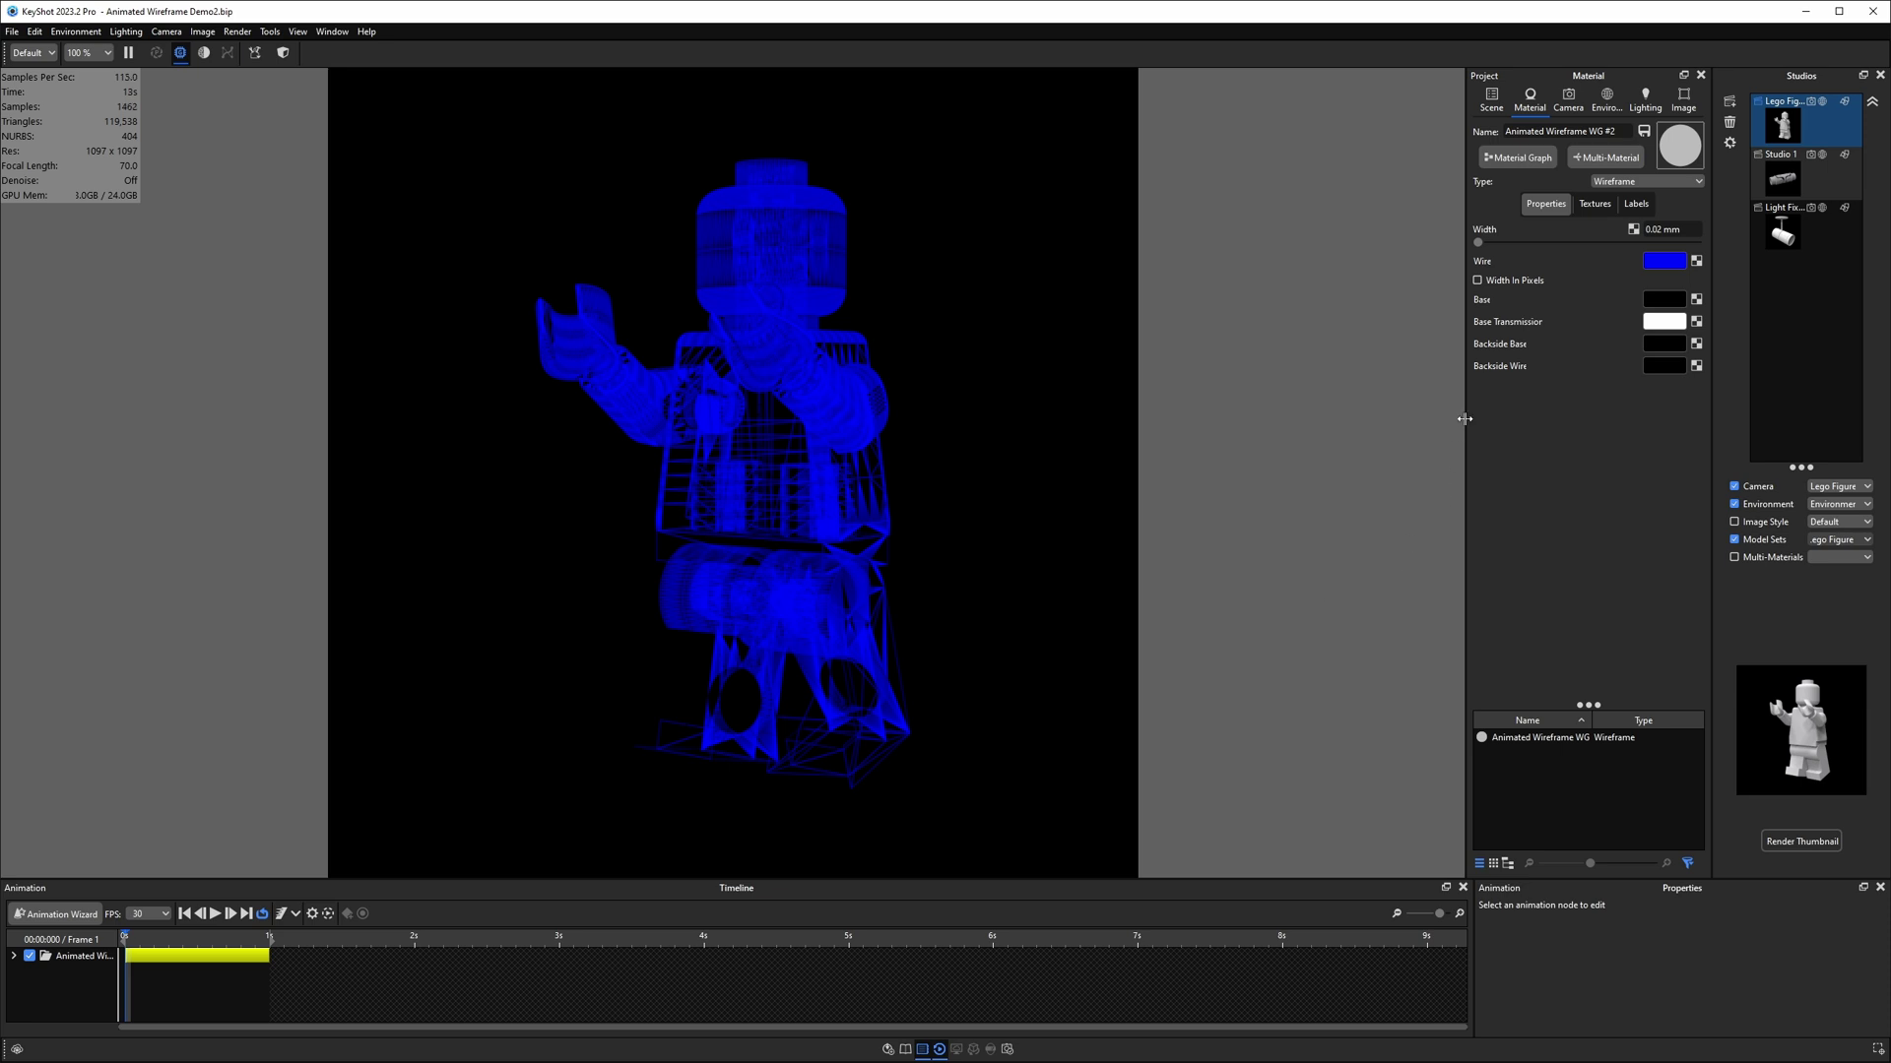
drag(1466, 418, 1205, 418)
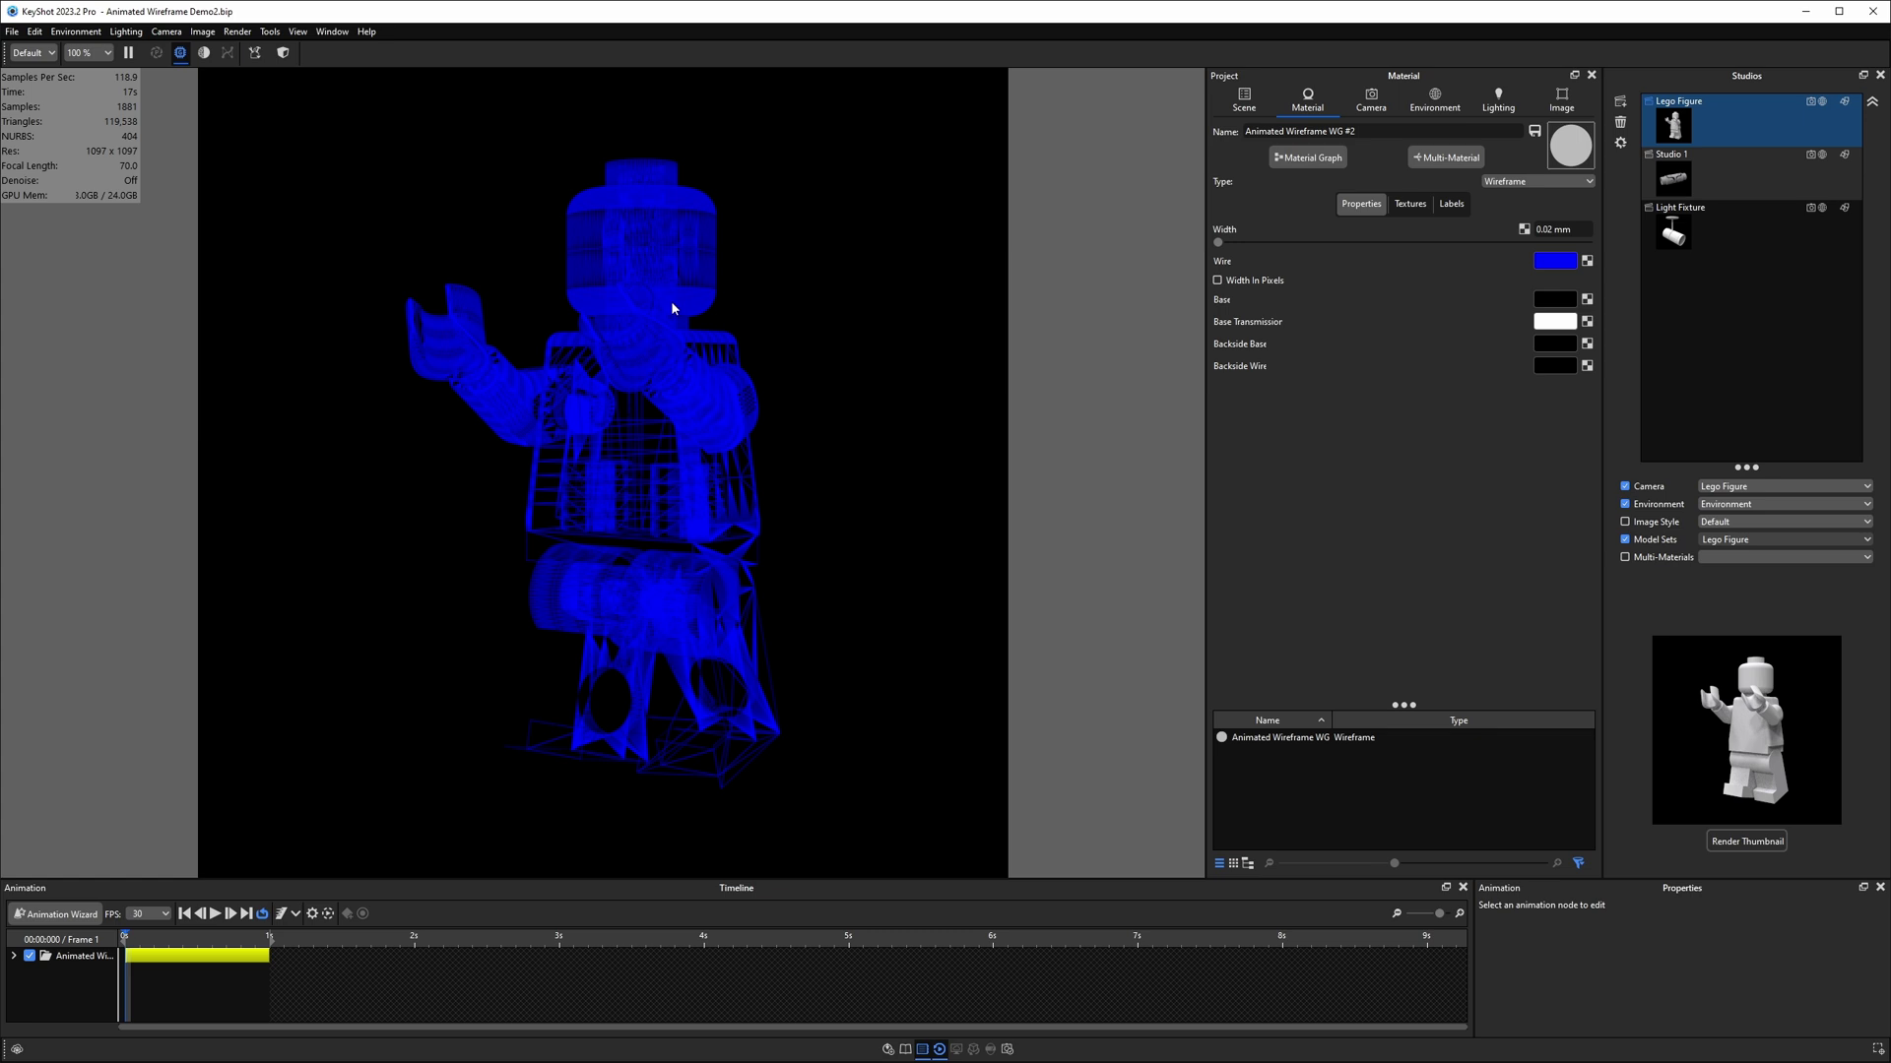
- Open the figure material's node graph and examine the Wireframe surface node and its look on the model
click(1310, 158)
scroll(1313, 381, down, 3)
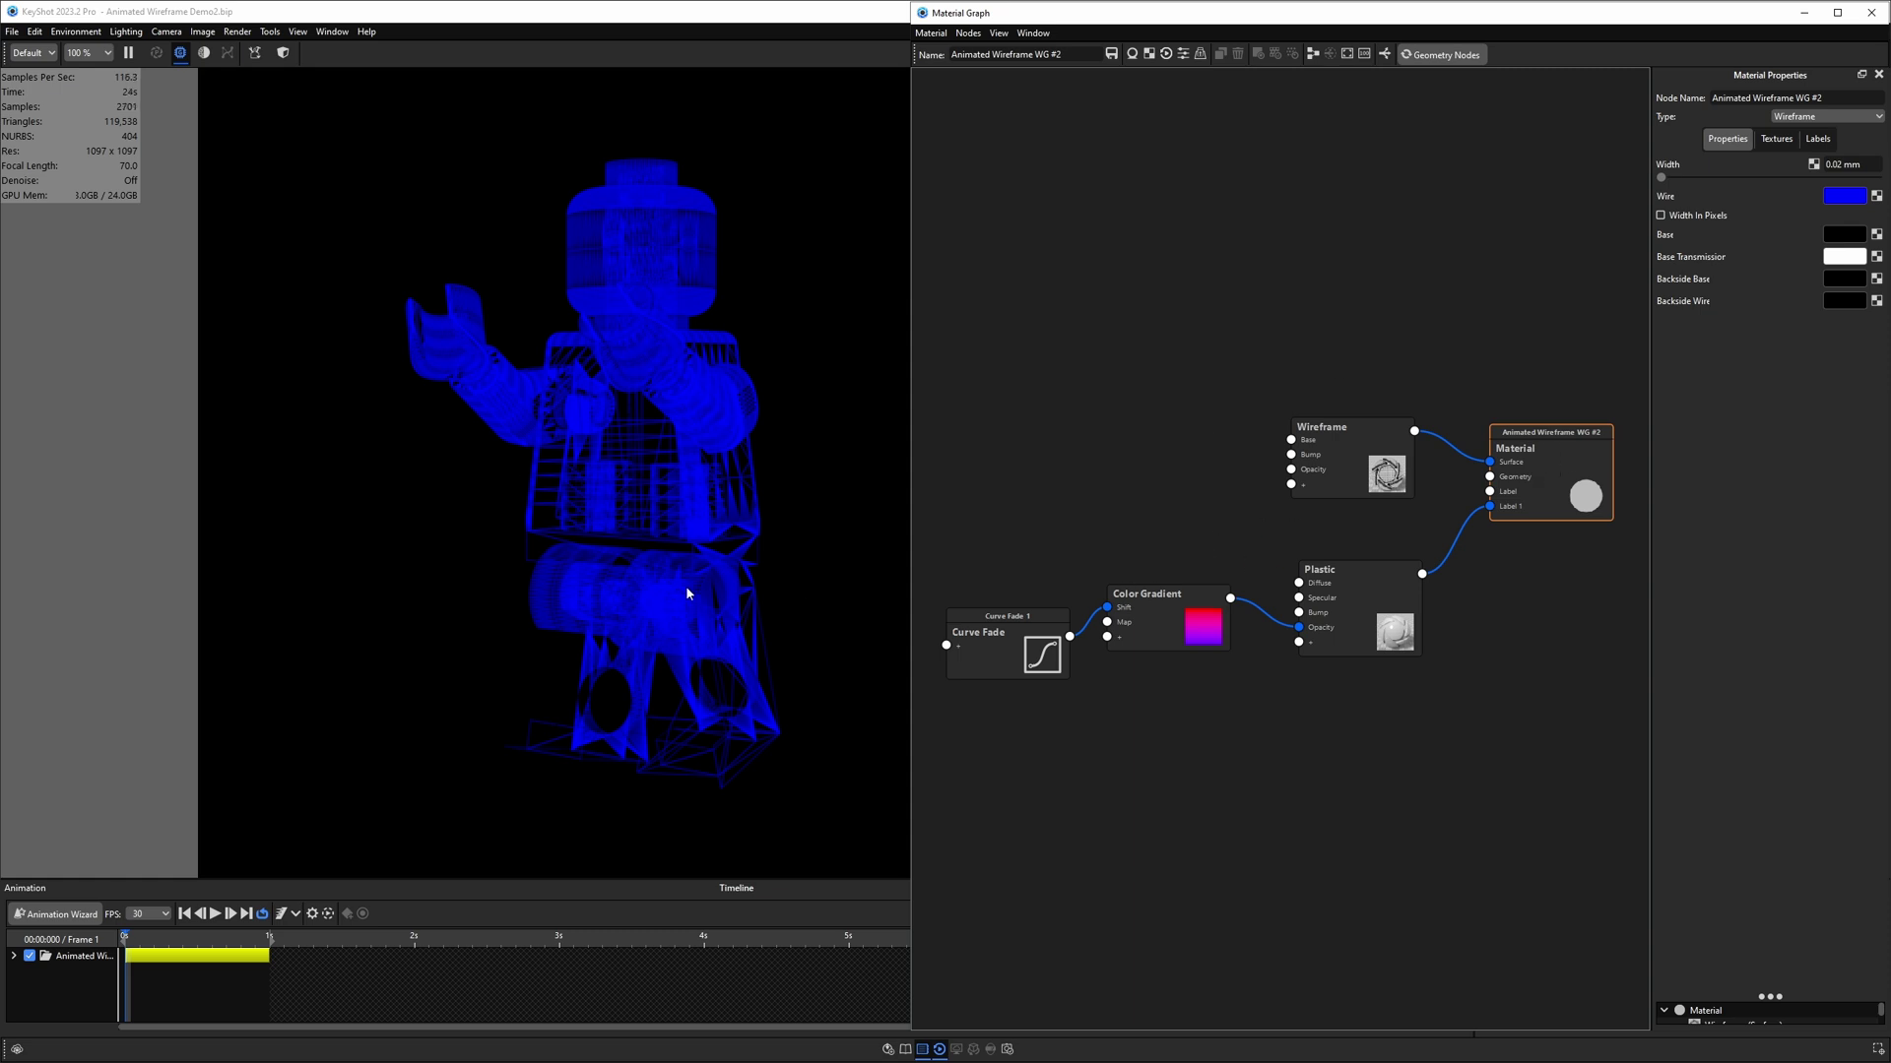
mouse_move(1360, 459)
mouse_down()
mouse_move(1388, 442)
mouse_move(1368, 444)
mouse_up()
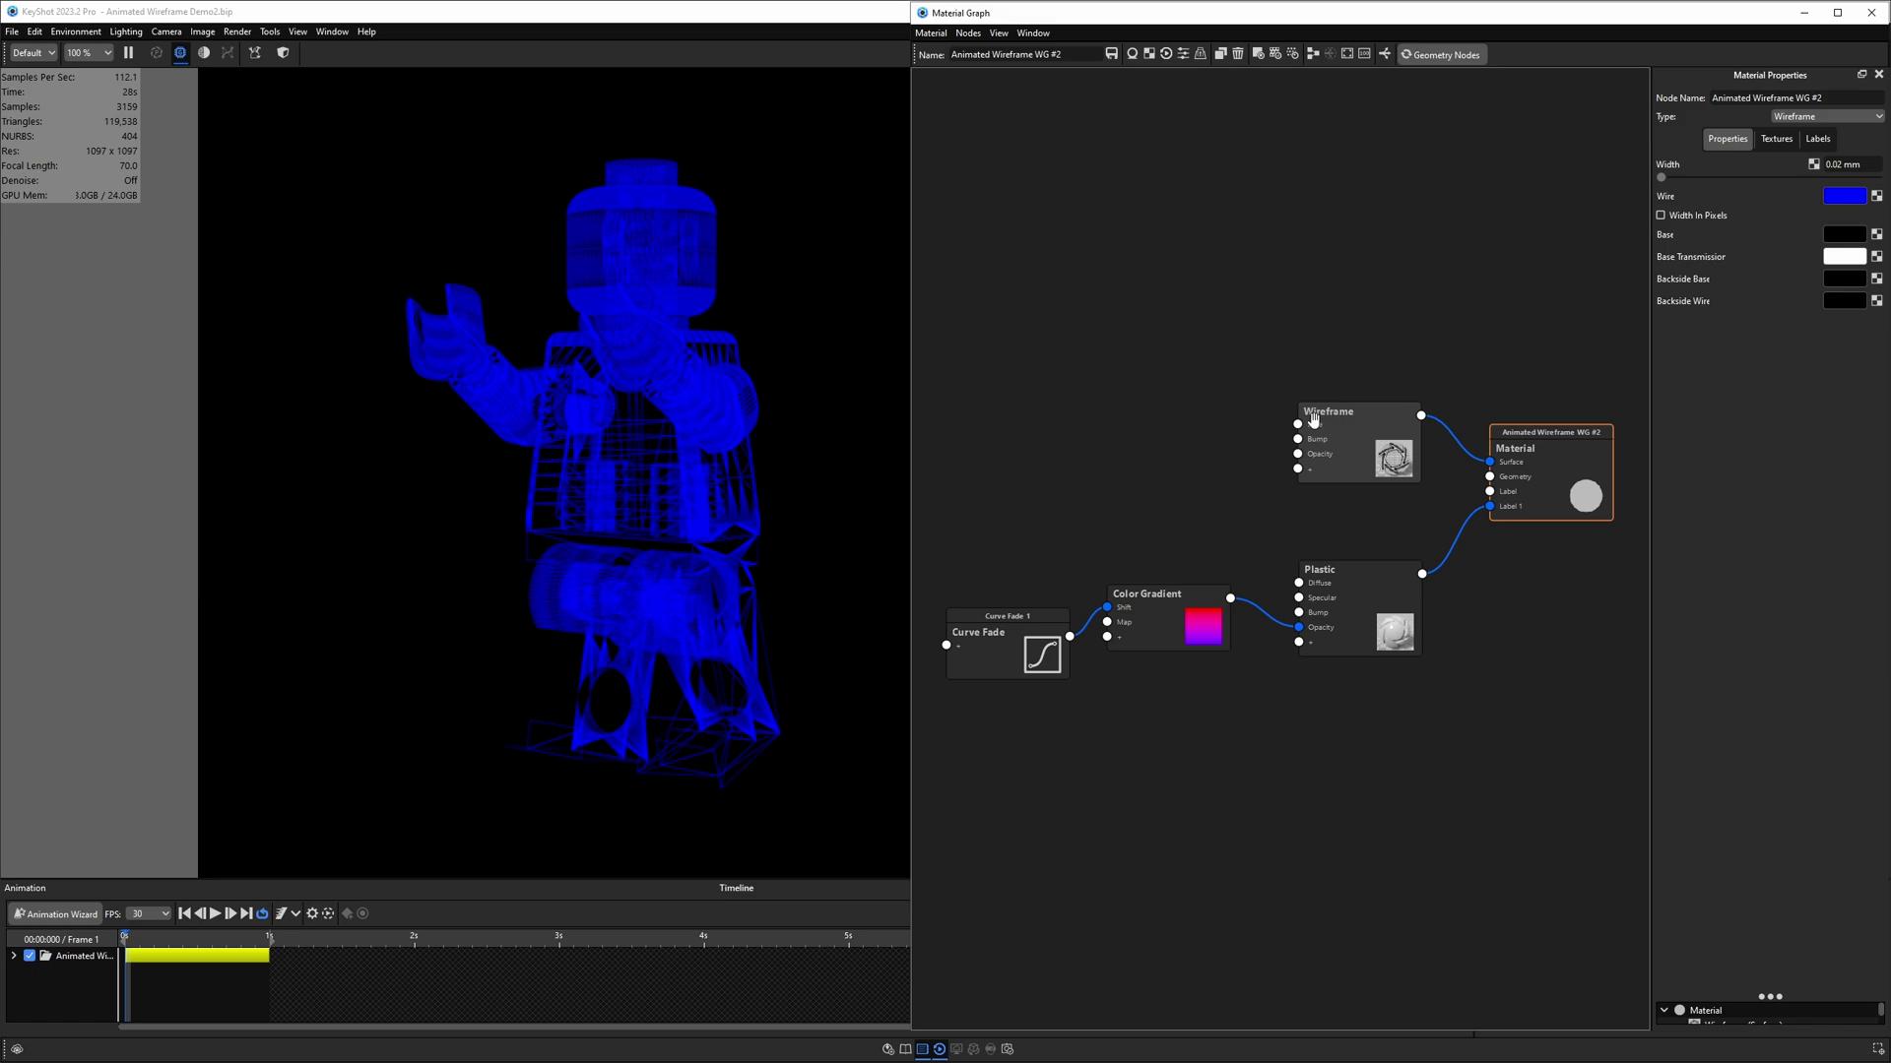
drag(585, 431, 641, 427)
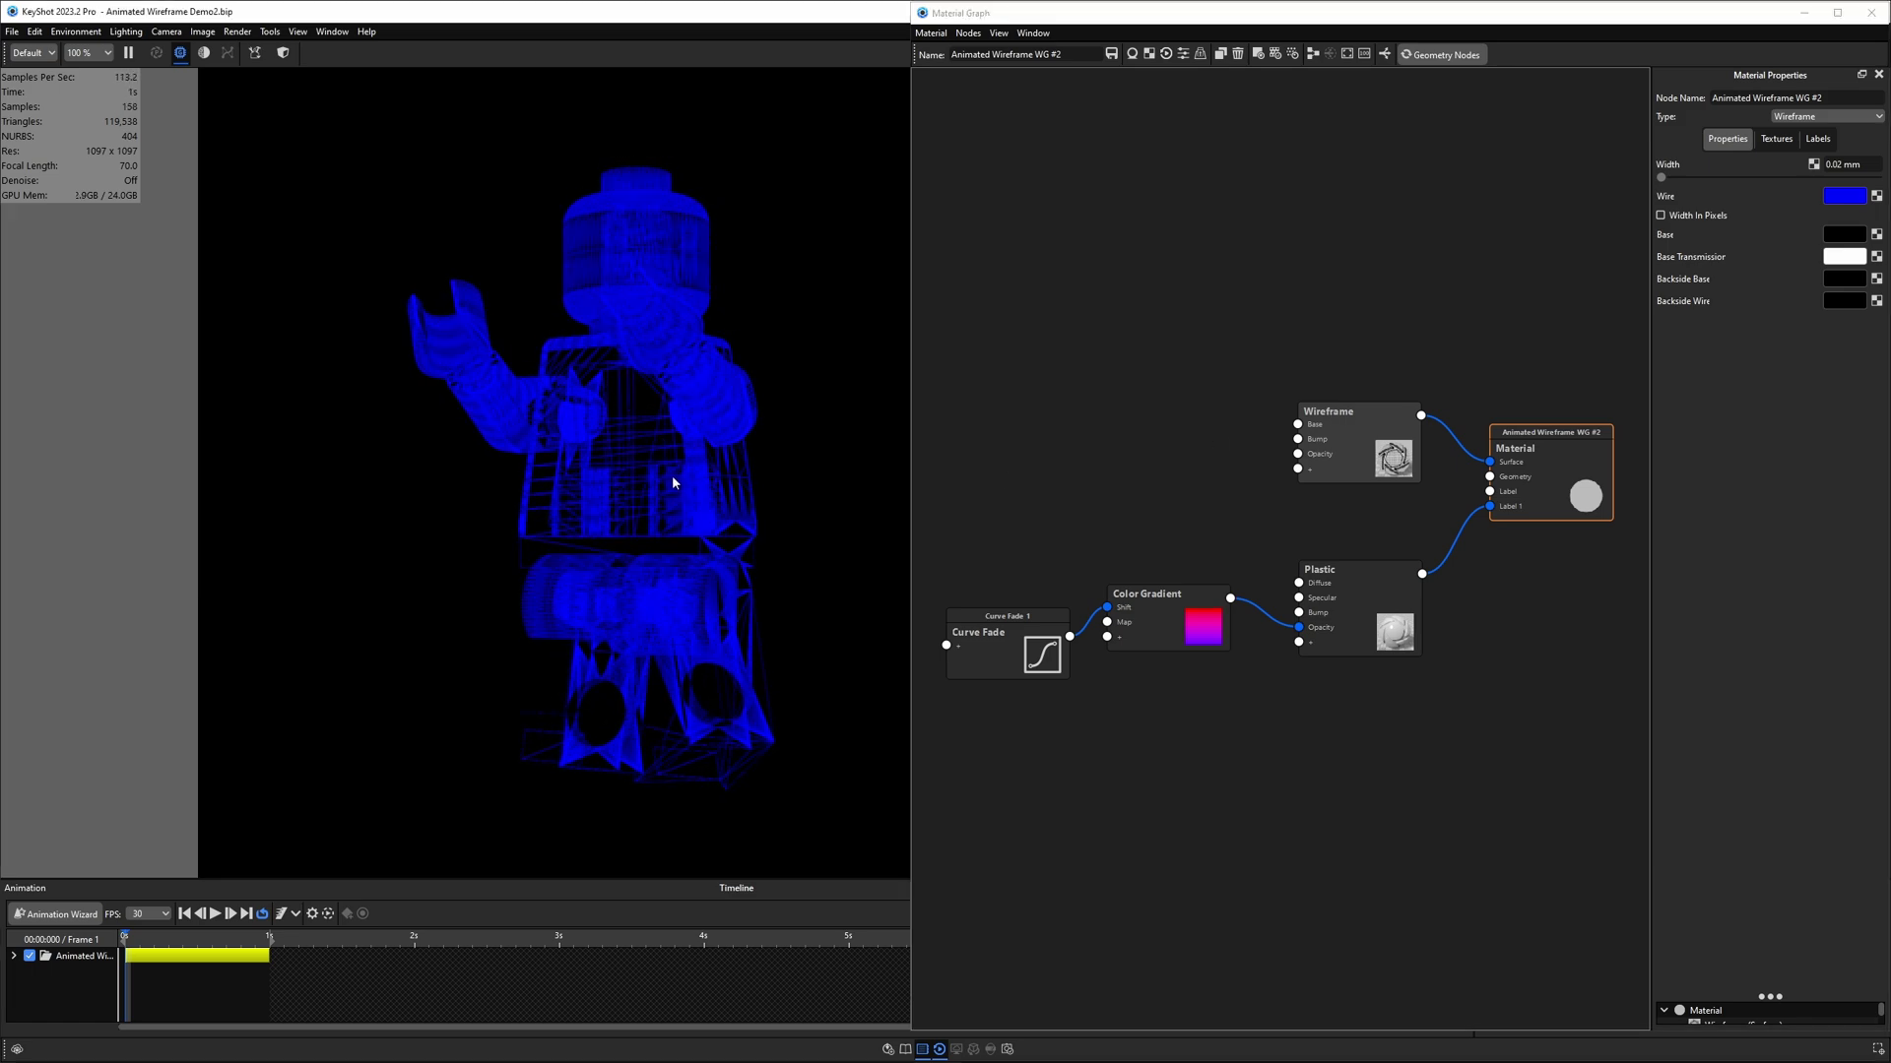
- Preview the Plastic label node on its own on the Lego figure, and end the preview
drag(1376, 593, 1361, 581)
key(c)
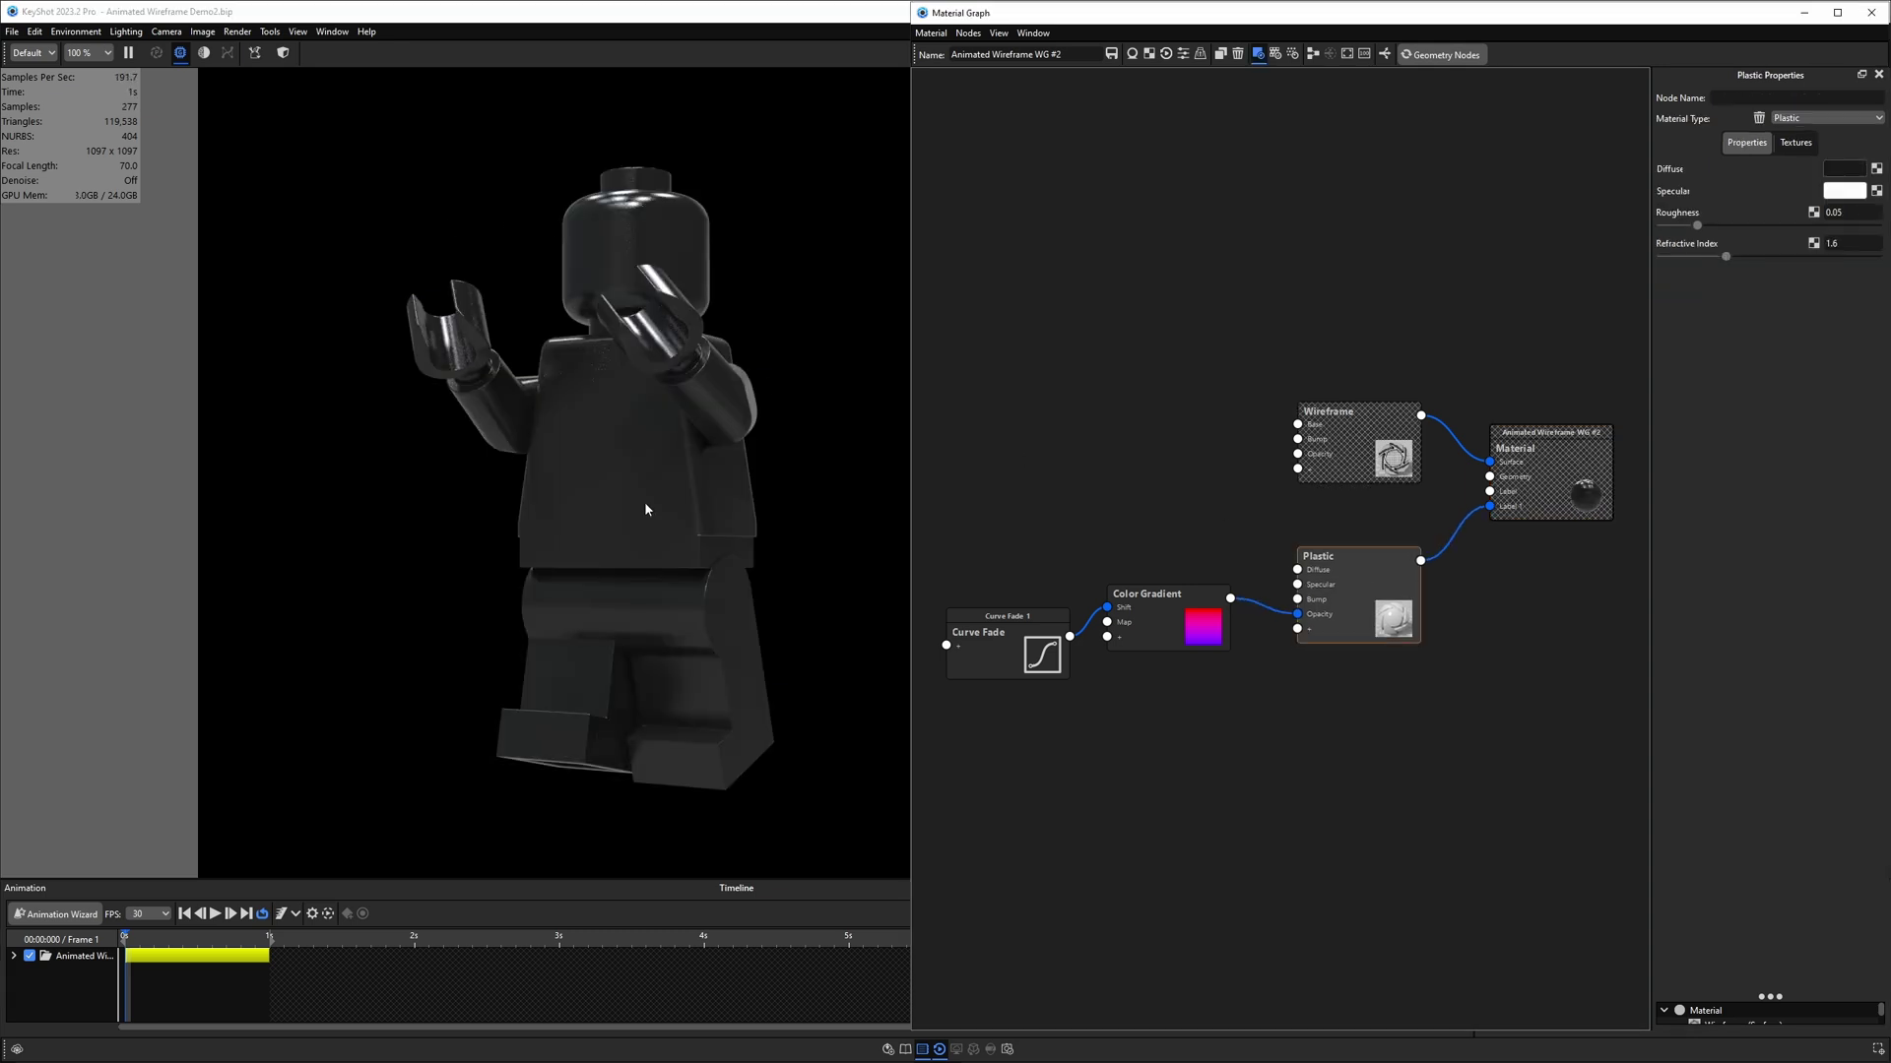
drag(650, 486, 587, 482)
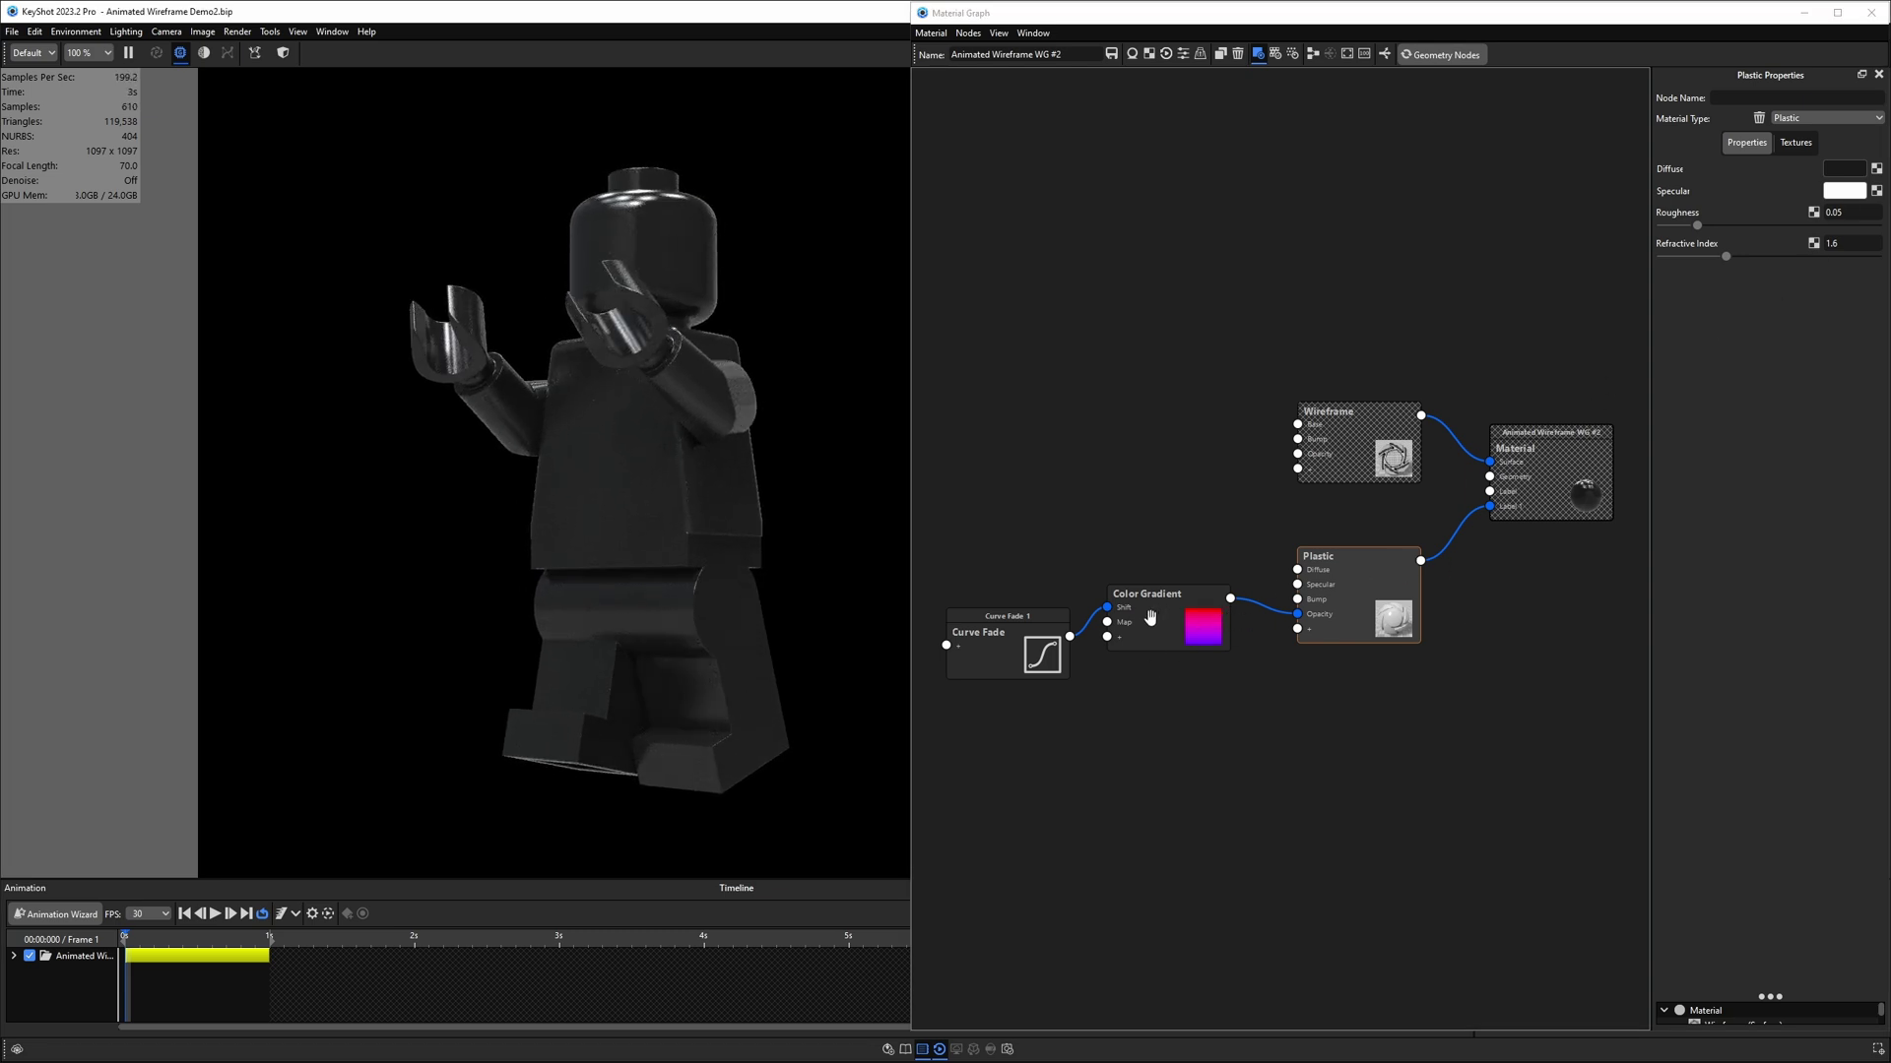
click(1349, 576)
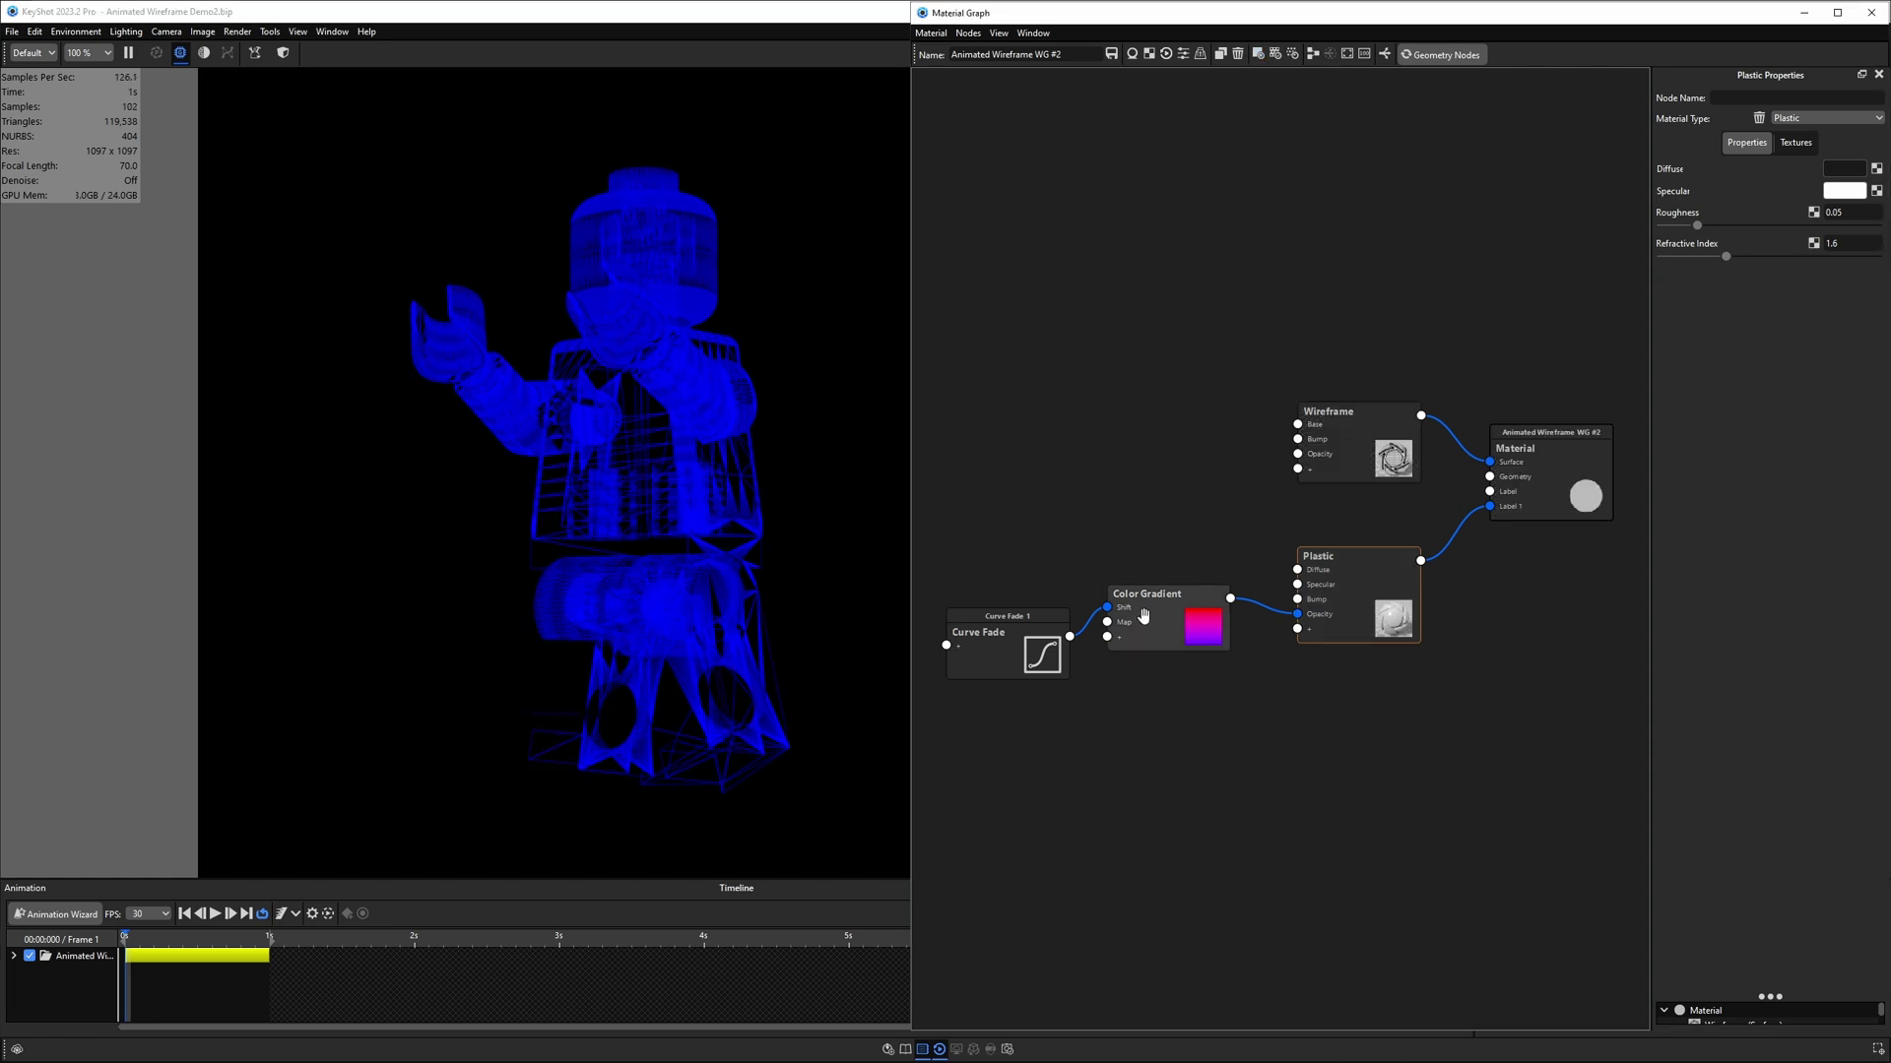
- Scrub the animation to frame 17 and preview the Color Gradient opacity mask on its own
drag(992, 663, 991, 657)
click(1167, 611)
drag(125, 935, 202, 937)
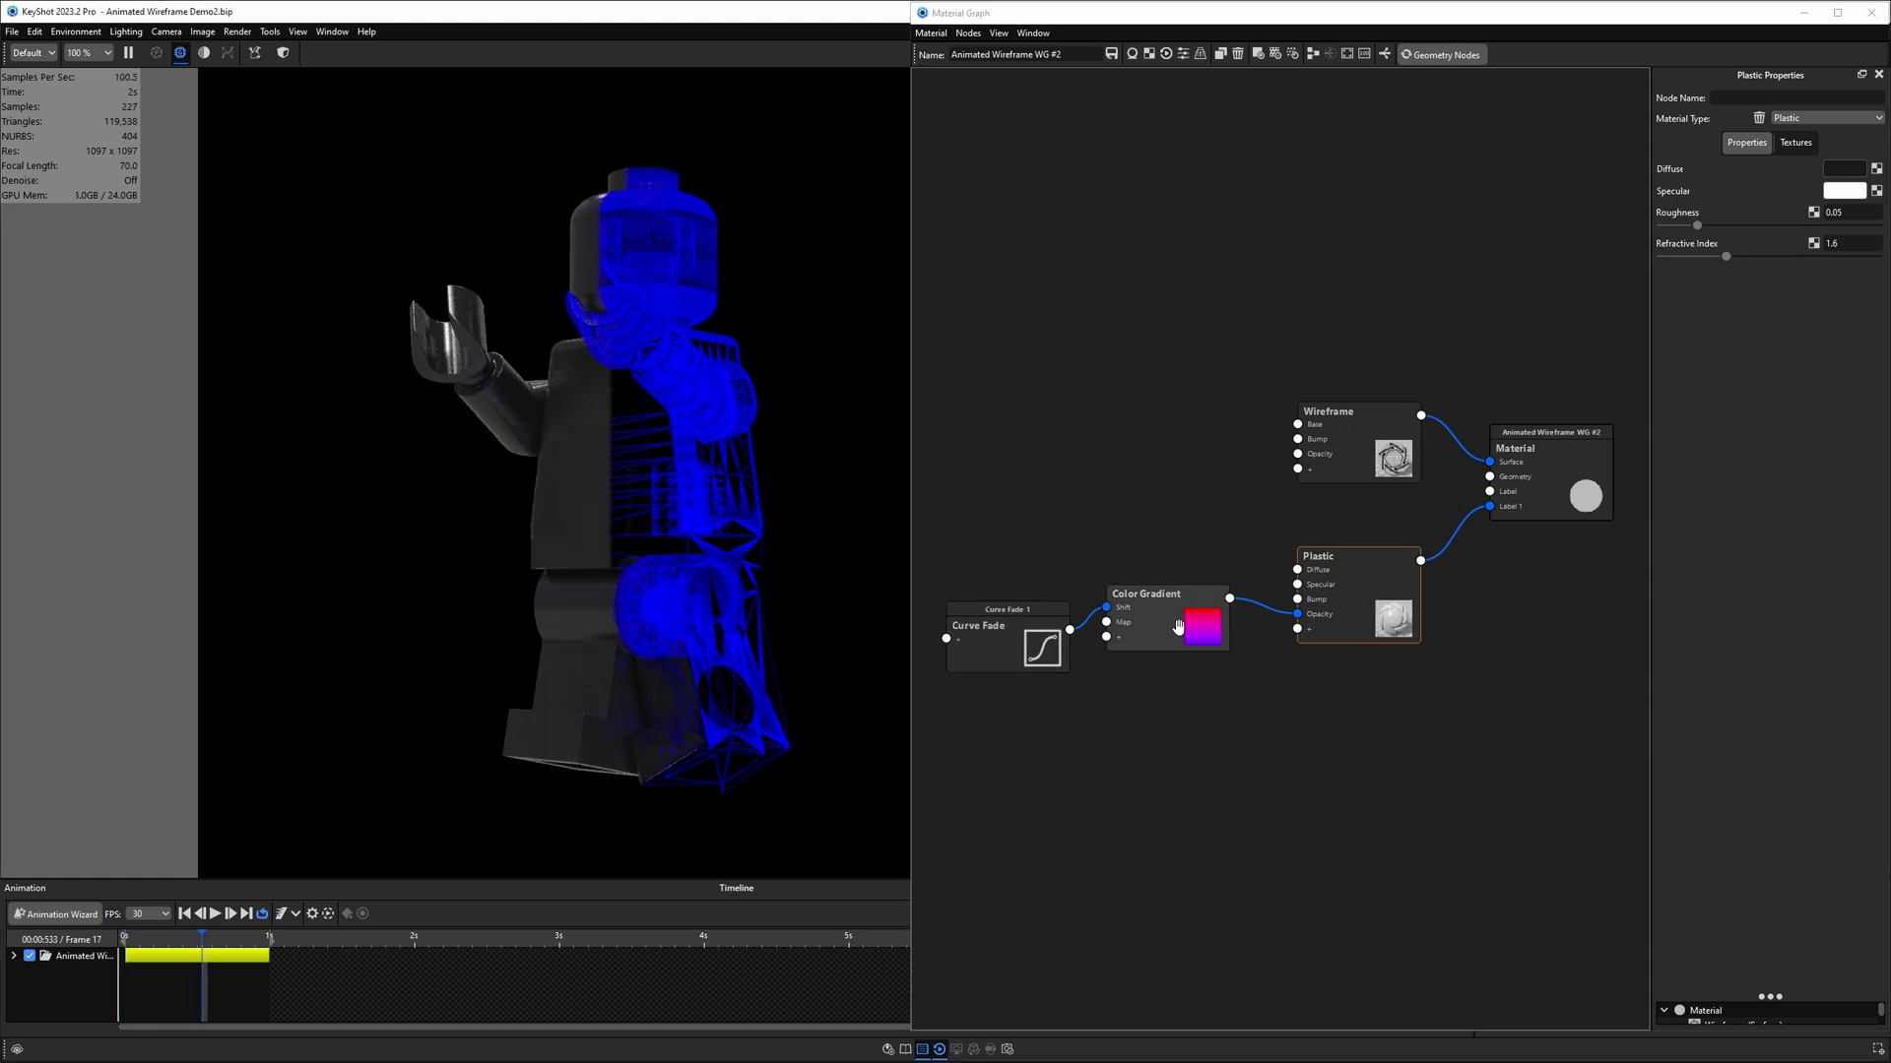
click(1168, 626)
double_click(1159, 613)
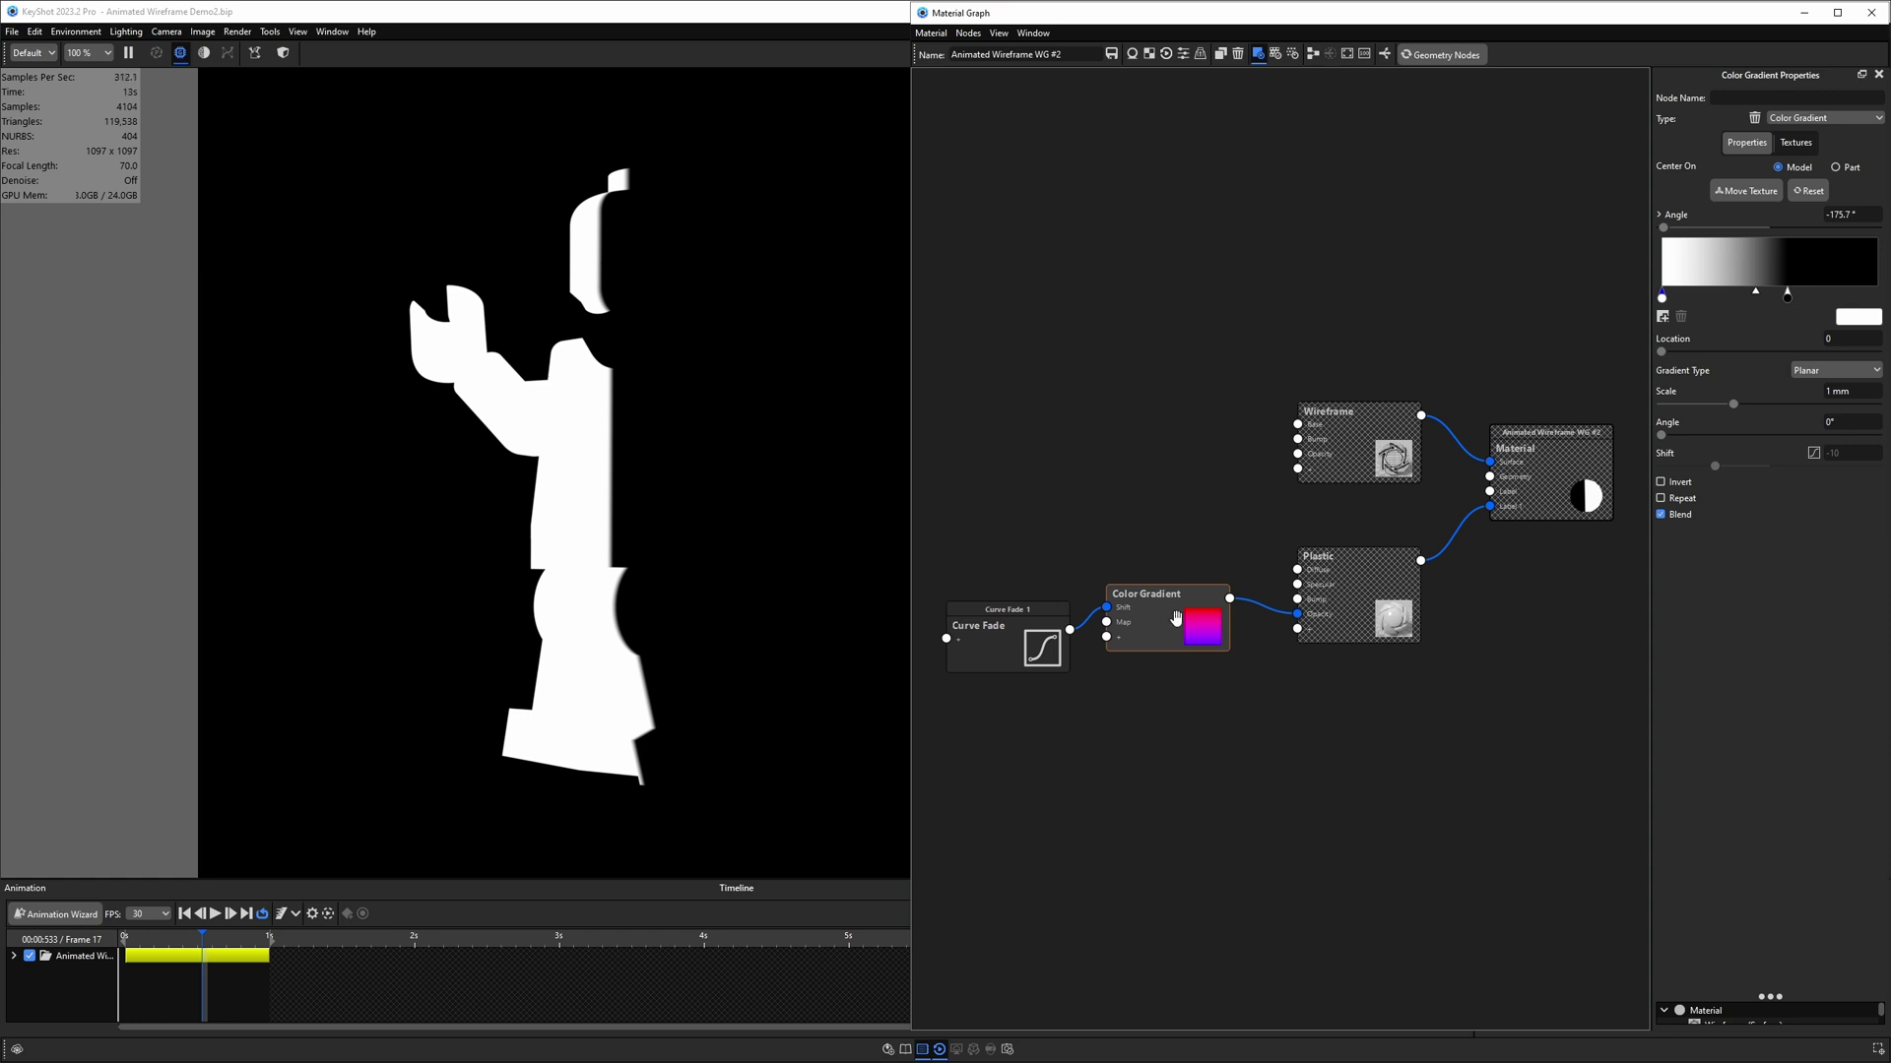
- Expand the Curve Fade node's animation curve in a wider properties area and move the playhead to the curve's start
click(1023, 627)
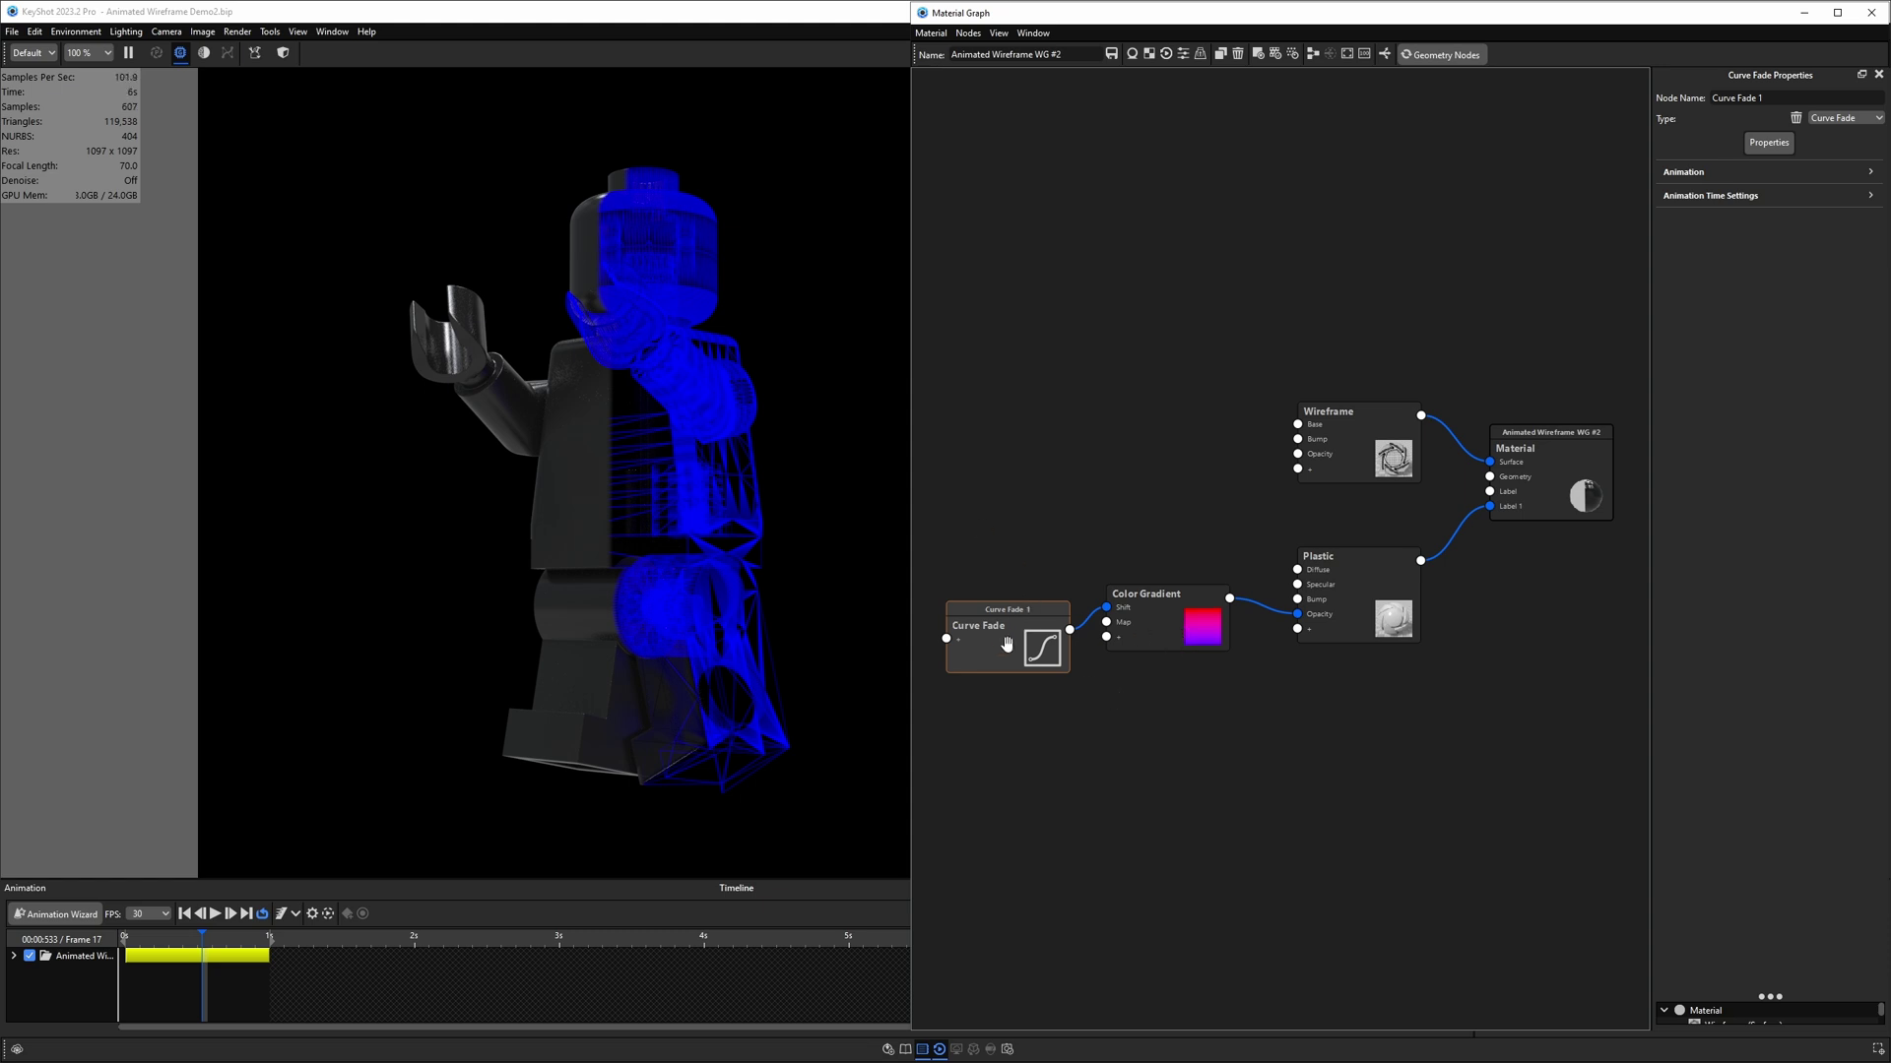
drag(1001, 628, 998, 607)
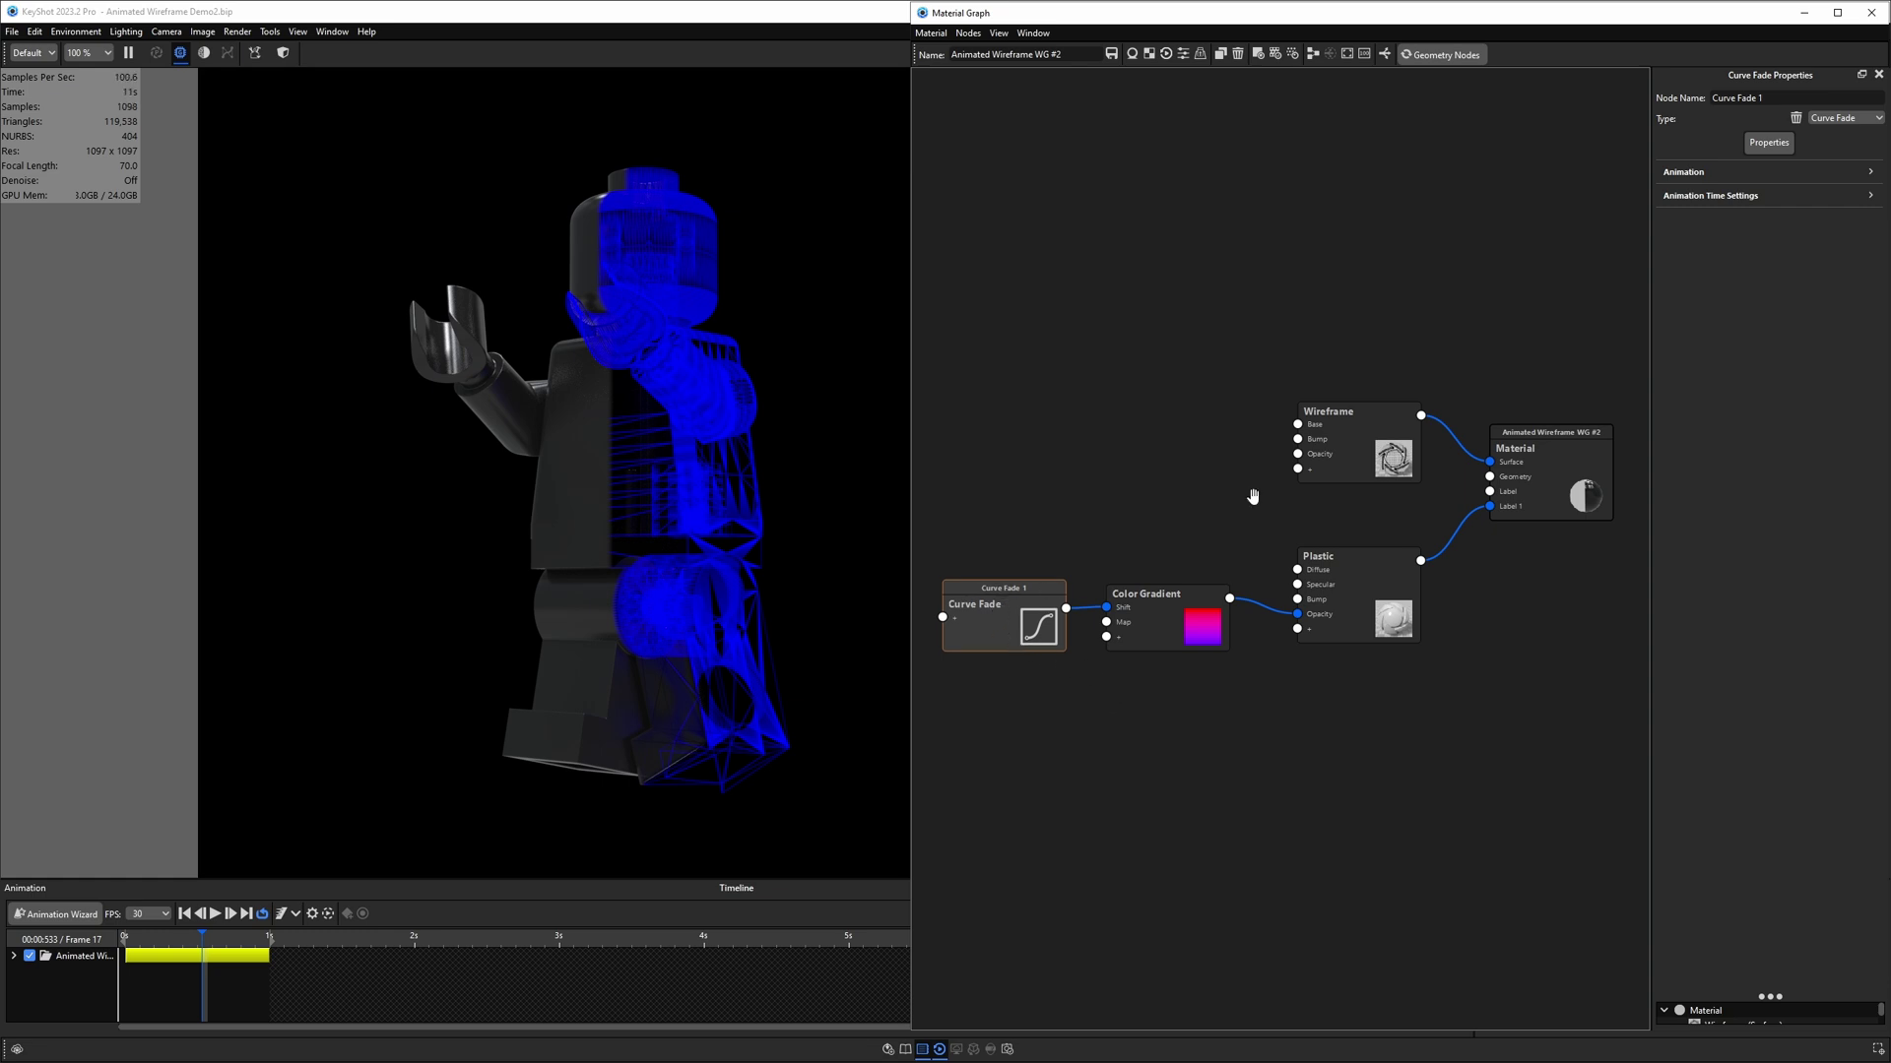
click(1681, 173)
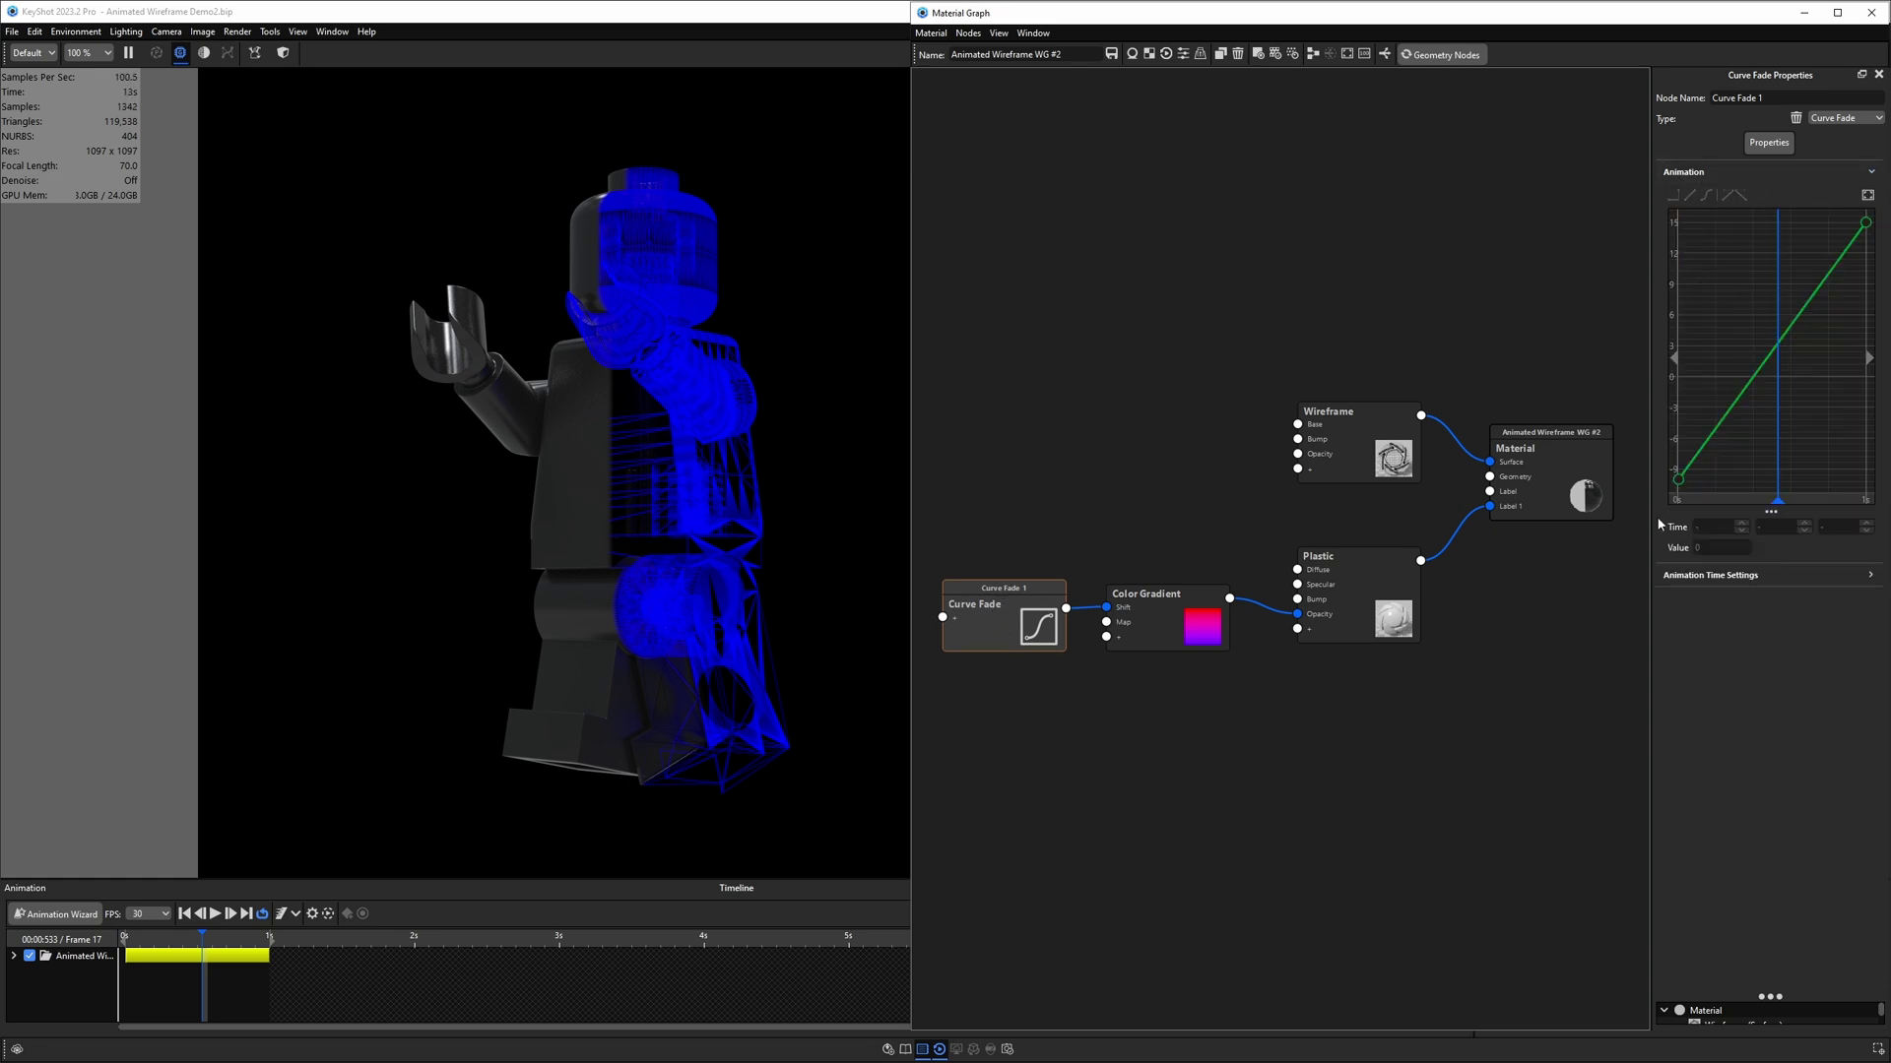
drag(1649, 506, 1582, 506)
drag(1748, 499, 840, 499)
drag(768, 431, 827, 439)
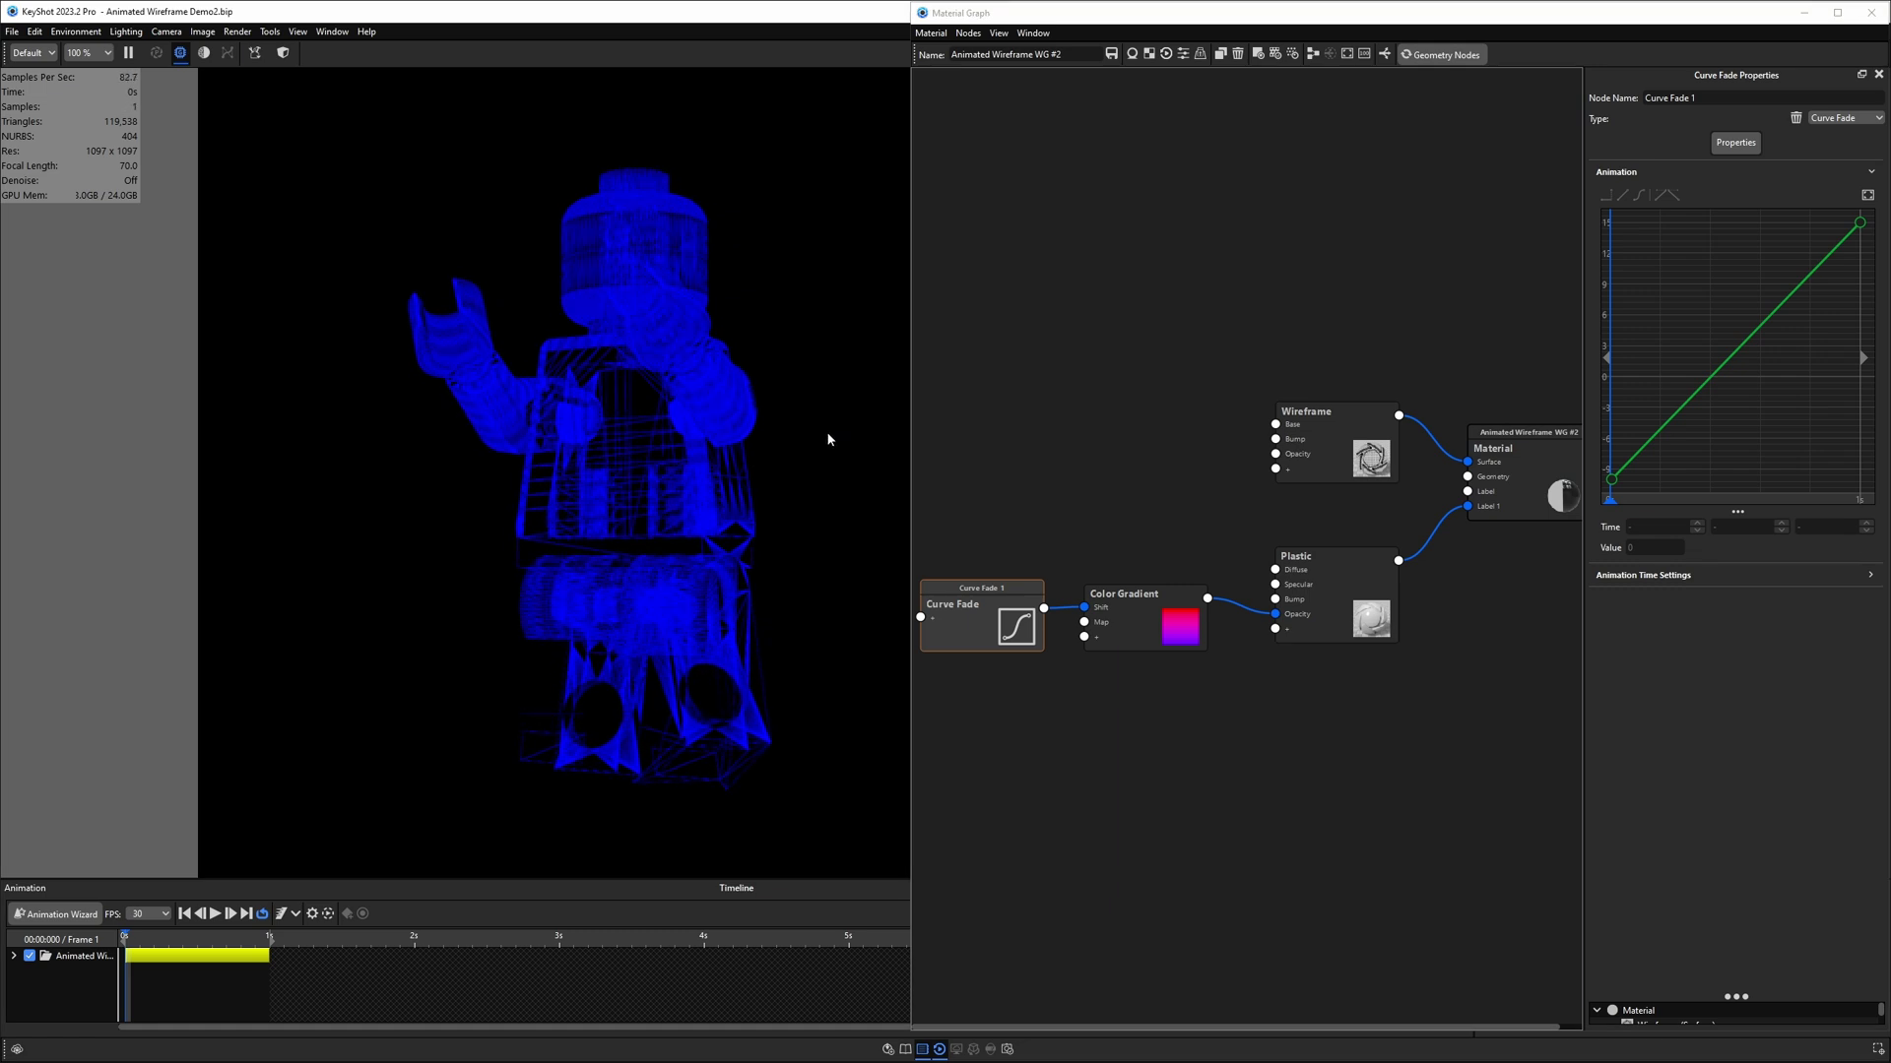
- Check the values of the fade curve's first and last keyframes, and scrub the animation to frame 15
click(1611, 480)
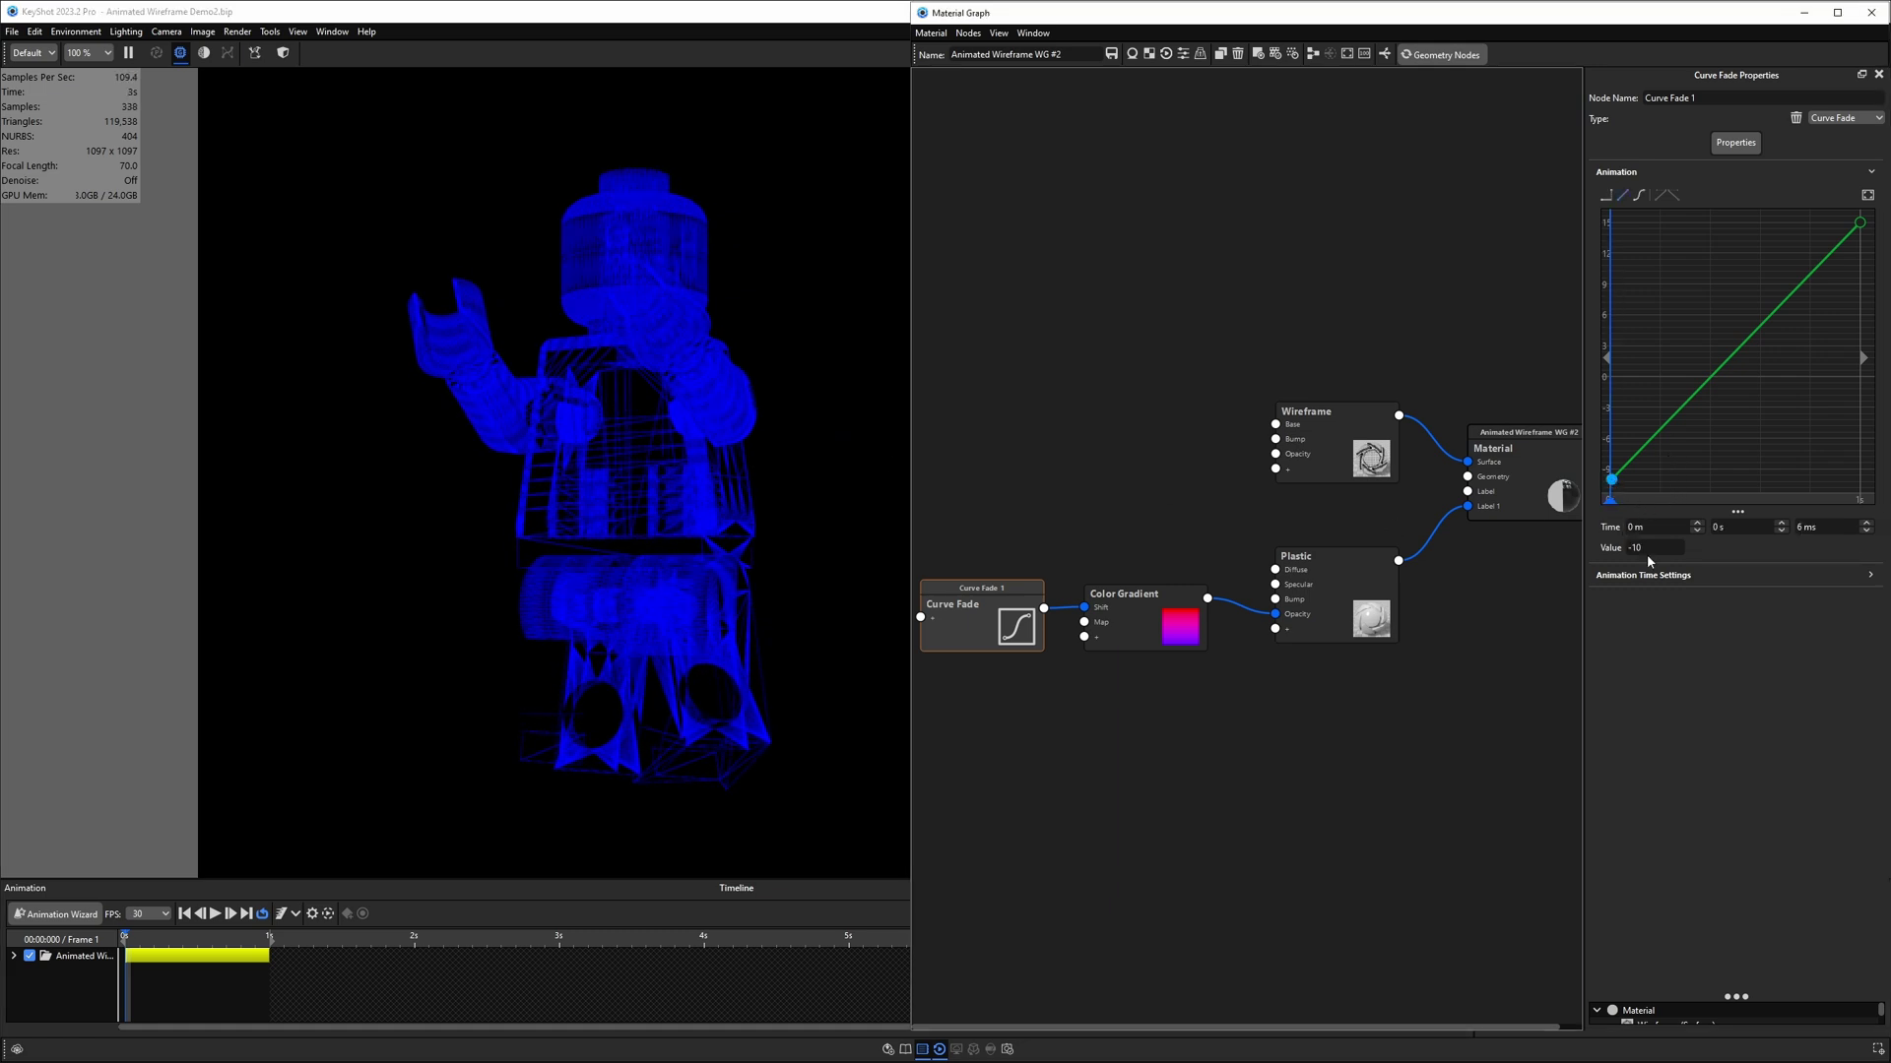
click(1650, 549)
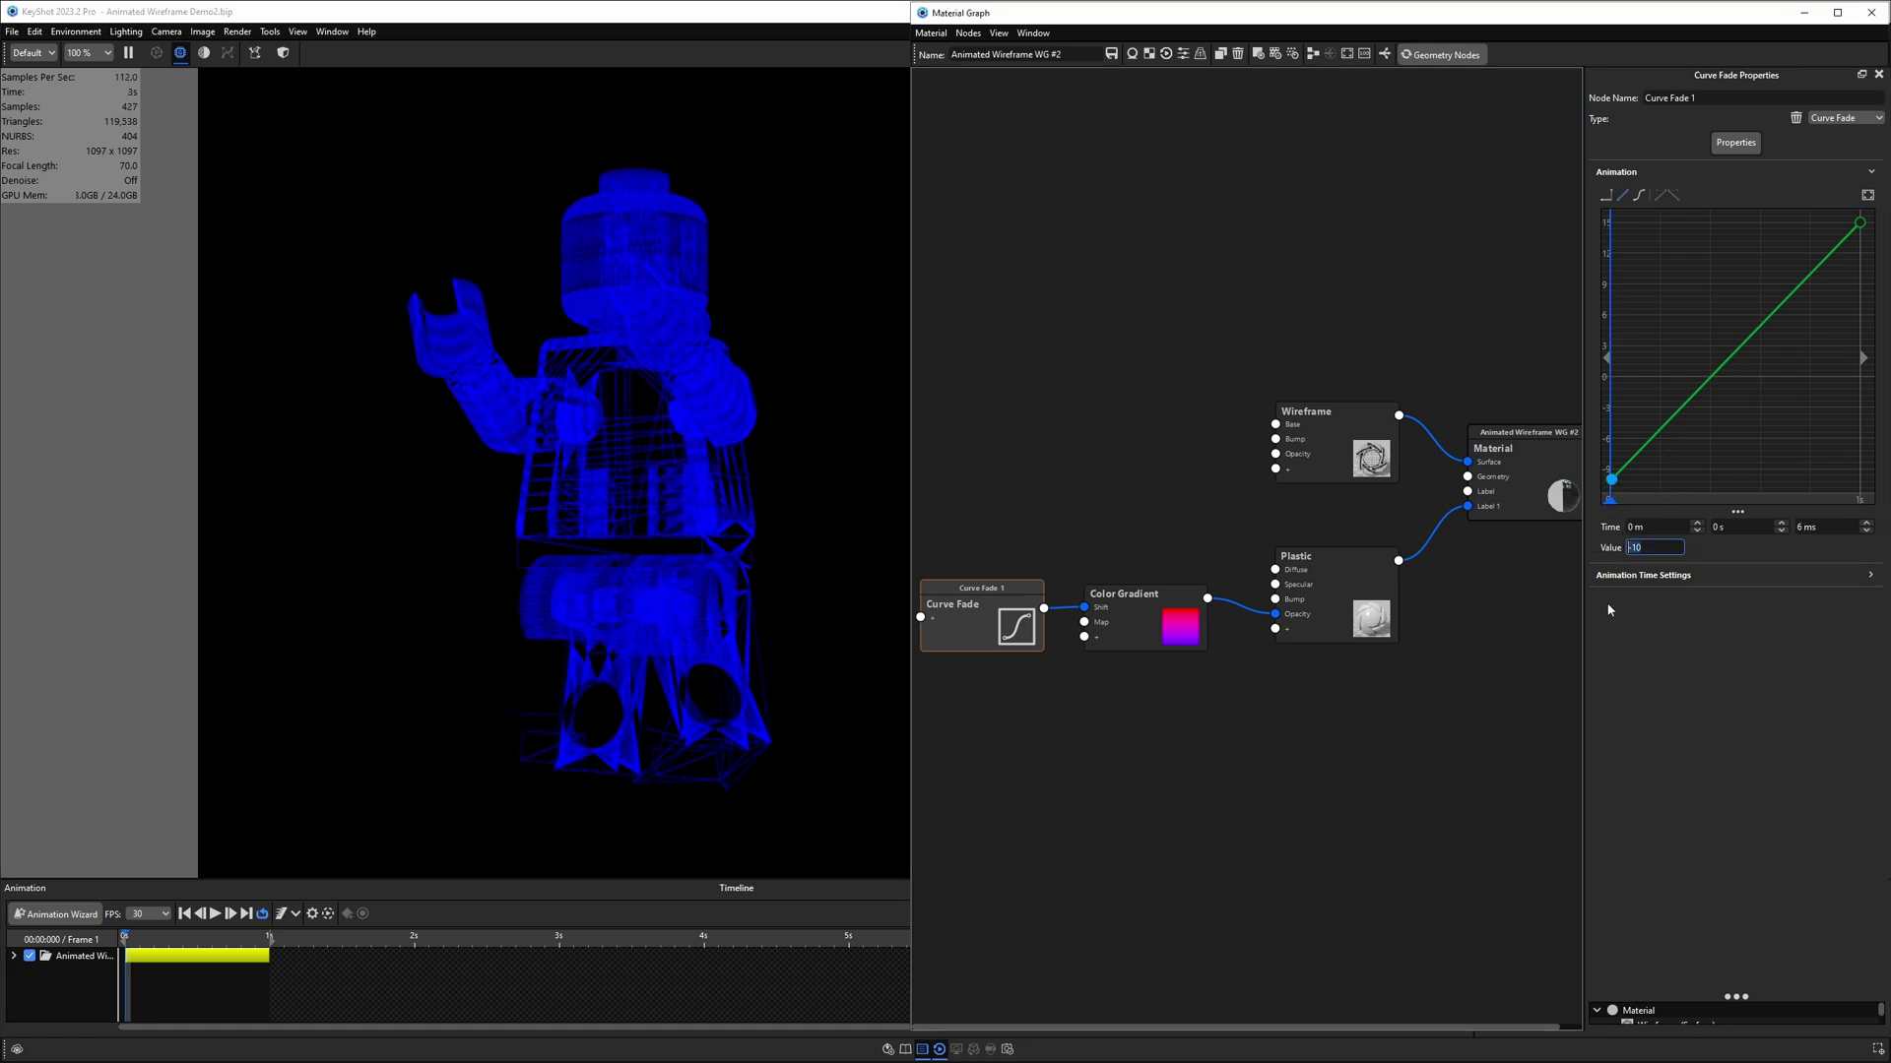
click(1859, 224)
mouse_move(185, 936)
mouse_down()
mouse_move(110, 941)
mouse_move(286, 945)
mouse_move(193, 951)
mouse_up()
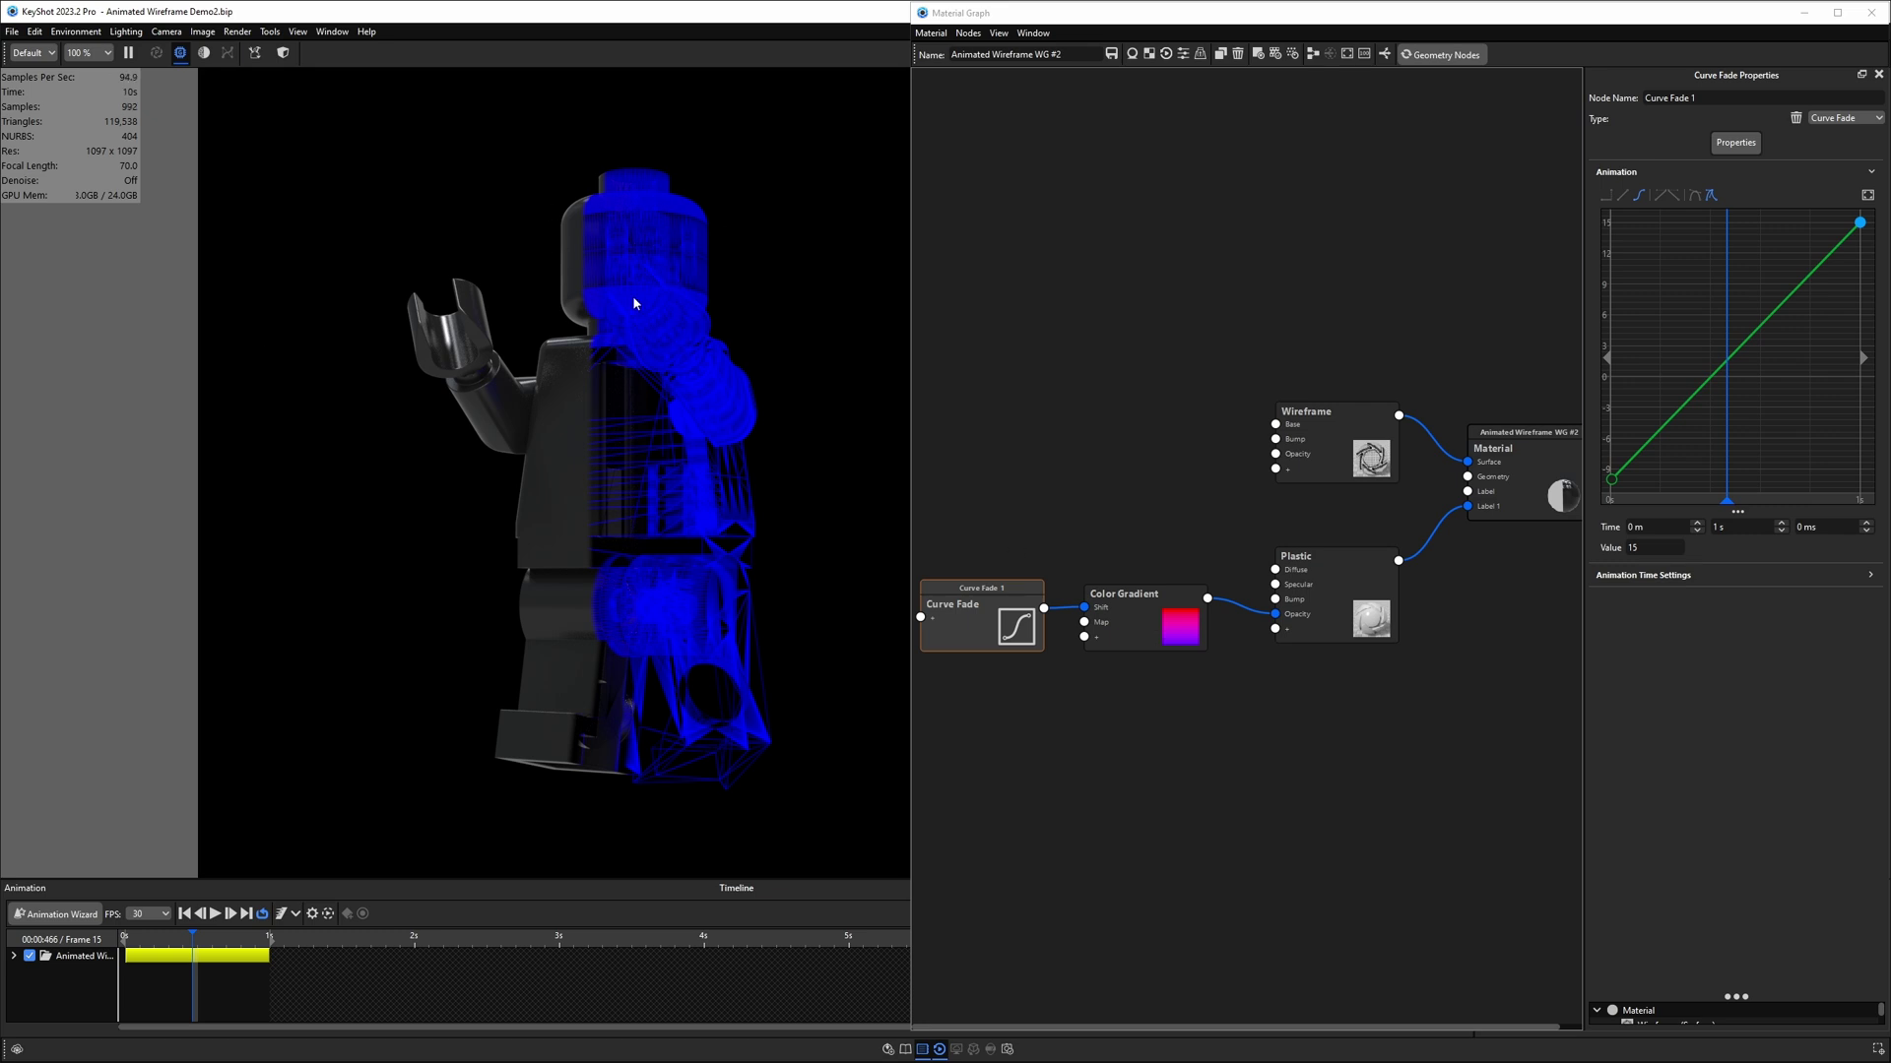
- Open the Color Gradient node's properties and preview its black-and-white mask alone on the figure
click(1154, 617)
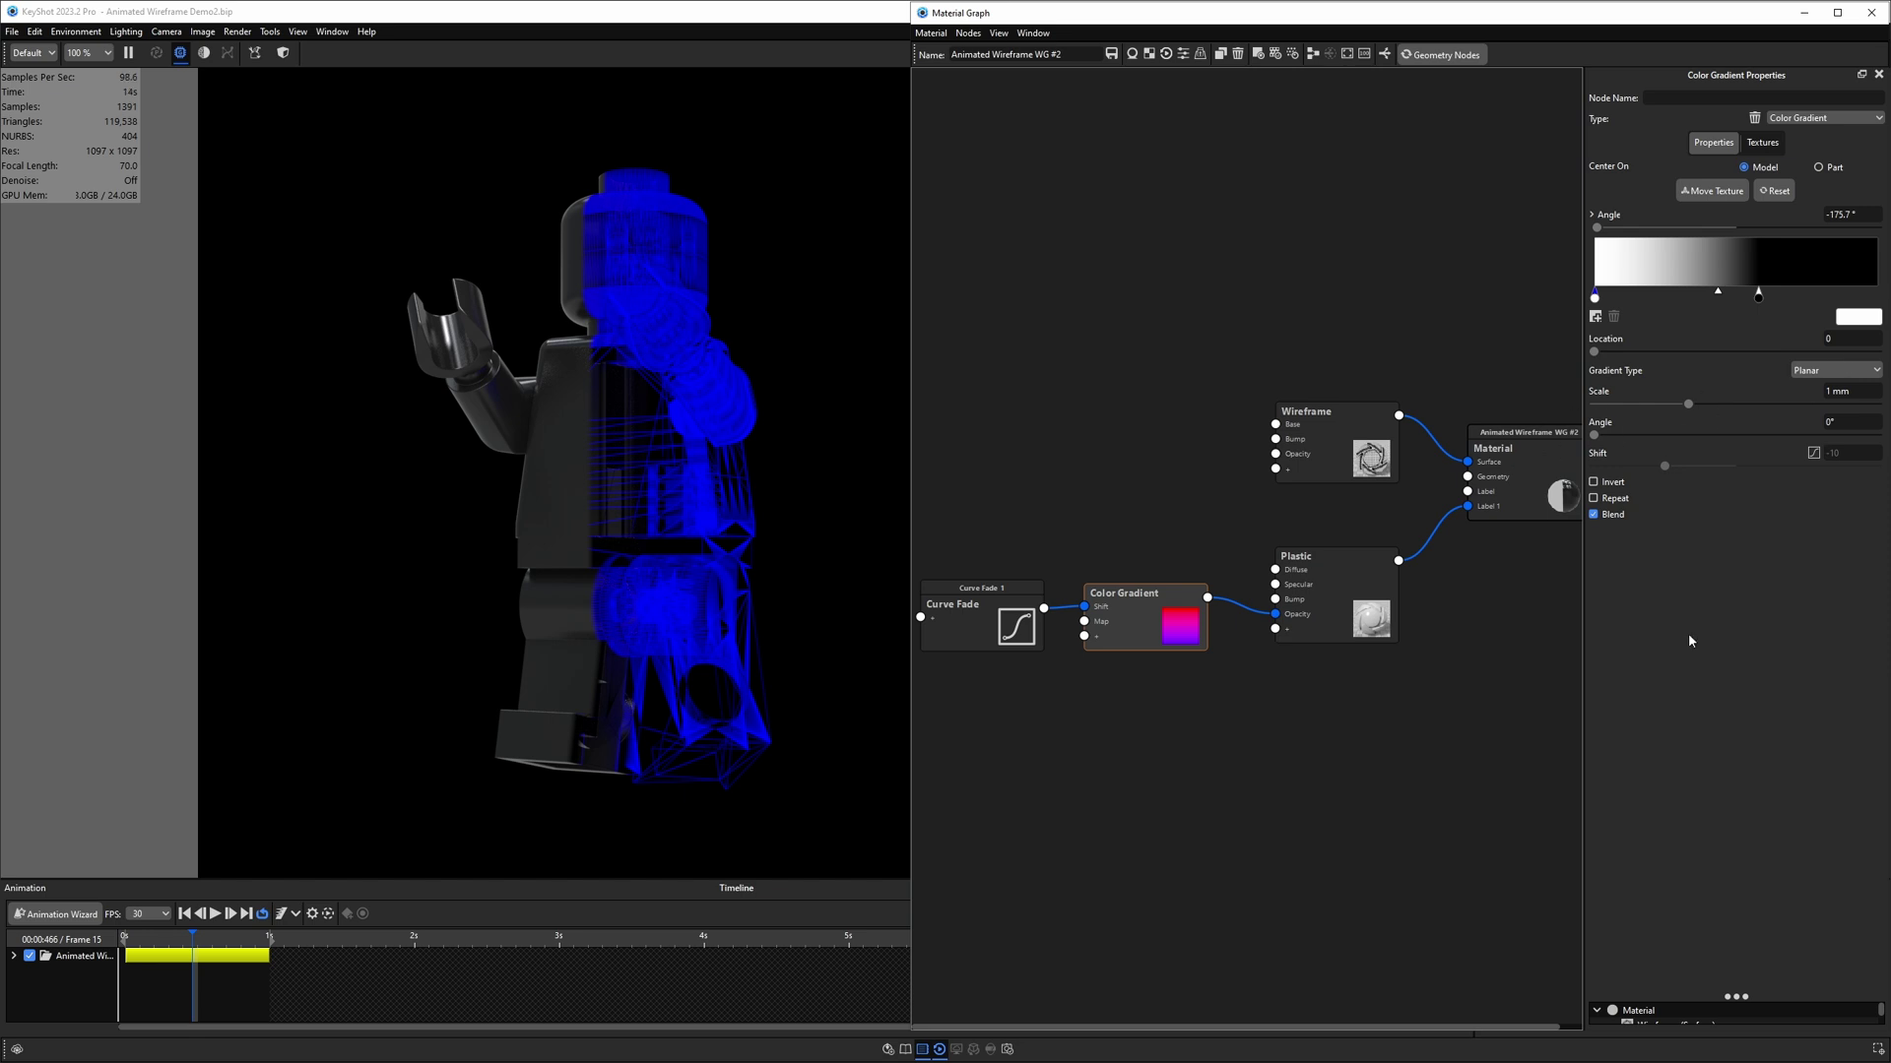
mouse_move(1174, 608)
mouse_down()
mouse_move(1202, 587)
mouse_move(1163, 583)
mouse_up()
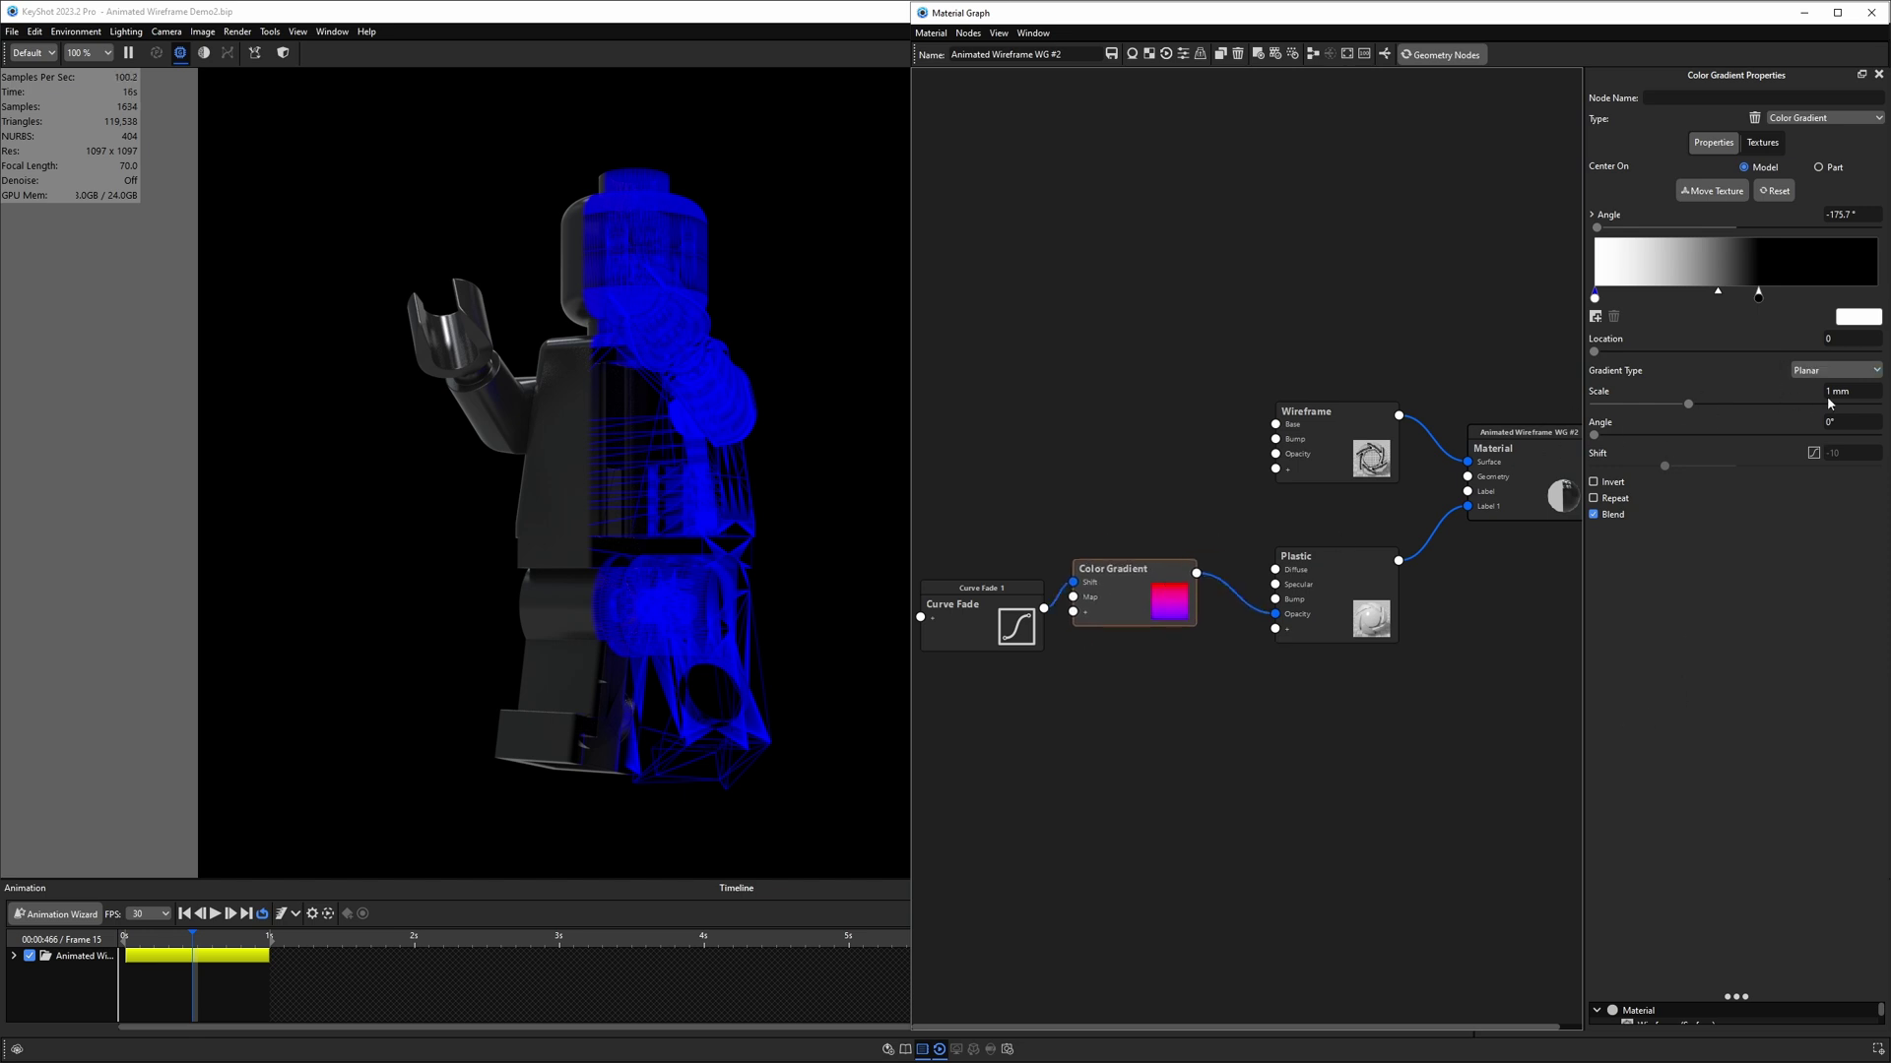
drag(1853, 392, 1819, 393)
drag(1147, 589, 1145, 588)
key(c)
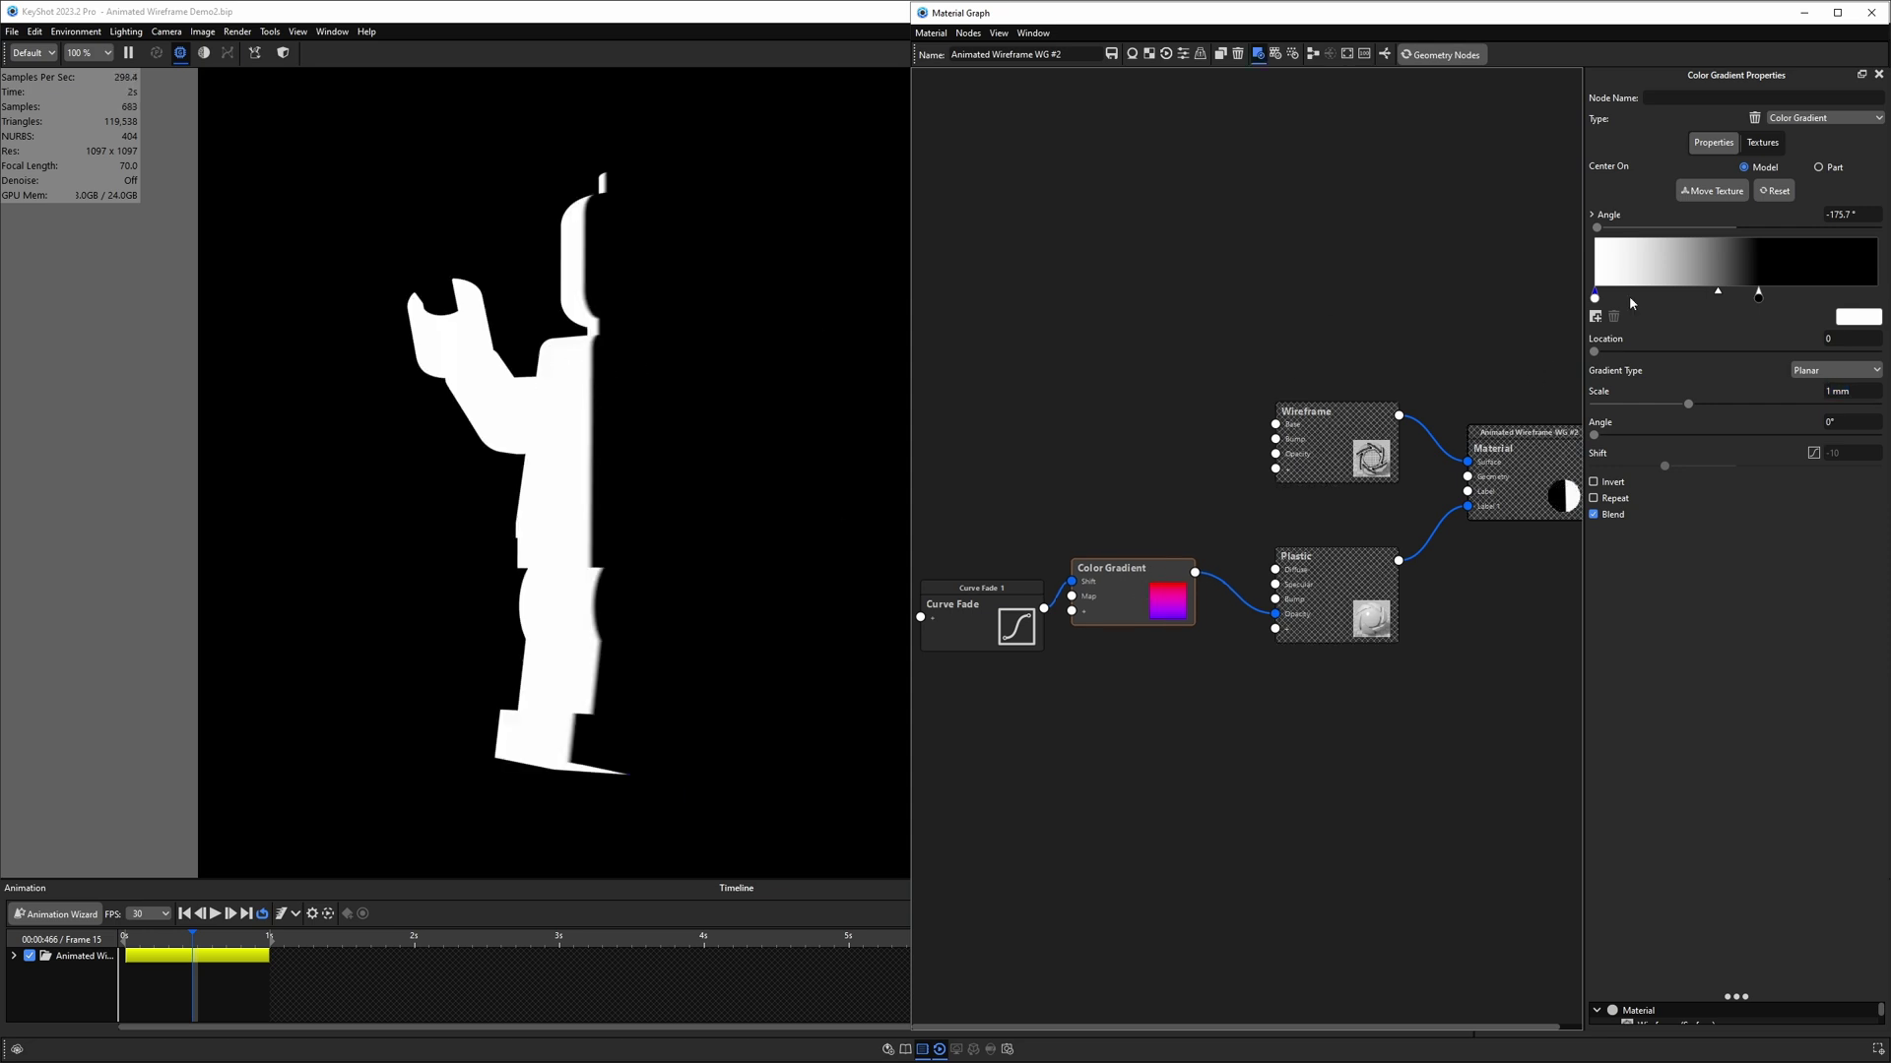
- Try a softer, larger transition with the gradient's black stop at location 1 and the scale at 2 mm
drag(1758, 301, 1877, 301)
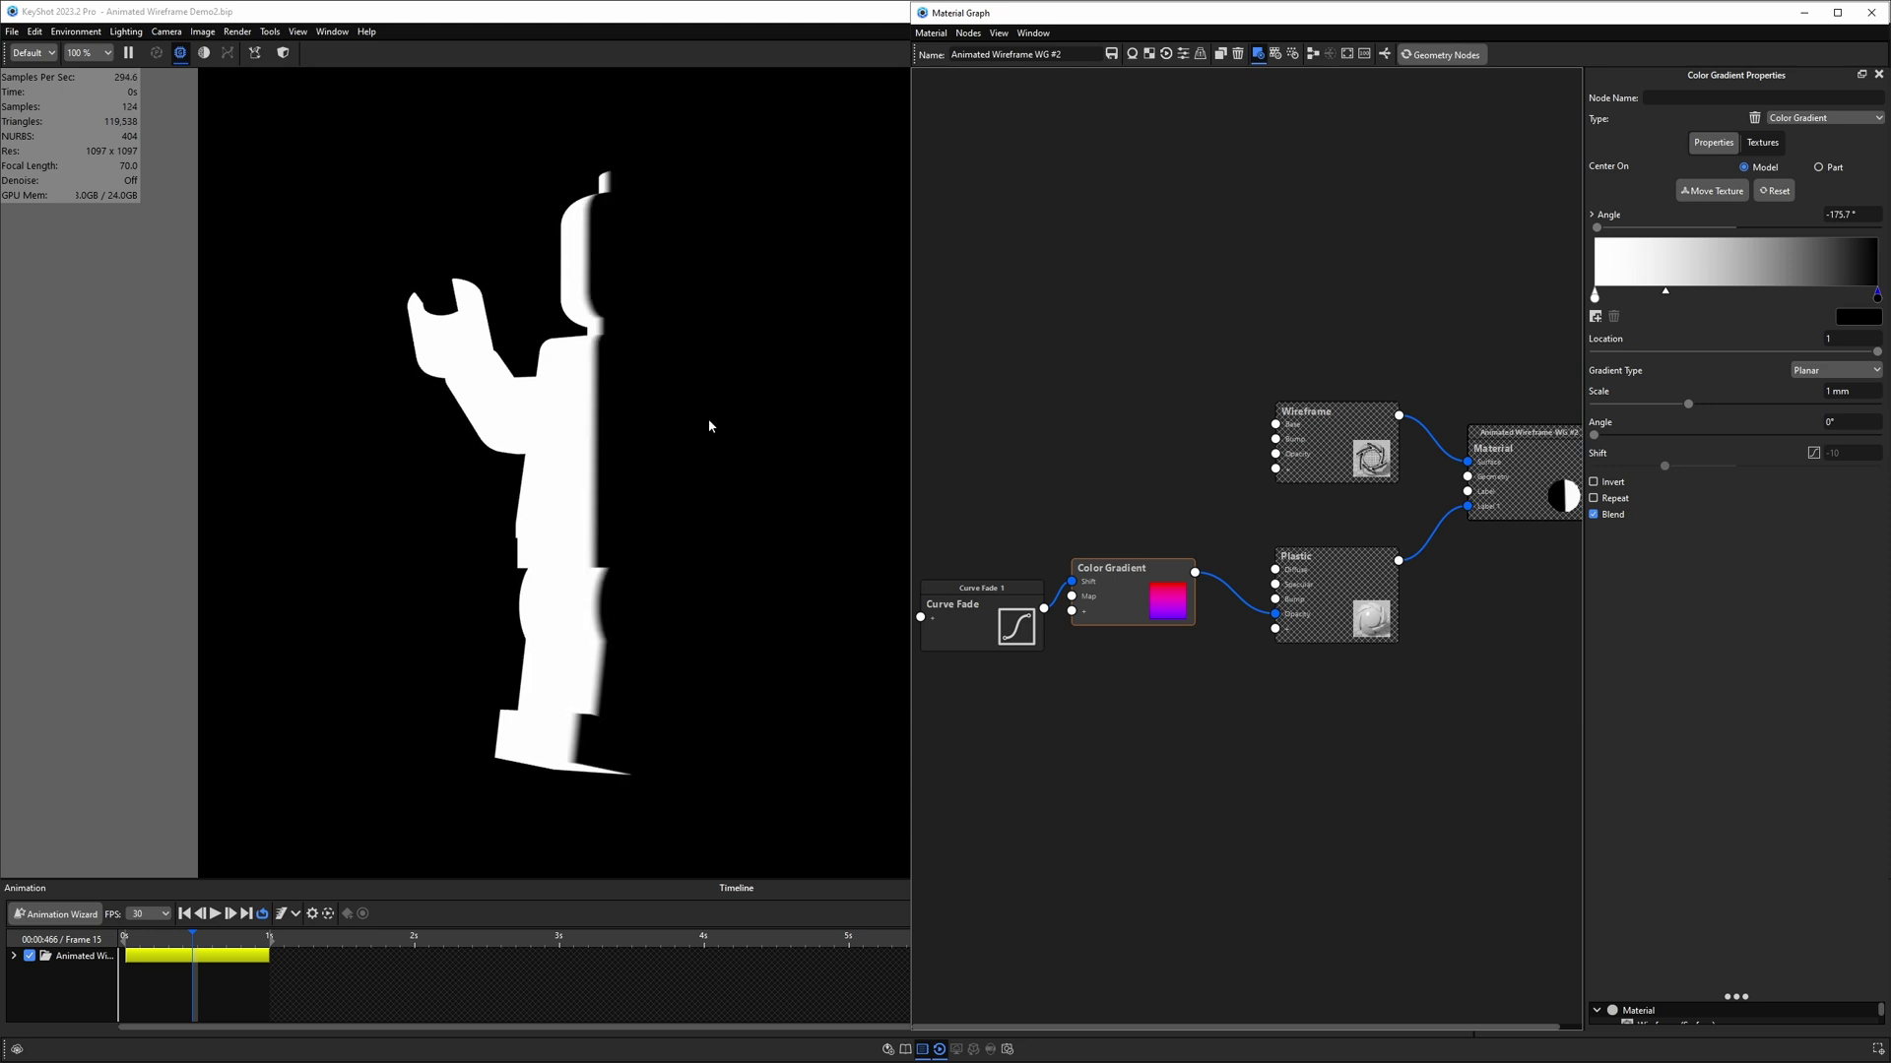
click(1839, 391)
text(2)
key(Return)
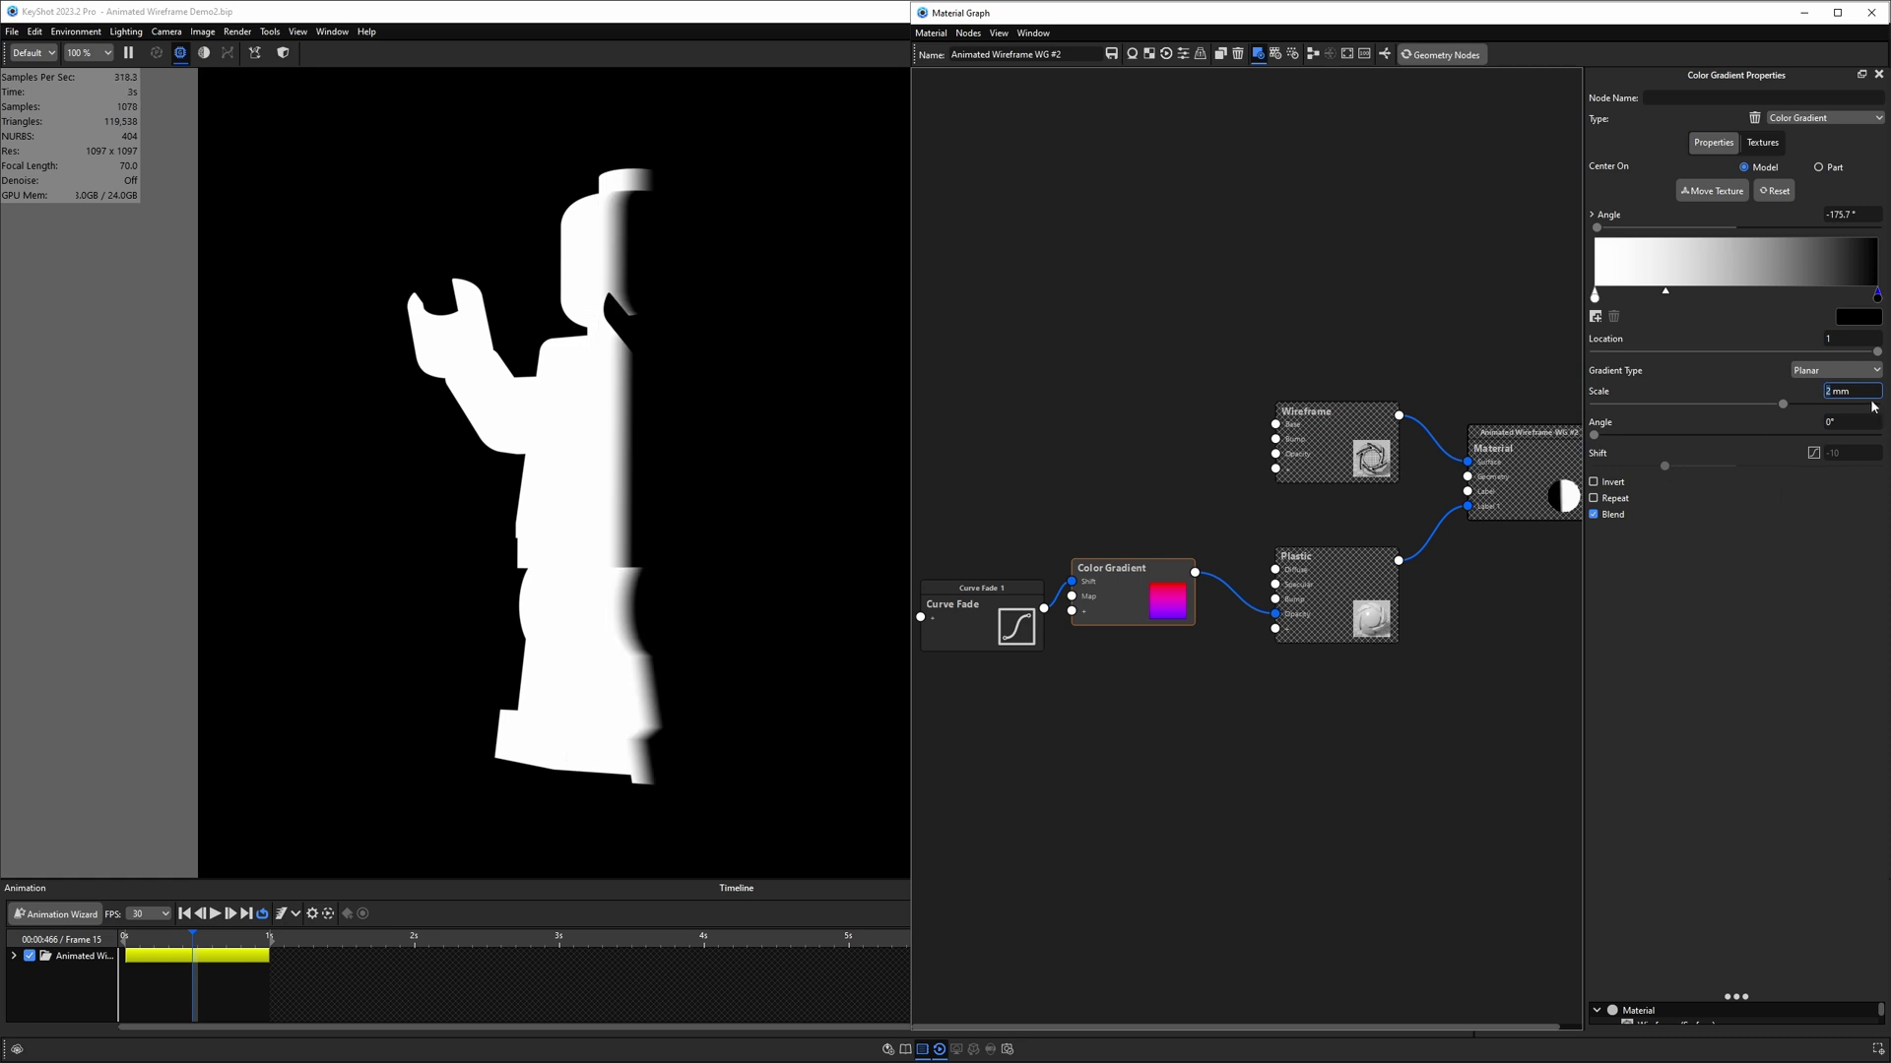
- Return the gradient scale to 1 mm and sharpen the transition by moving the black stop to location 0.188
key(Return)
drag(1876, 293, 1647, 305)
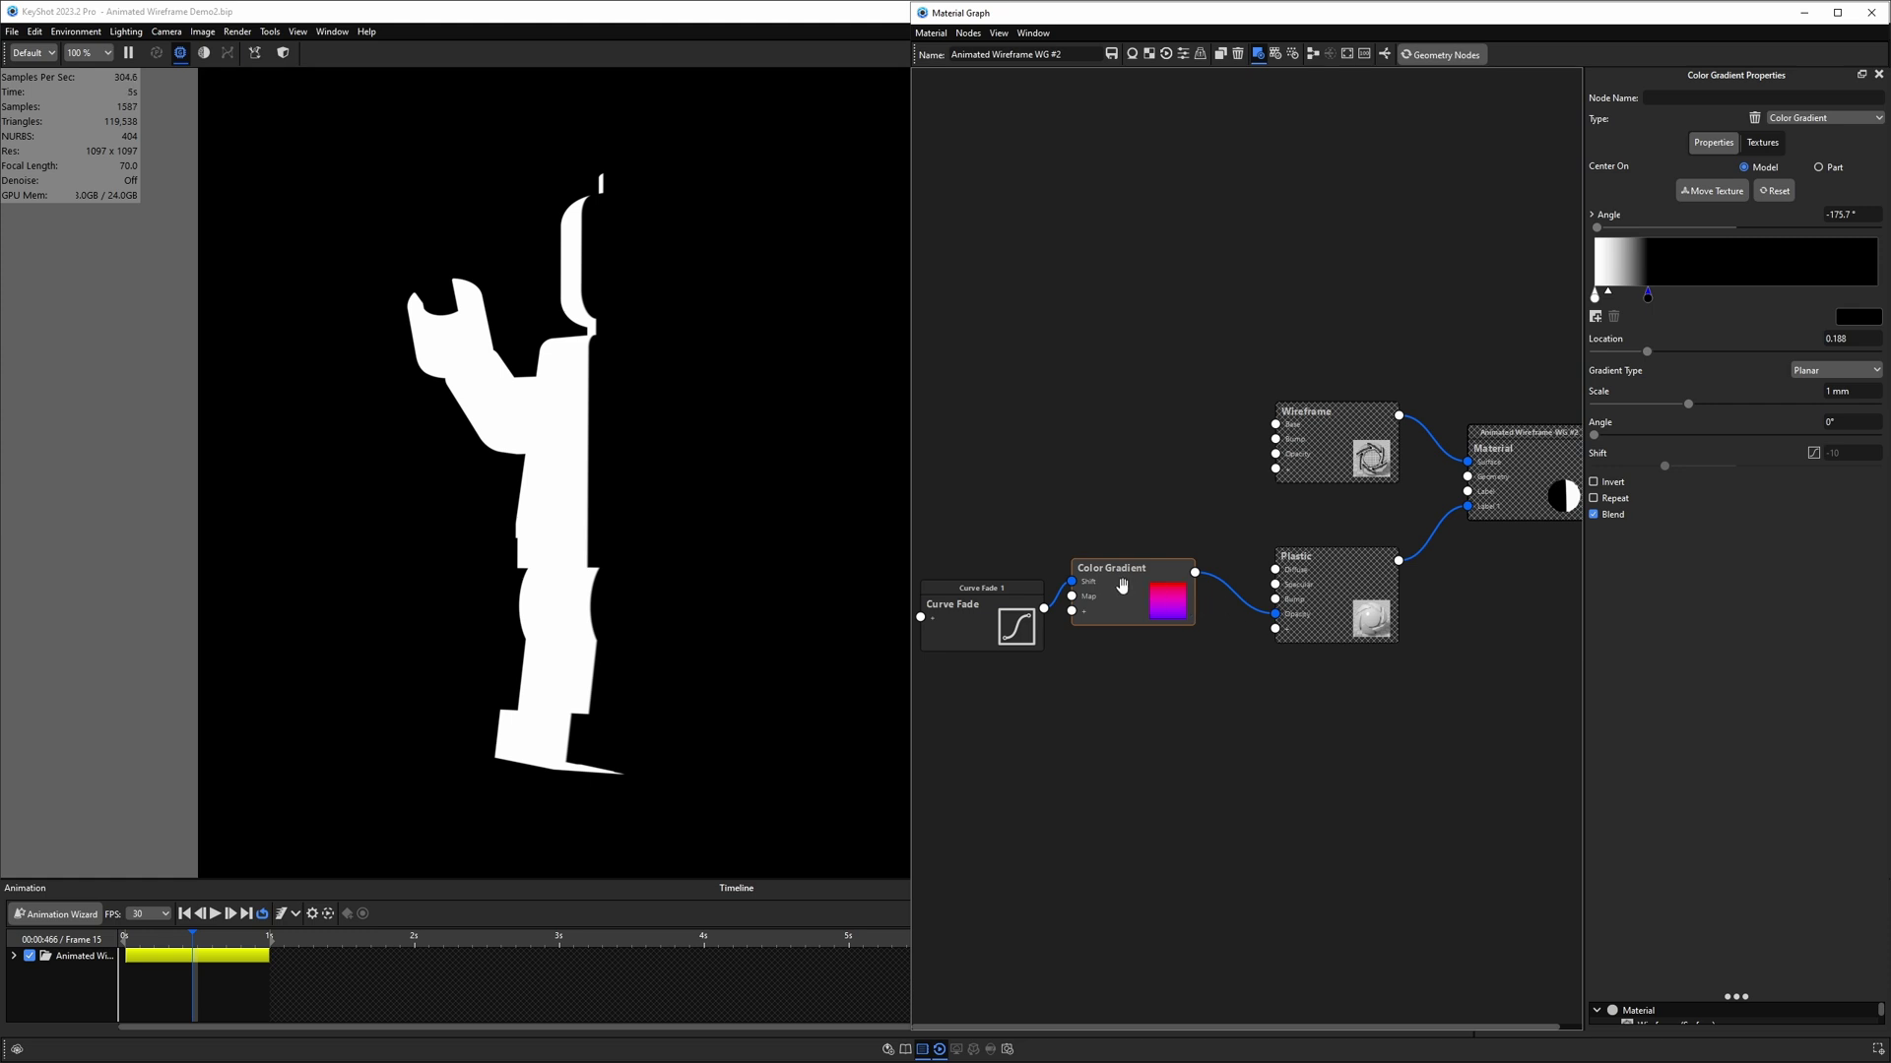
- Open the Plastic node's properties, preview that material alone on the figure, and look through the available material types
click(1359, 576)
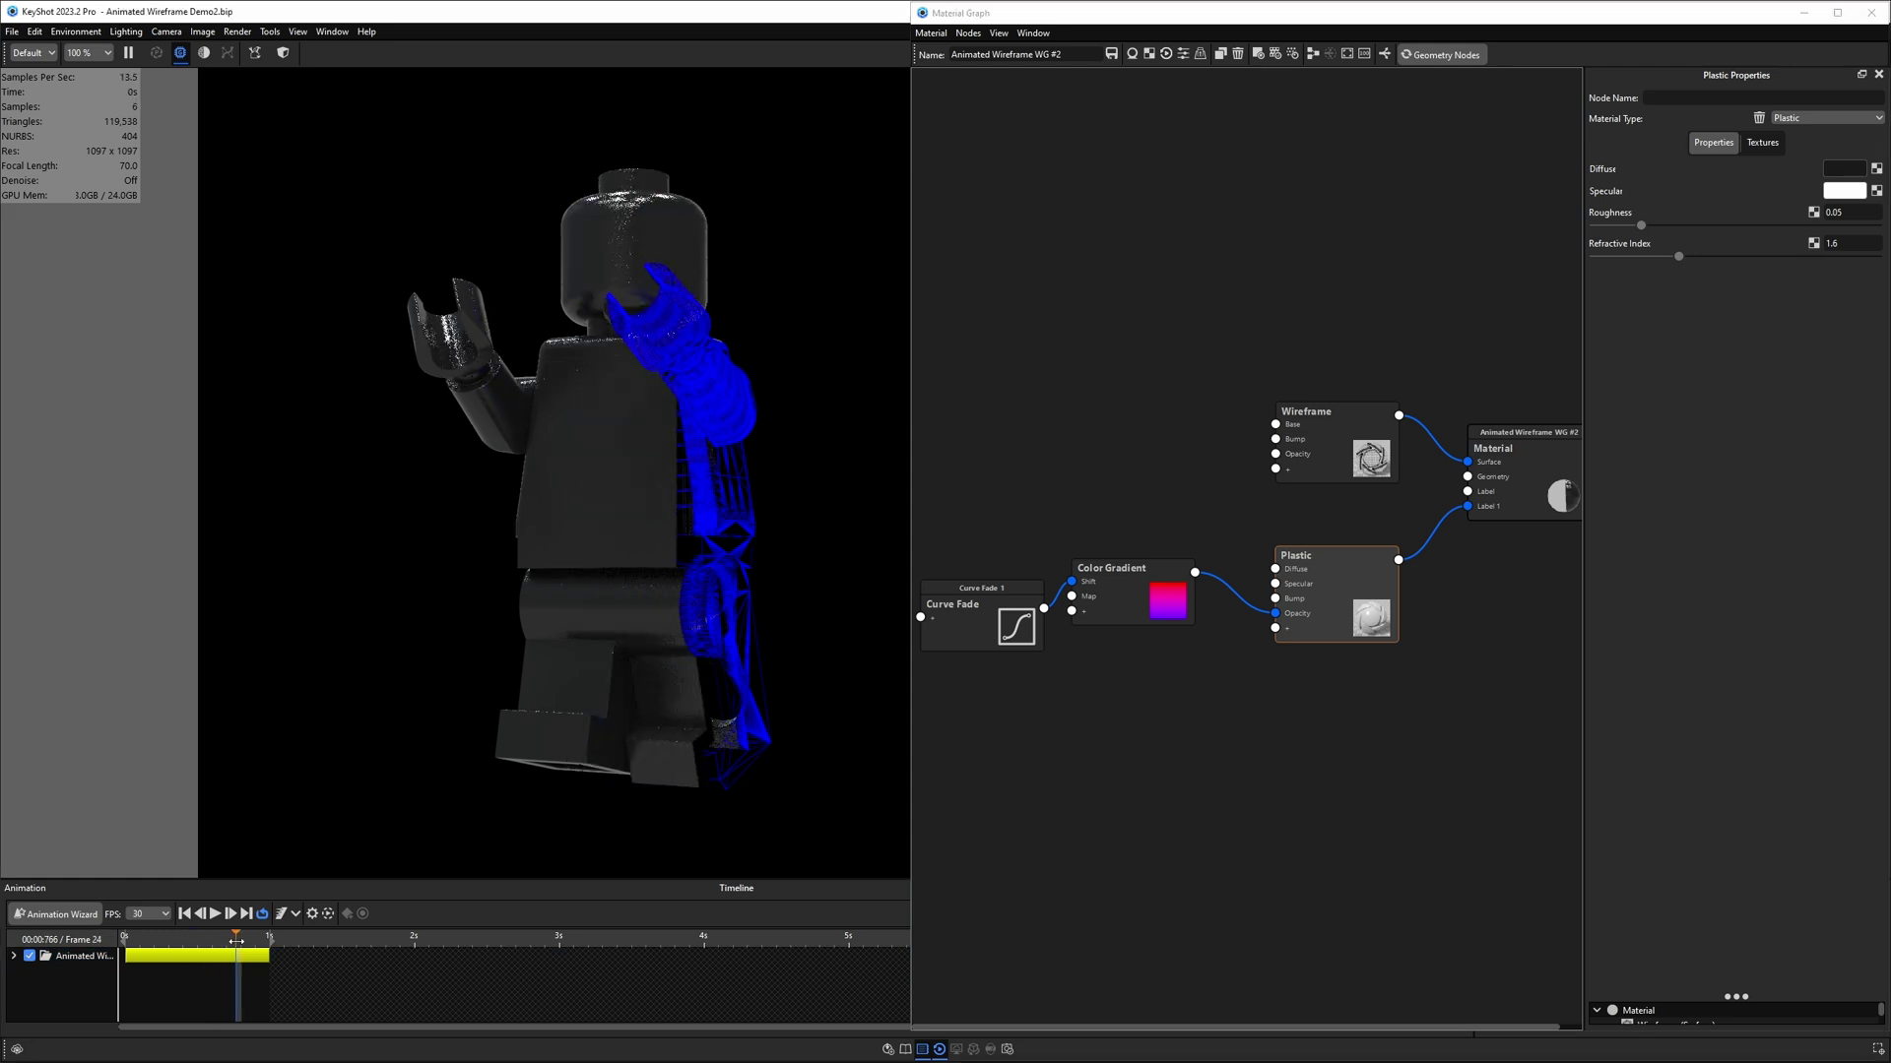
drag(1328, 567, 1326, 568)
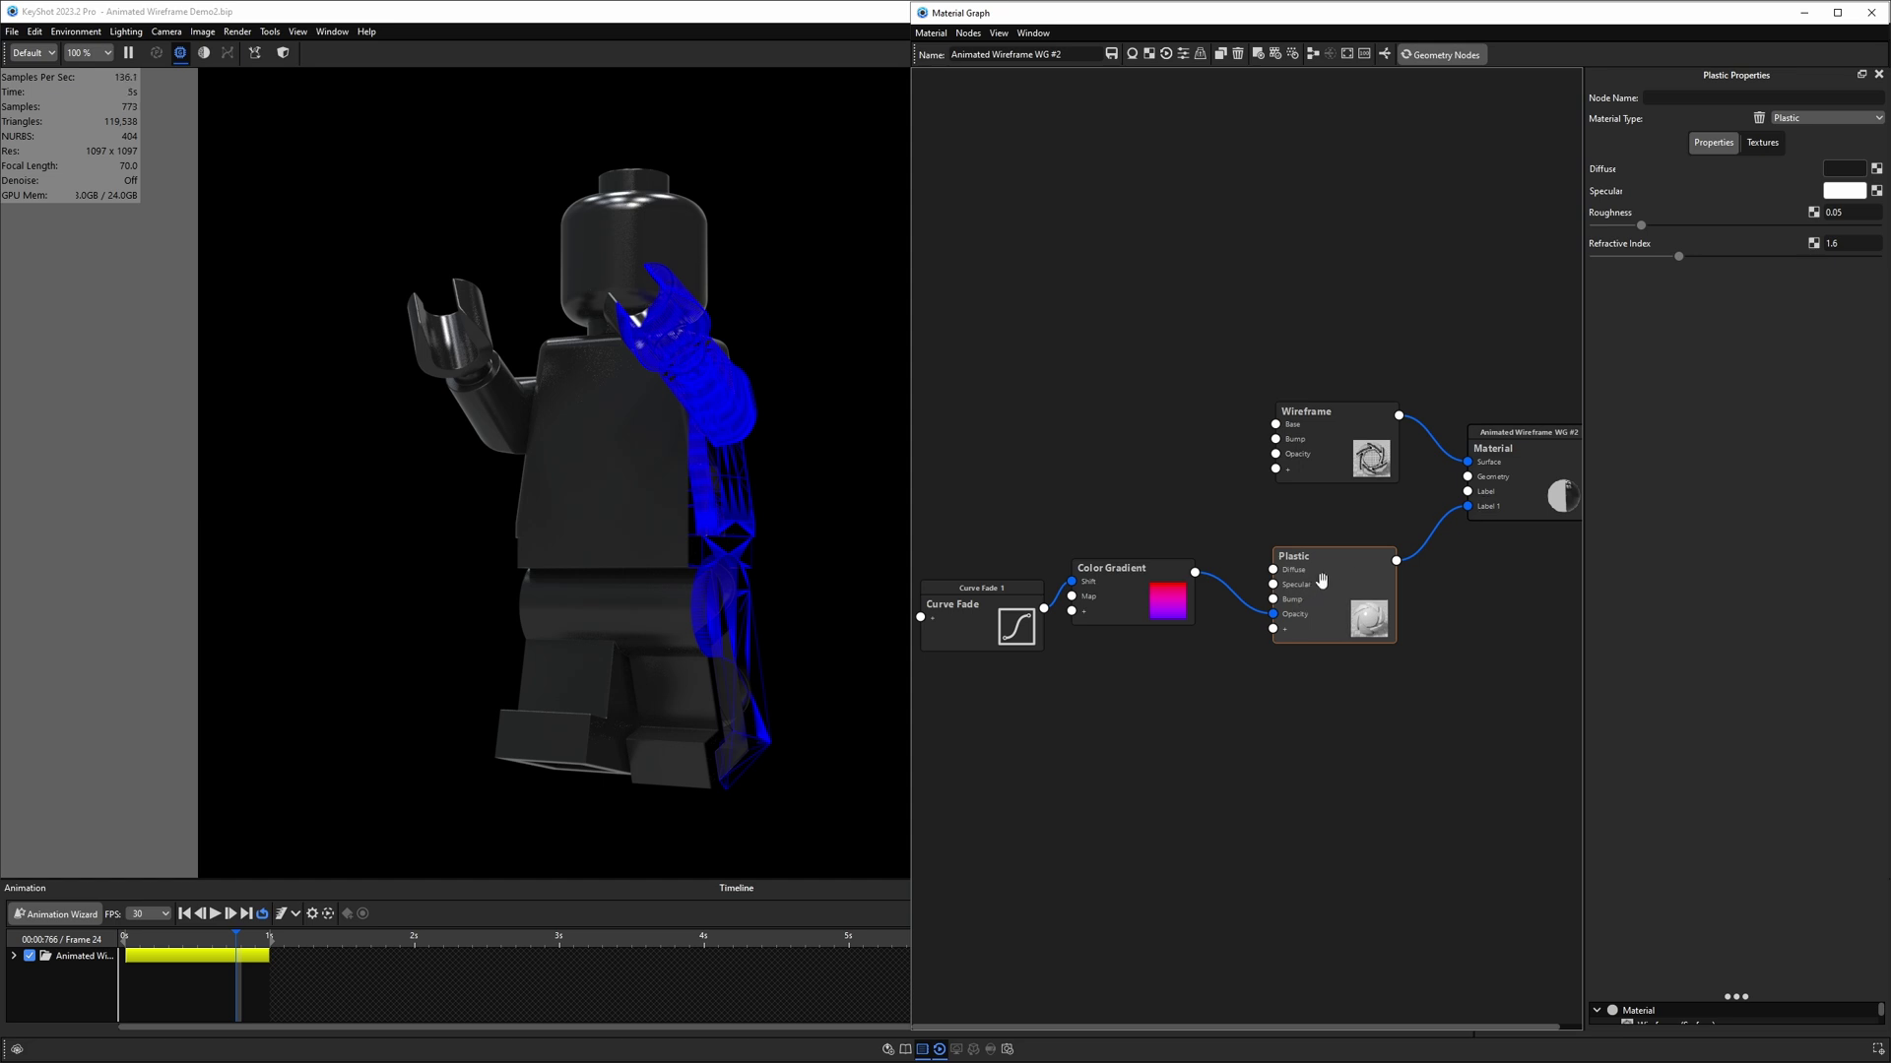
key(c)
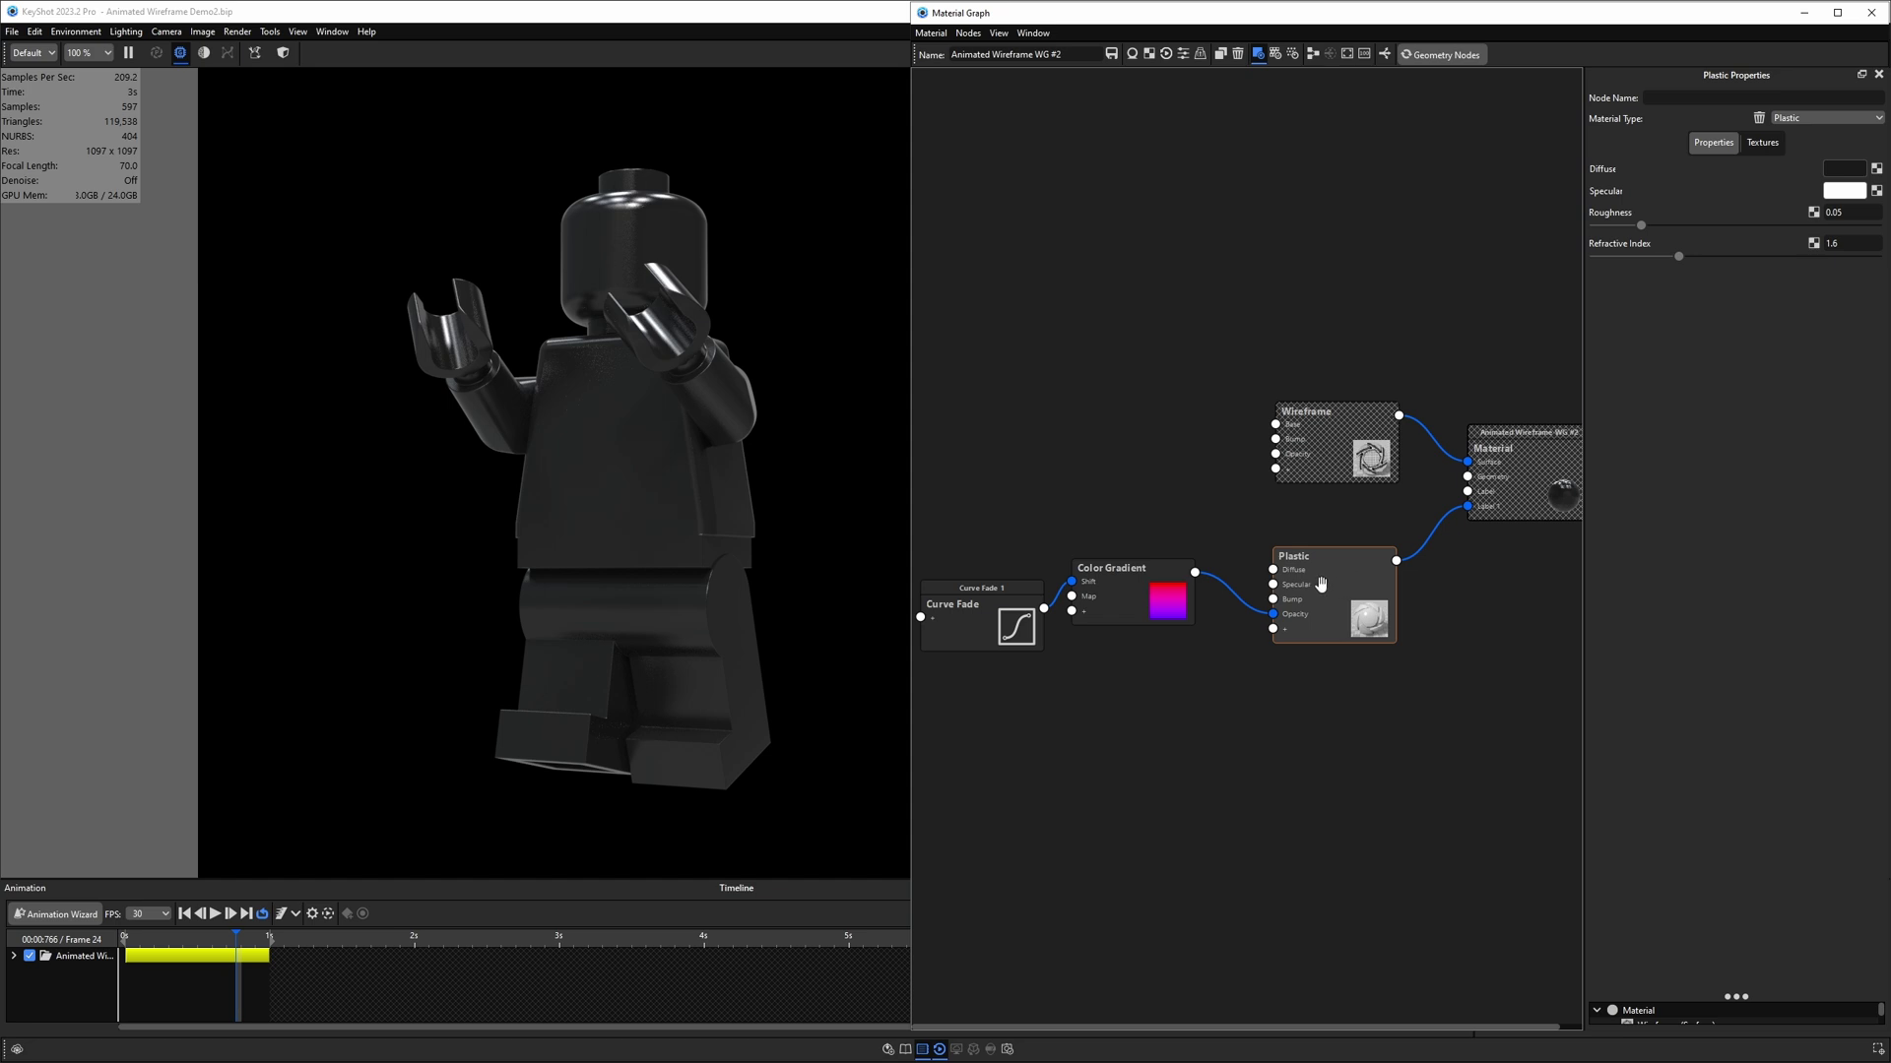
click(1808, 118)
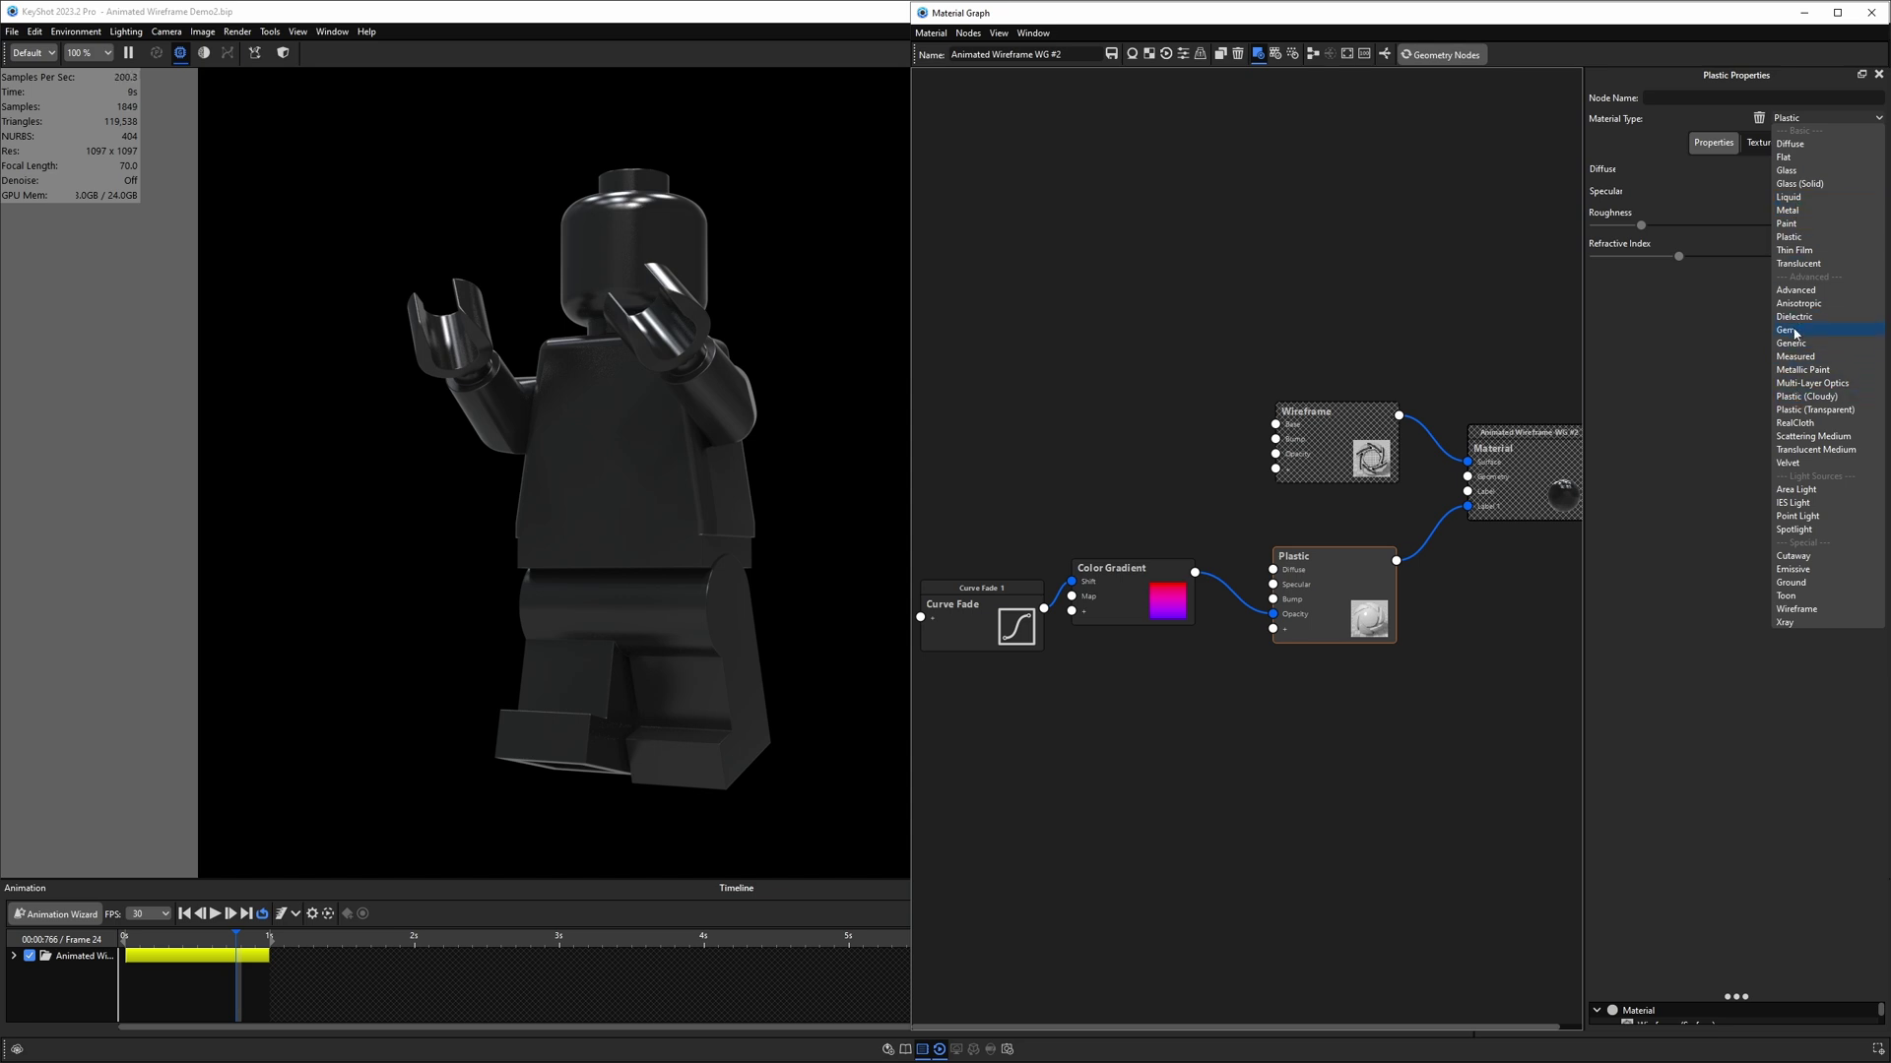
click(1335, 532)
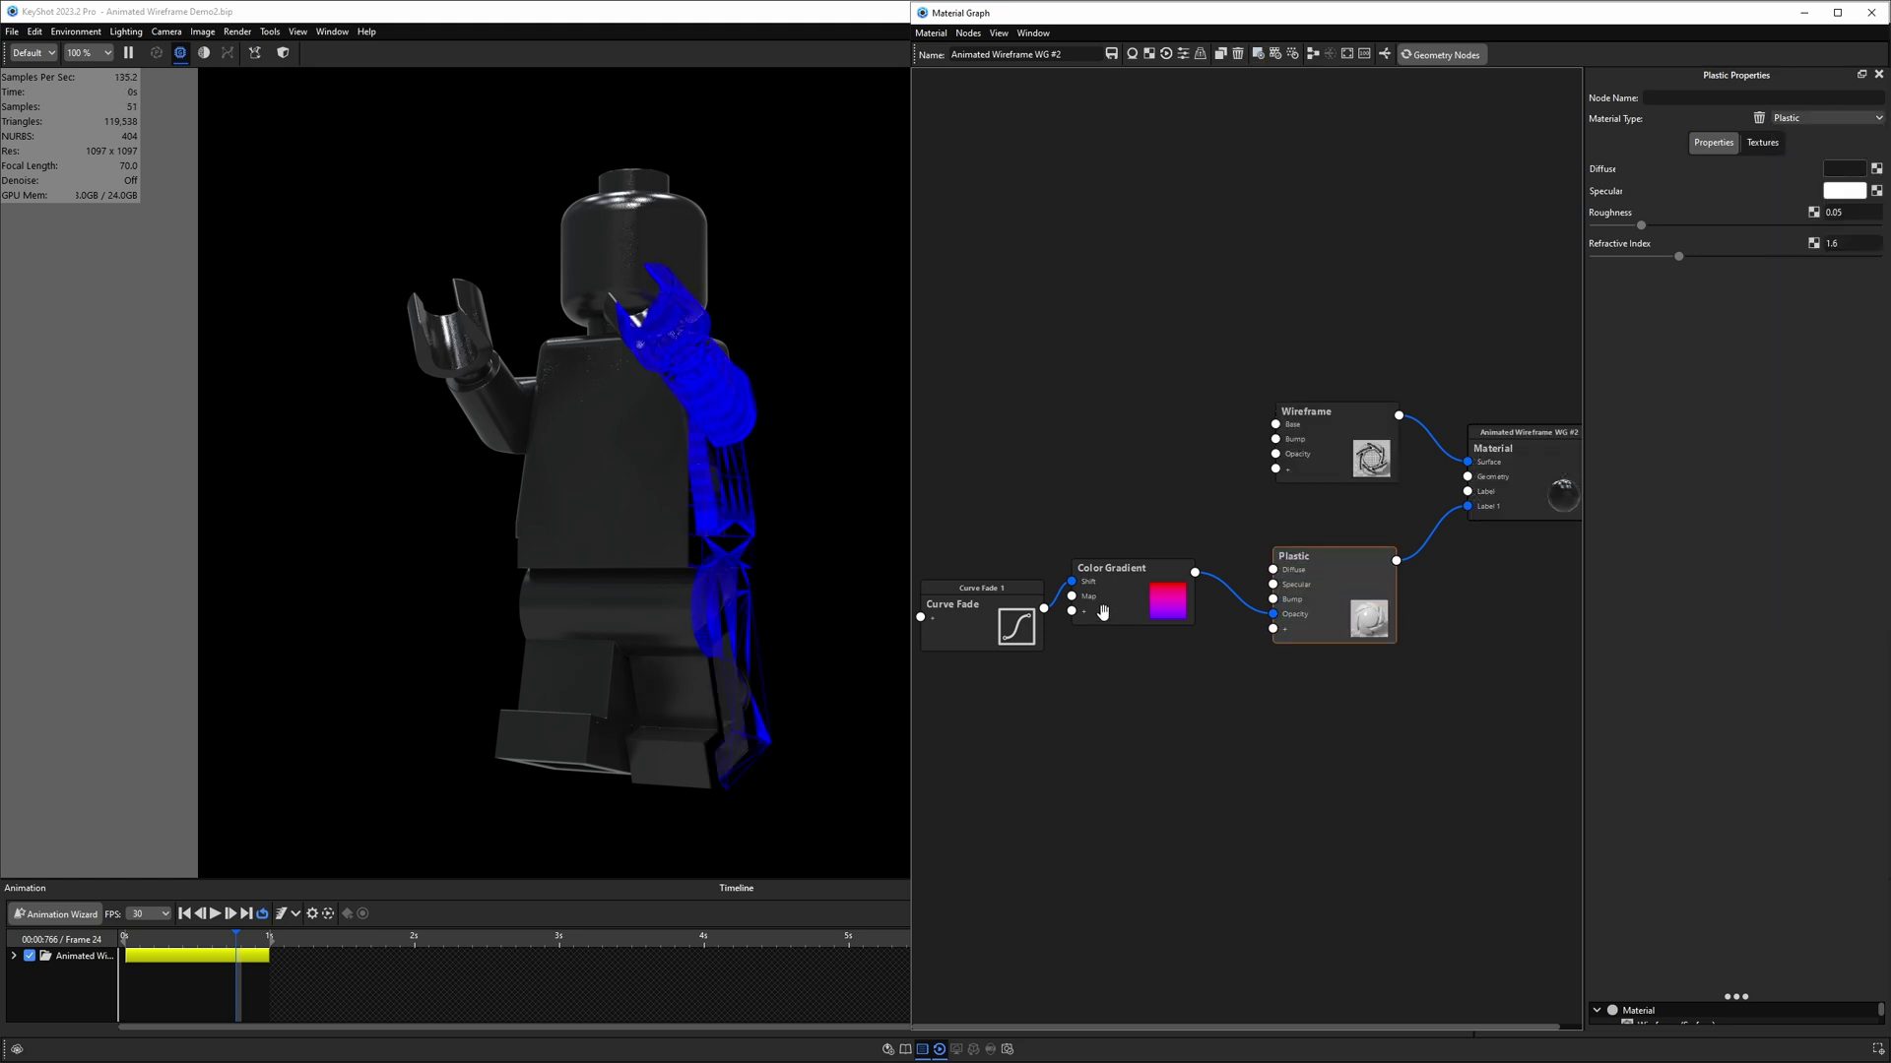
- Scrub to frame 13, close the material graph, and scrub back to frame 2 to inspect the full wireframe figure
click(183, 938)
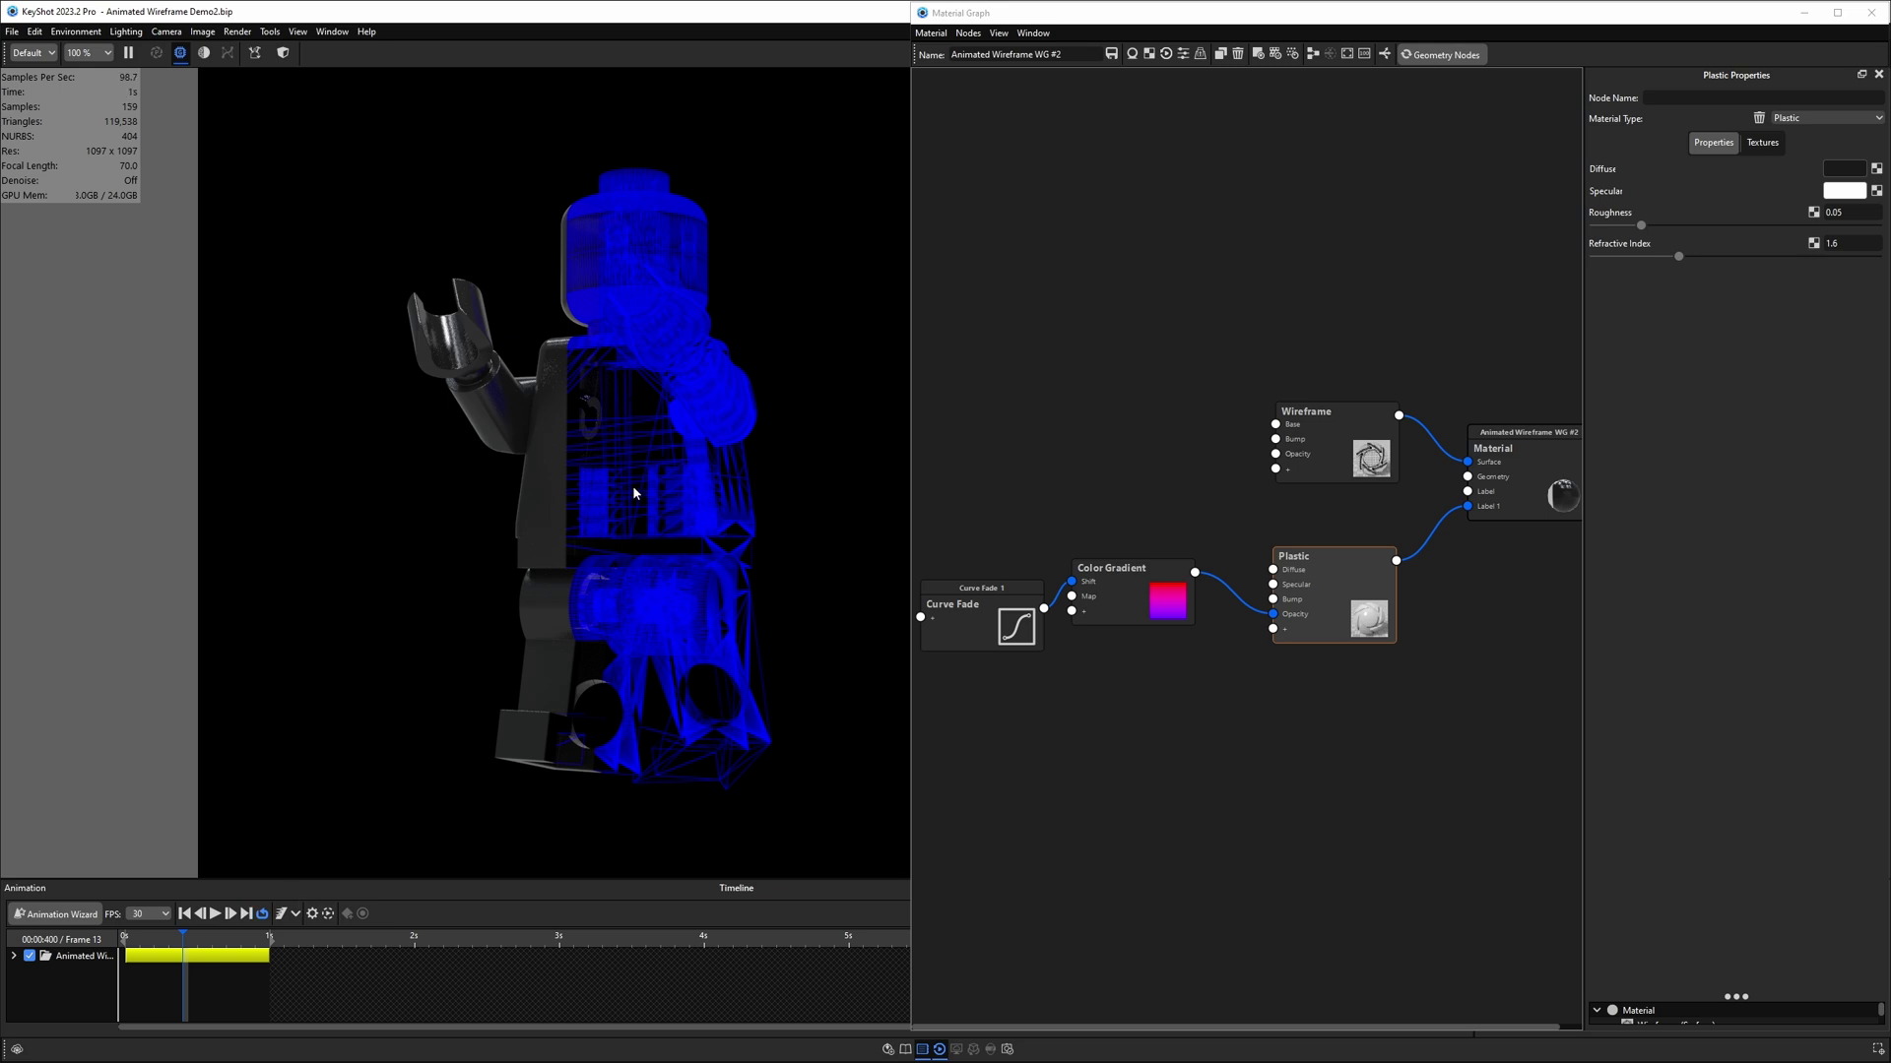
drag(969, 616, 963, 608)
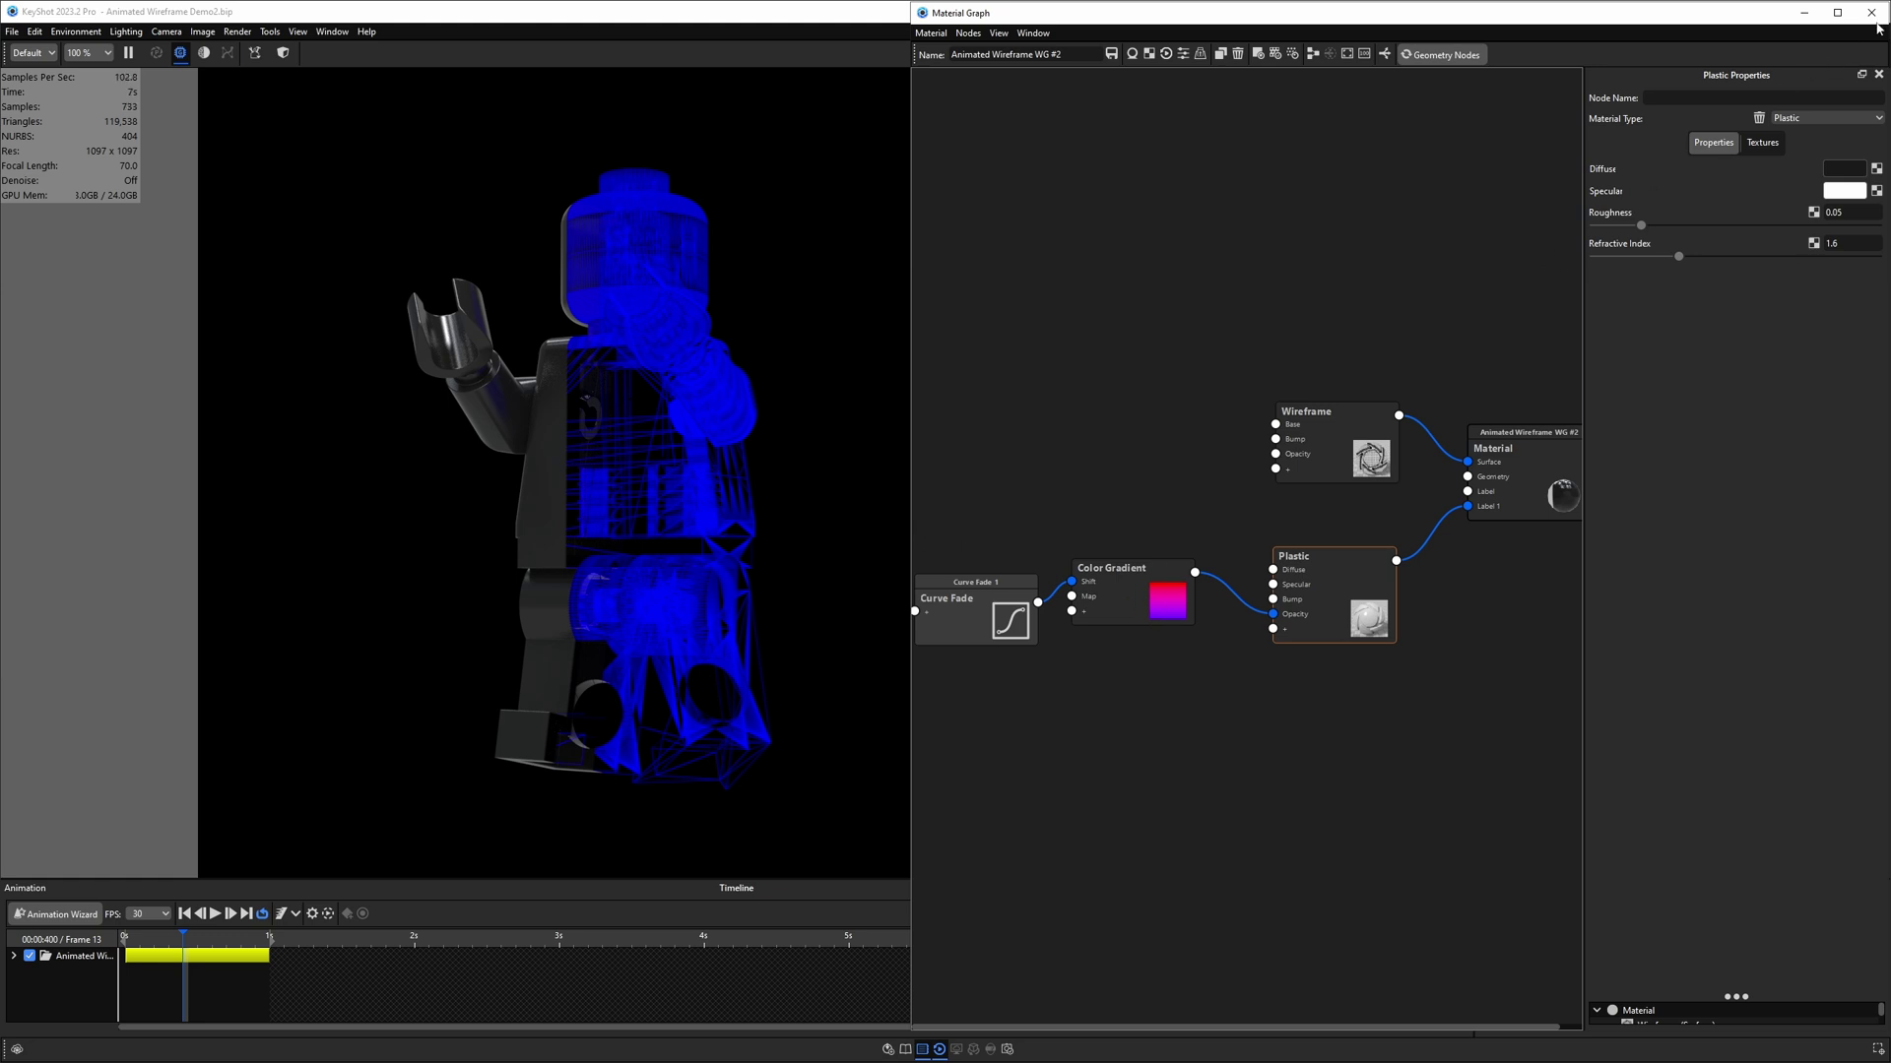
click(1877, 14)
drag(157, 937, 149, 932)
drag(674, 605, 663, 568)
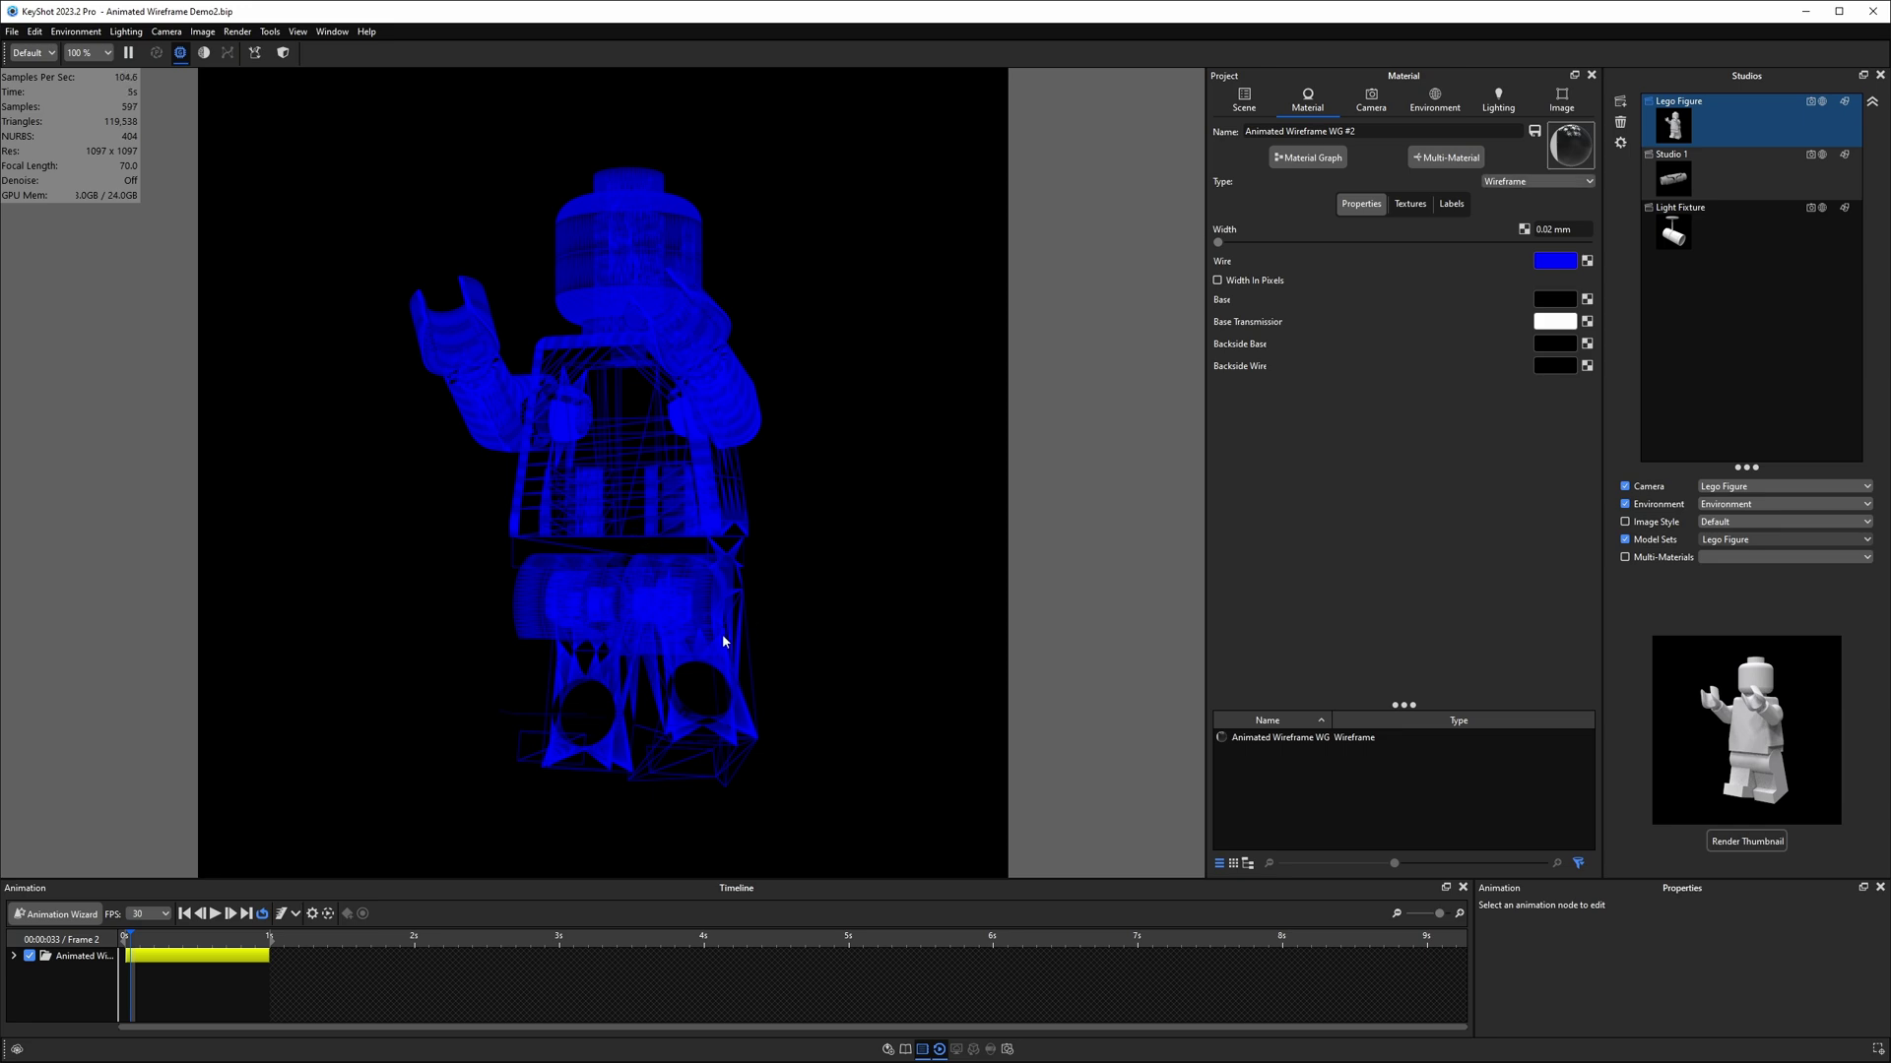
drag(728, 638, 780, 613)
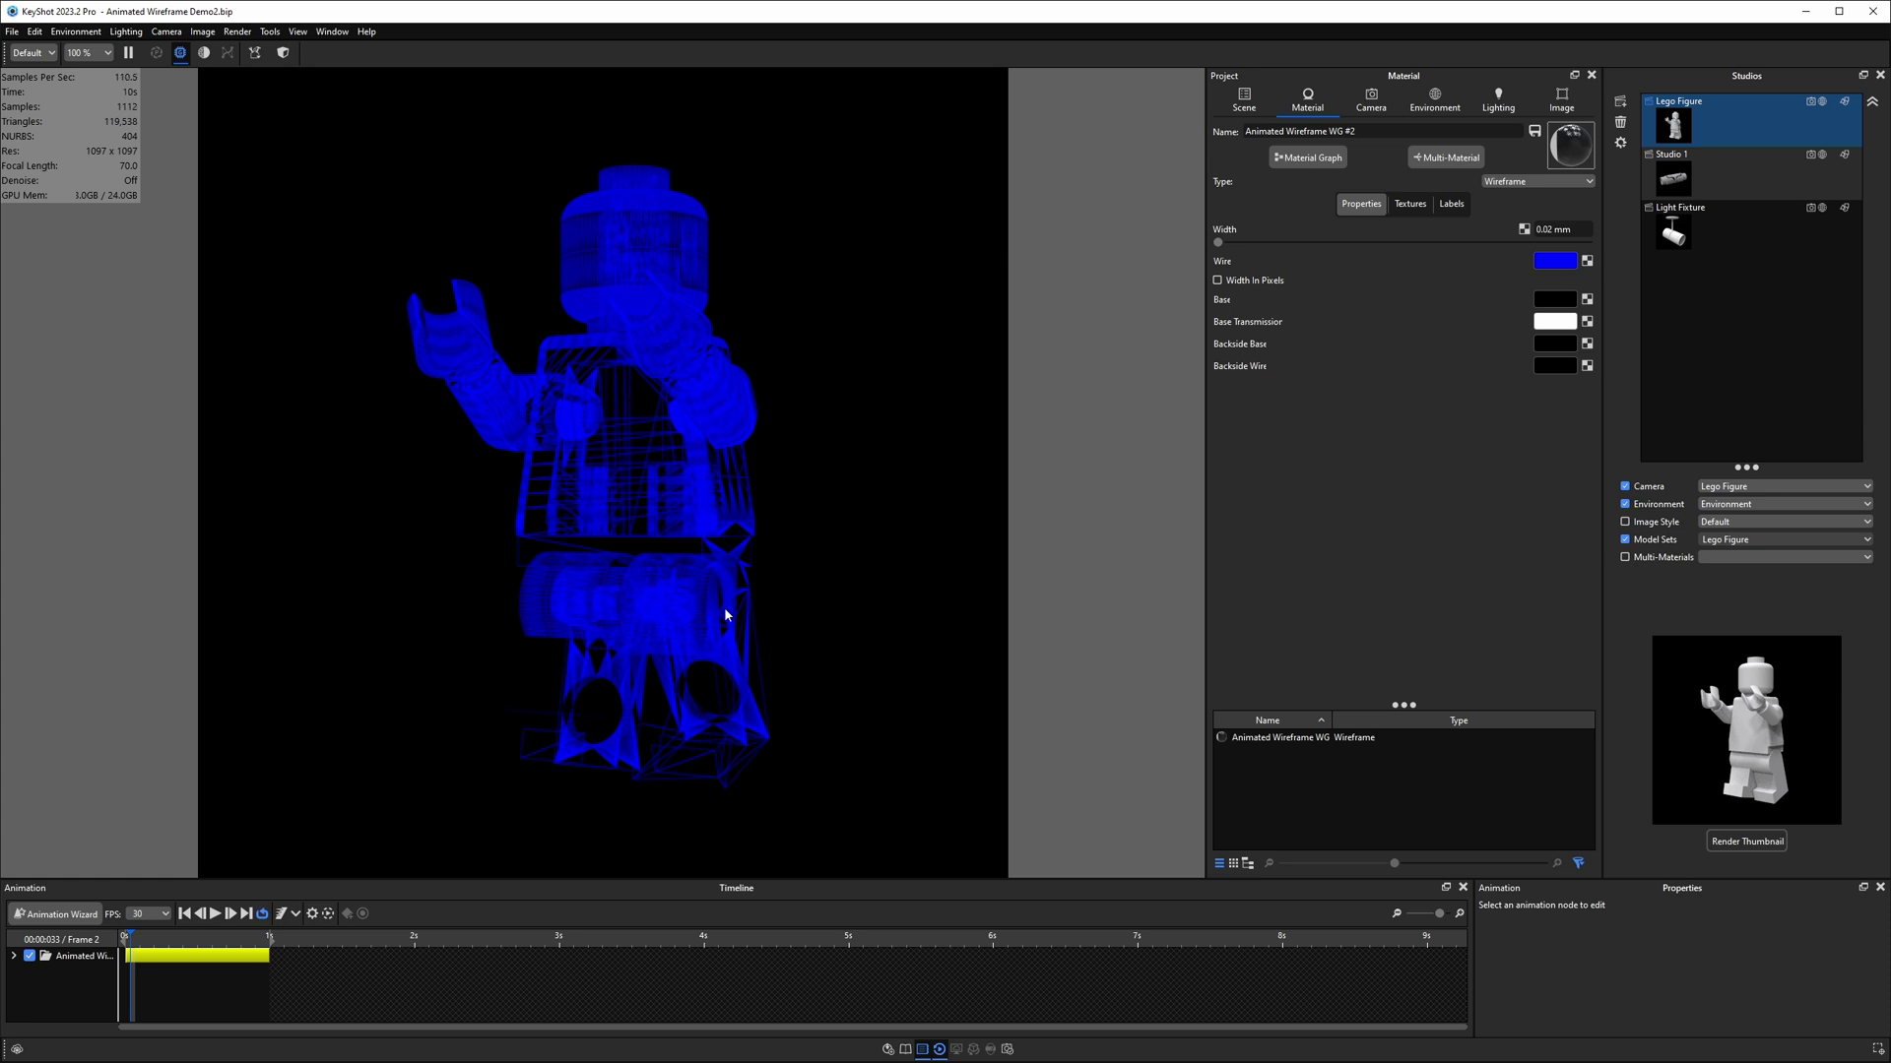
- Re-tessellate the figure's torso with quality 0.1, angle tolerance 20° and maximum edge length 5%, apply it and inspect the wireframe up close
right_click(634, 465)
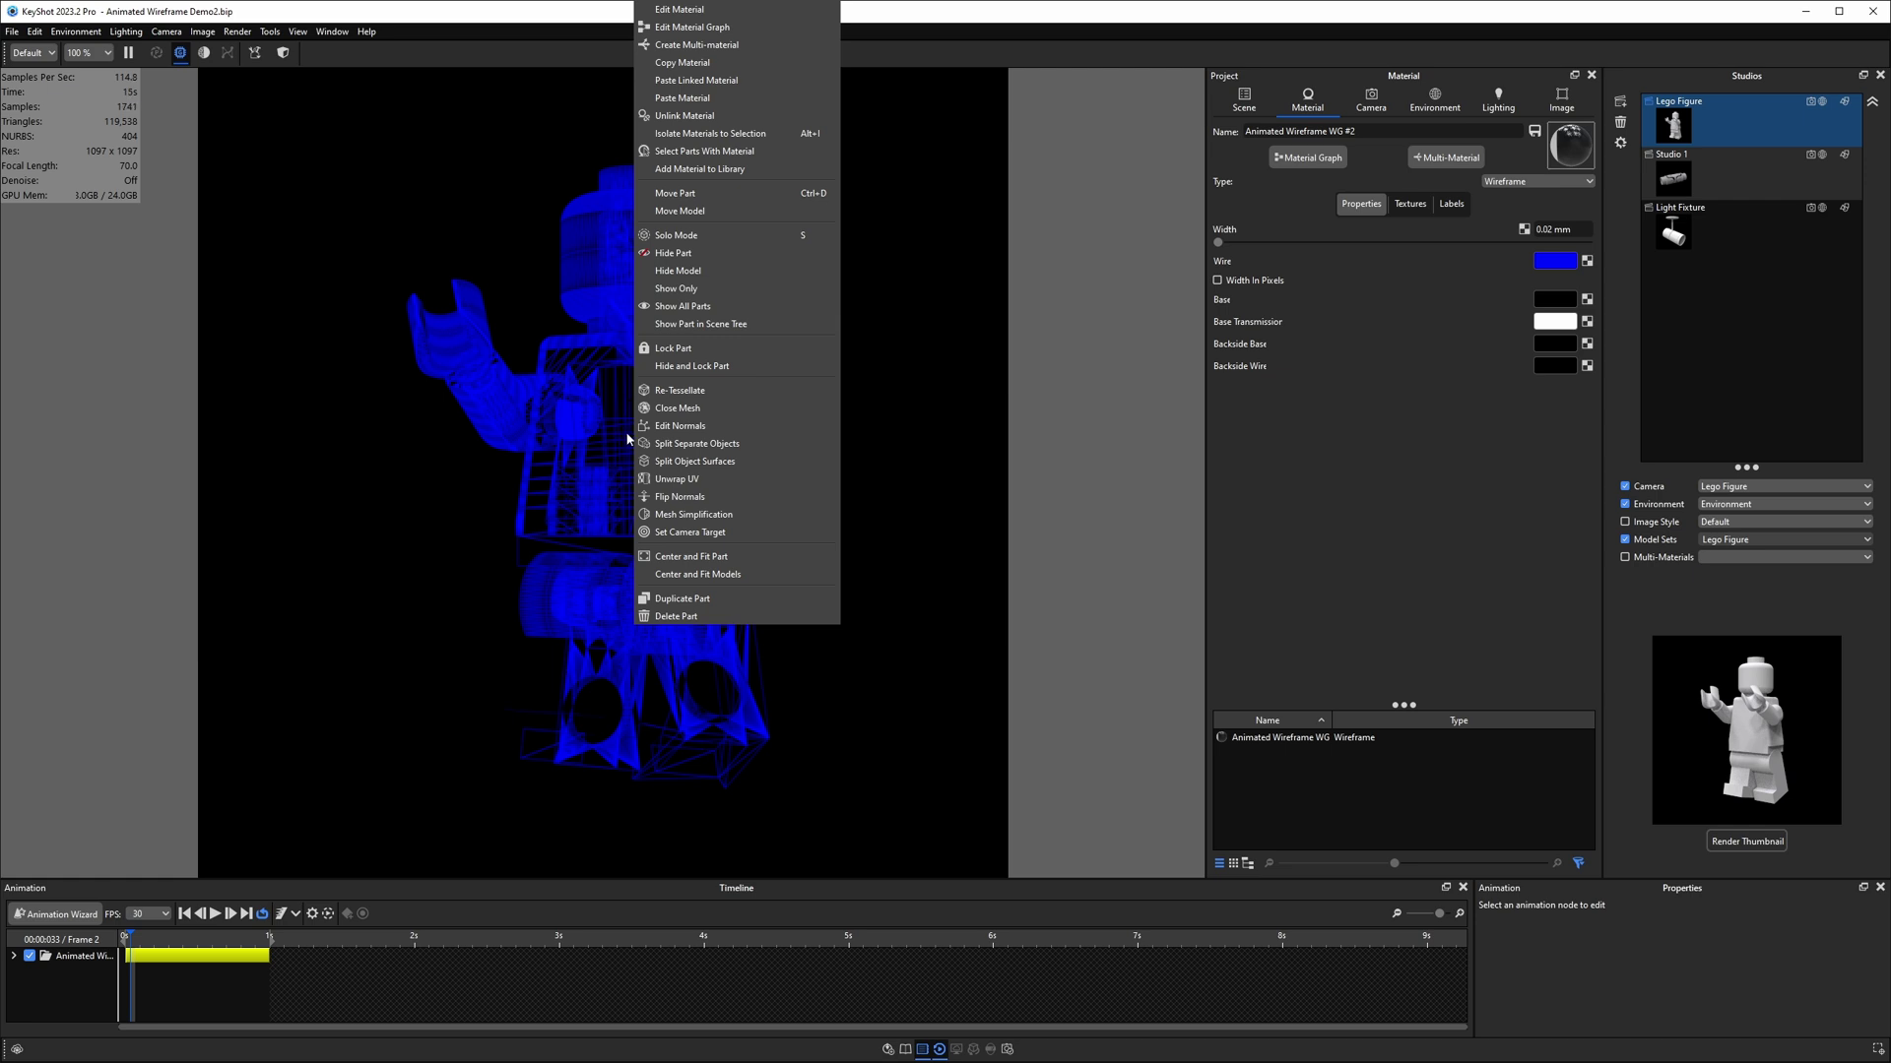
click(690, 394)
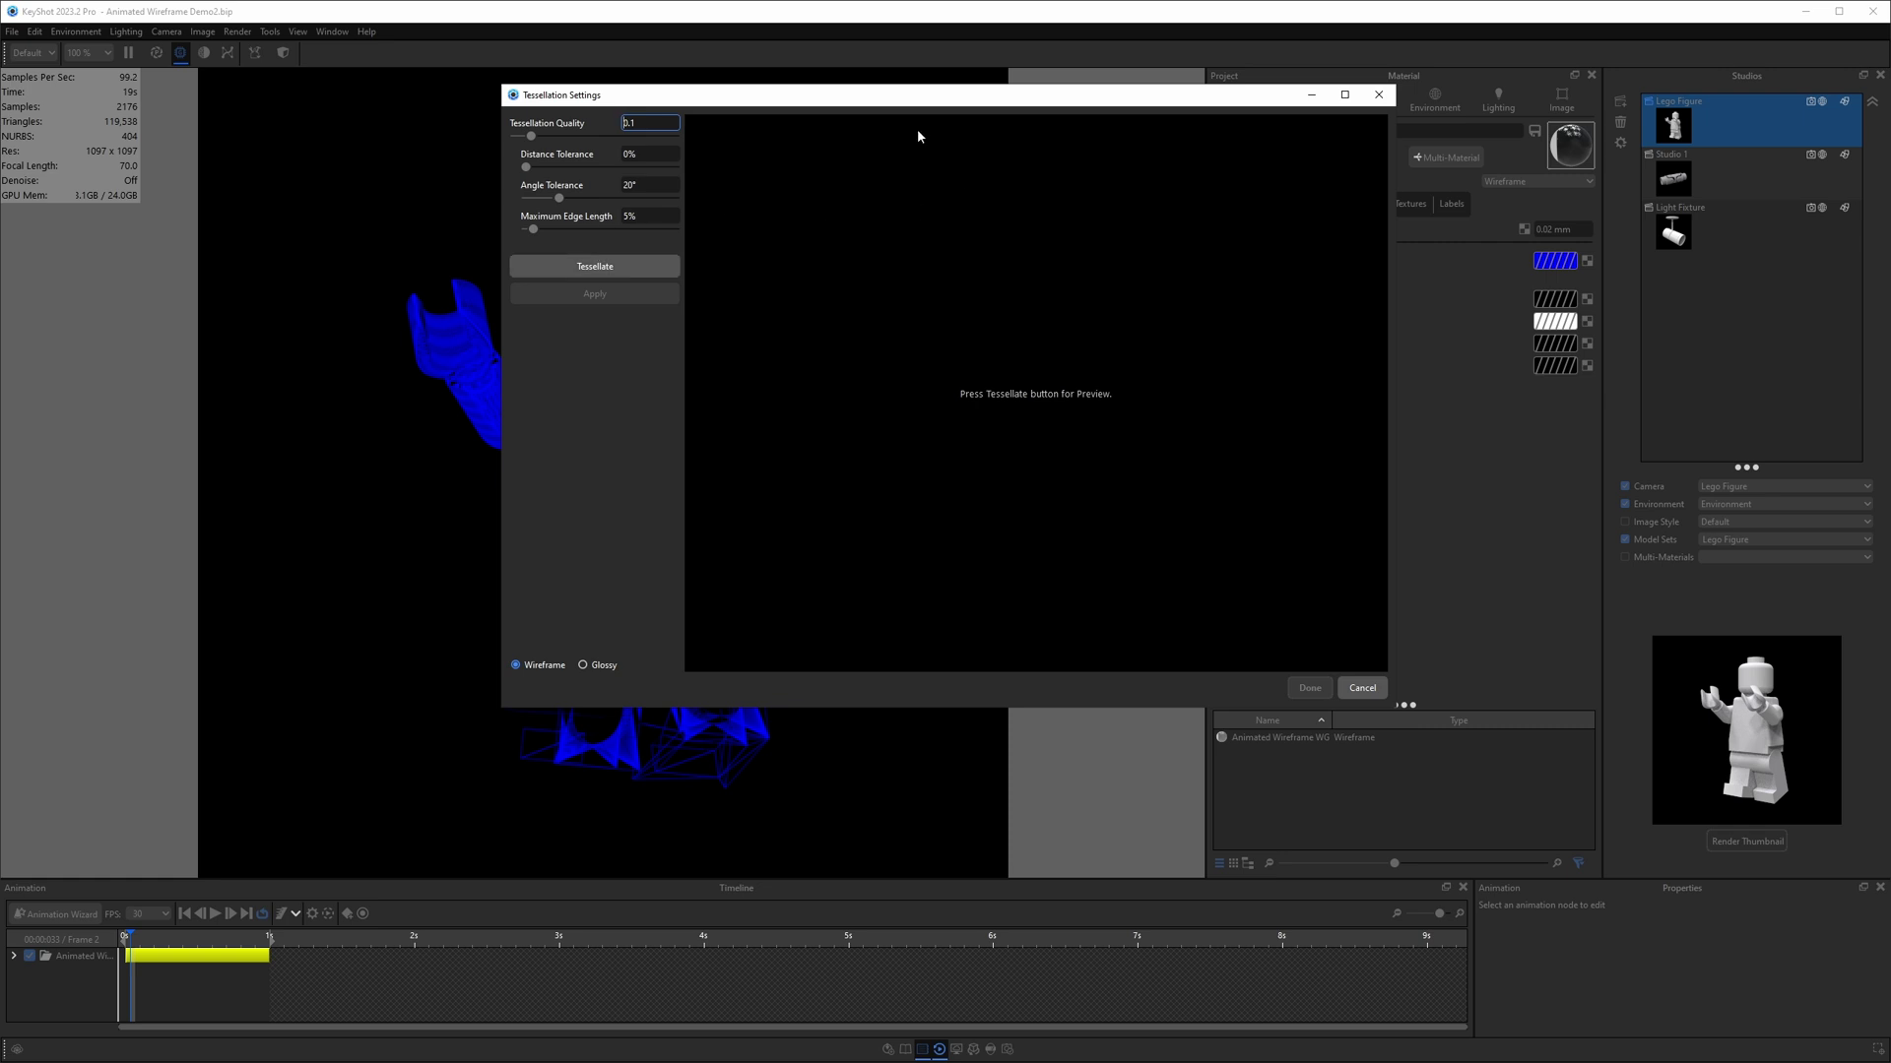
drag(893, 94, 1140, 81)
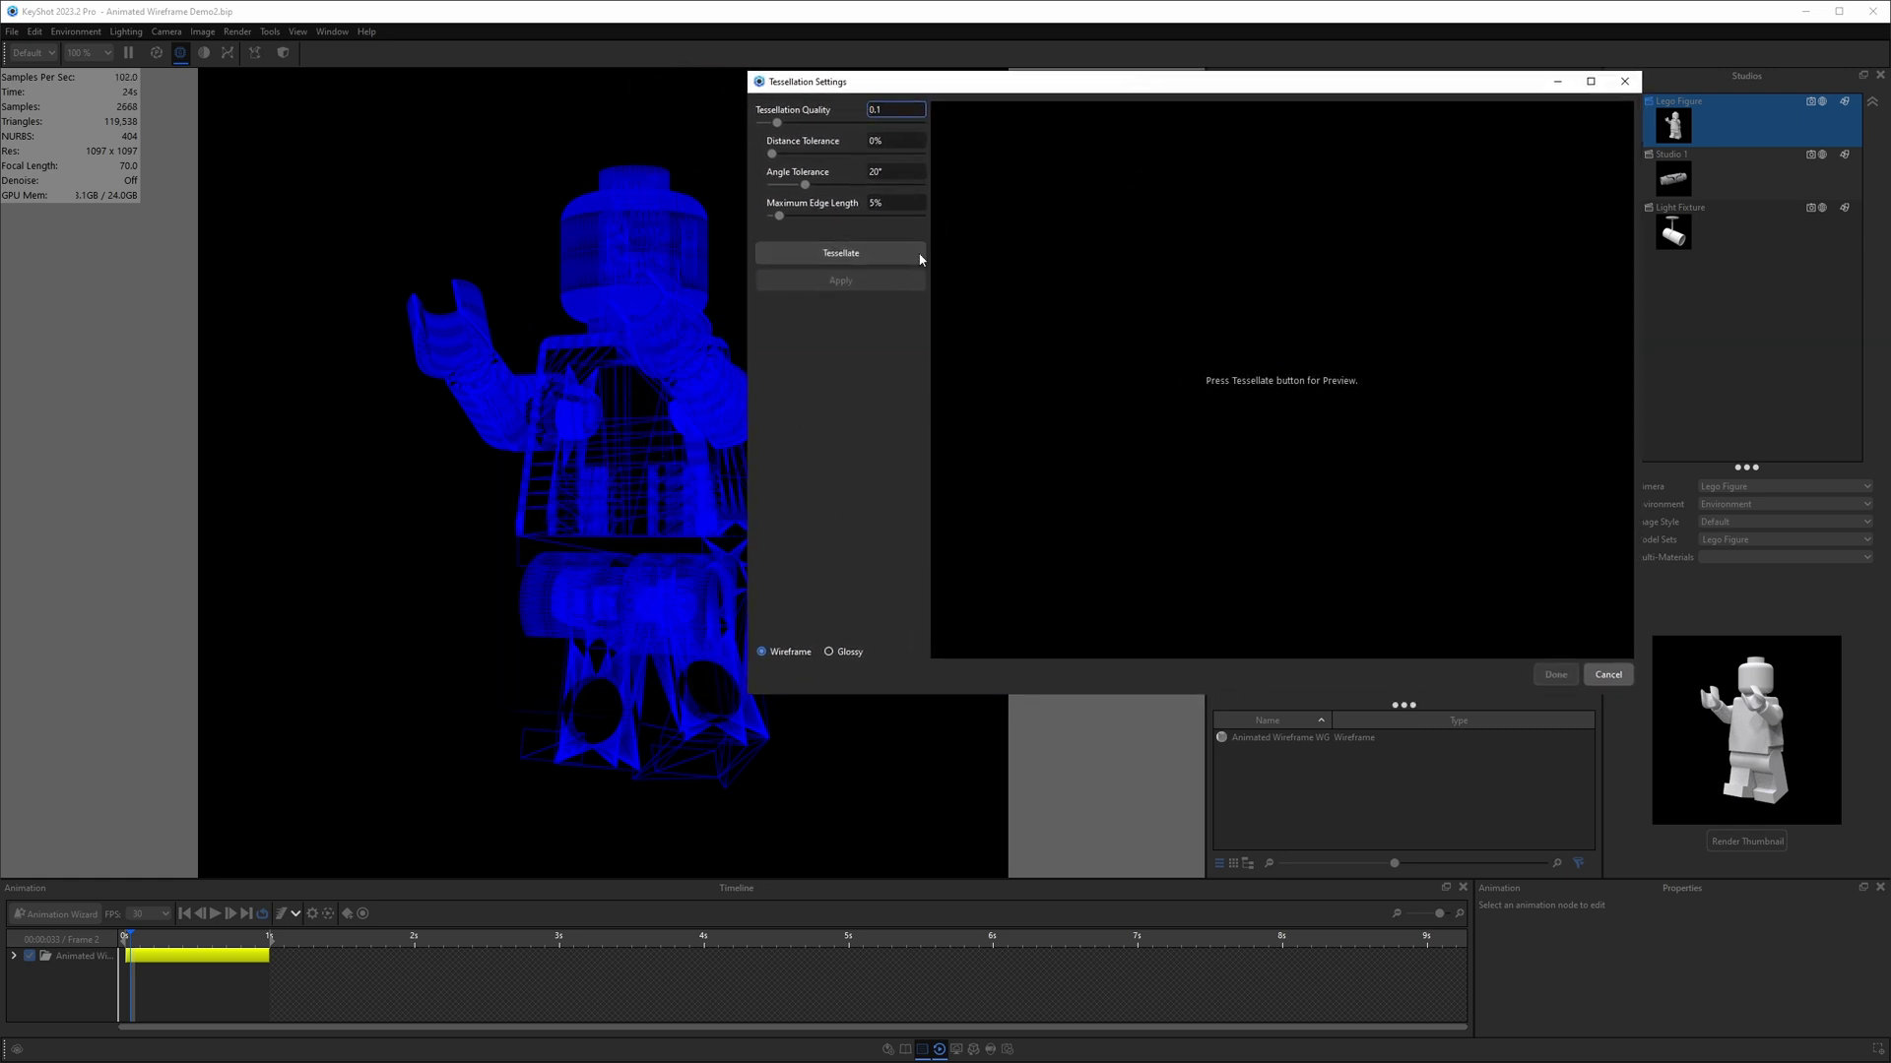
click(844, 257)
drag(1172, 399, 1282, 379)
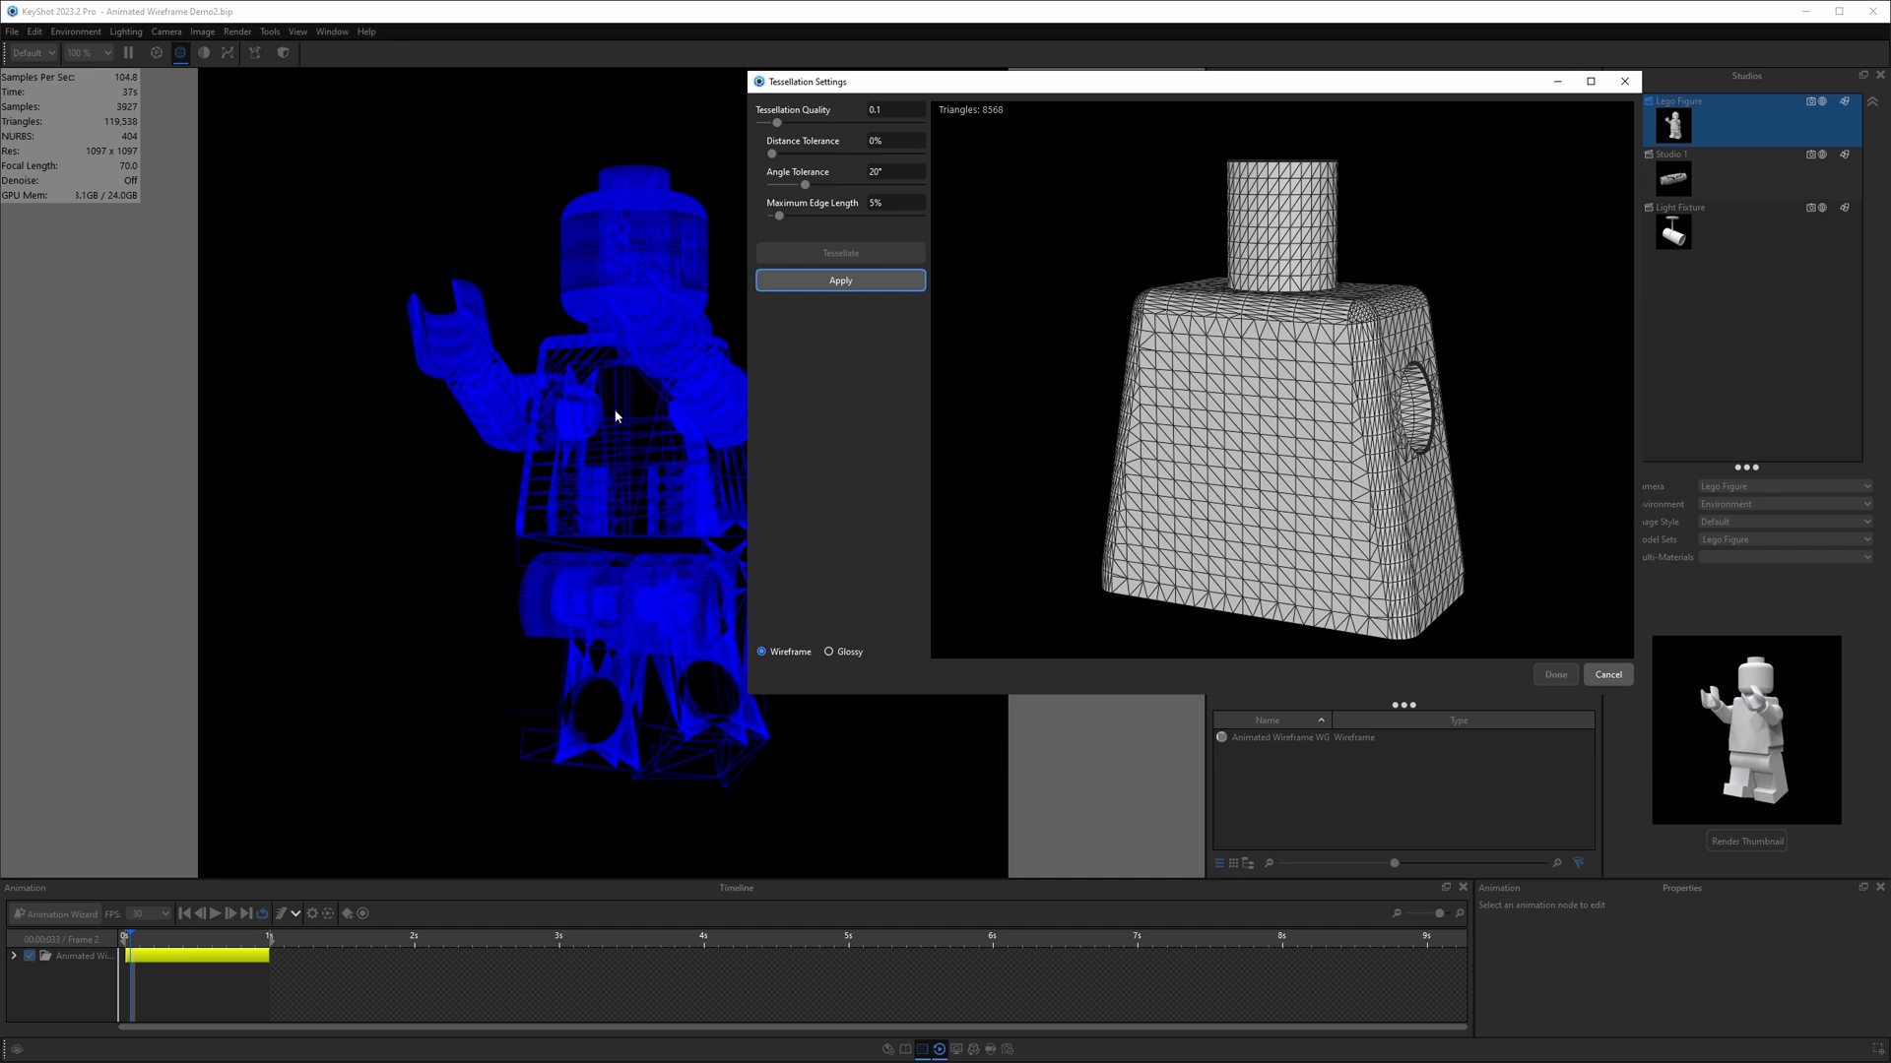
mouse_move(616, 417)
mouse_down()
mouse_move(665, 382)
mouse_move(613, 433)
mouse_up()
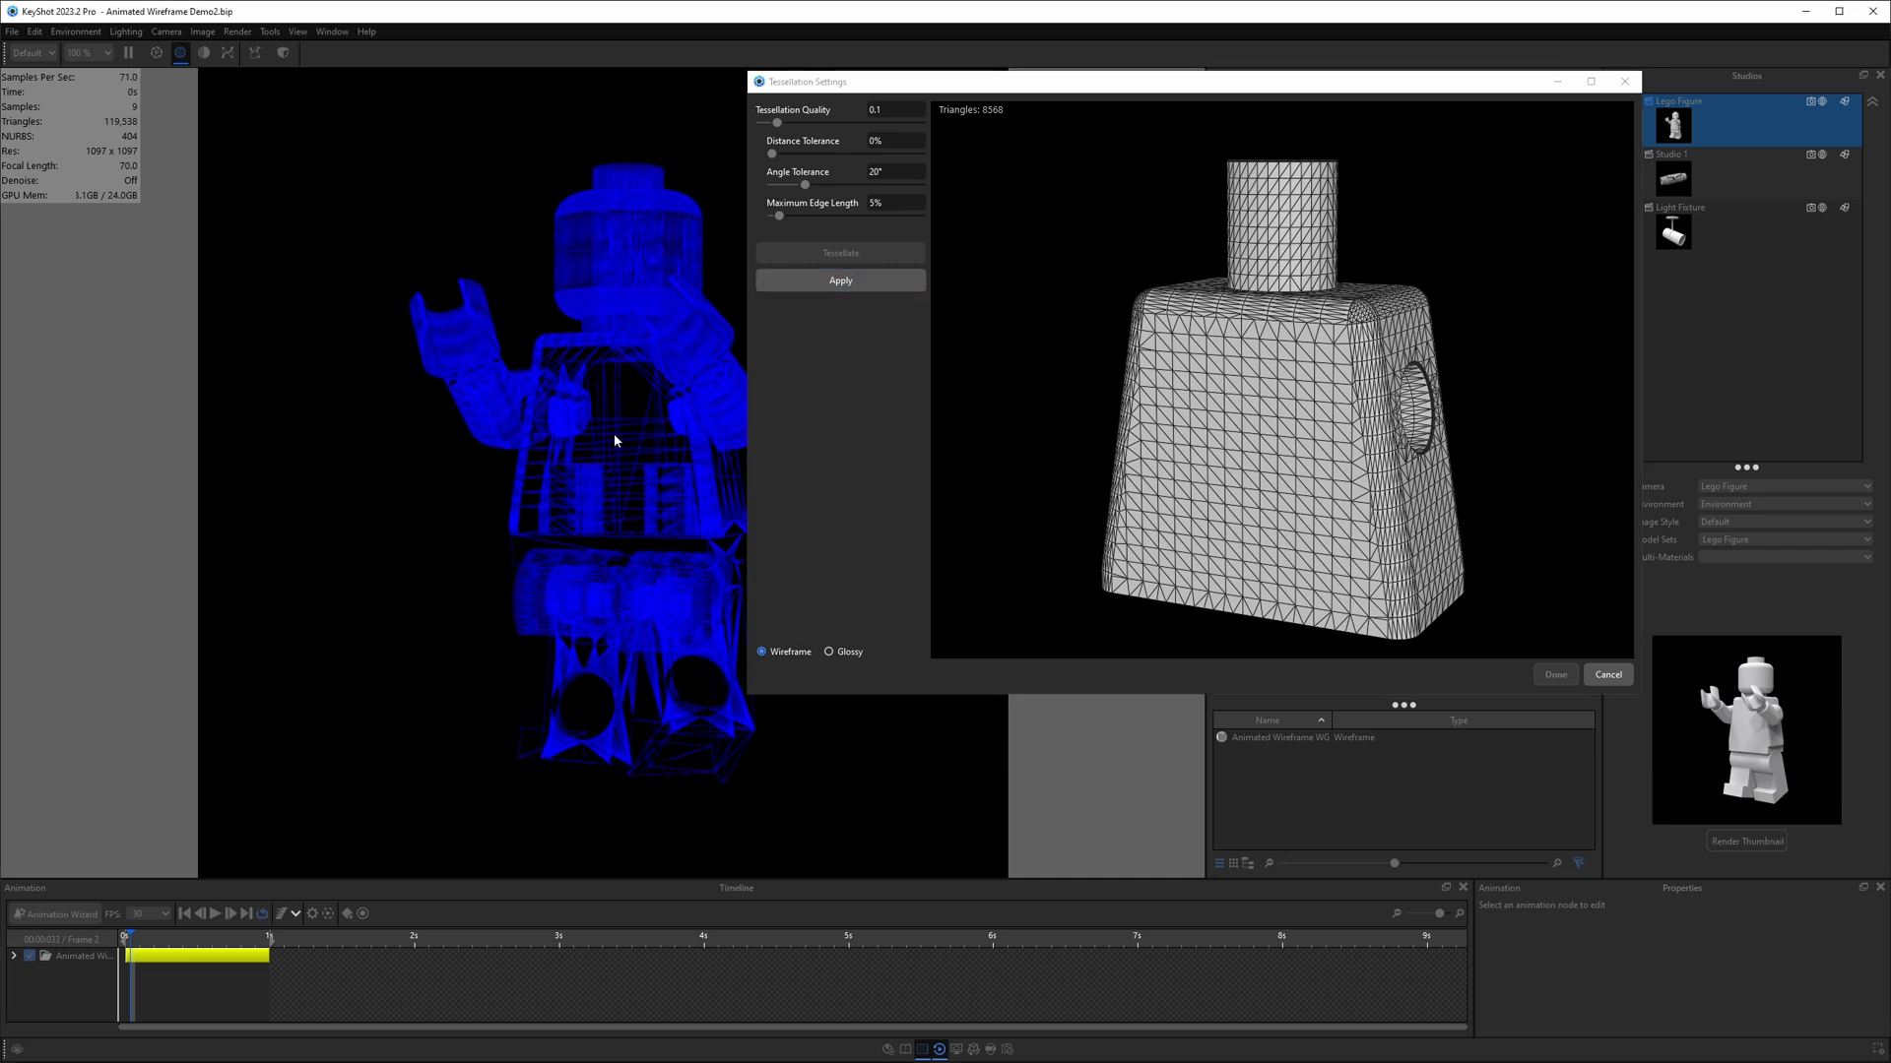
click(872, 280)
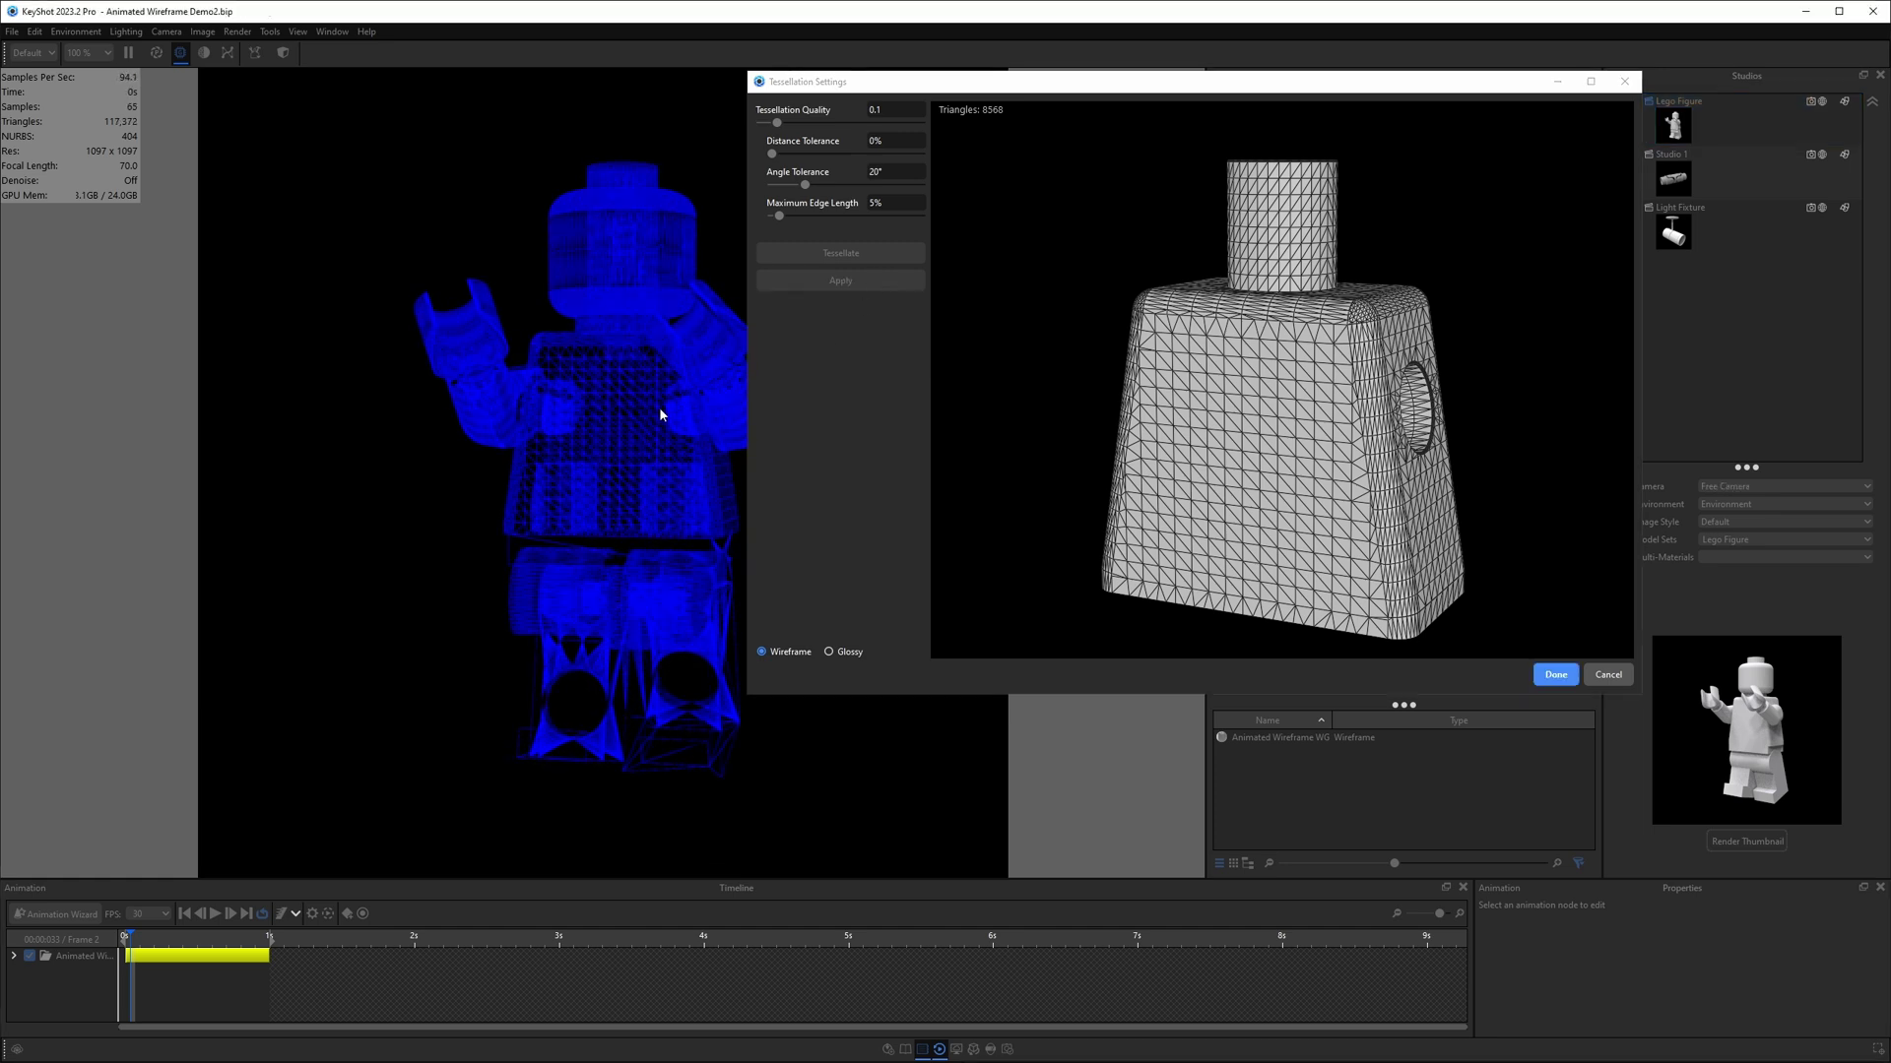
scroll(658, 409, up, 5)
drag(630, 411, 571, 361)
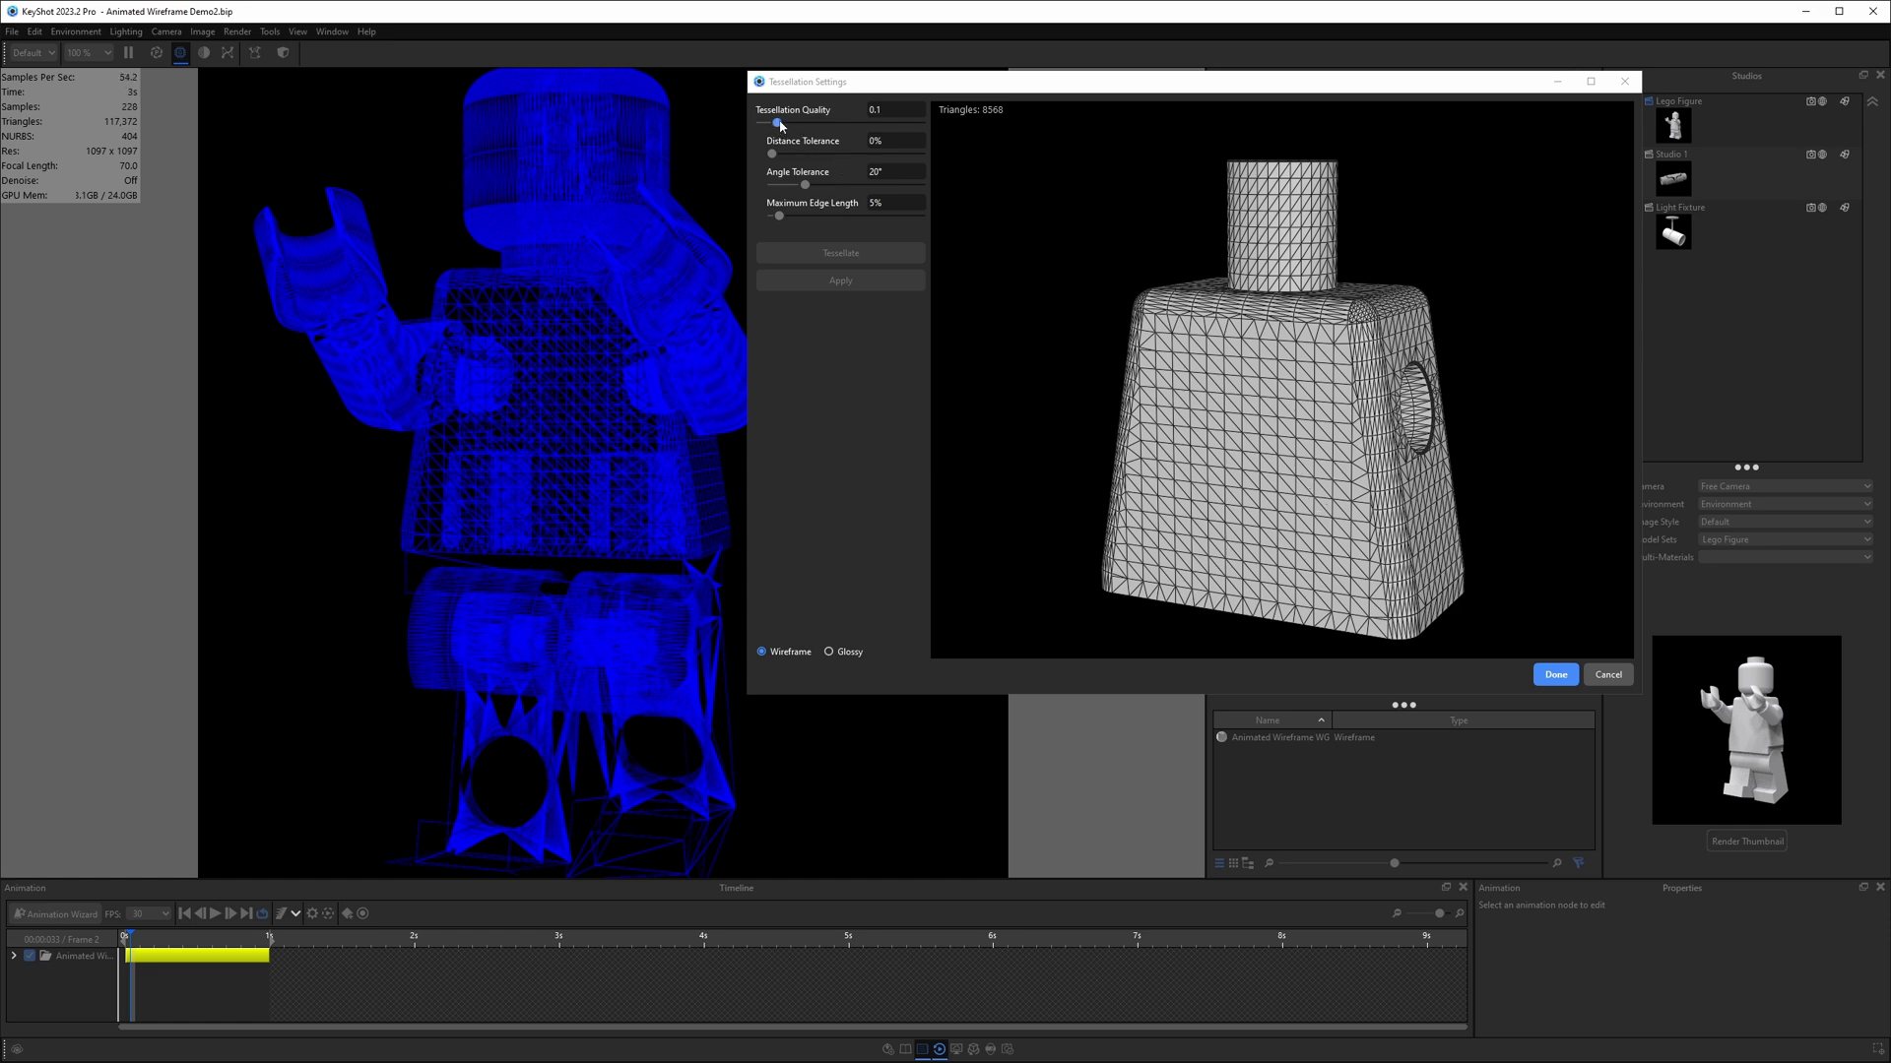
- Try a denser torso mesh with tessellation quality 0.382 and maximum edge length 1%, and apply it to the figure
drag(778, 125, 823, 125)
click(840, 253)
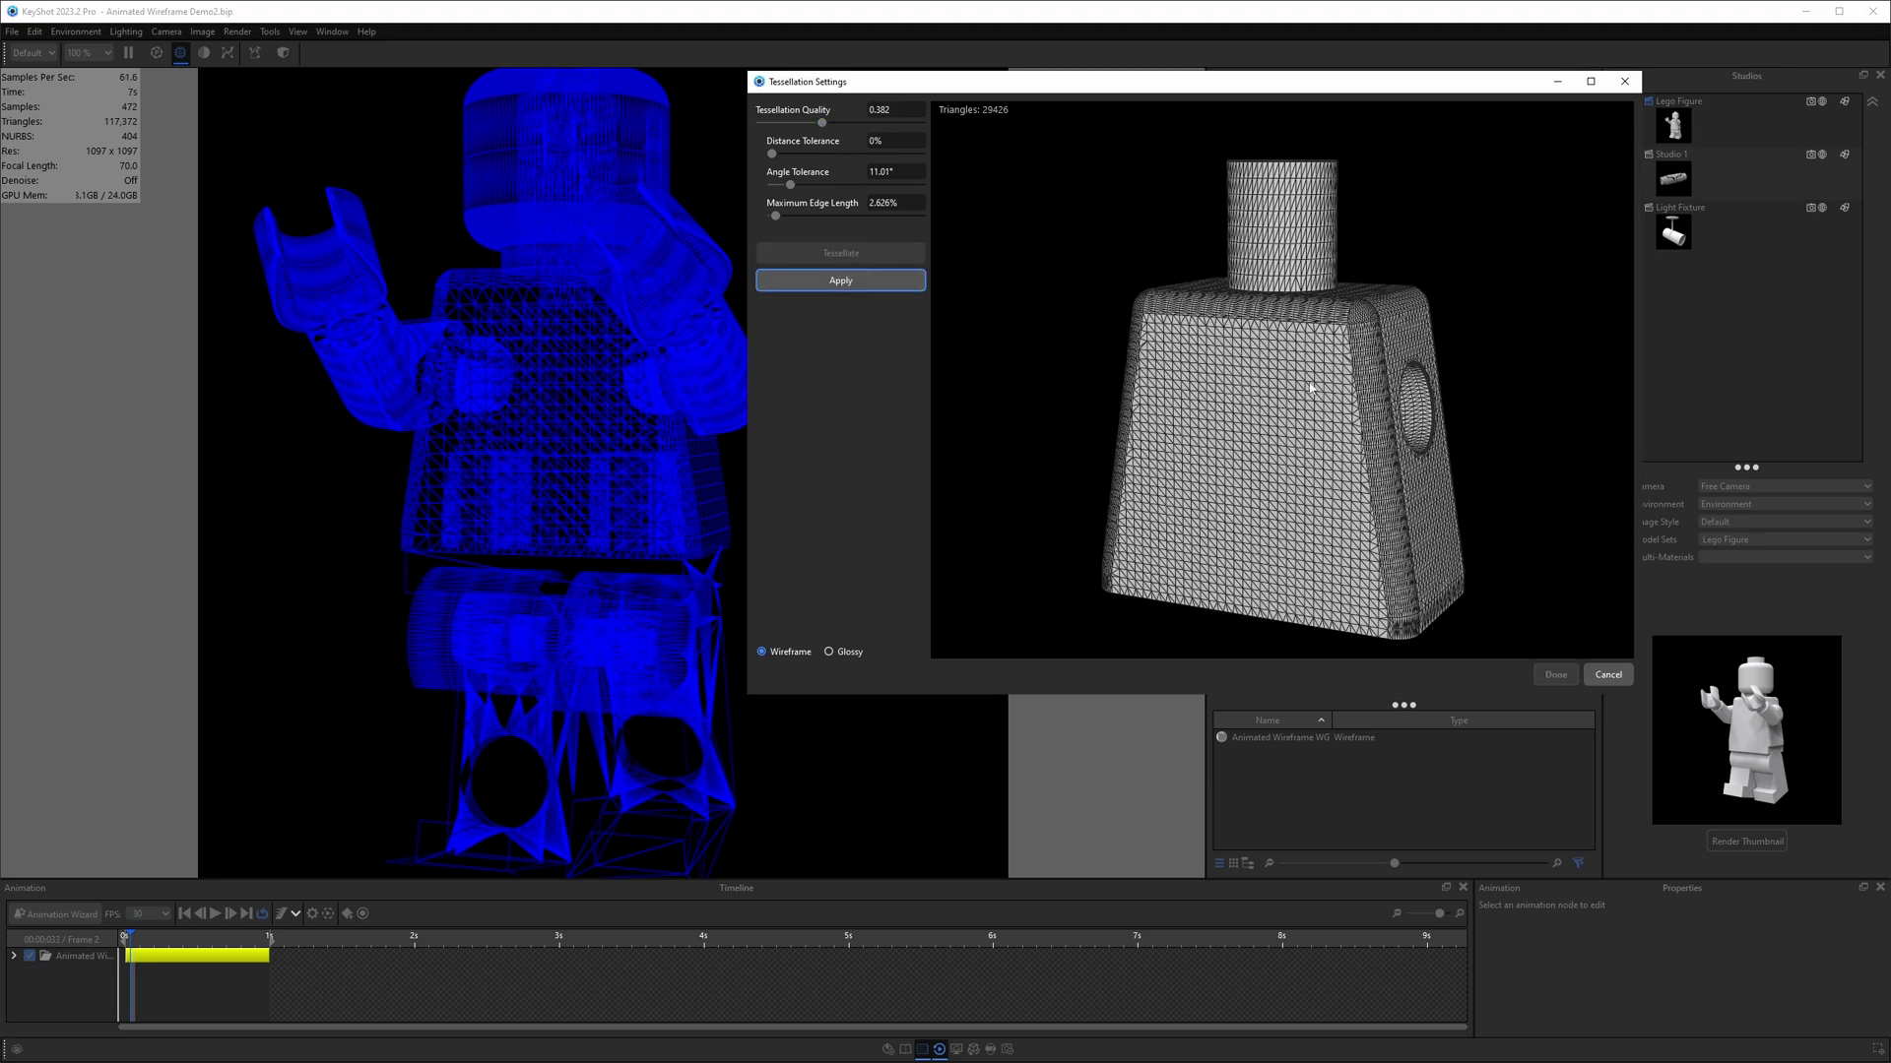
mouse_move(1357, 367)
mouse_down()
mouse_move(1267, 371)
mouse_move(1351, 371)
mouse_up()
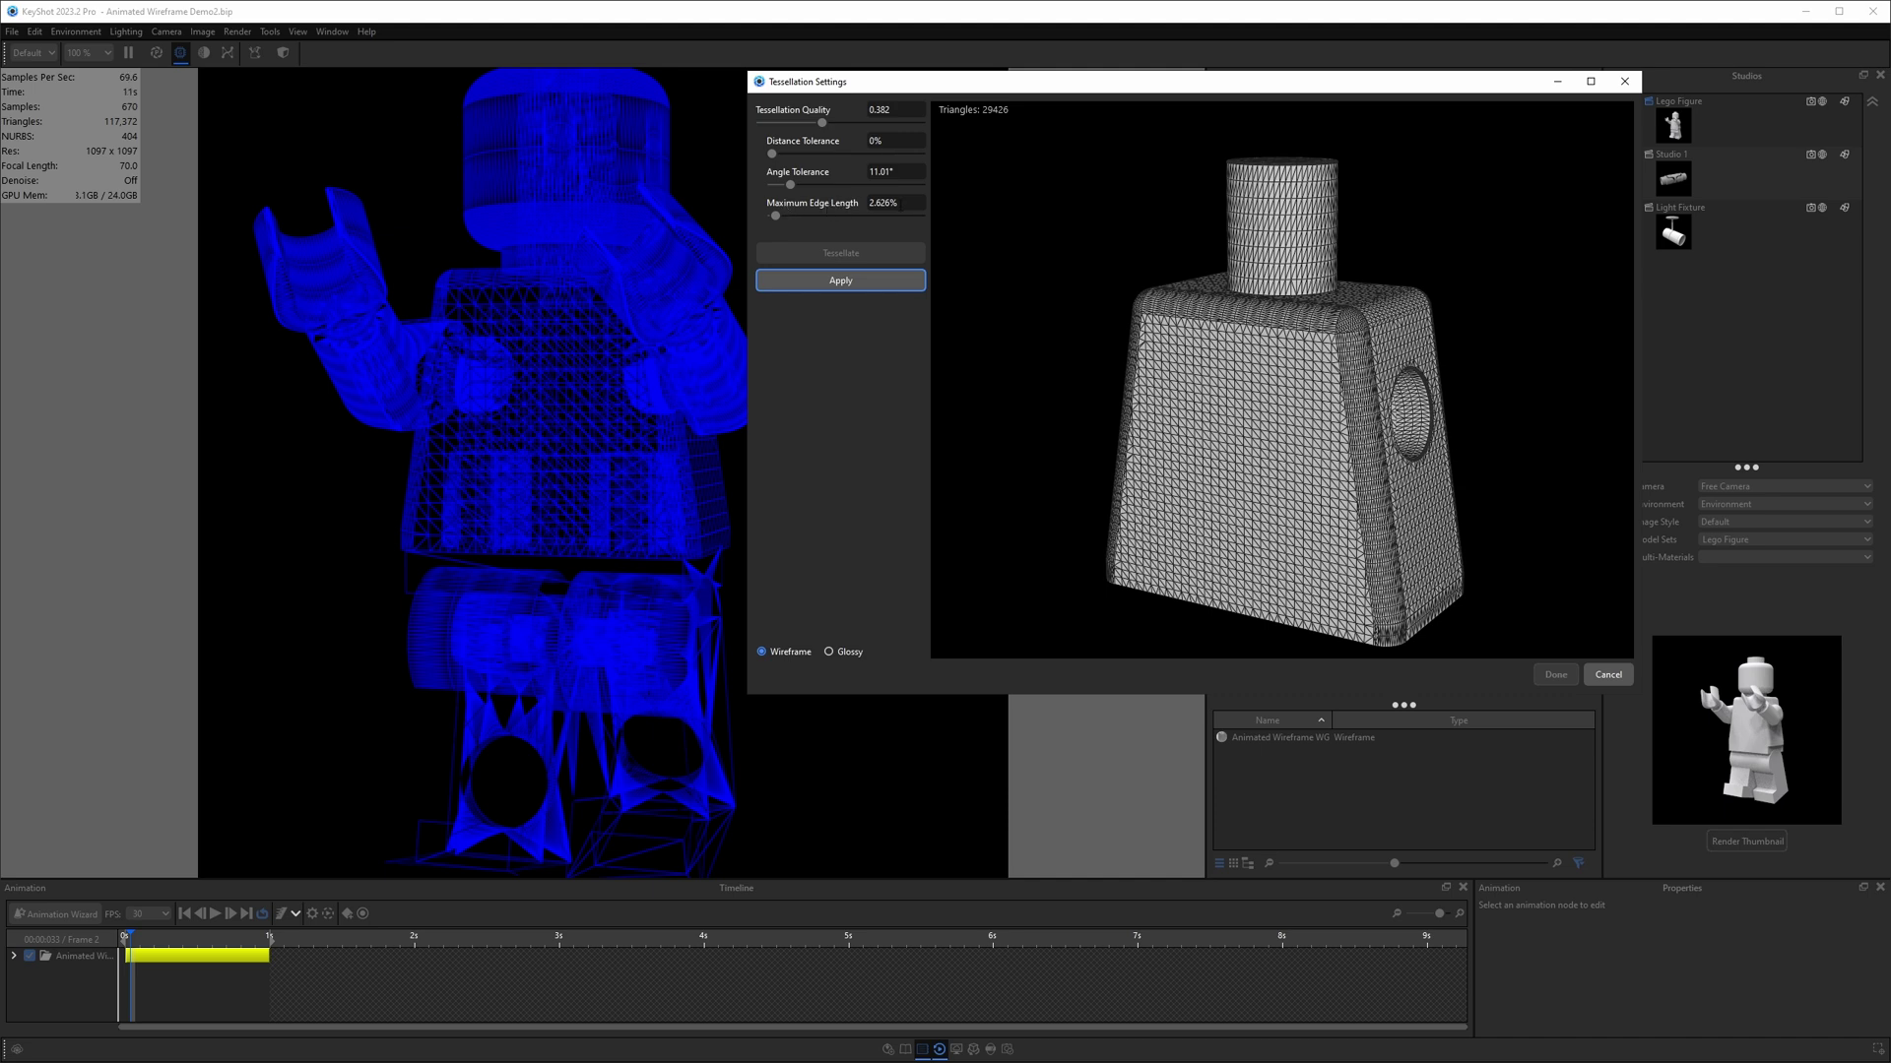
drag(901, 205, 847, 205)
text(1)
key(Return)
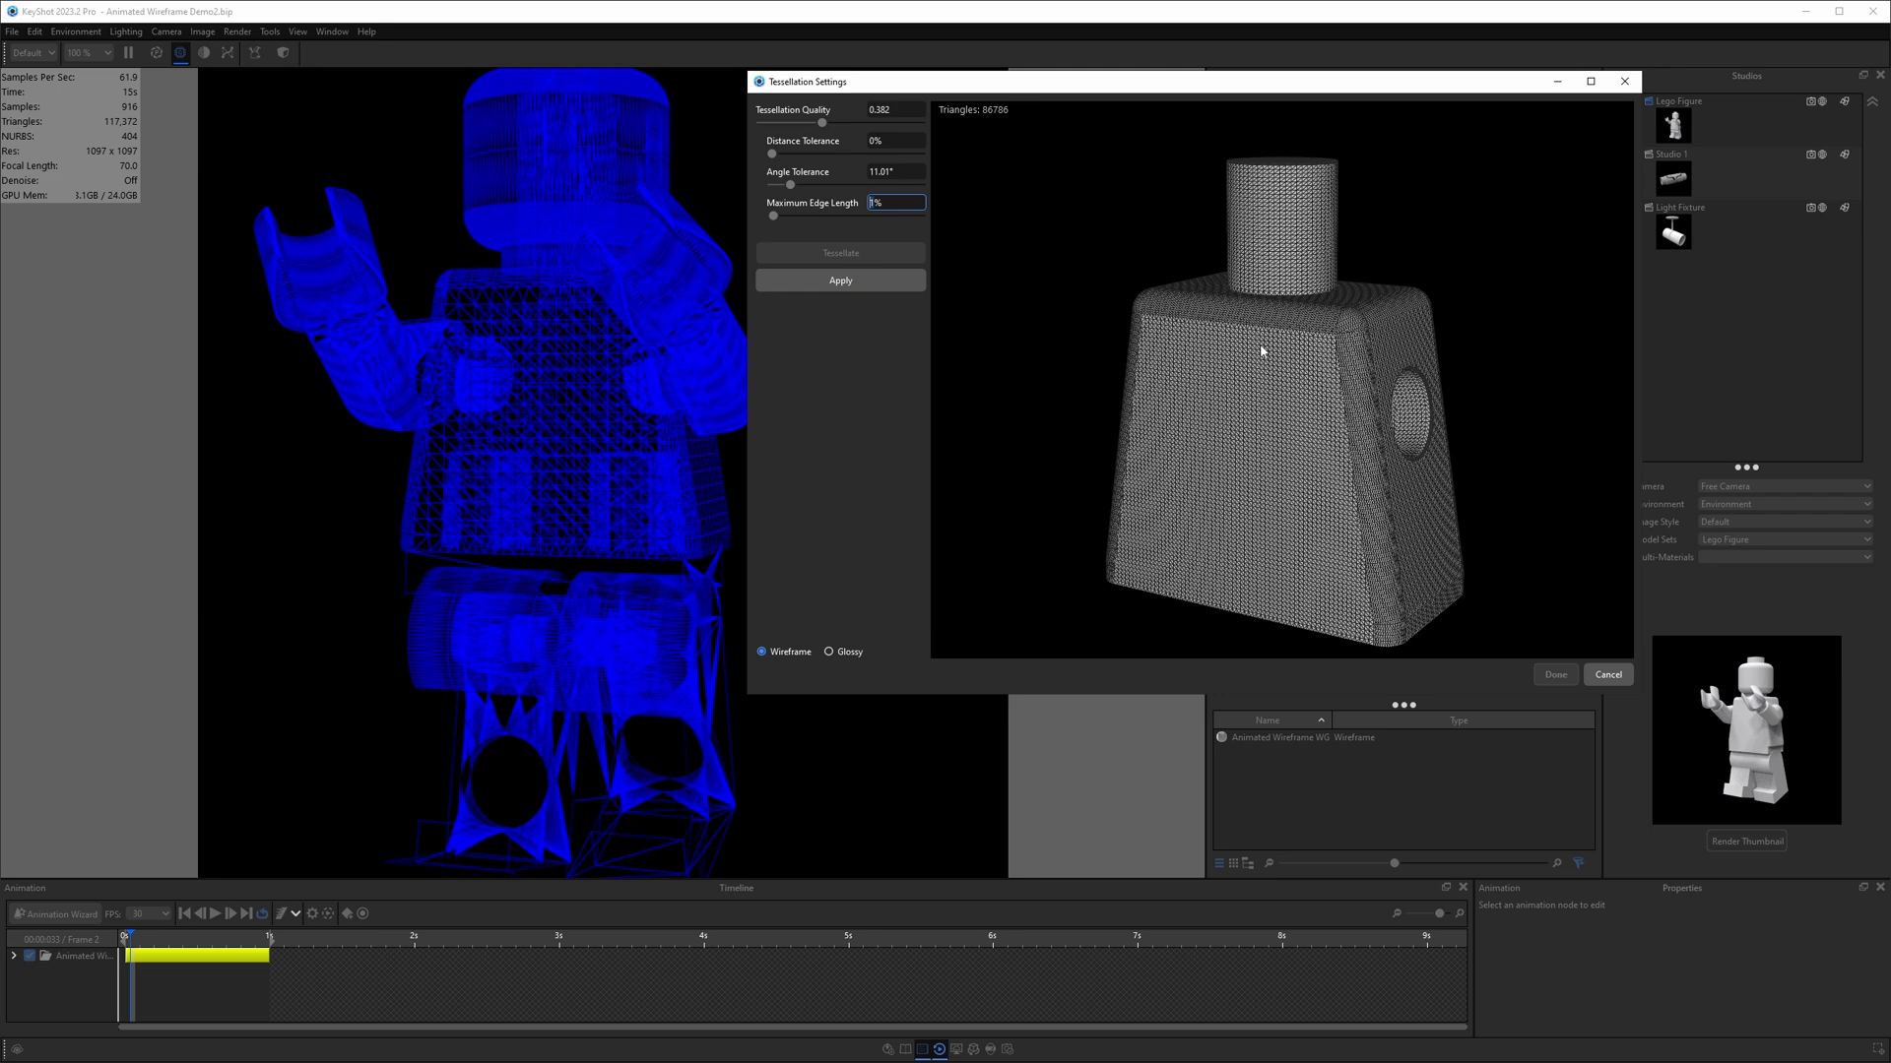
click(840, 280)
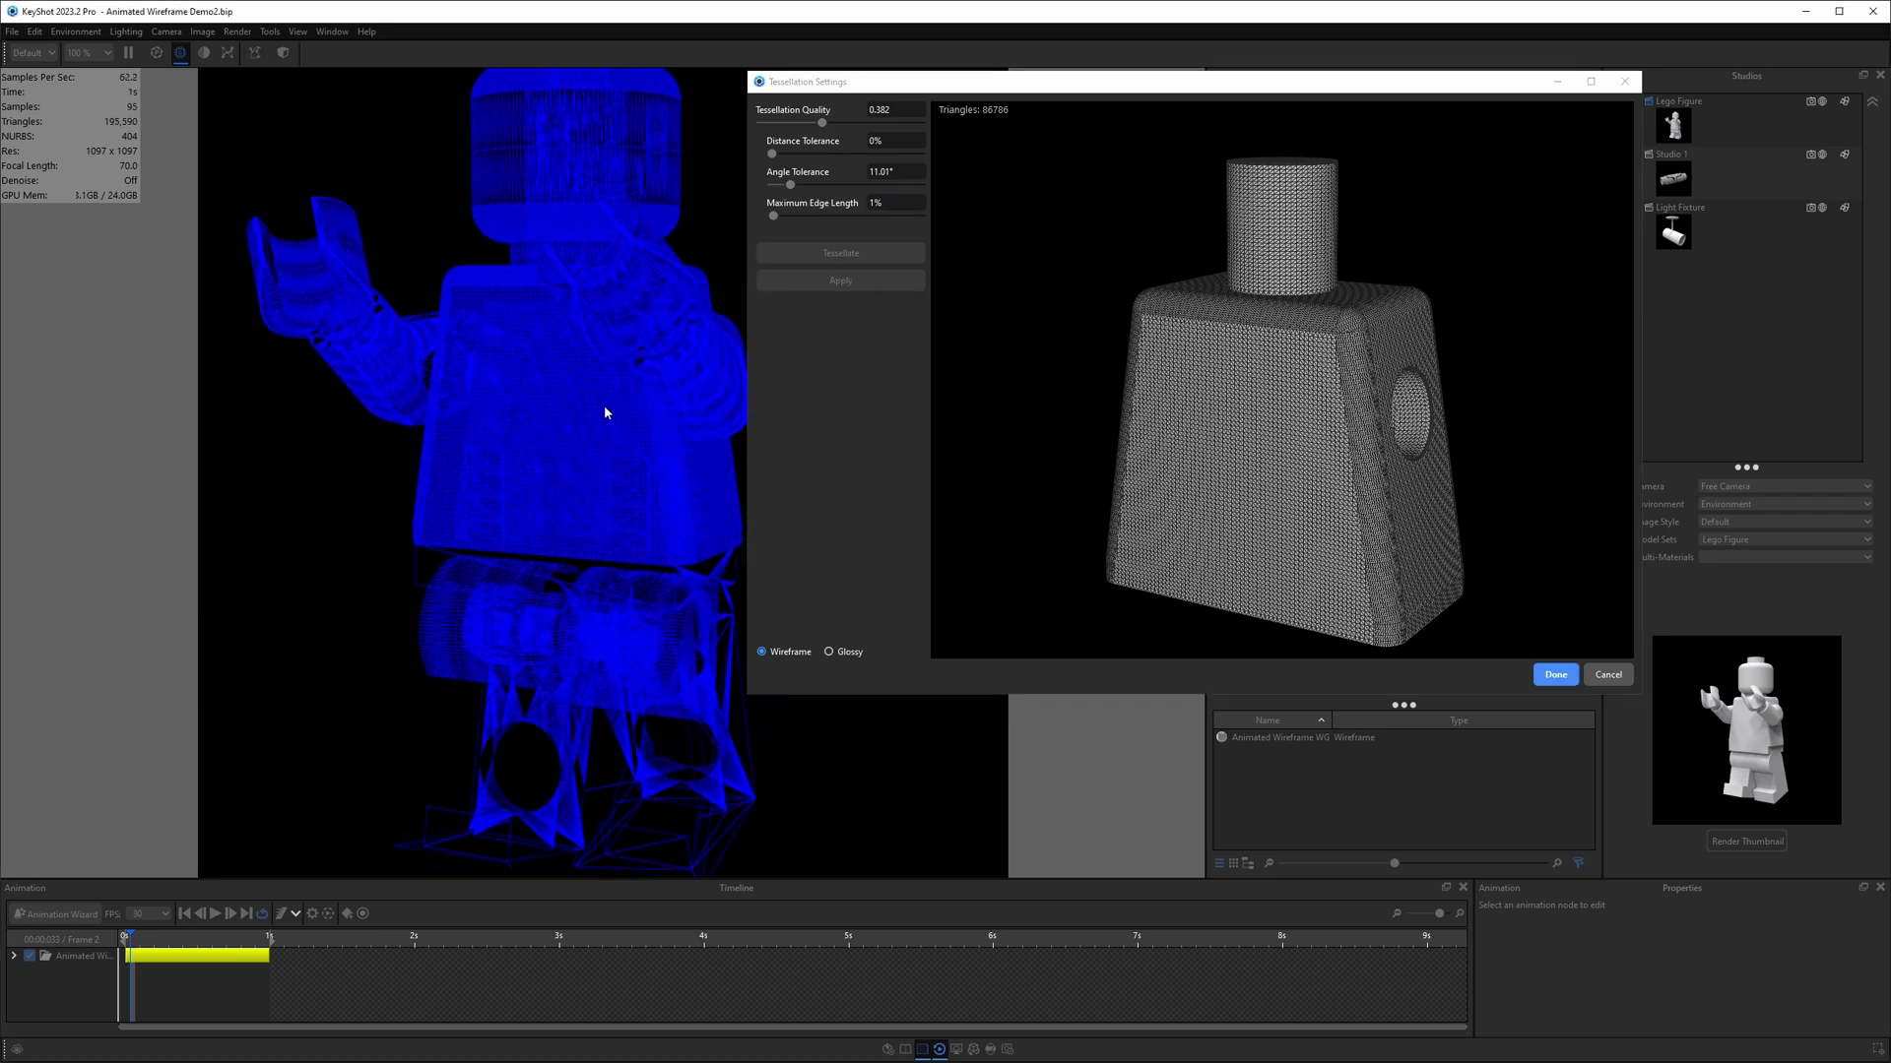
- Set the torso's tessellation quality to 0.1 and maximum edge length to 5%, apply the mesh and finish the re-tessellation
click(839, 114)
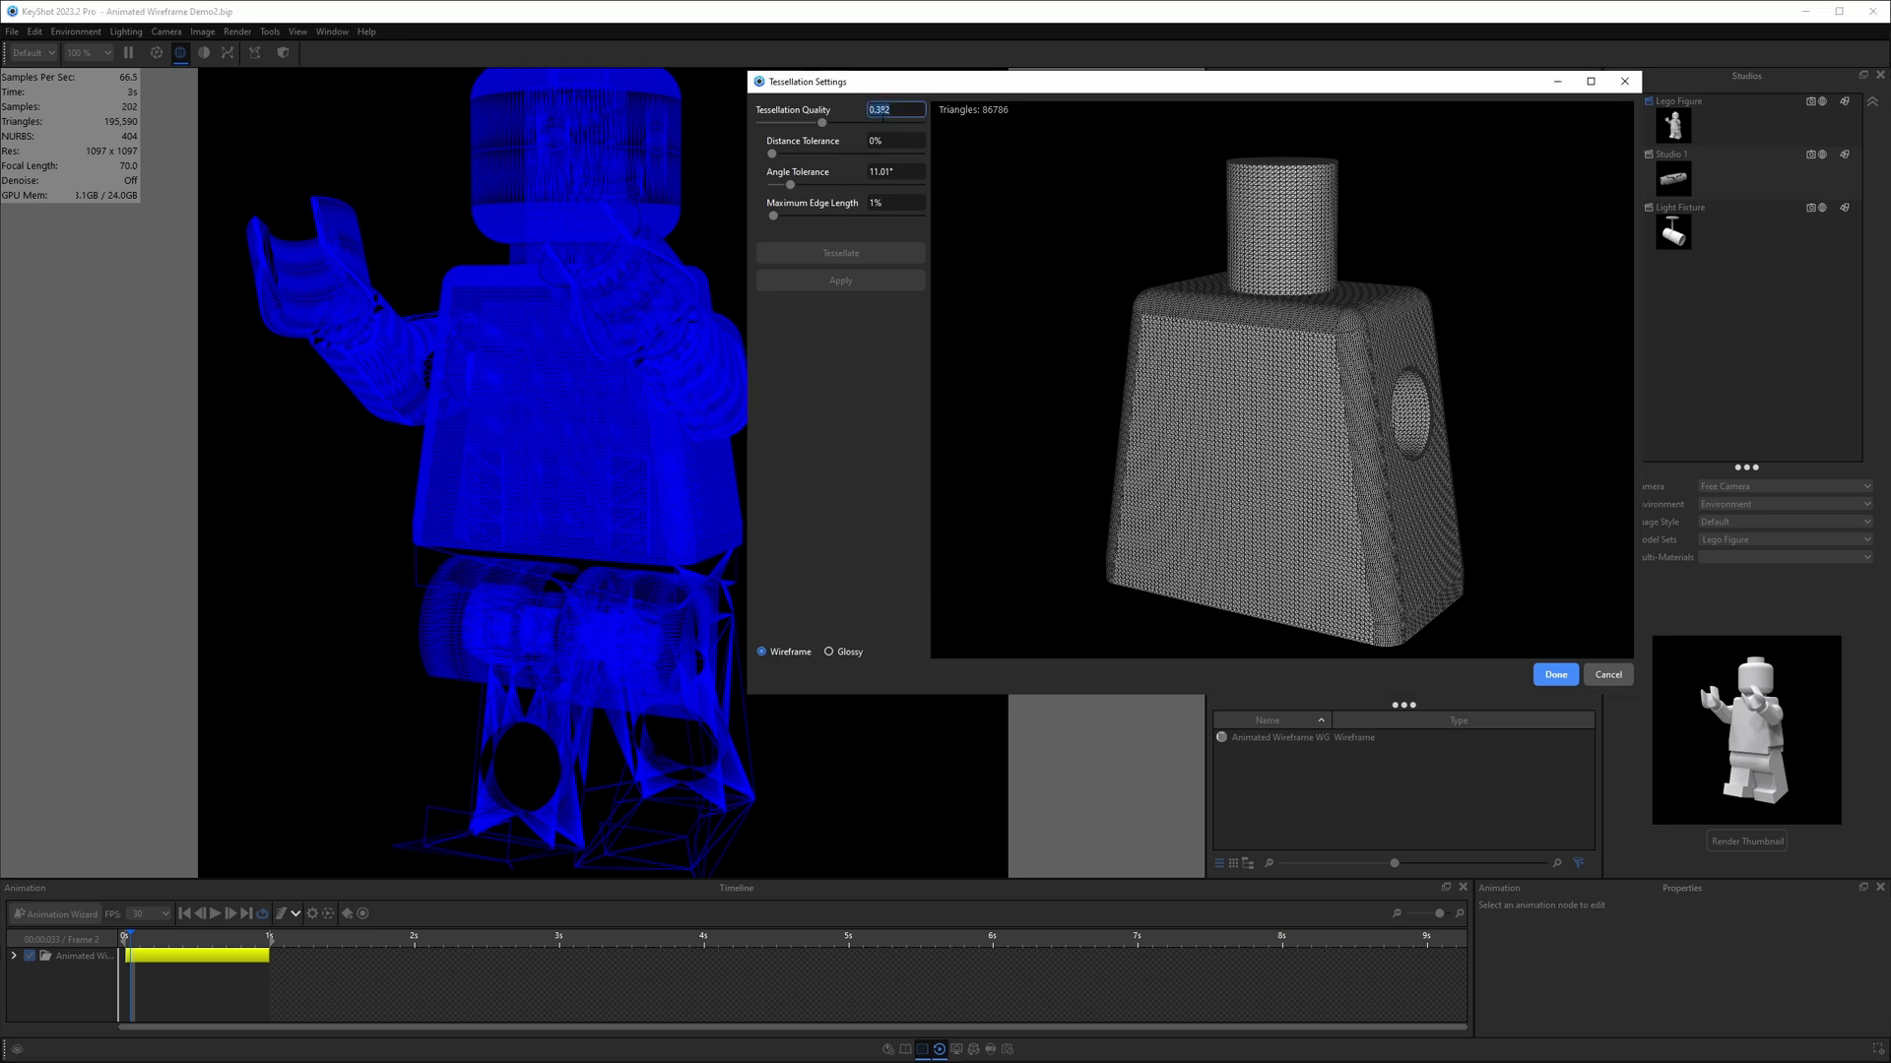
text(0.1)
key(Return)
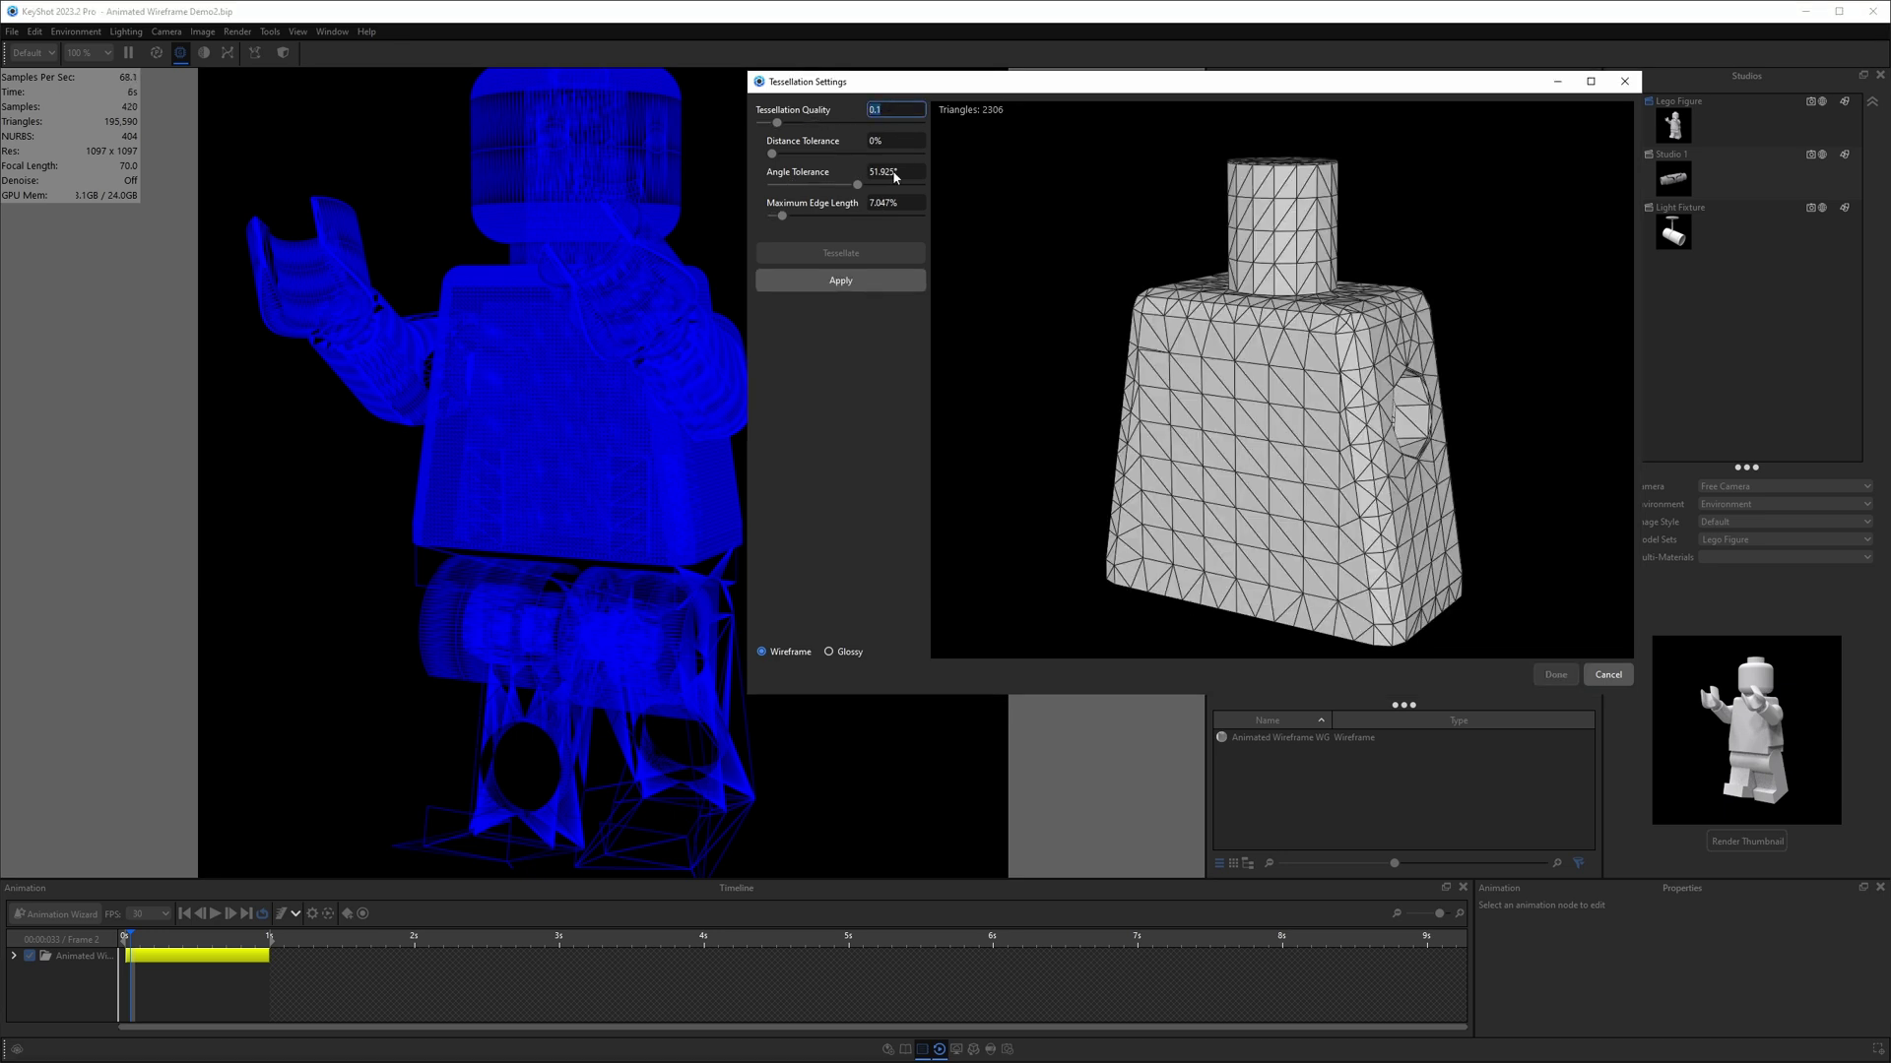
drag(904, 200, 855, 206)
text(5)
key(Return)
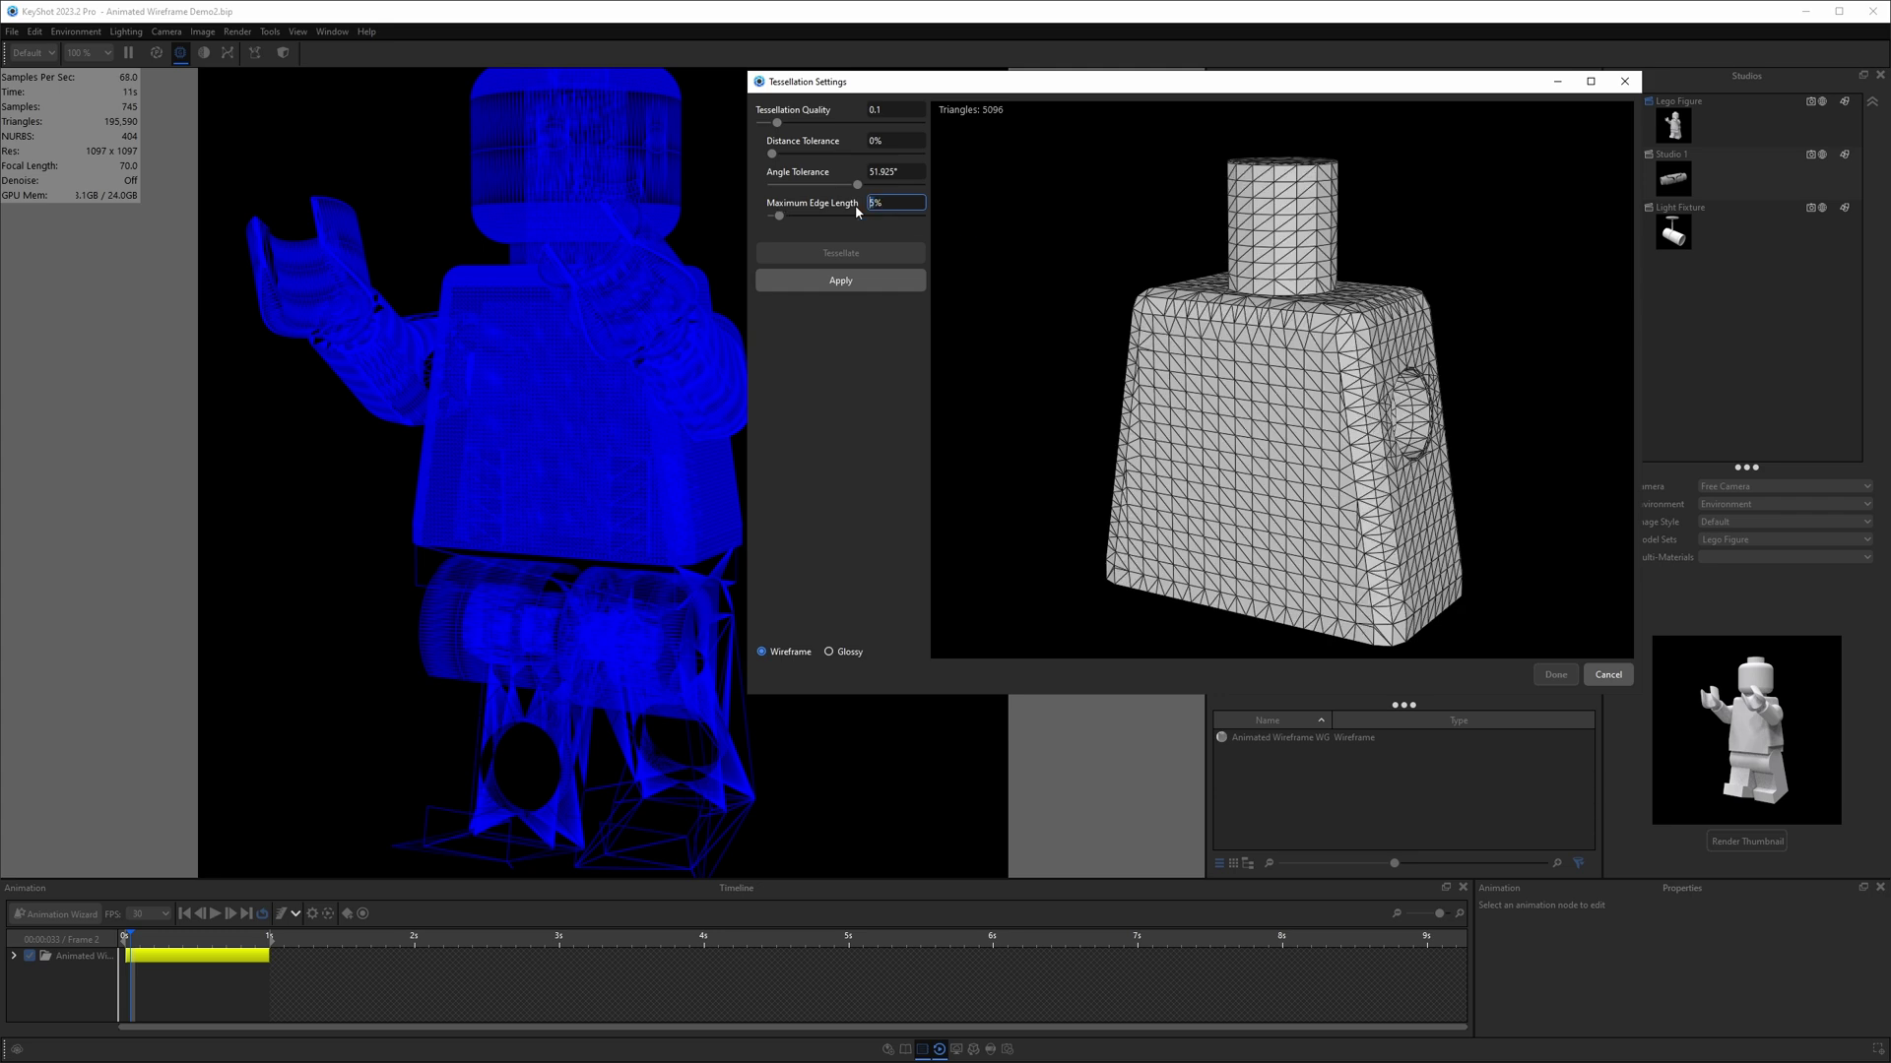
click(859, 281)
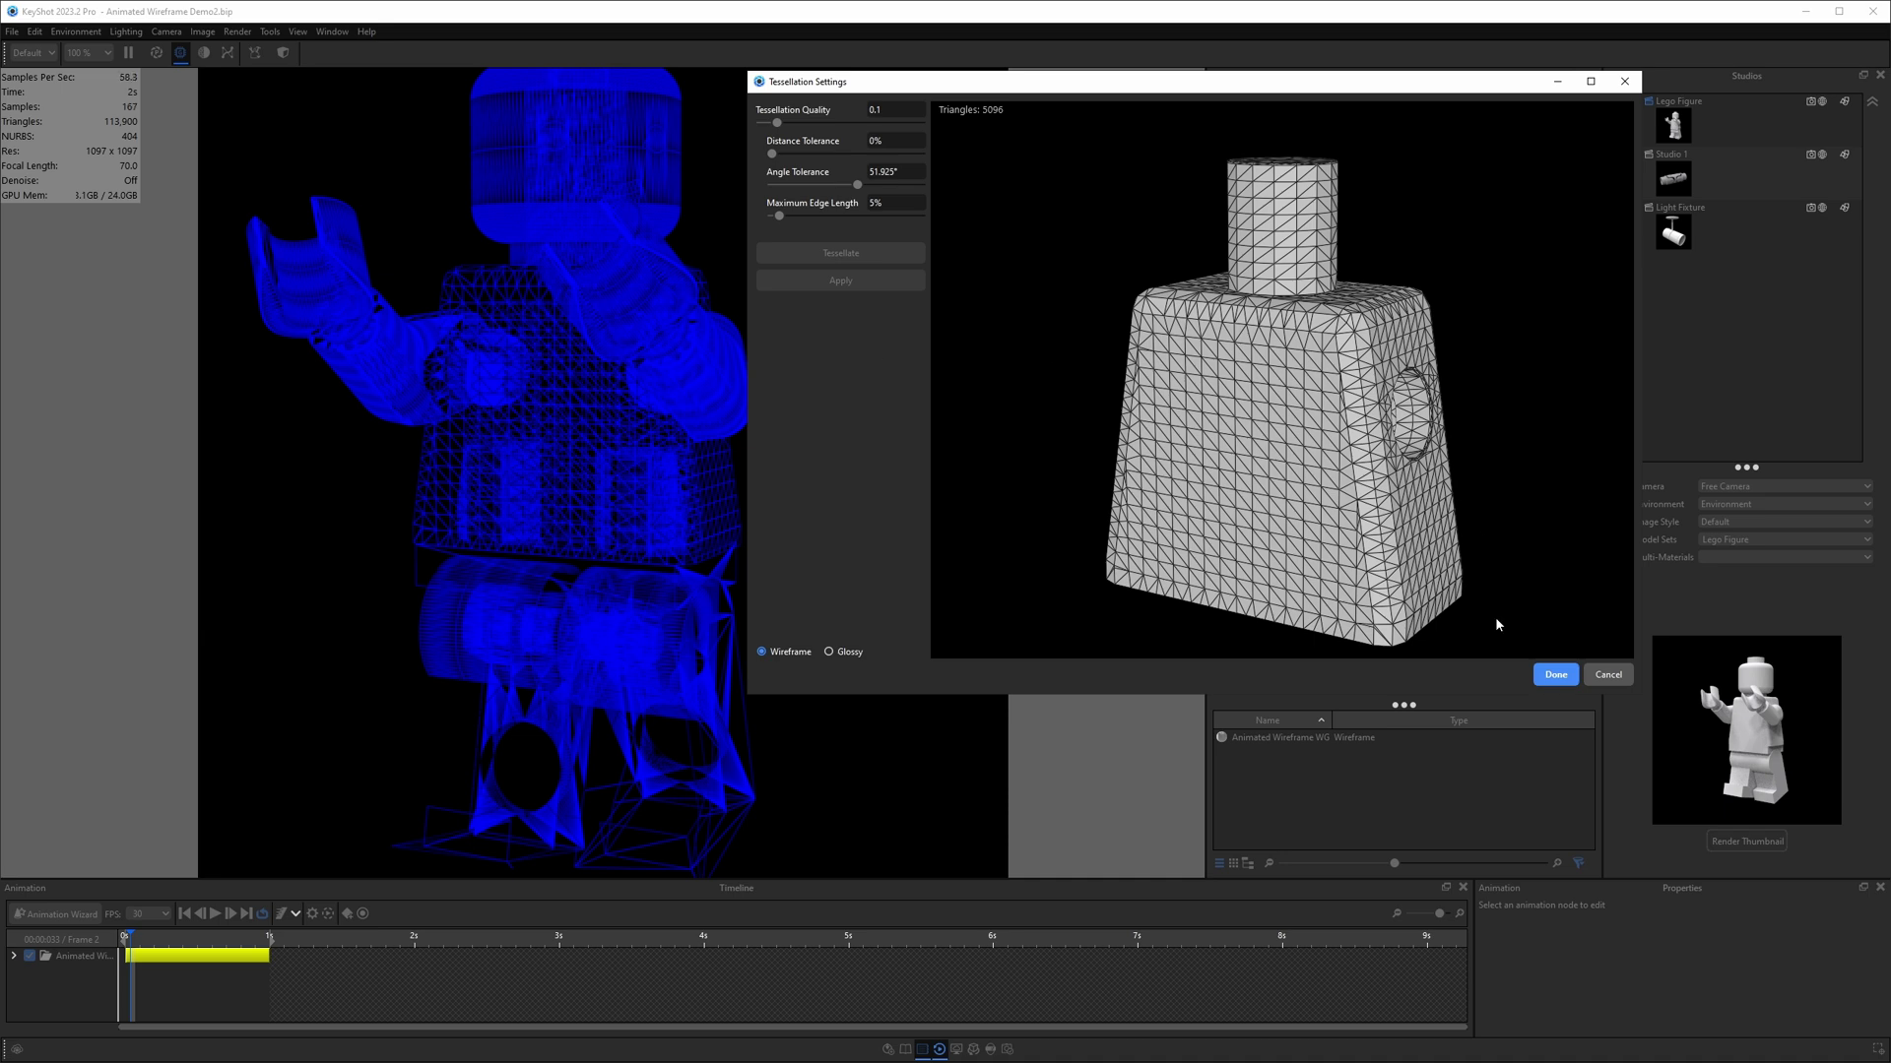
click(1555, 674)
- Re-tessellate the figure's left leg with the default tessellation settings and apply the new mesh
right_click(650, 631)
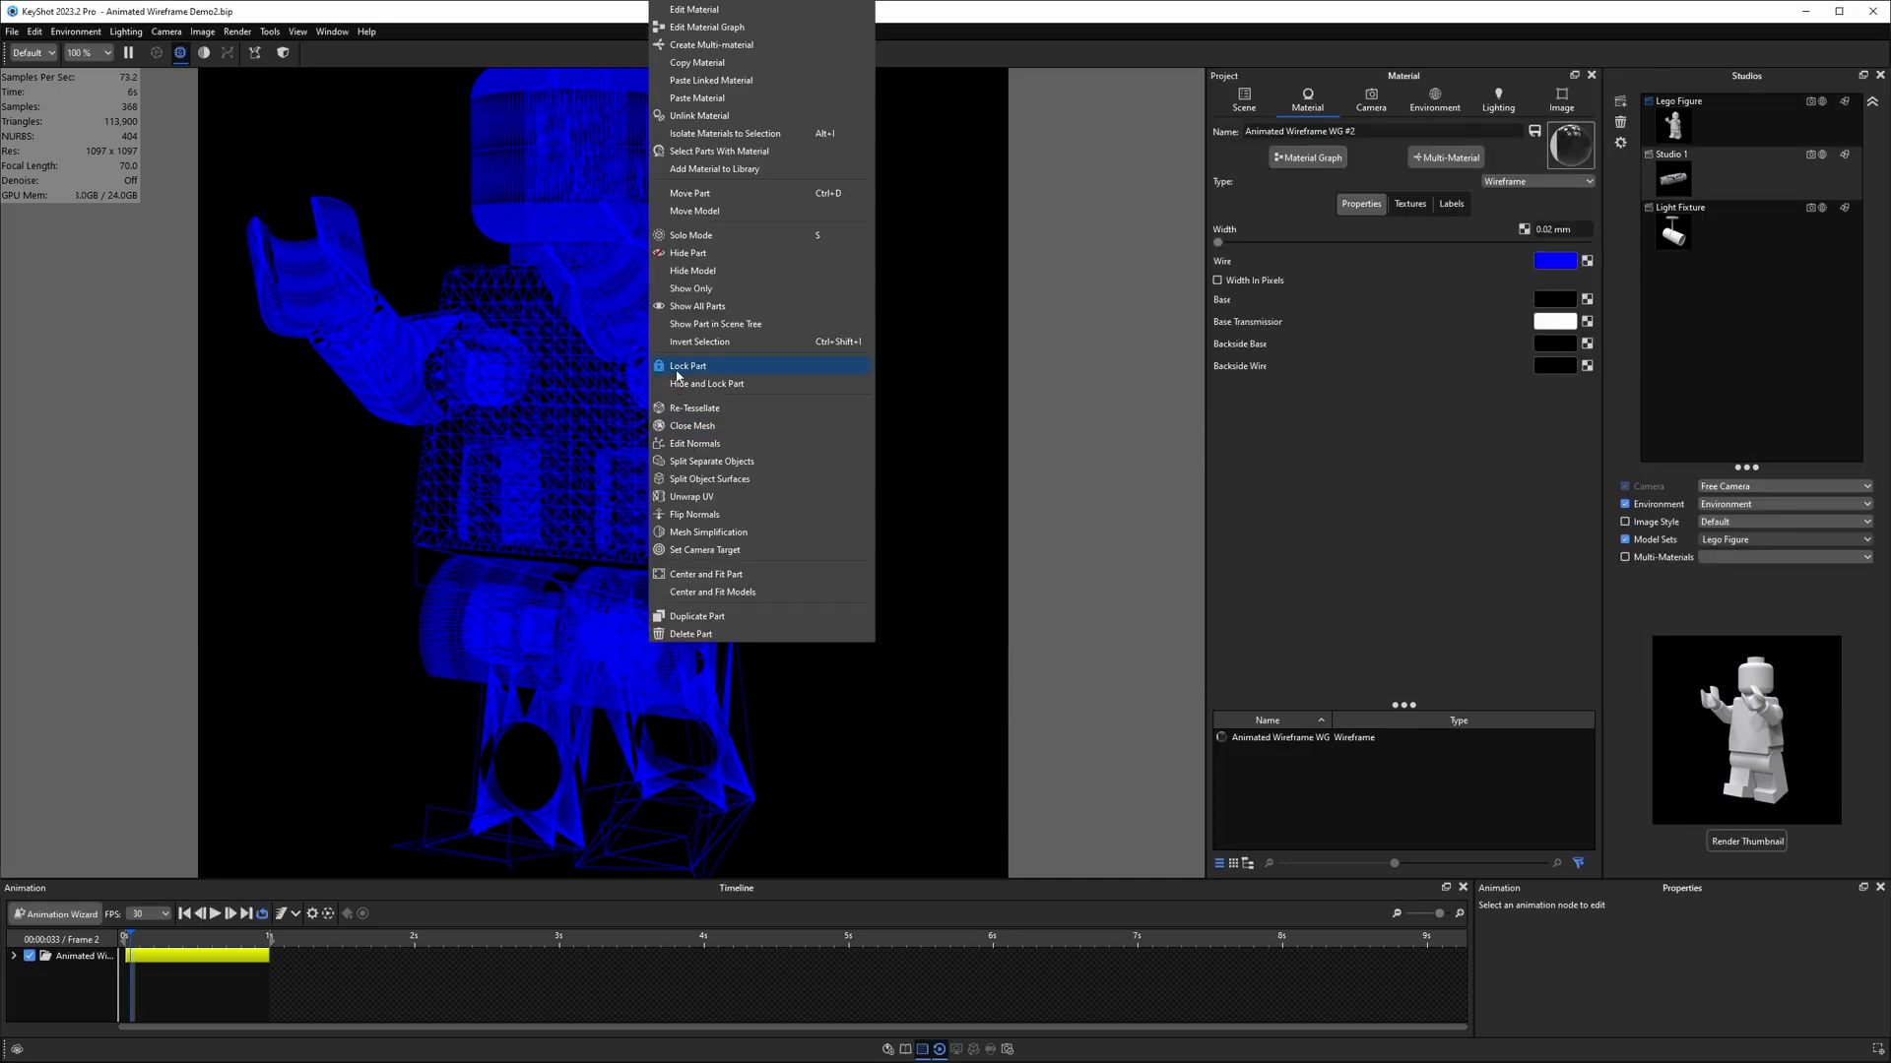
click(700, 409)
click(858, 253)
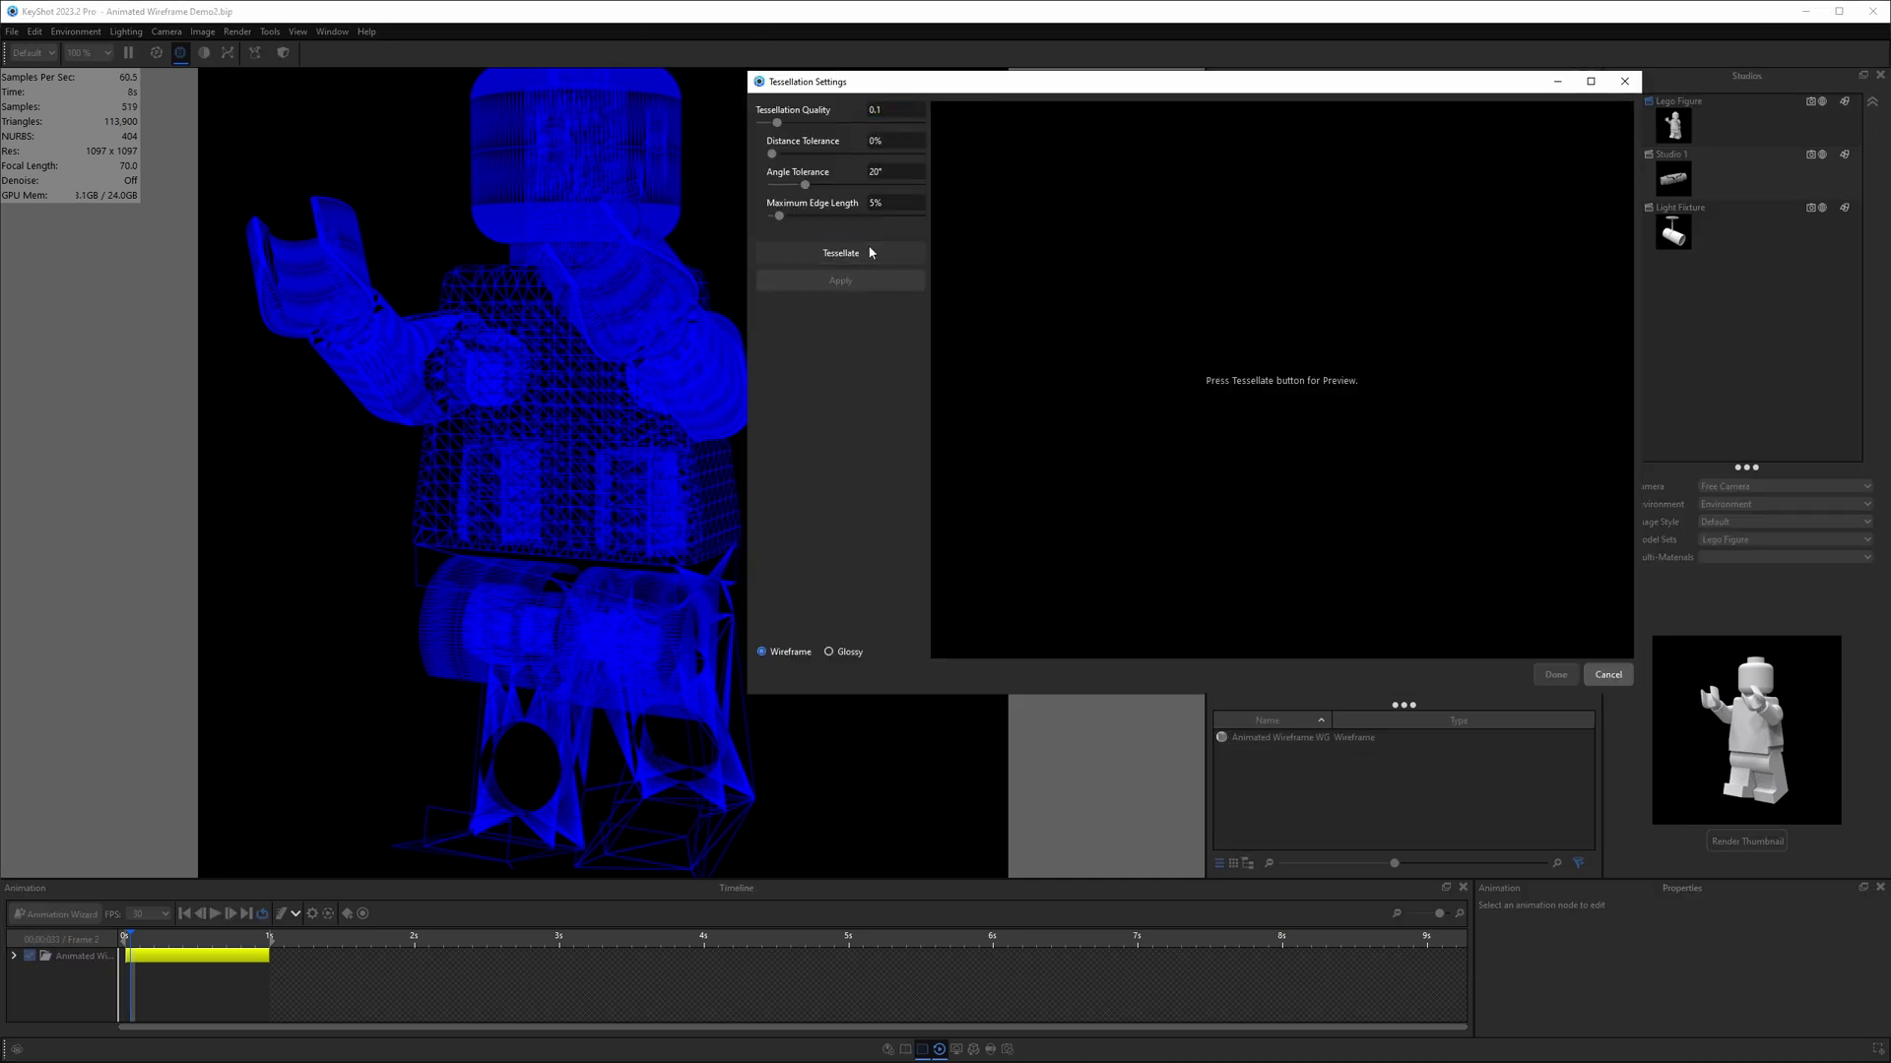
click(871, 281)
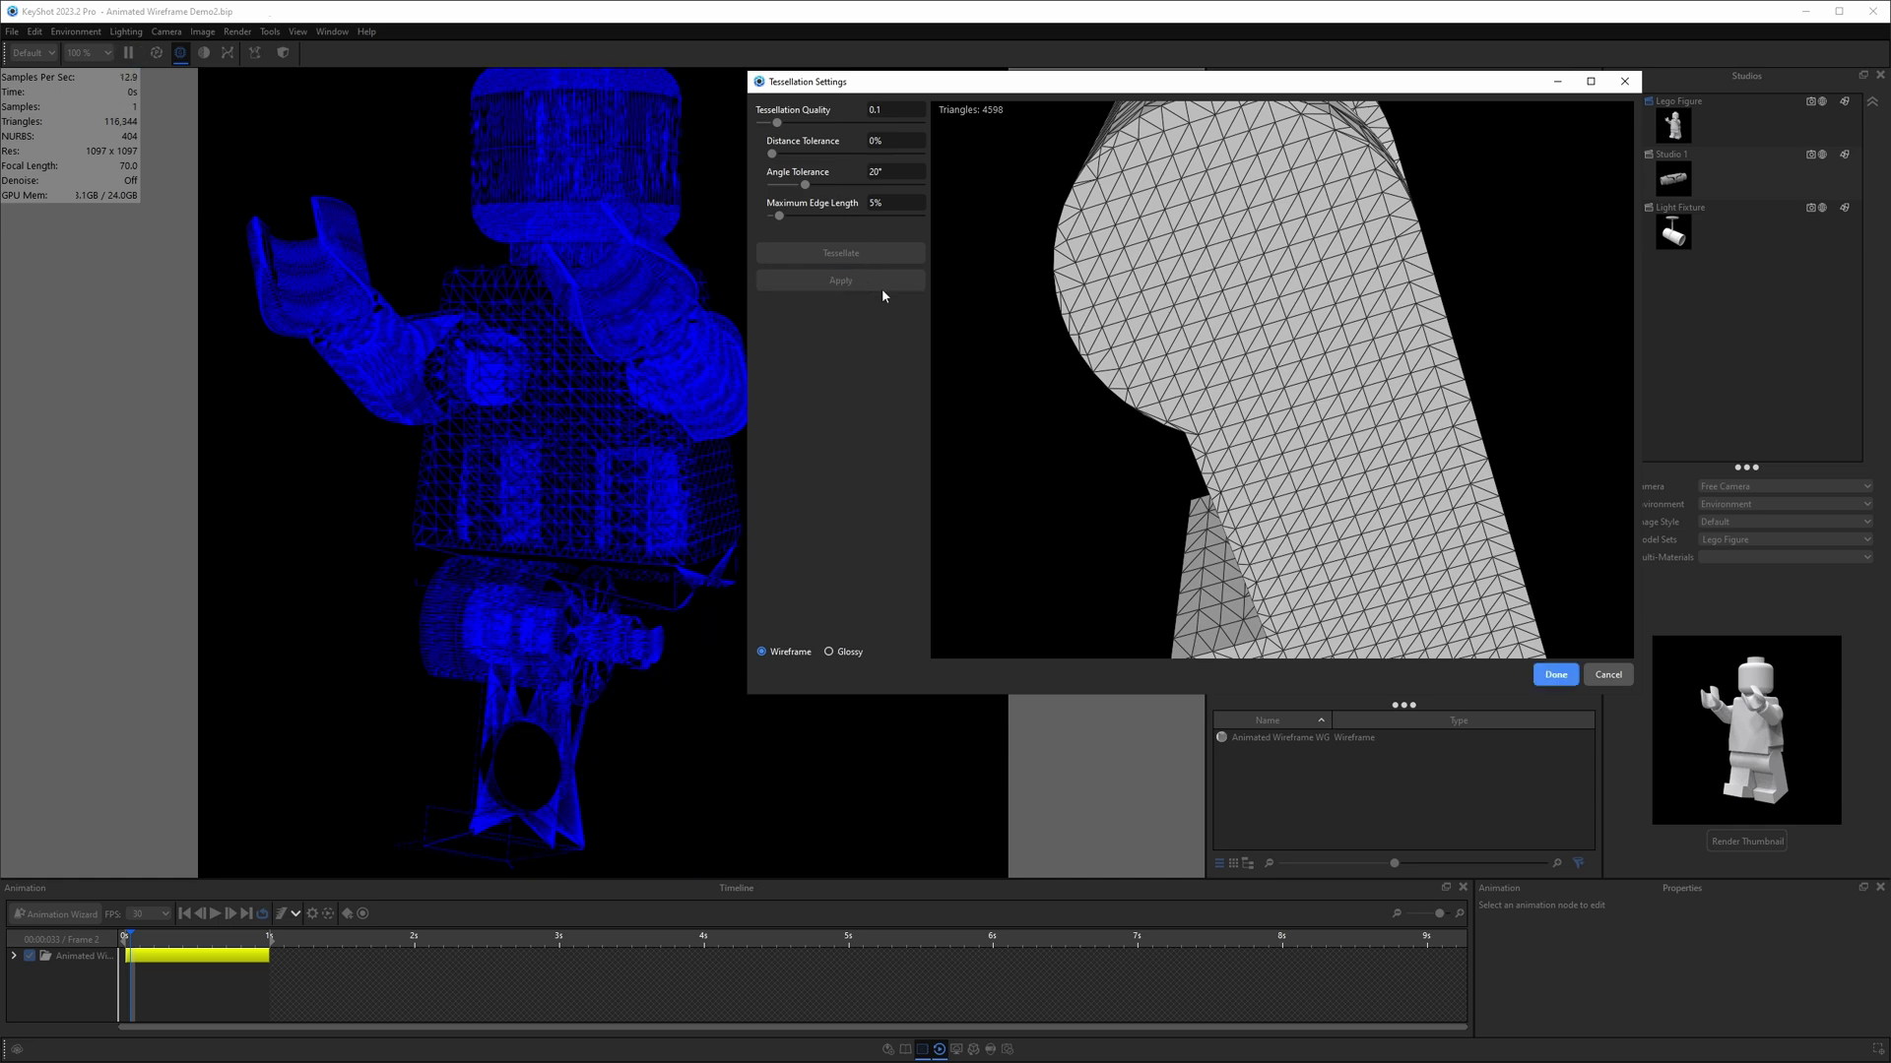
click(1566, 677)
- Re-tessellate the figure's right leg with the default tessellation settings and apply the new mesh
right_click(469, 638)
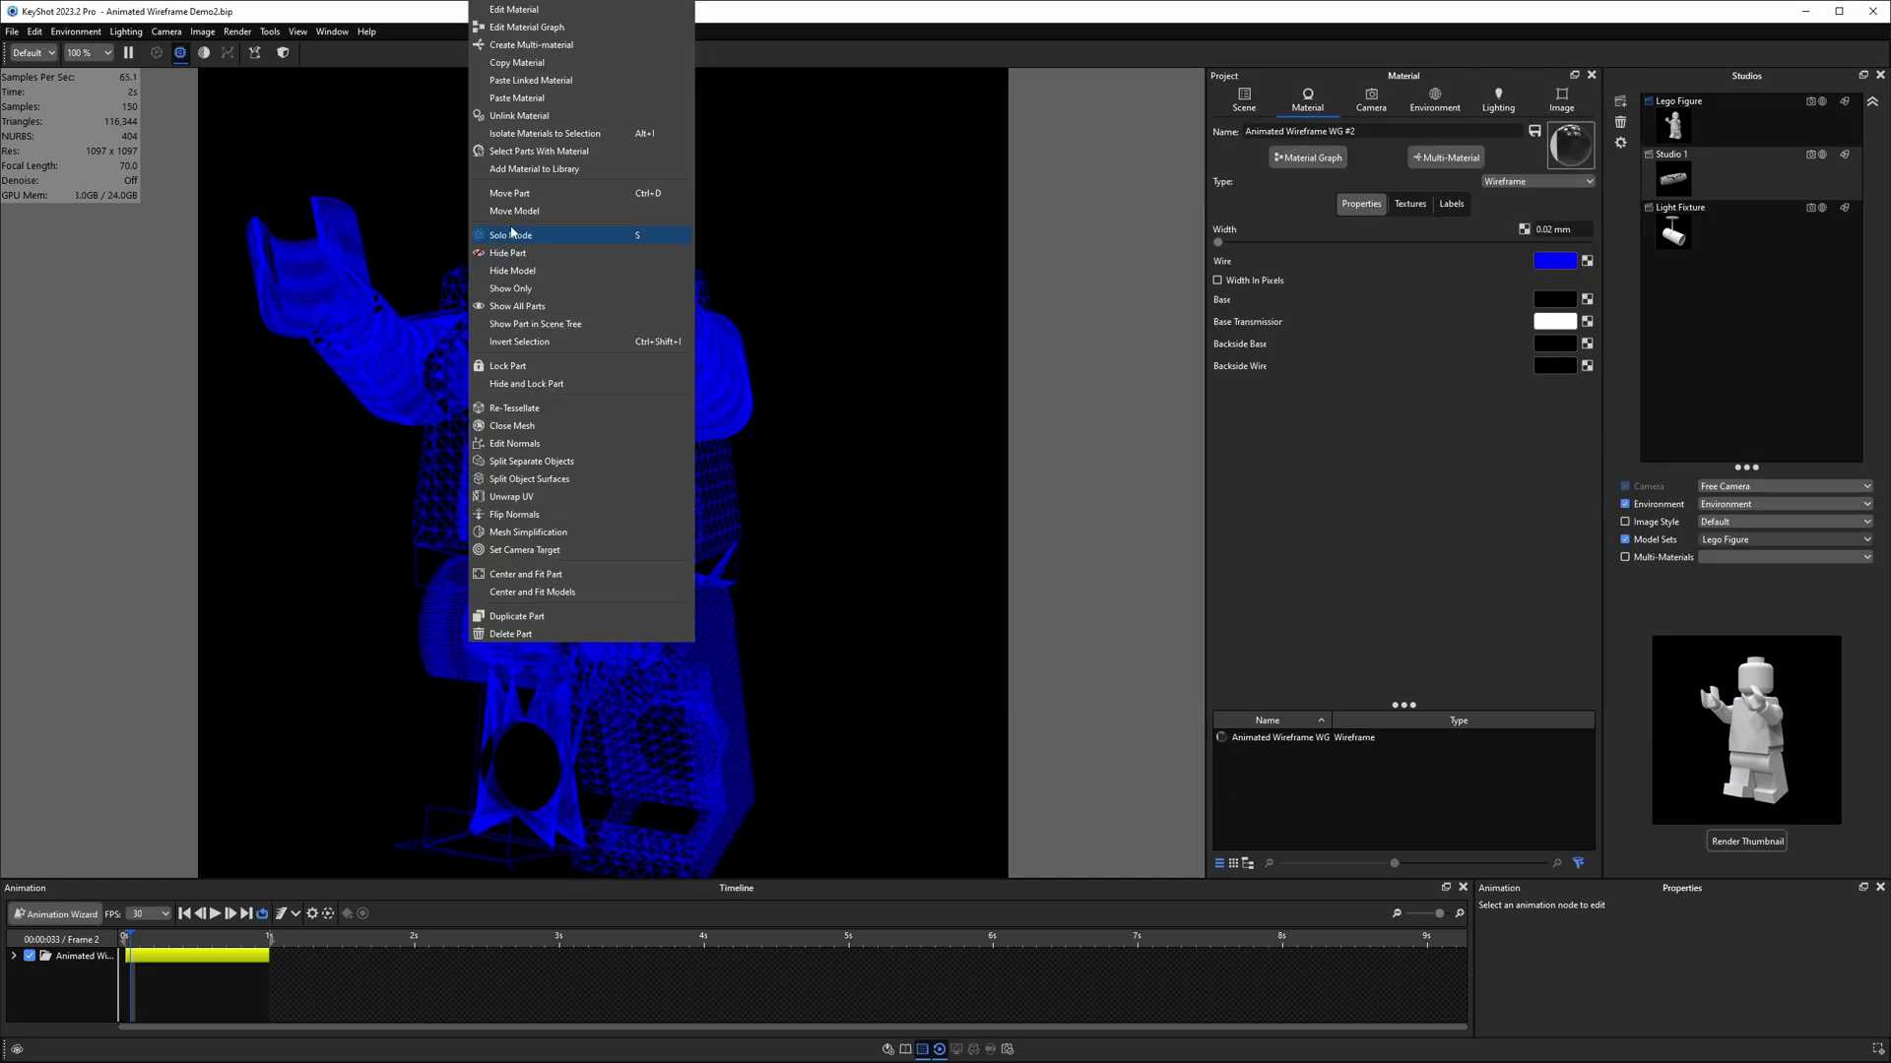
click(512, 408)
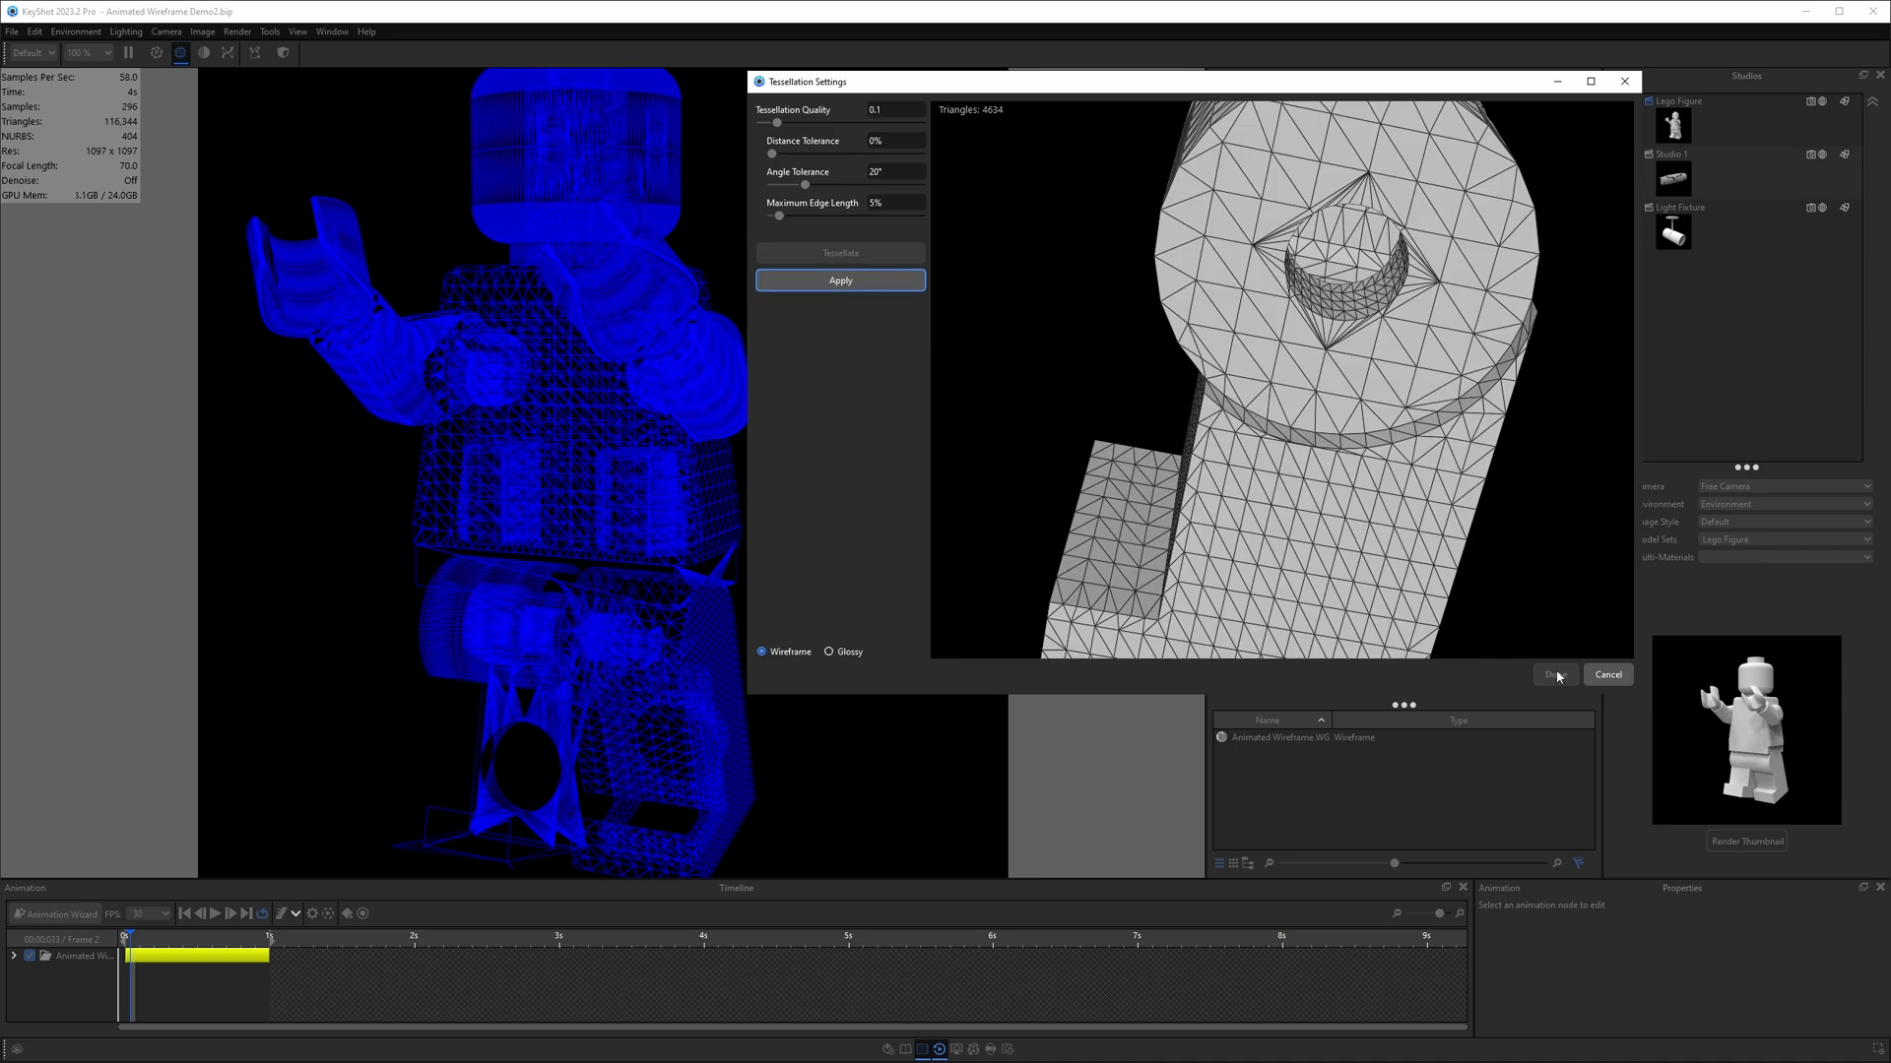
click(896, 287)
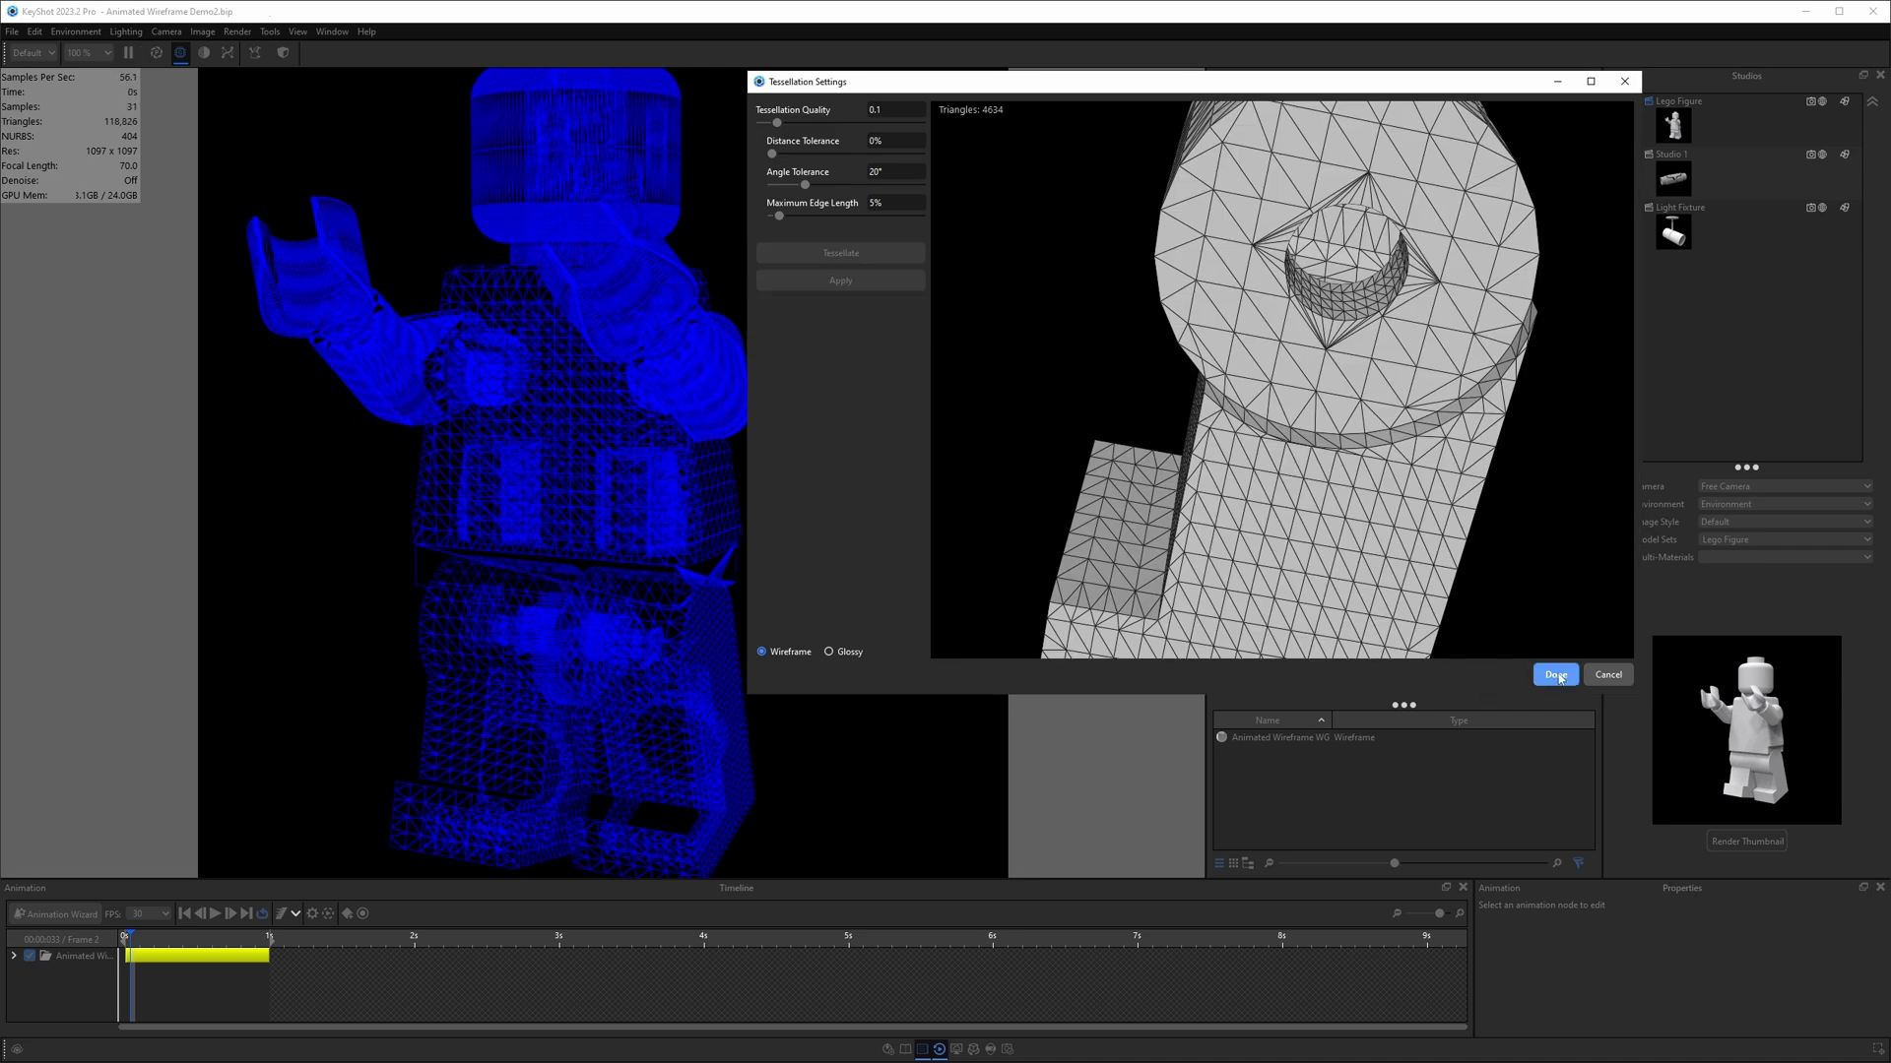
click(1556, 675)
- Re-tessellate the hip piece between the torso and legs with the default settings and apply the new mesh
right_click(715, 570)
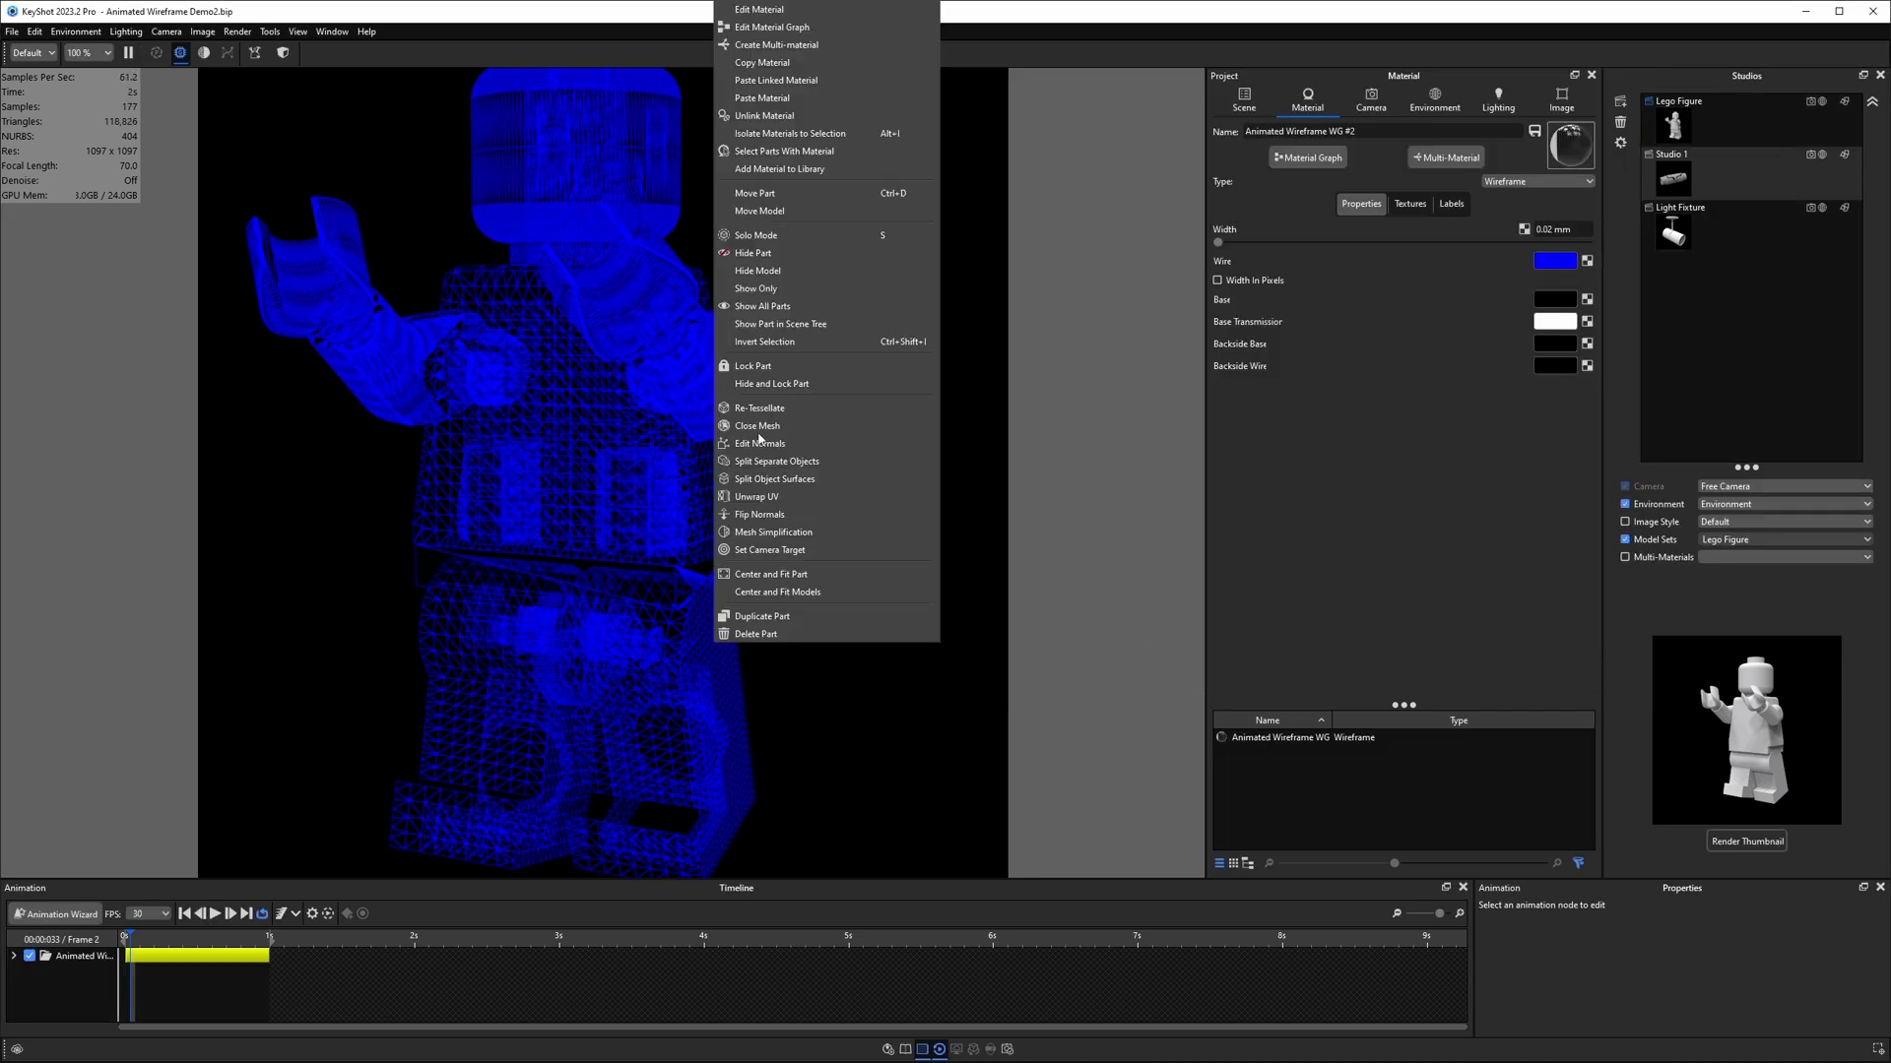
click(761, 407)
click(840, 254)
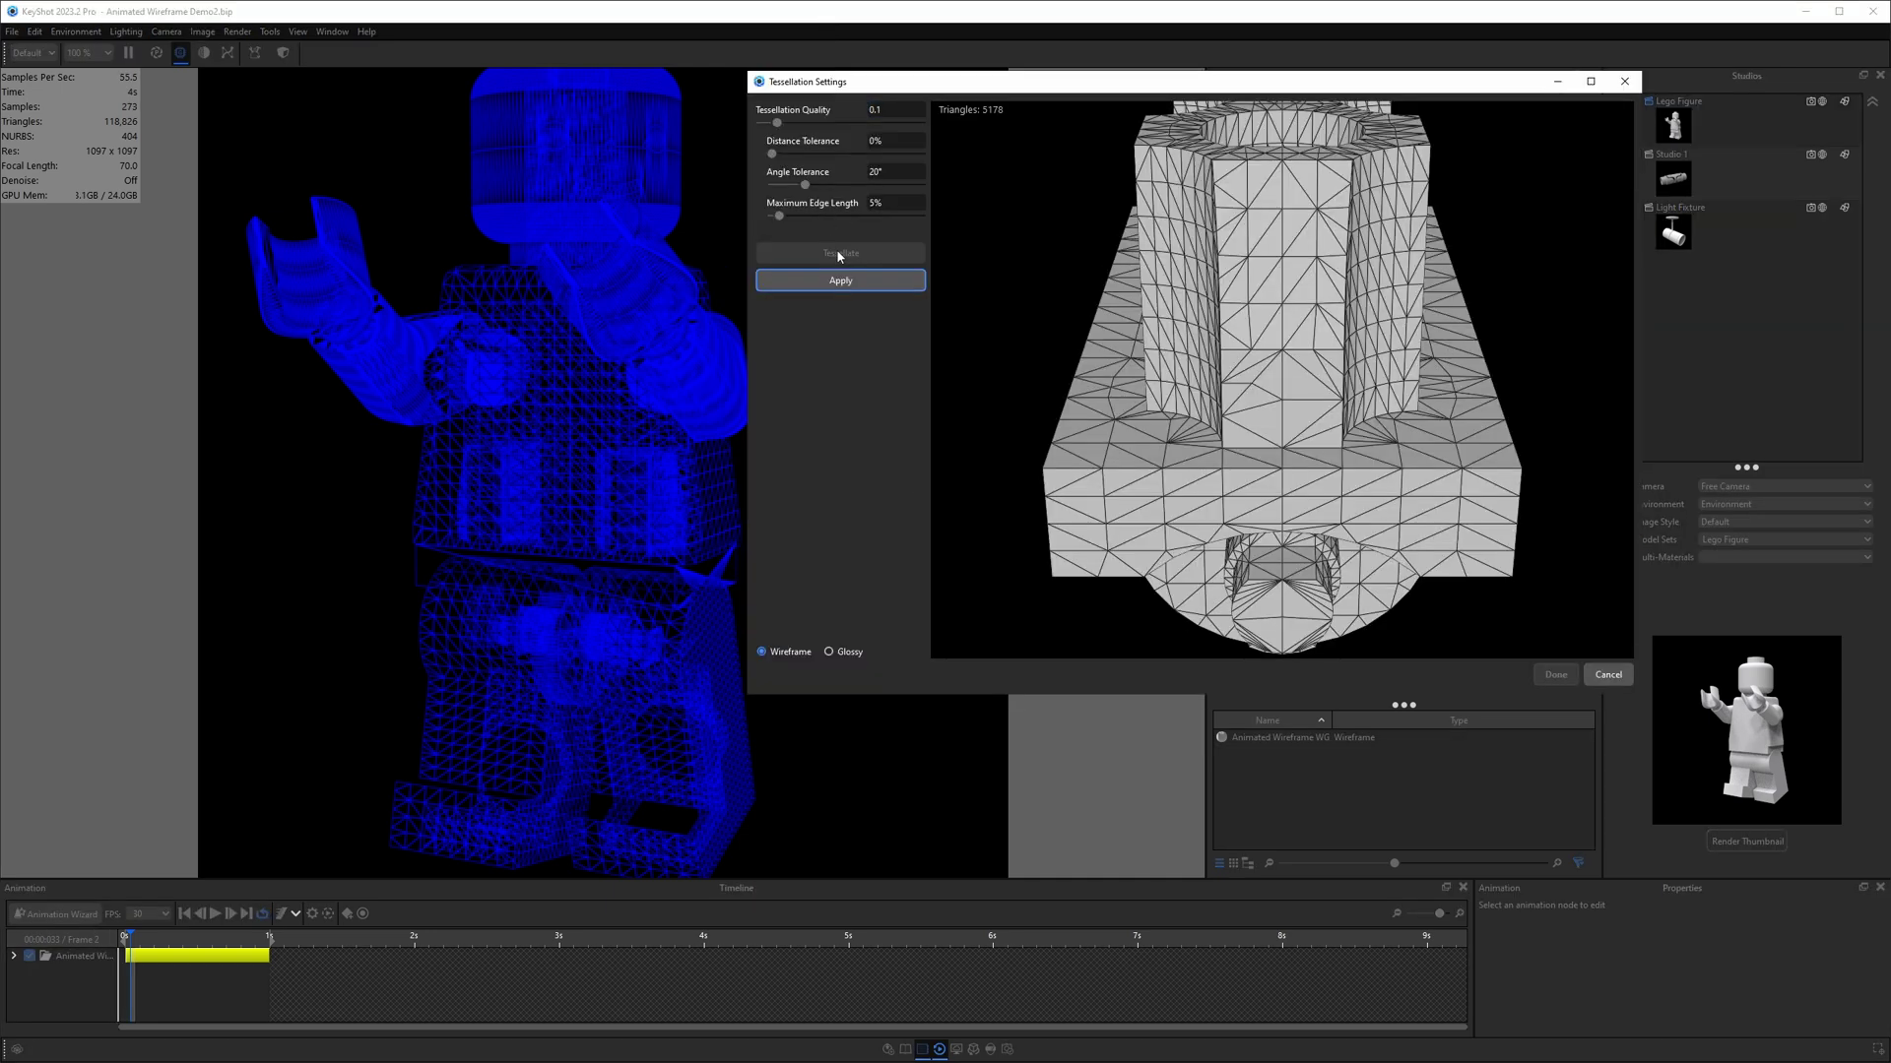
click(840, 280)
click(1555, 675)
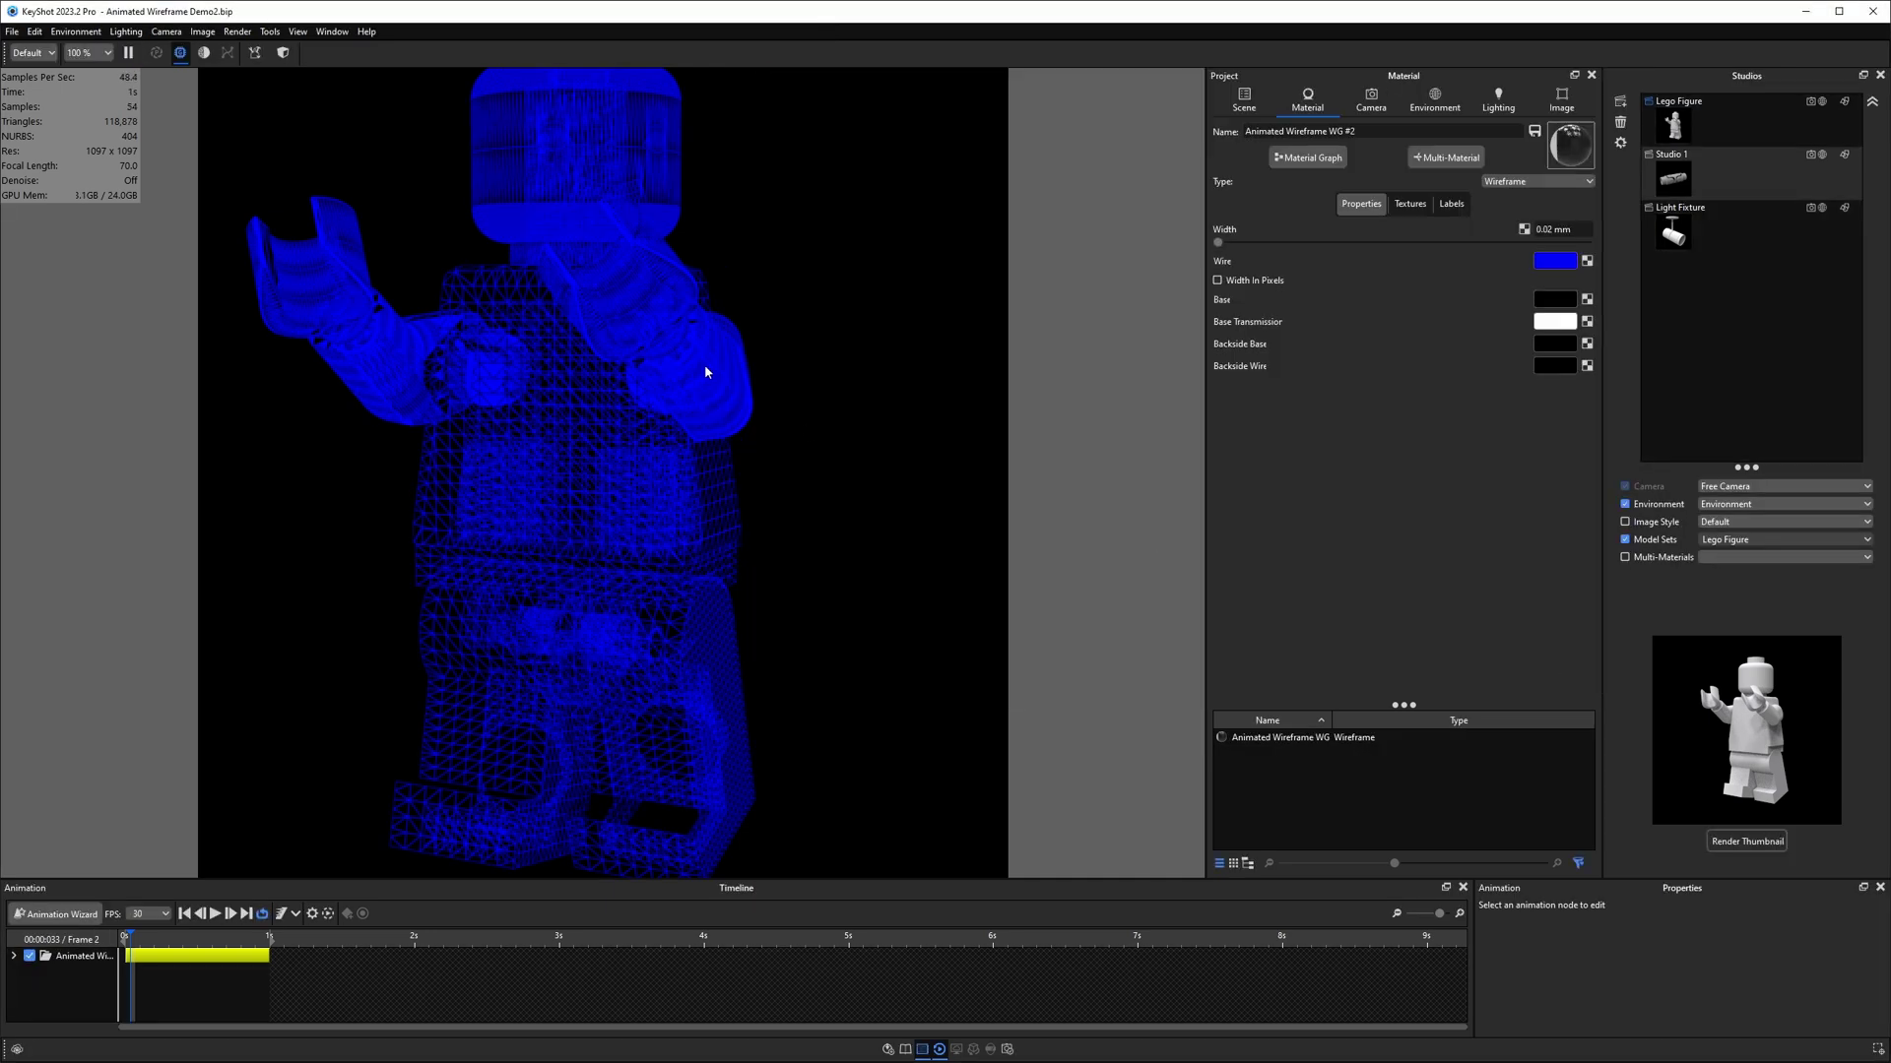
- Re-tessellate the figure's left arm with the default tessellation settings and apply the new mesh
right_click(698, 361)
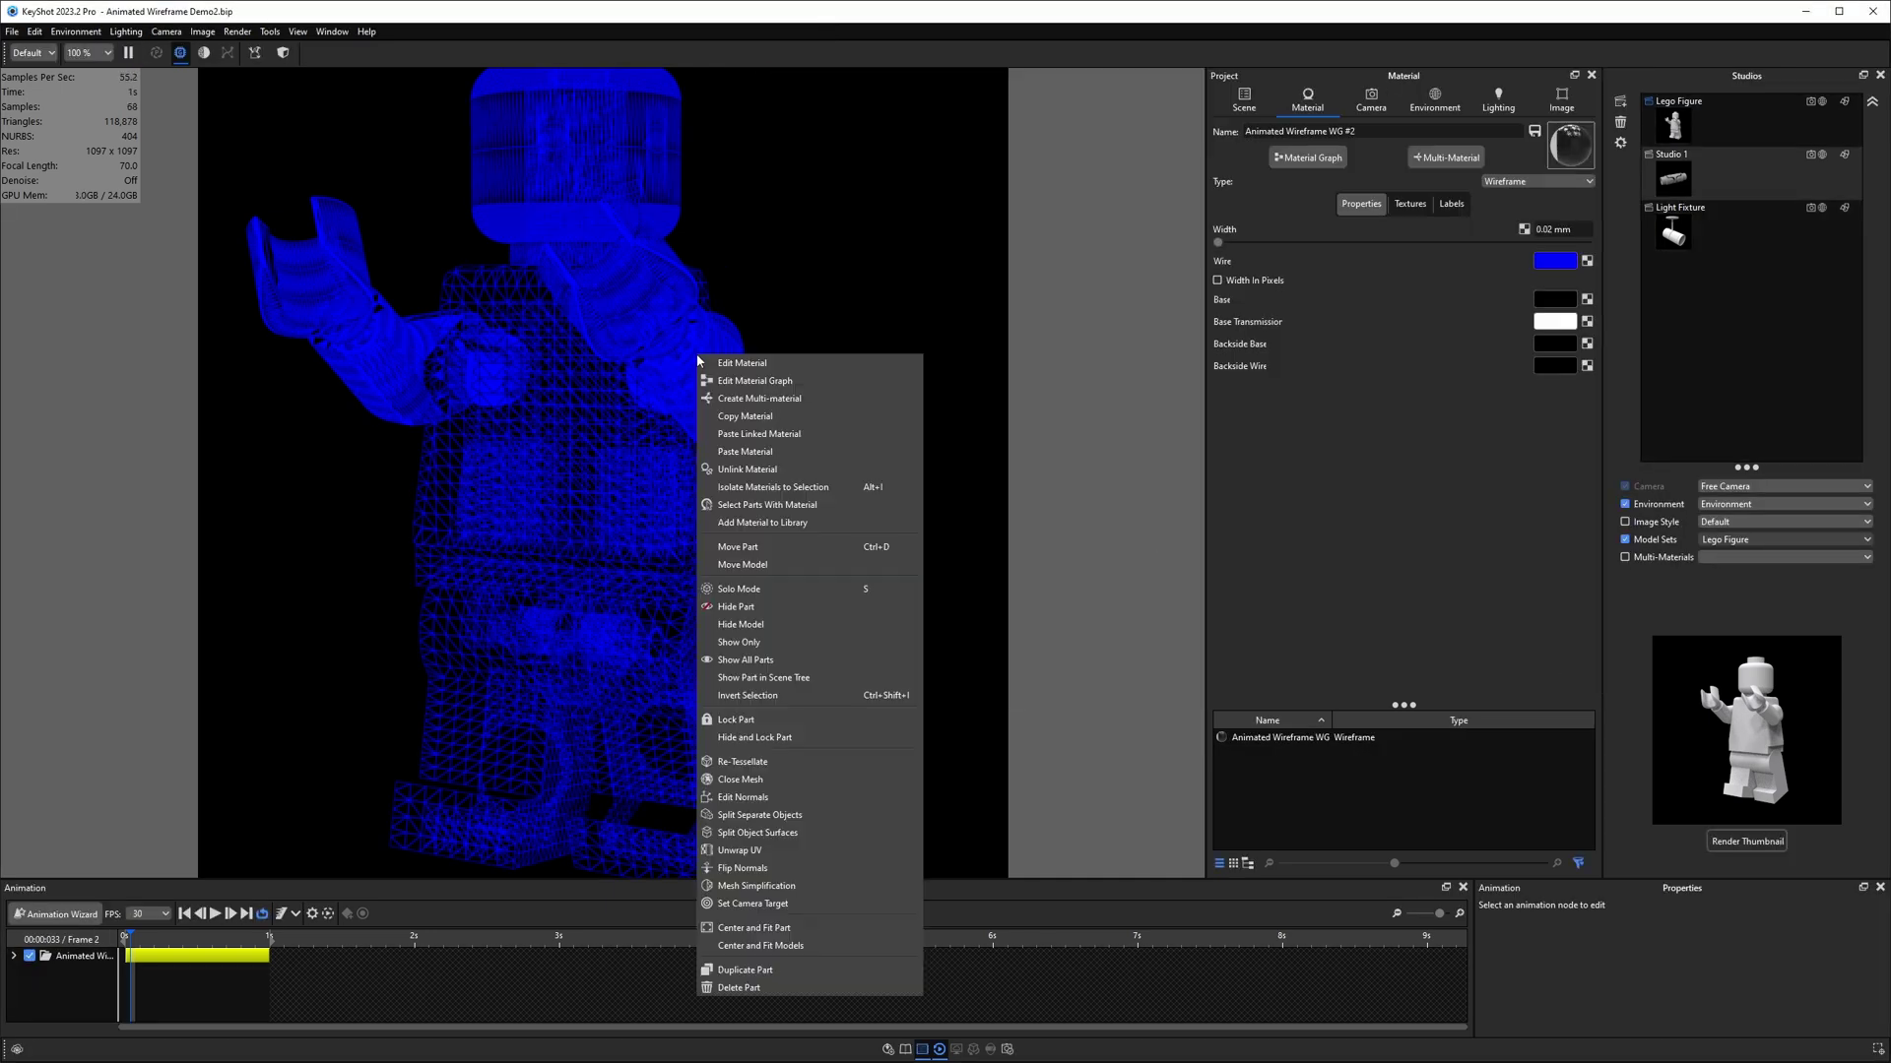
click(742, 763)
click(840, 253)
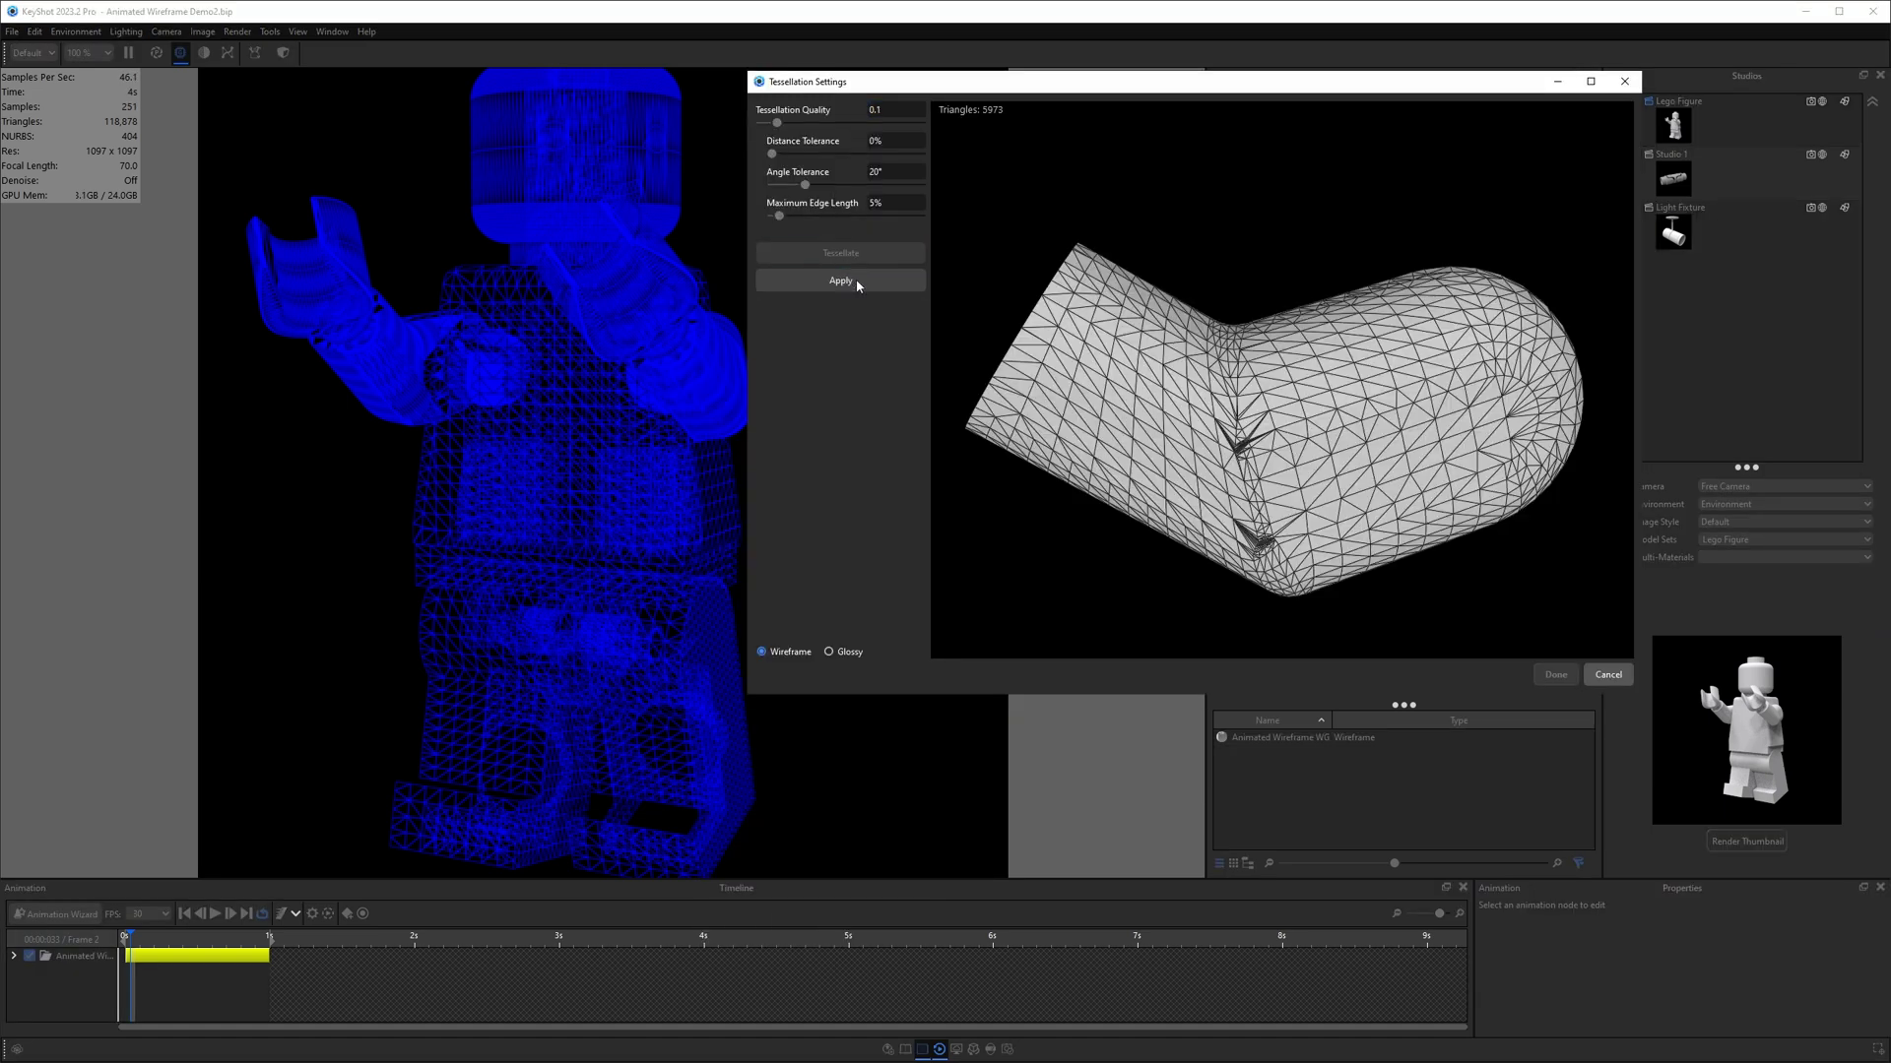
click(1556, 676)
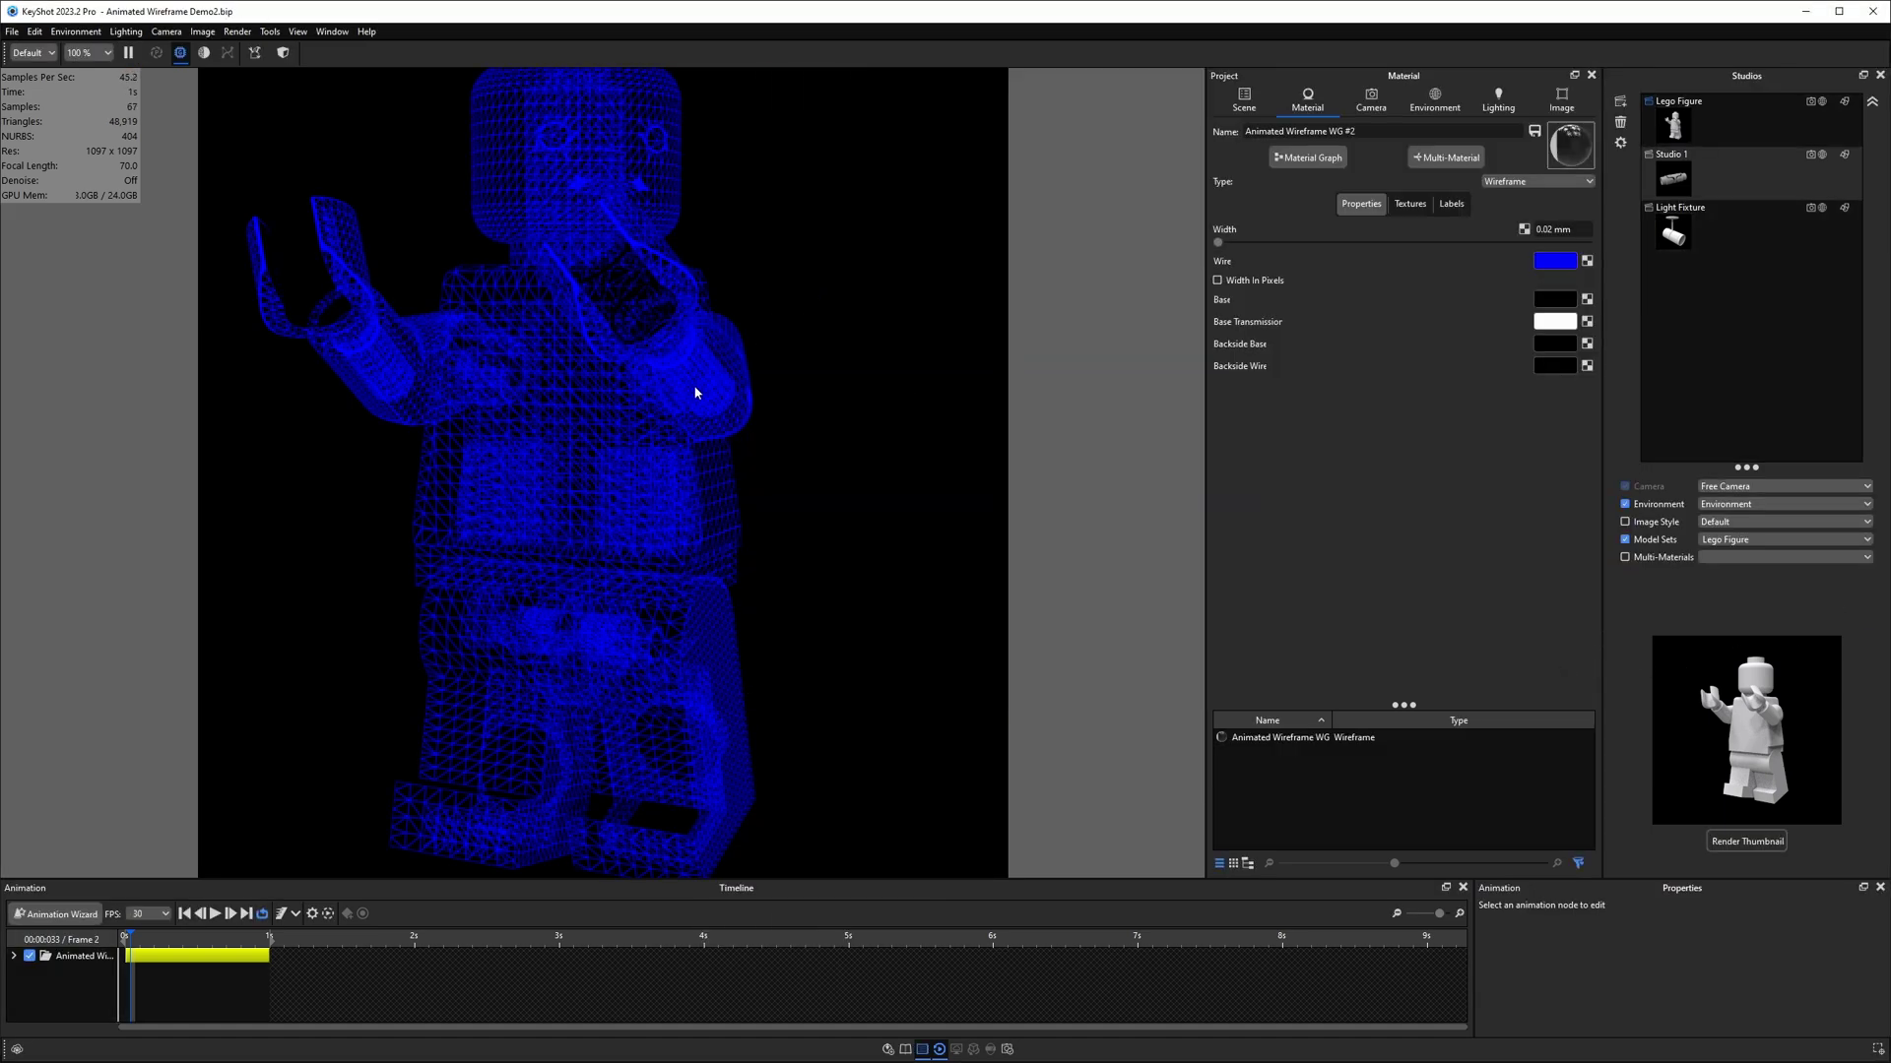
- Examine the figure's re-tessellated wireframe from several angles and at different points of the wireframe animation
drag(694, 393, 747, 380)
scroll(705, 410, down, 3)
middle_drag(706, 410, 794, 422)
drag(794, 423, 683, 418)
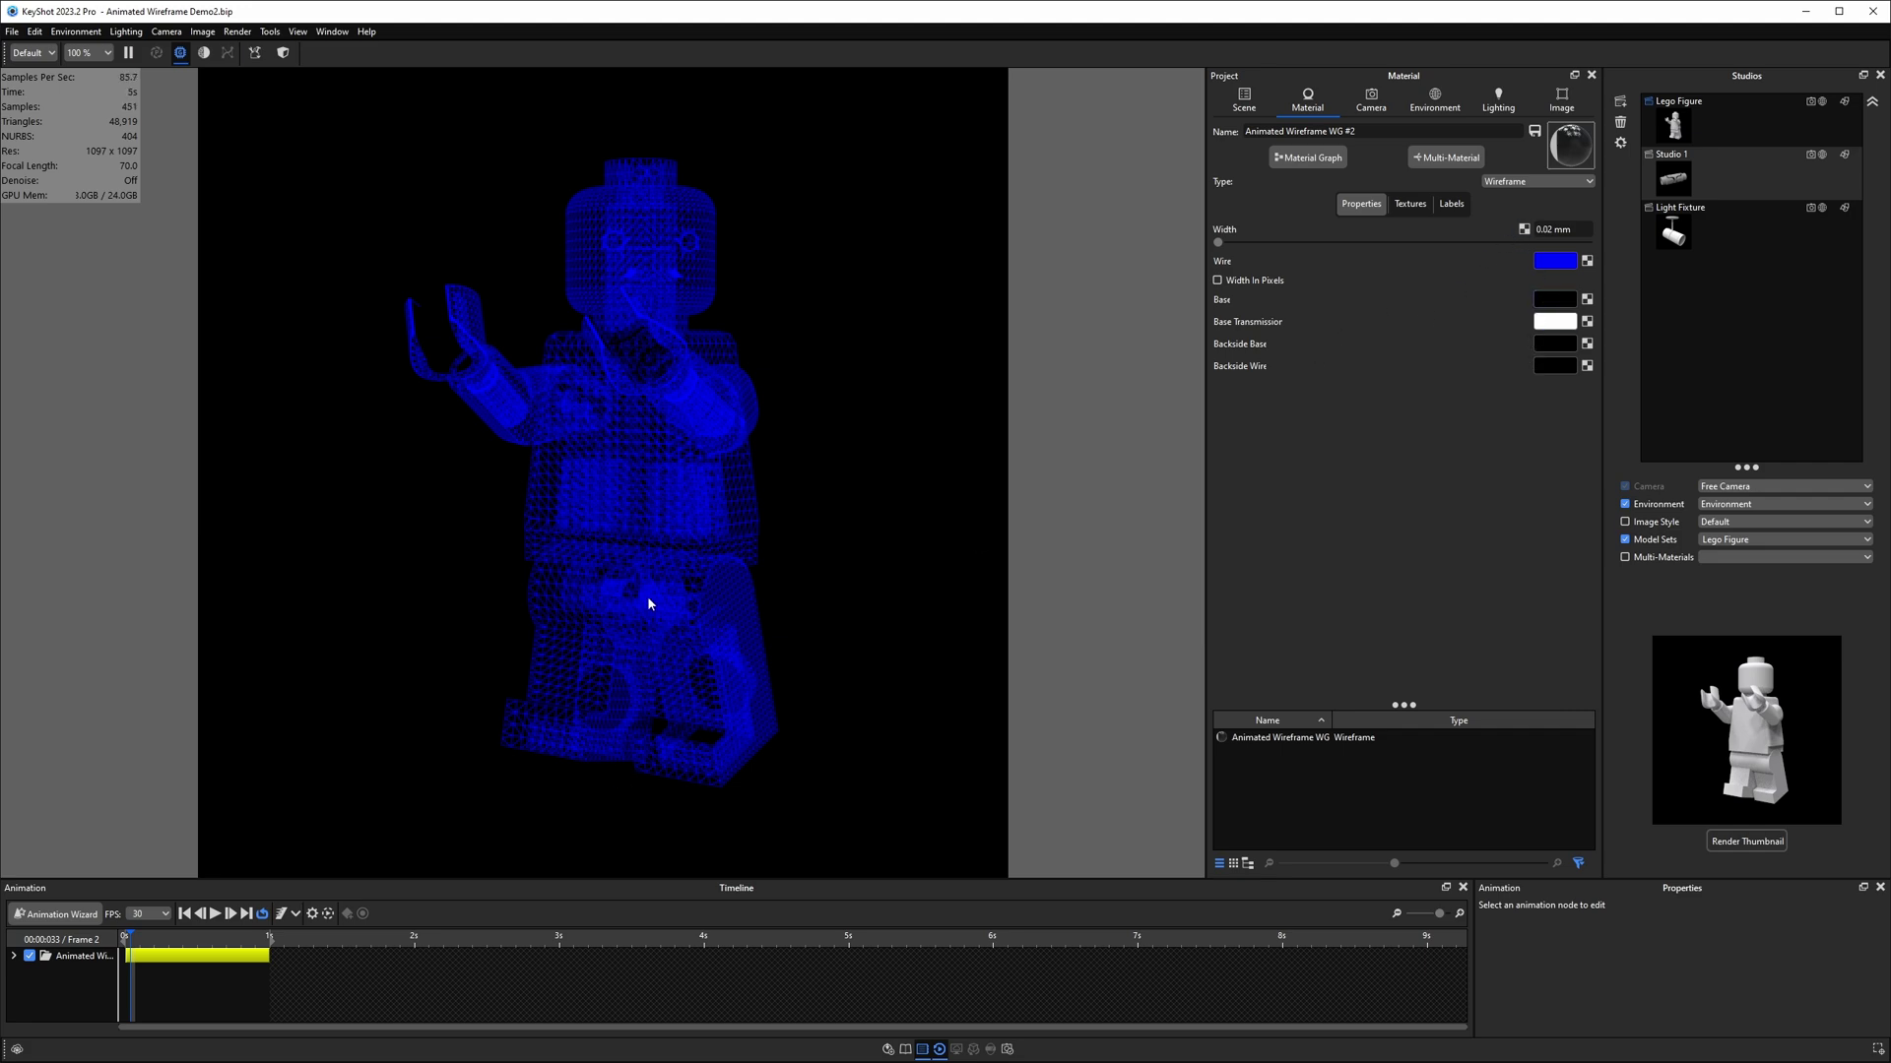
mouse_move(648, 603)
mouse_down()
mouse_move(843, 583)
mouse_move(670, 581)
mouse_up()
click(1698, 121)
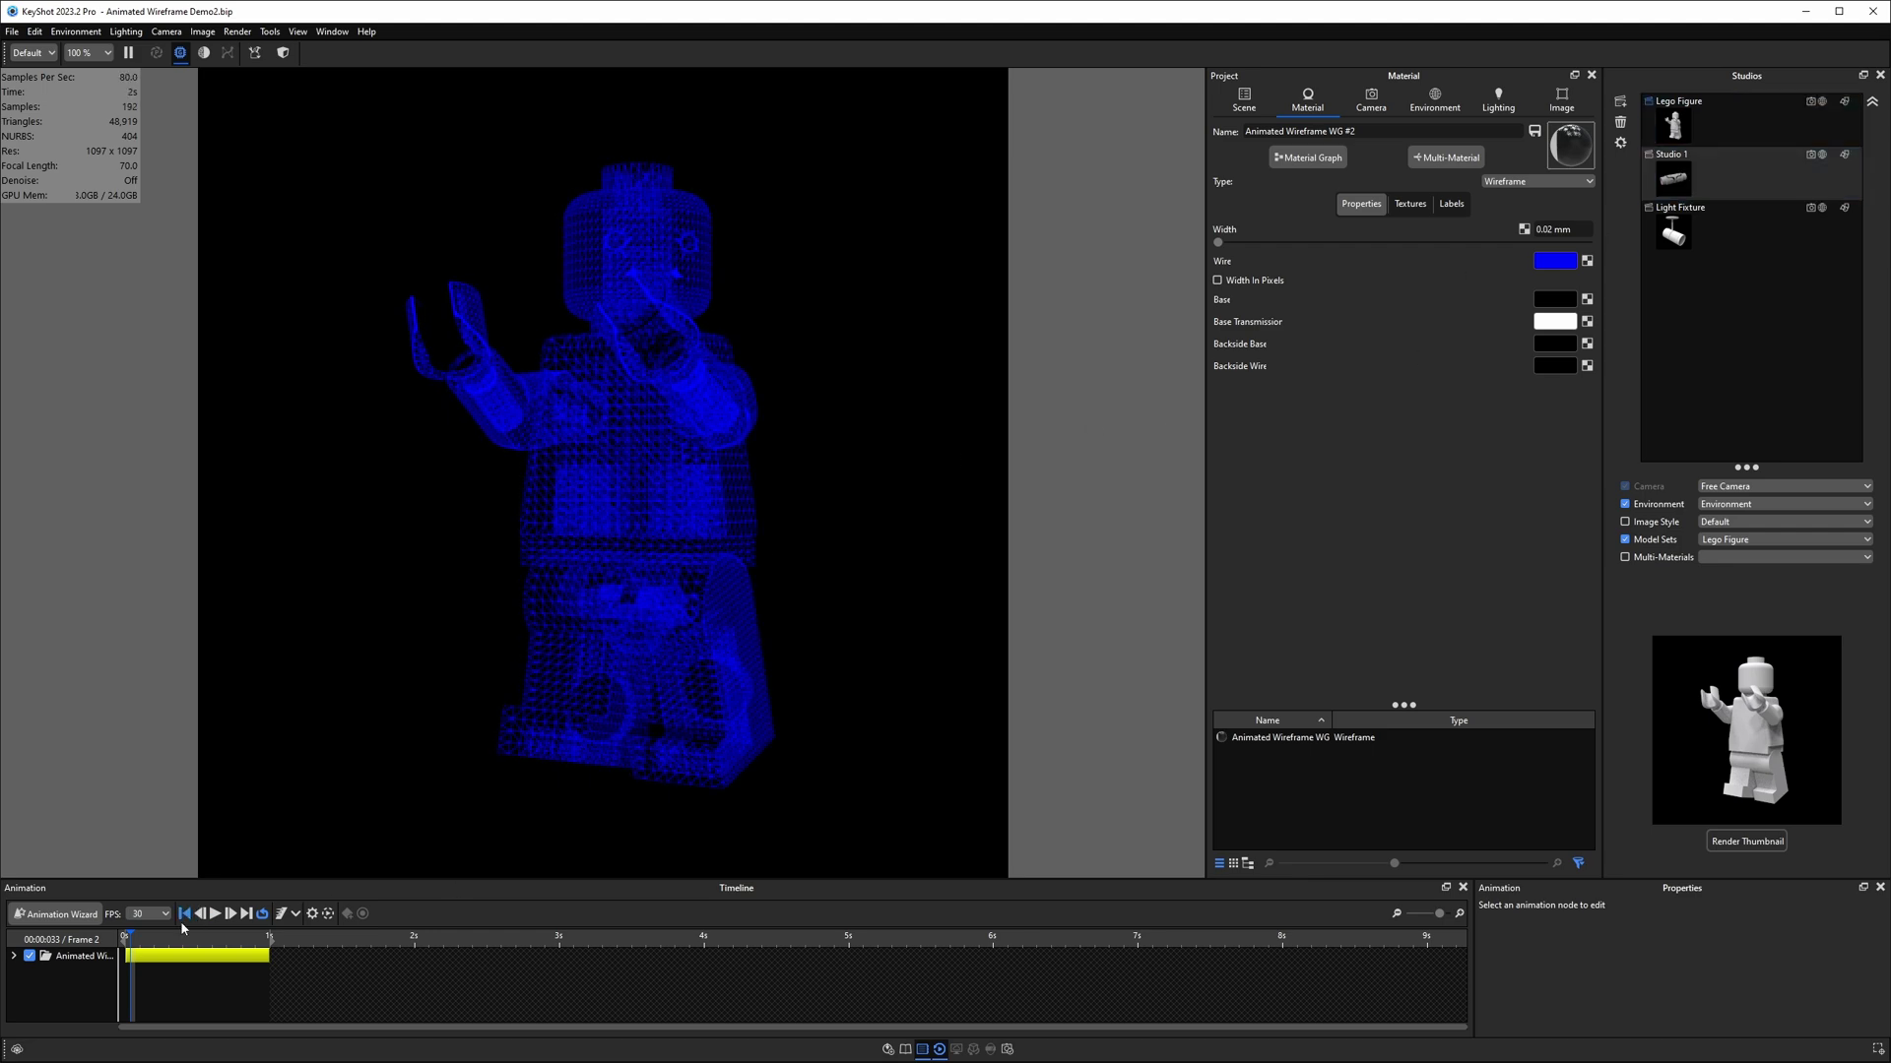
drag(154, 941, 285, 941)
drag(640, 640, 570, 642)
mouse_move(143, 945)
mouse_down()
mouse_move(239, 946)
mouse_move(132, 946)
mouse_up()
- In the figure's wireframe material graph, set the start keyframe value of the Curve Fade node to 15
click(146, 955)
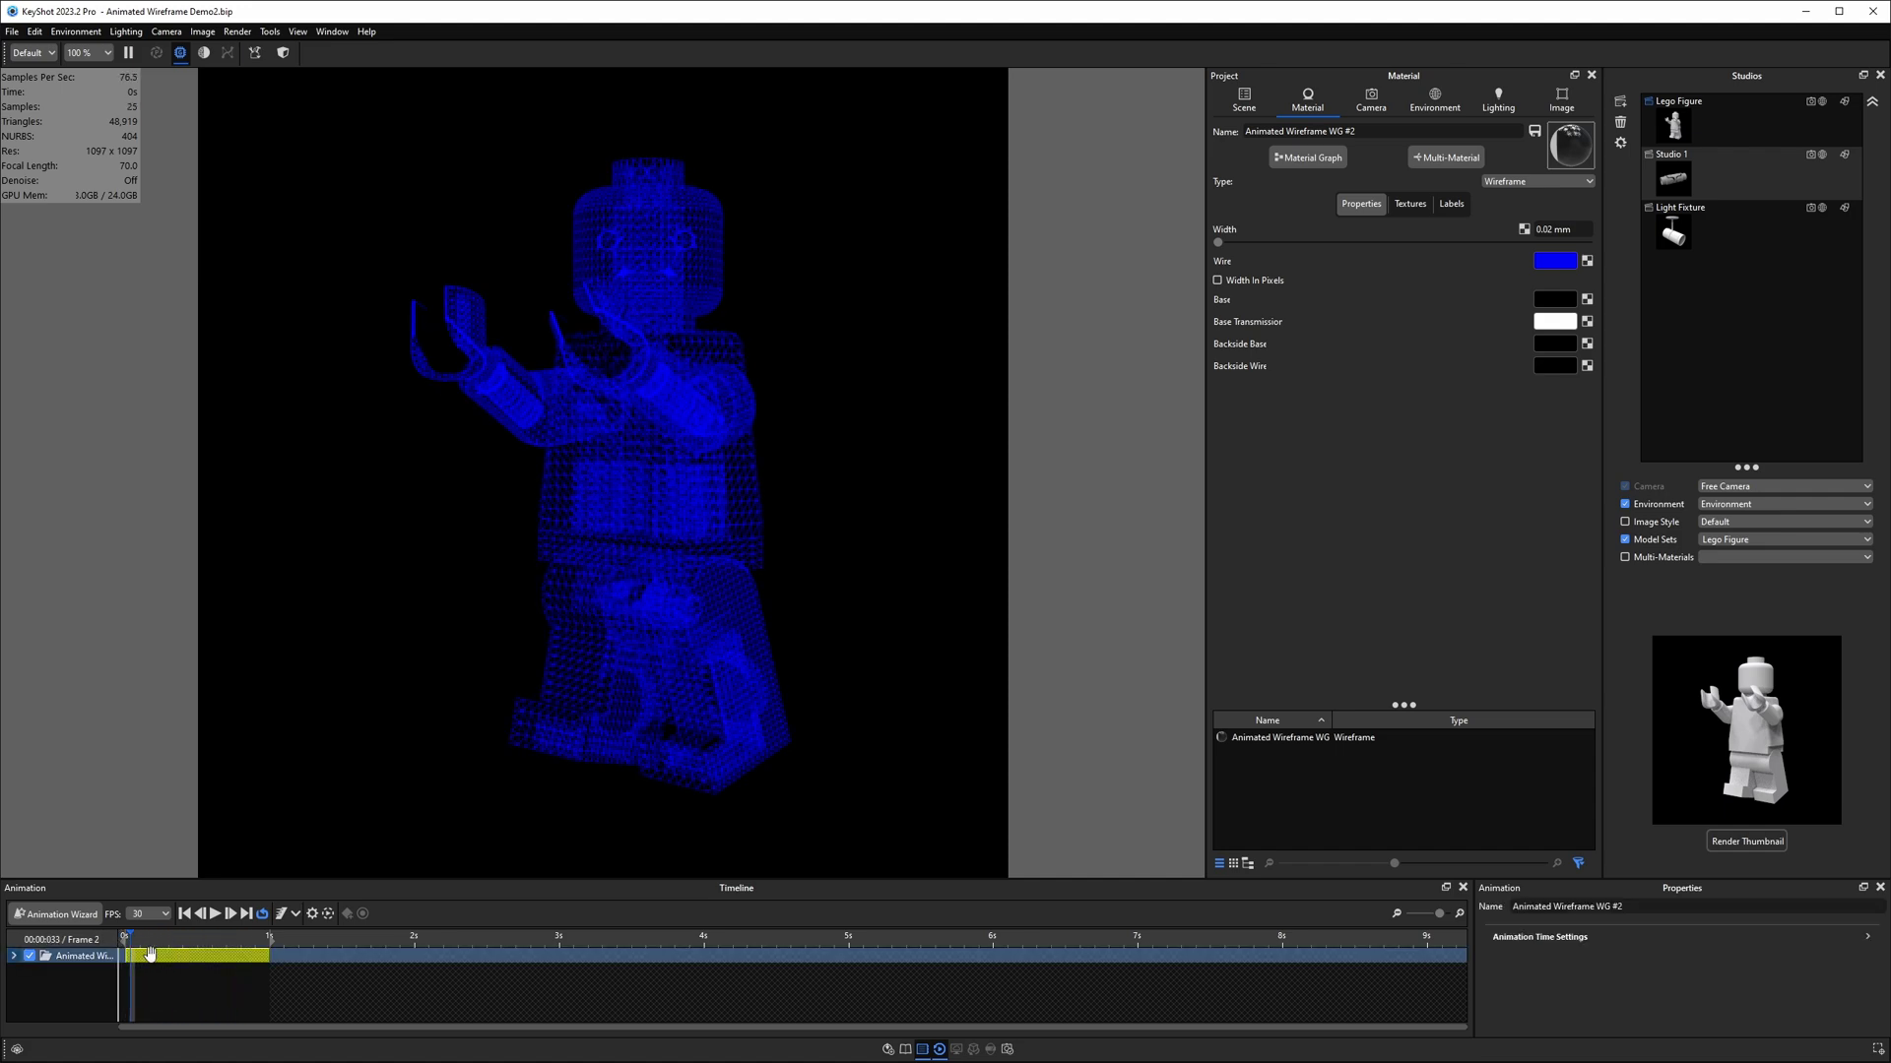
click(1308, 158)
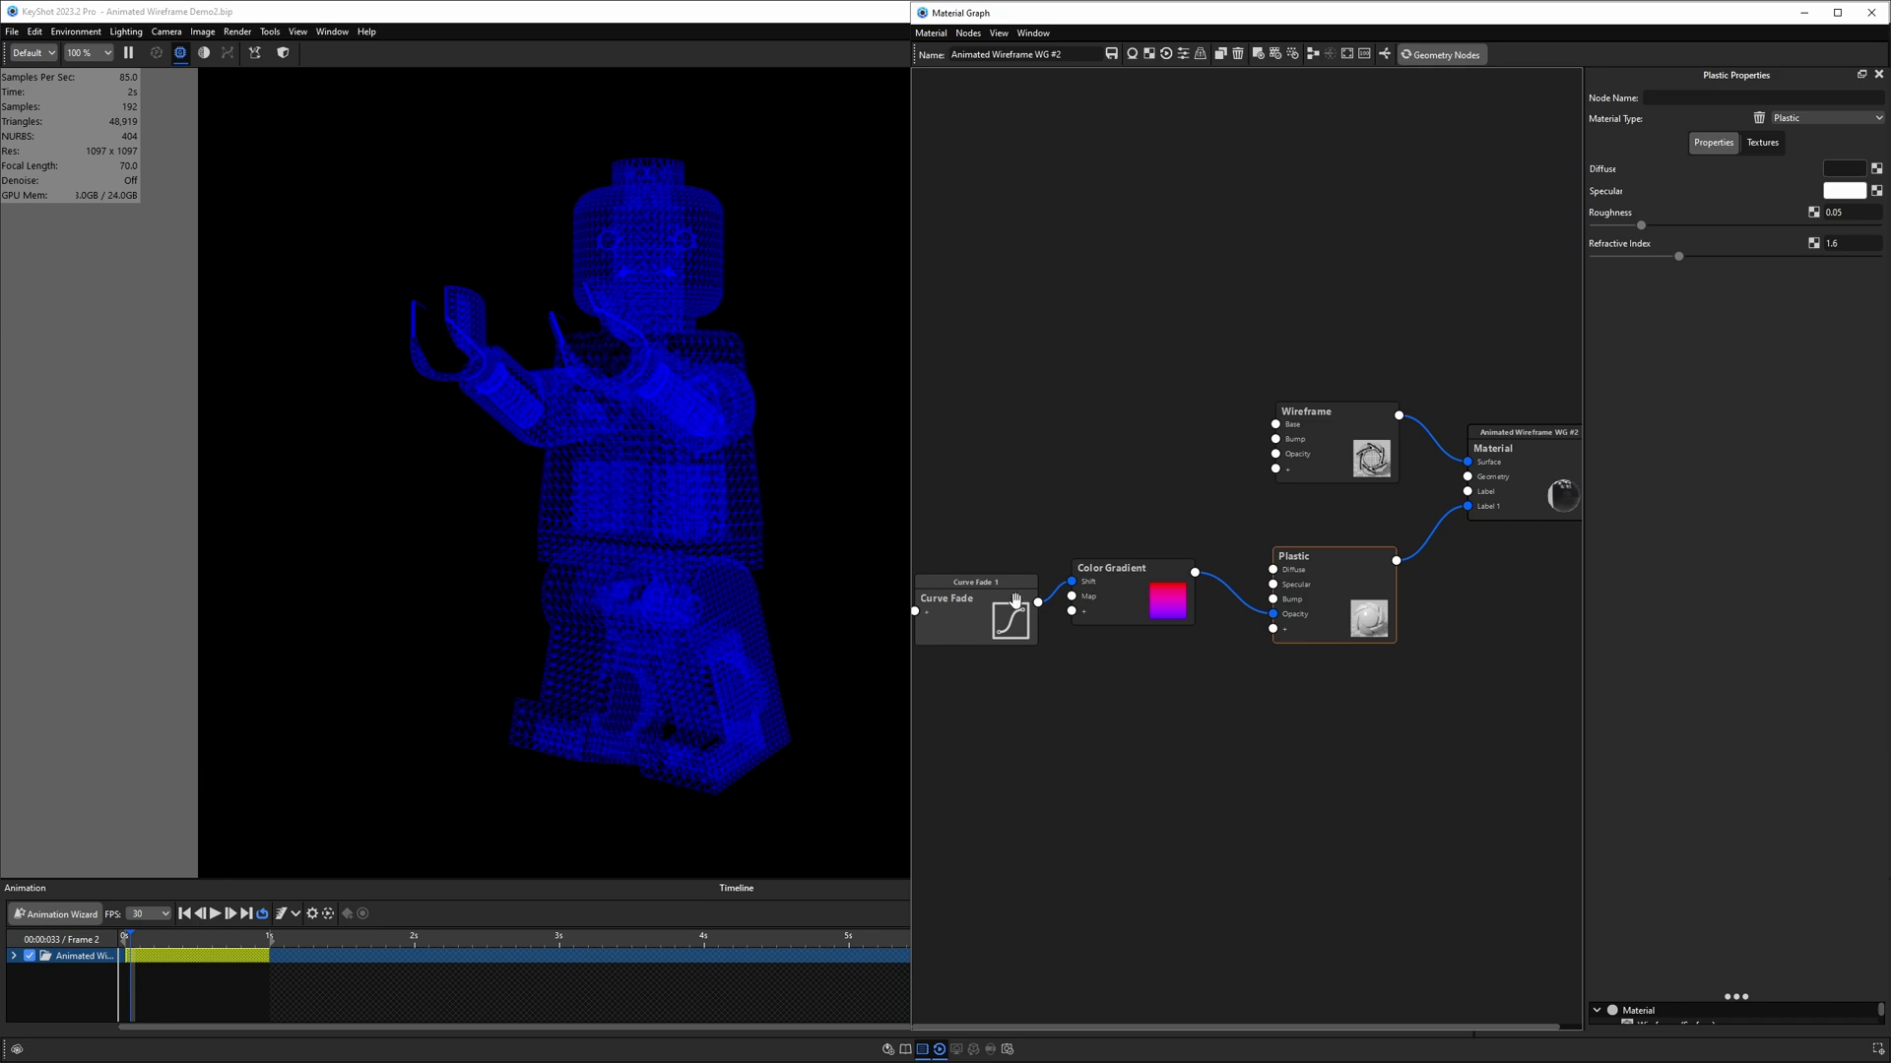
click(972, 603)
click(1870, 171)
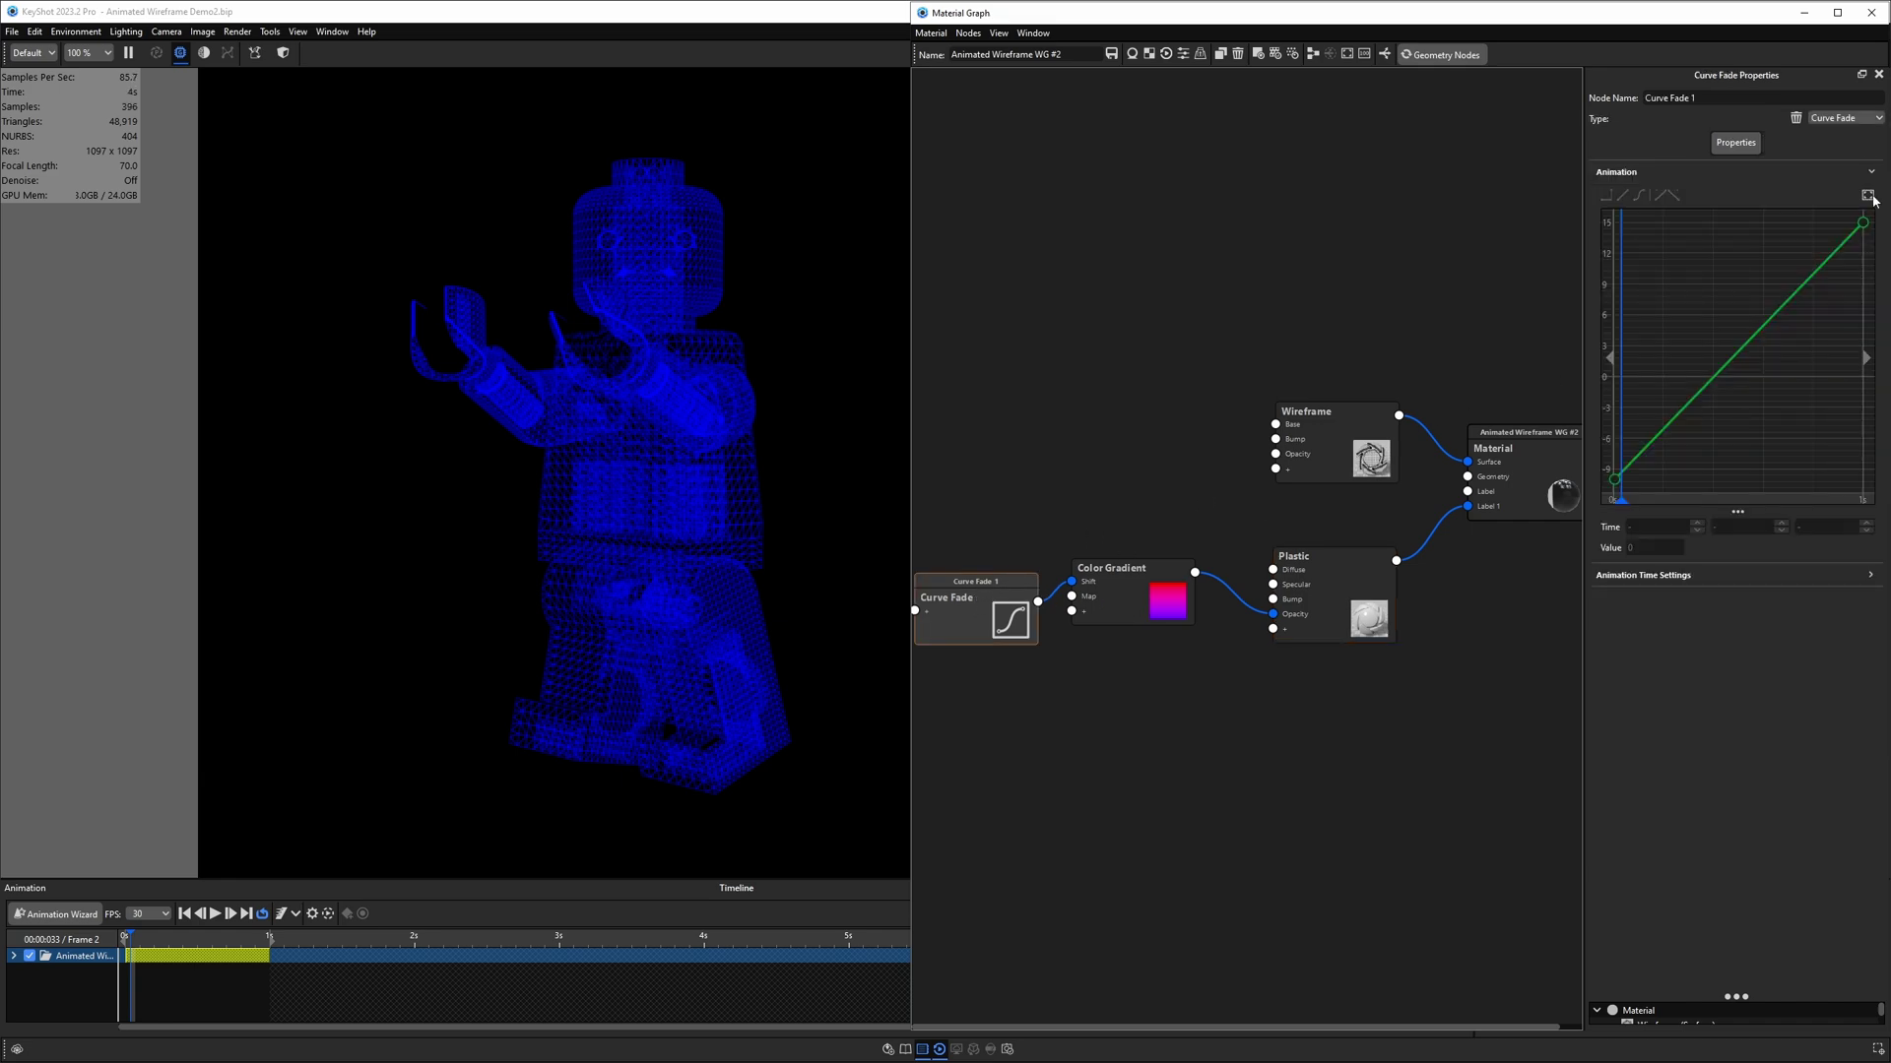
click(1863, 223)
click(1615, 480)
click(1636, 547)
text(15)
key(Return)
- Set the Curve Fade's end keyframe value to -10, check the reversed animation at frame 9 and close the material graph
click(1863, 223)
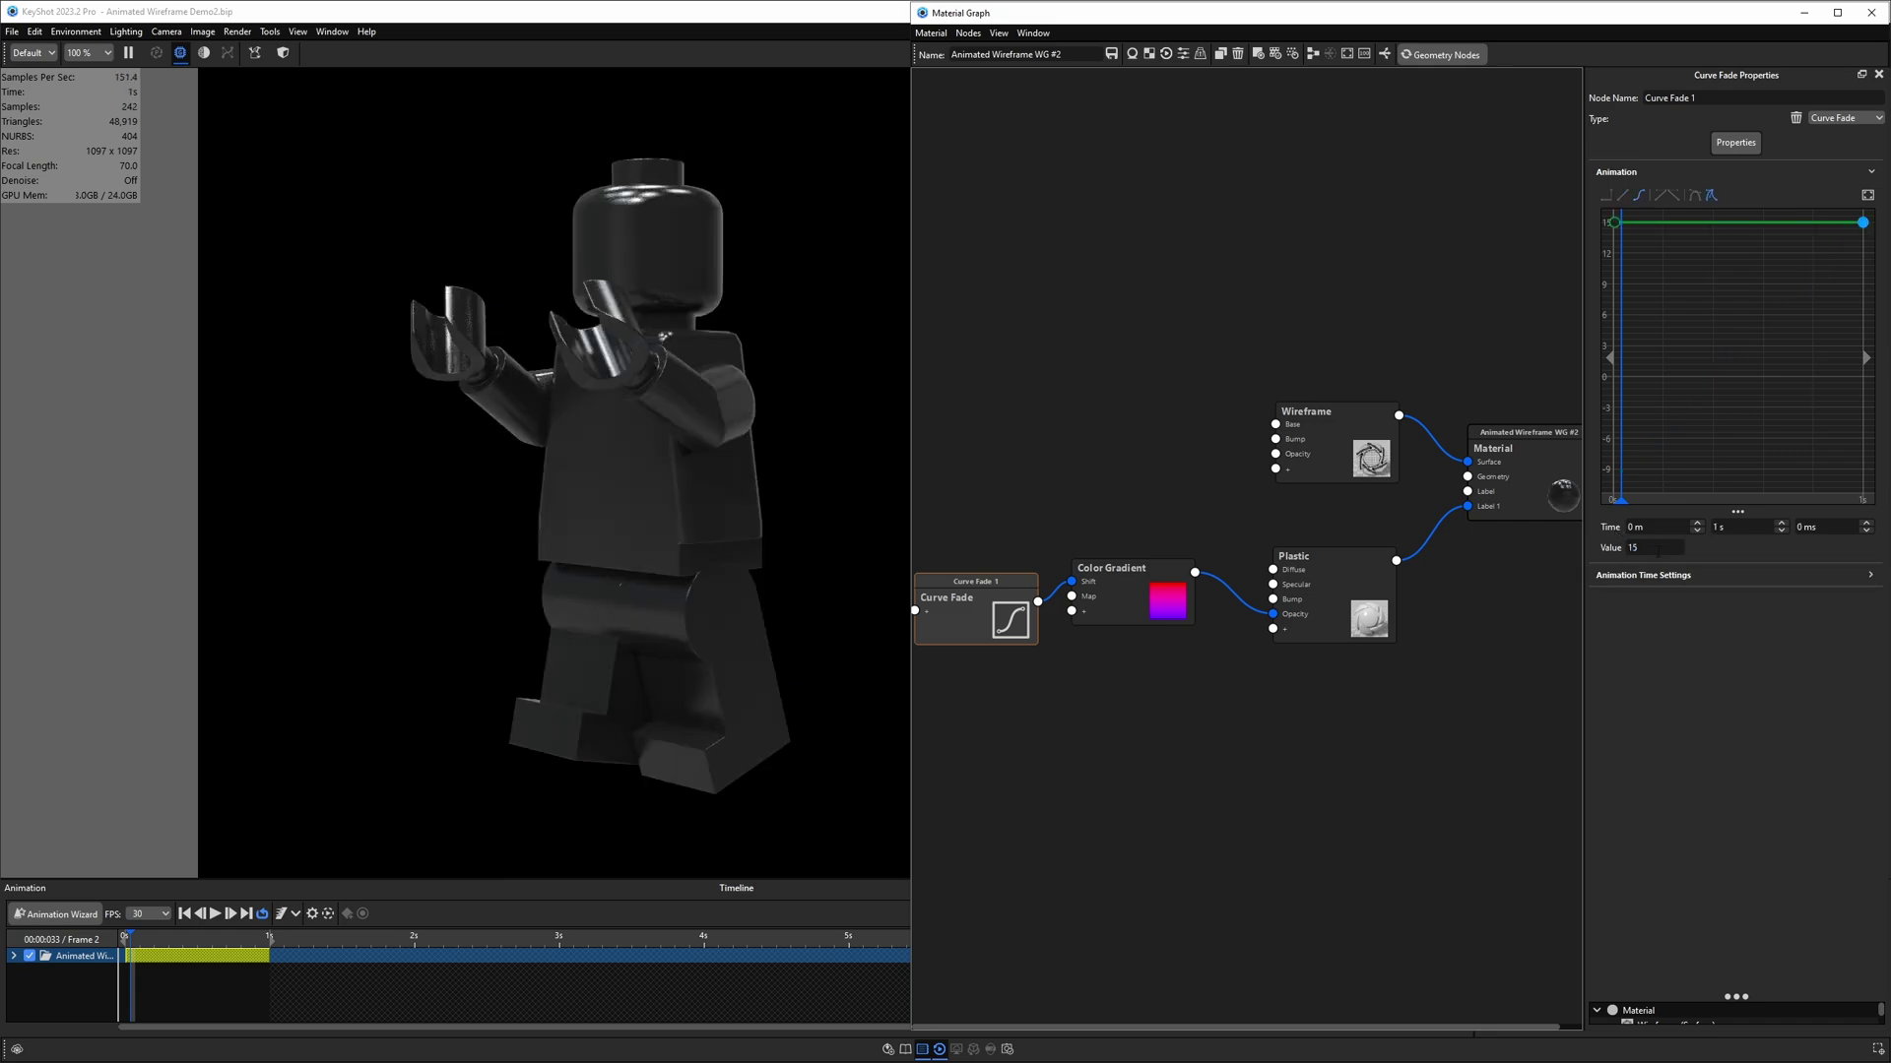
click(1625, 547)
text(-10)
key(Return)
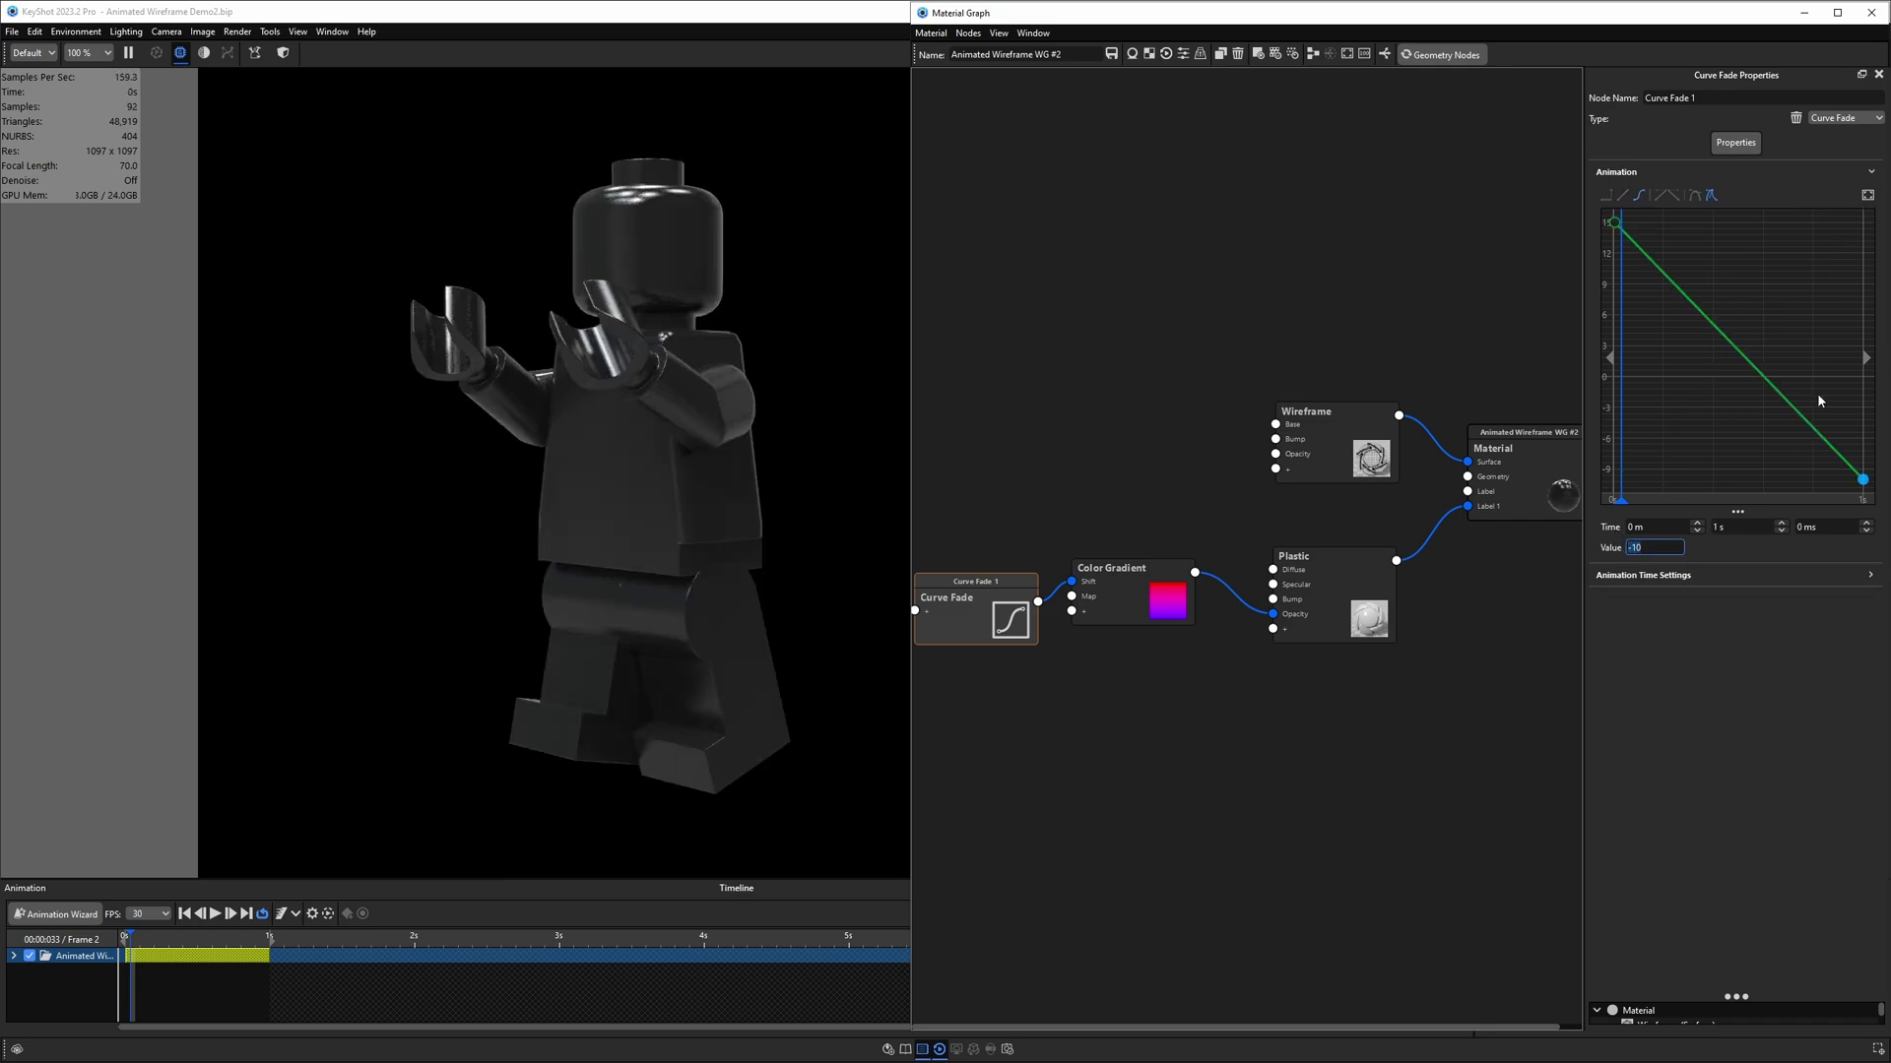
drag(126, 940, 165, 943)
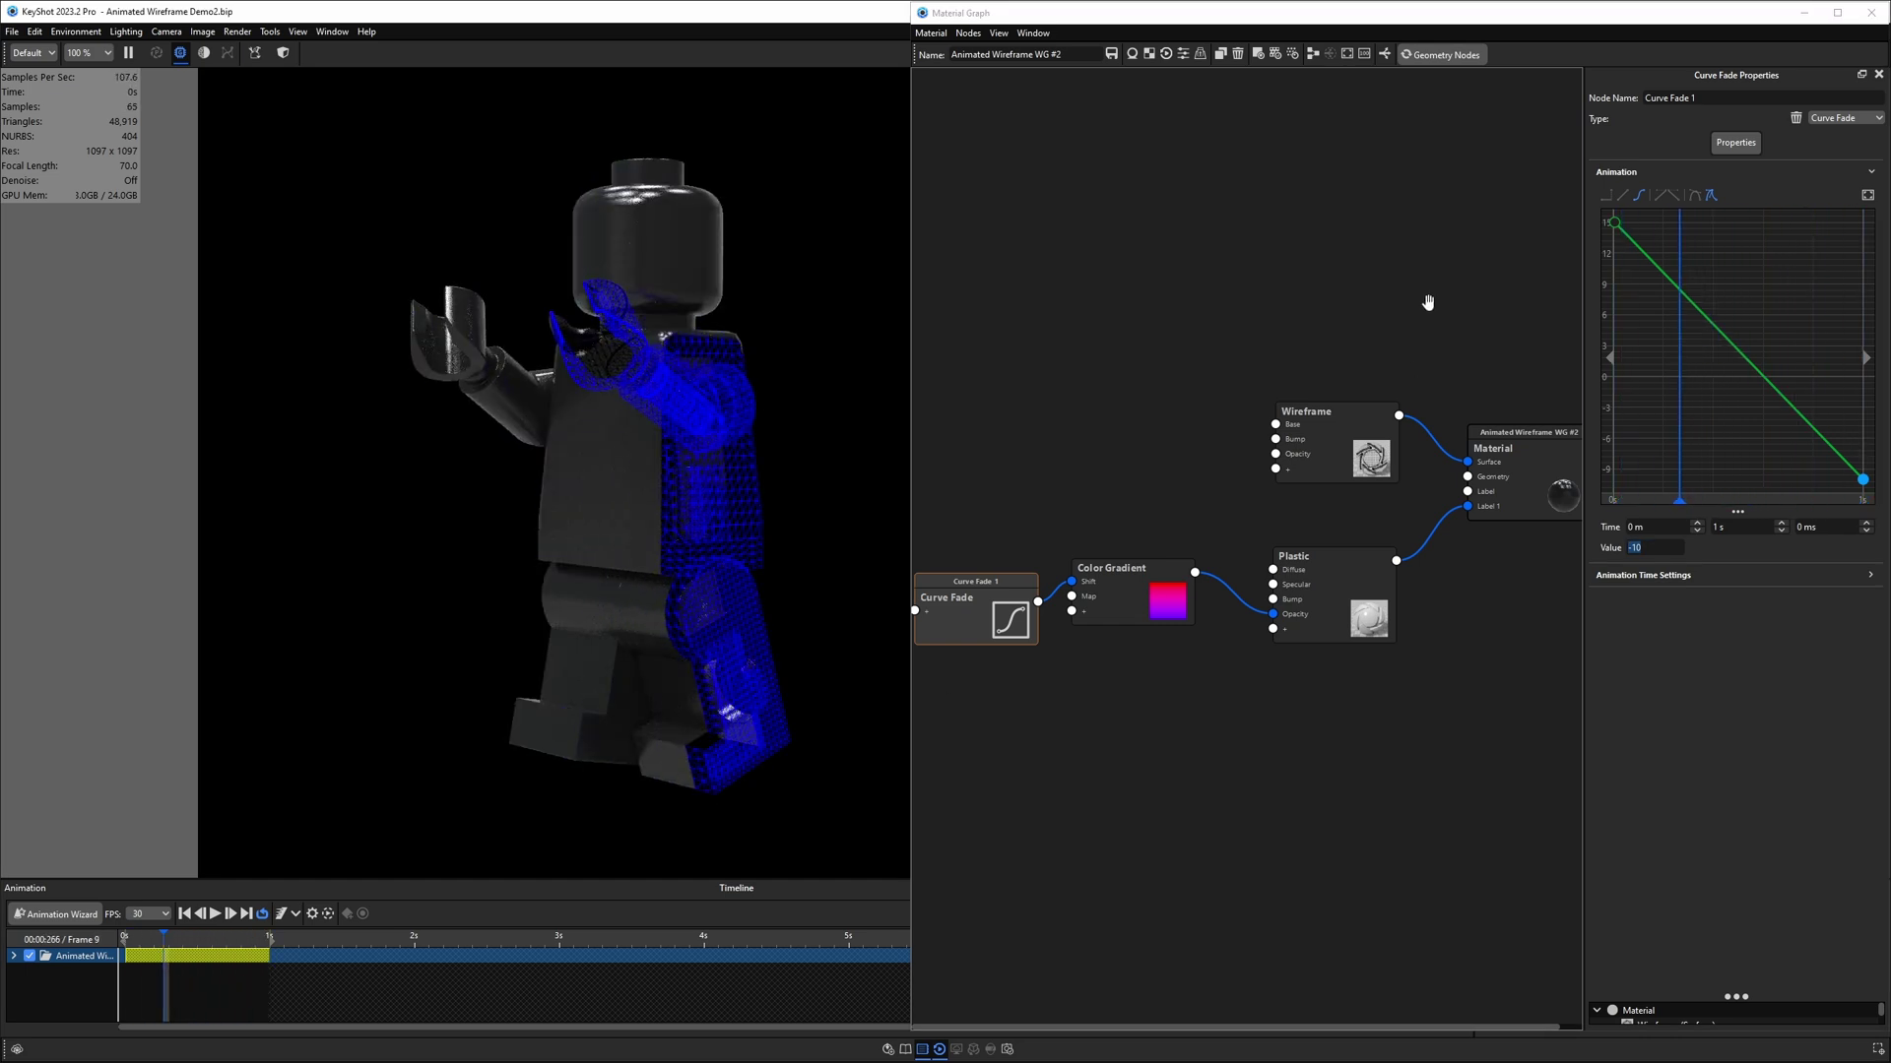
click(1871, 13)
- Switch to the ball joint studio and apply the Animated Wireframe WG library material to the joint without linking it to the existing one
click(1684, 179)
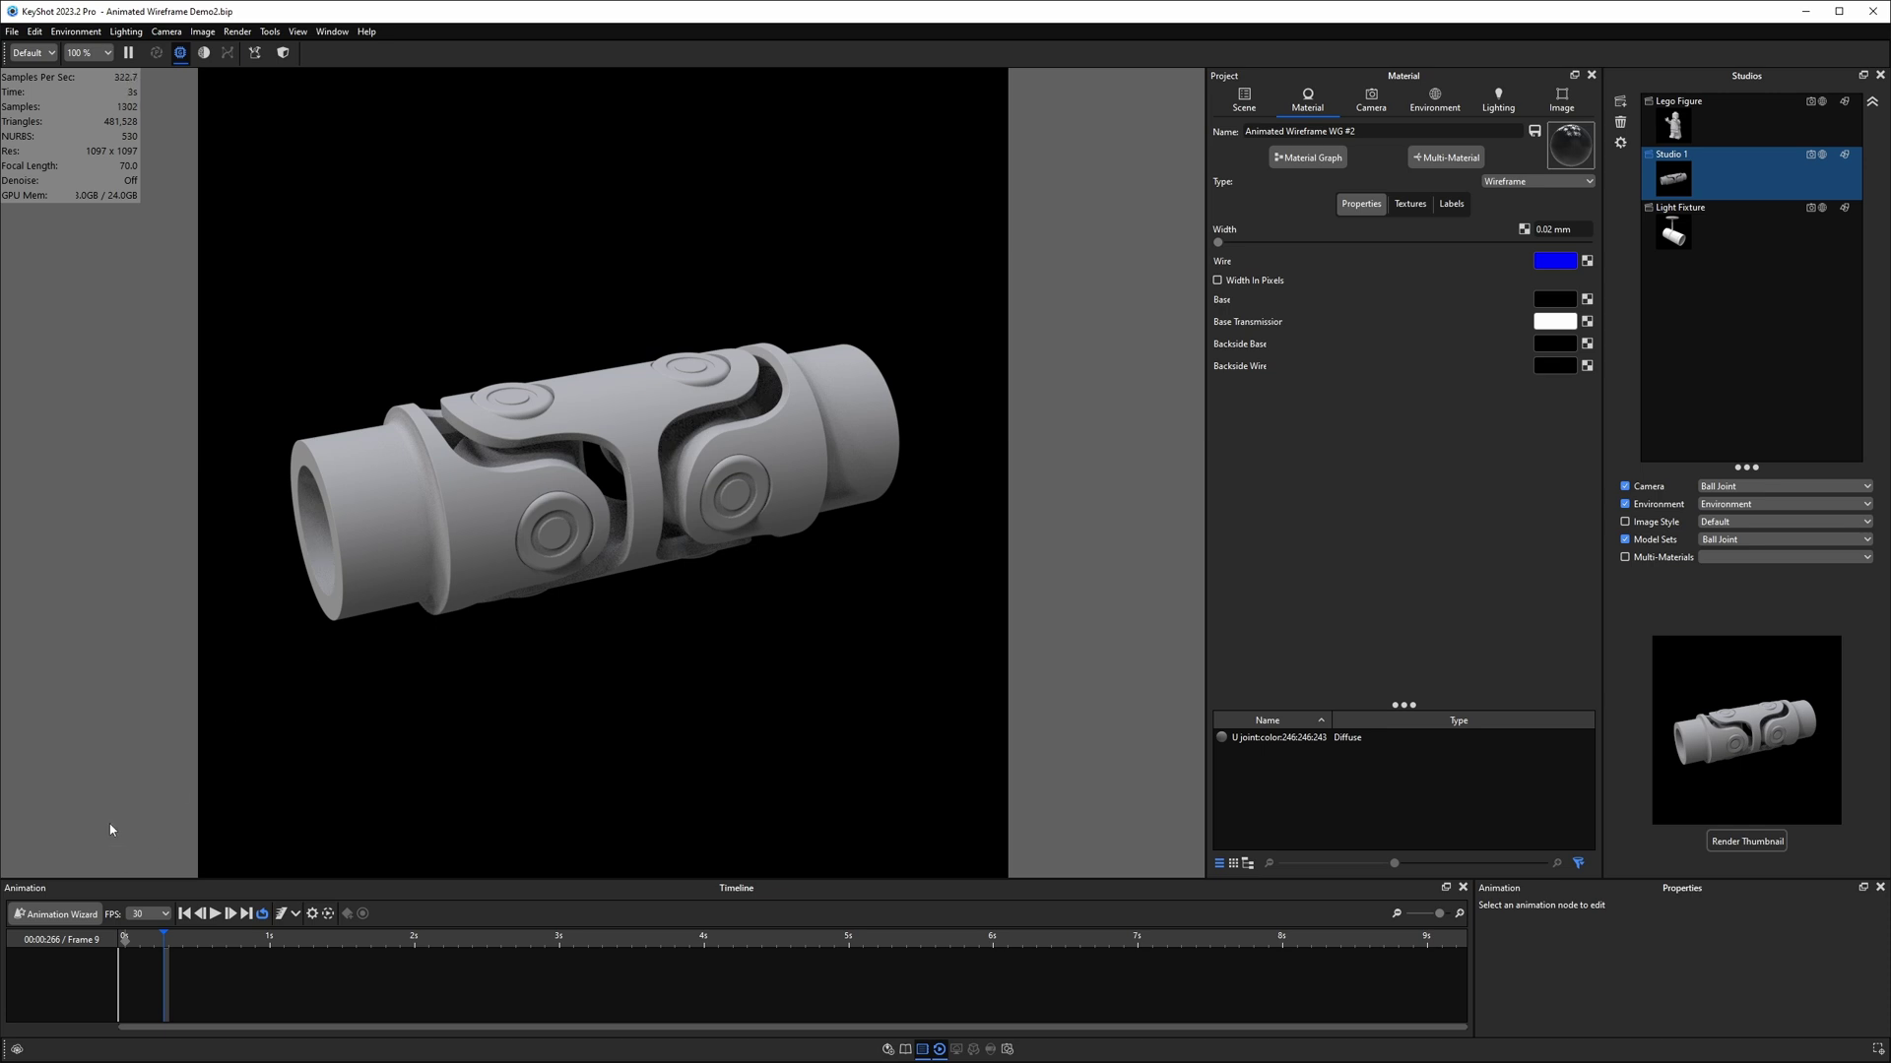
key(m)
drag(54, 438, 516, 451)
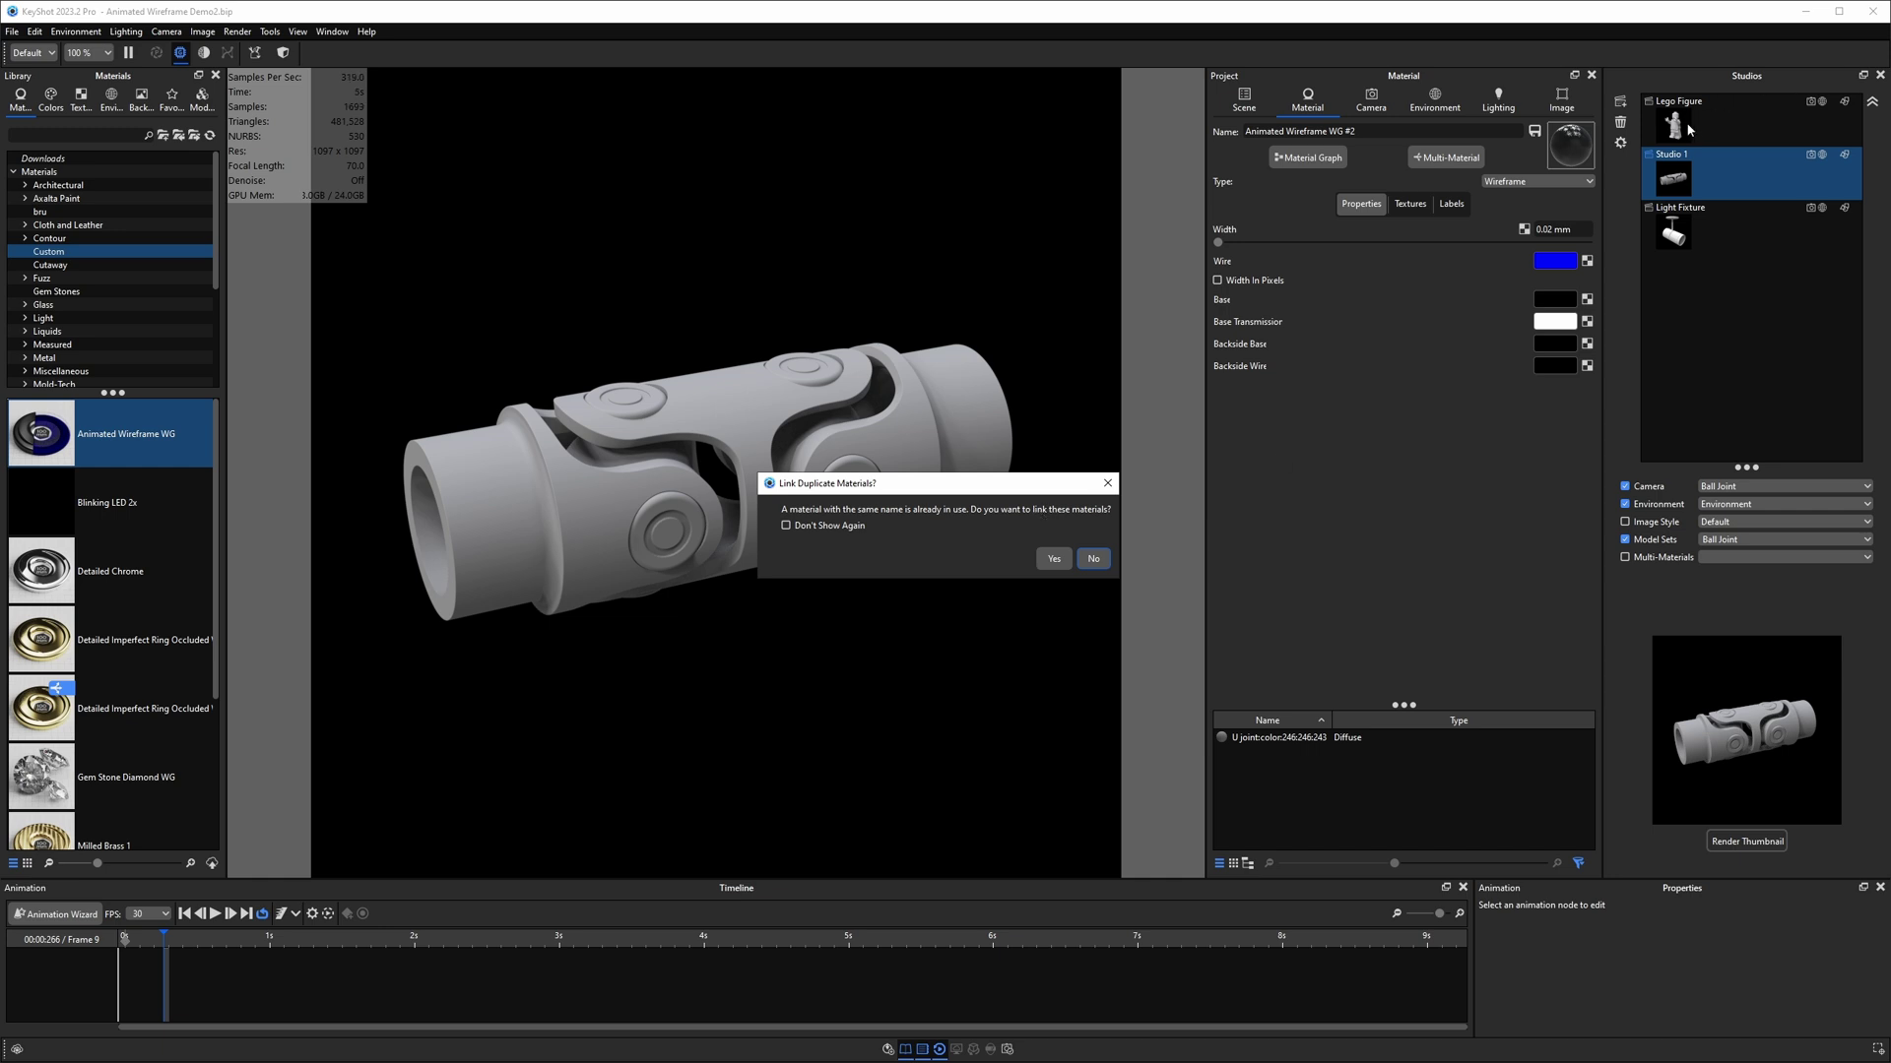
click(1092, 559)
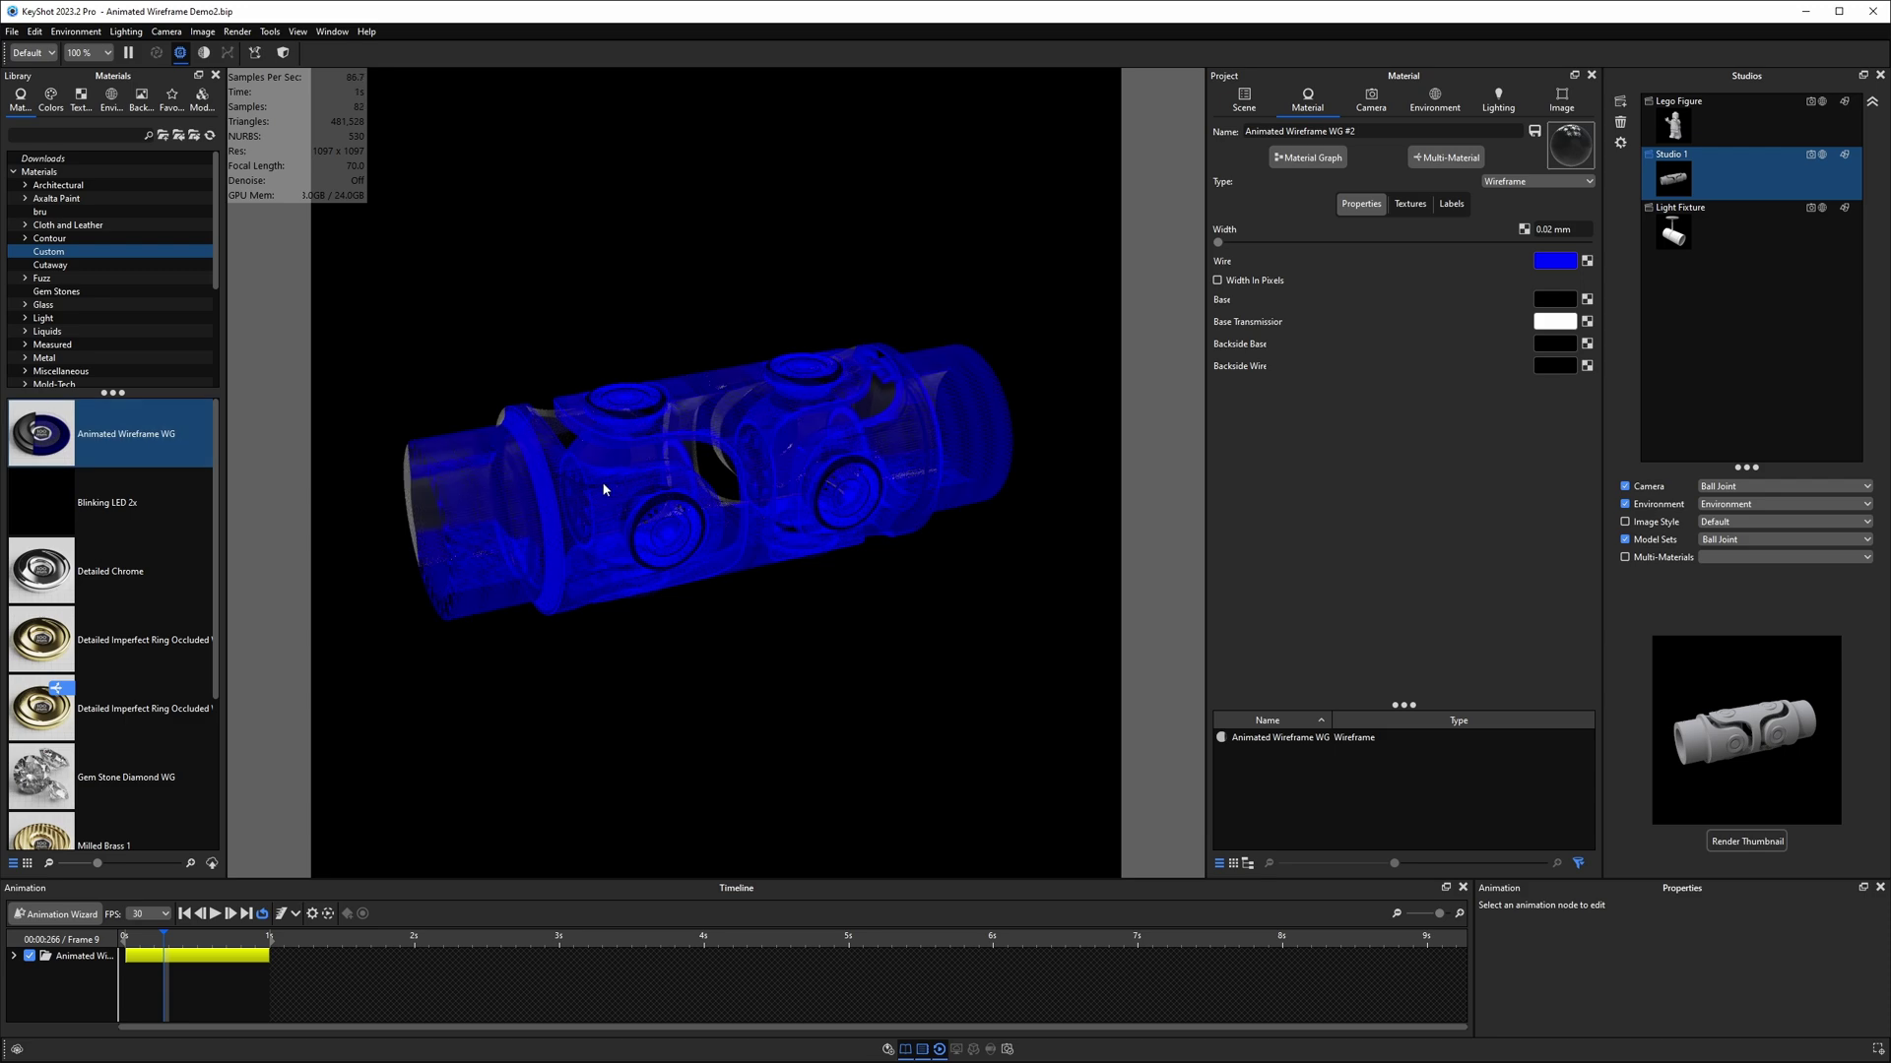
click(216, 76)
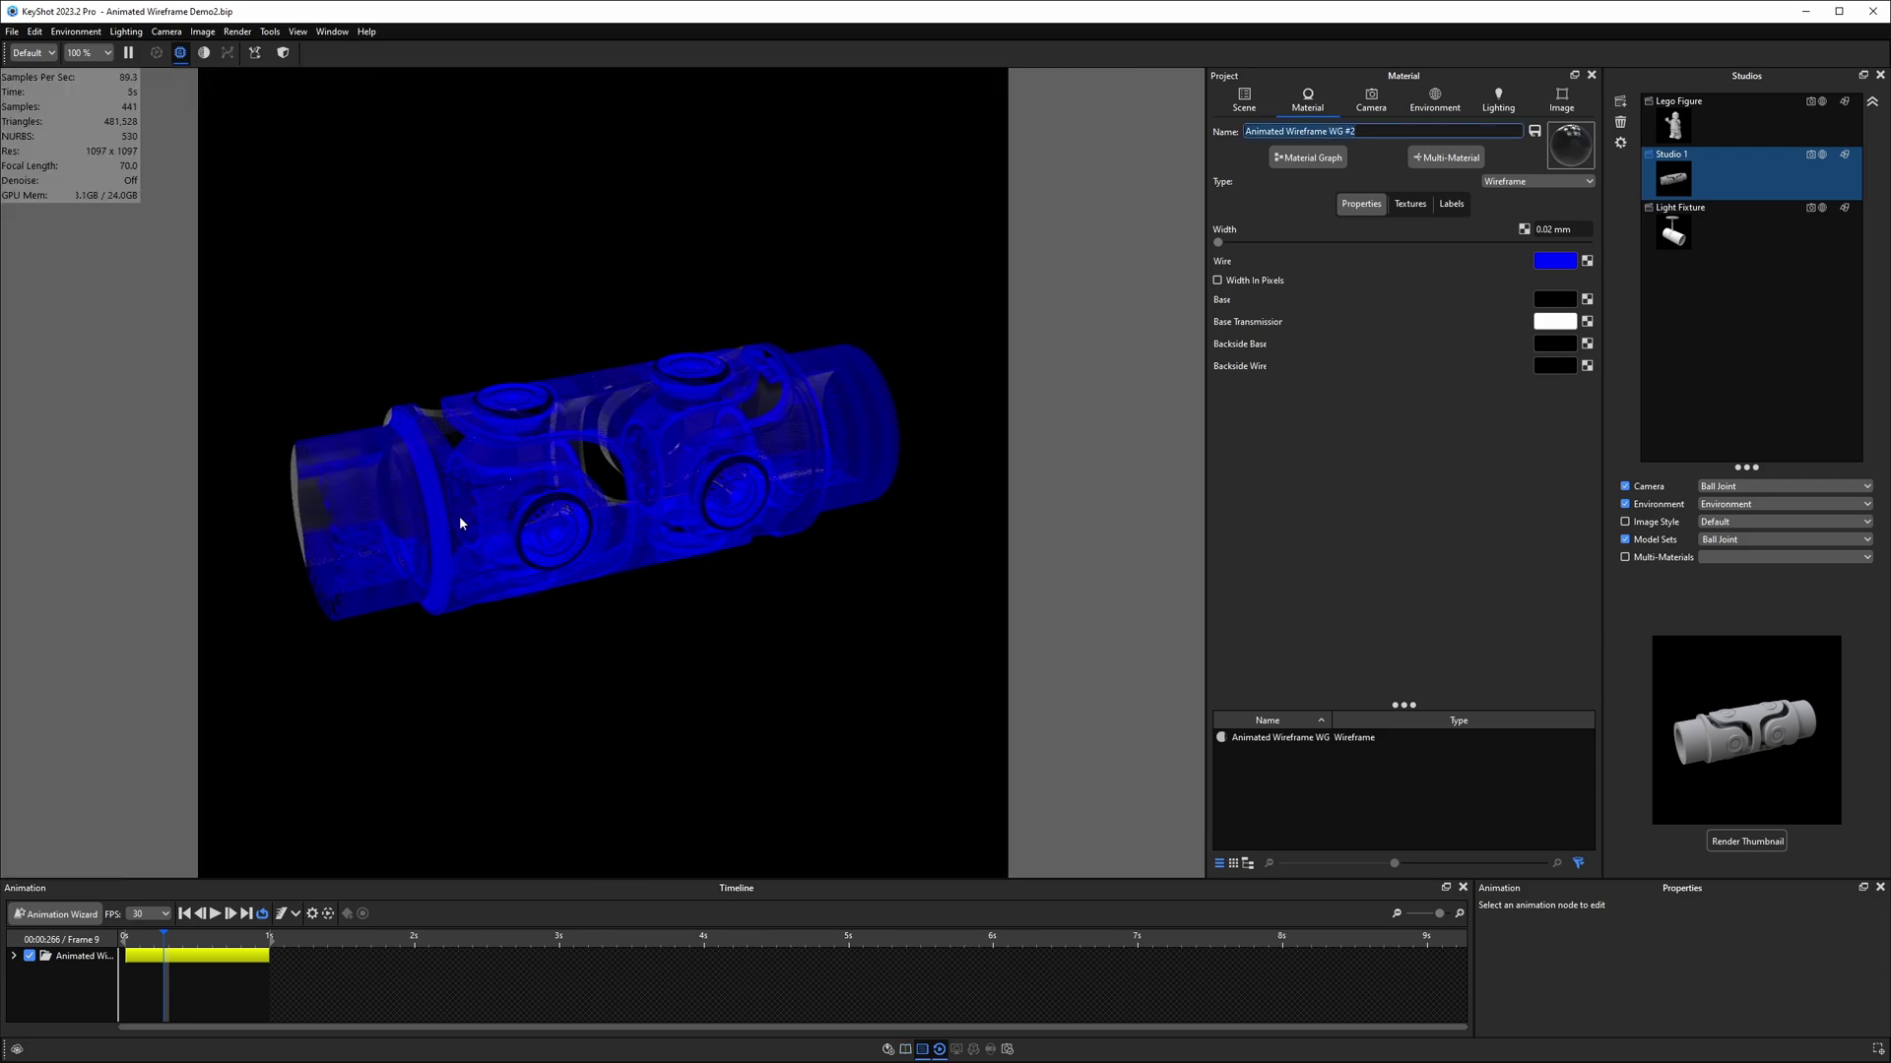
- At frame 12 of the animation, open the joint's wireframe material graph and preview only its Color Gradient node
drag(370, 762, 778, 488)
drag(134, 936, 180, 933)
drag(583, 691, 748, 639)
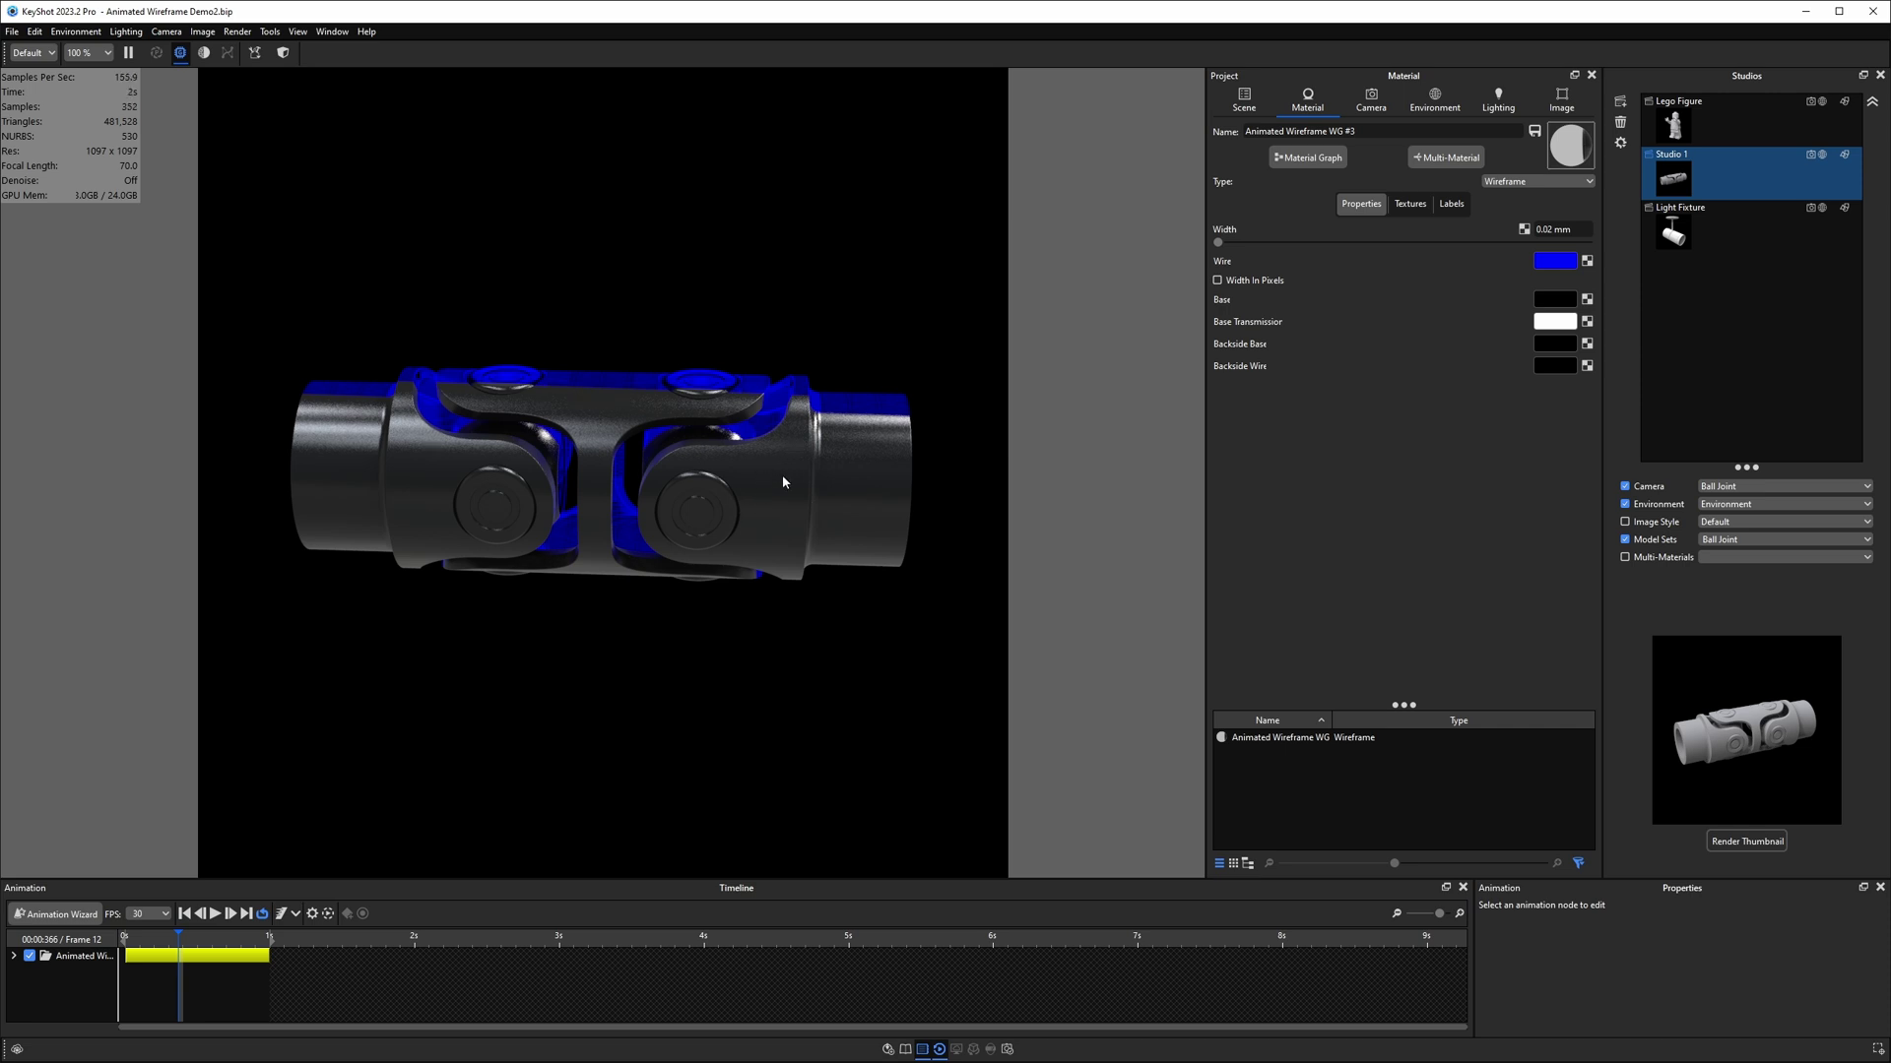
click(1316, 157)
drag(654, 621, 1181, 632)
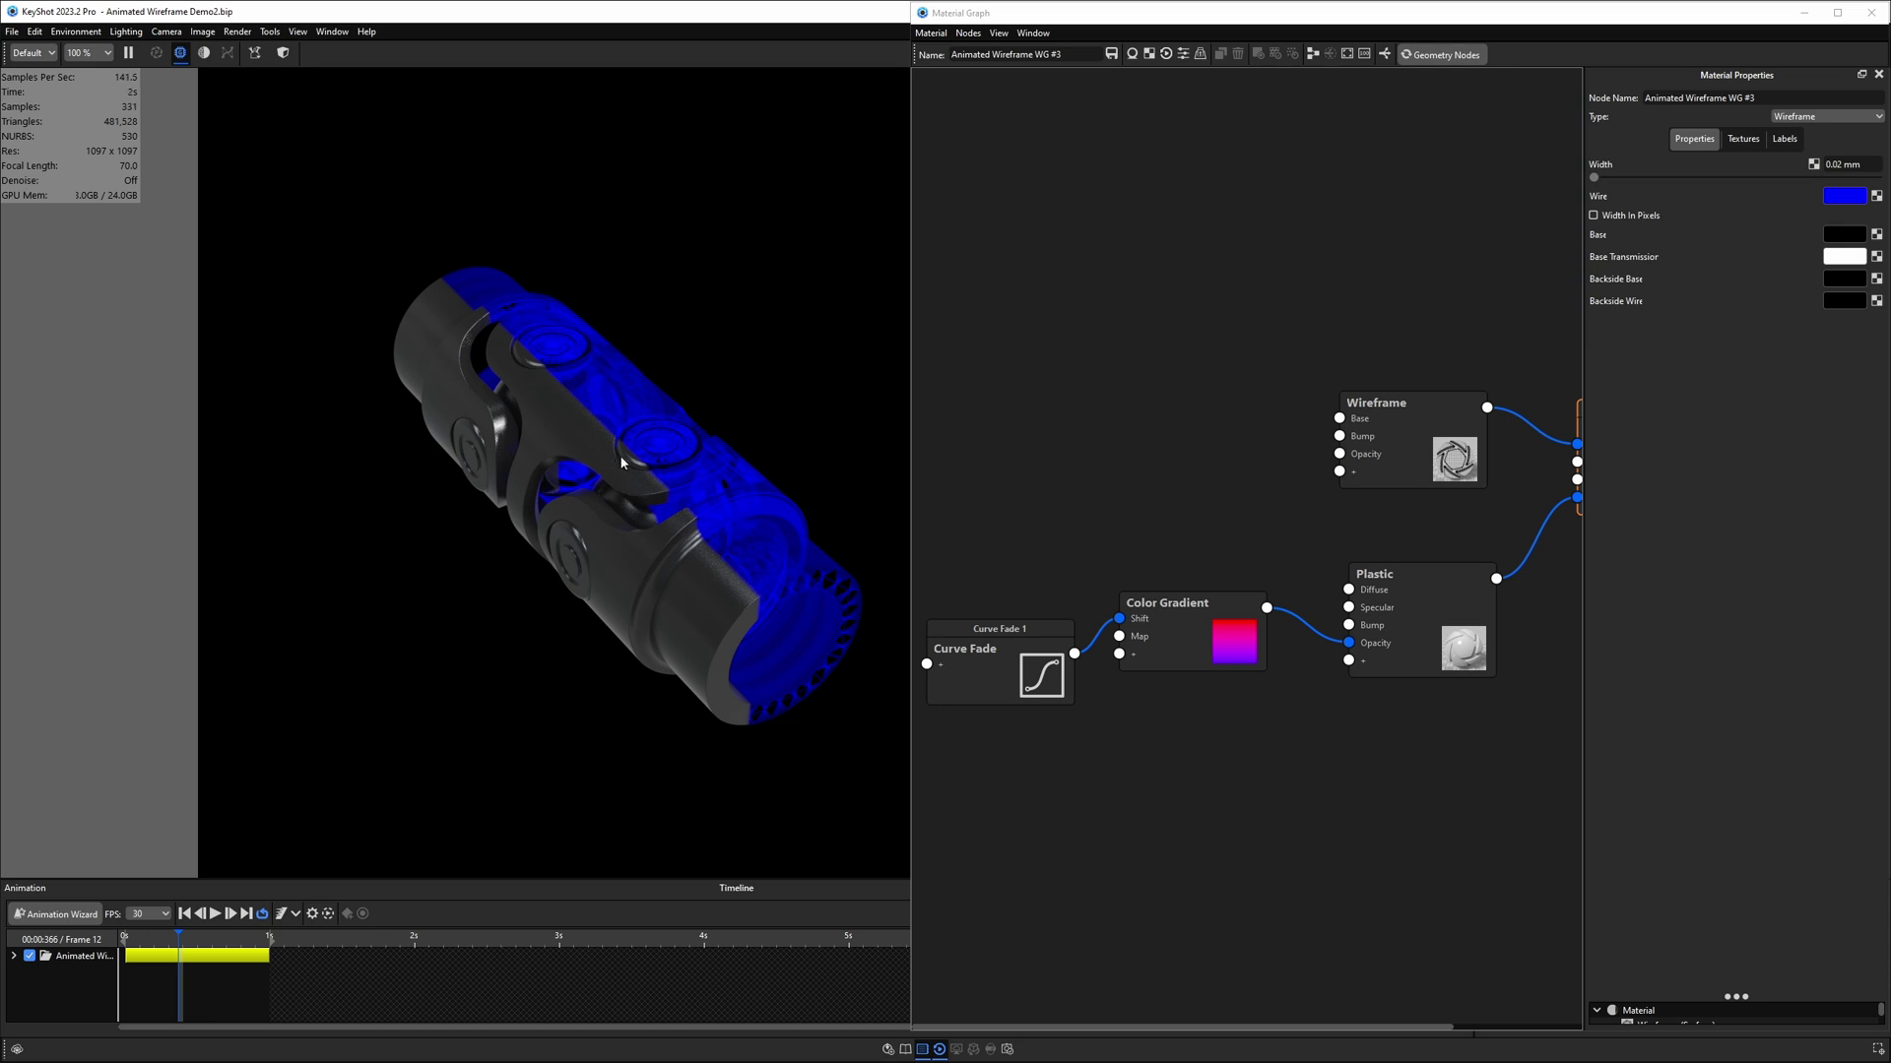
click(1192, 610)
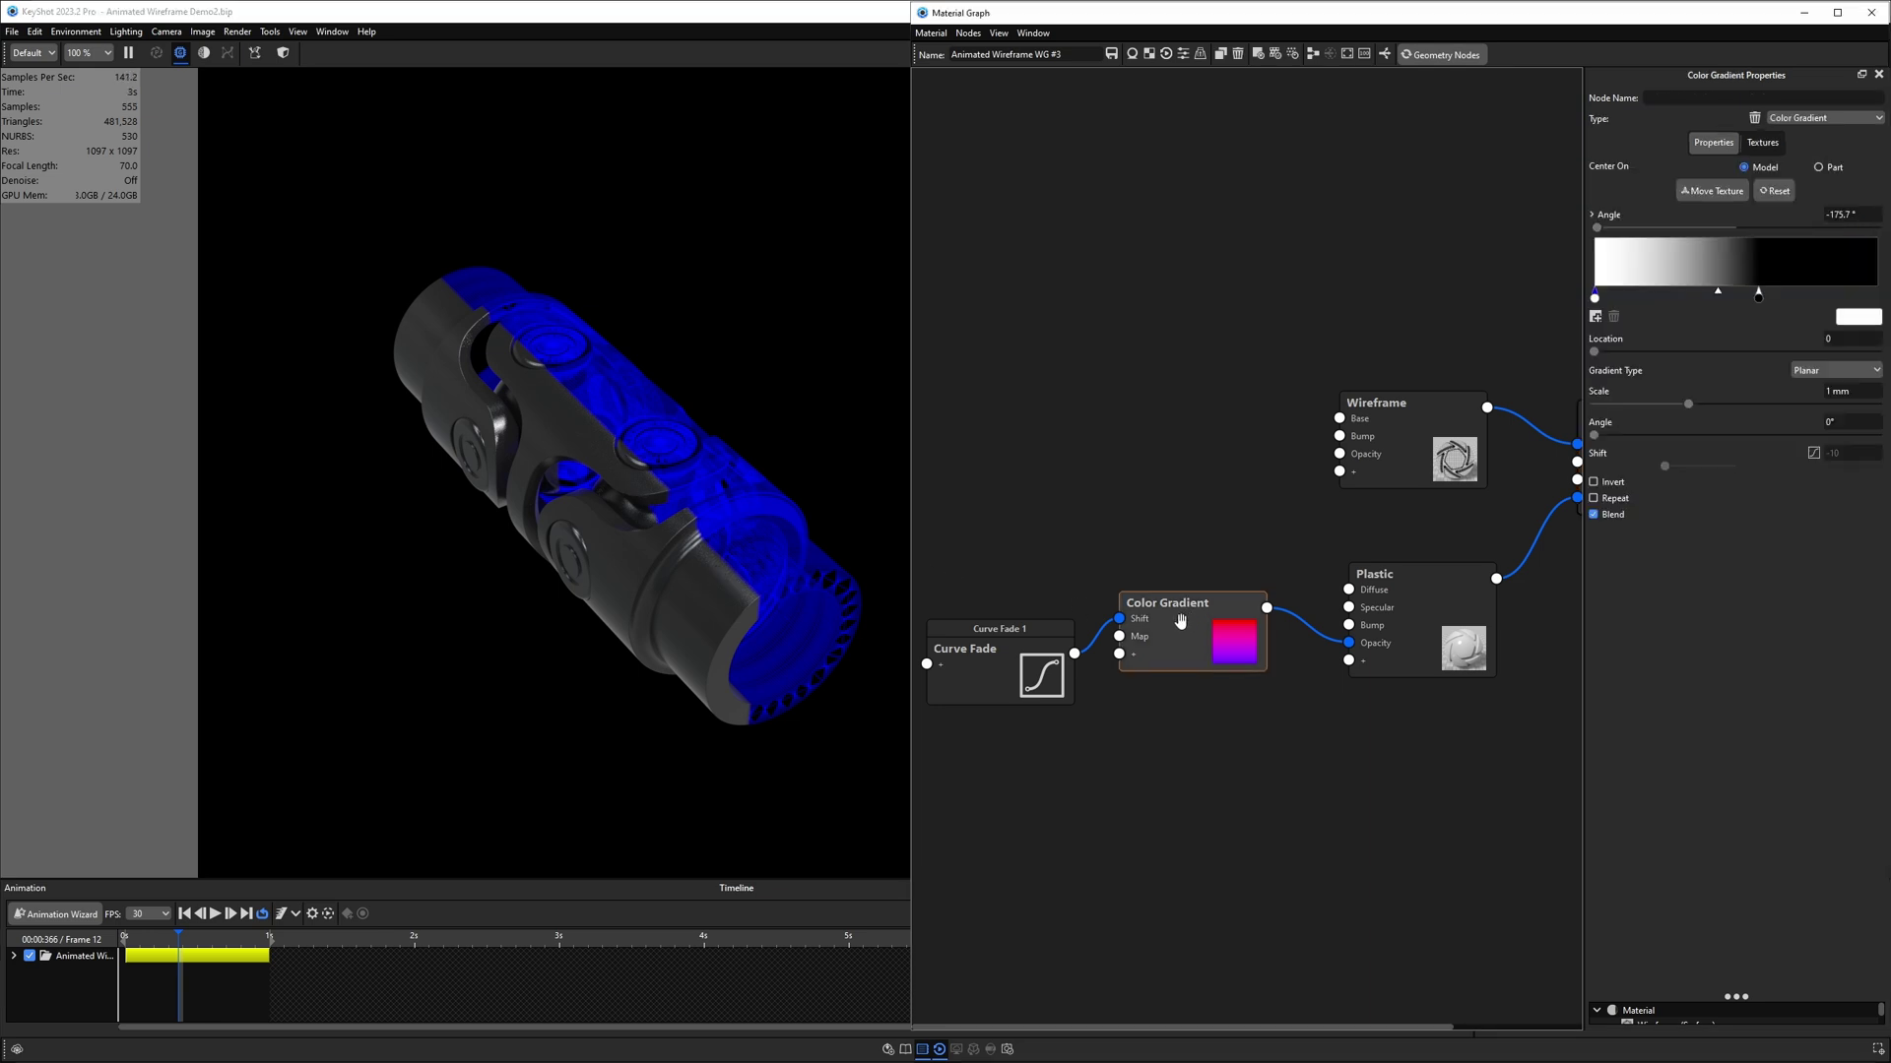
key(c)
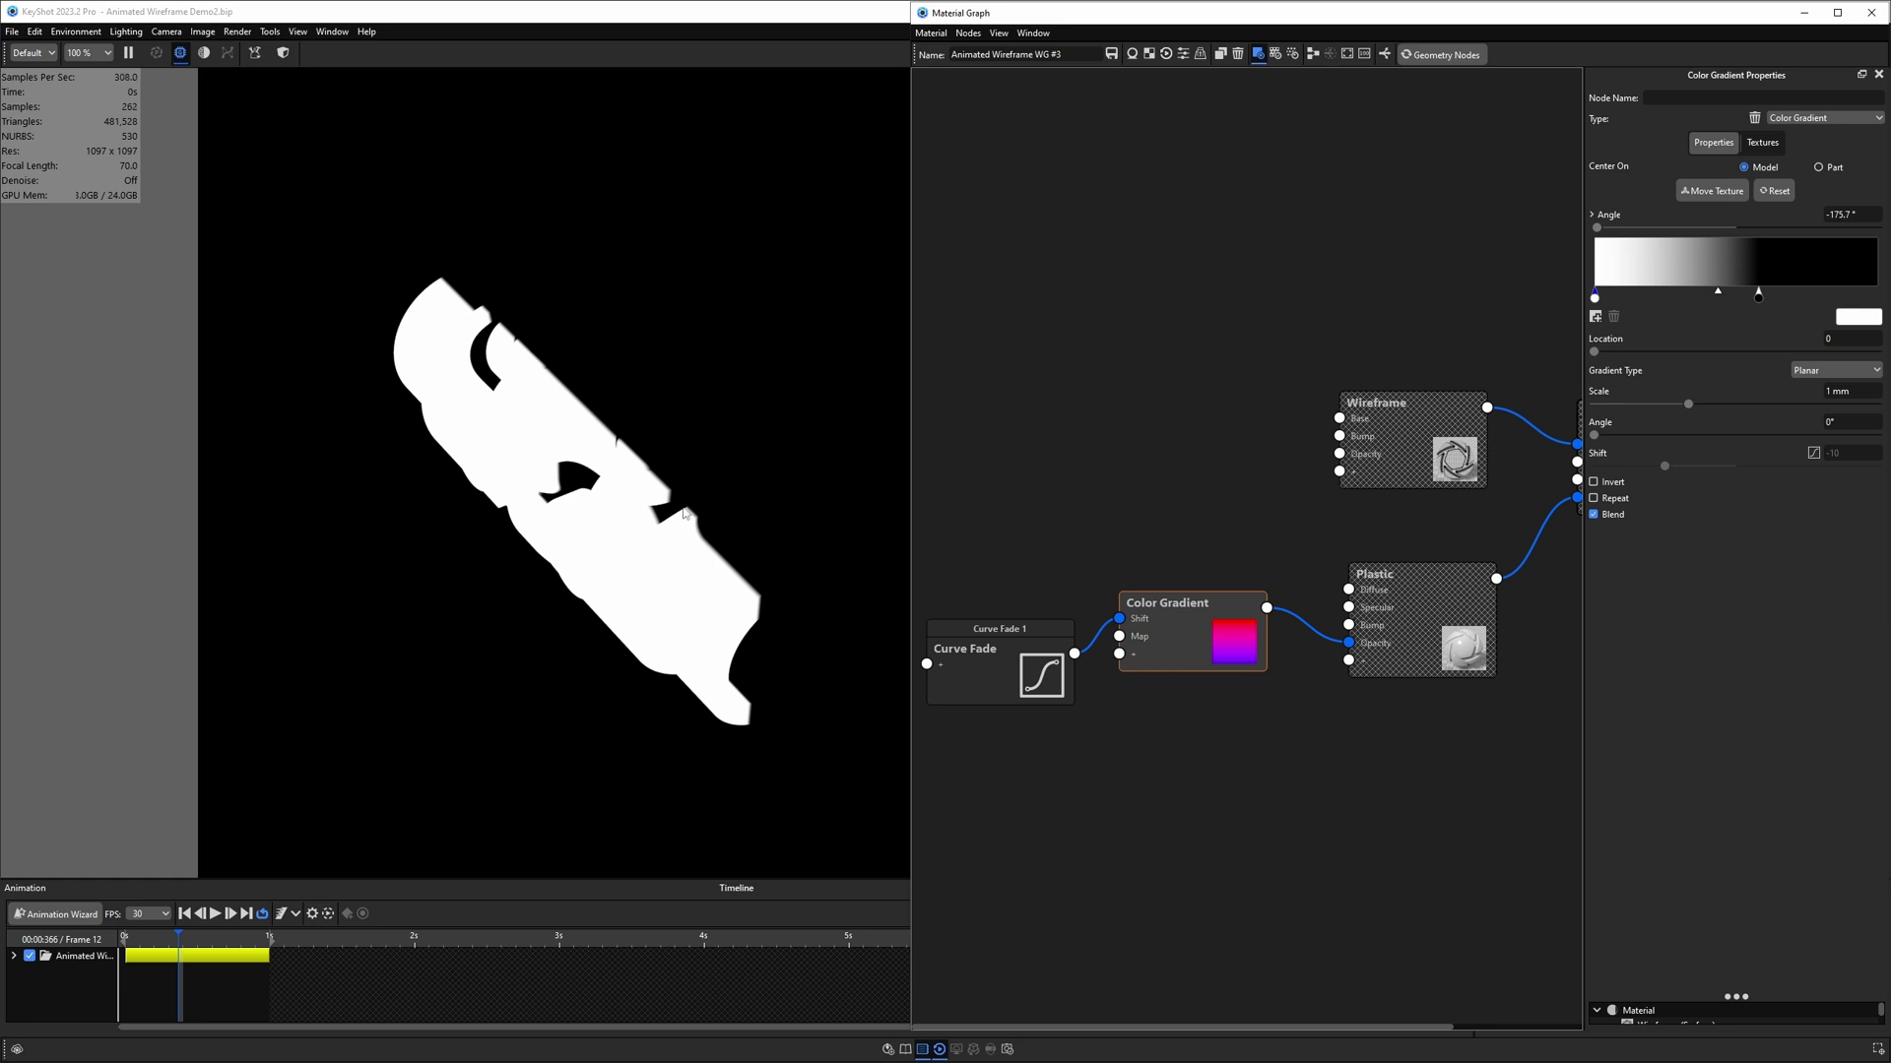
- Rotate the Color Gradient texture so the fade runs along the joint's length, confirm it and leave the node preview
drag(701, 508, 778, 423)
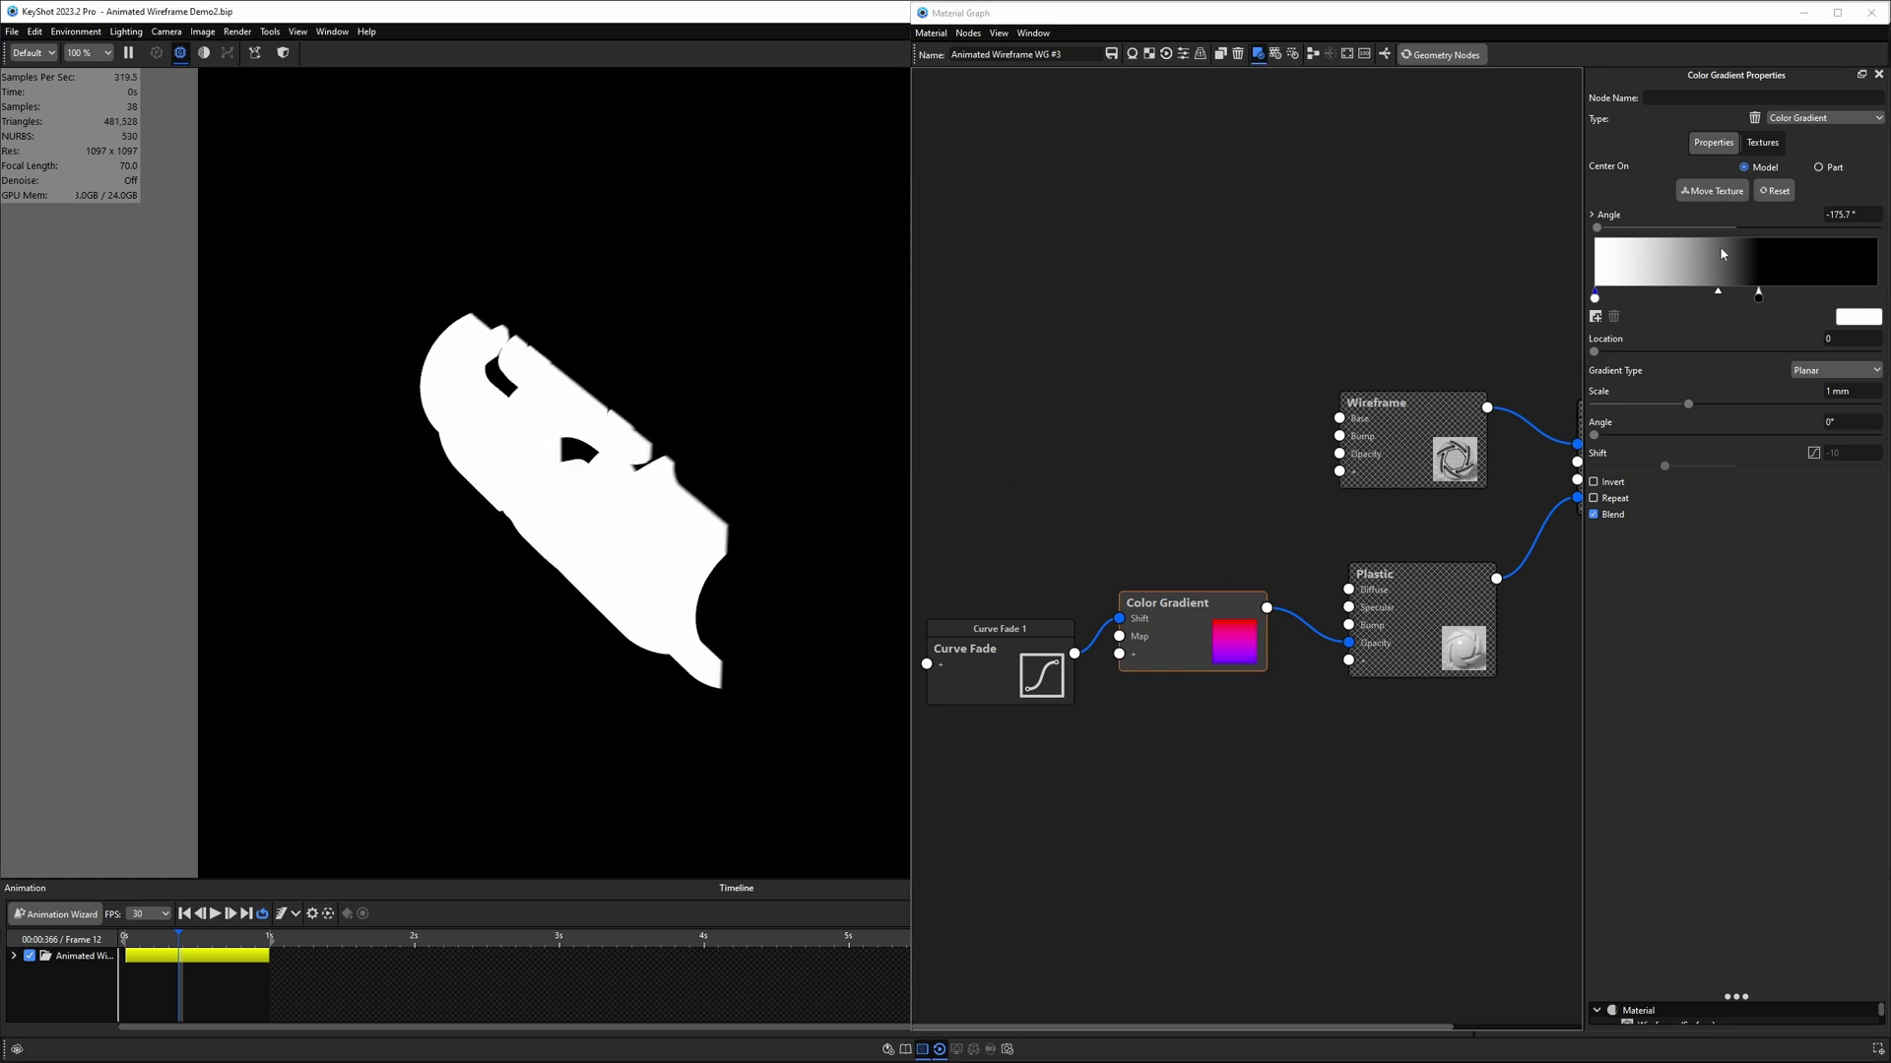
click(1711, 191)
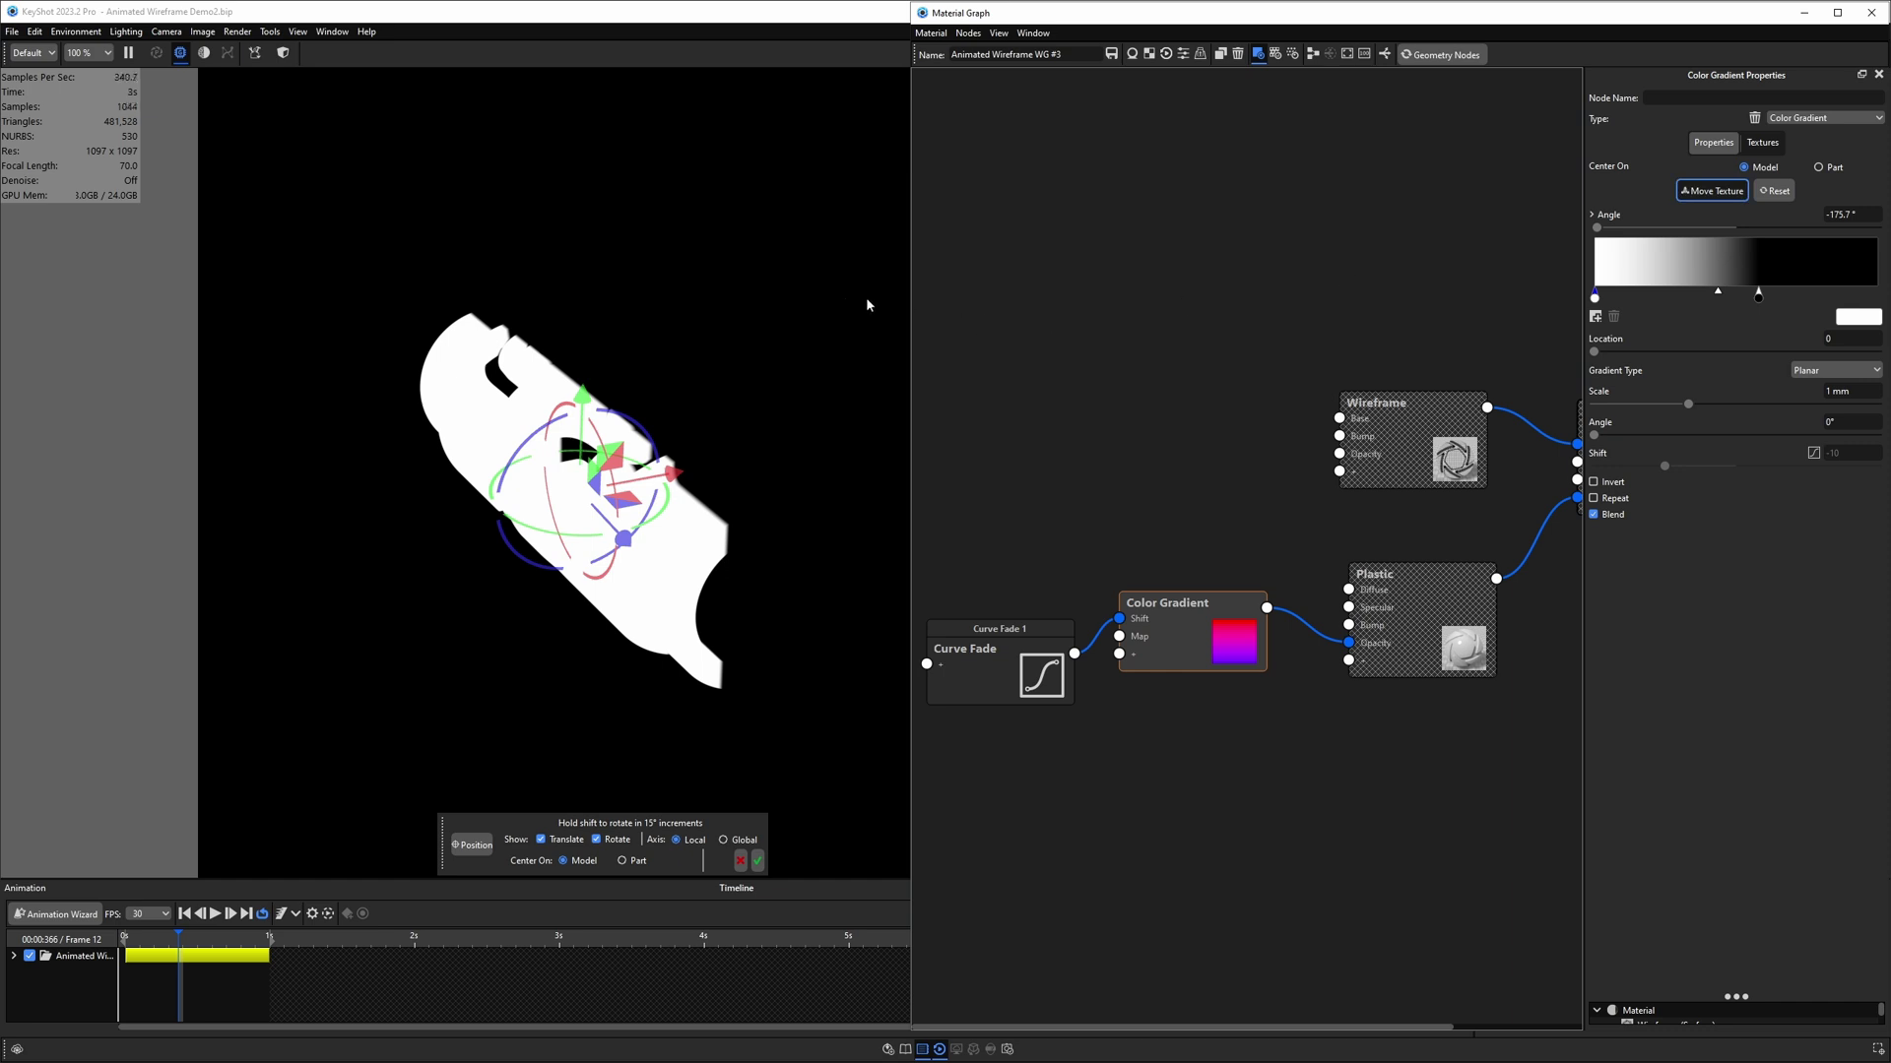
drag(844, 303, 697, 401)
drag(657, 468, 729, 624)
click(757, 861)
key(c)
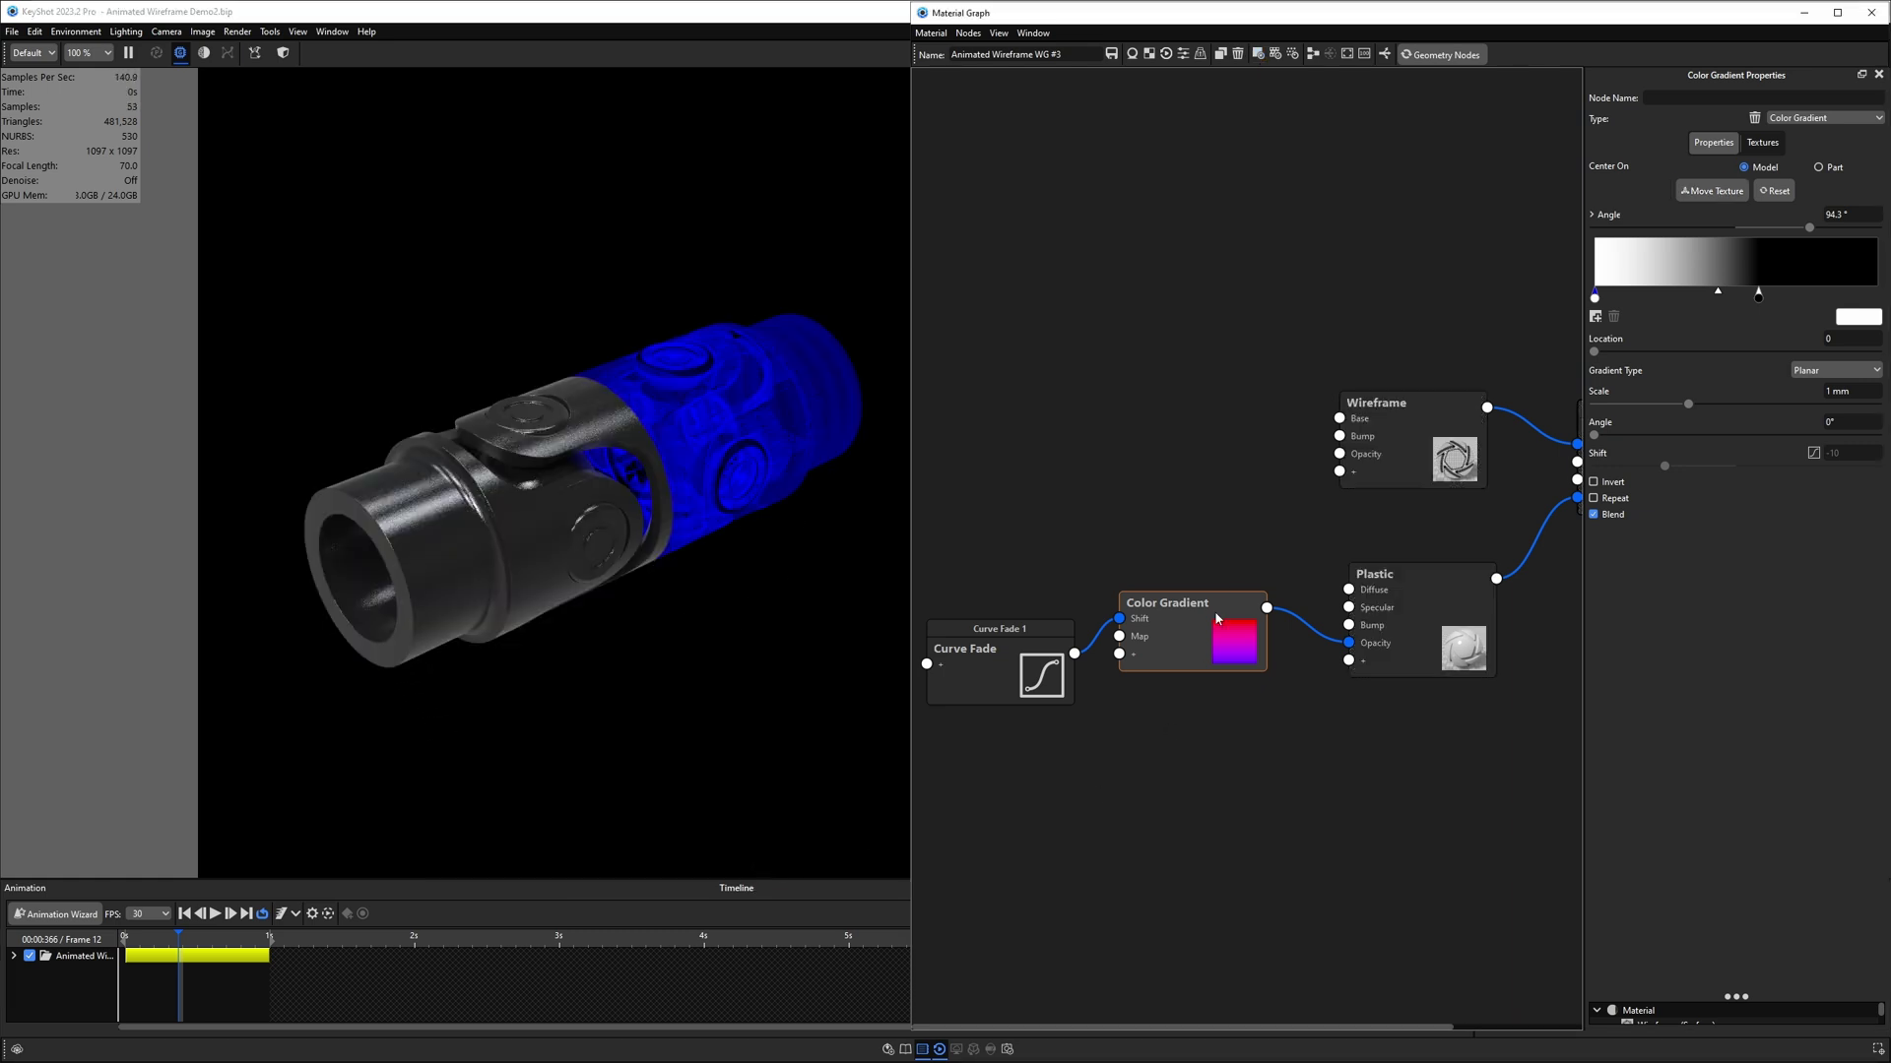
- Scrub the animation to frame 15 and back to frame 1 to check how the wireframe transition crosses the joint
mouse_move(225, 944)
mouse_down()
mouse_move(91, 945)
mouse_move(295, 963)
mouse_move(195, 959)
mouse_up()
drag(680, 650, 590, 564)
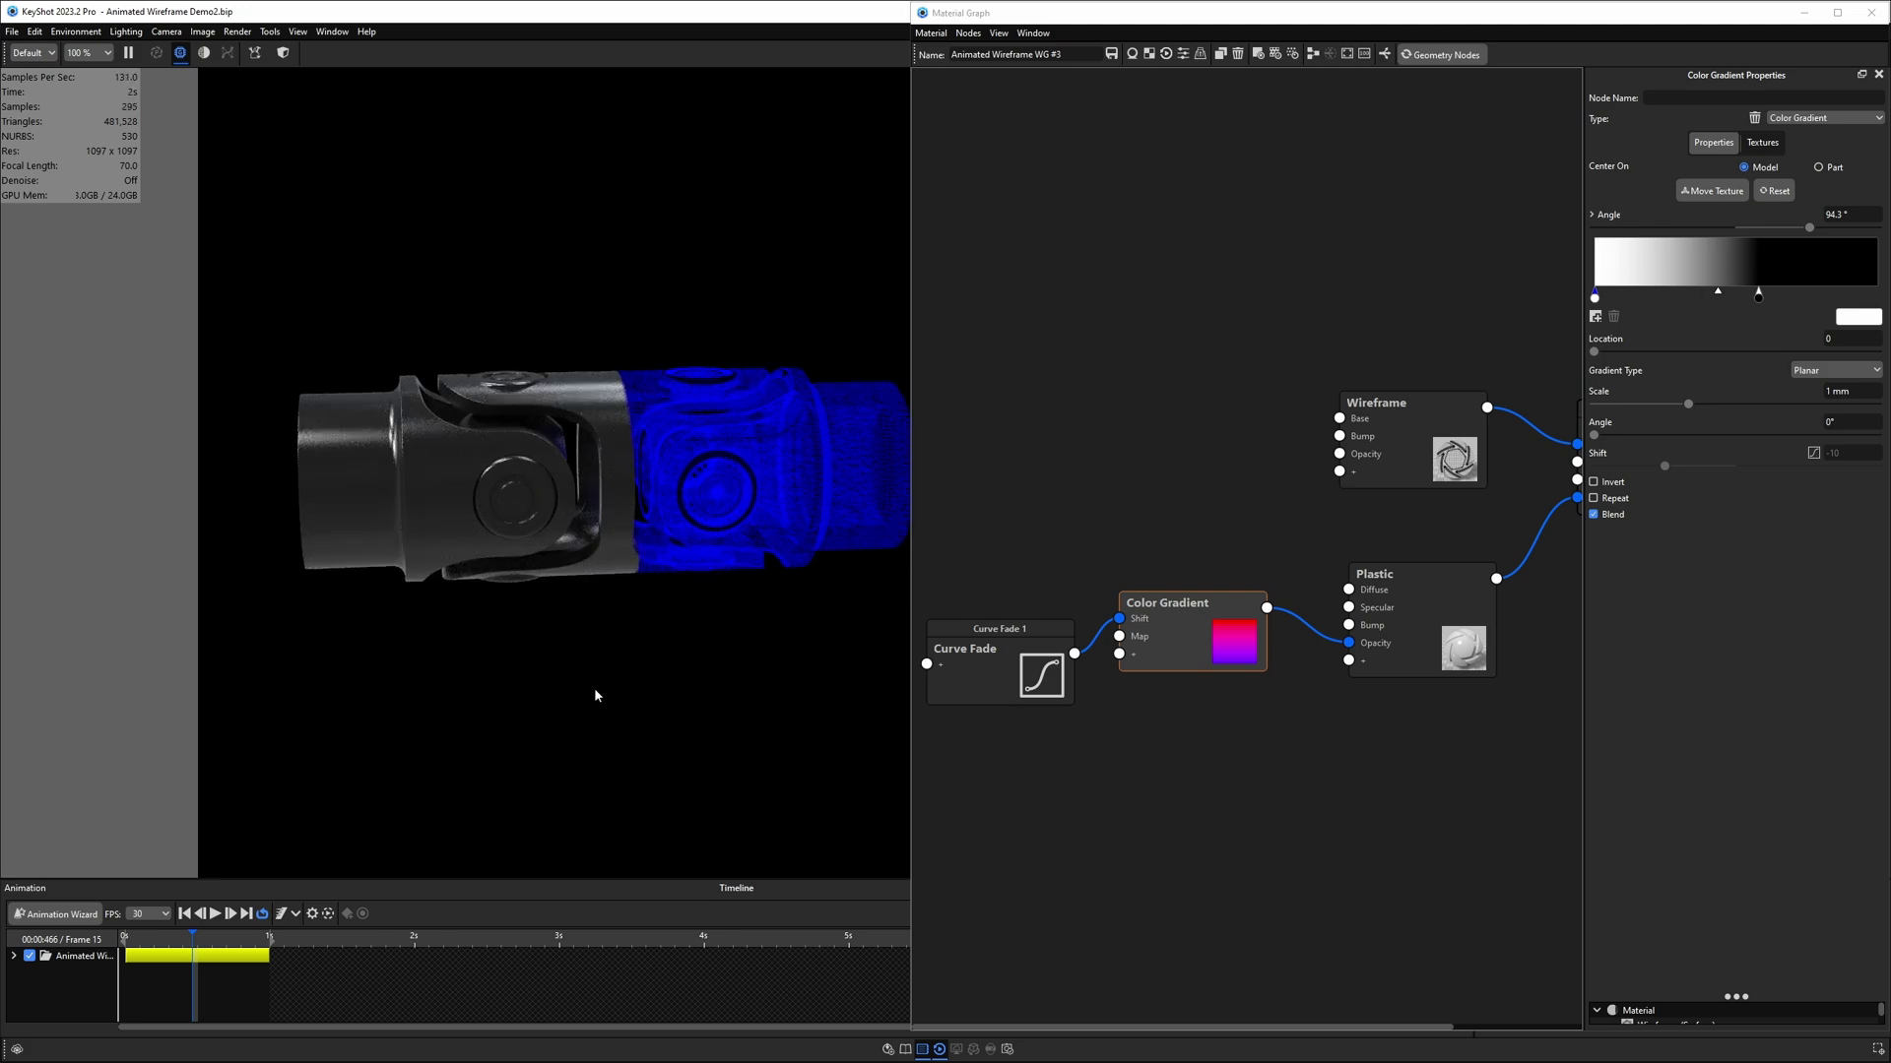
drag(595, 695, 523, 742)
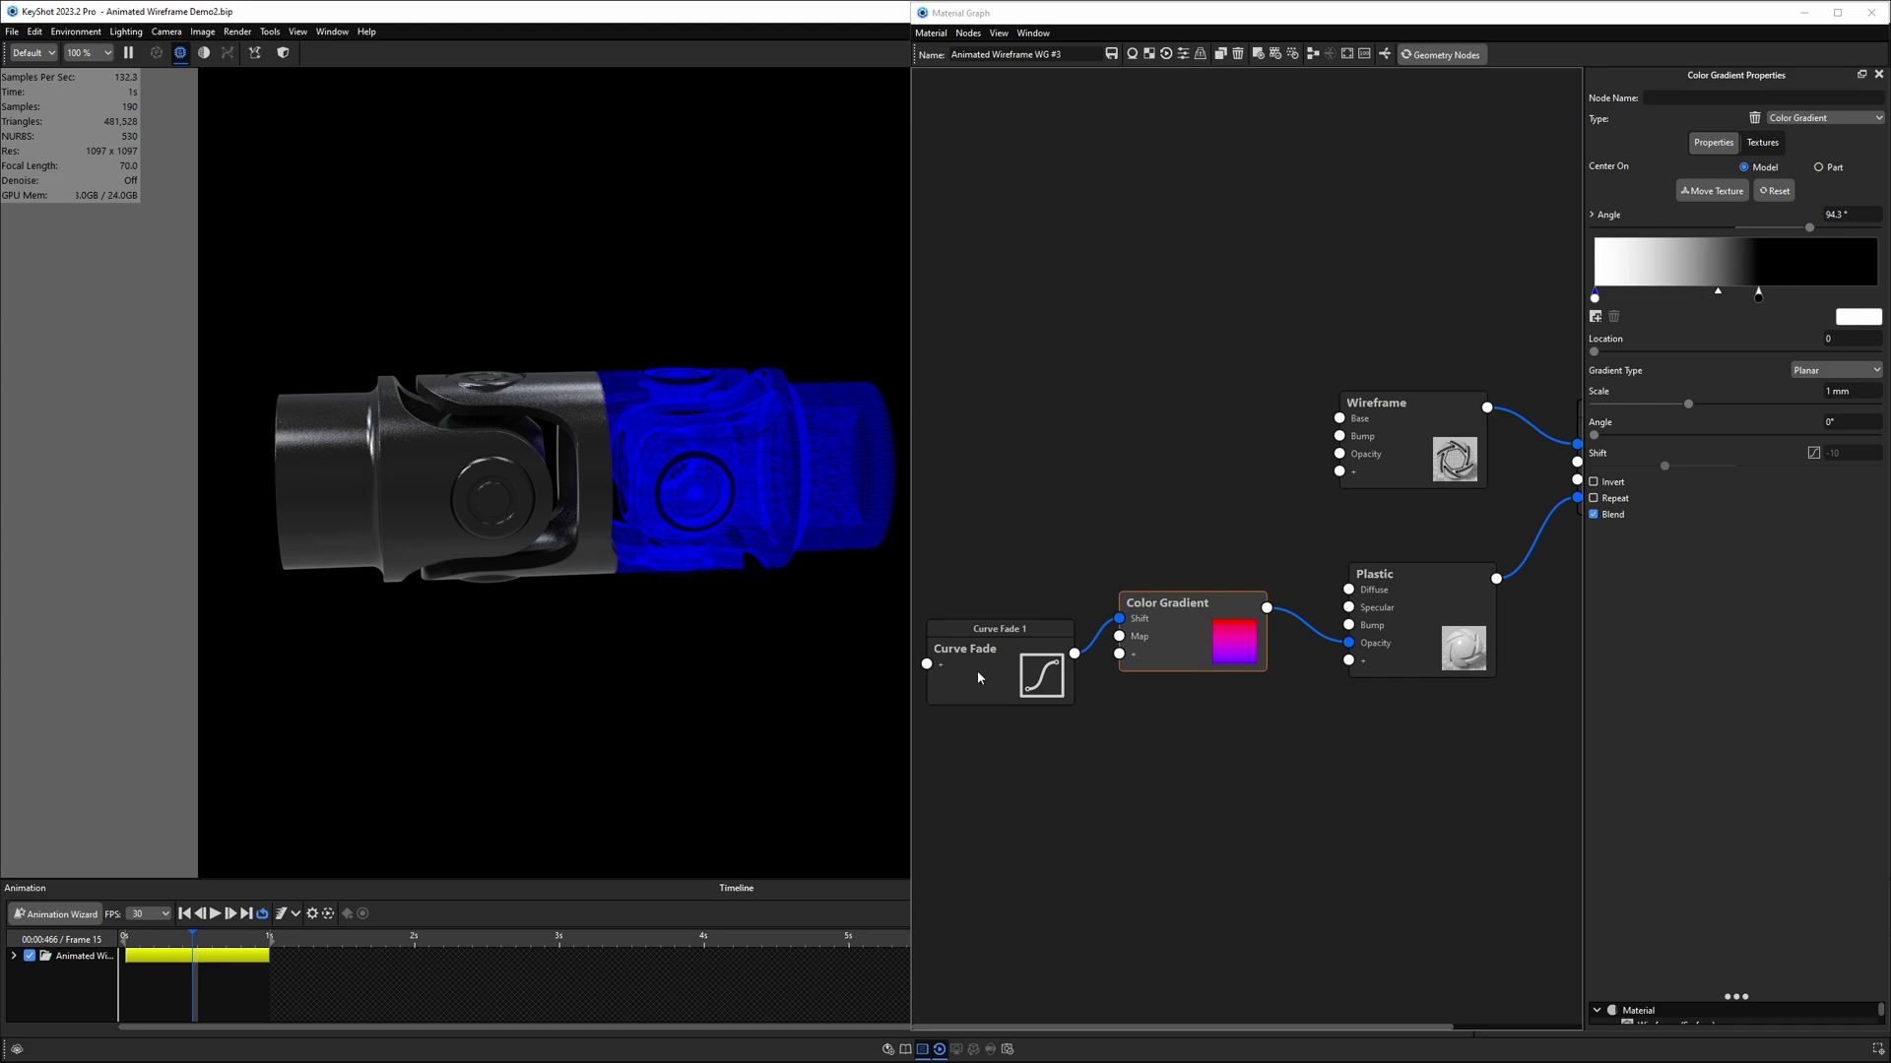
drag(195, 961, 112, 949)
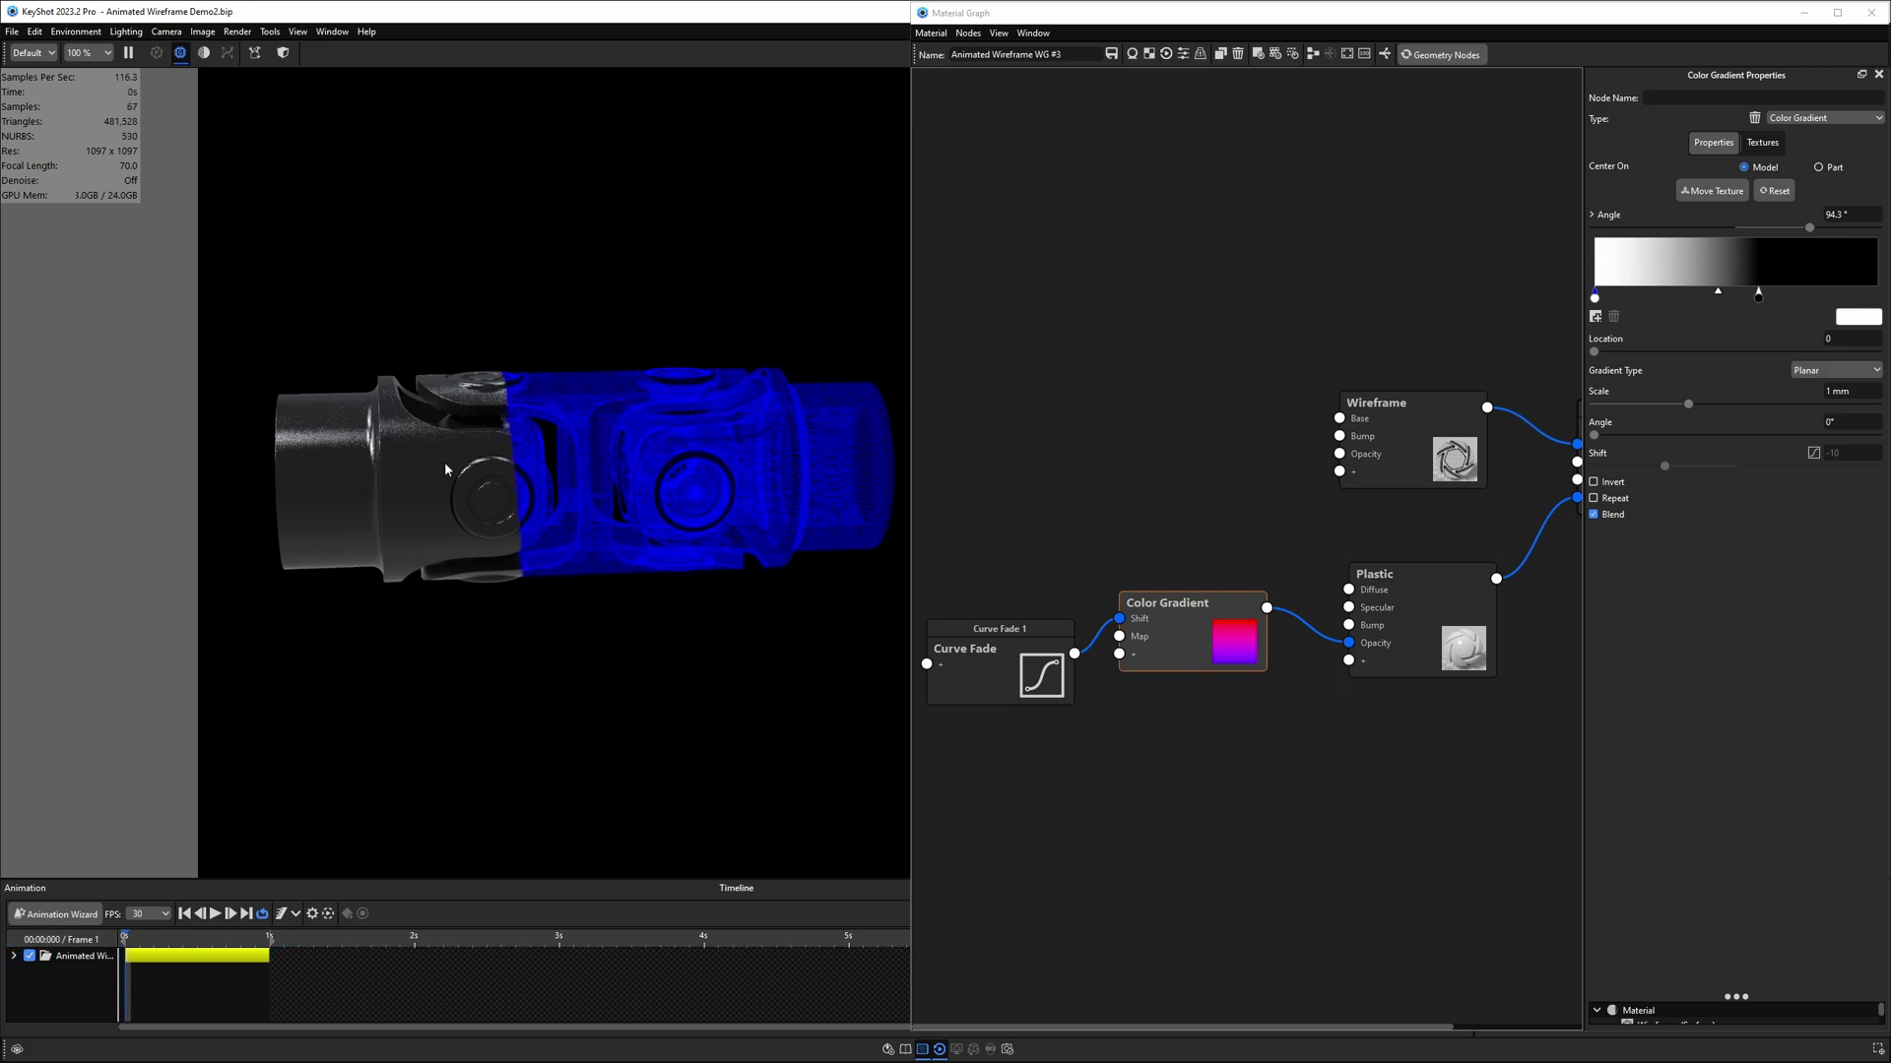
drag(602, 672, 620, 628)
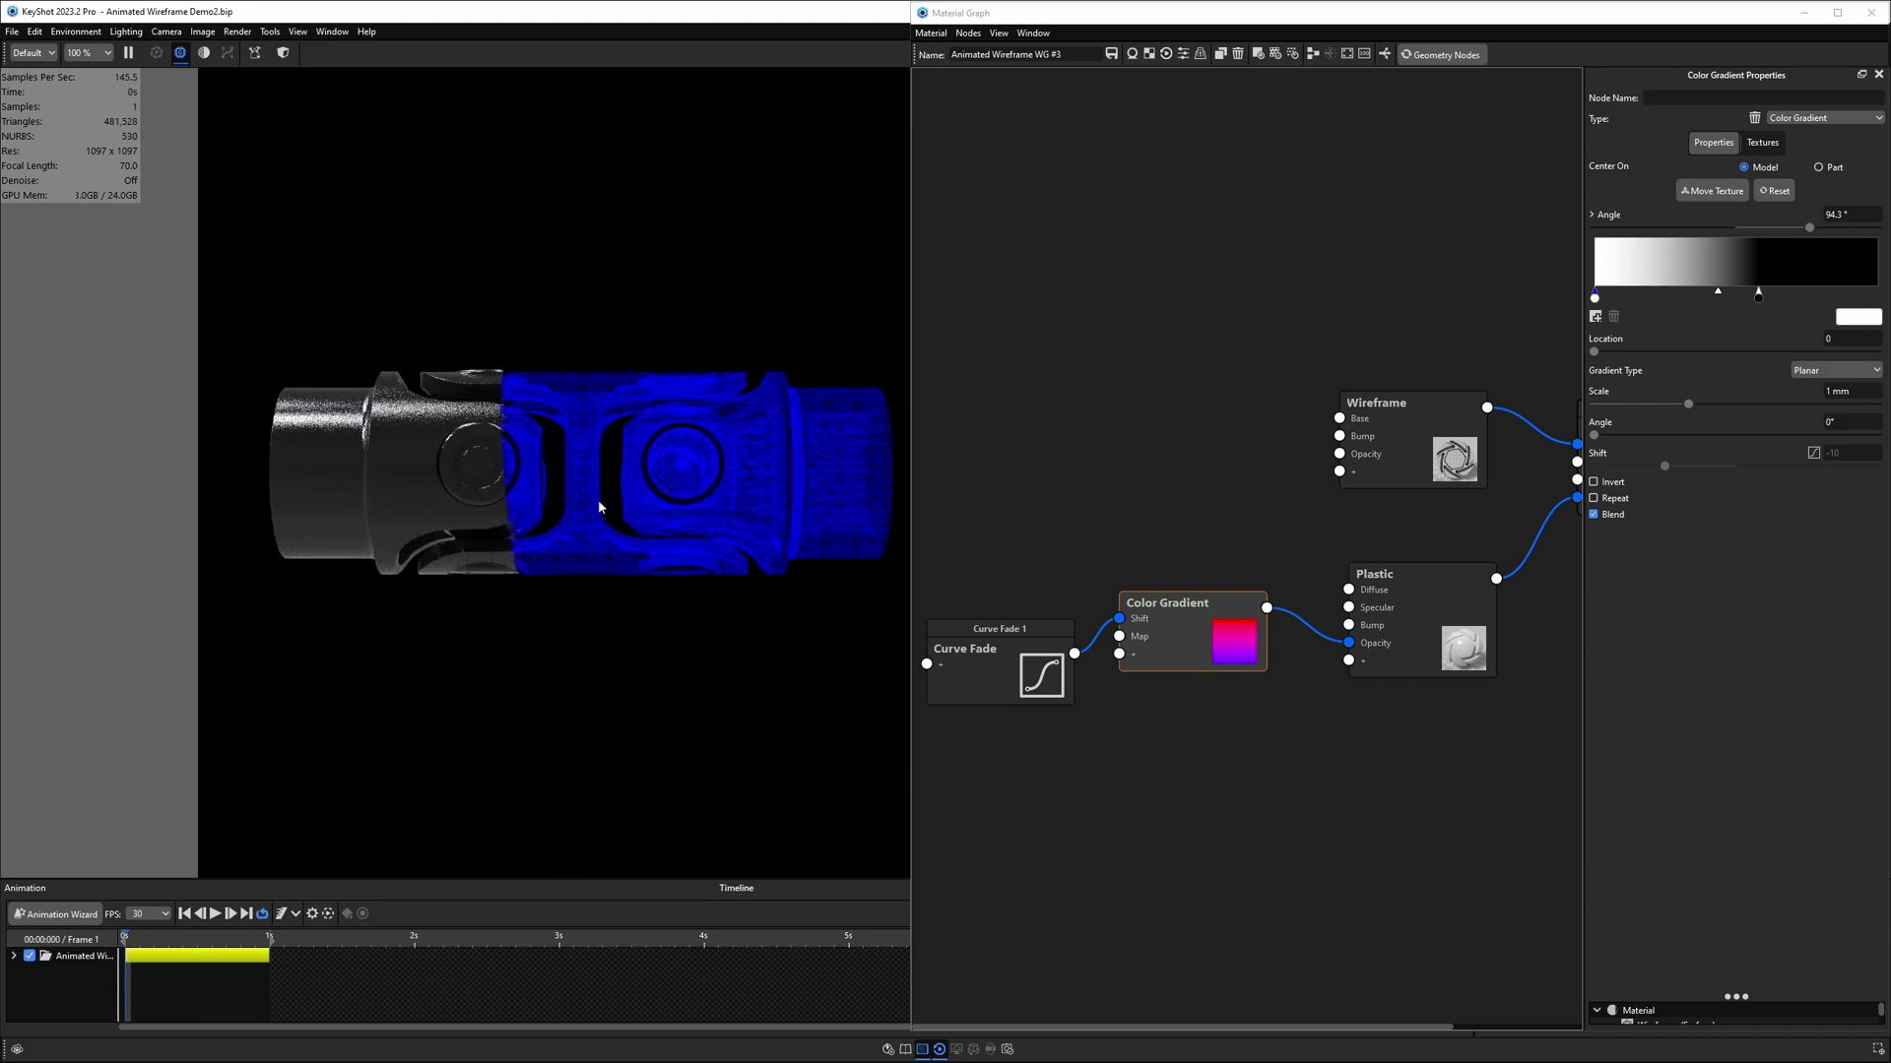
- Fine-tune the Color Gradient texture's rotation so the transition edge is perpendicular to the joint's axis, and confirm it
click(1713, 191)
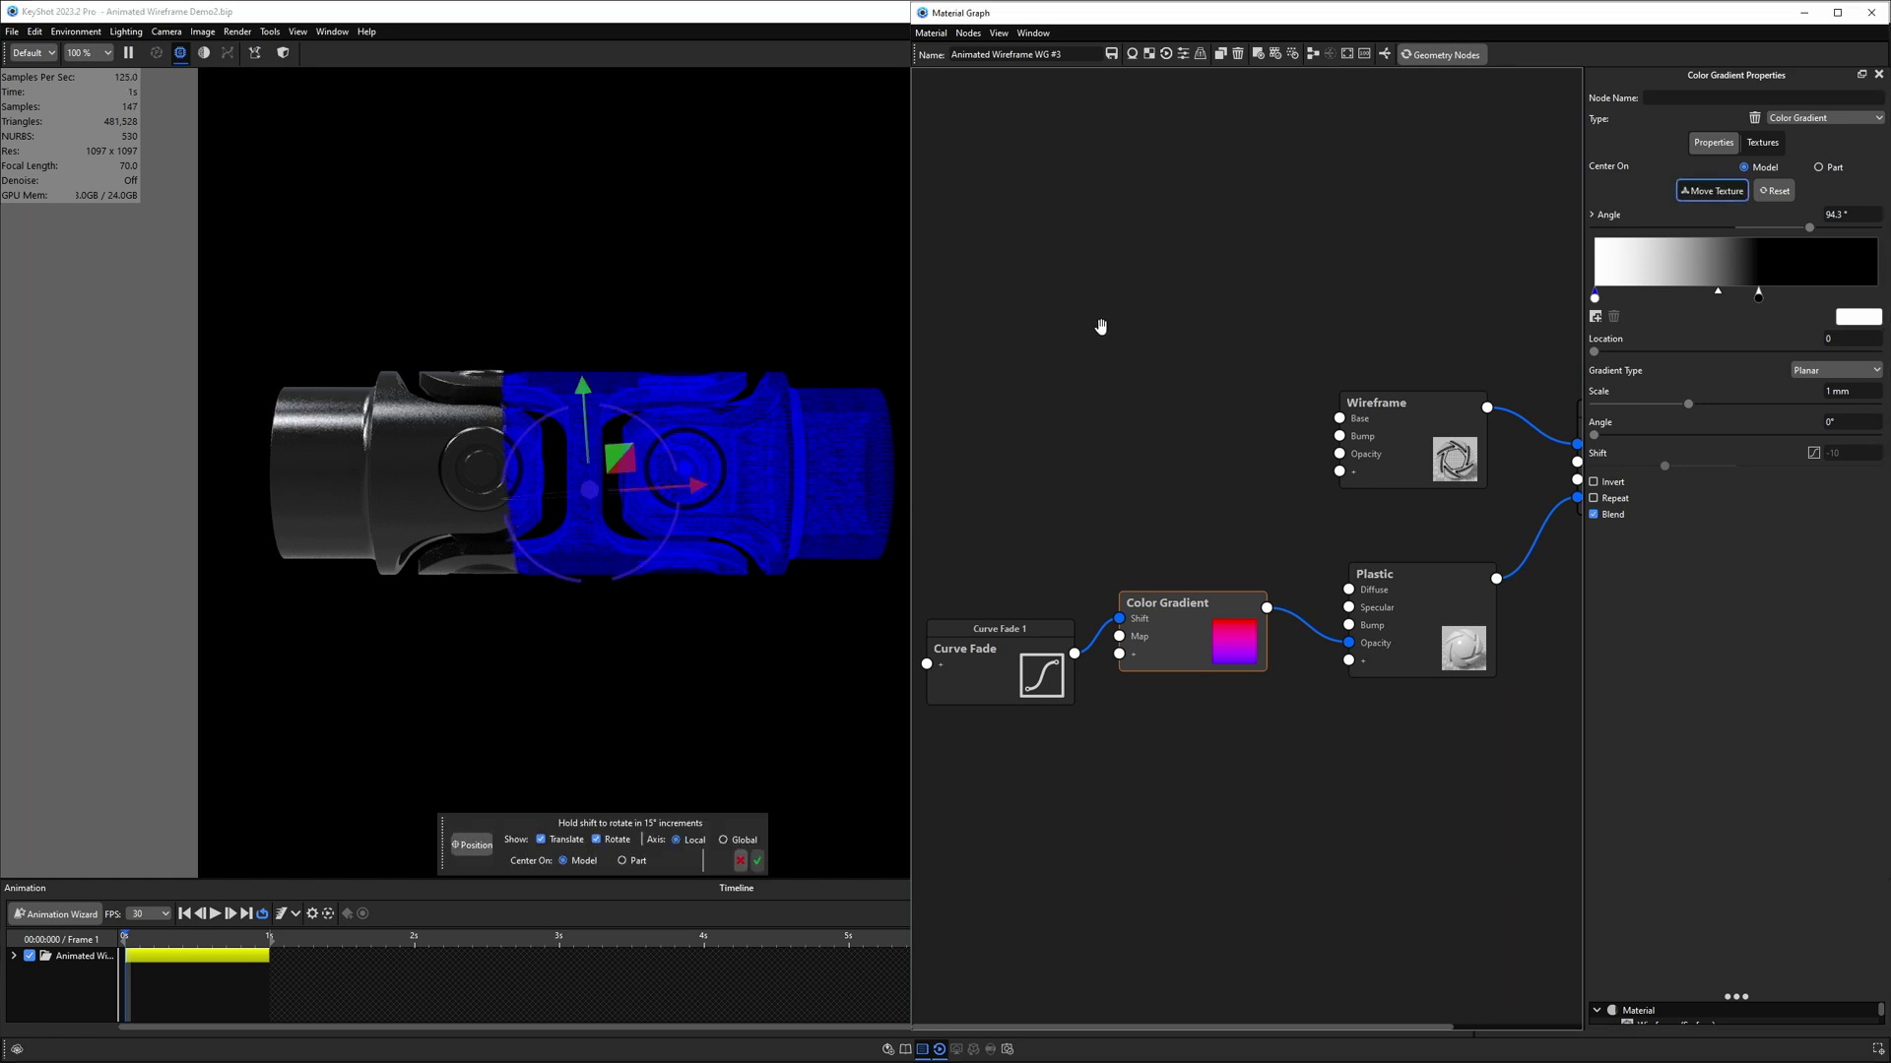
drag(651, 435, 657, 437)
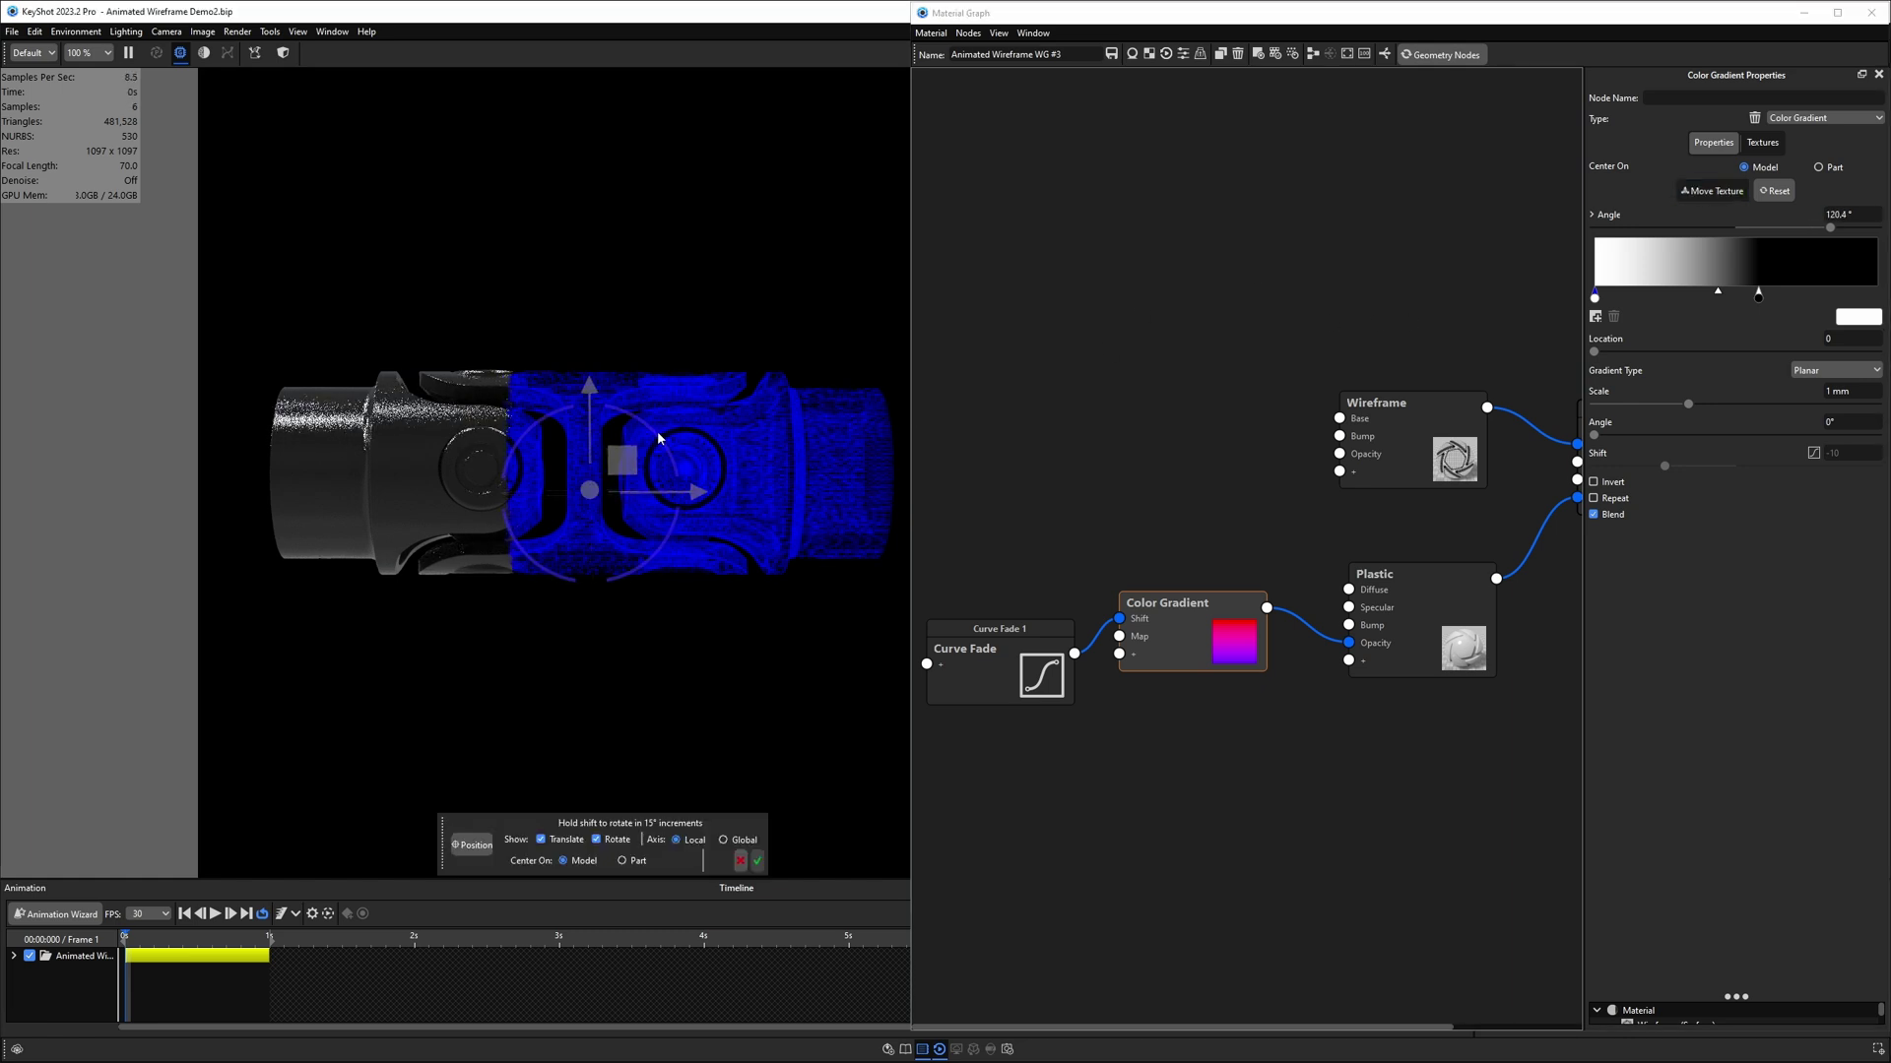
click(757, 861)
- Lower the start keyframe value of the joint's Curve Fade node in stages to -20, -30 and finally -40
click(937, 689)
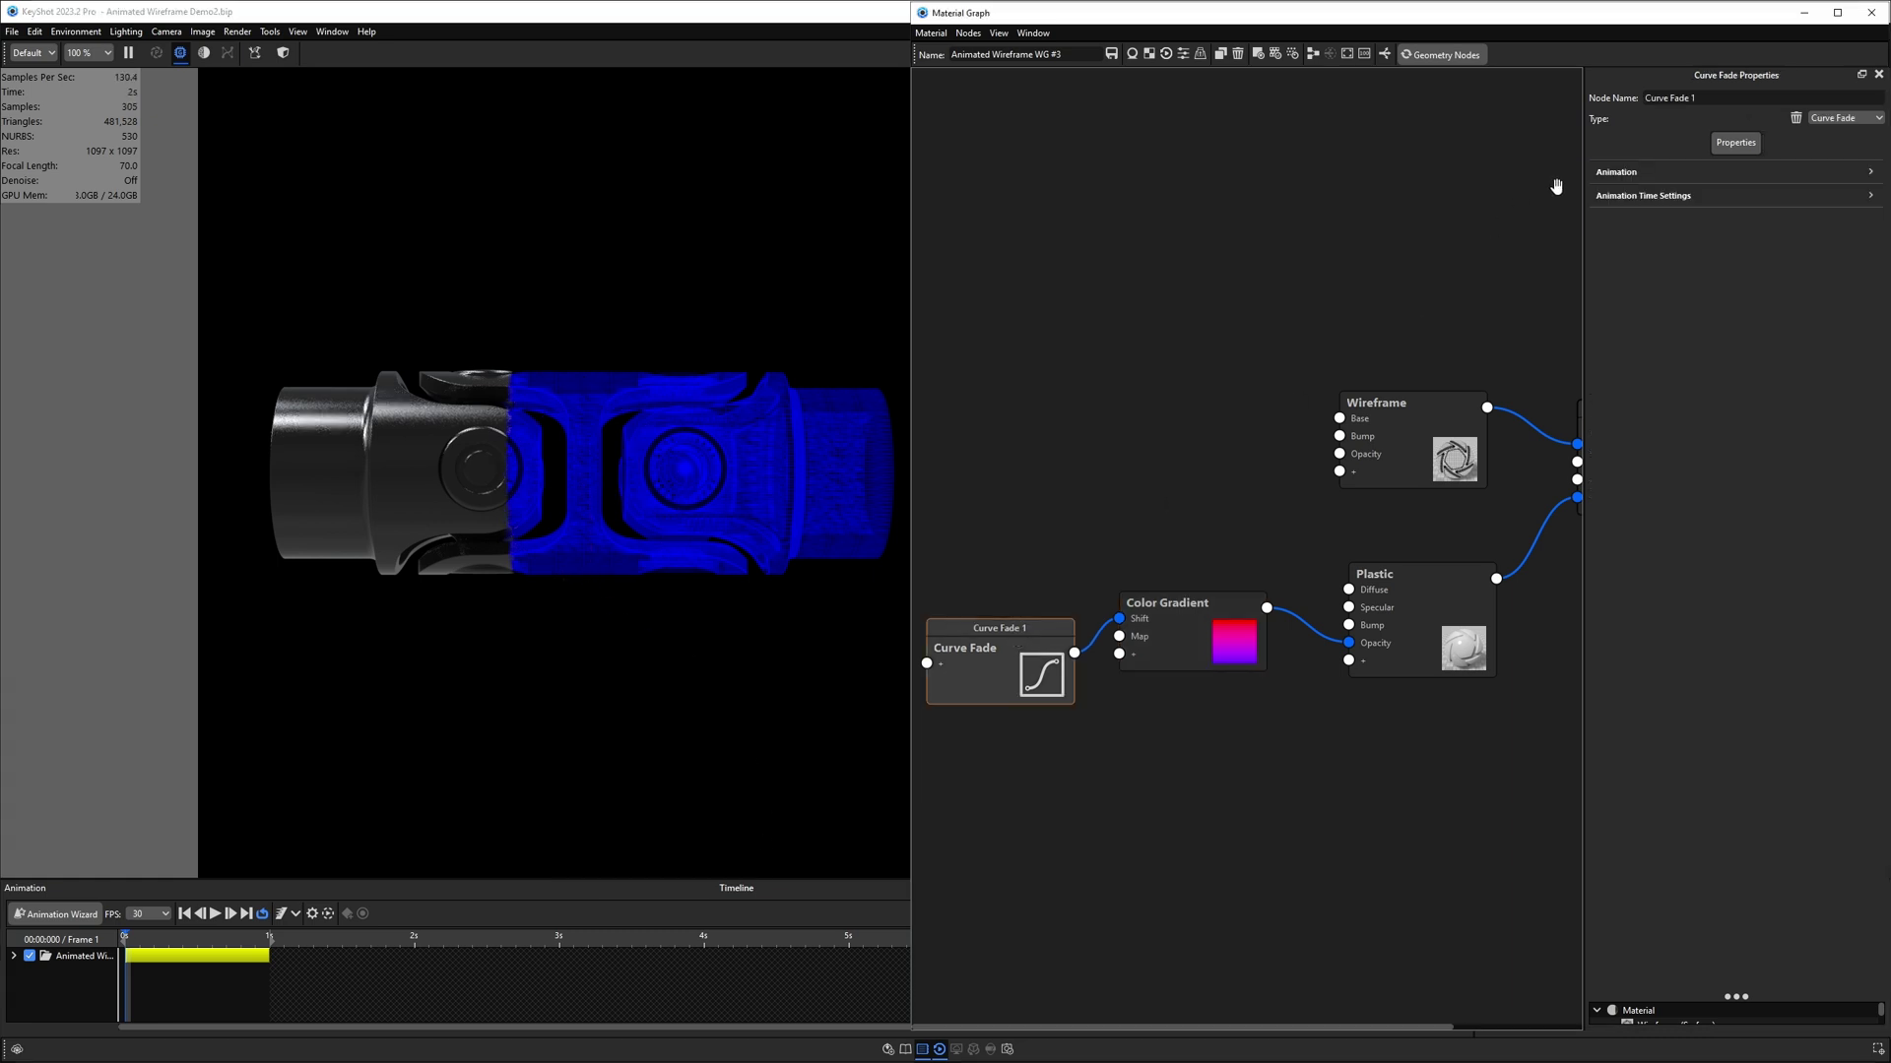
click(1616, 171)
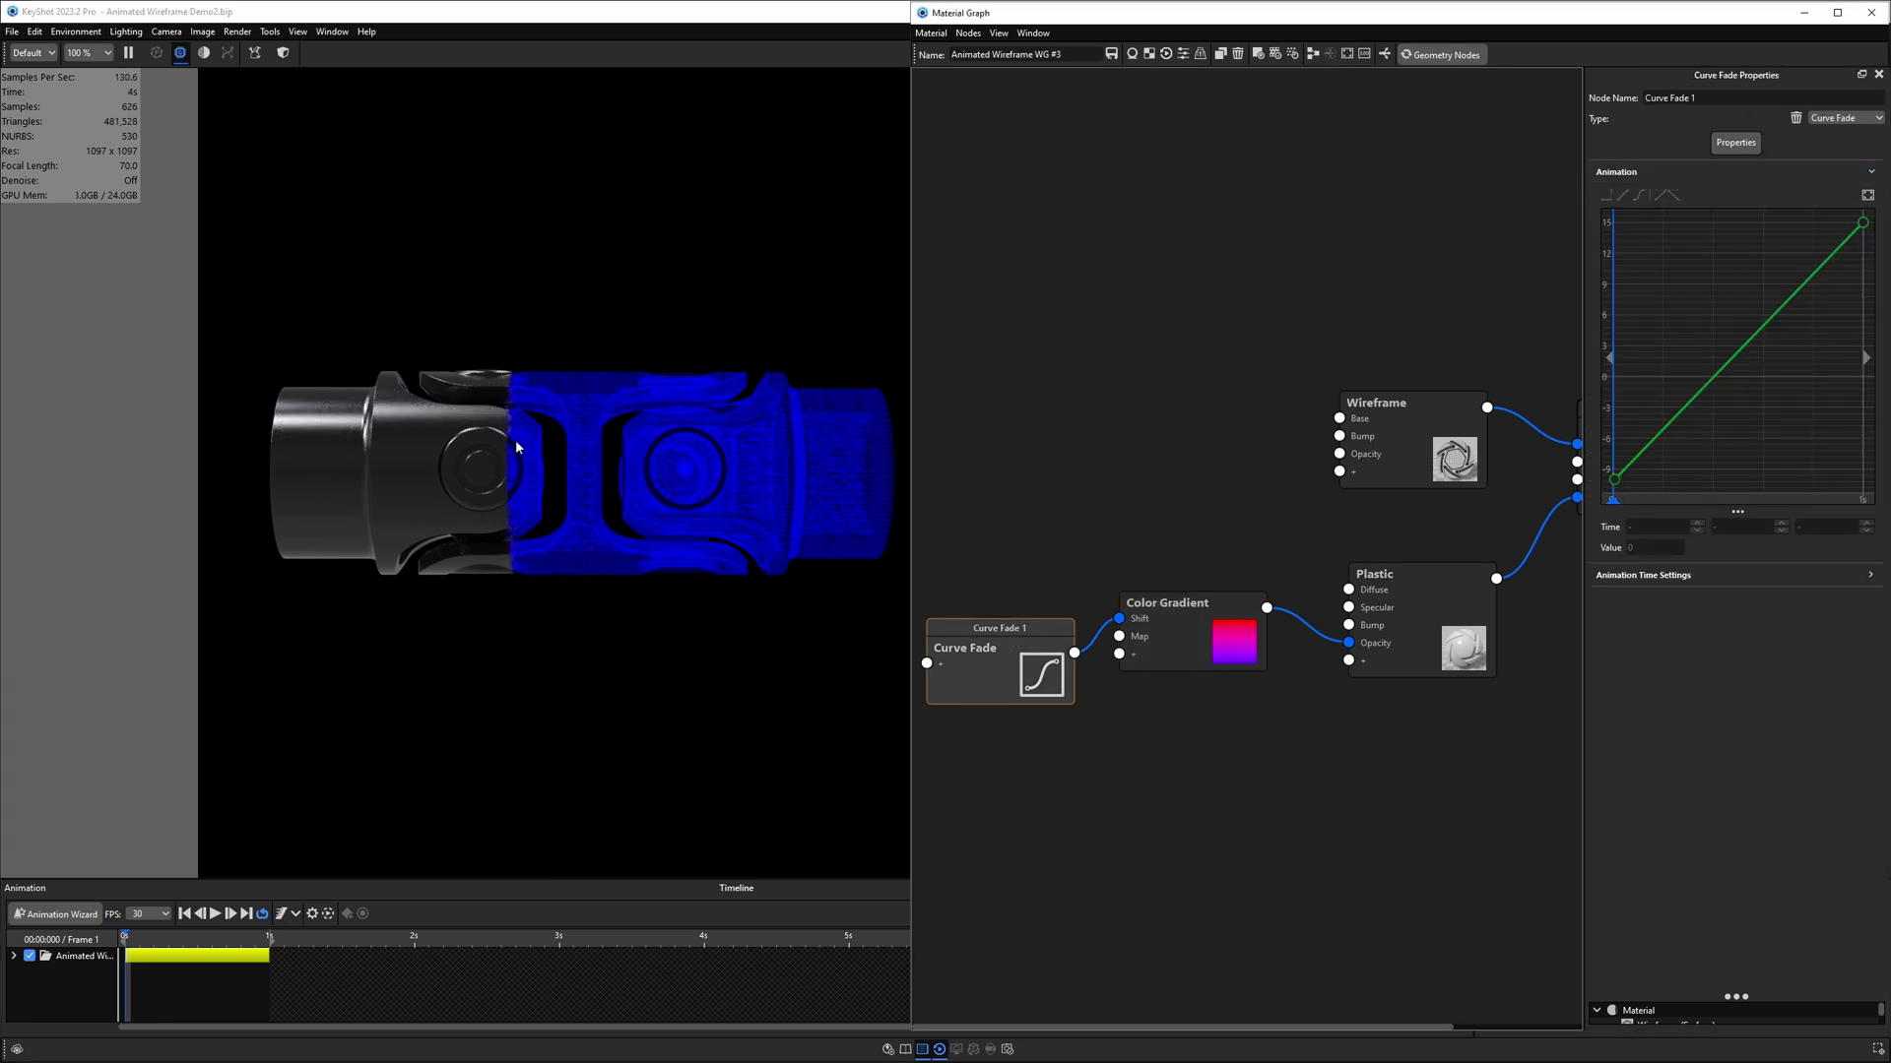
click(1614, 479)
double_click(1653, 547)
text(-20)
key(Return)
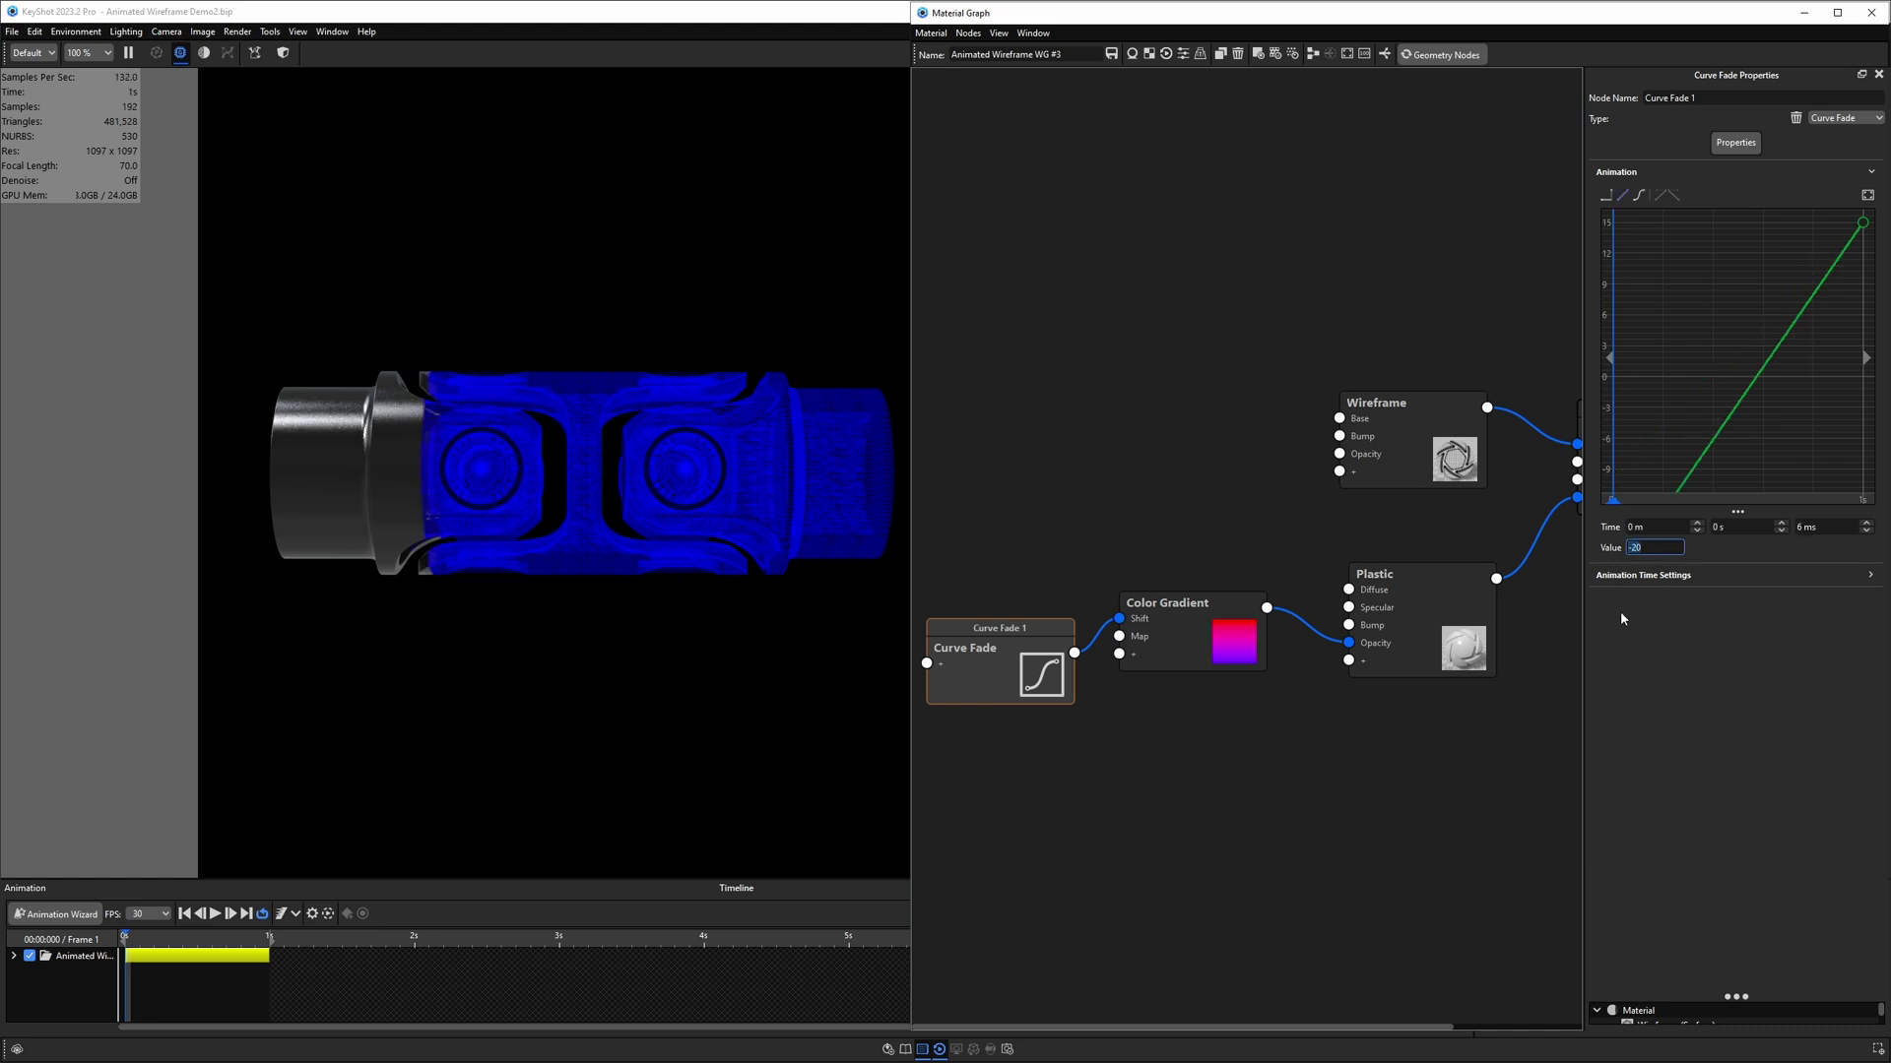
text(-30)
key(Return)
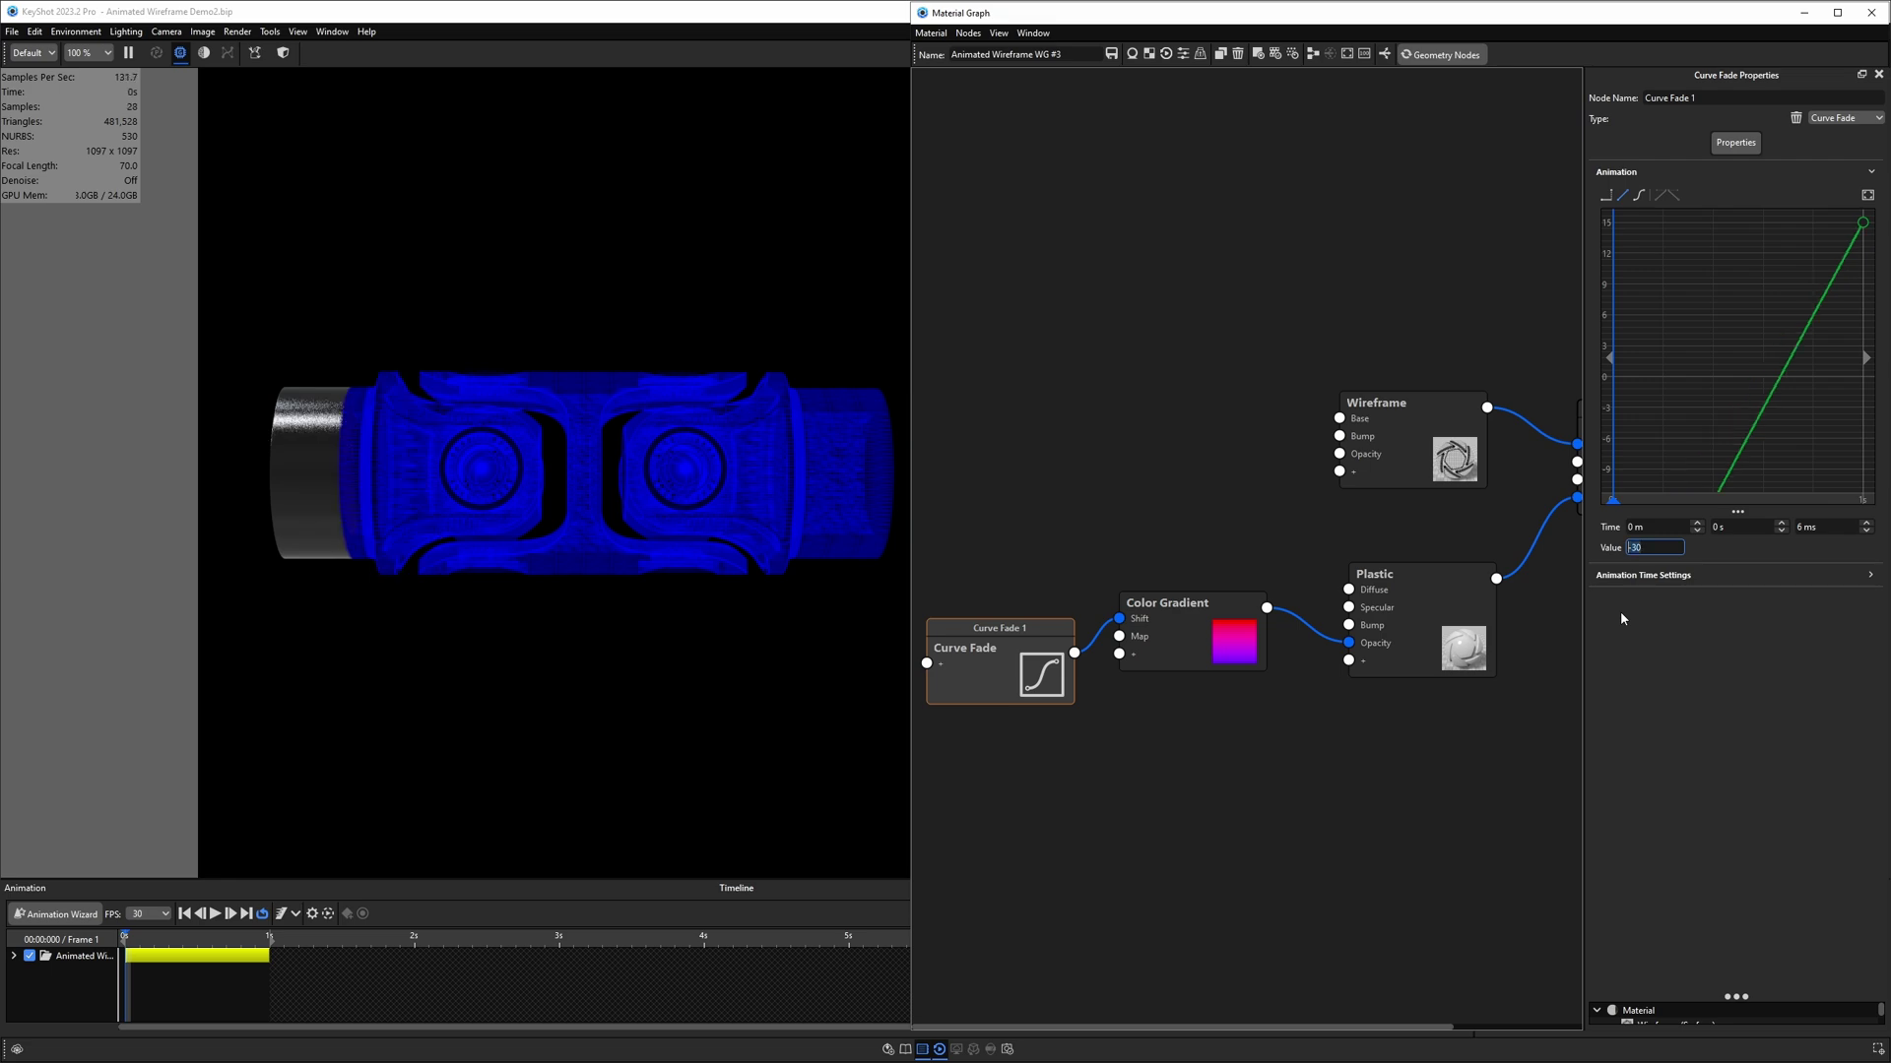
text(-40)
key(Return)
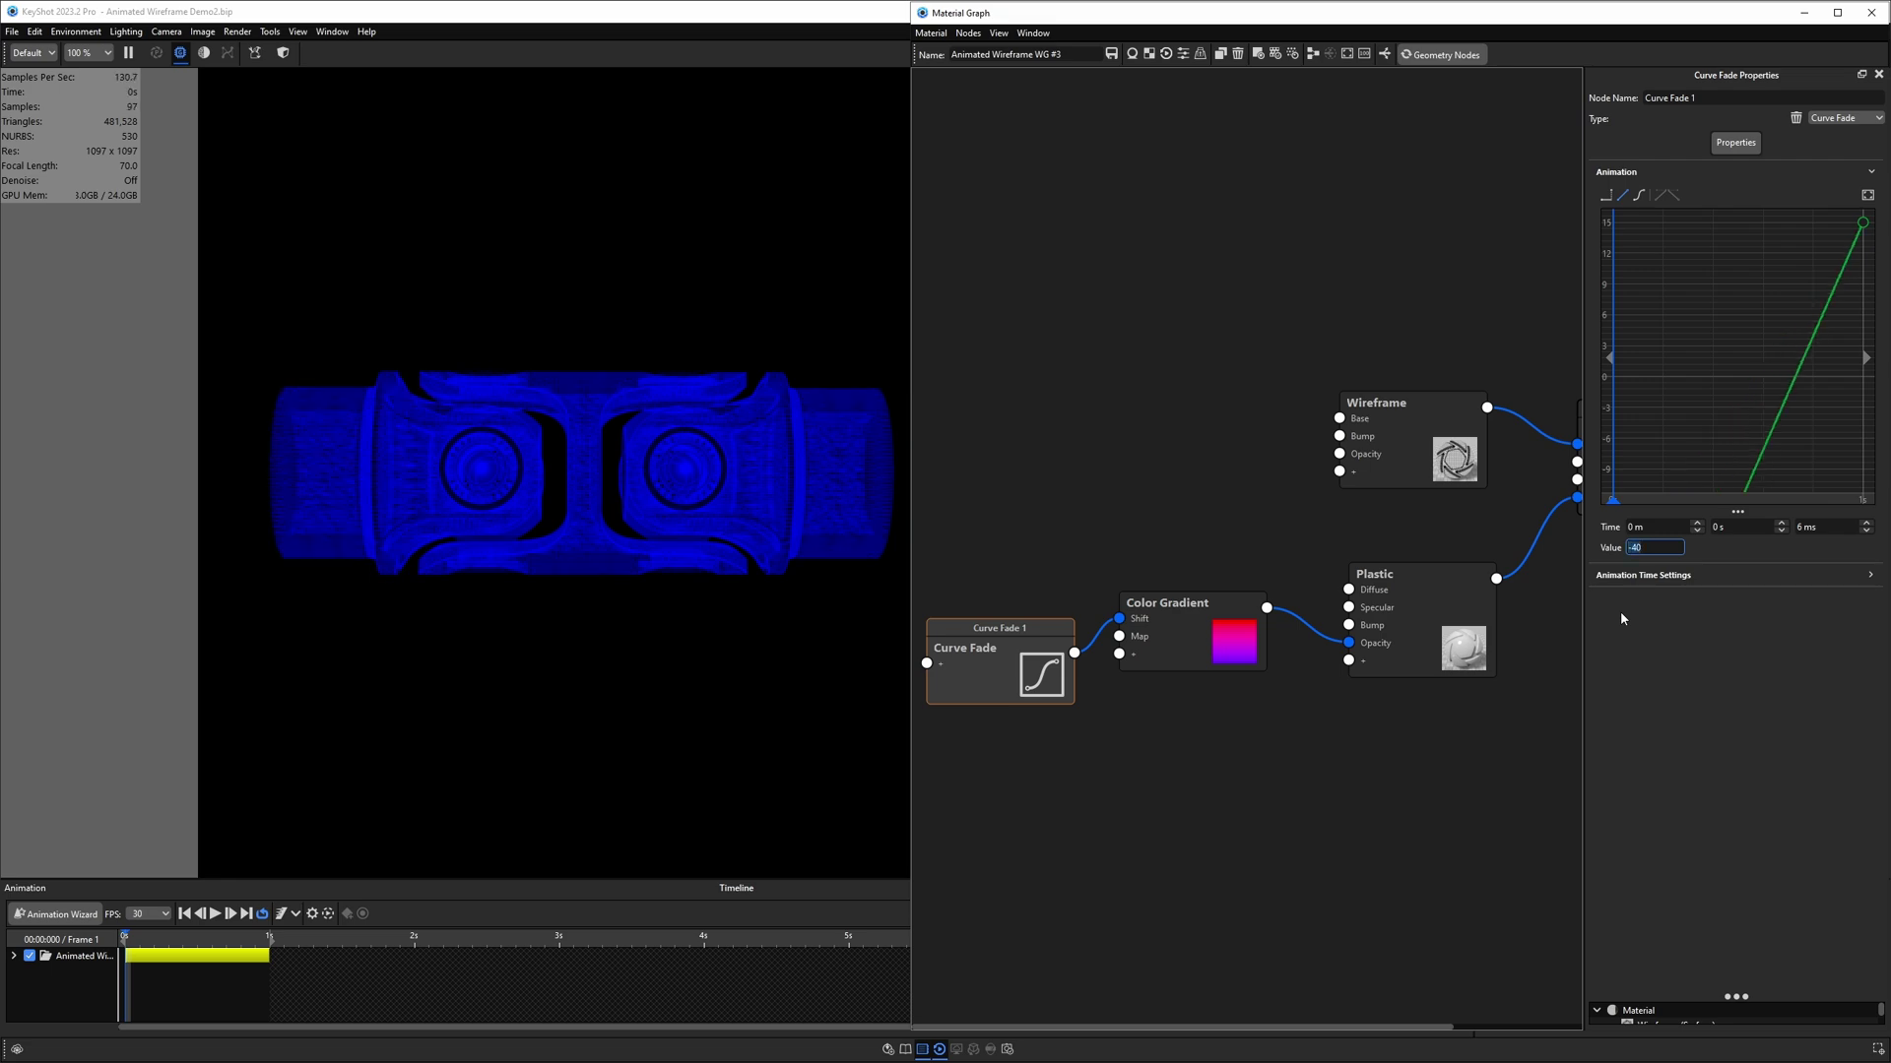
- Go to frame 31, raise the Curve Fade end keyframe at 1 s to 30 and finally 40, and review both keyframes
click(582, 662)
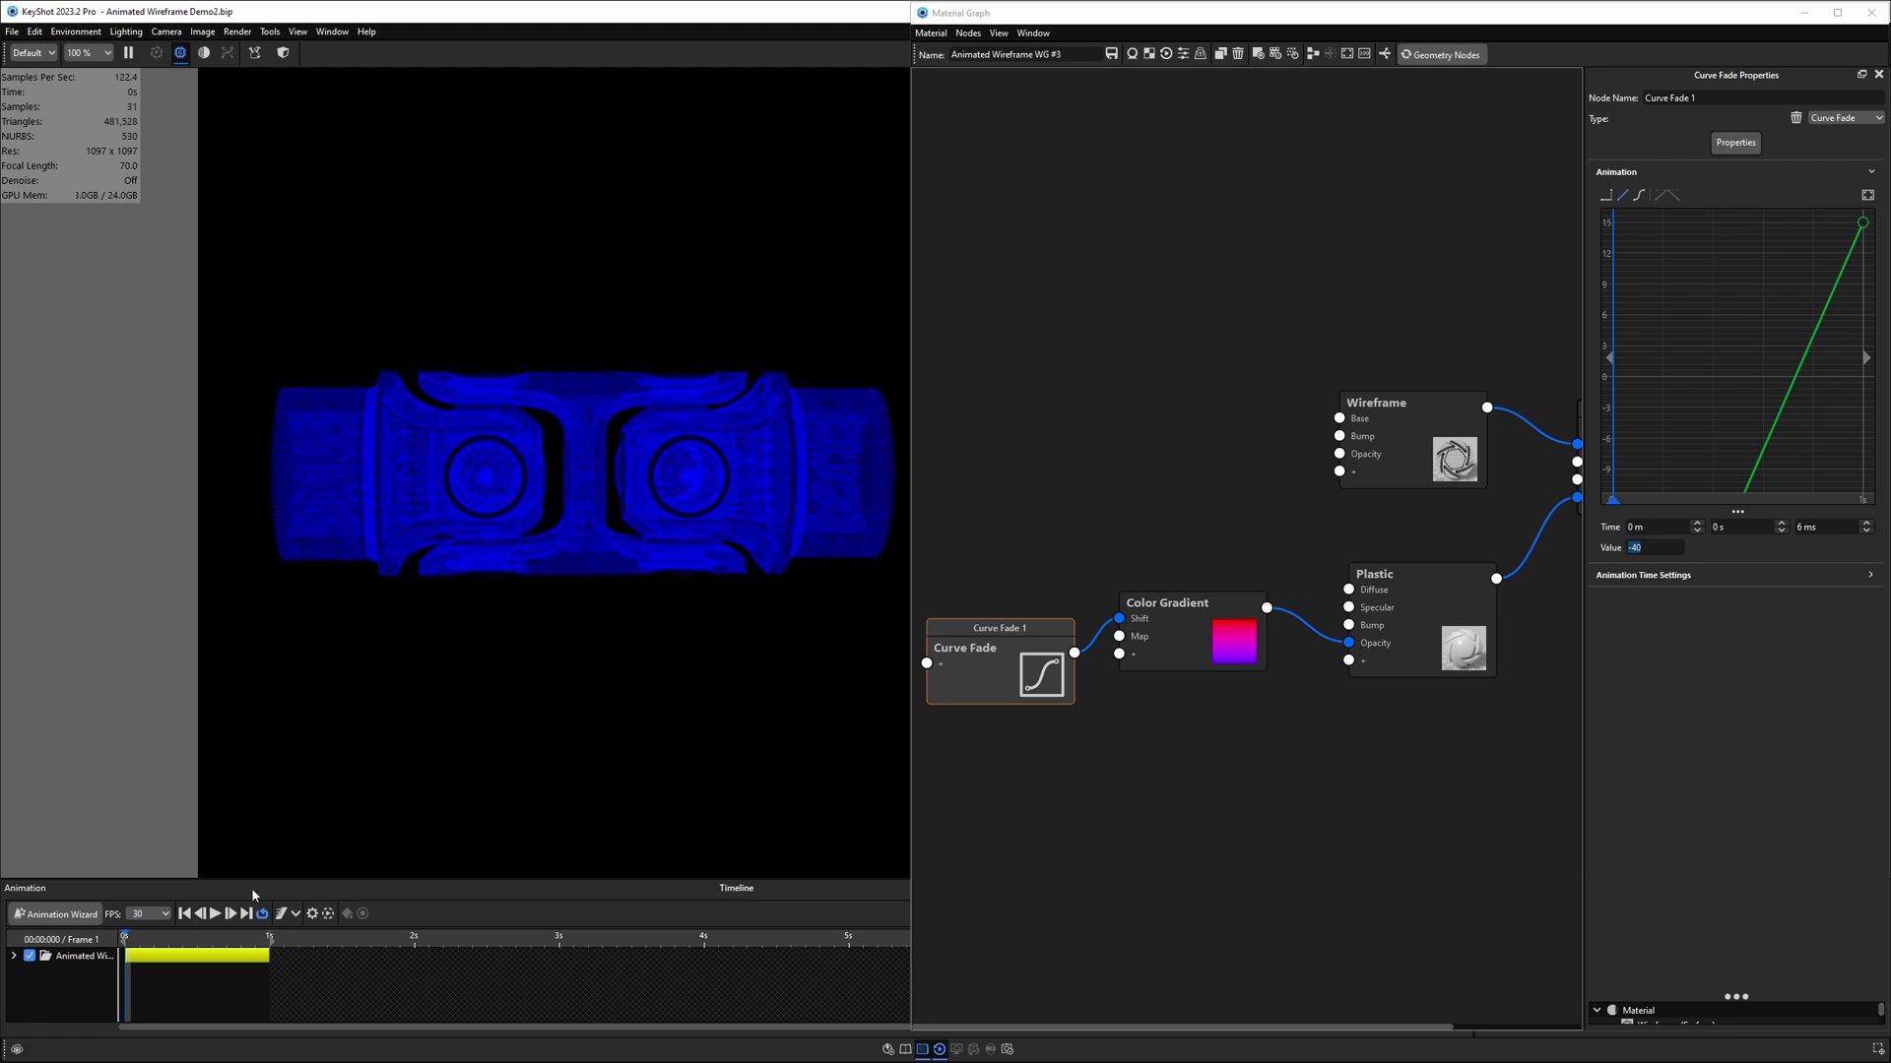
drag(126, 939, 272, 942)
click(1862, 223)
click(1632, 547)
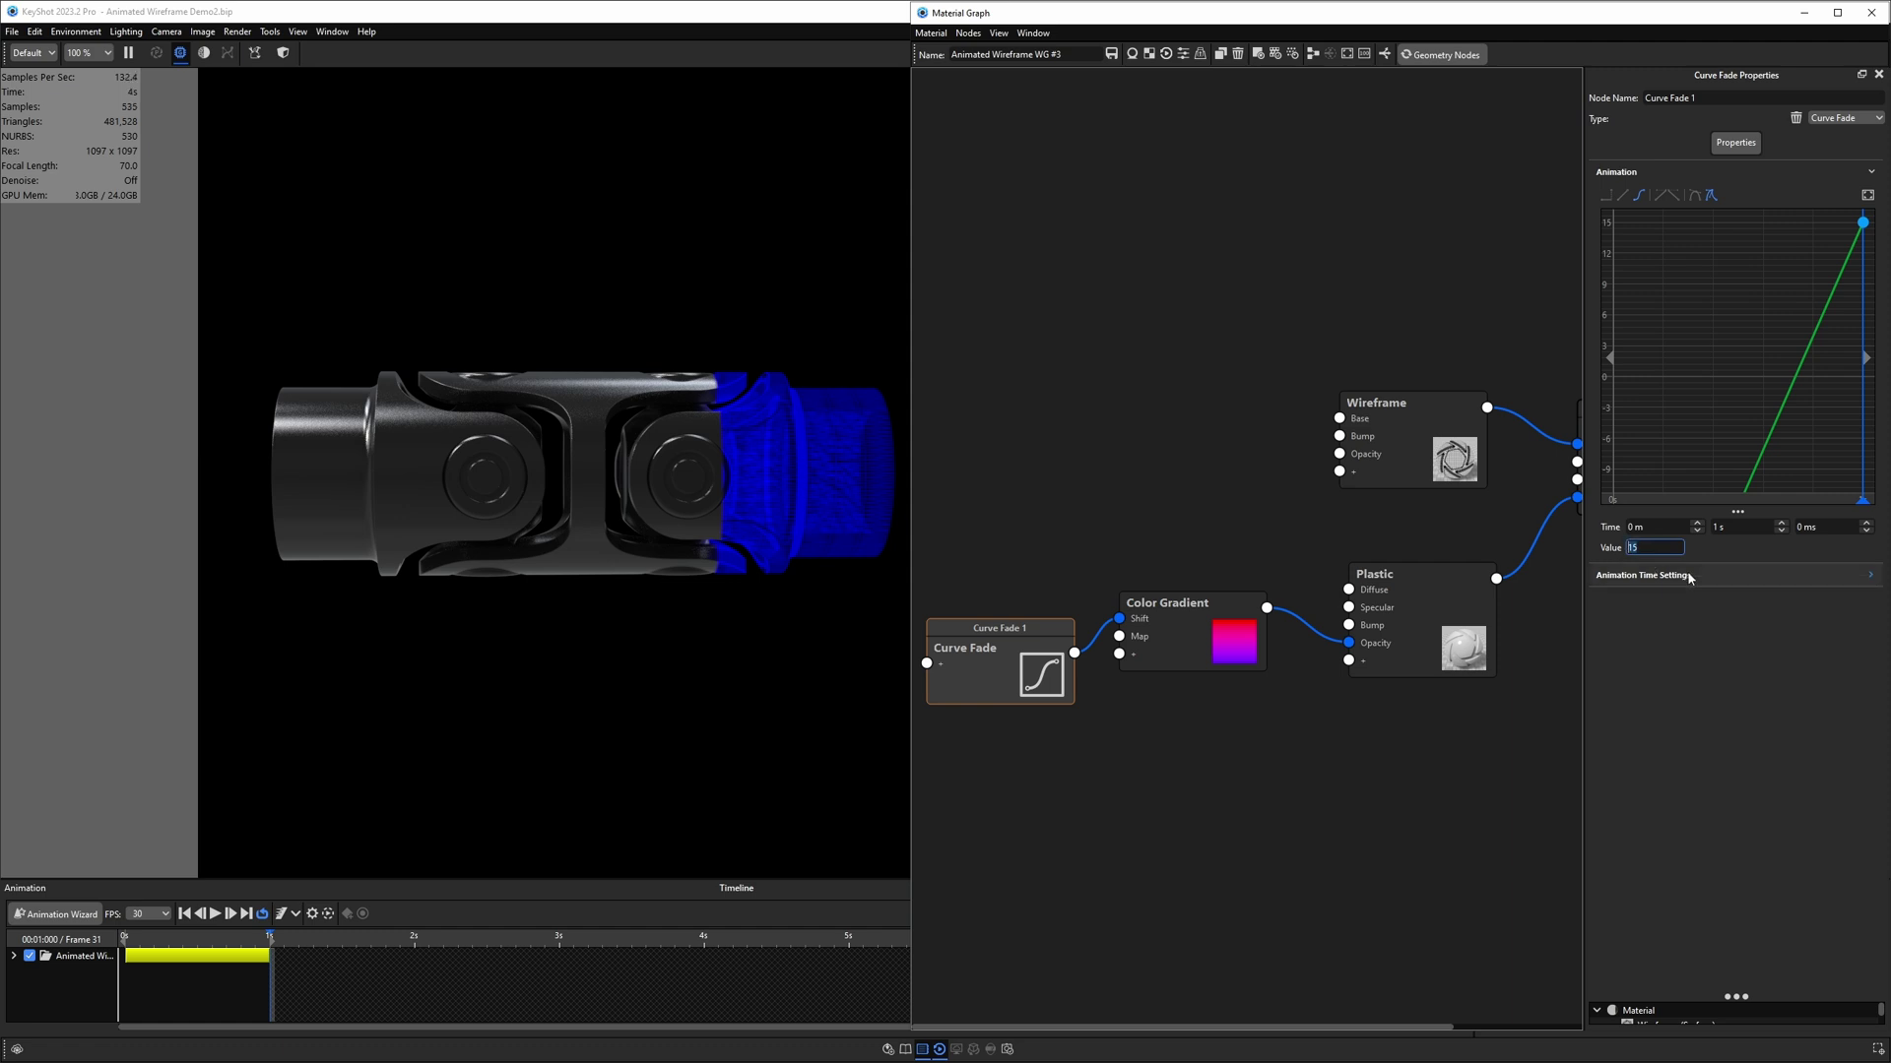
text(30)
key(Return)
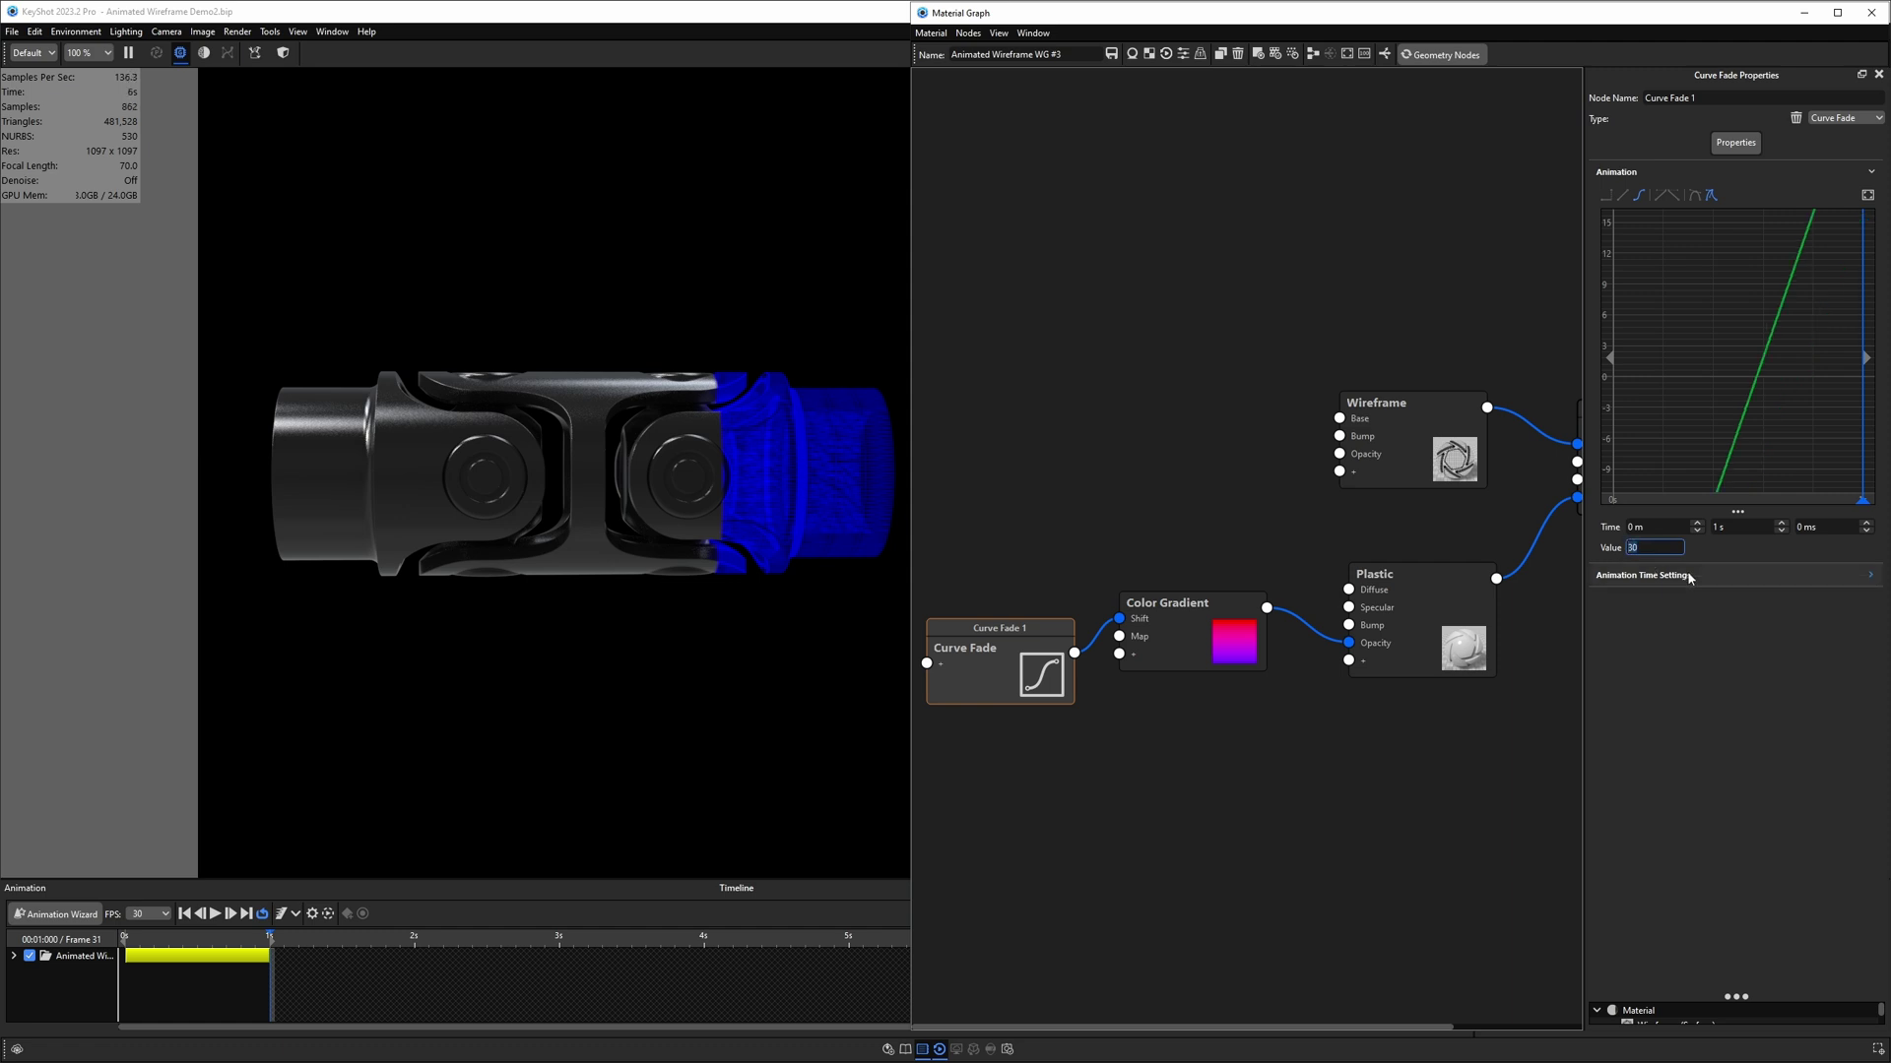
text(40)
key(Return)
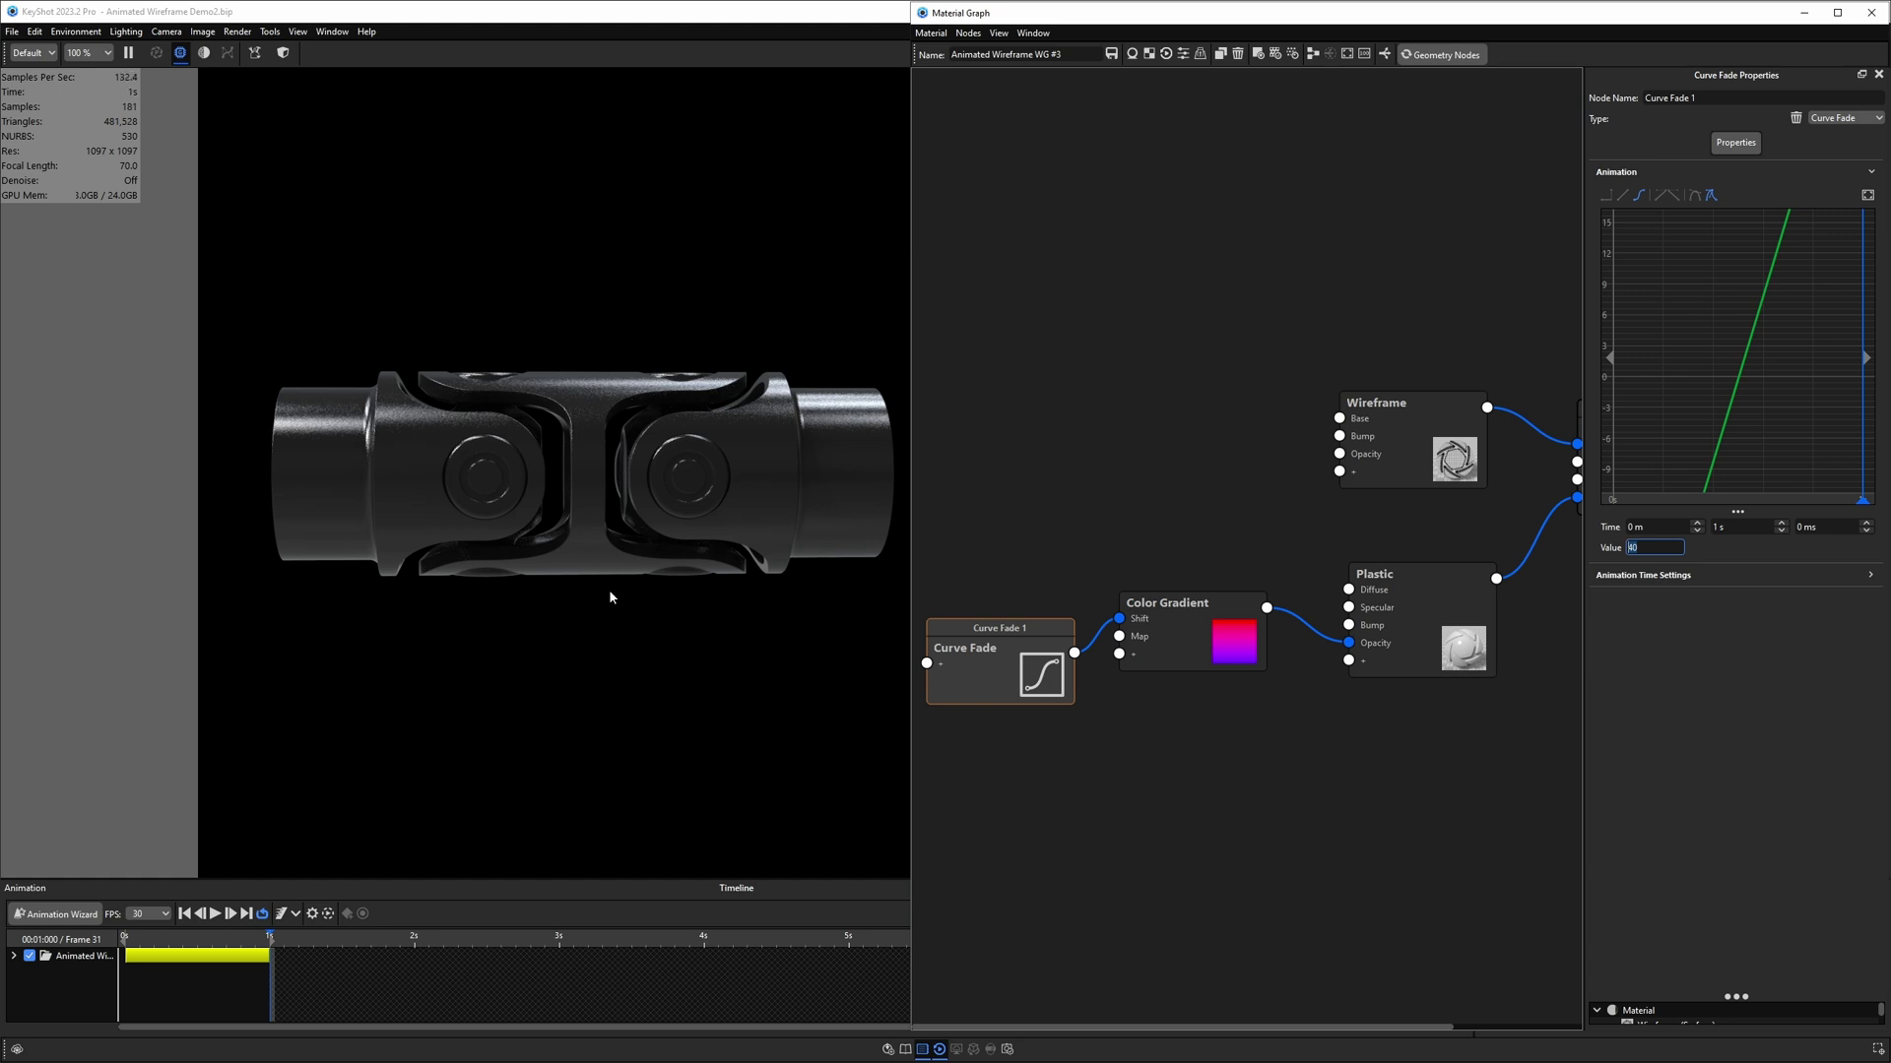
click(1868, 195)
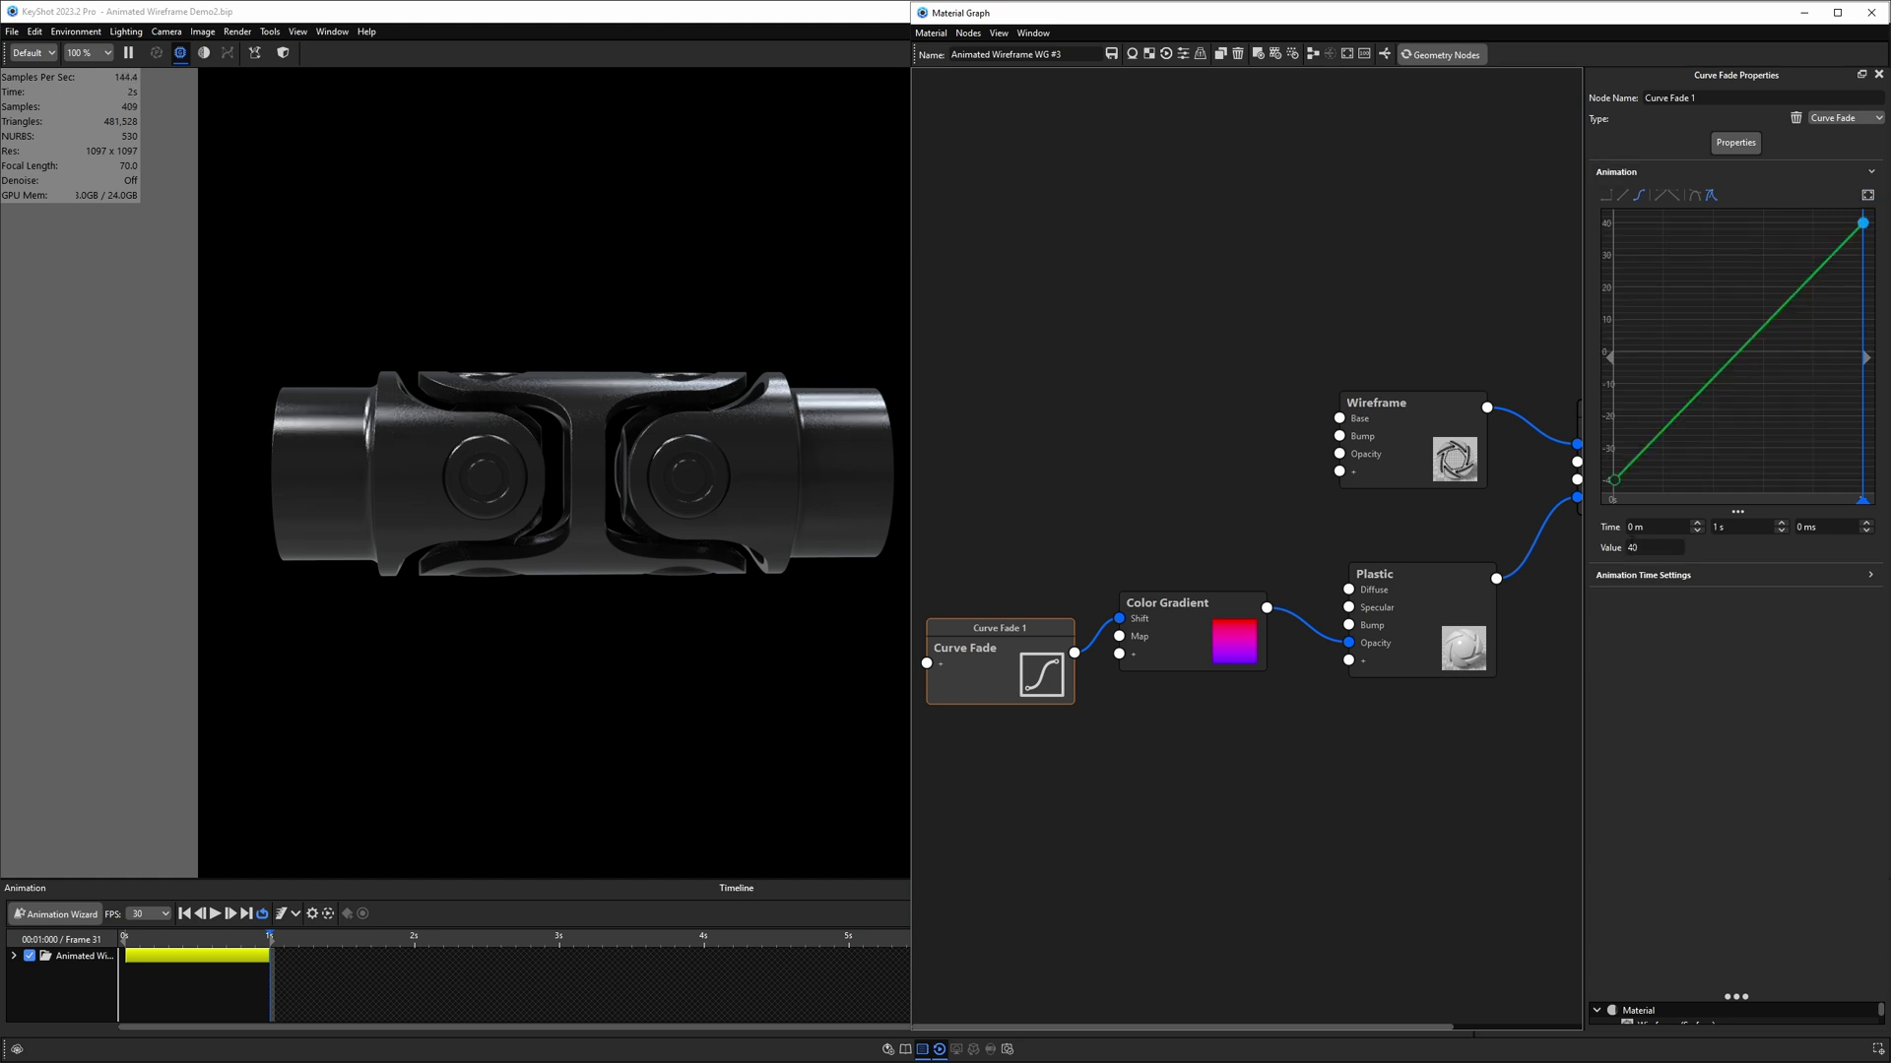
click(1615, 482)
click(1863, 224)
- Return the animation to frame 1 and re-tessellate the joint's near end yoke at quality 0.1 with 5% maximum edge length
drag(619, 596, 645, 709)
drag(271, 934, 124, 936)
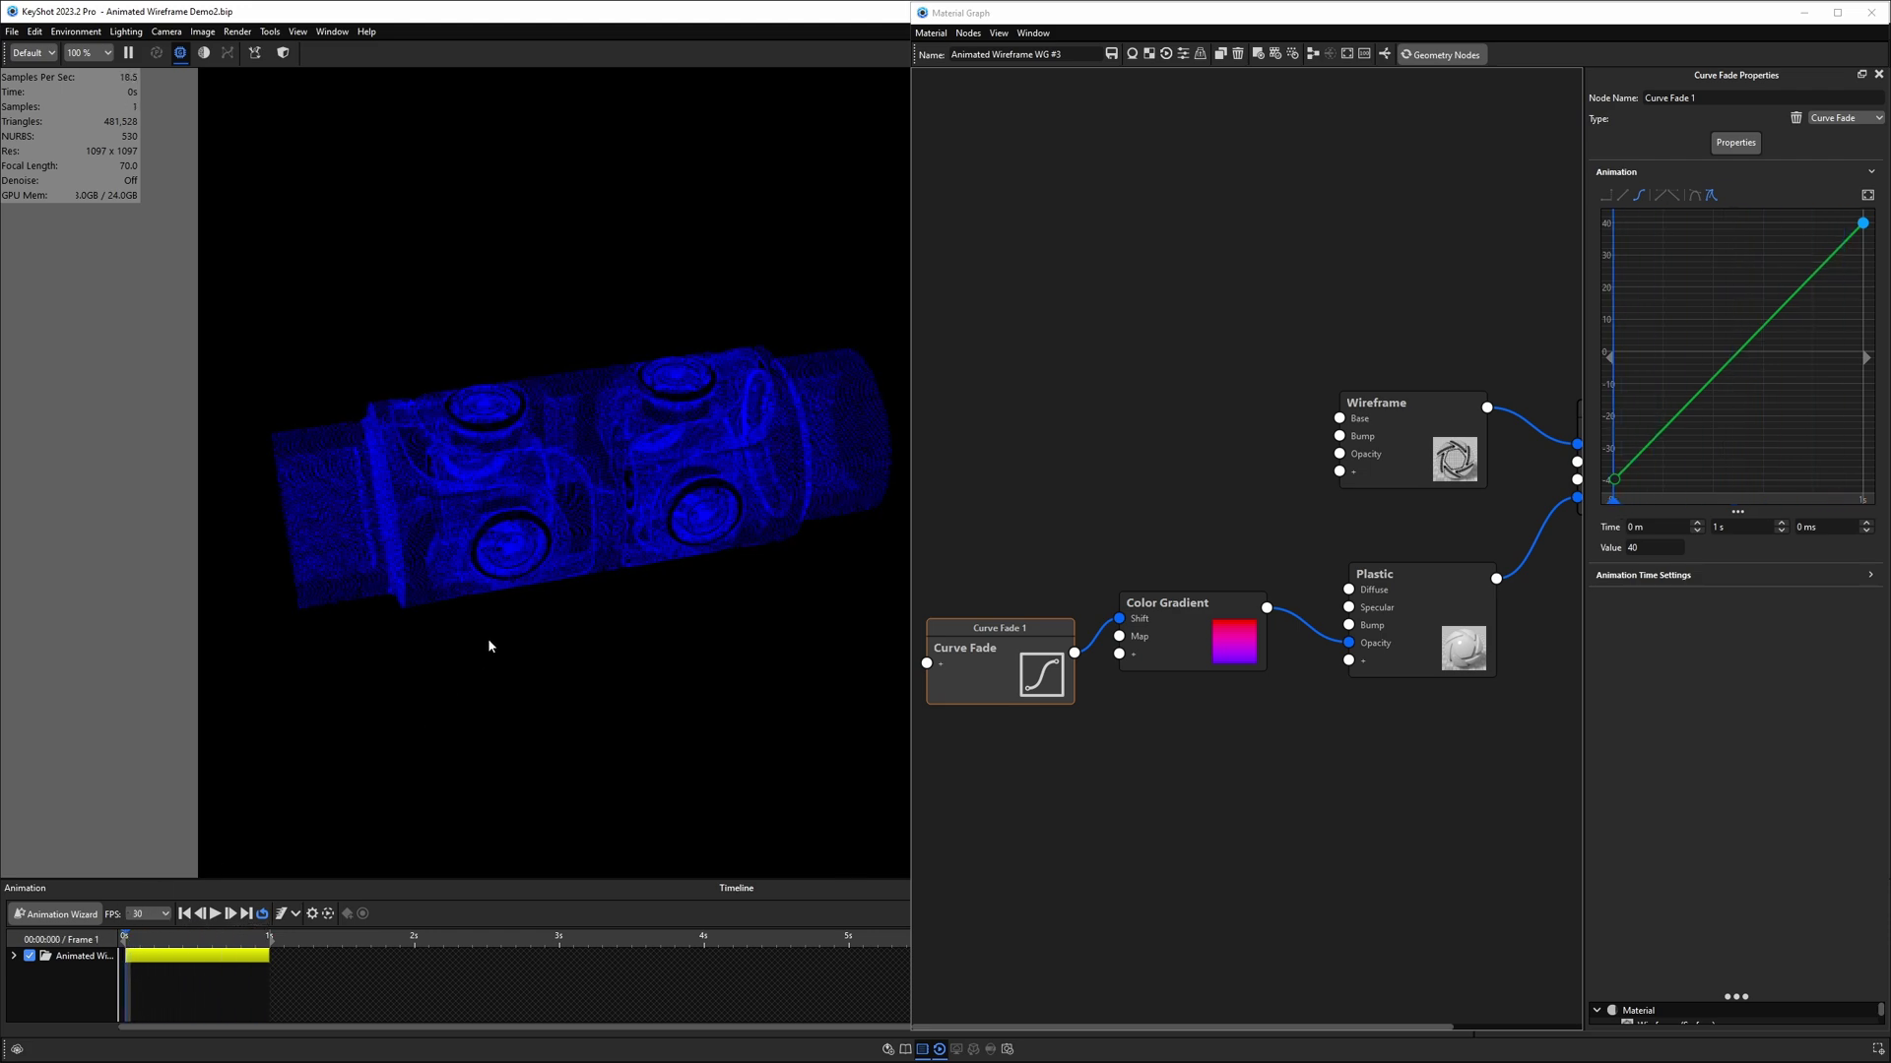
drag(510, 630, 584, 575)
right_click(409, 494)
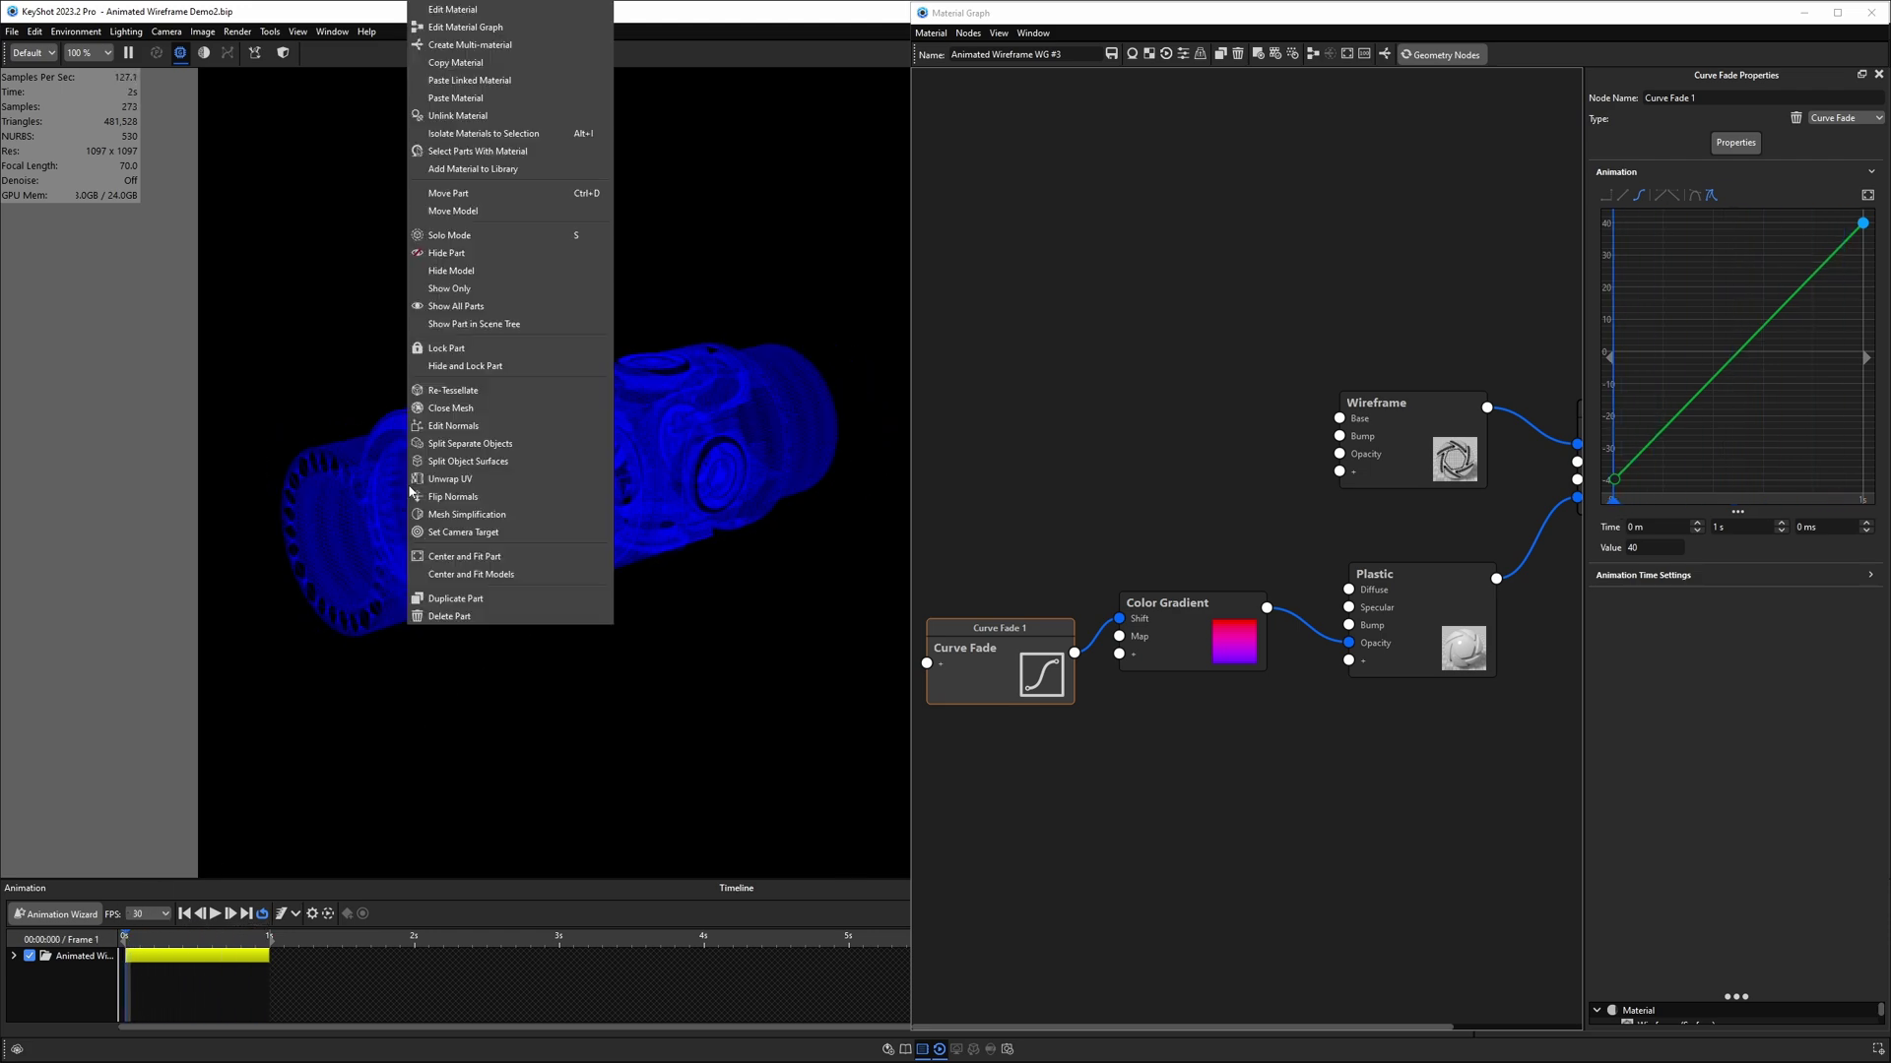
click(451, 390)
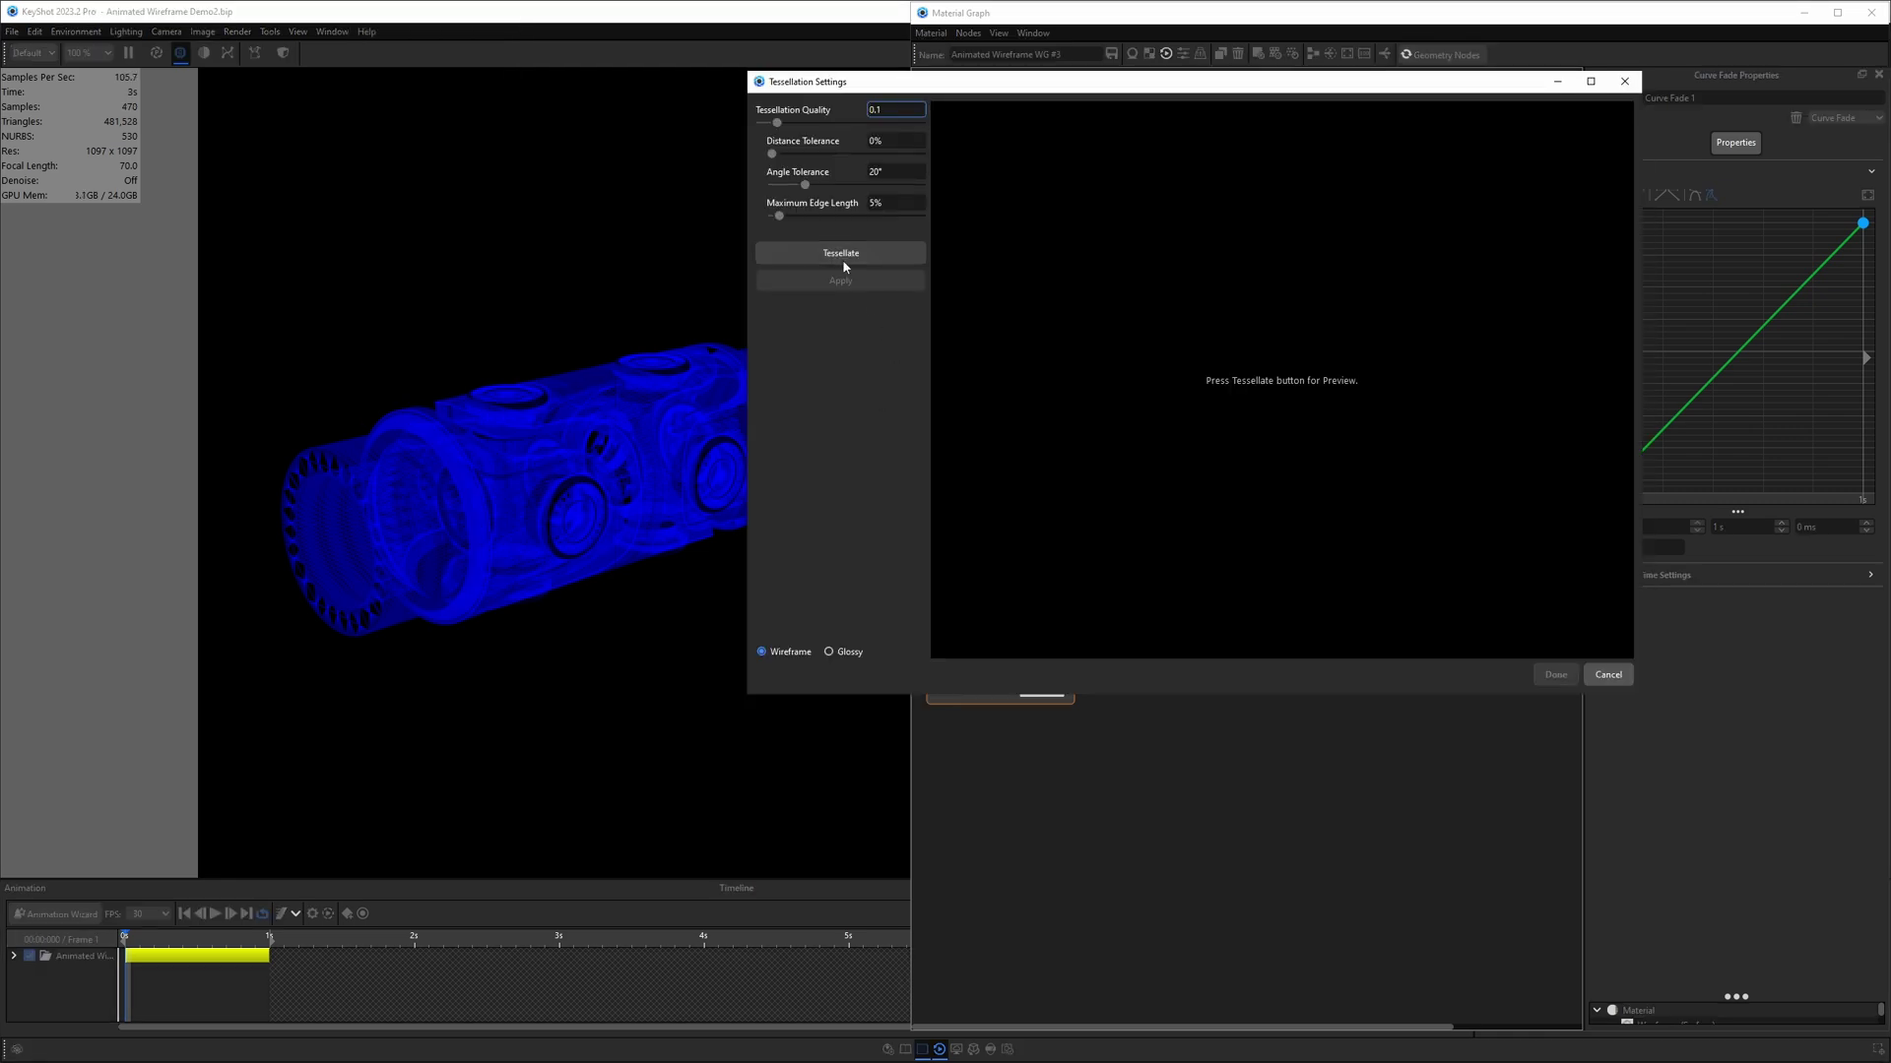
click(842, 254)
click(841, 281)
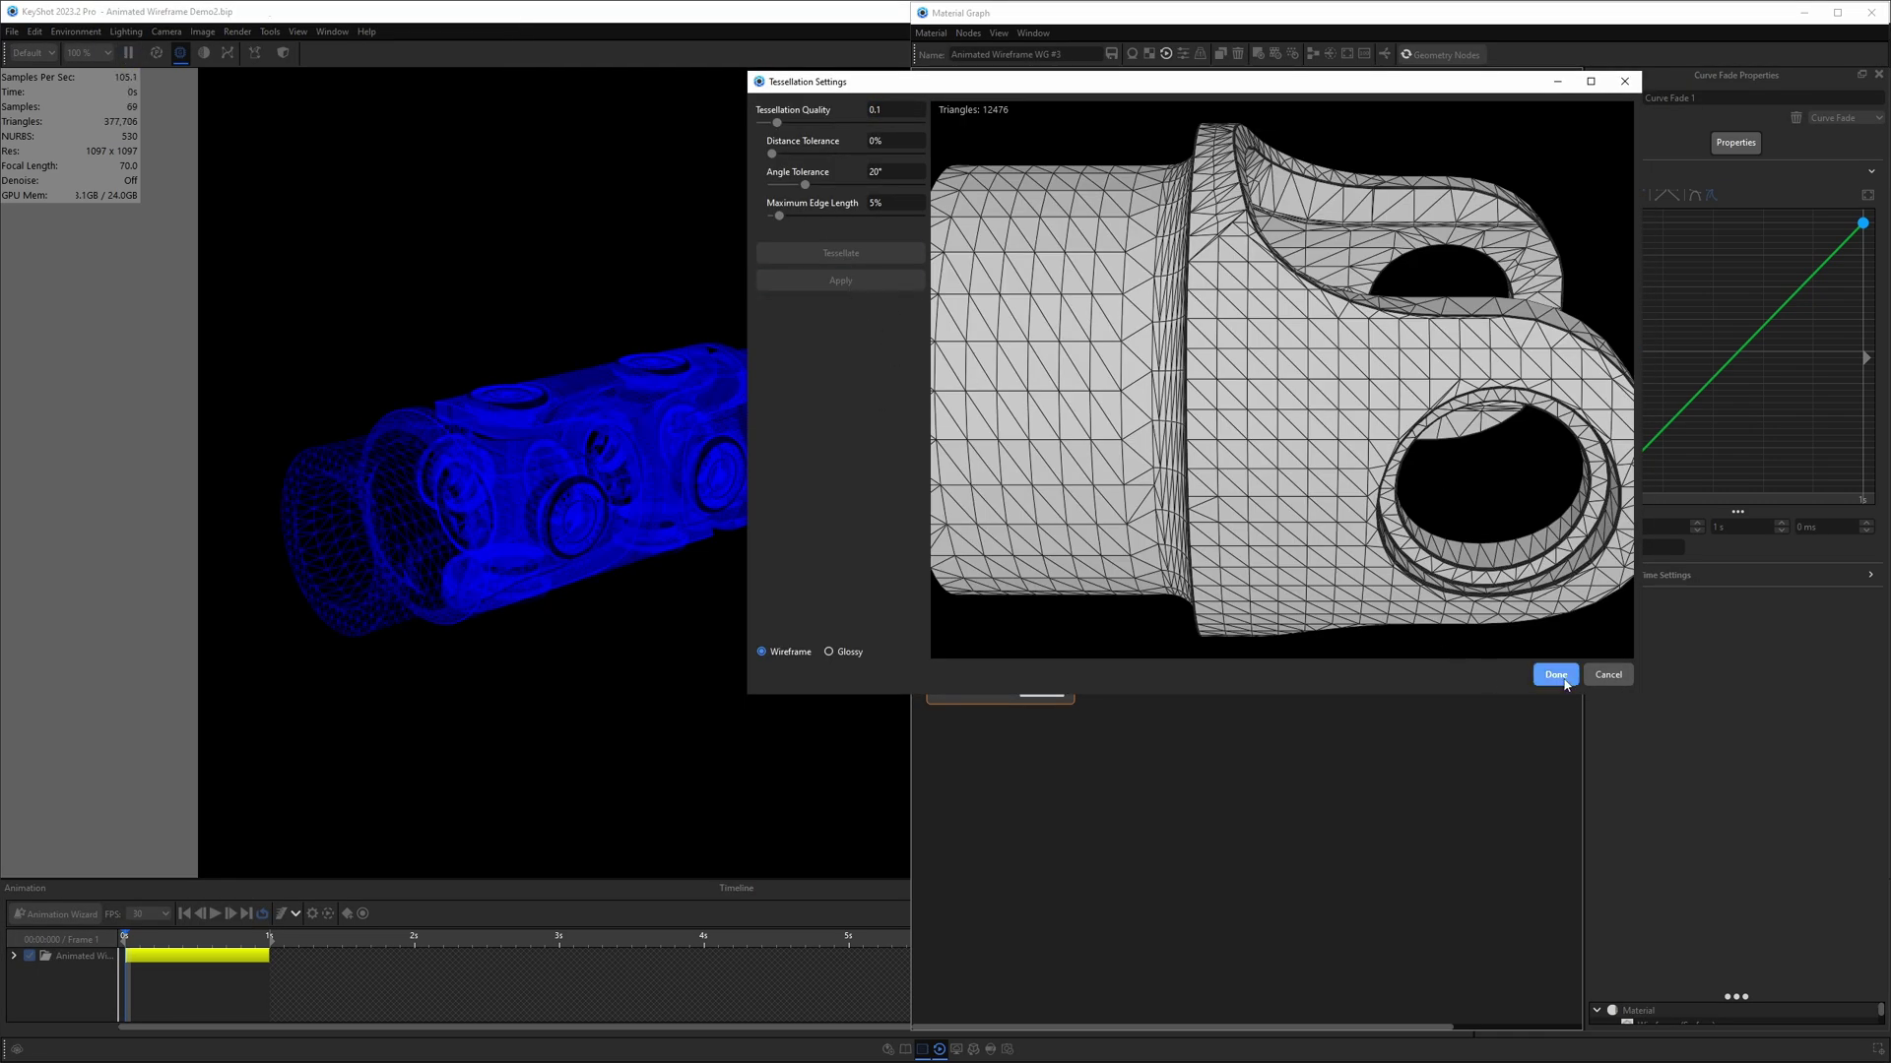
click(1556, 675)
- Re-tessellate the joint's middle coupling part at quality 0.1 with 20° angle tolerance and 5% maximum edge length
right_click(566, 421)
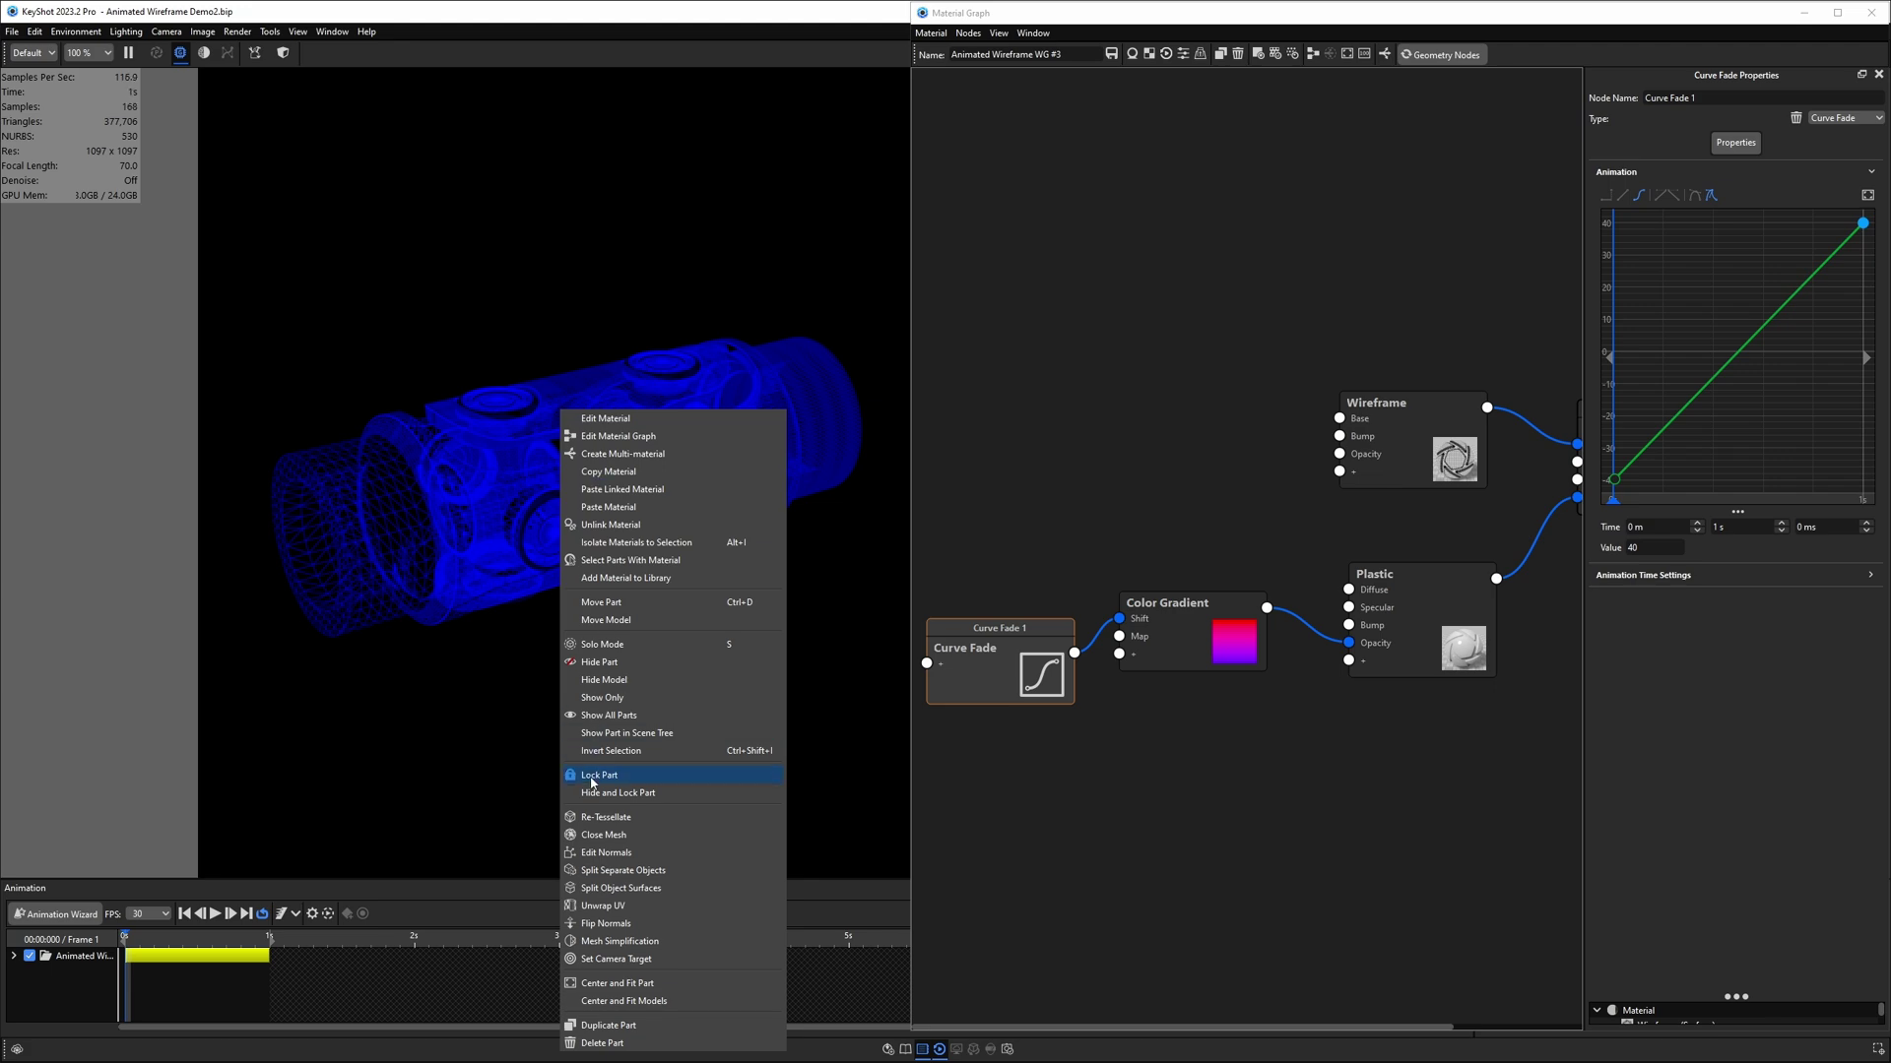
click(601, 817)
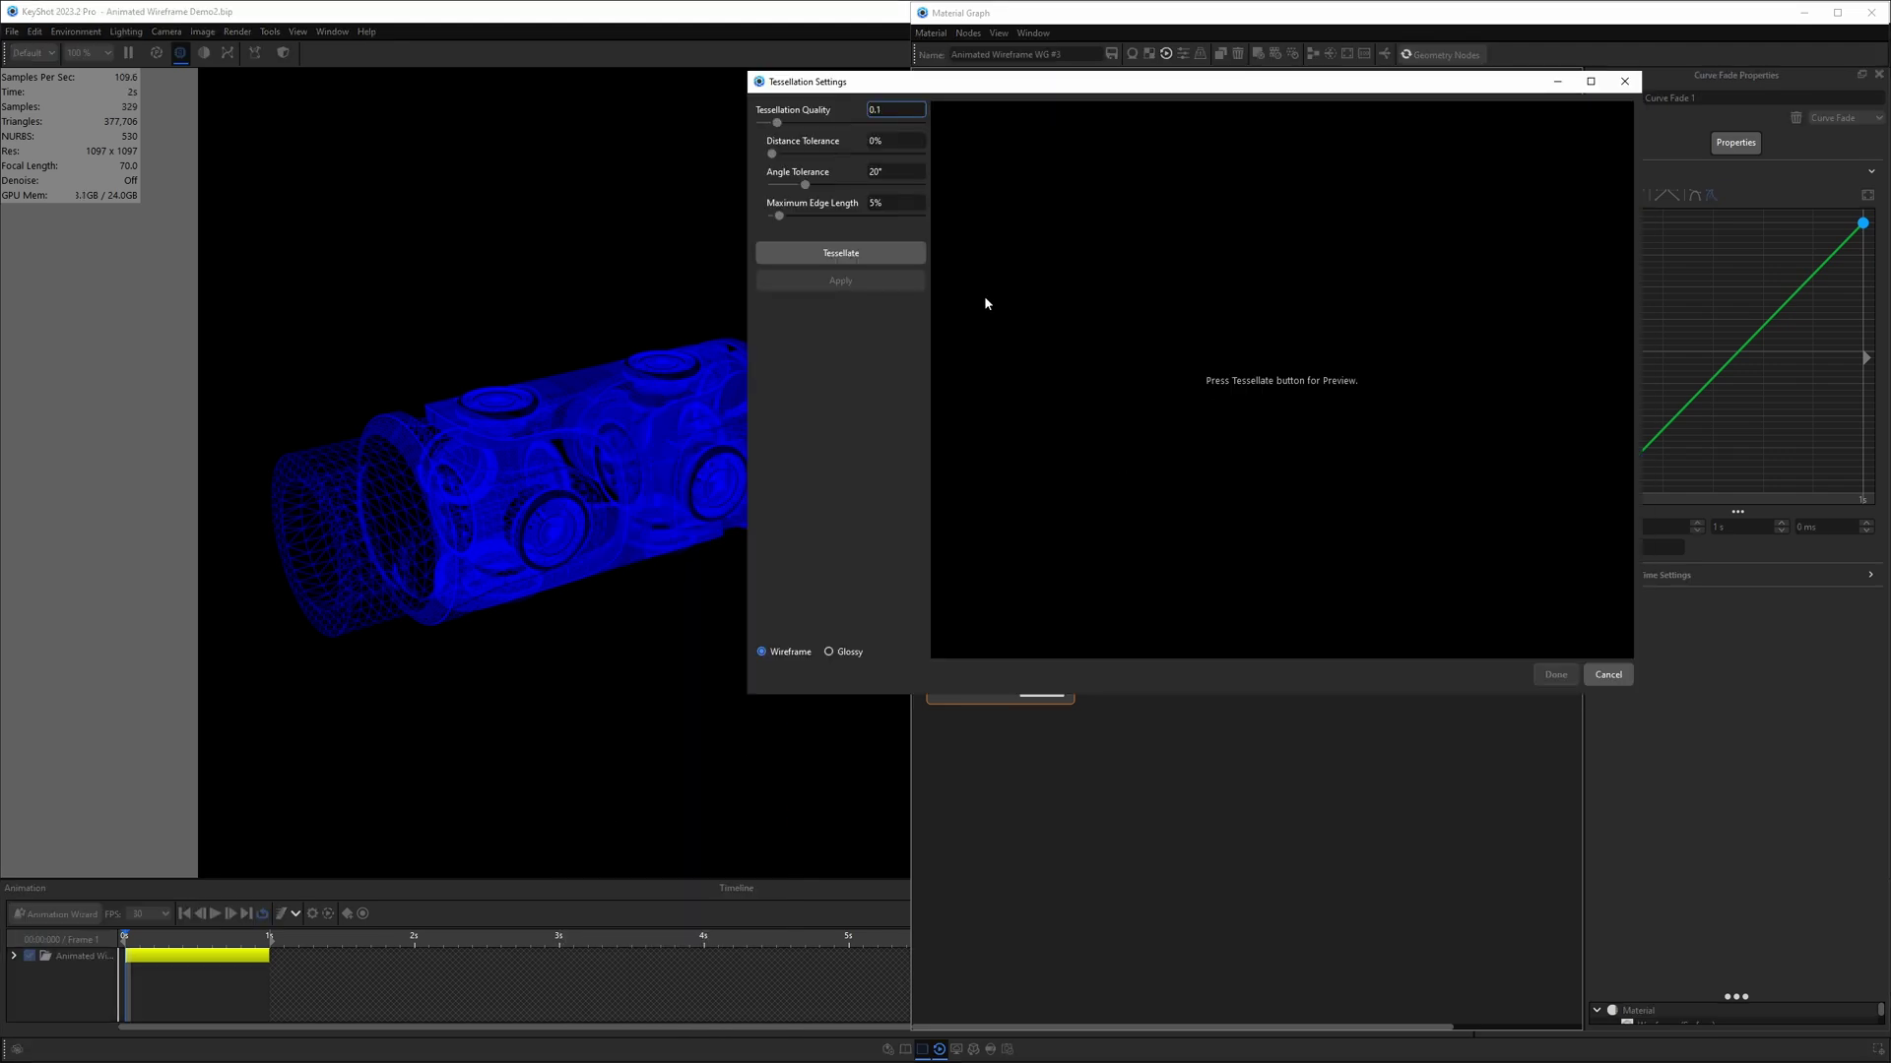
click(841, 253)
click(841, 281)
click(1556, 674)
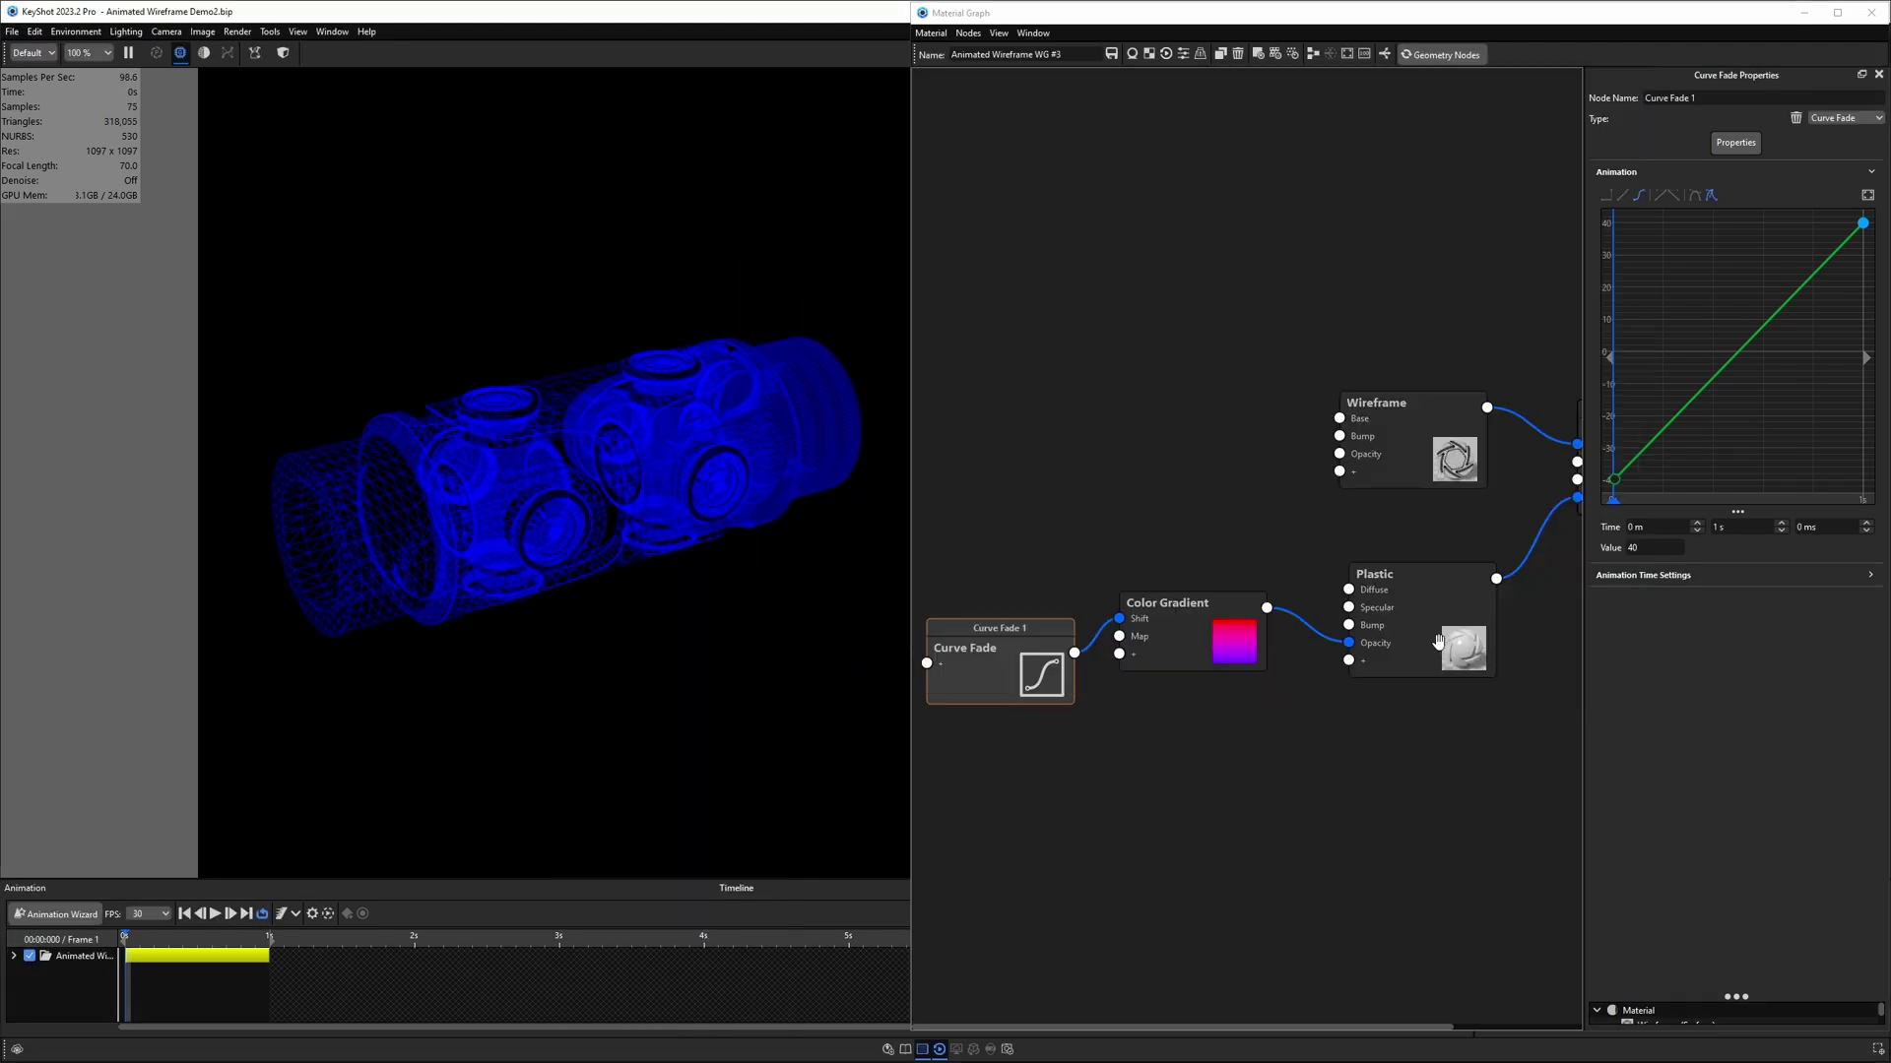
- Re-tessellate the yoke at the joint's far end and close the material graph
right_click(778, 416)
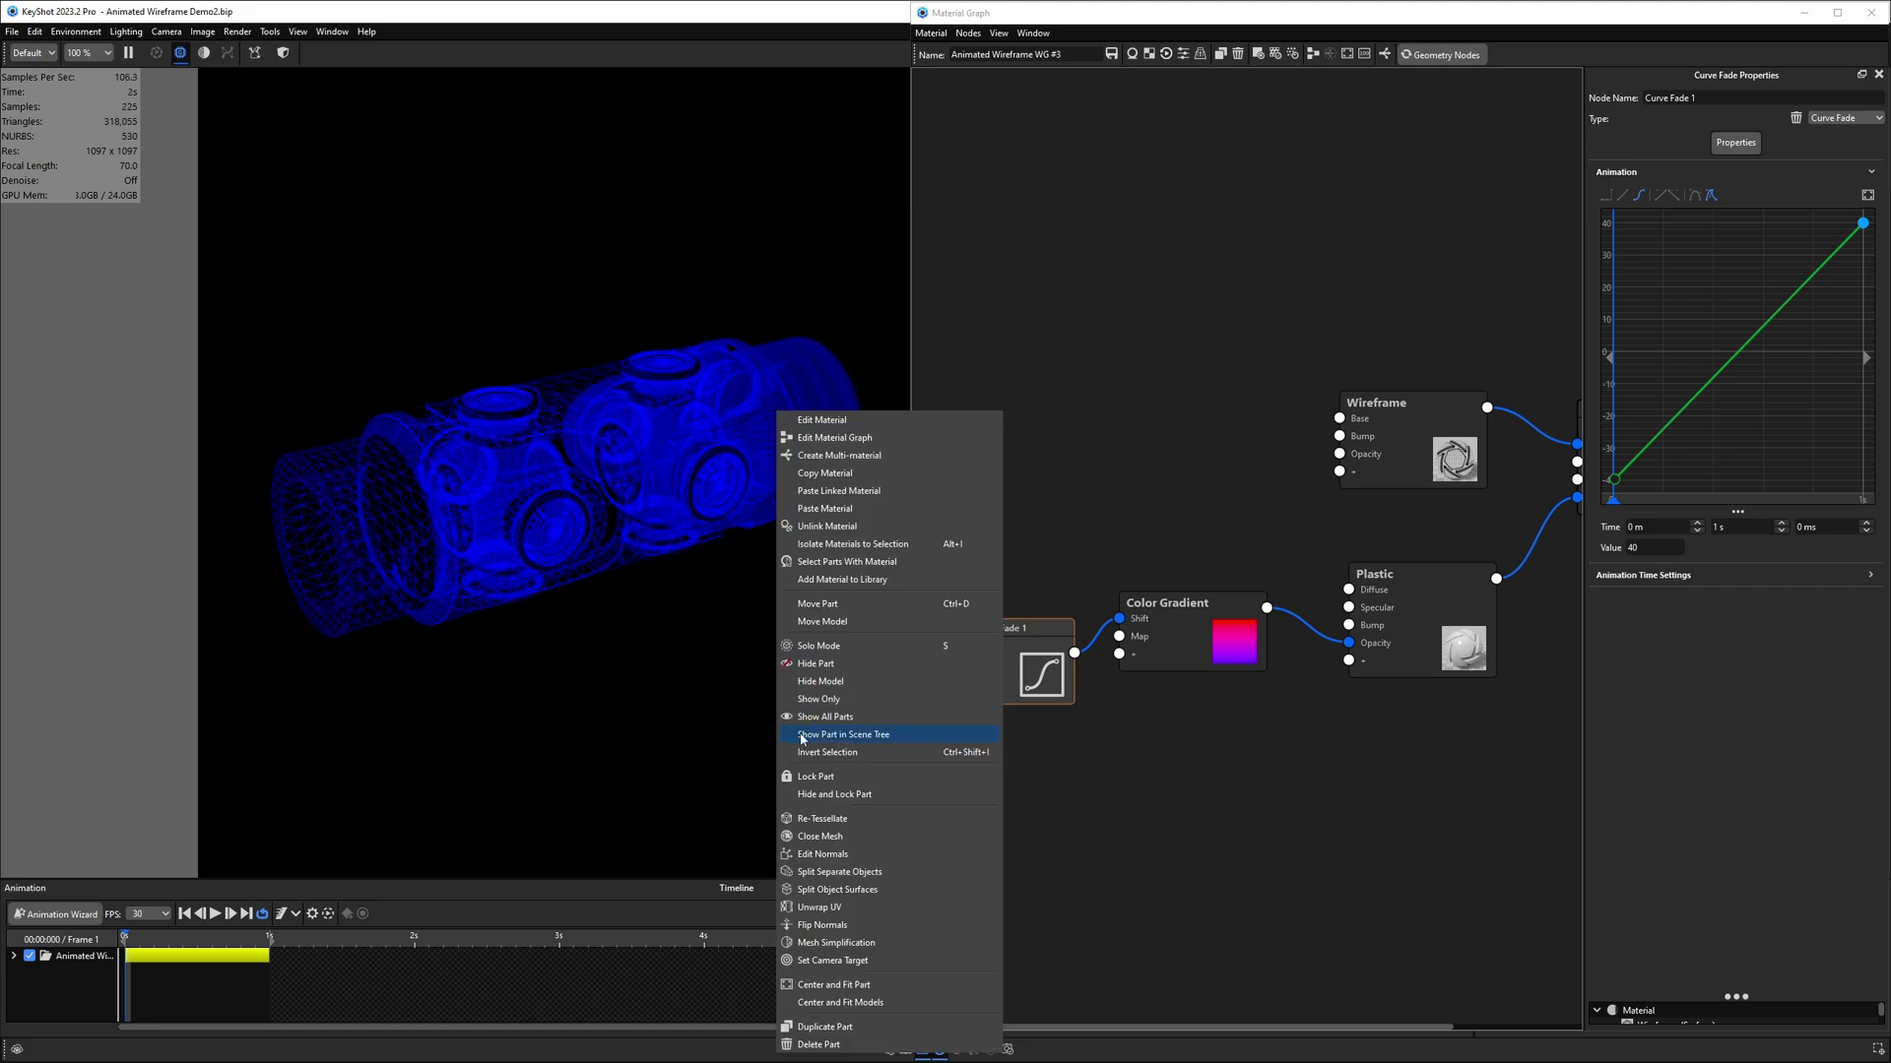
click(822, 819)
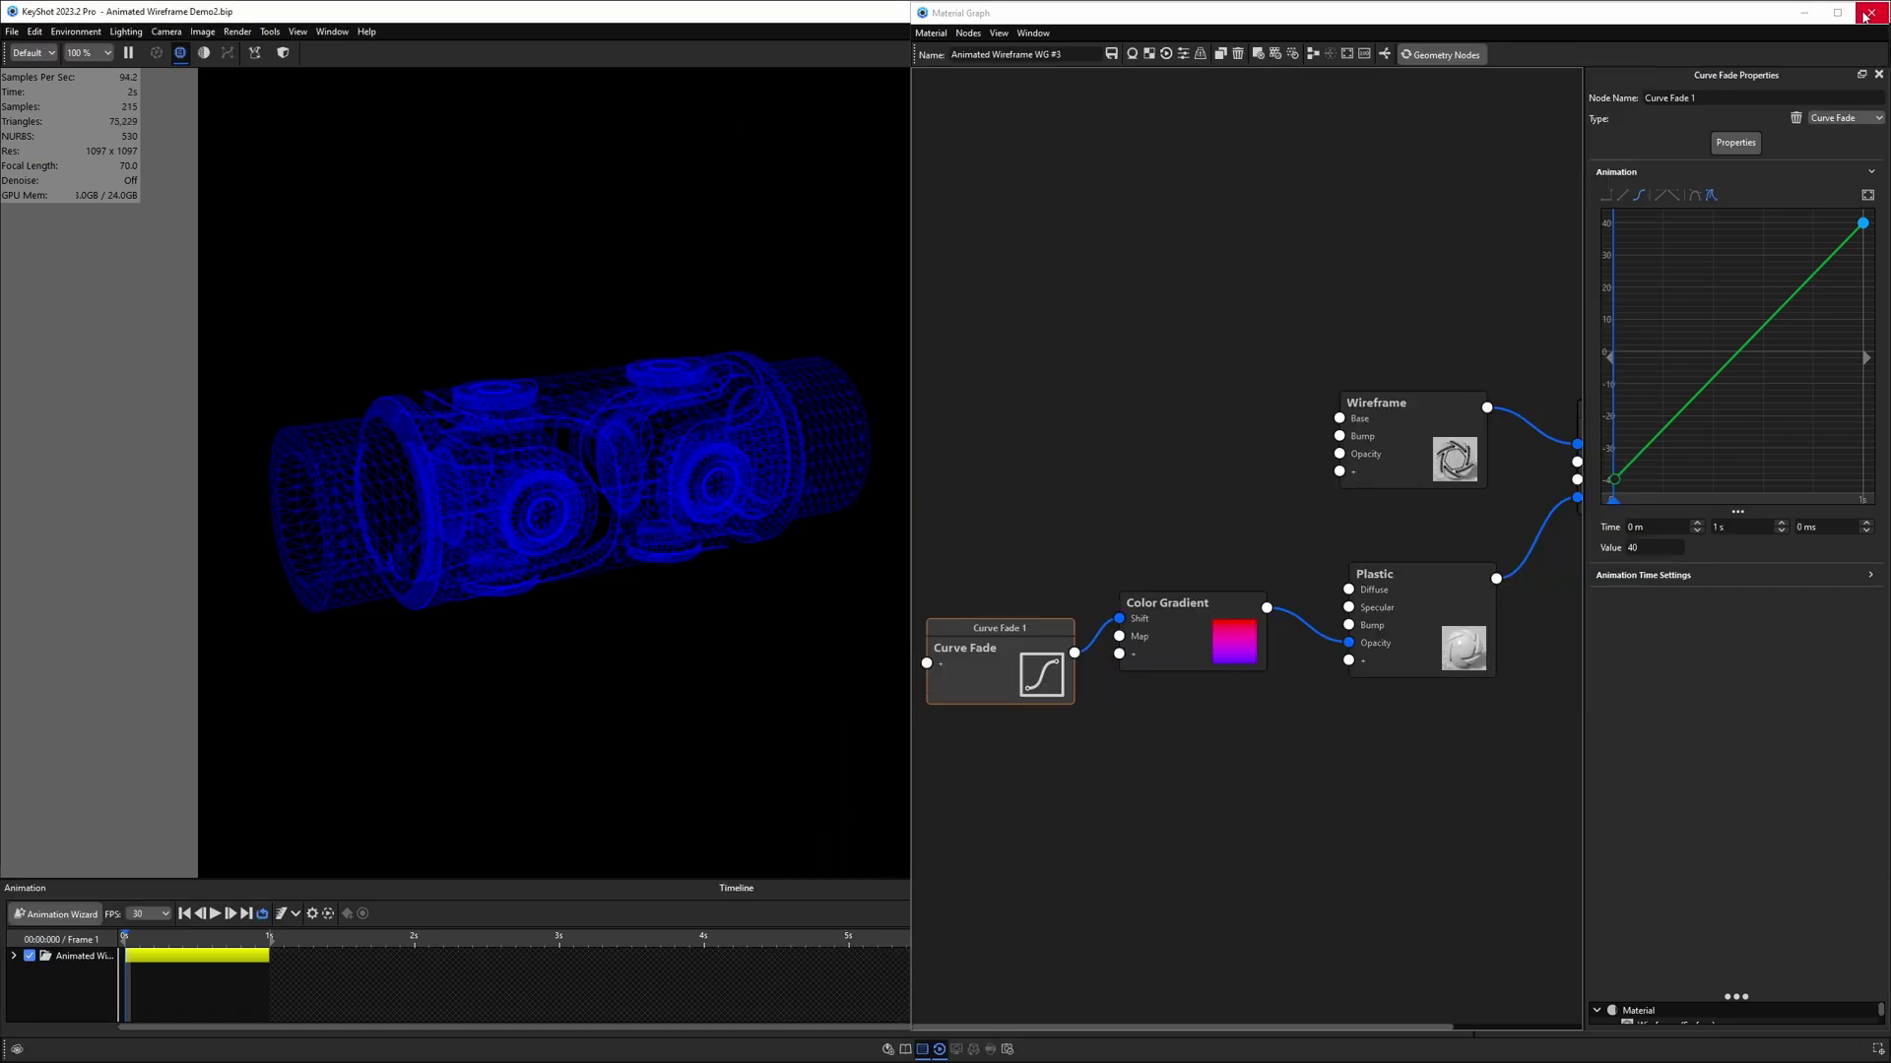
click(1867, 12)
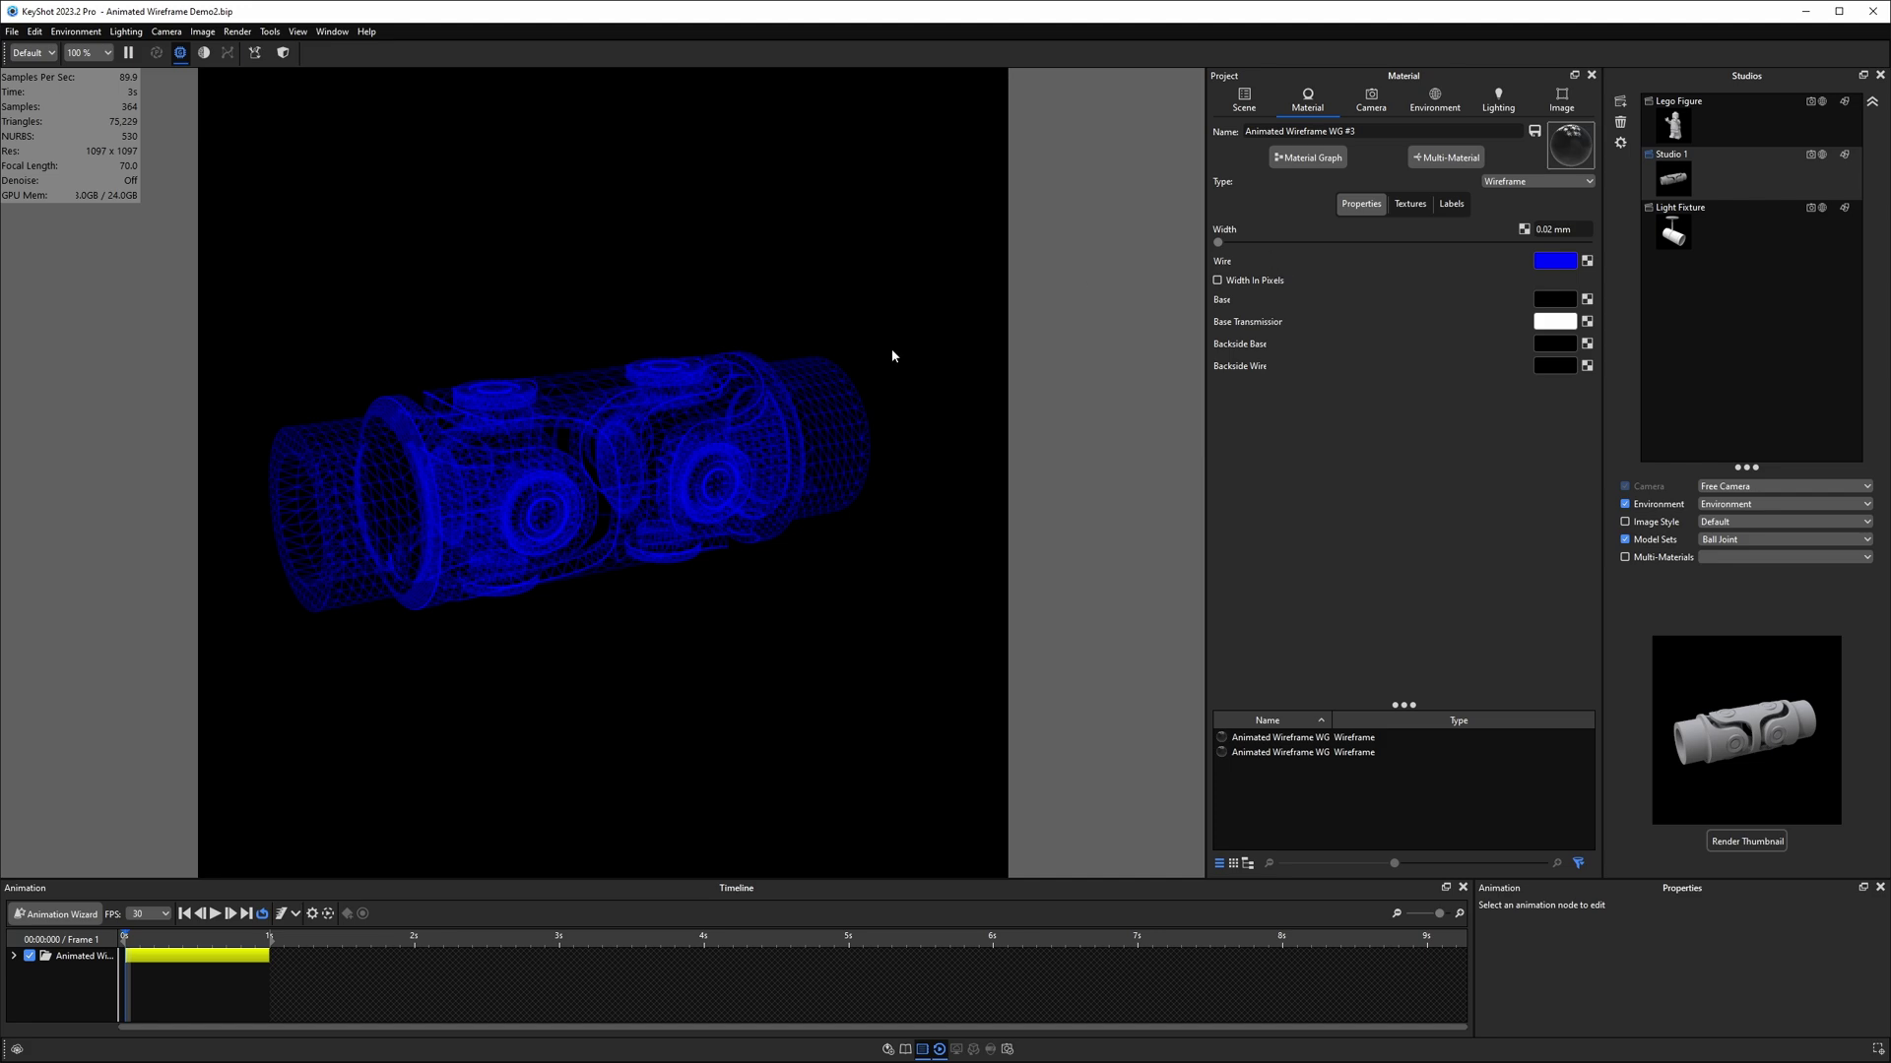
- Change the Wire colour of the joint's wireframe material to magenta FF00E9
middle_drag(716, 515, 732, 529)
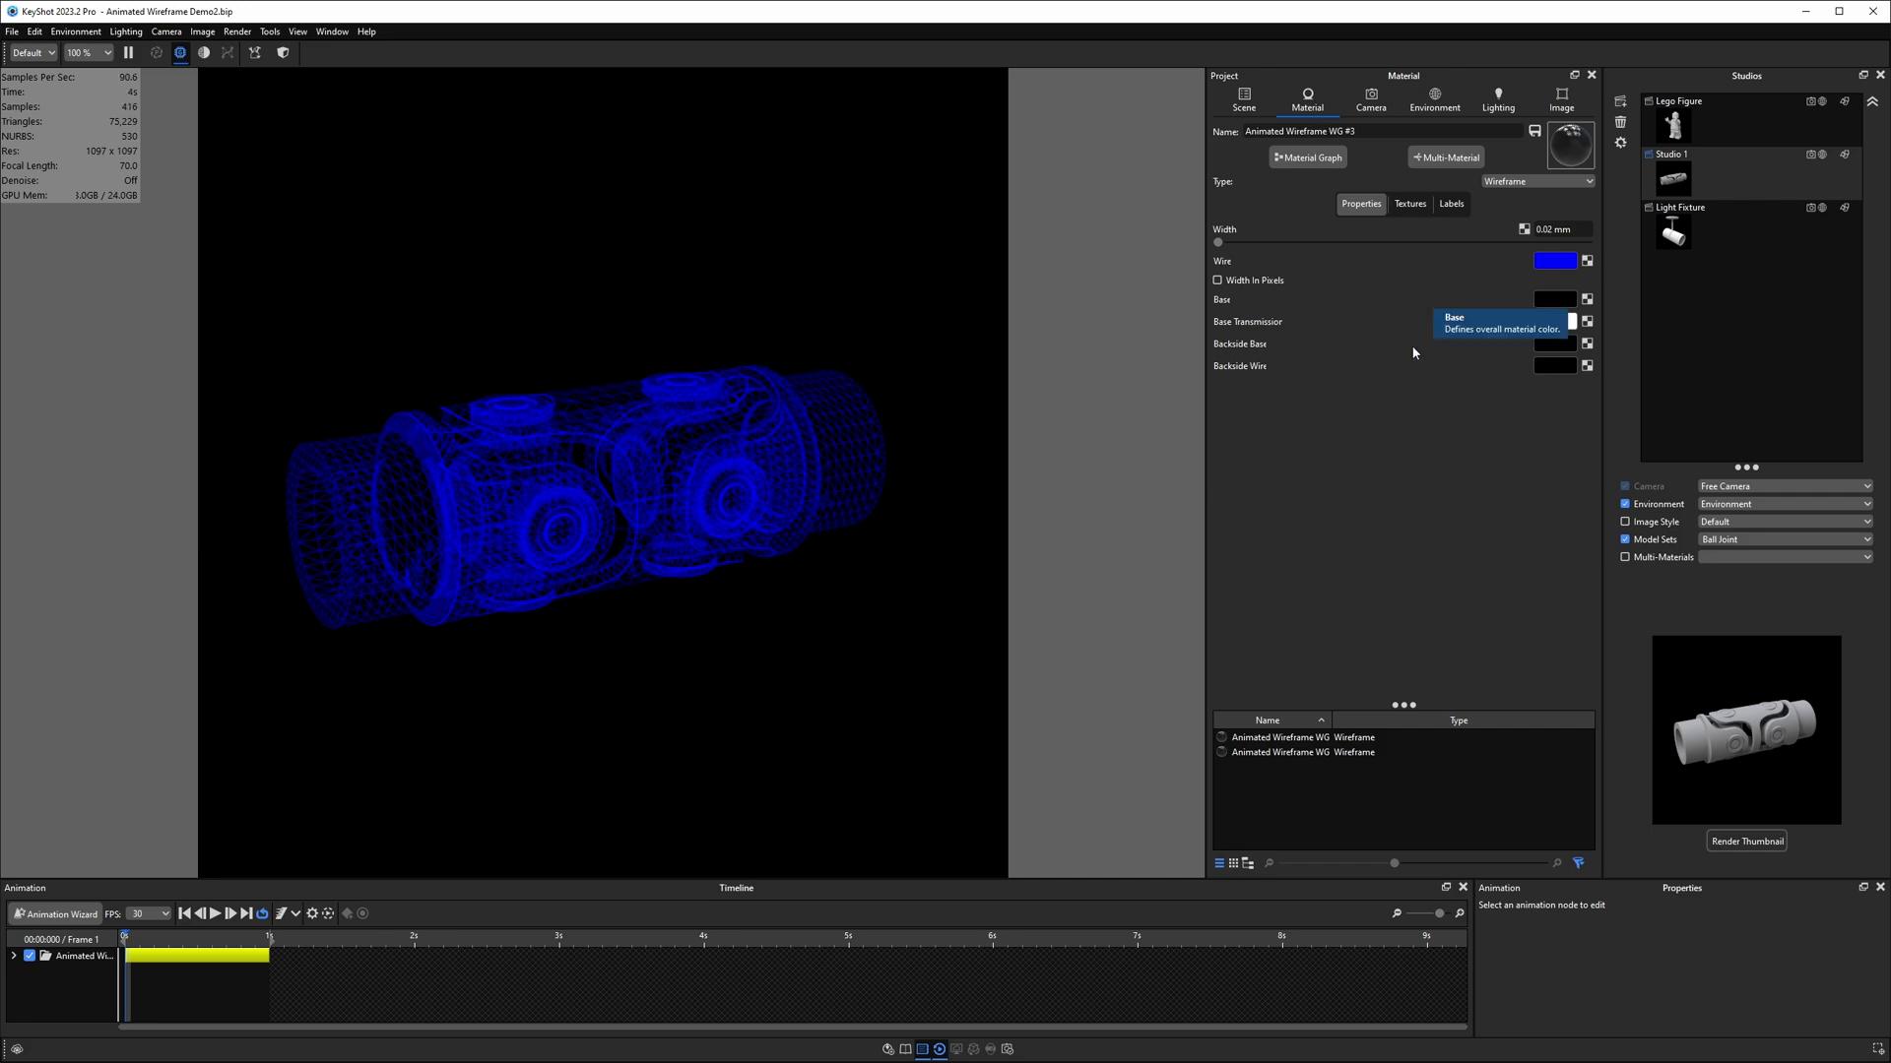
click(1549, 264)
drag(1580, 276, 1381, 264)
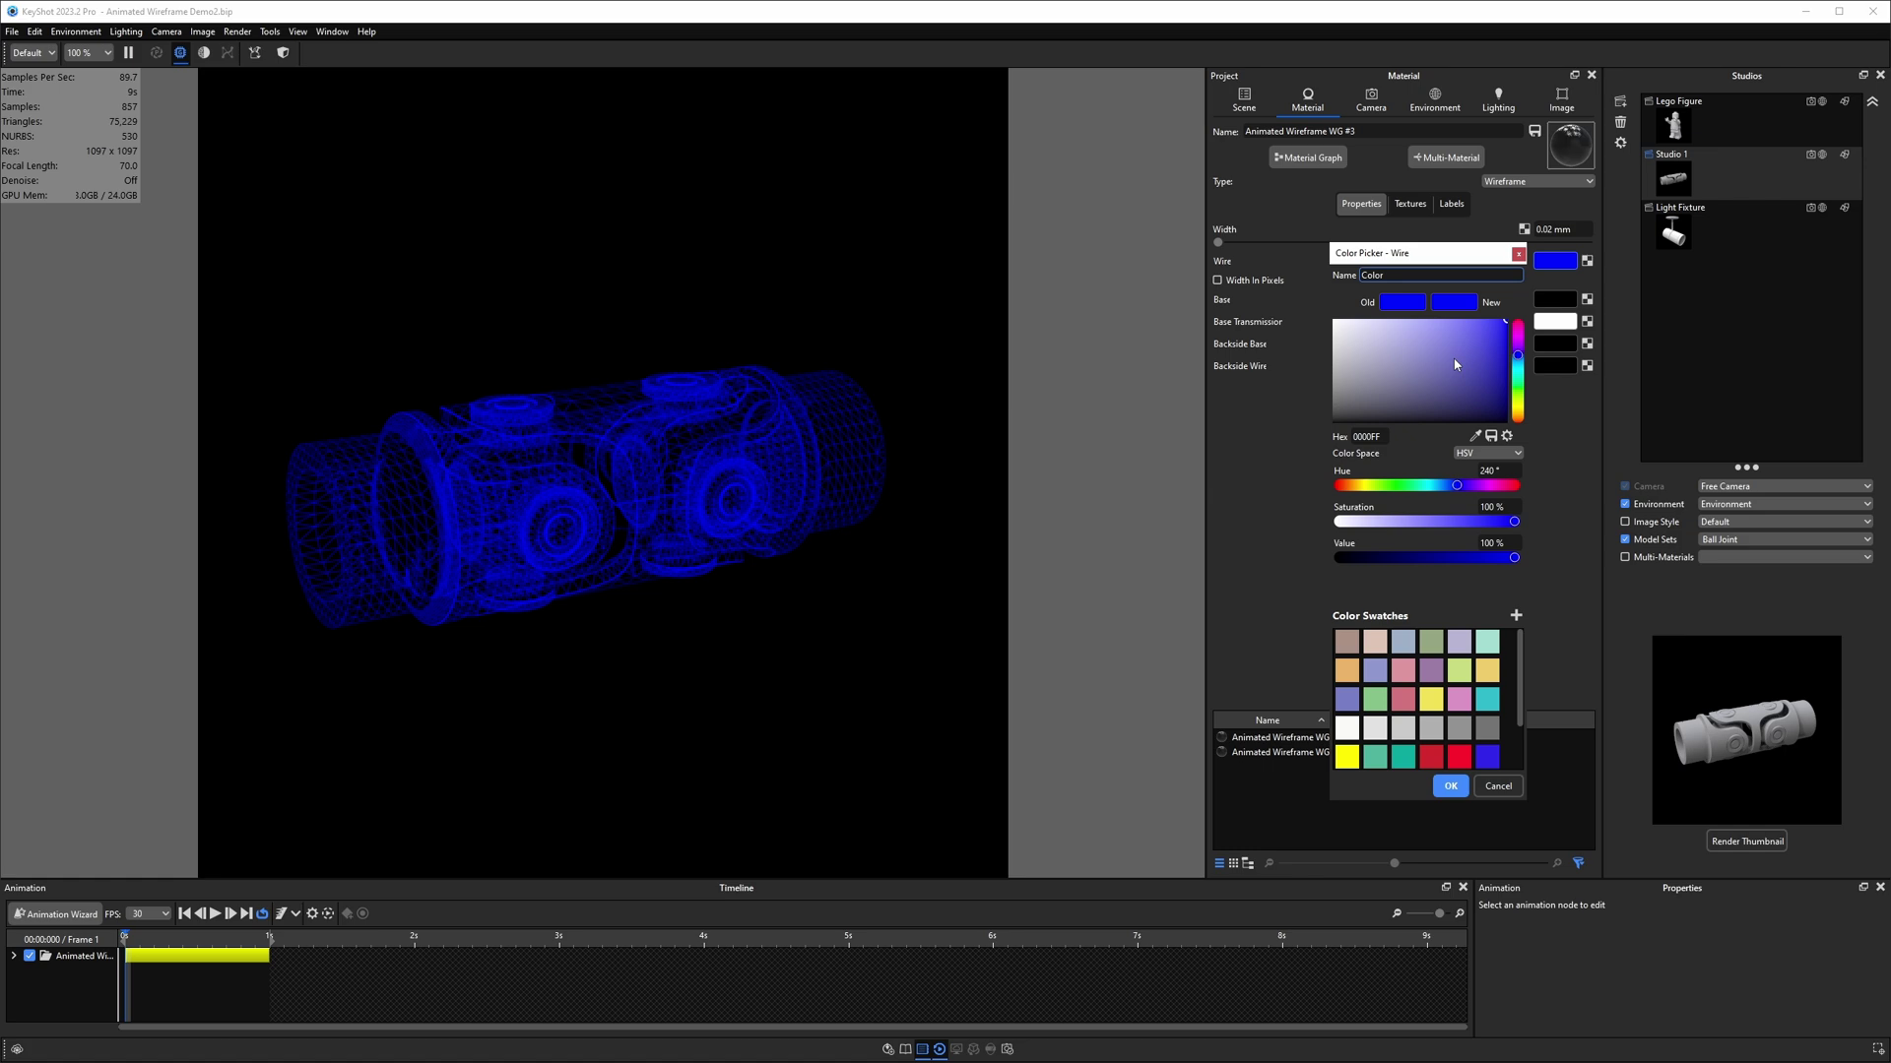
click(1519, 340)
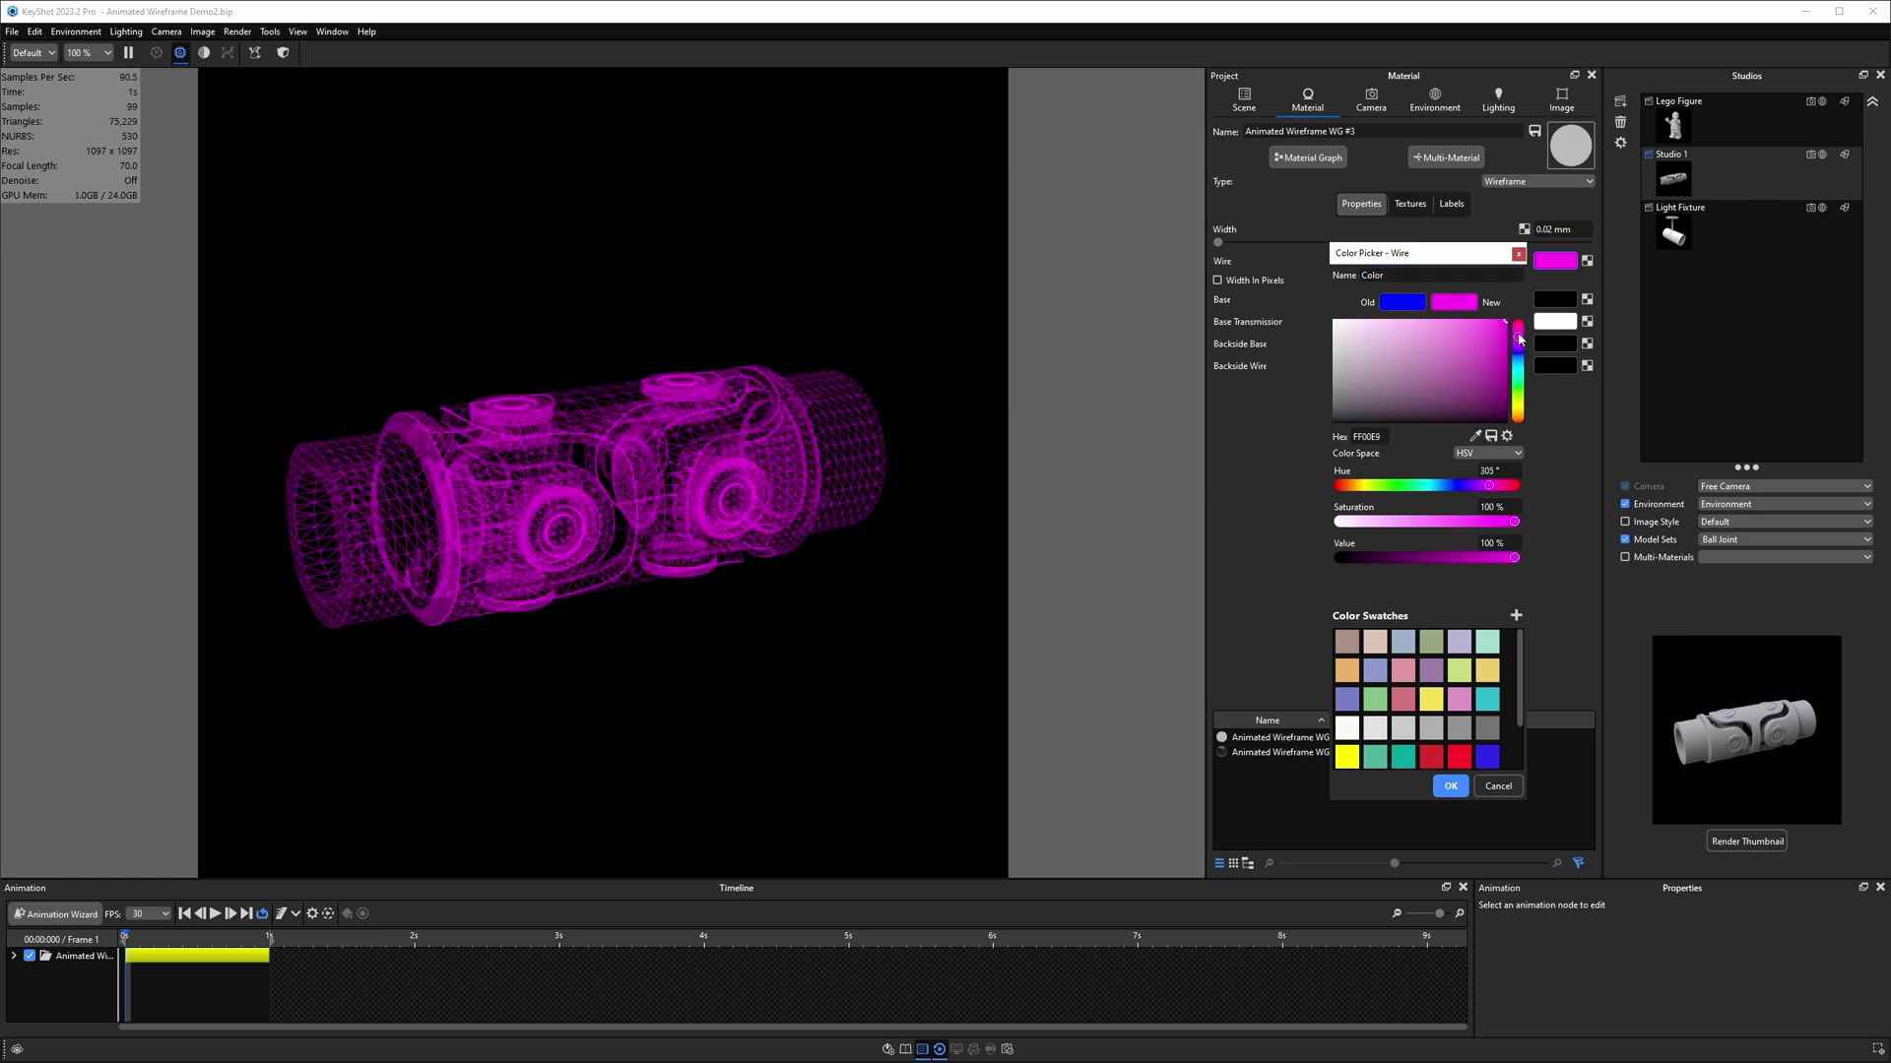
click(1450, 785)
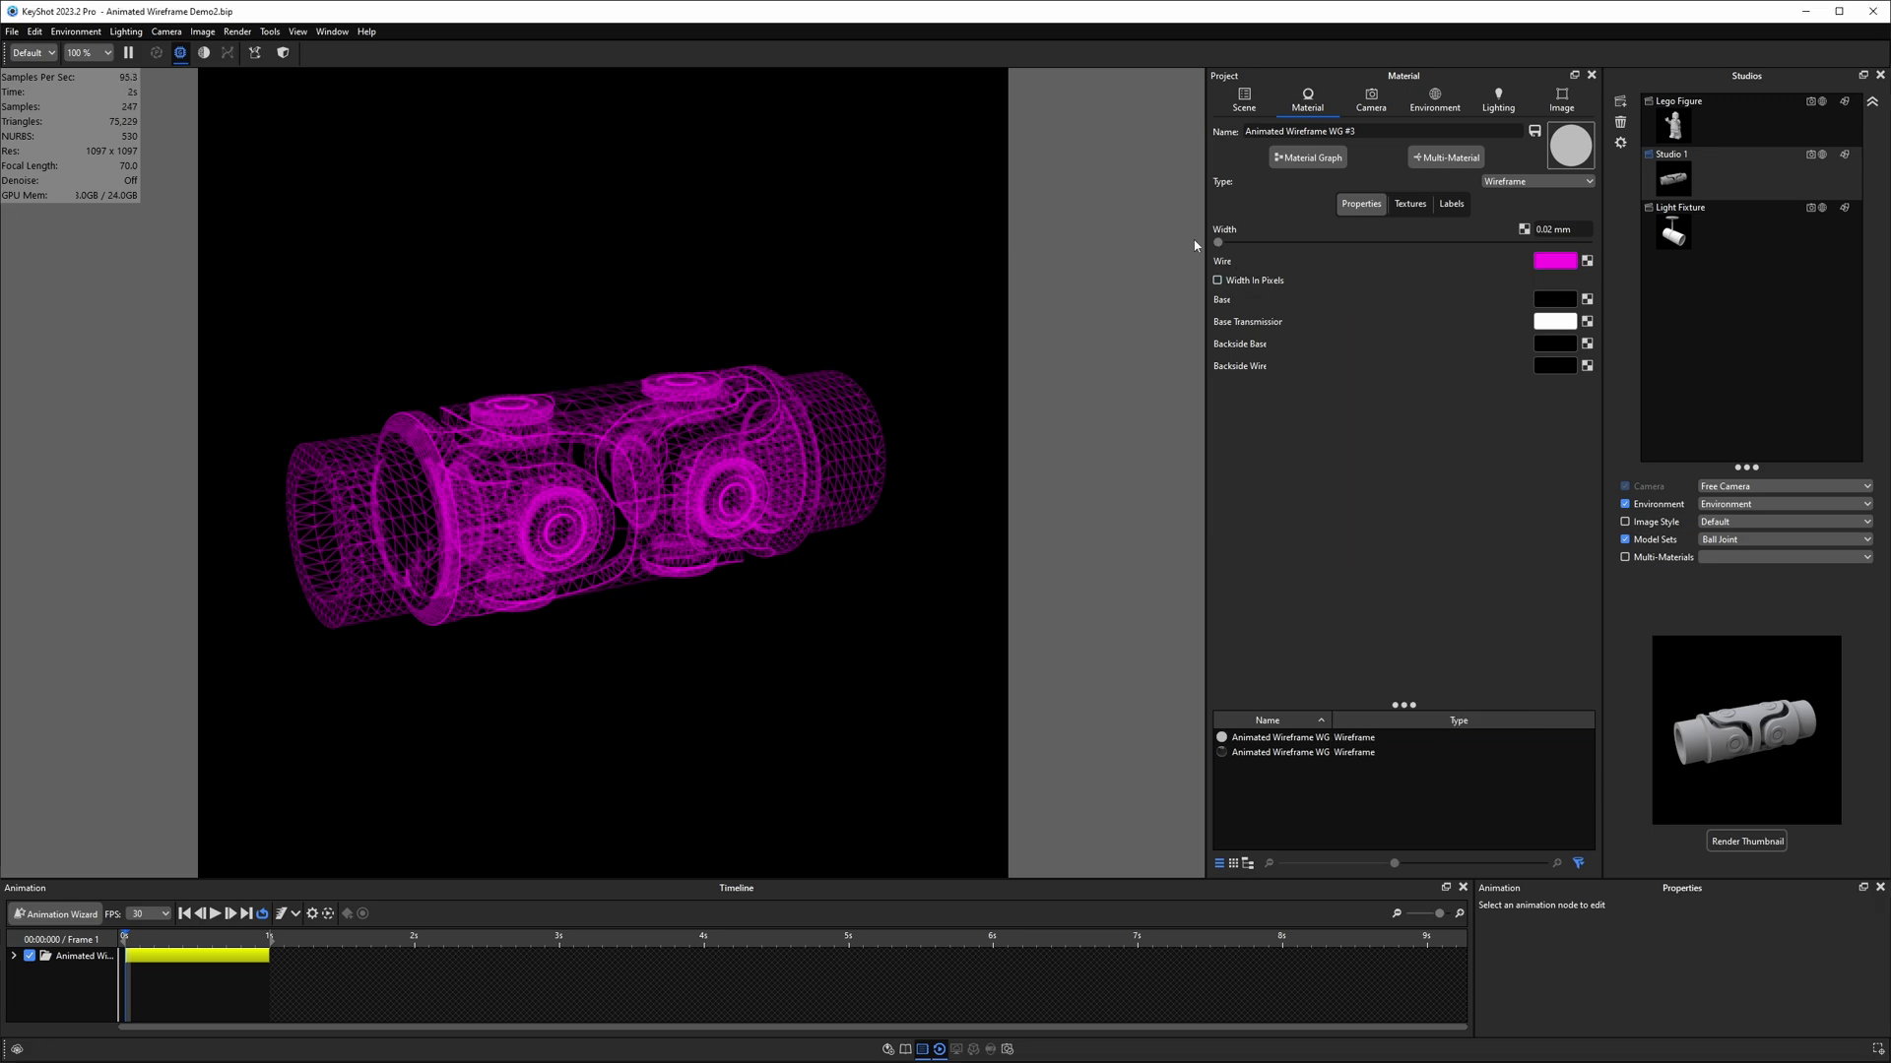
- Try wire widths of 0.05 mm and 0.1 mm on the joint, and settle on 0.03 mm
scroll(373, 512, up, 2)
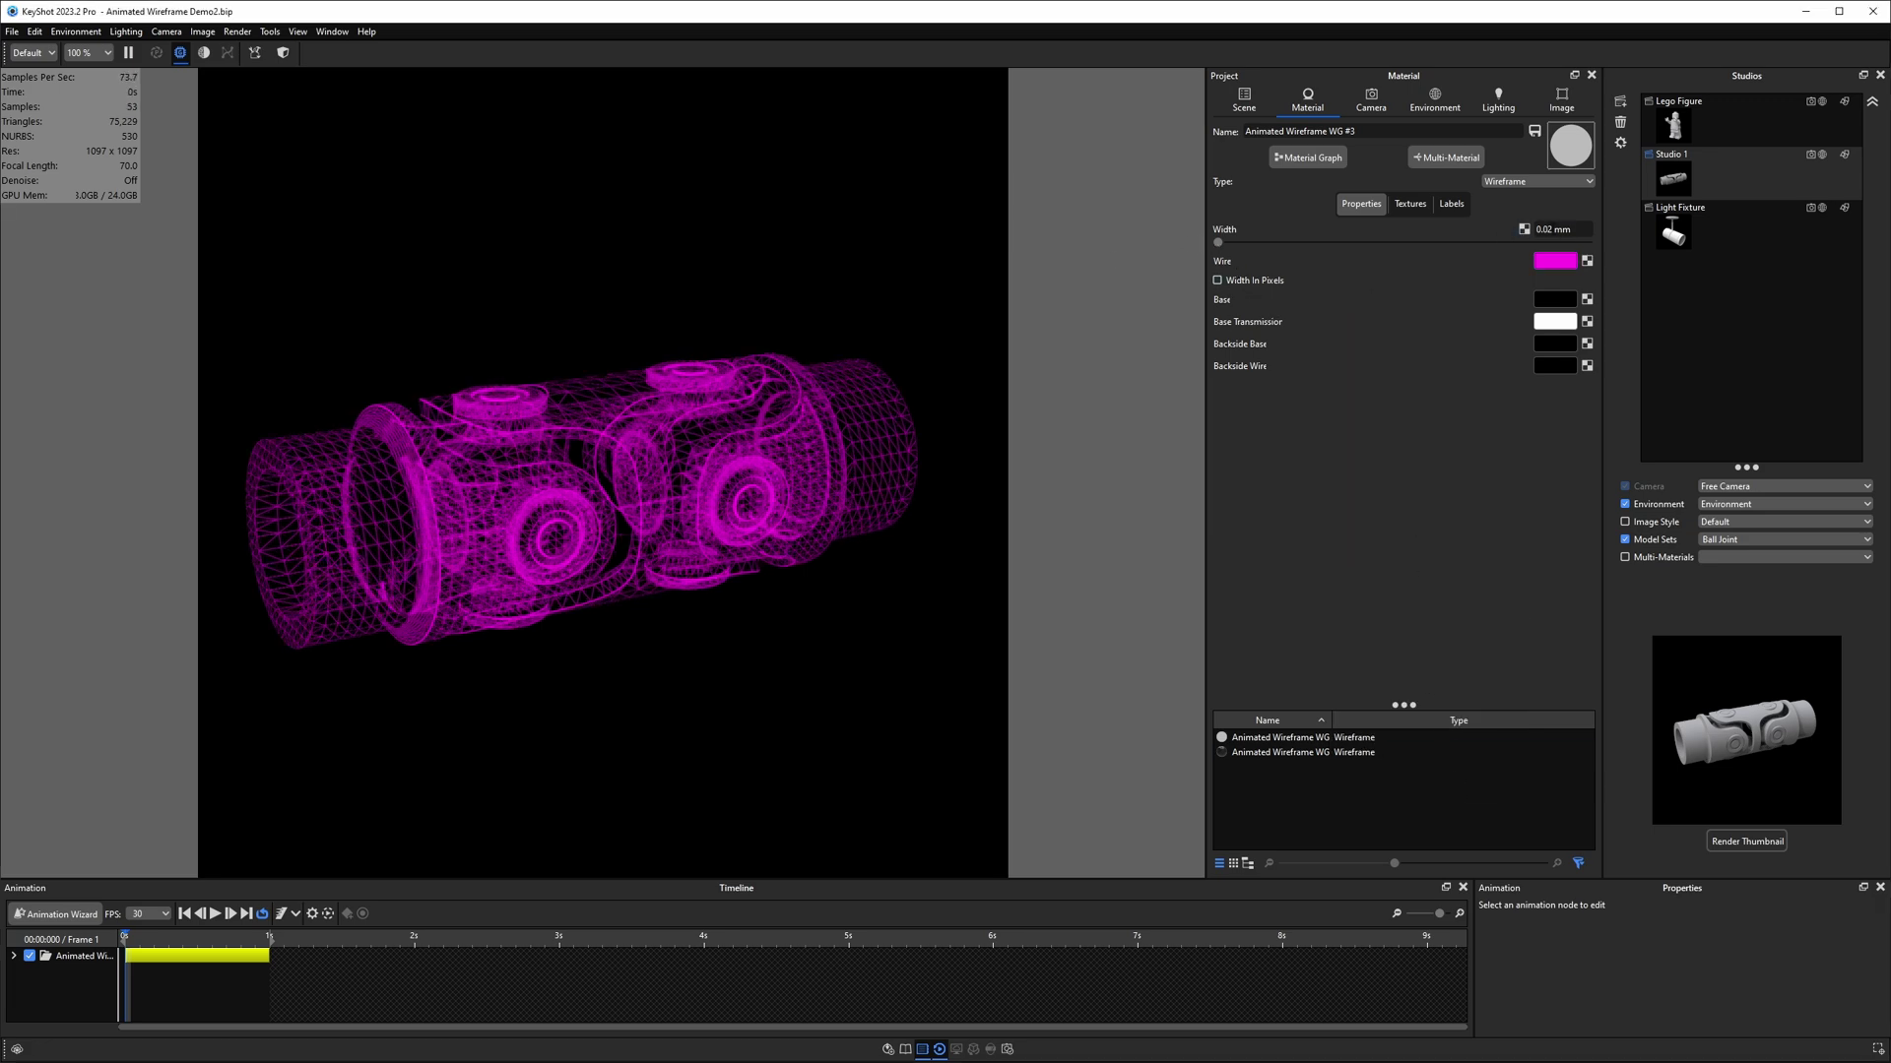
click(1552, 230)
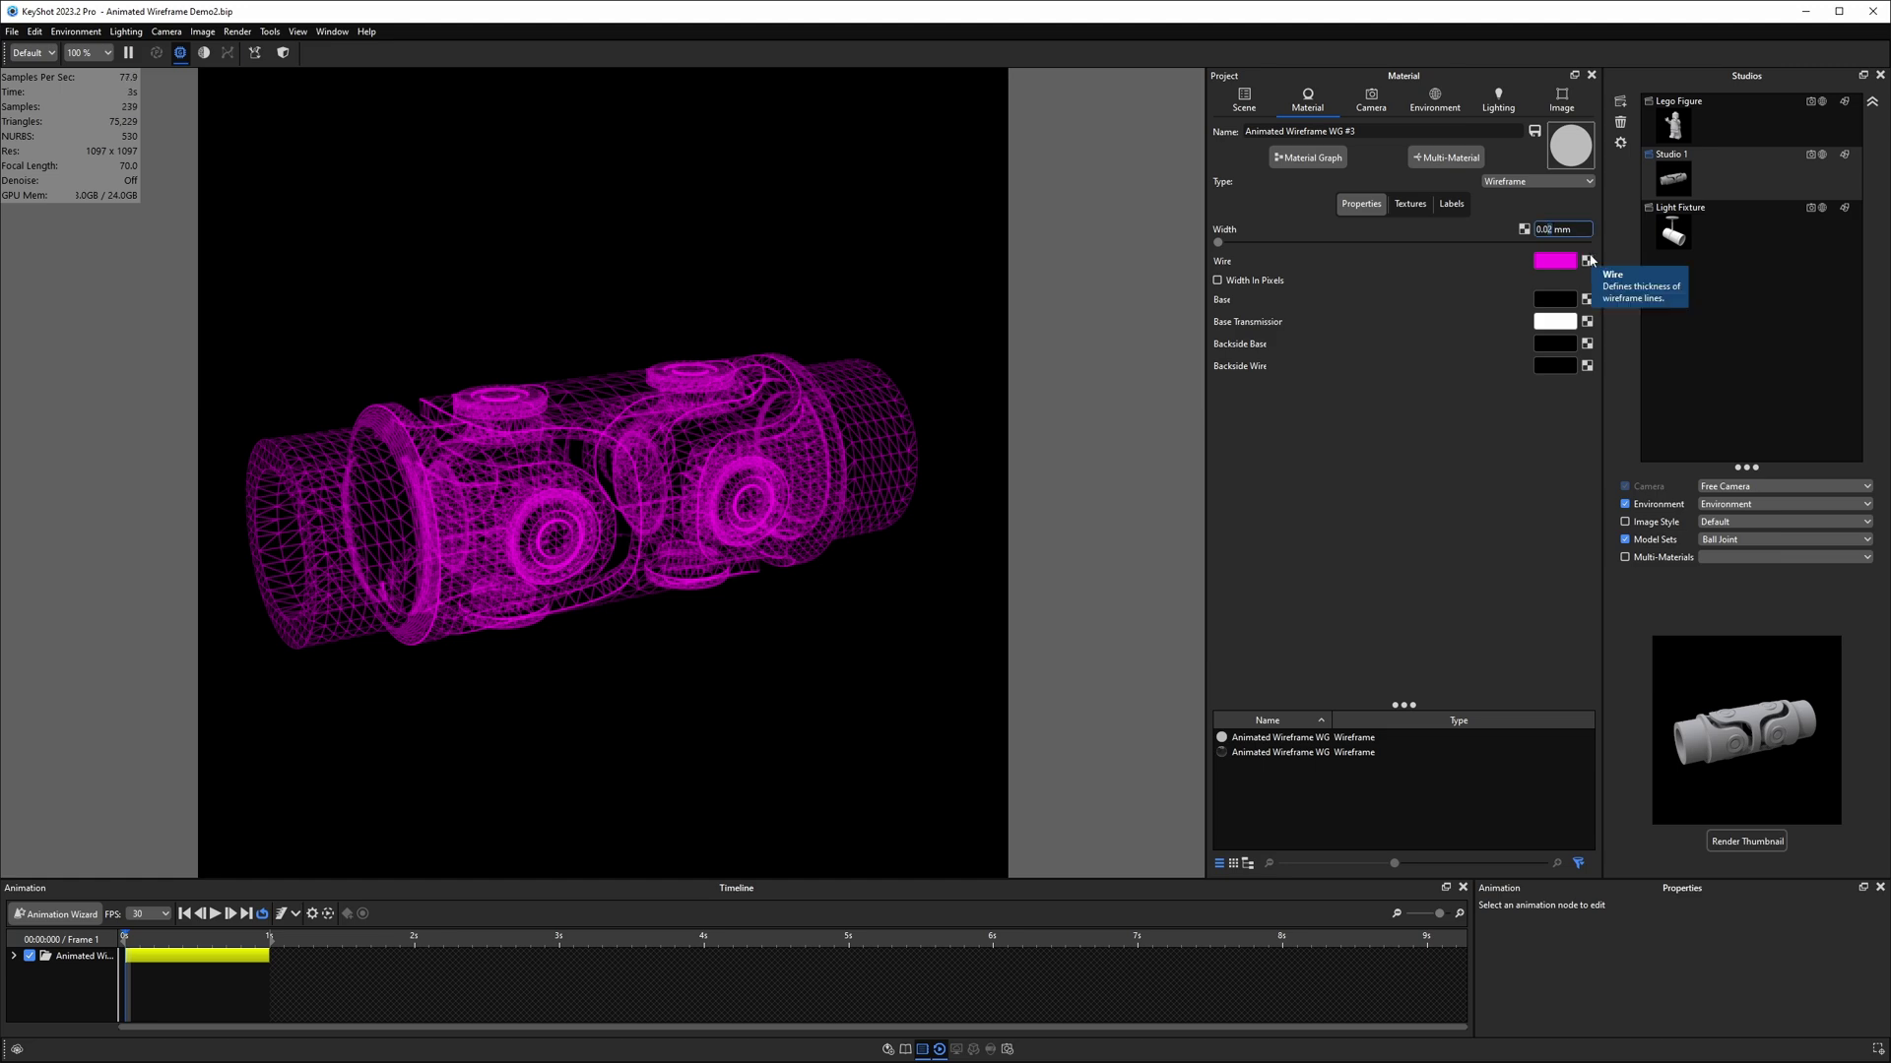
text(5)
key(Return)
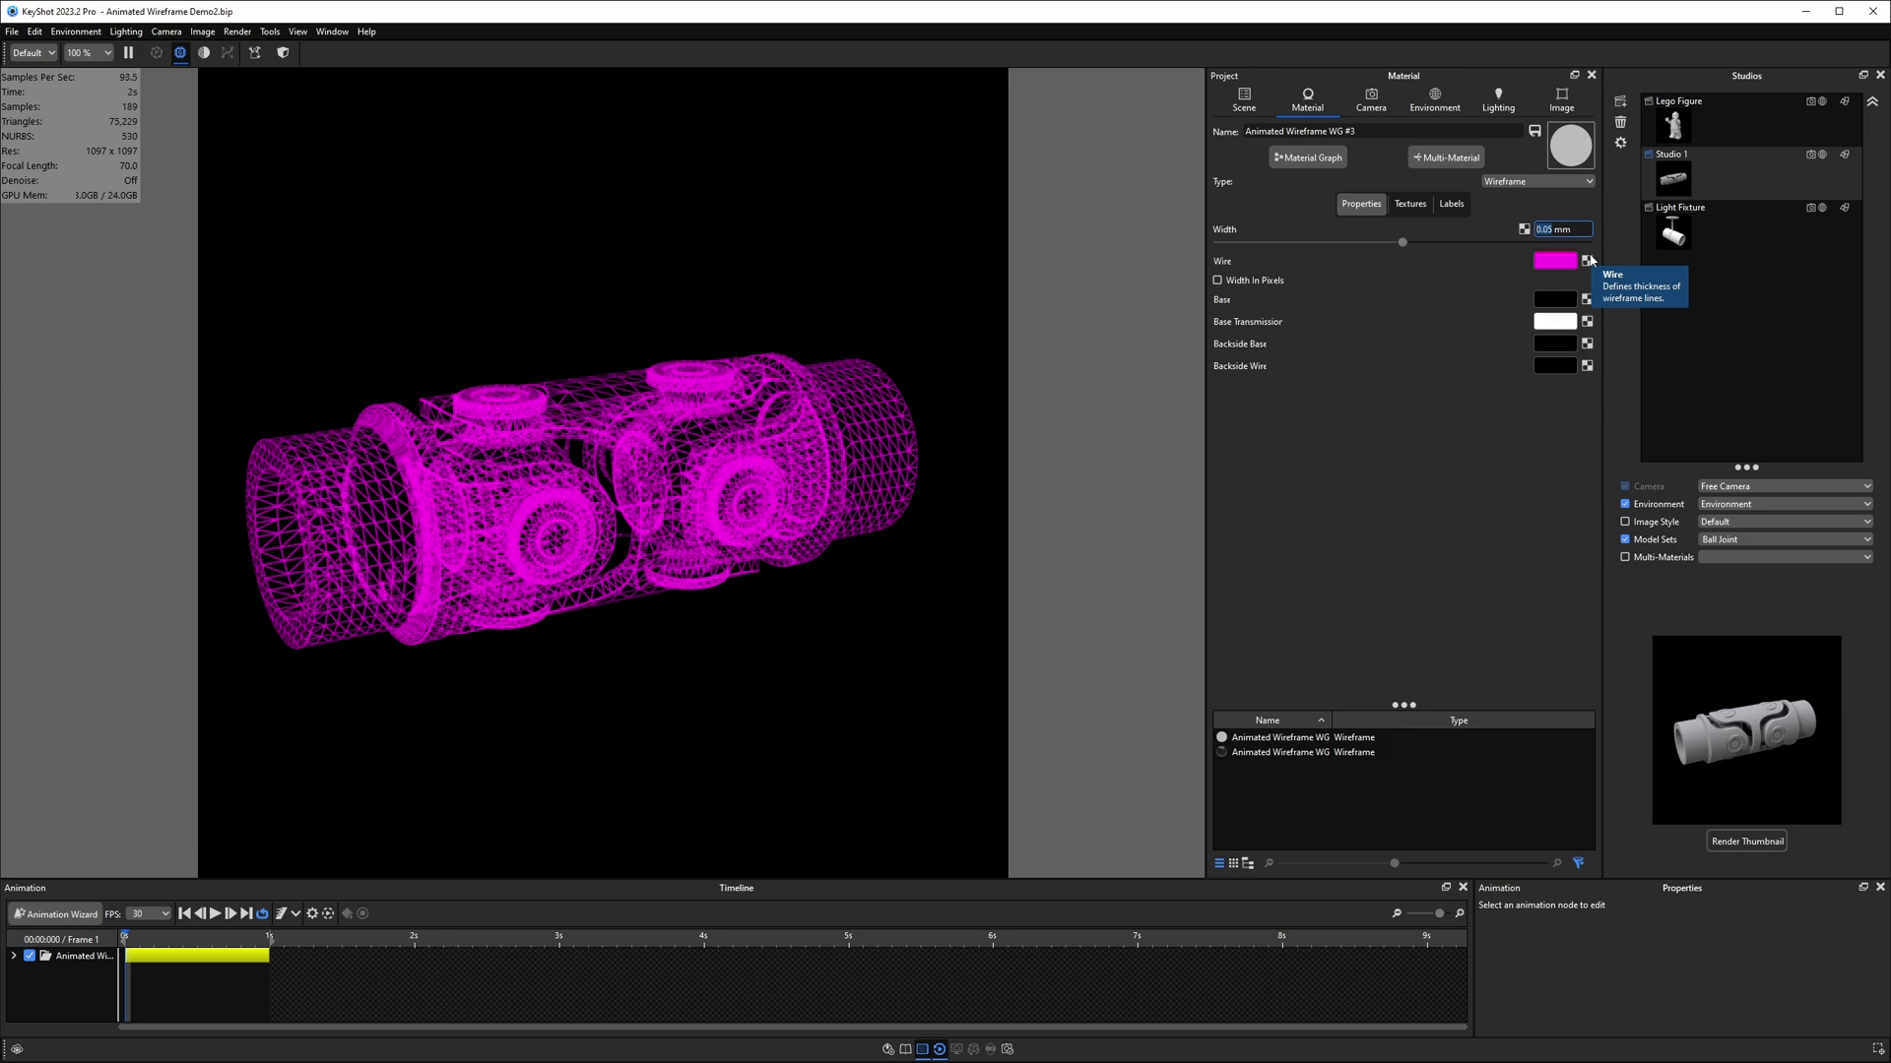
text(0.1)
key(Return)
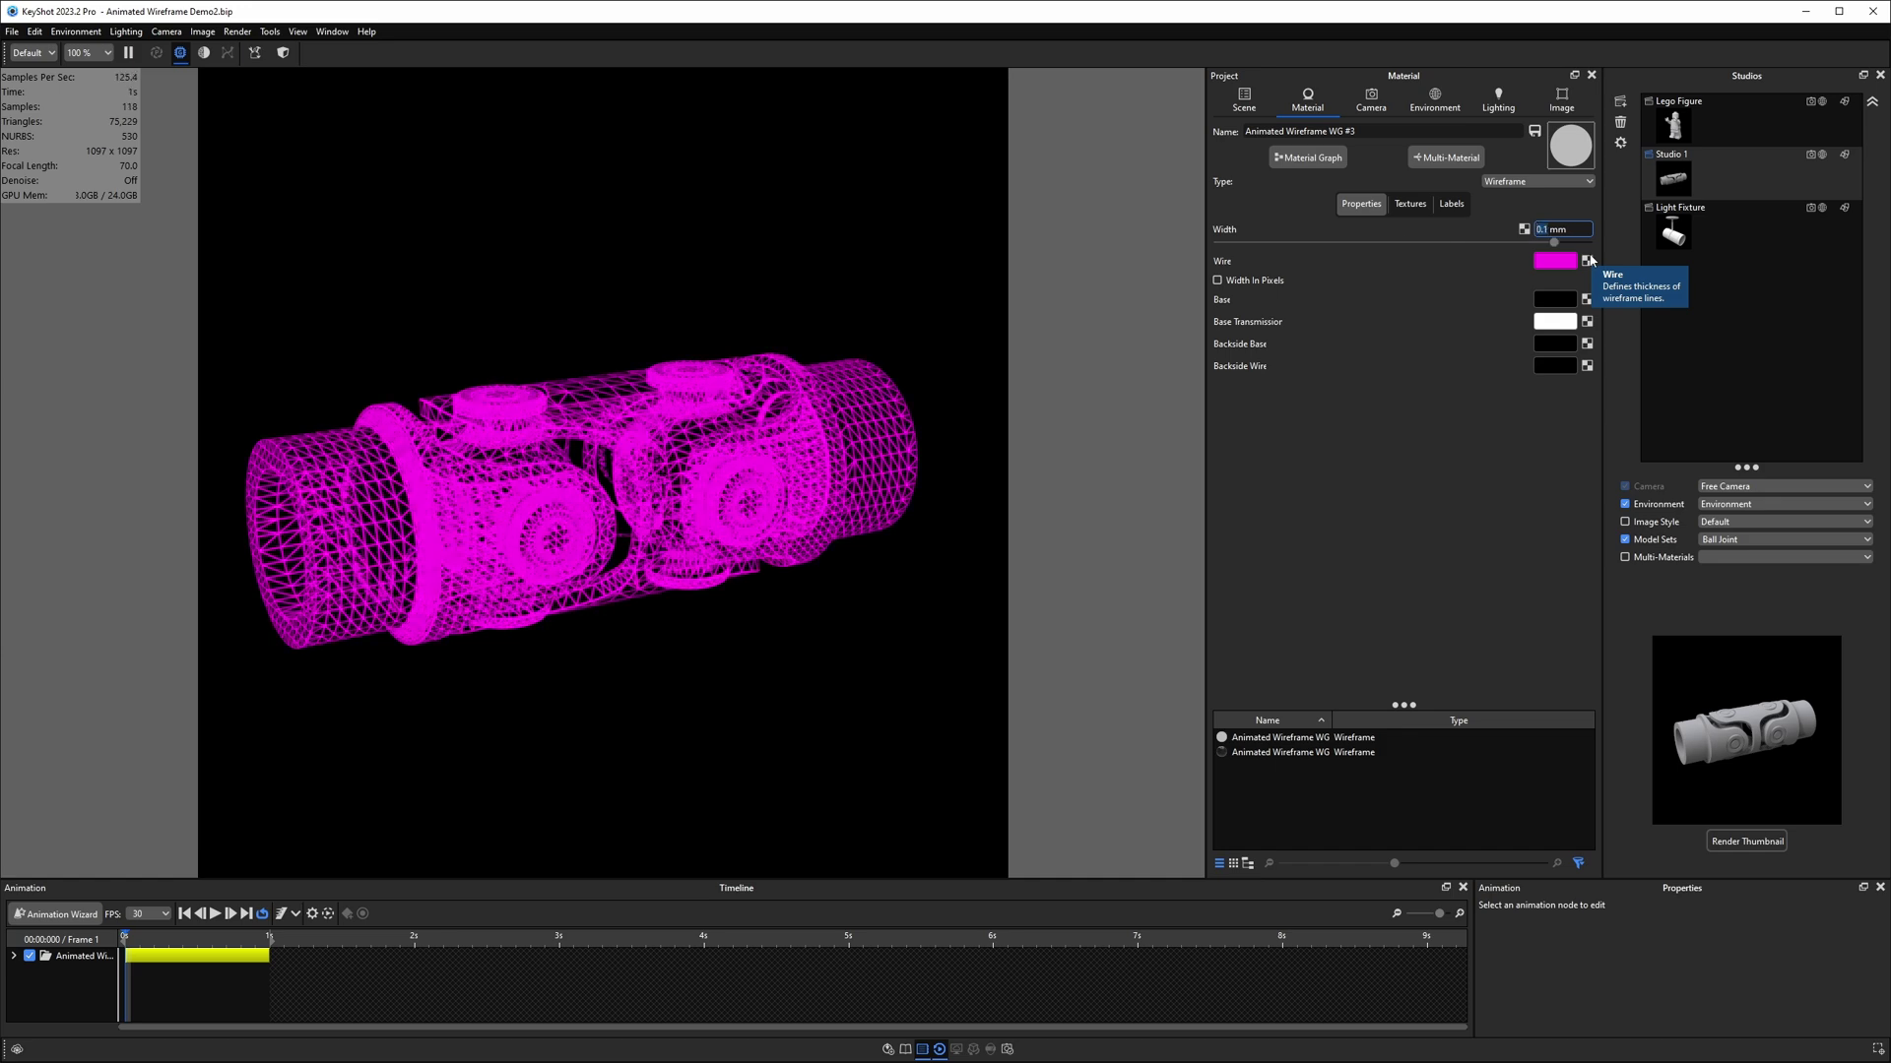
key(BackSpace)
text(0.03)
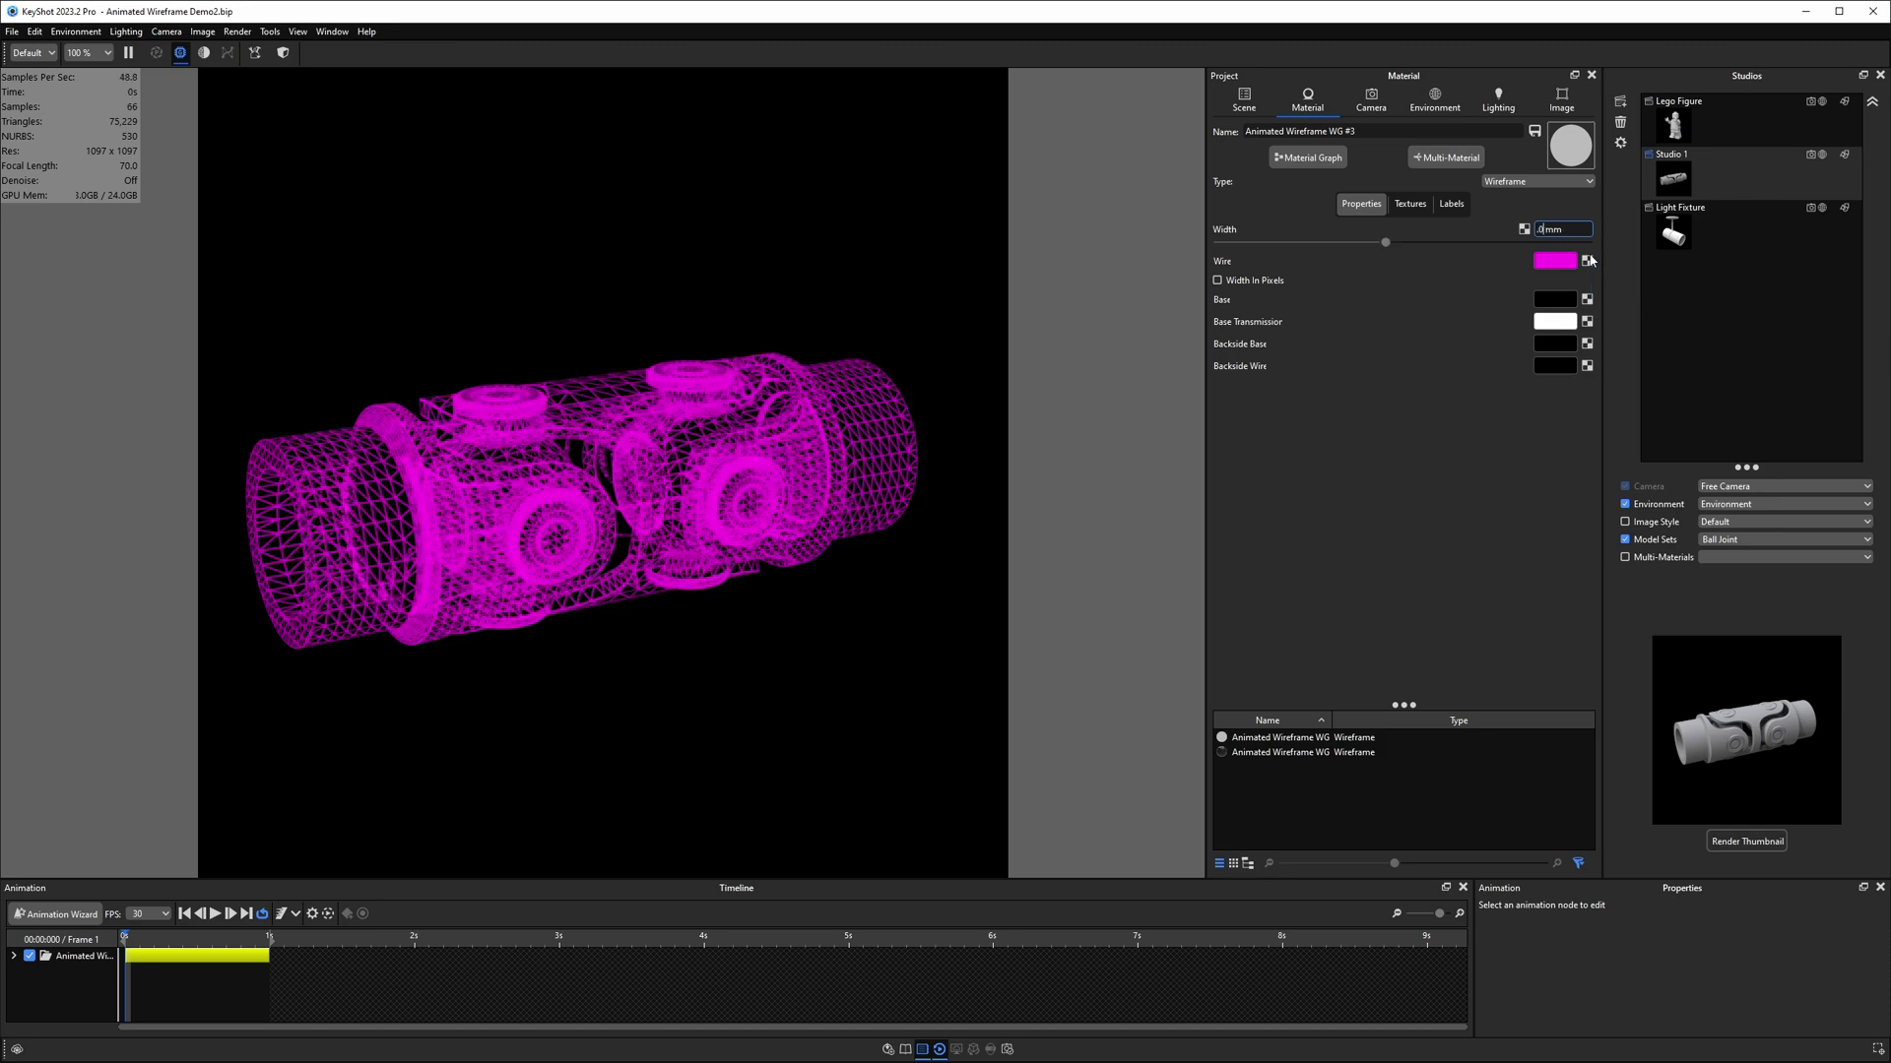
key(Return)
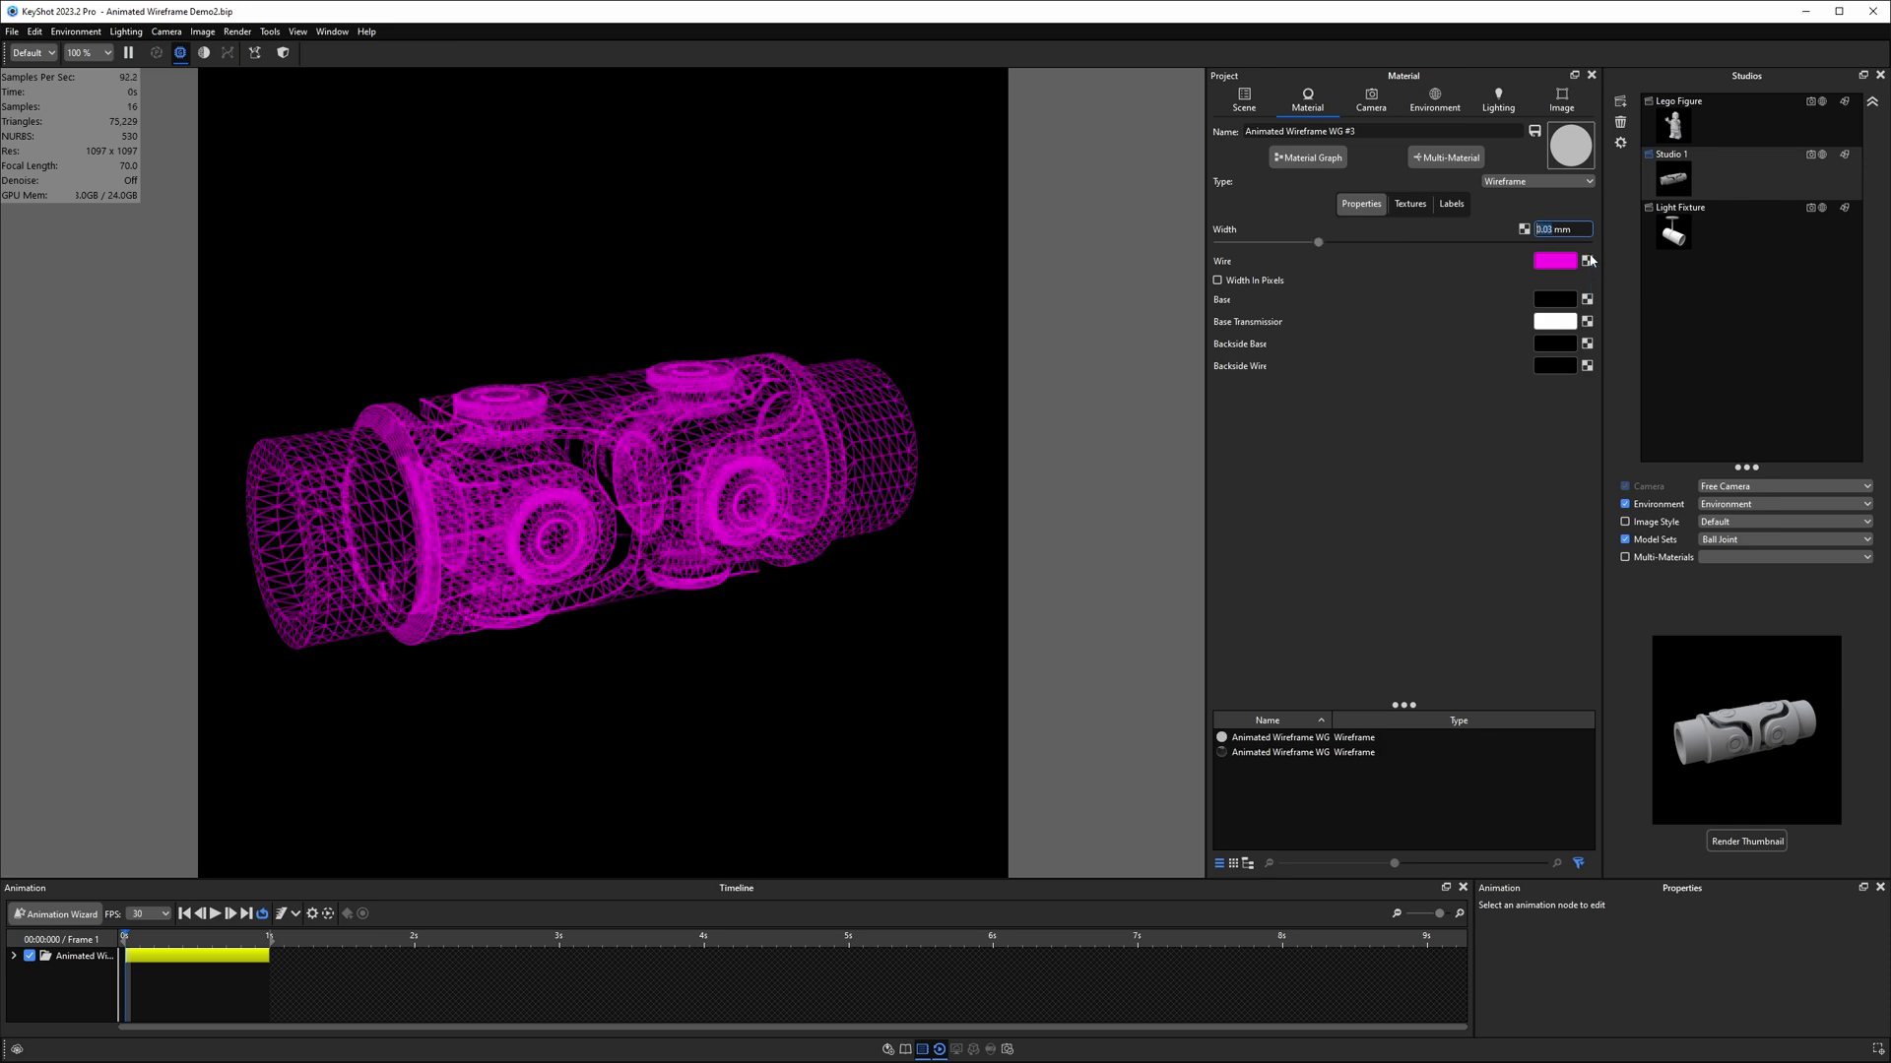
- Try the Orange Yellow swatch as the wireframe's Base colour and discard it
click(1554, 301)
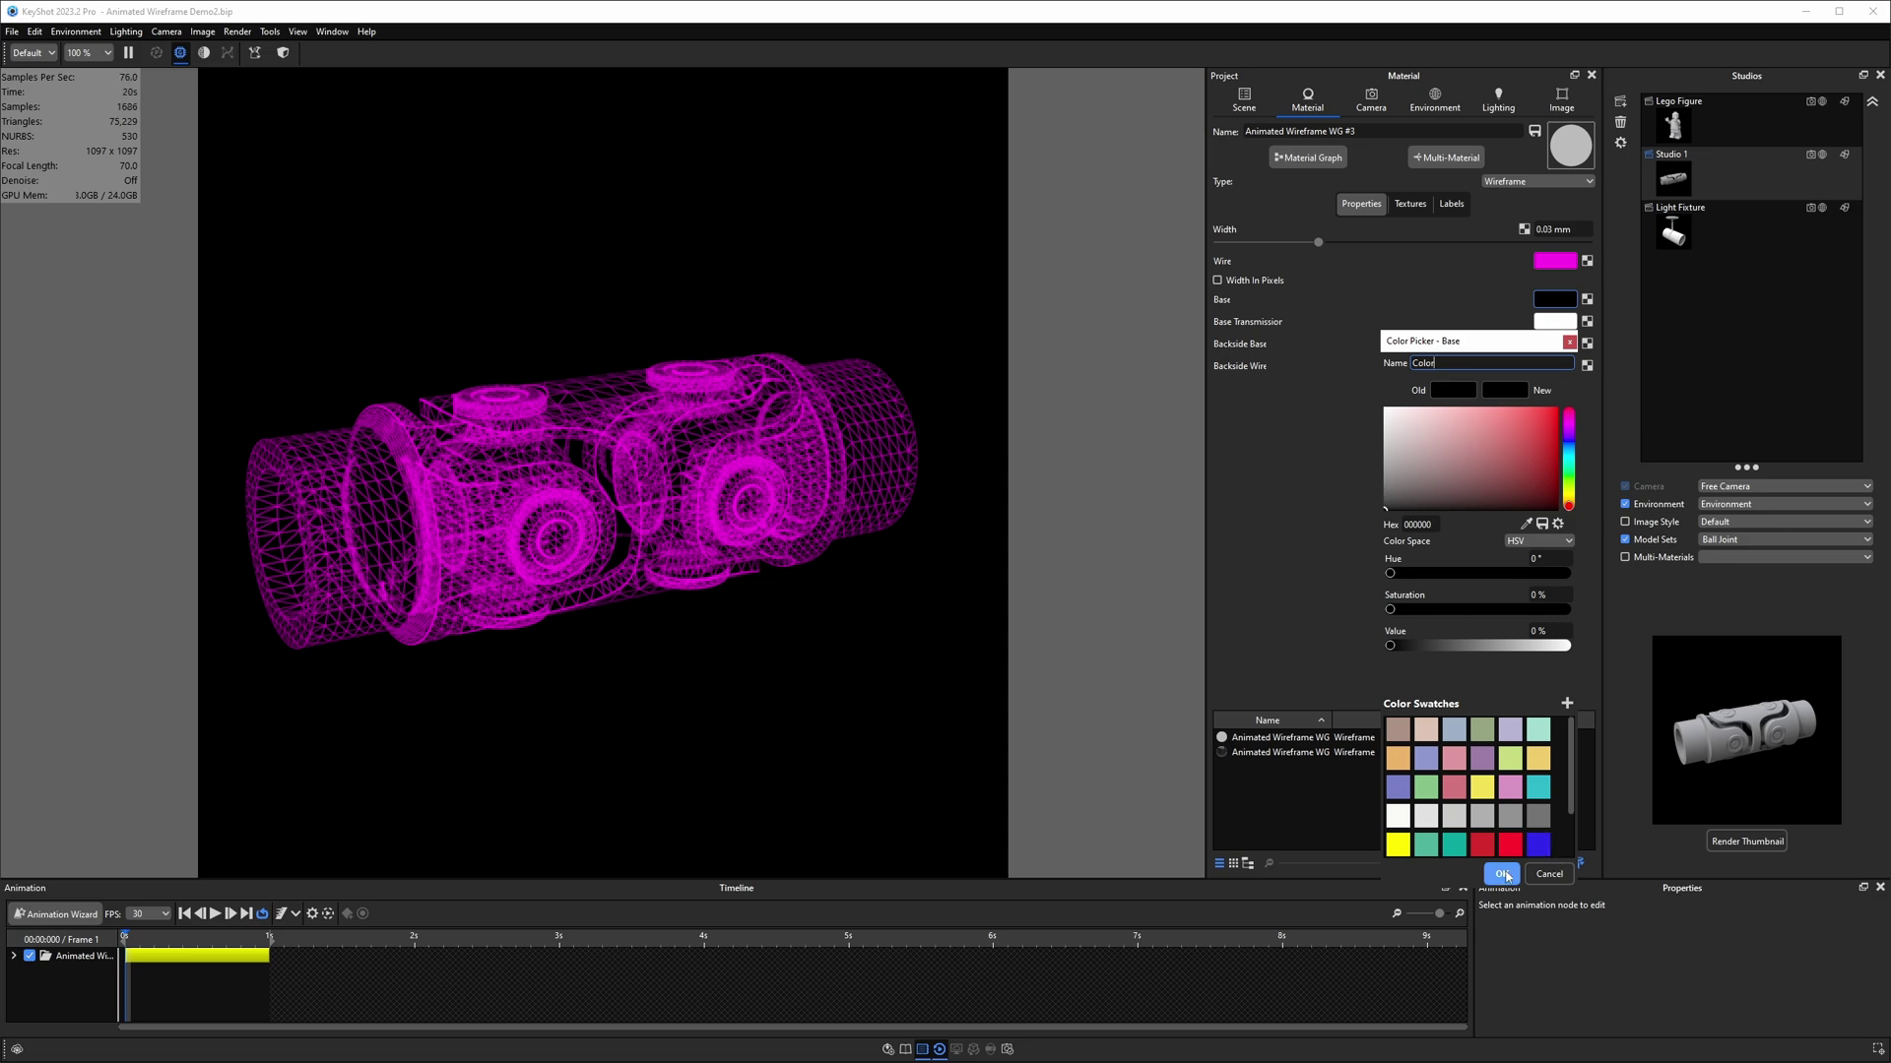
click(1538, 759)
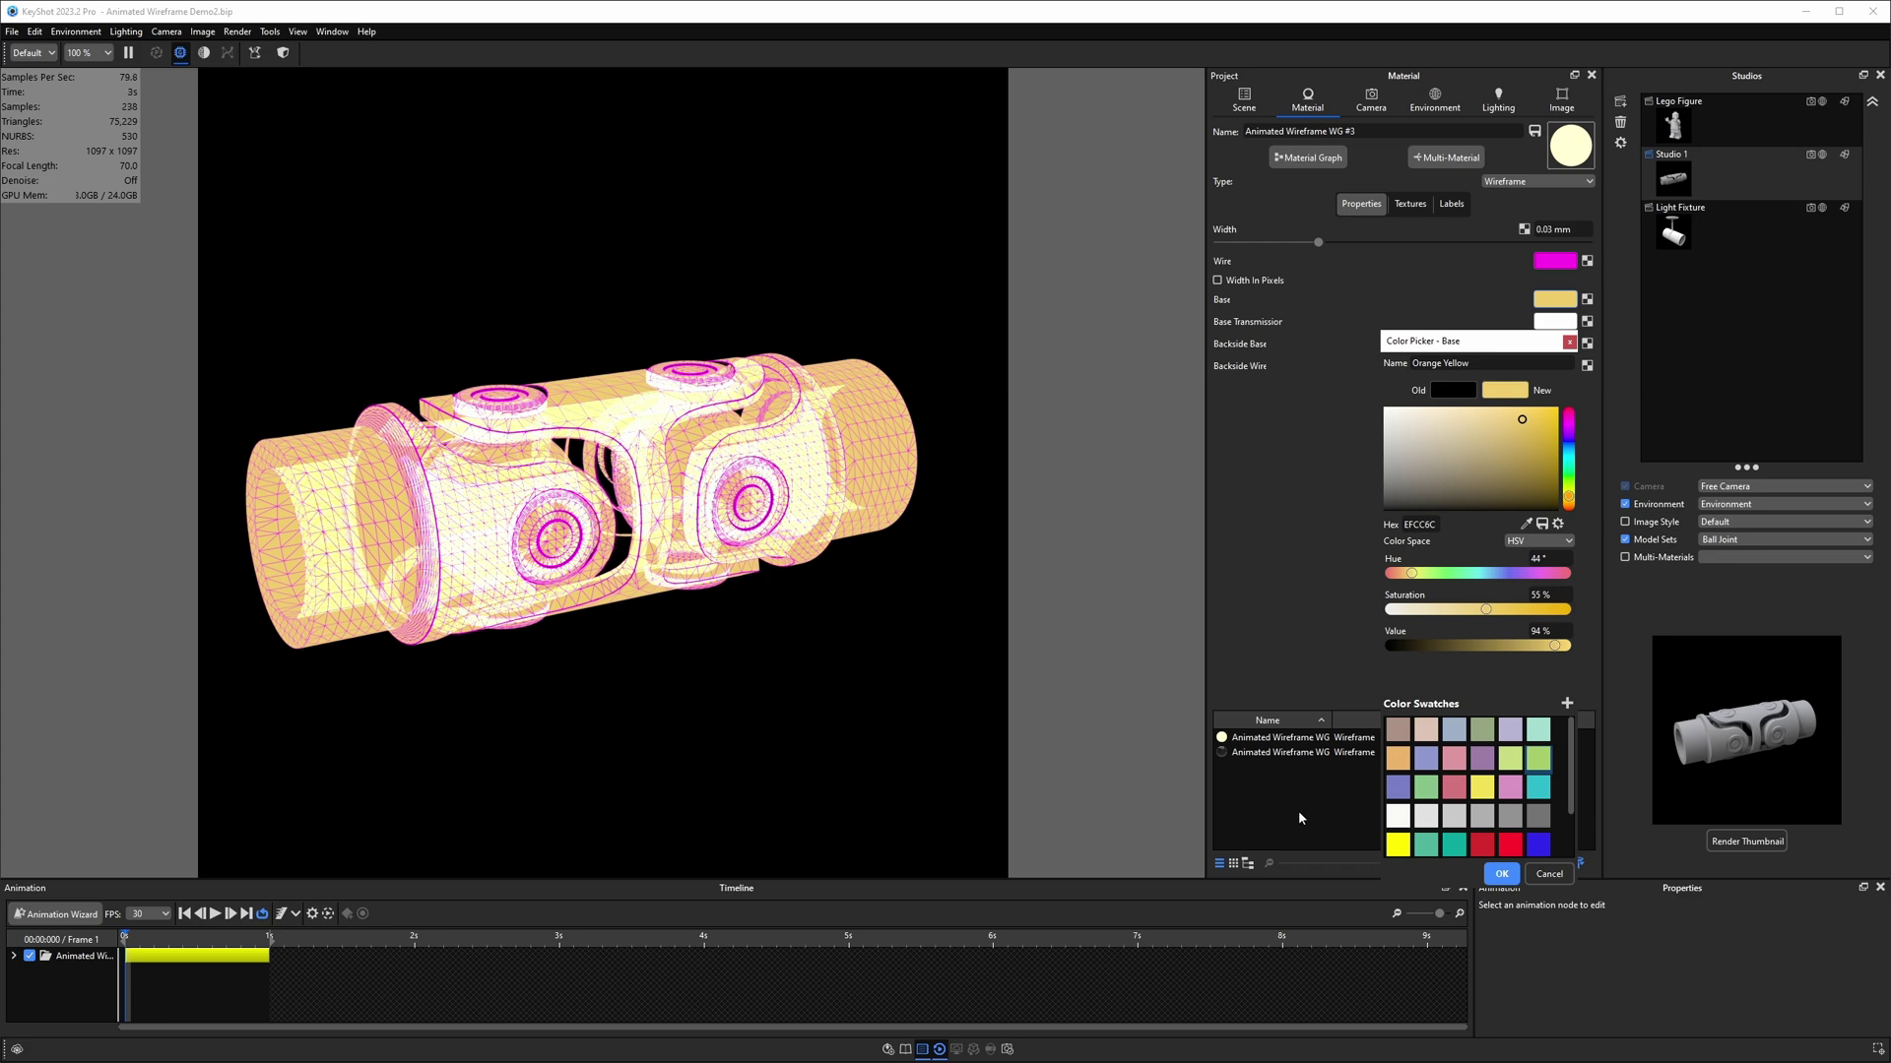
click(1549, 873)
- Set the wireframe's Base Transmission colour to black (000000) and view the opaque joint from another angle
click(1554, 321)
drag(1573, 343, 1362, 323)
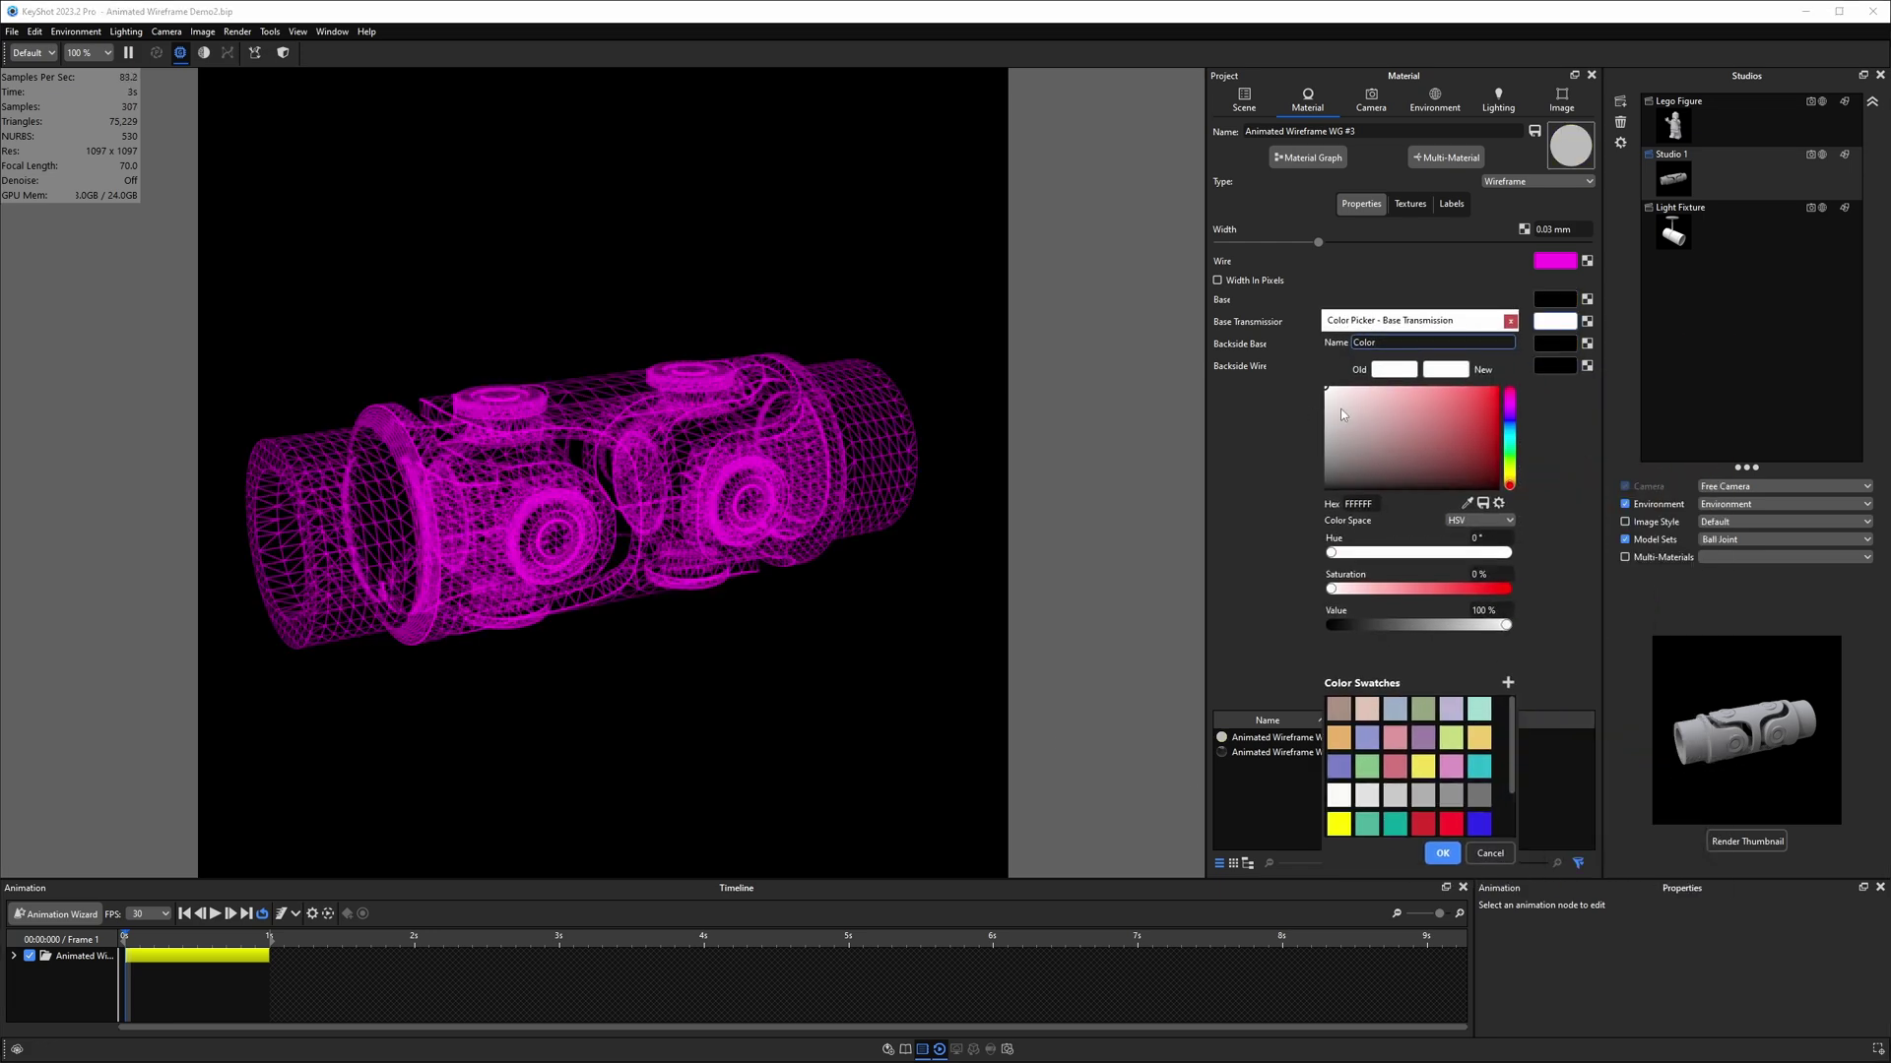
drag(1341, 413, 1296, 512)
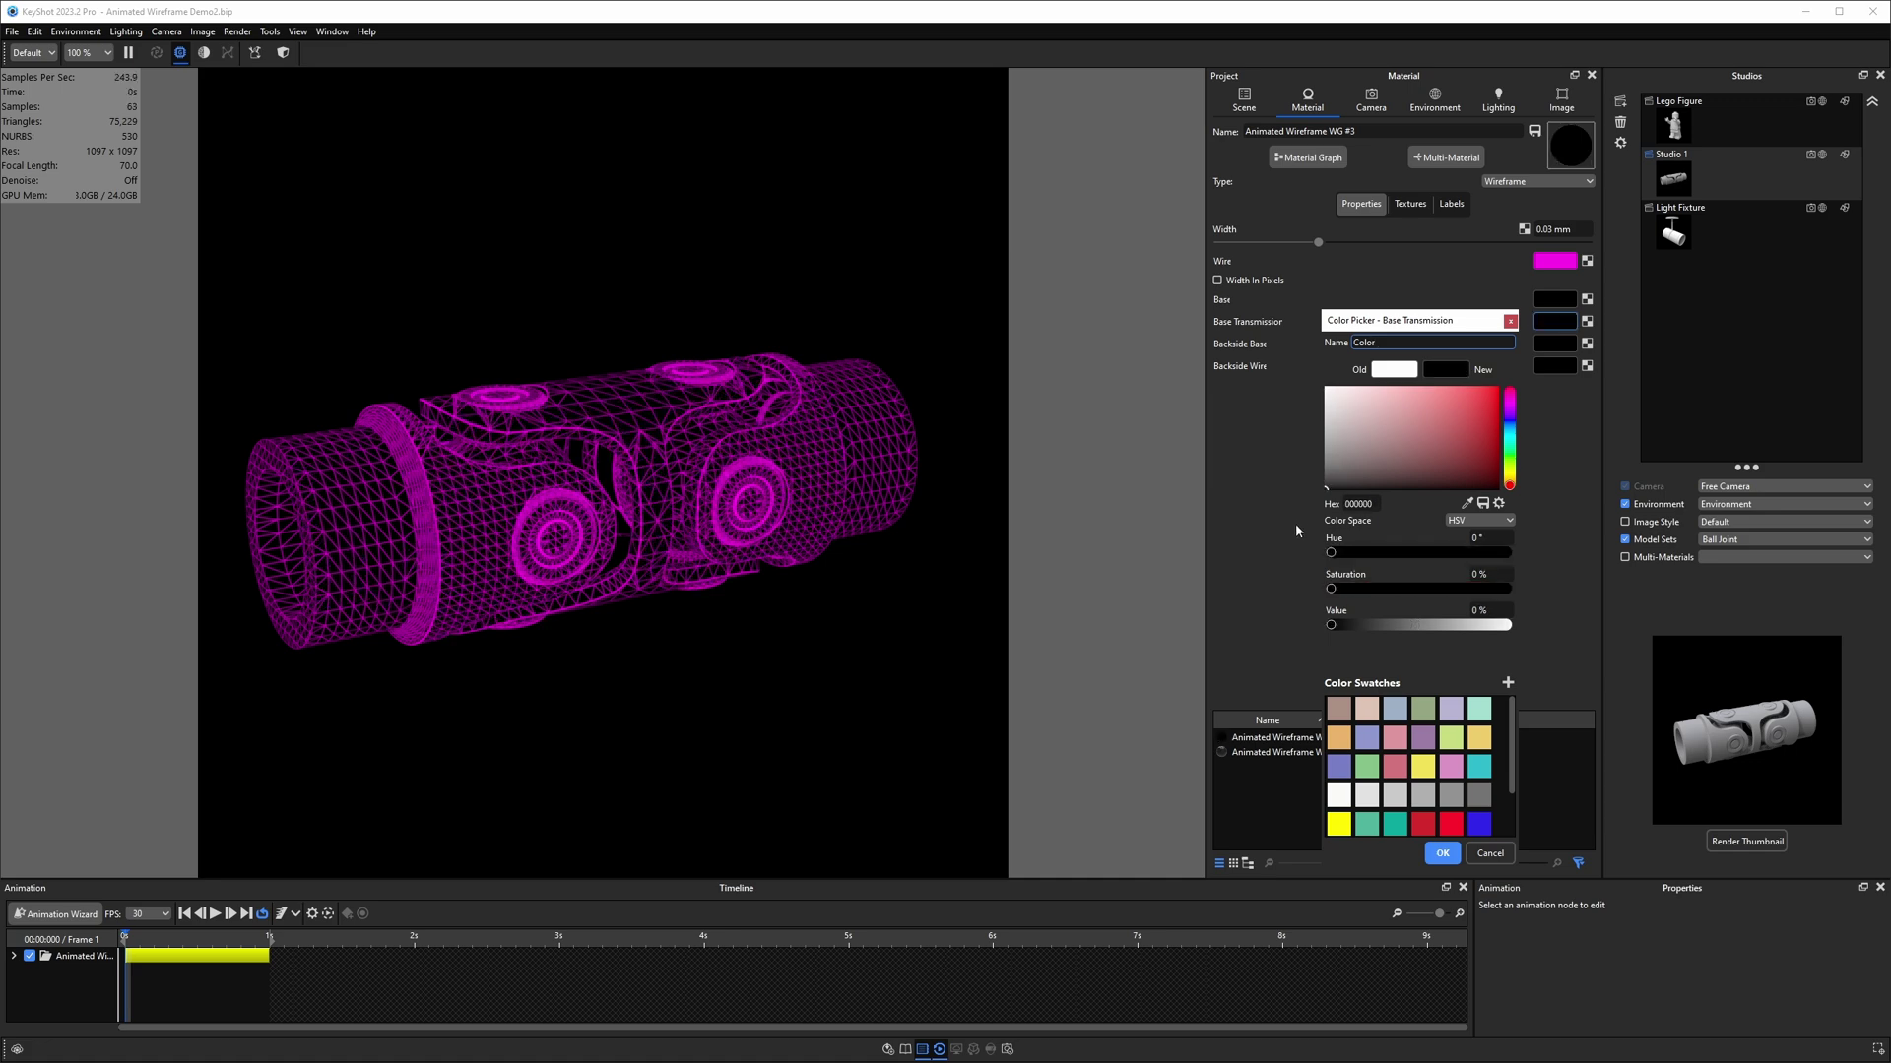
drag(679, 635, 787, 580)
click(1451, 860)
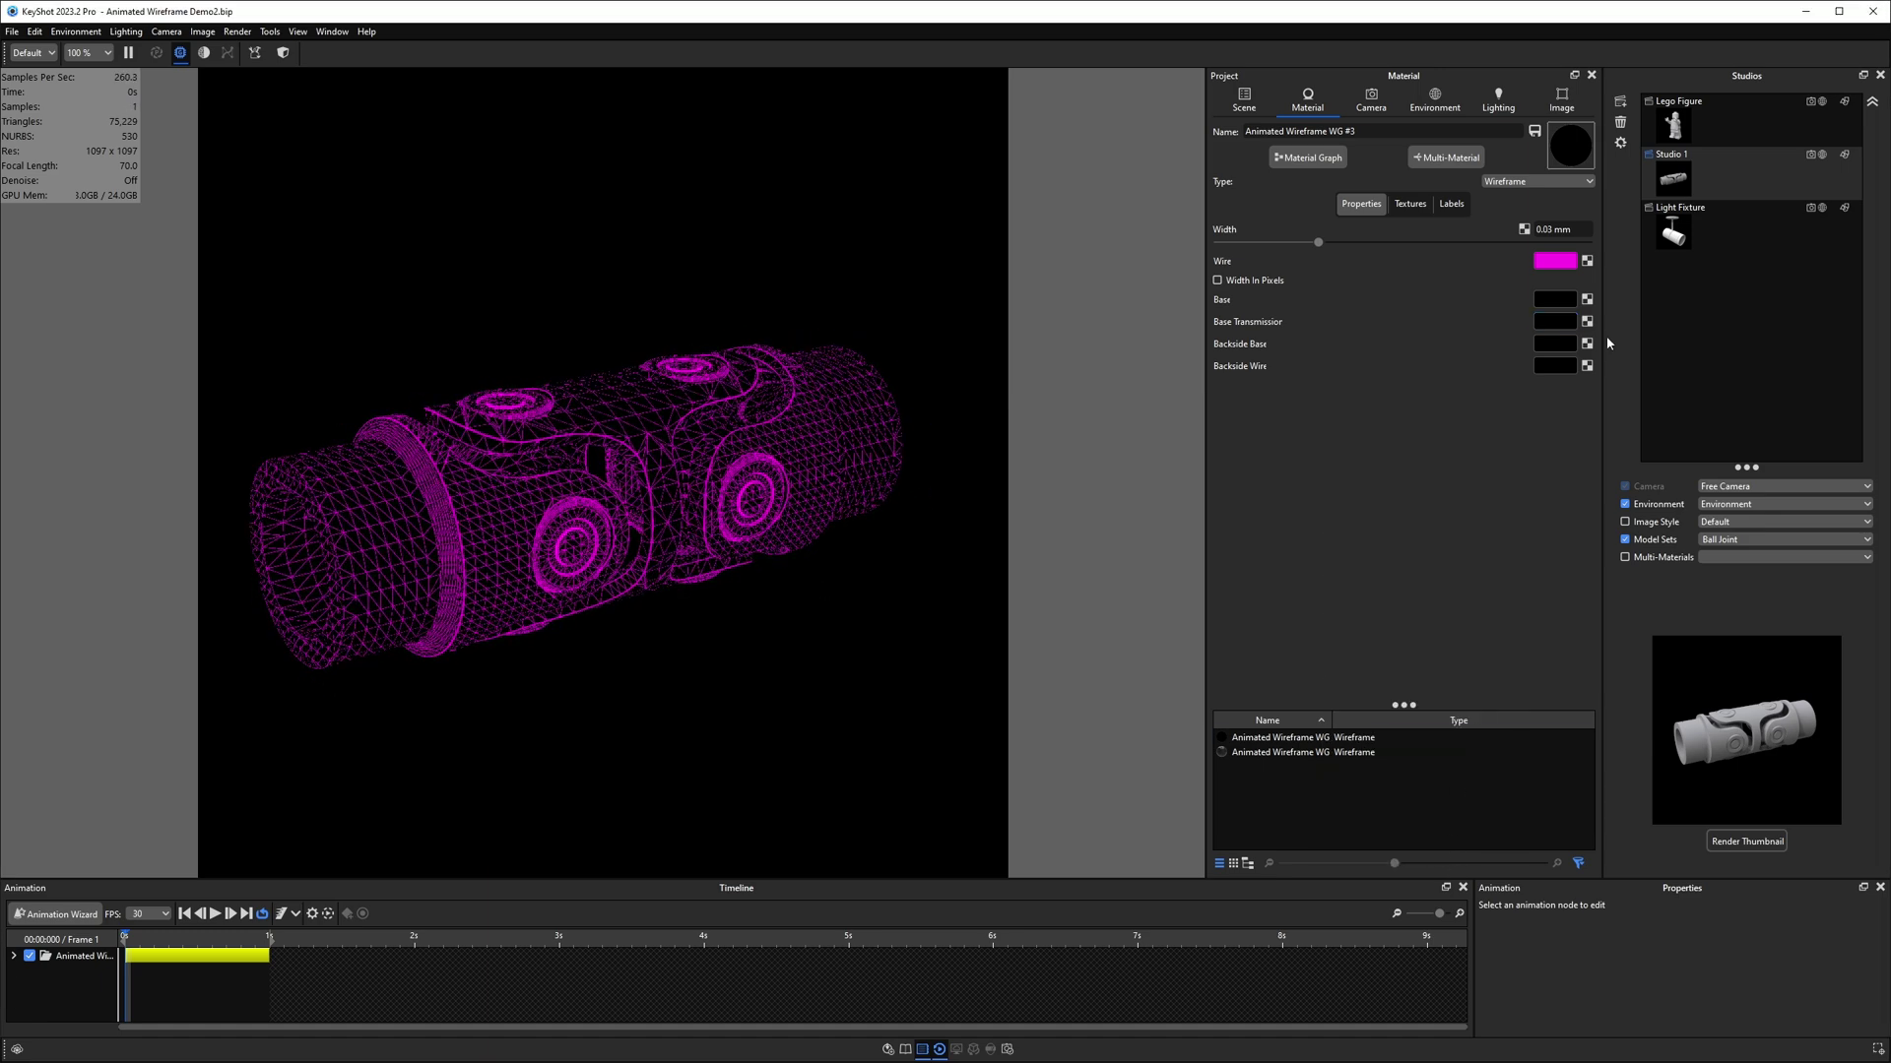
- Try grey 9E9E9E as the Base colour on the opaque wireframe, and set it back to black 000000
click(1556, 299)
drag(1550, 421, 1521, 447)
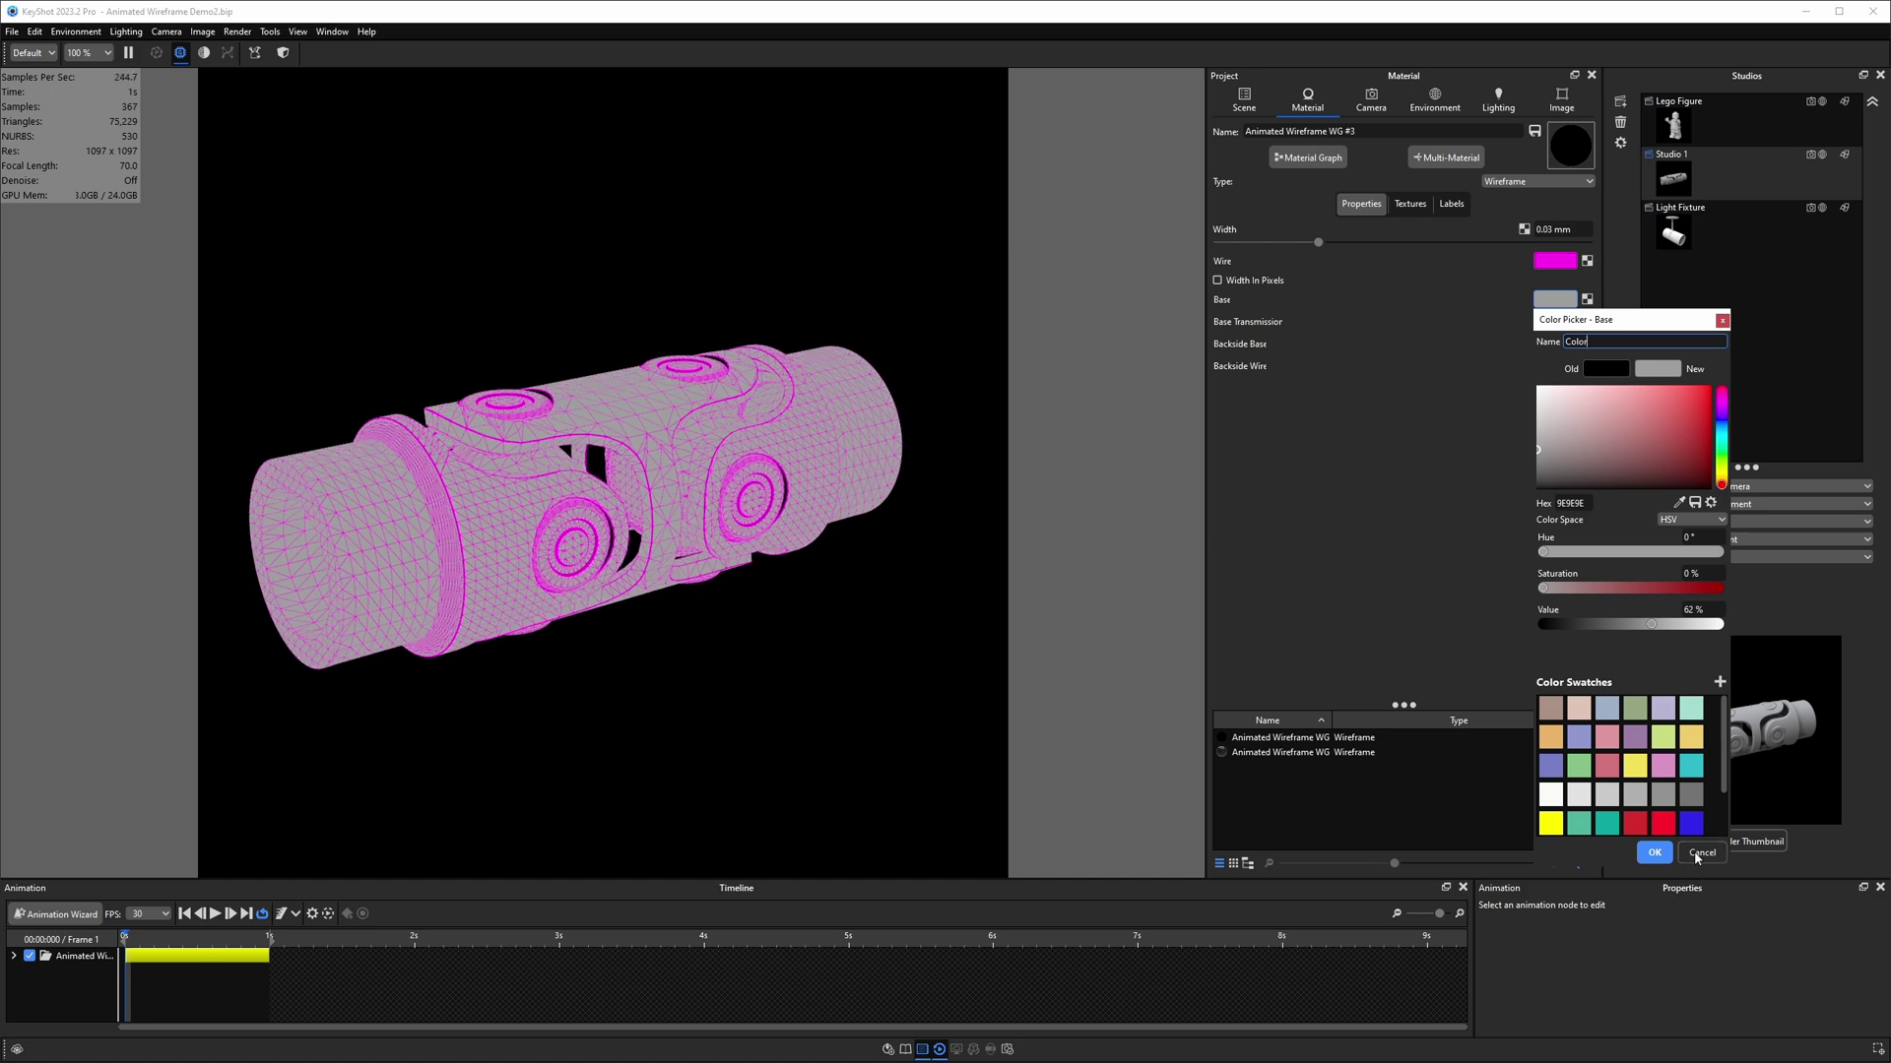
click(1545, 300)
click(1545, 300)
click(1538, 488)
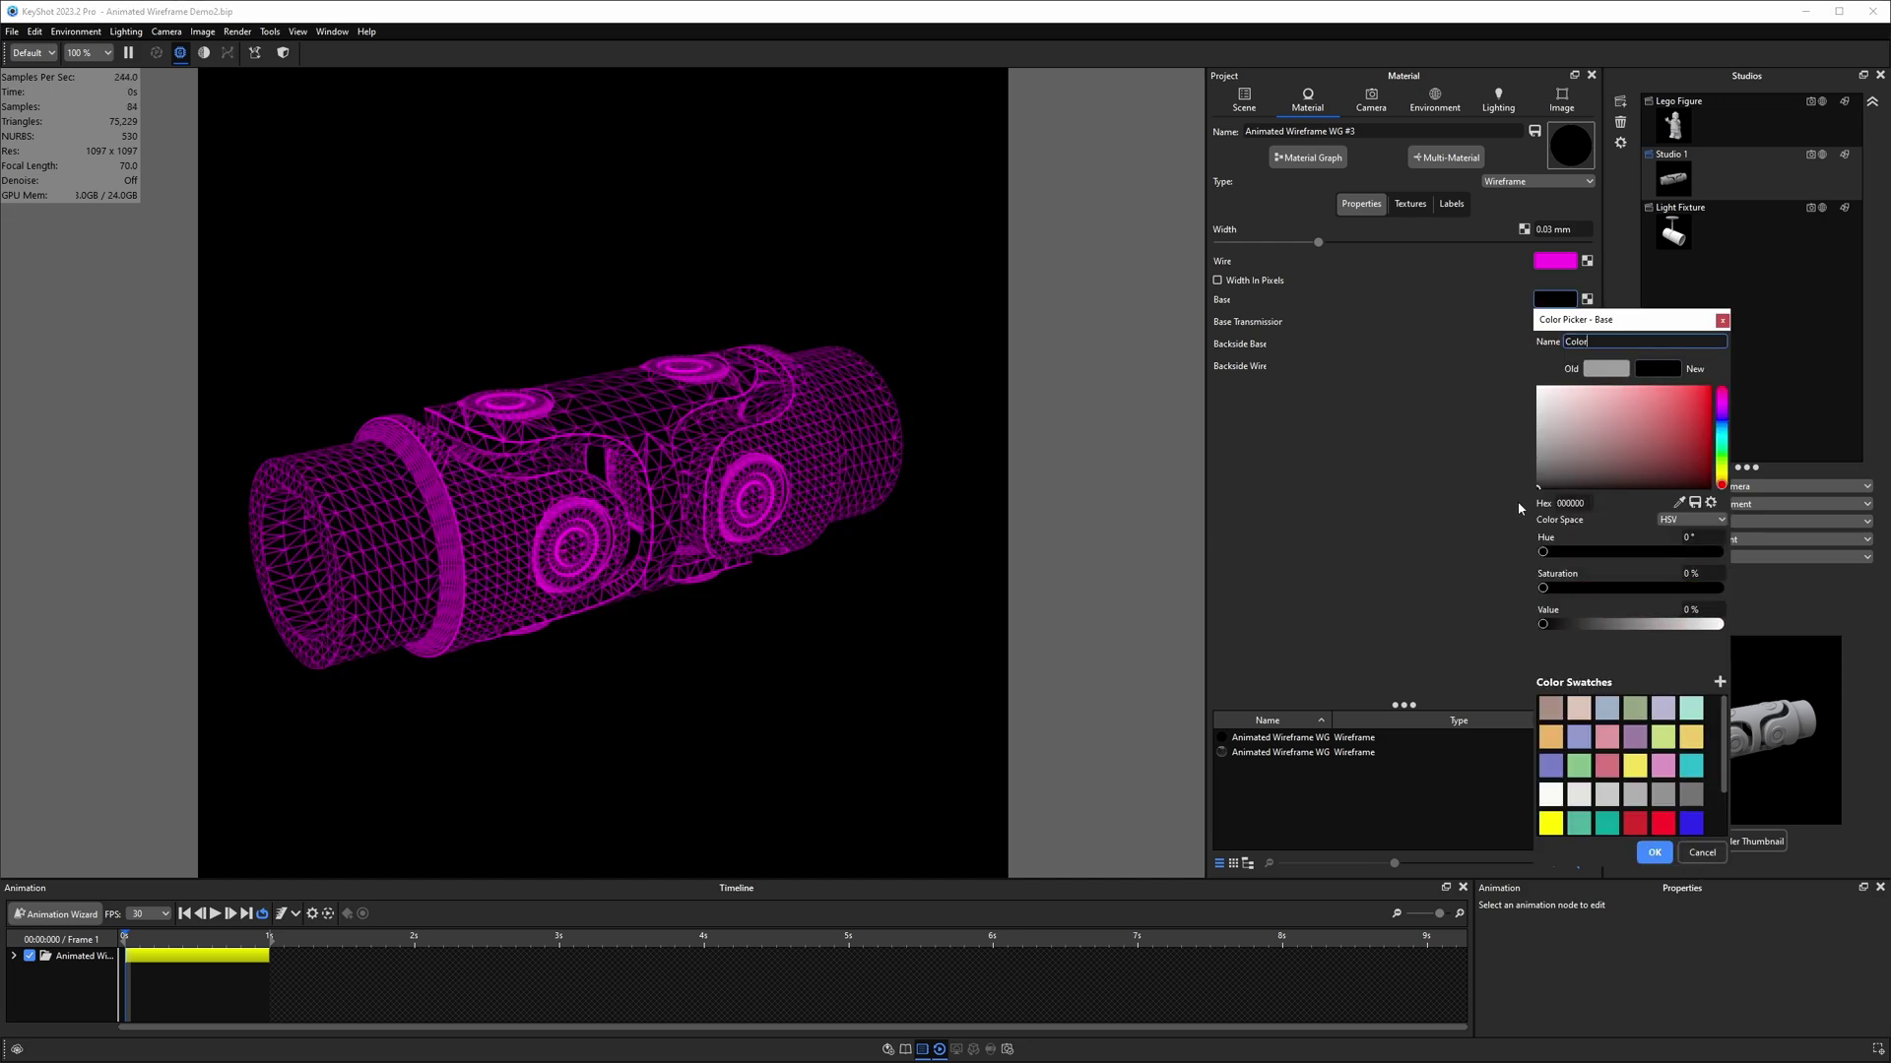
click(1654, 853)
- Restore the Base Transmission colour to white so the wireframe is see-through, and inspect the joint
click(1555, 321)
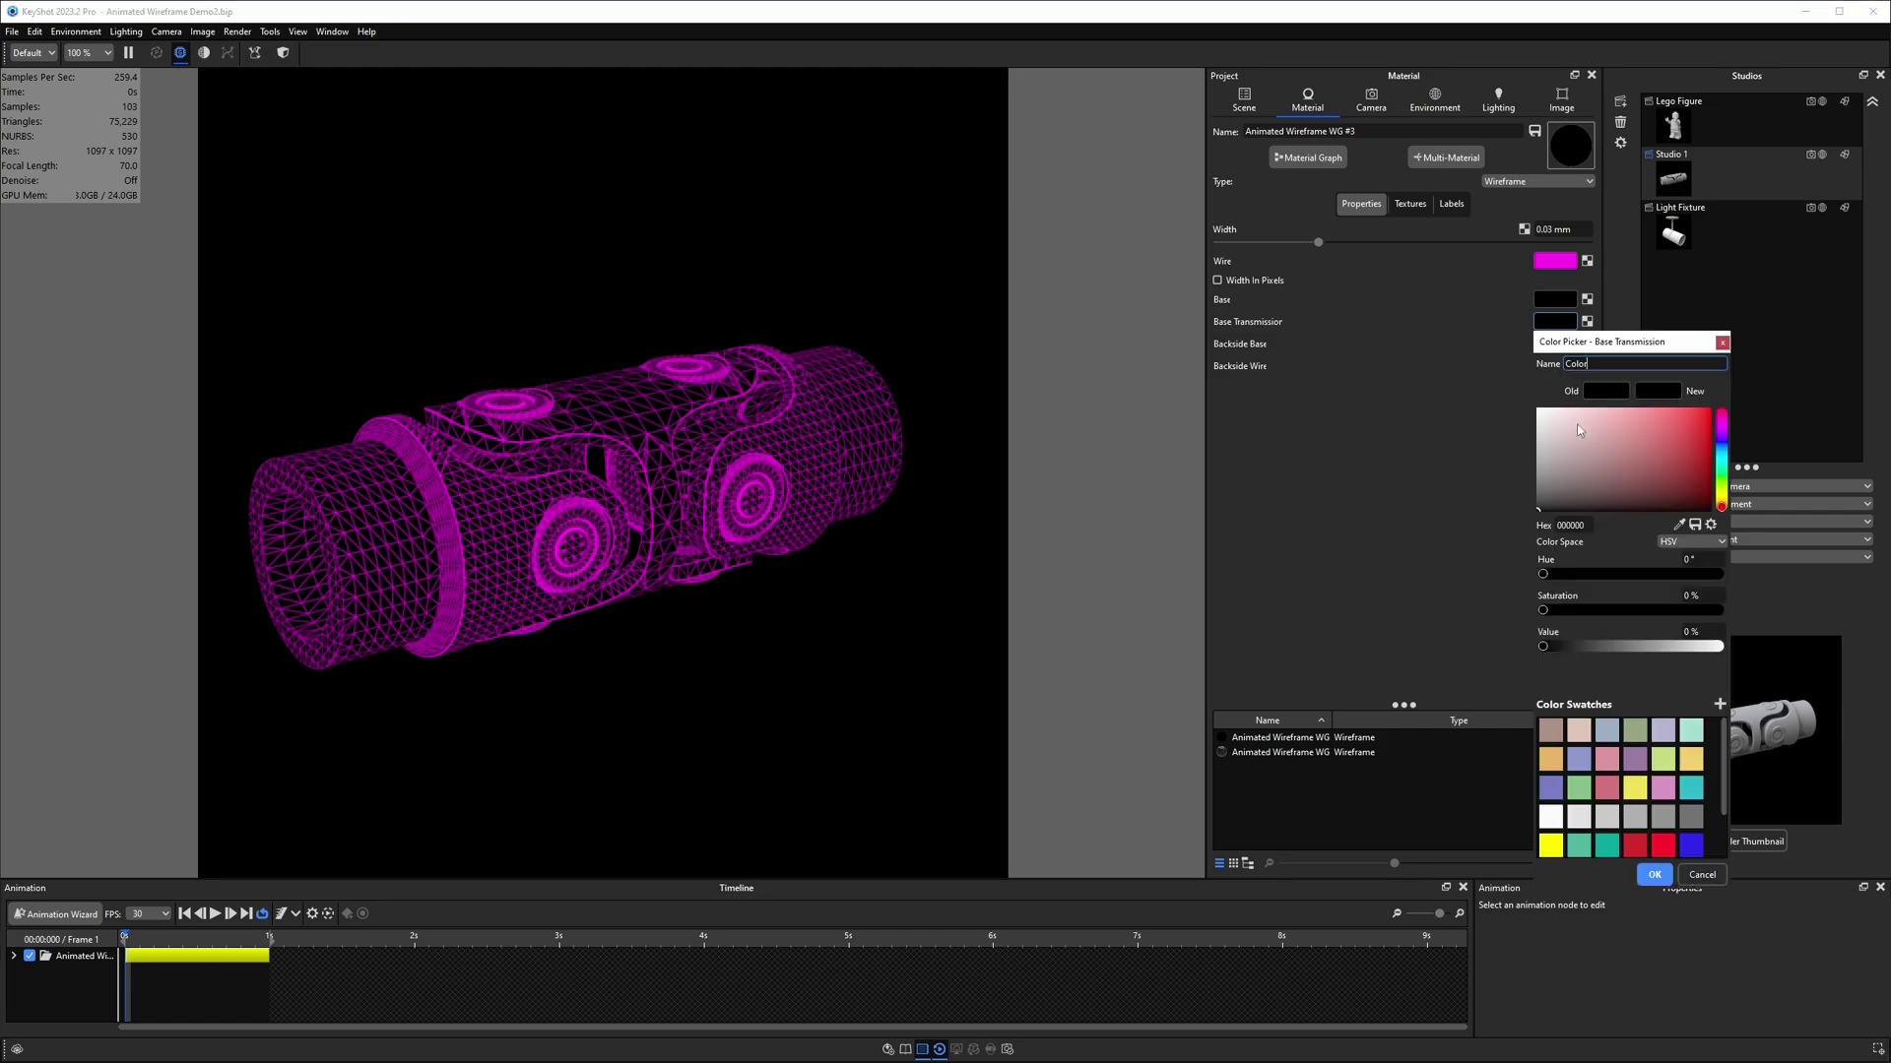
click(1538, 409)
click(1655, 875)
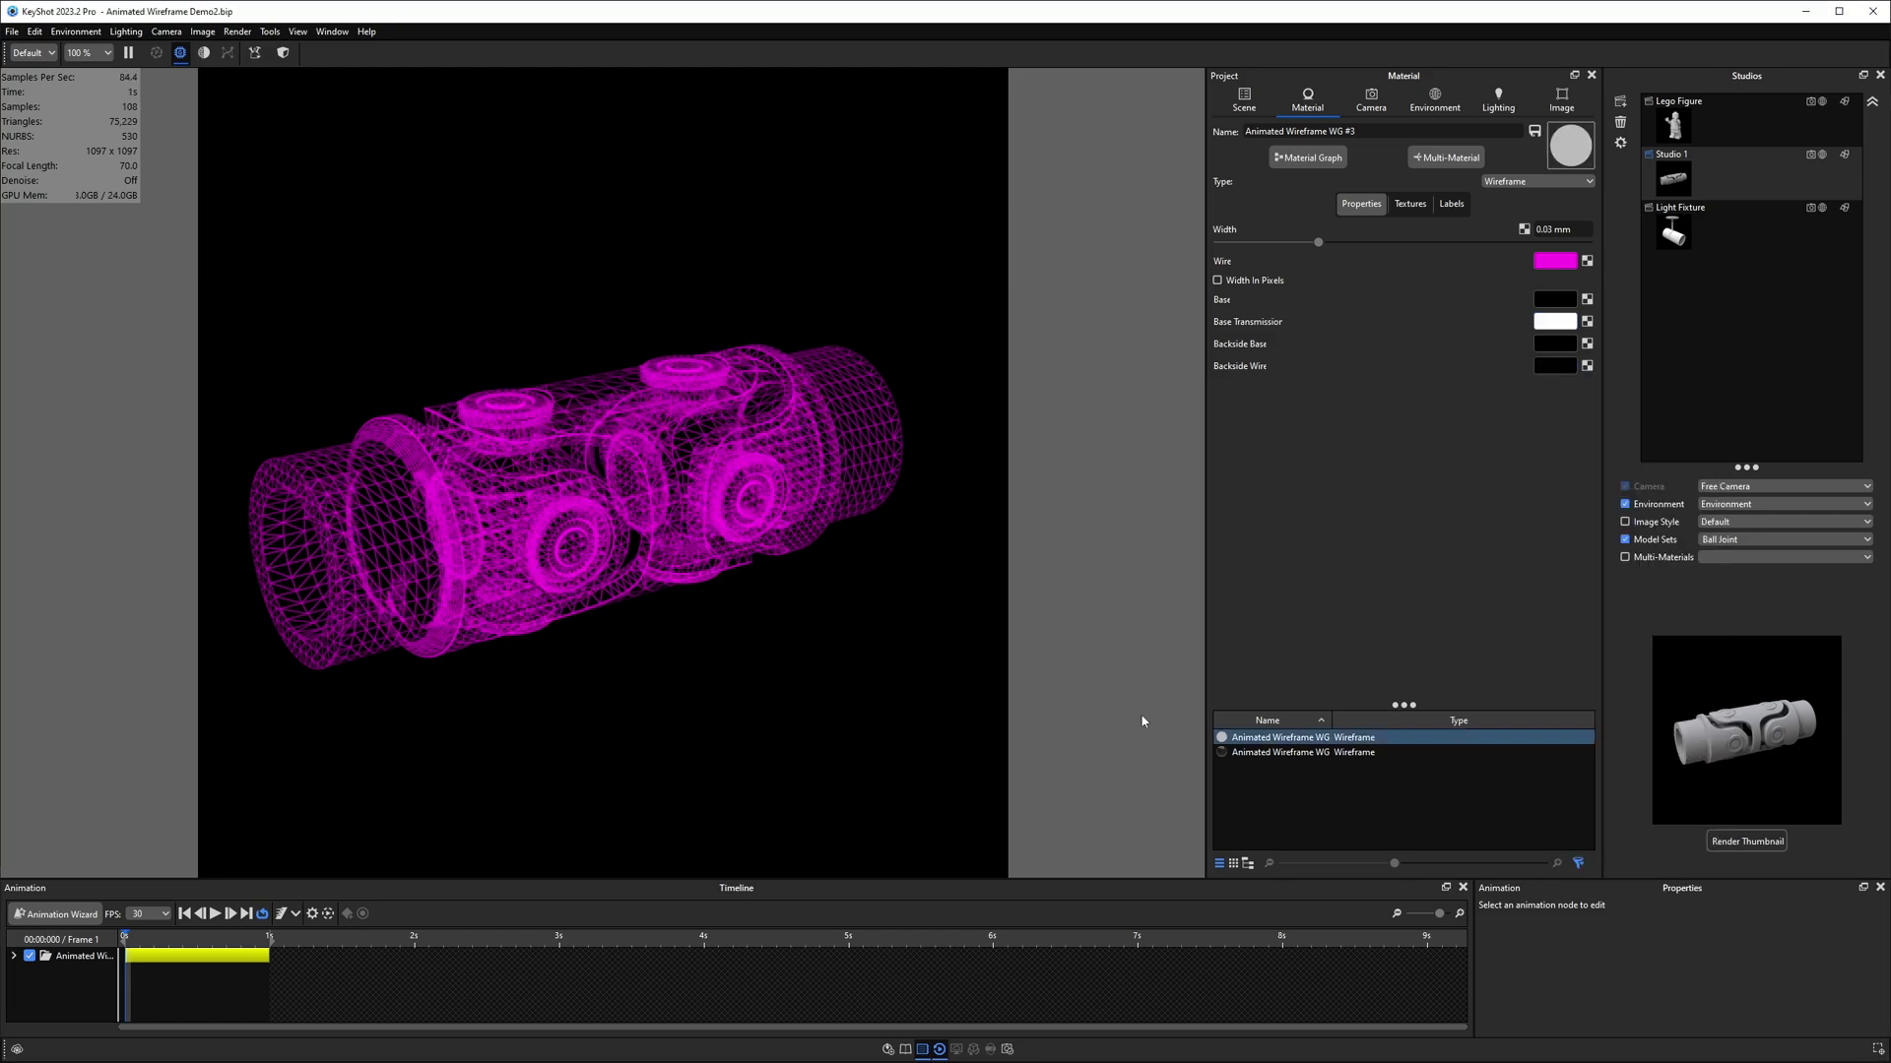
drag(528, 529, 843, 432)
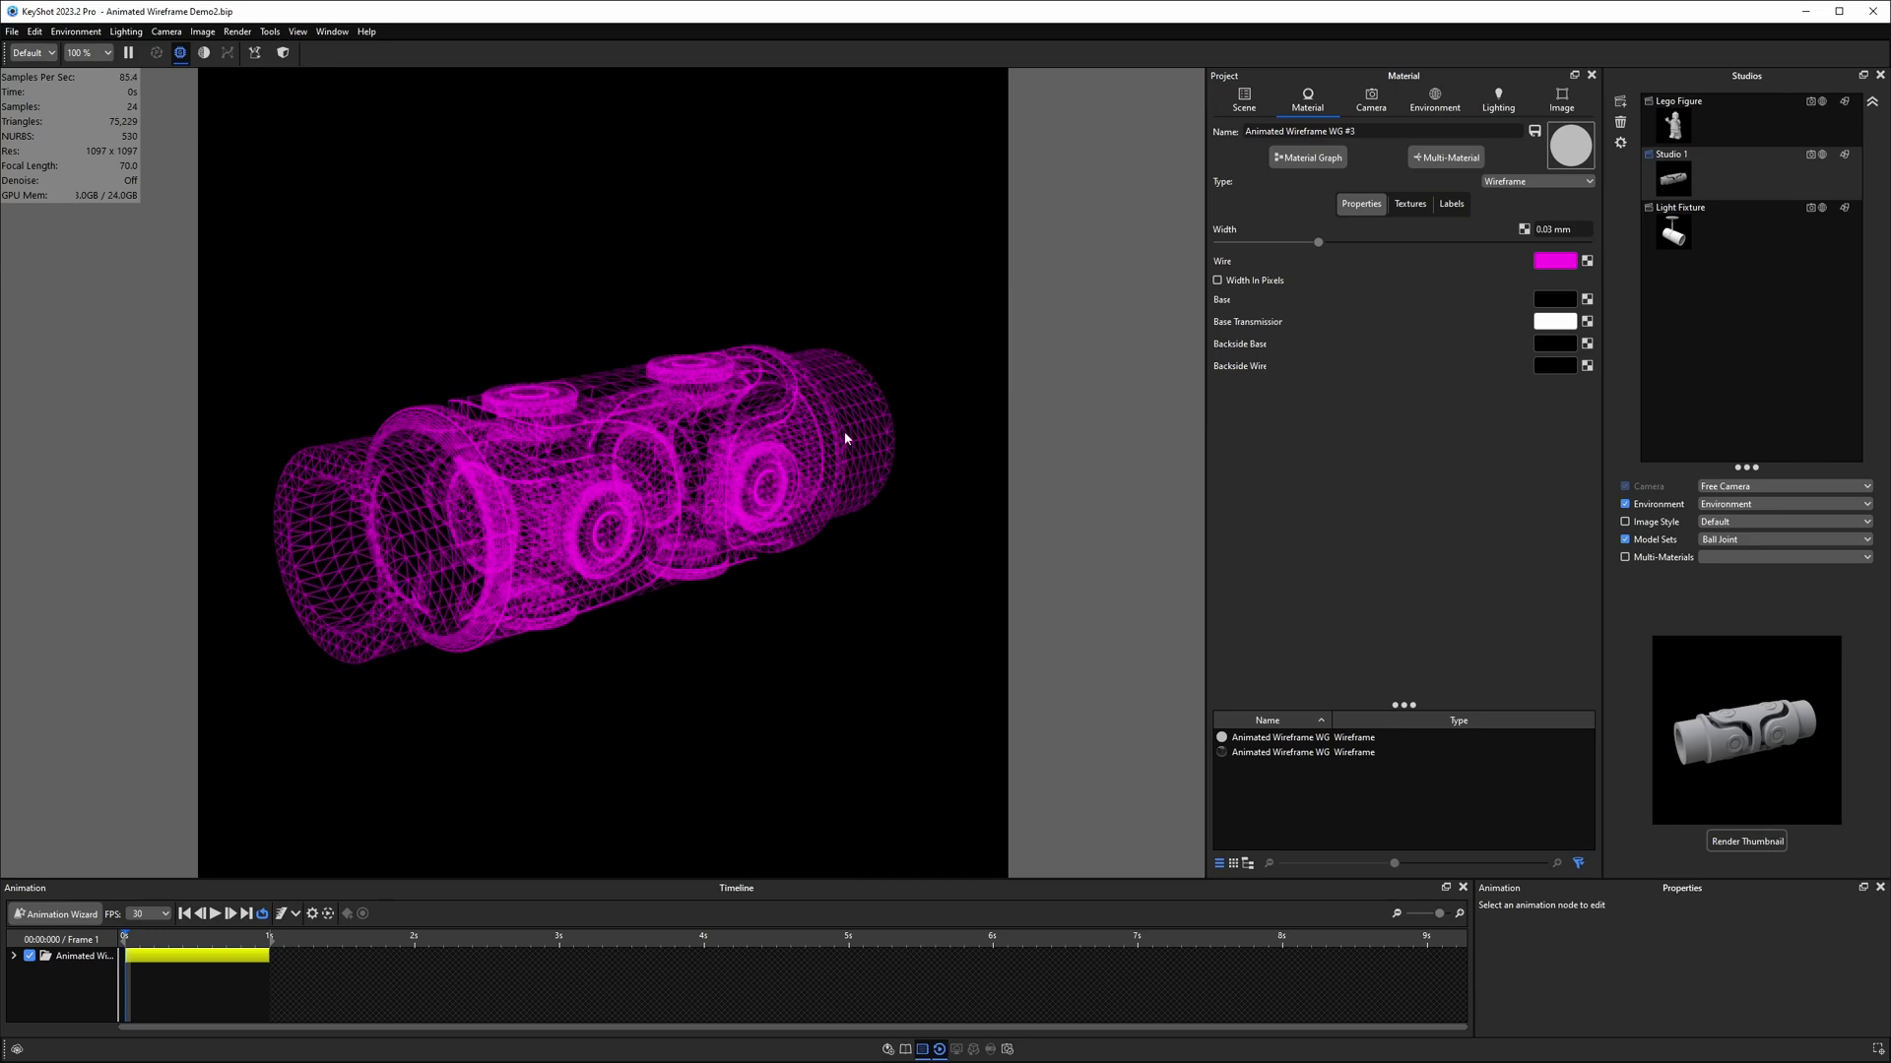
- Try grey A0A0A0 as the wireframe's Backside Base colour, inspect the joint, and set the colour back to black
click(1556, 343)
drag(1576, 361, 1350, 313)
drag(1317, 438, 1270, 445)
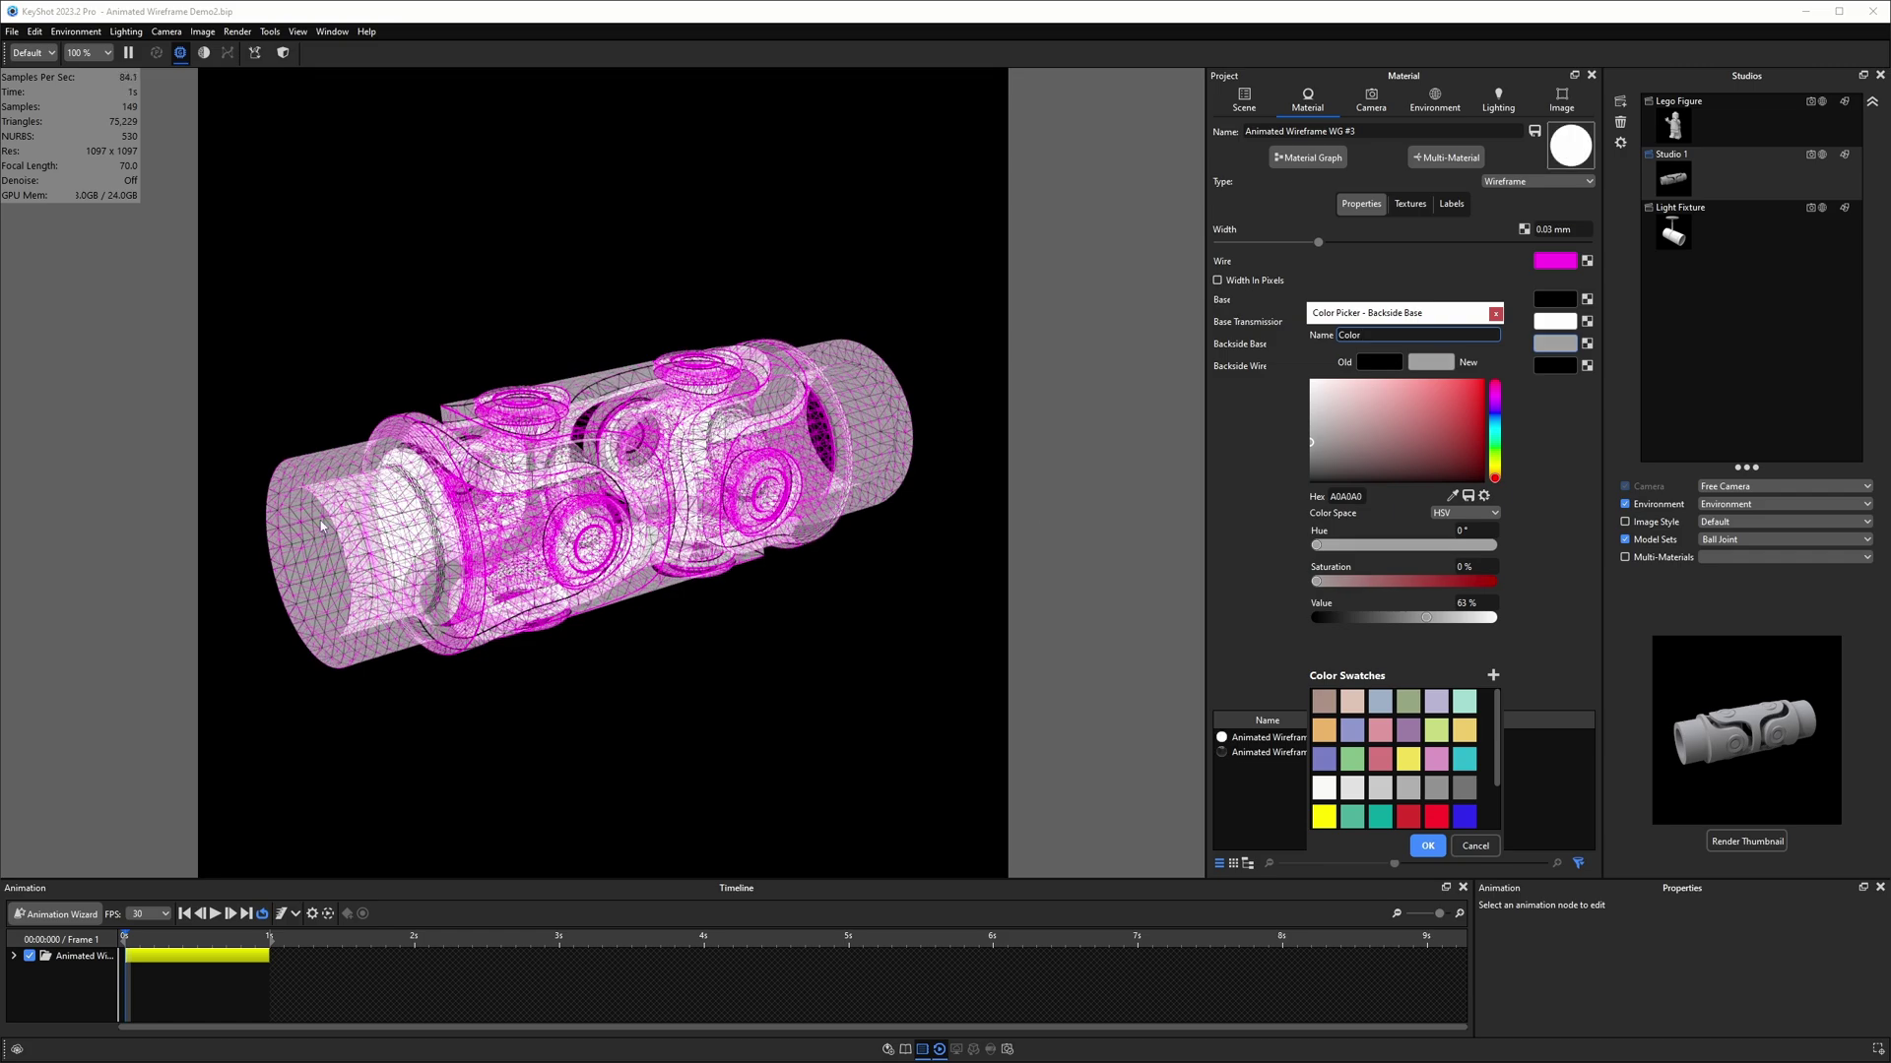
drag(321, 525, 360, 537)
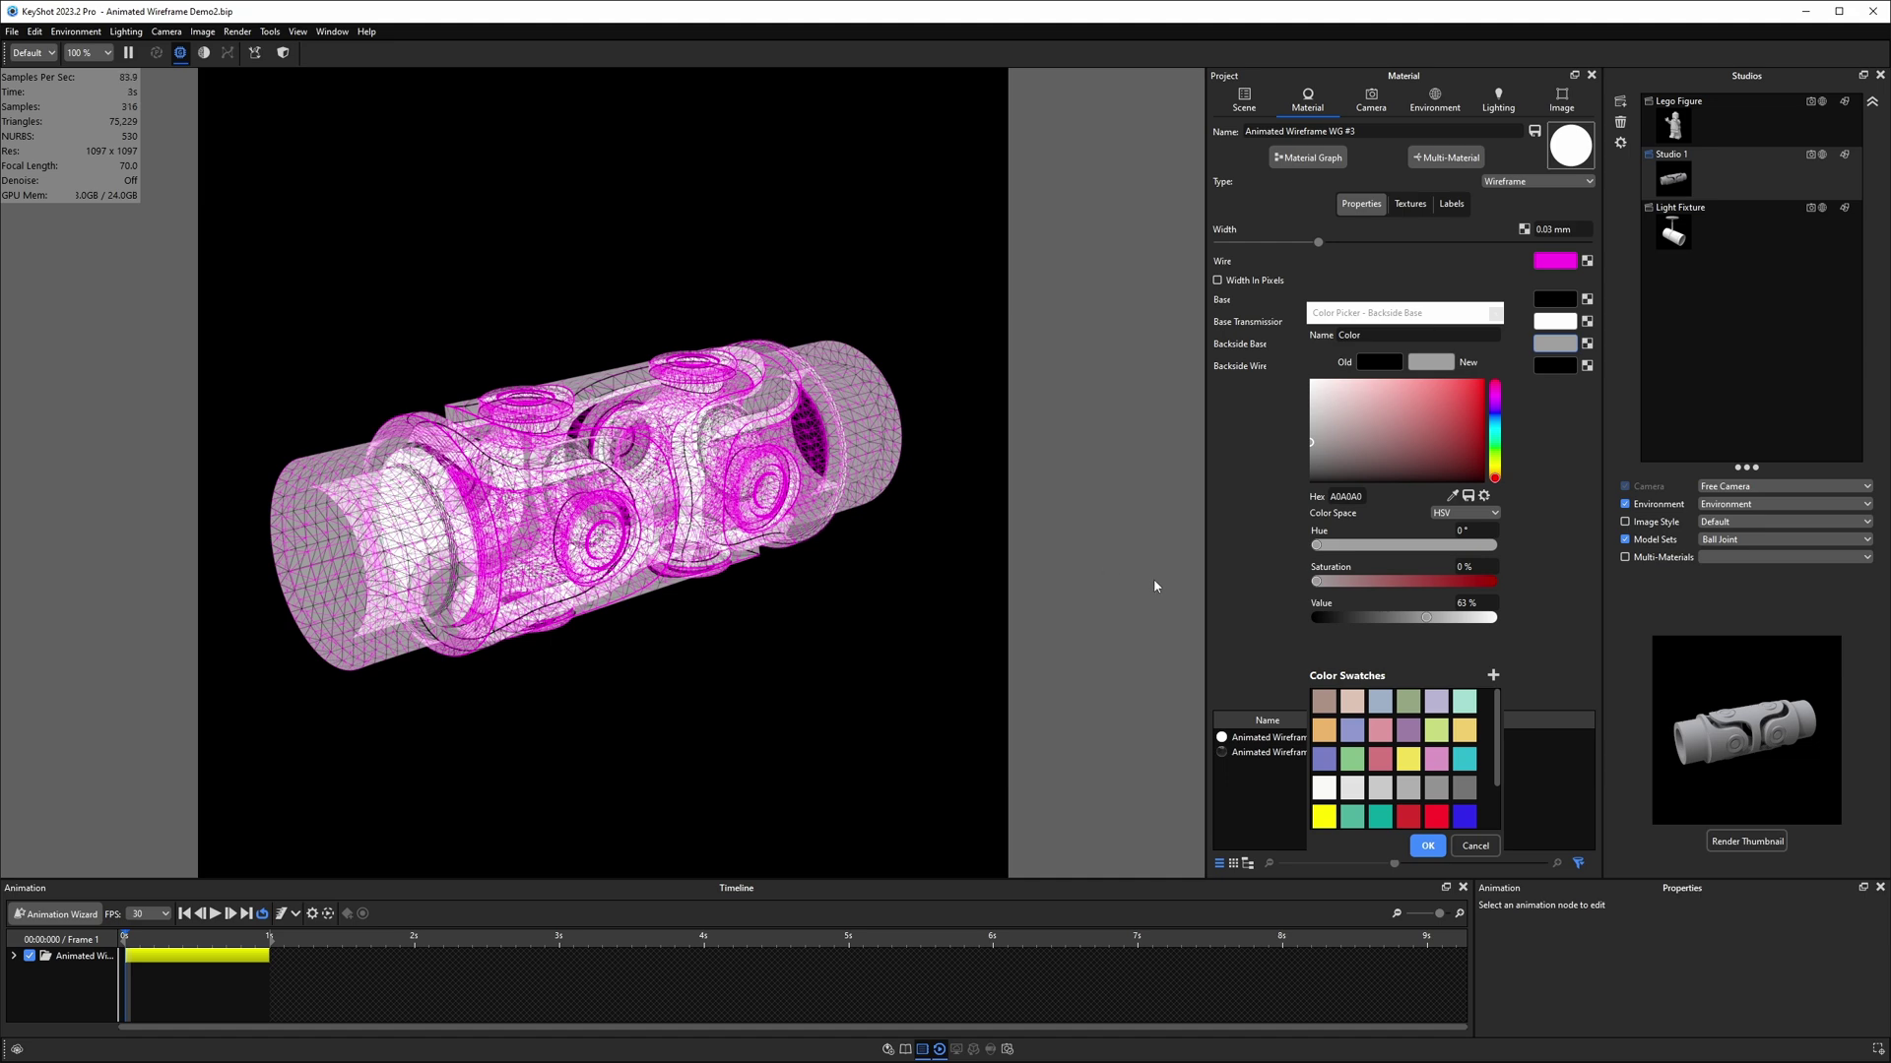
click(1474, 845)
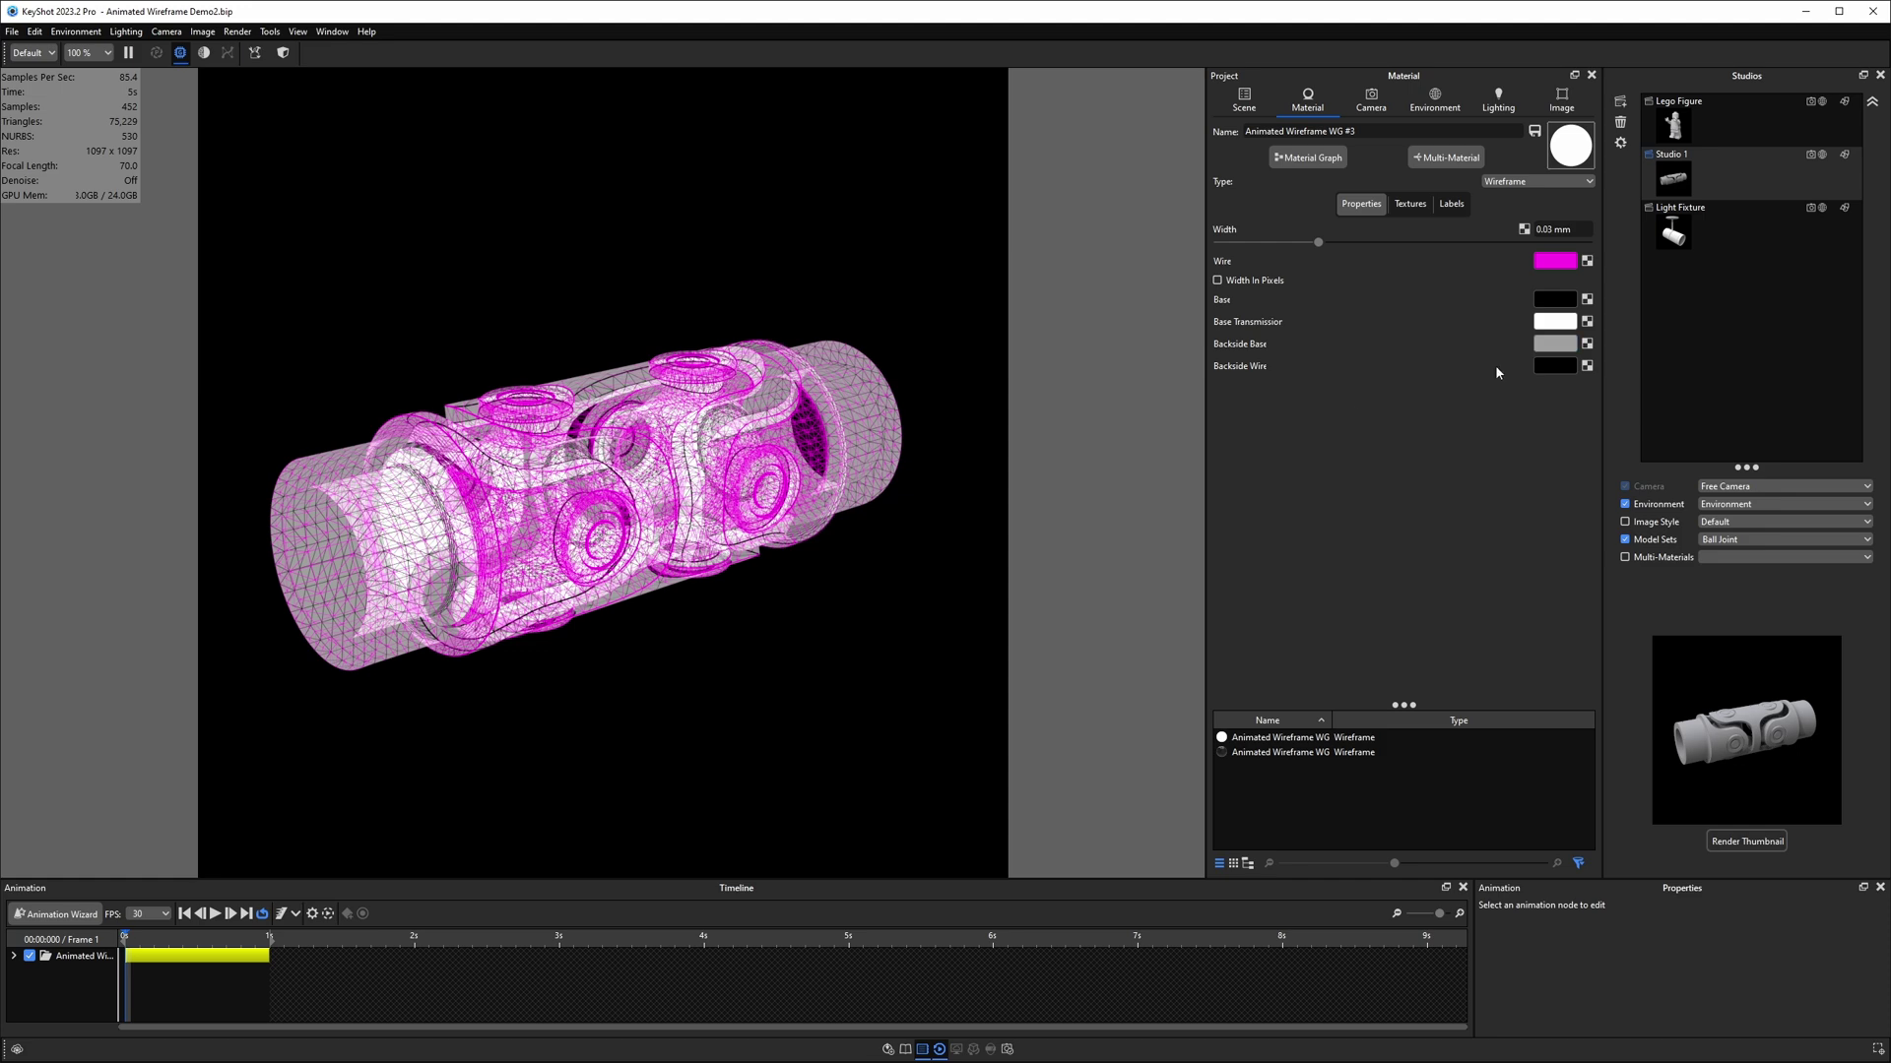
click(1554, 344)
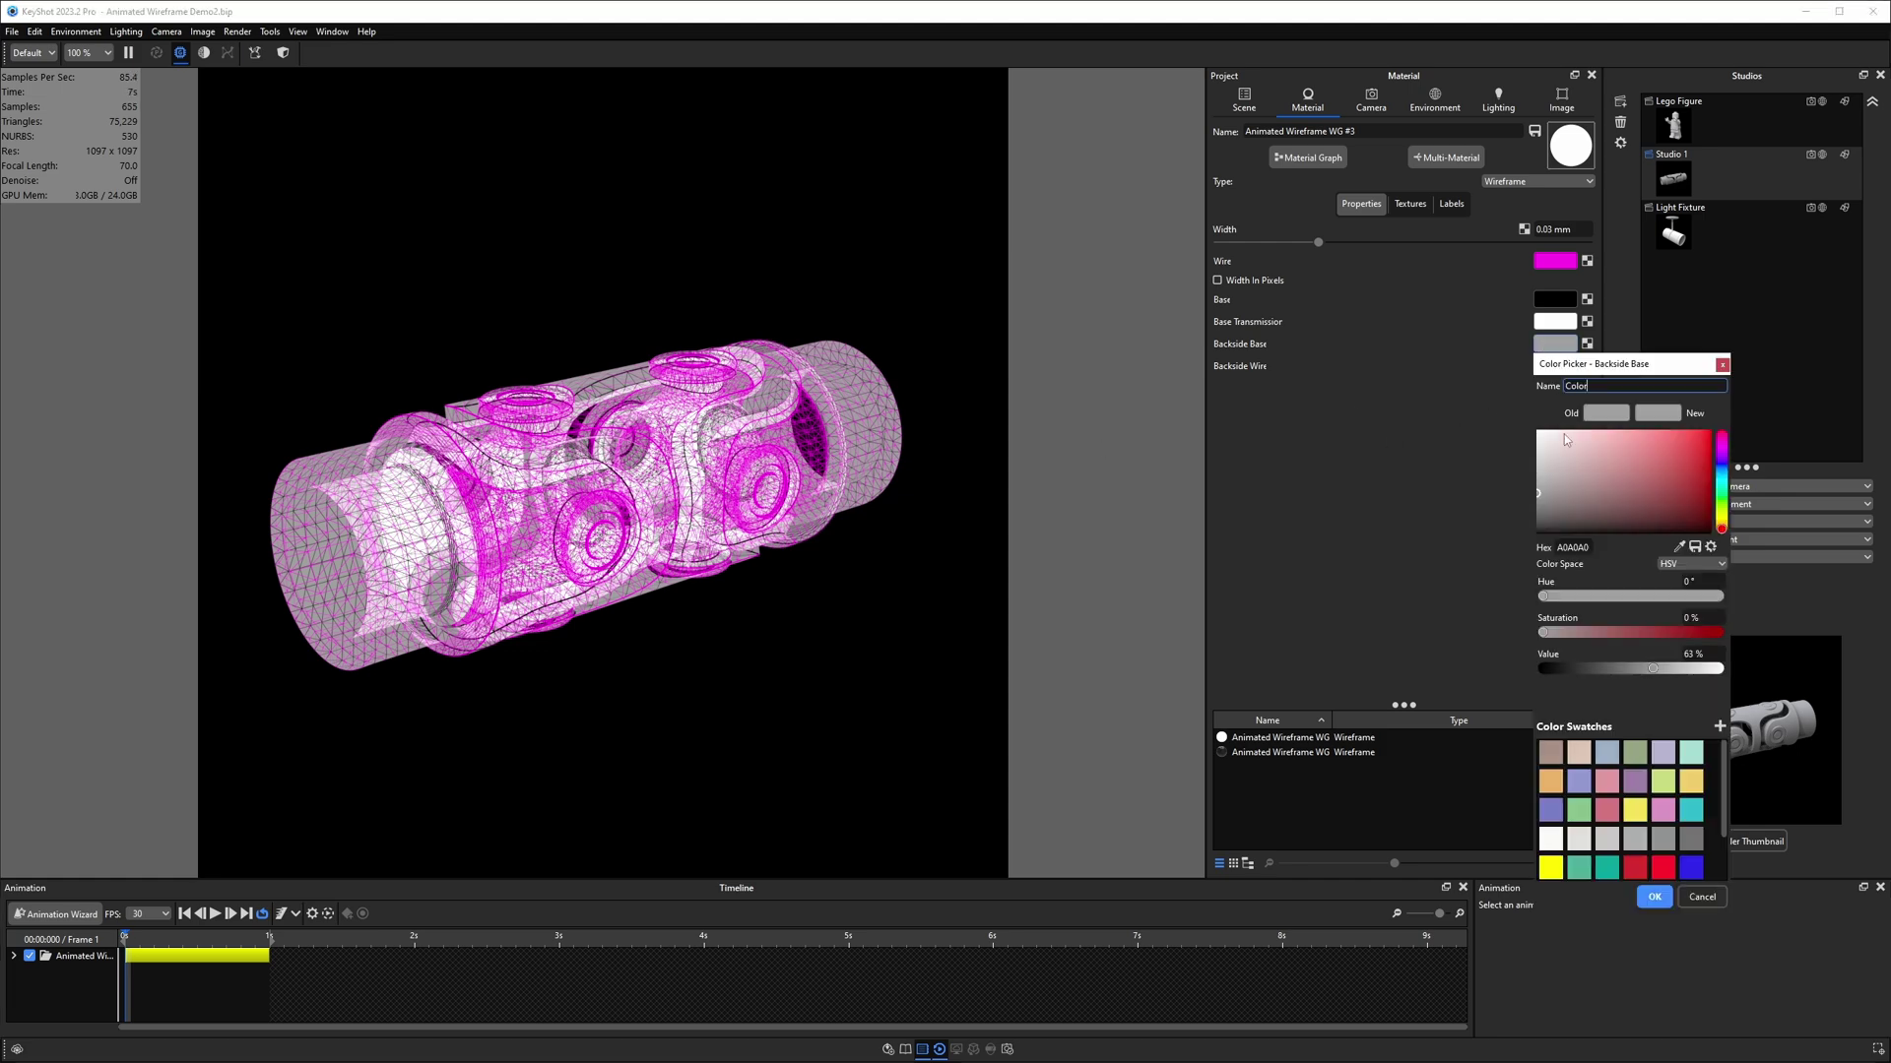
drag(1562, 449, 1538, 532)
click(1699, 894)
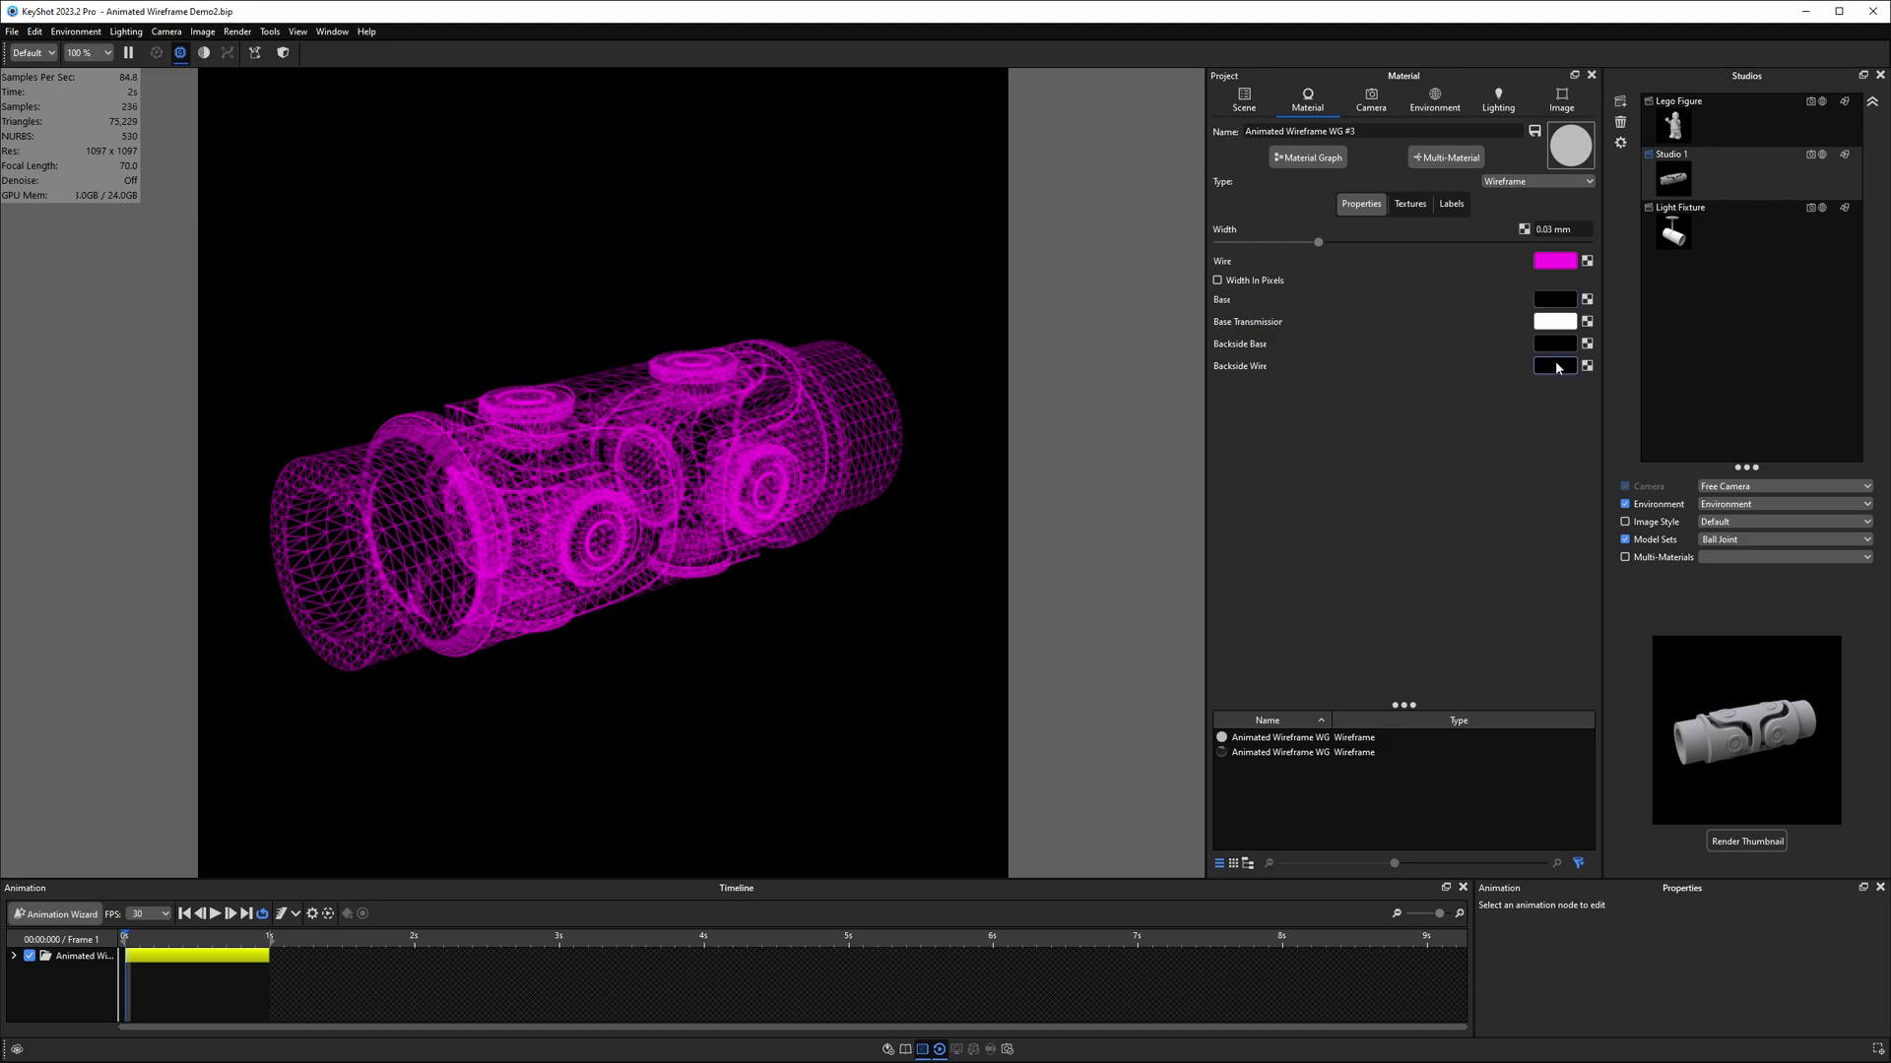
- Try red EF2C2C as the Backside Wire colour and inspect the joint's inner wires up close
click(1554, 365)
drag(1575, 361, 1308, 362)
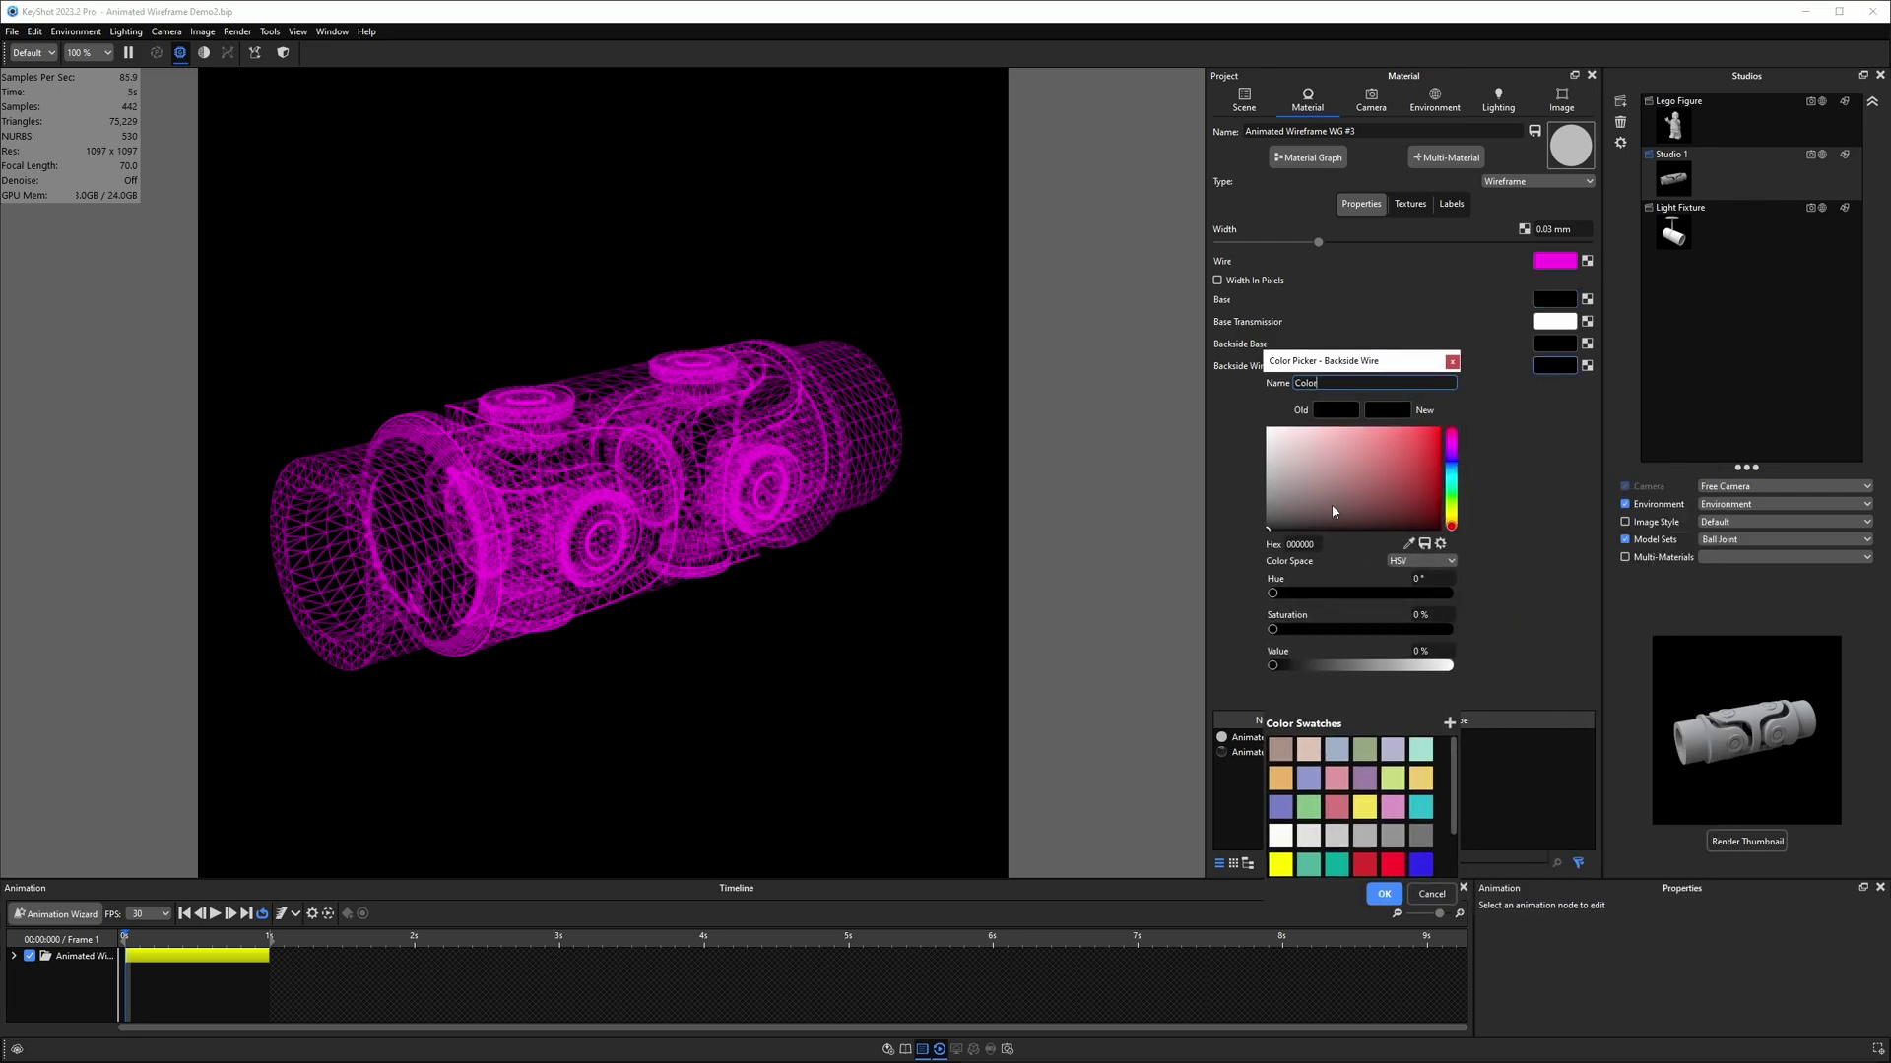
drag(1439, 462, 1436, 445)
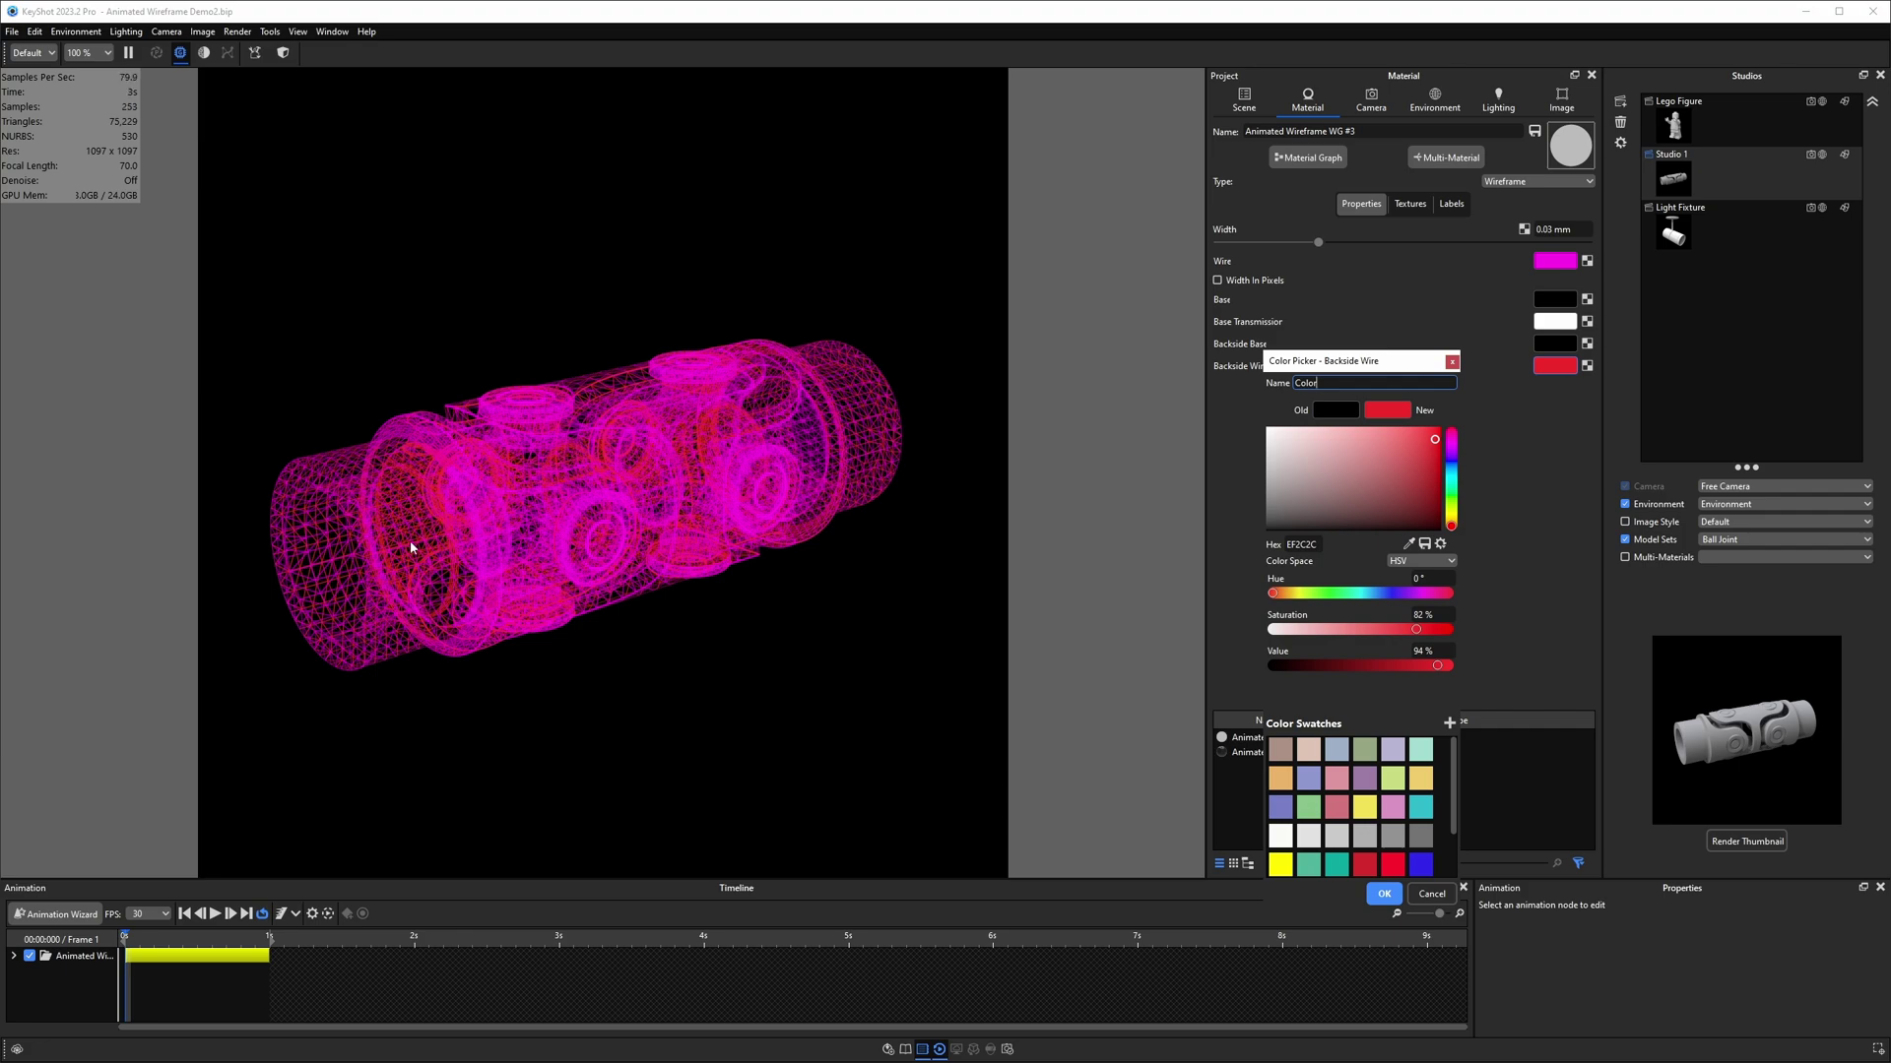
drag(441, 516, 686, 517)
scroll(637, 507, up, 3)
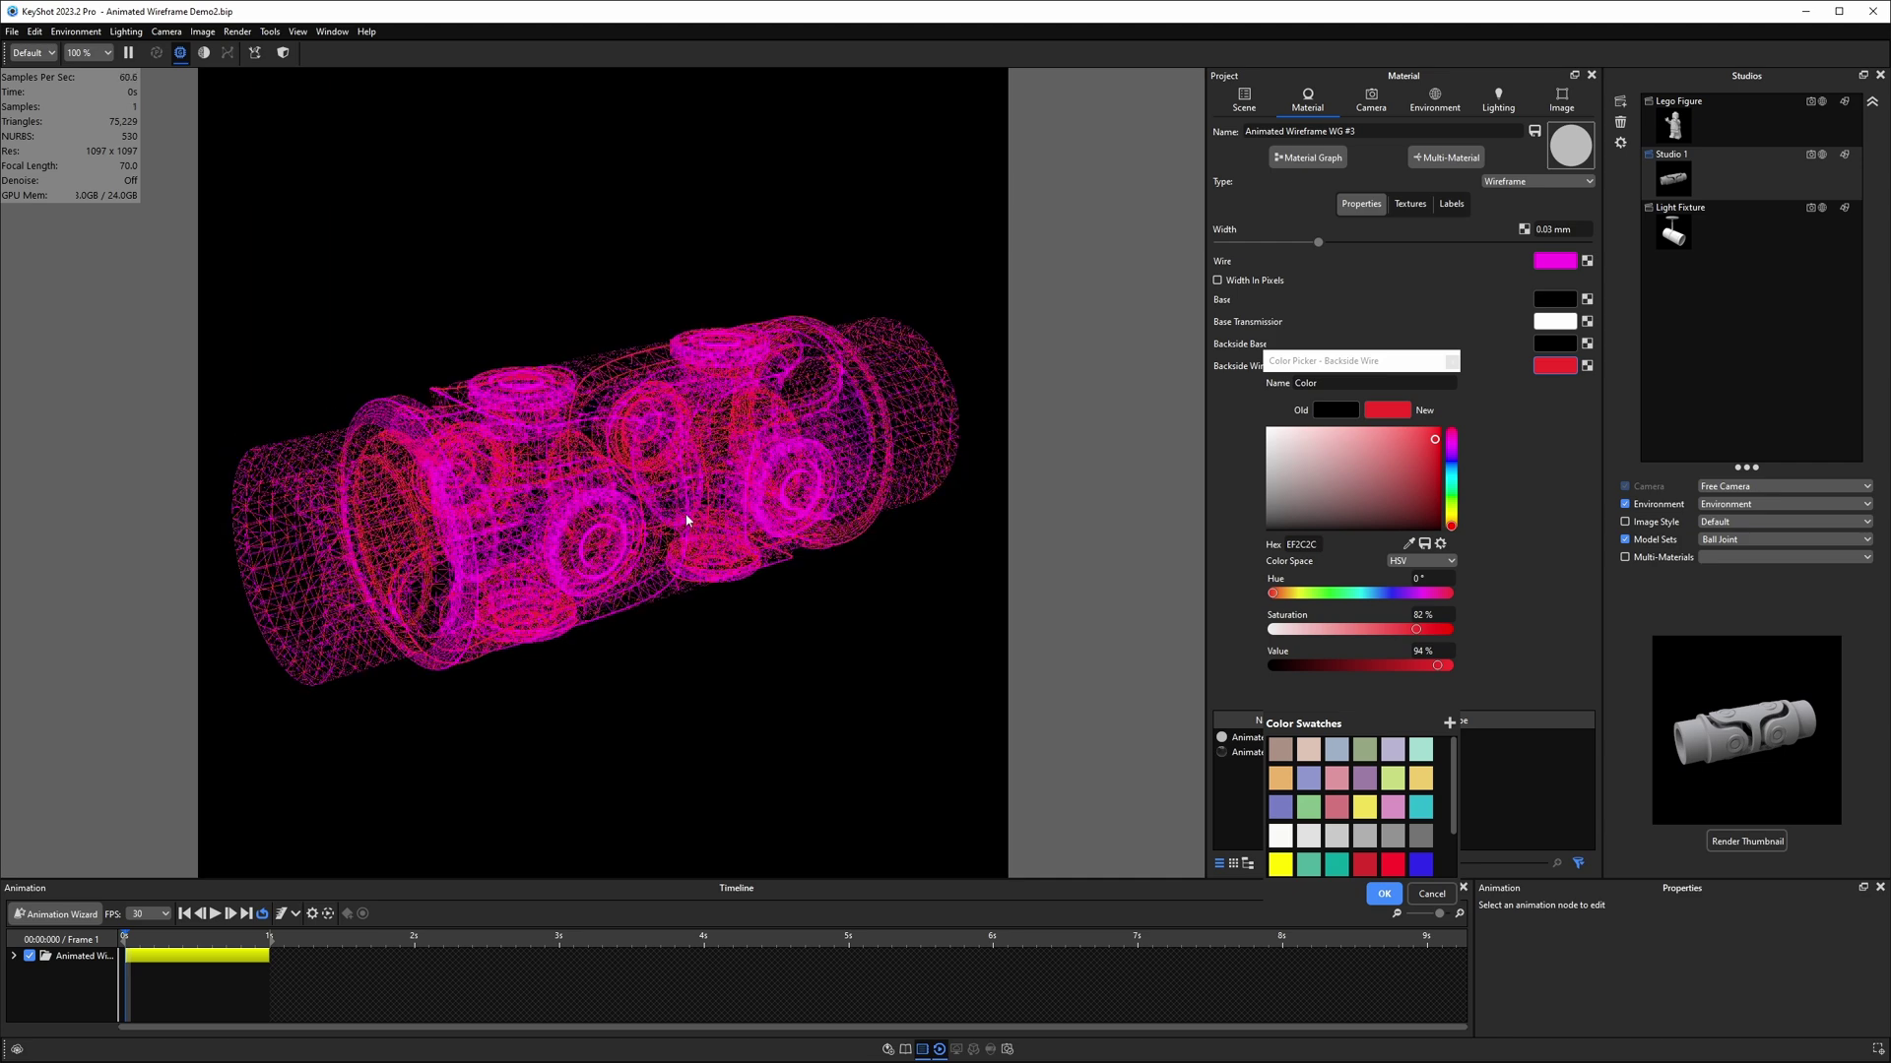
- Sample the magenta Wire colour for the Backside Wire and try the darker shade B432A6
click(1408, 543)
click(1544, 261)
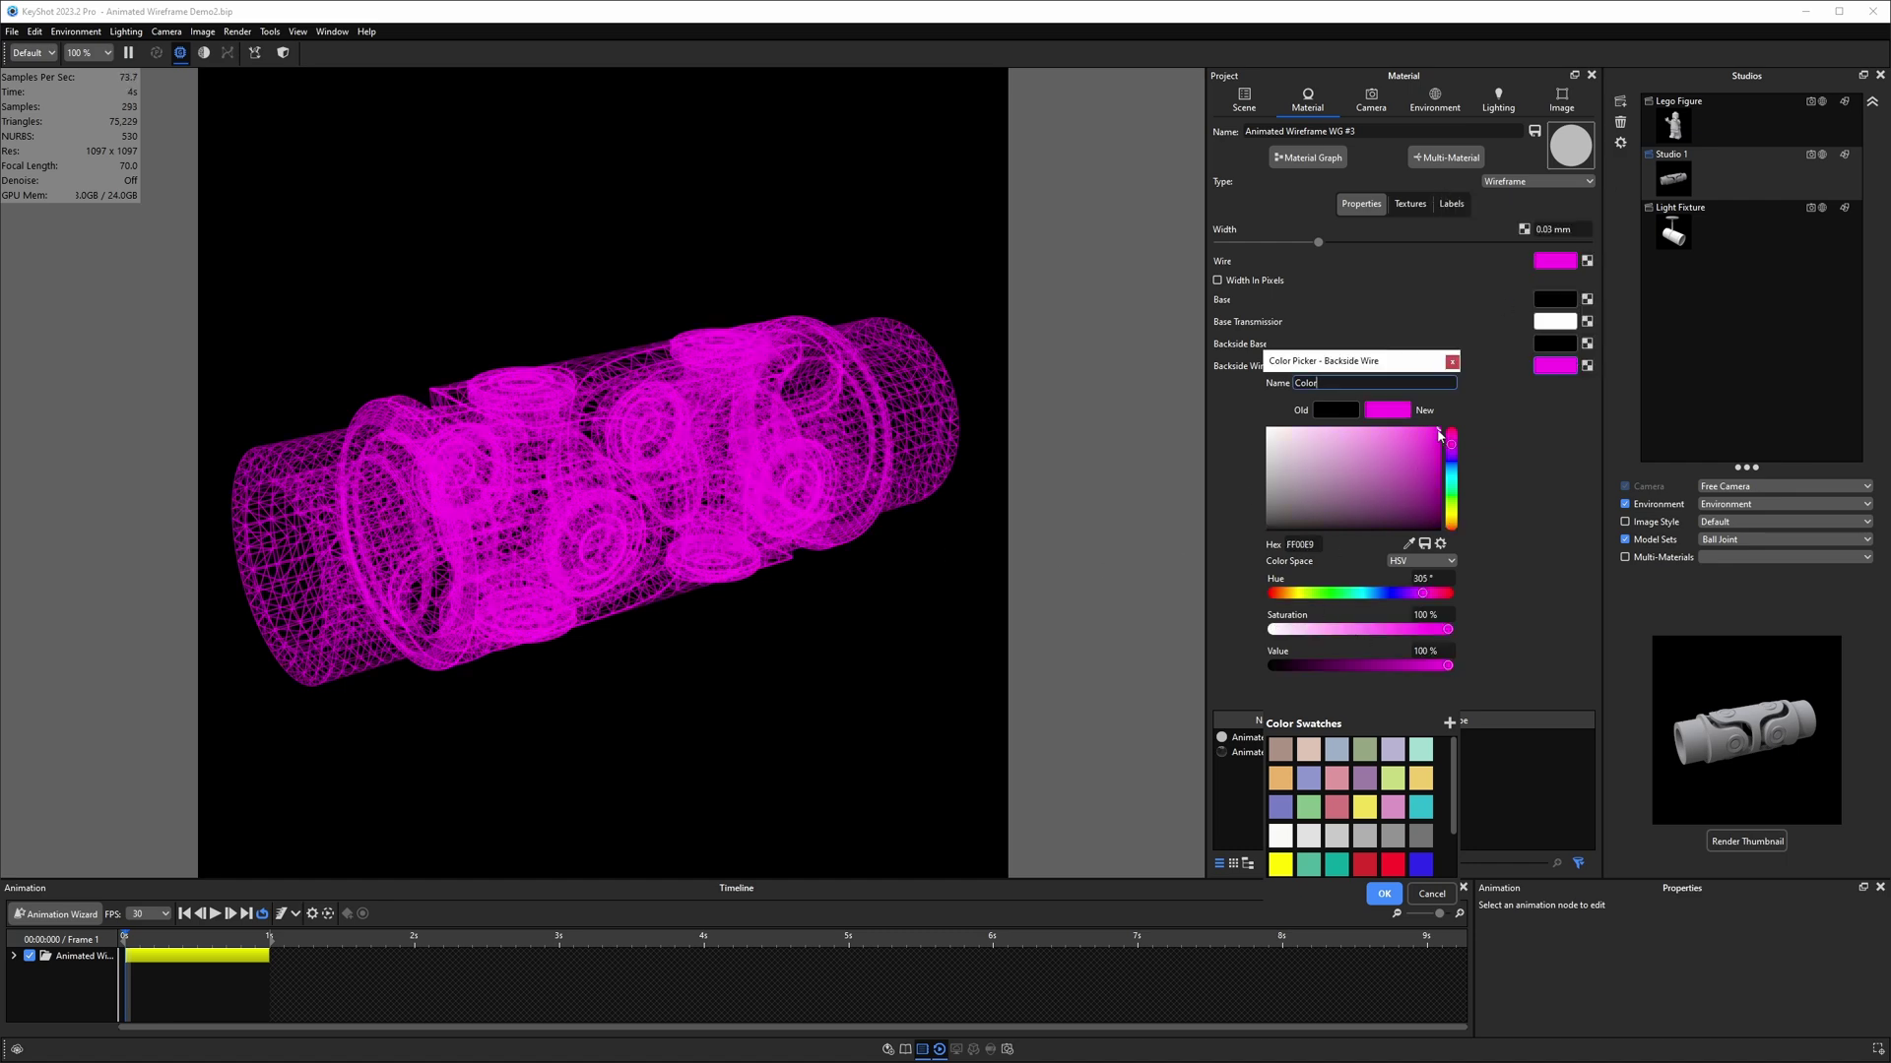
drag(1439, 435, 1428, 483)
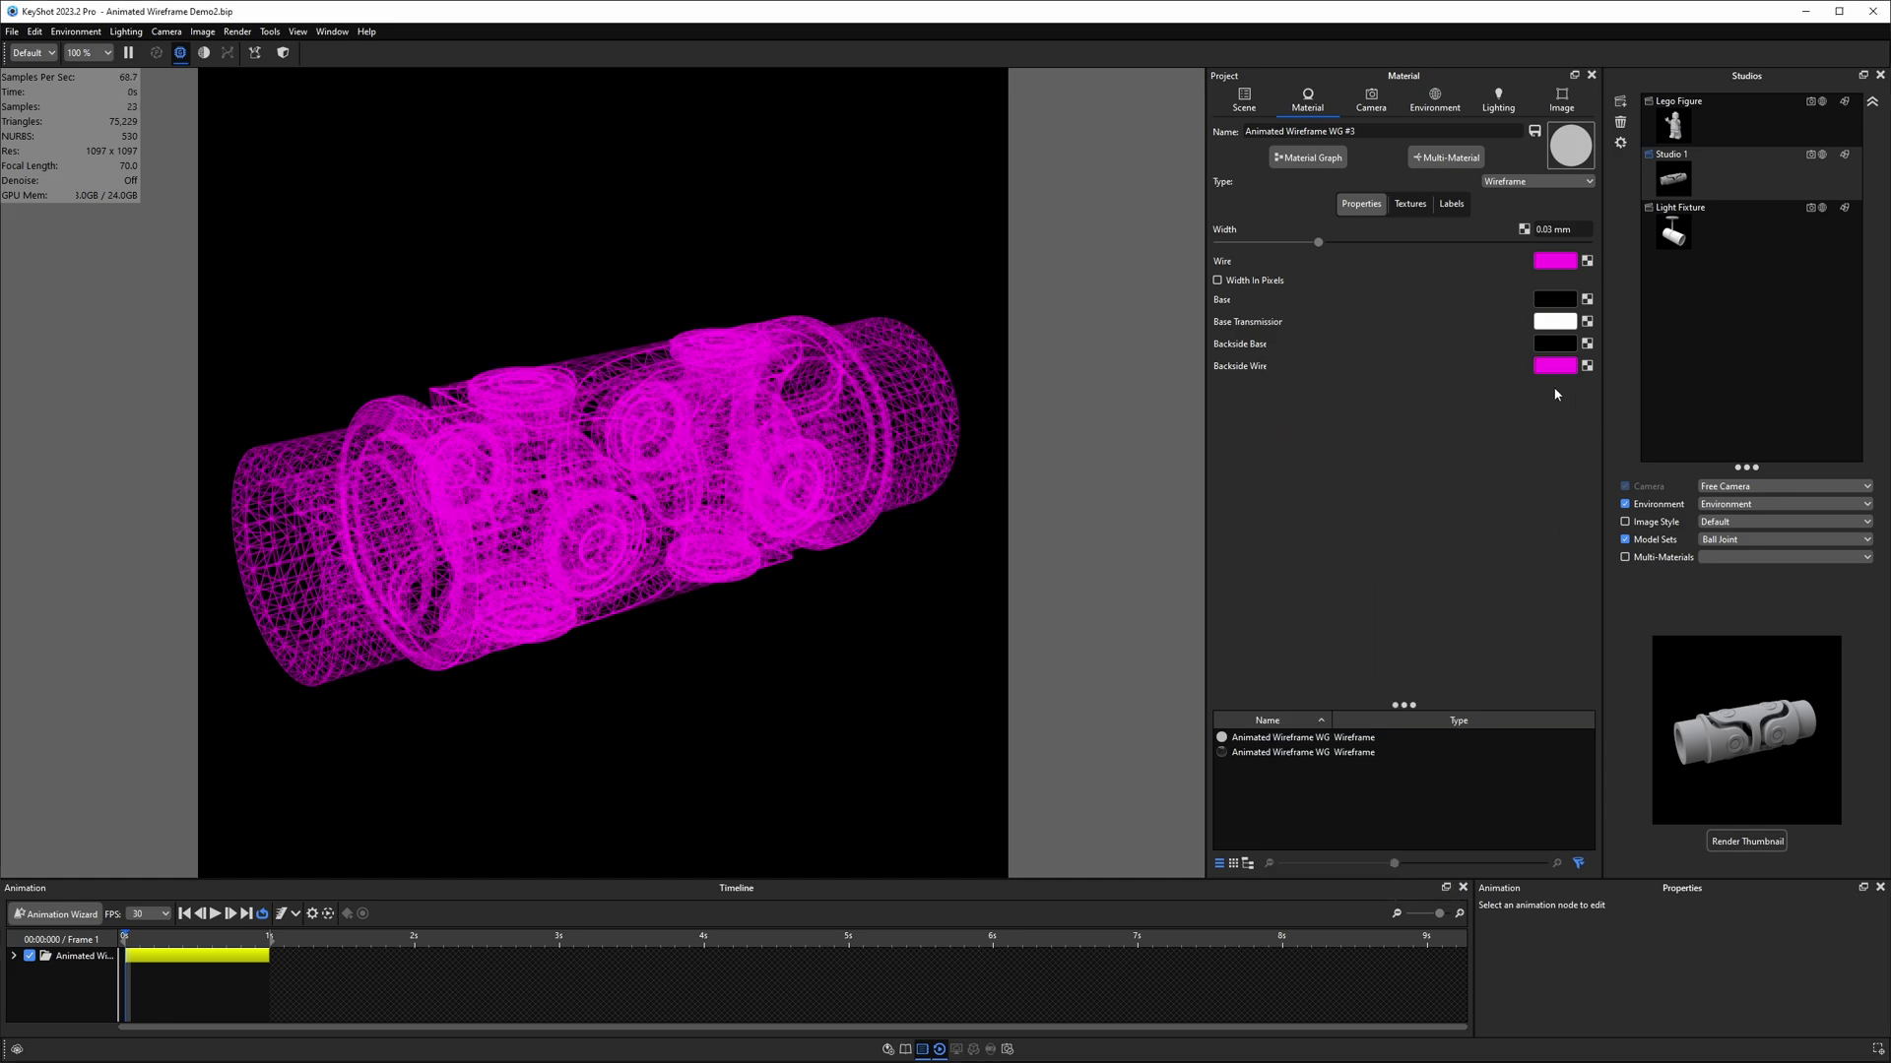
- Set the Backside Wire colour back to black
click(1561, 367)
drag(1565, 382, 1408, 335)
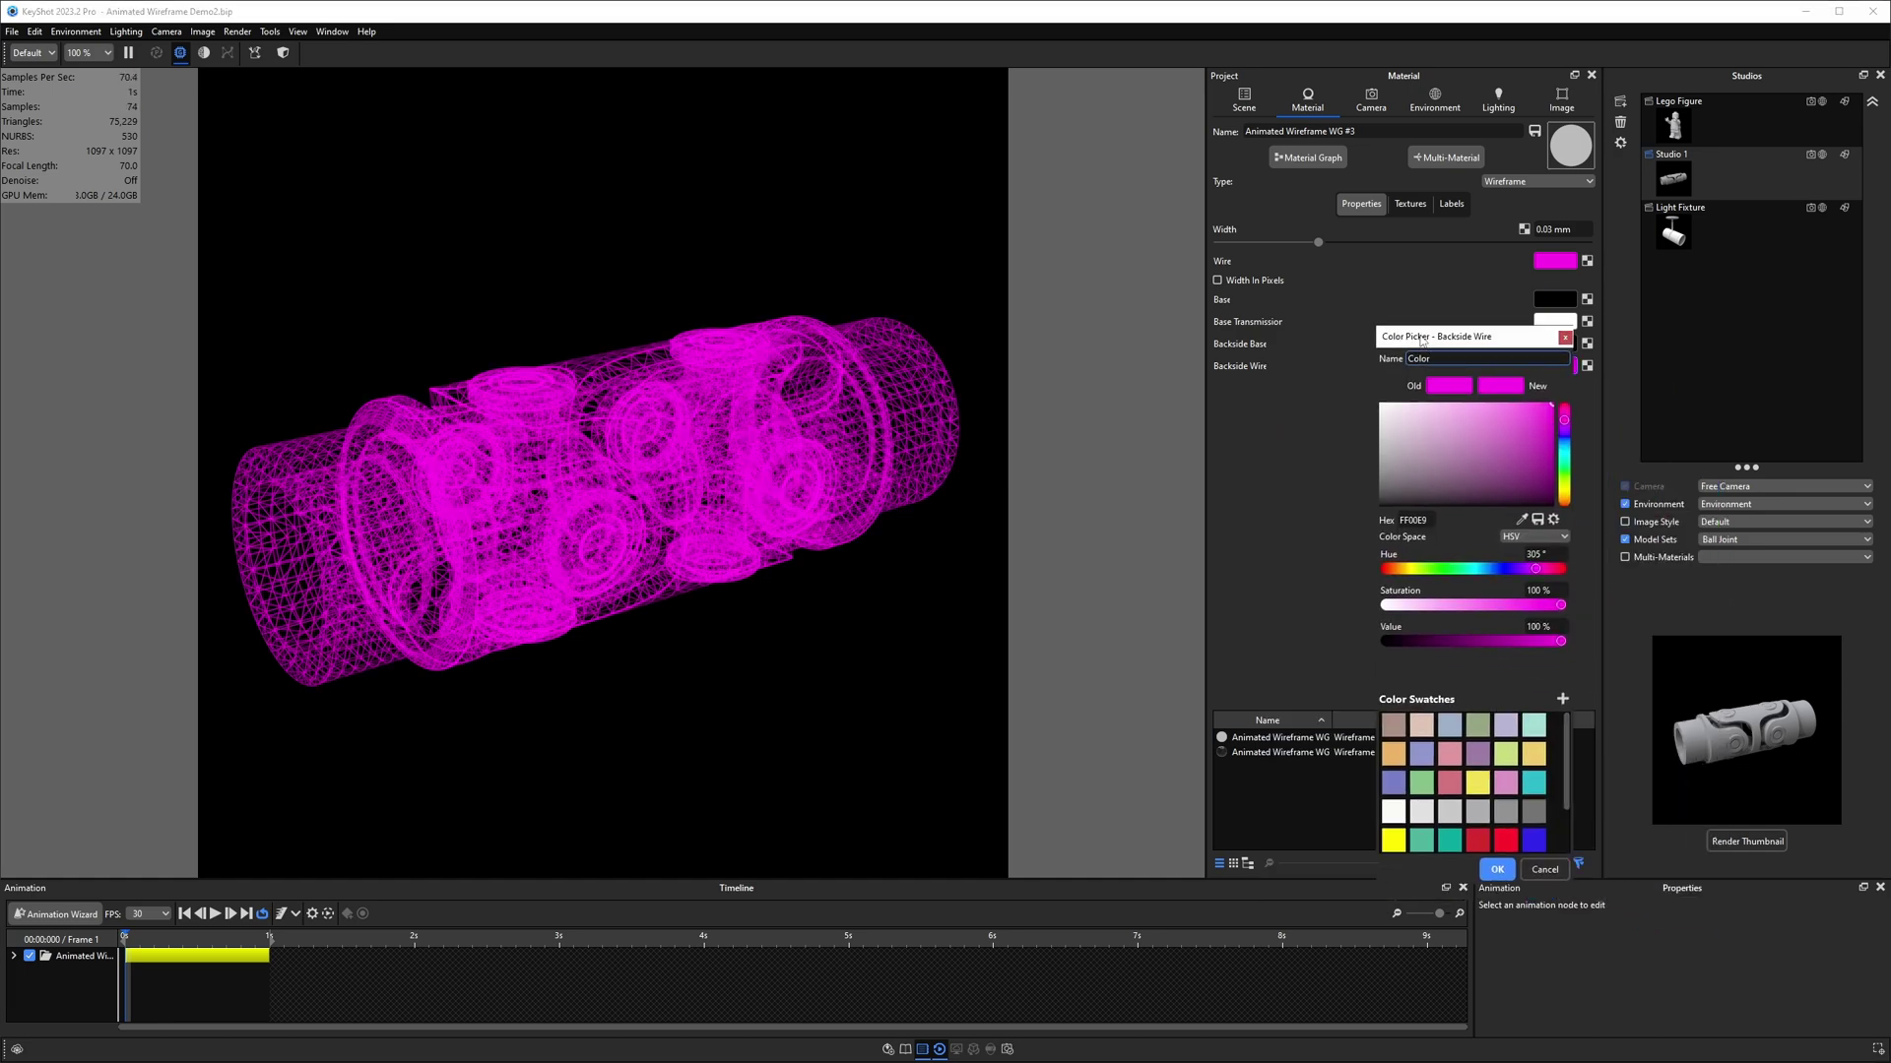
drag(1408, 468, 1331, 585)
click(1496, 870)
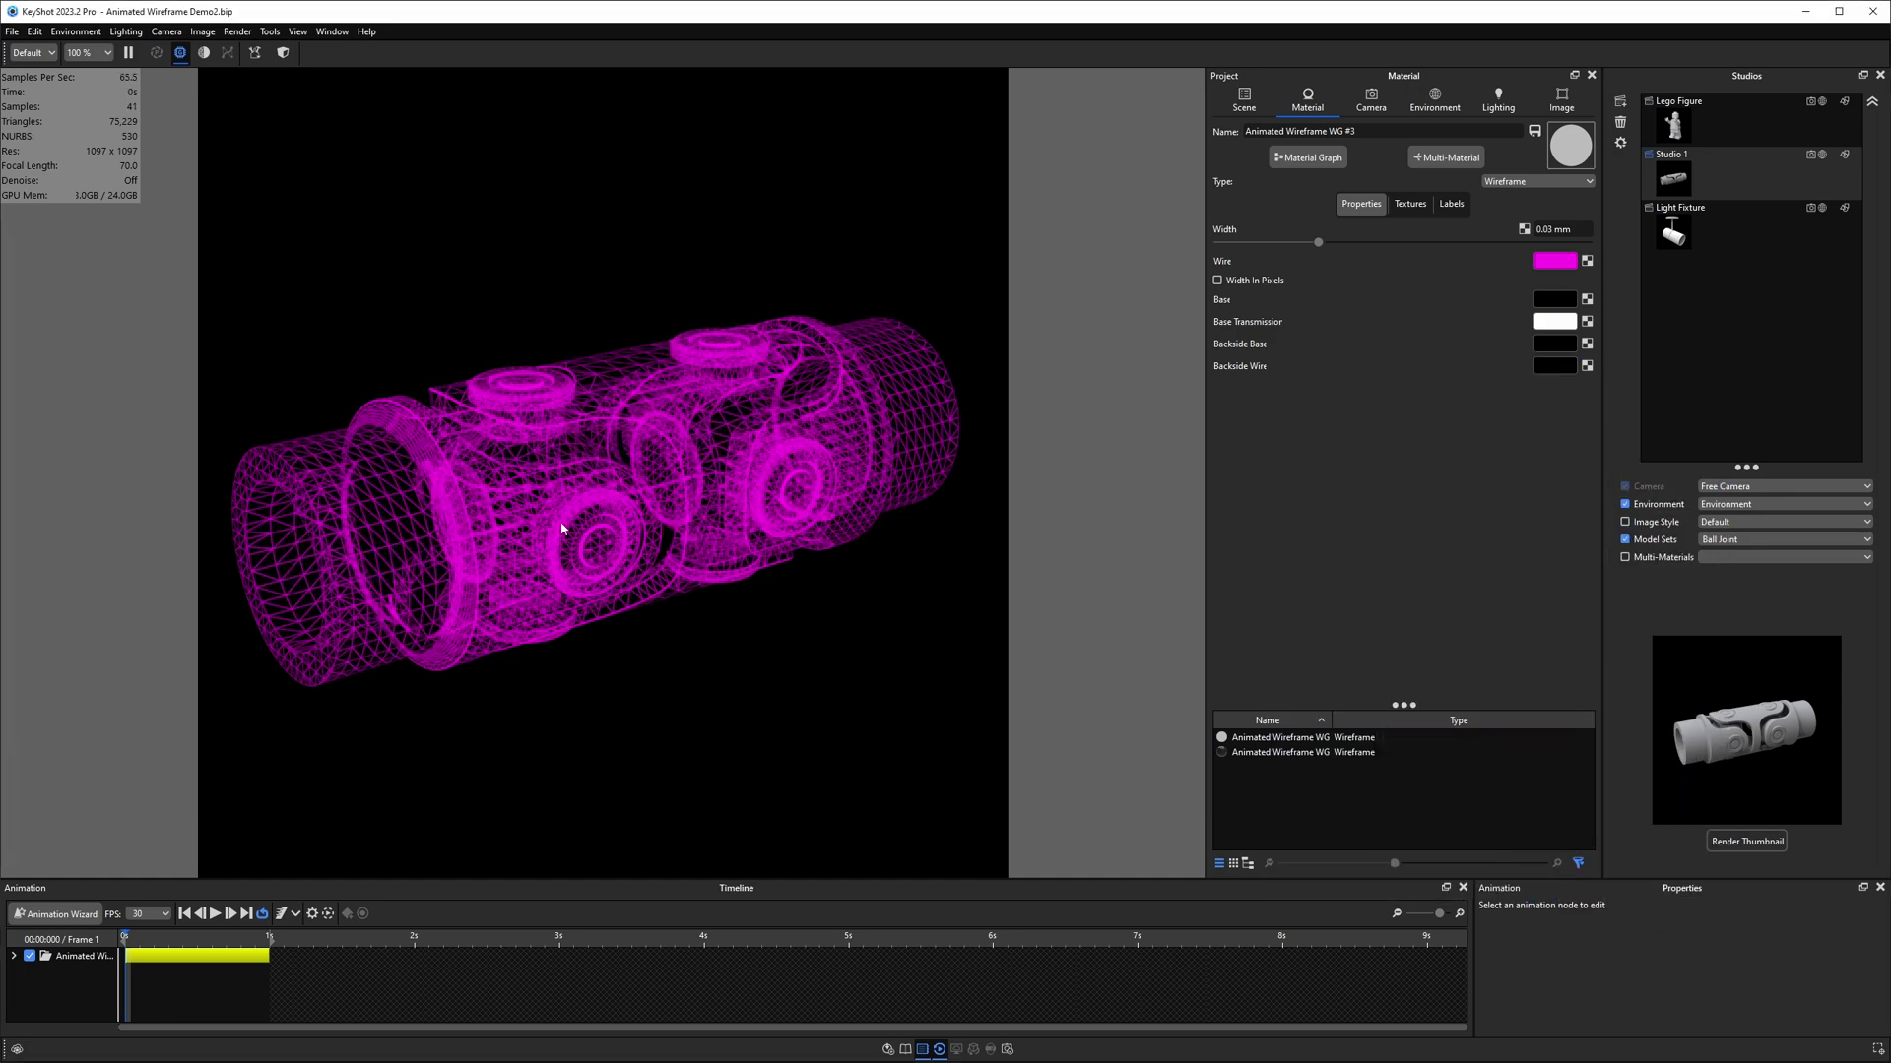
- View the magenta wireframe joint from other angles and preview the animation up to frame 10
drag(582, 525, 762, 492)
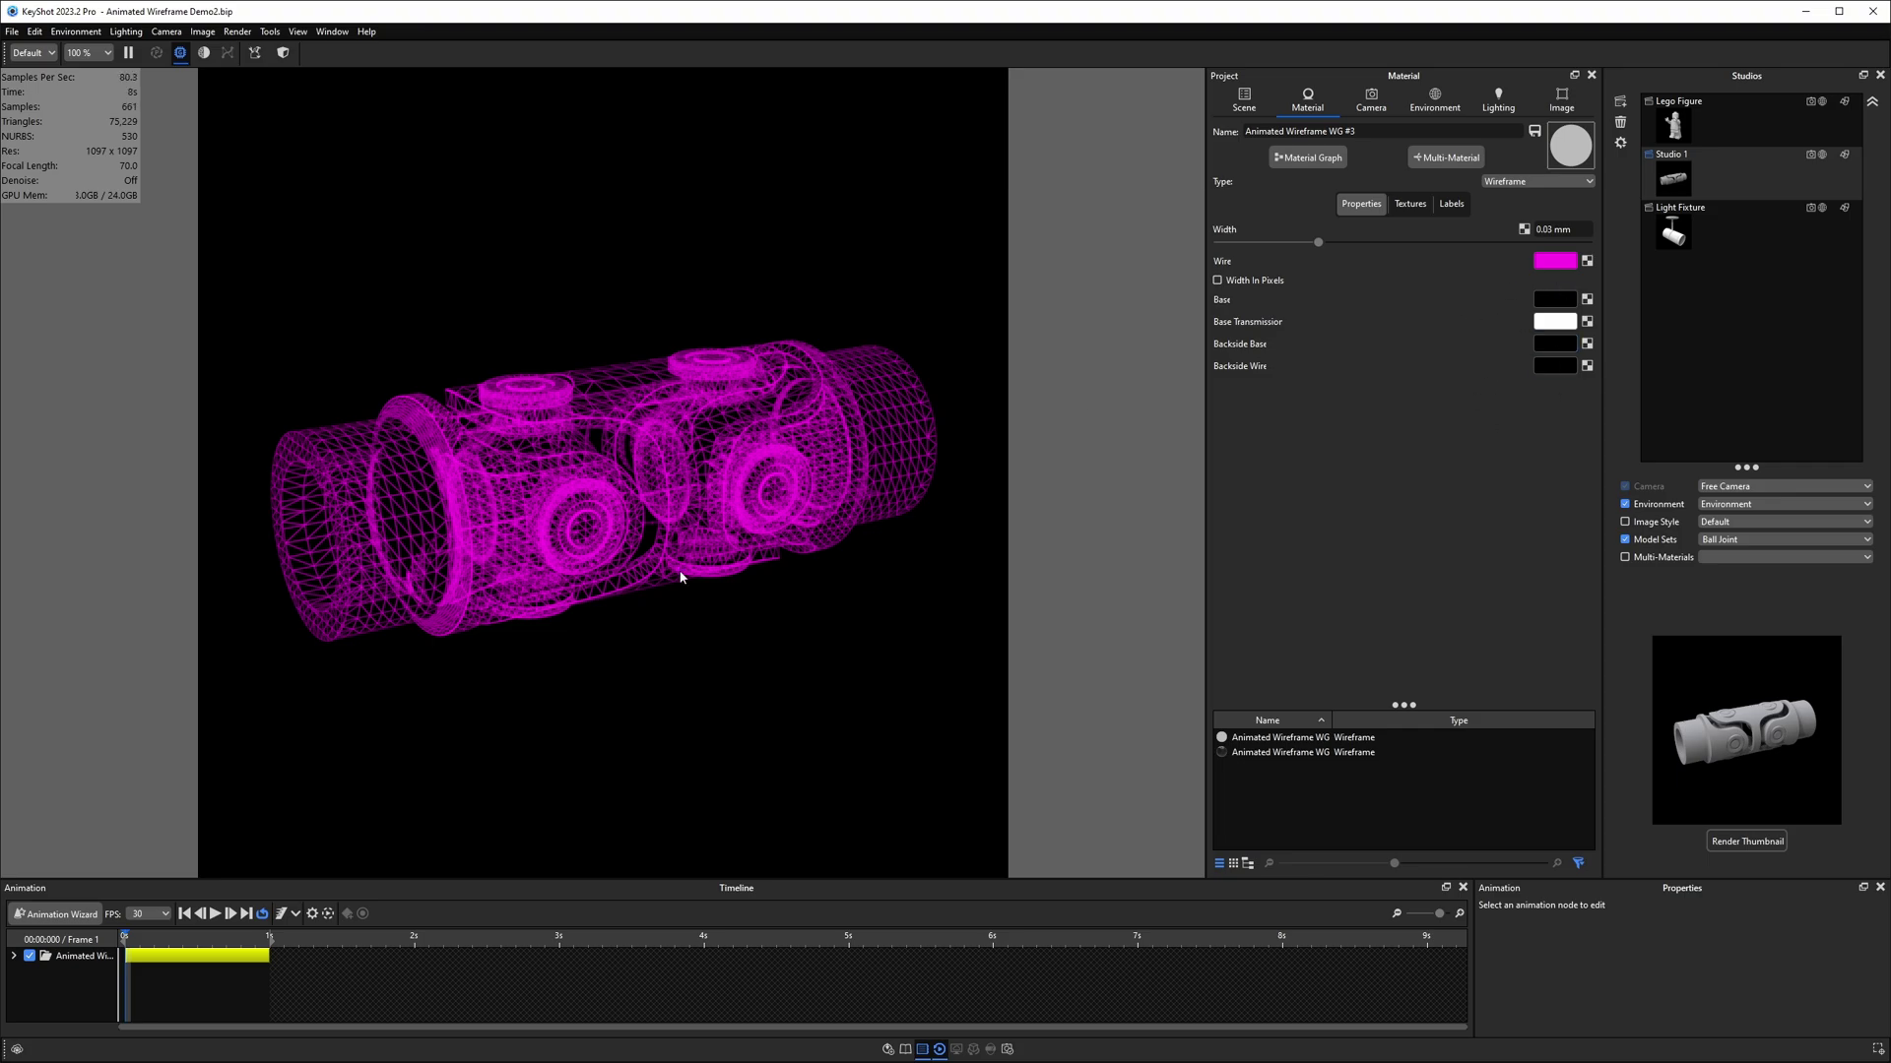
mouse_move(680, 577)
mouse_down()
mouse_move(705, 652)
mouse_move(718, 541)
mouse_move(736, 607)
mouse_move(687, 617)
mouse_move(709, 591)
mouse_move(616, 561)
mouse_move(713, 596)
mouse_up()
mouse_move(126, 938)
mouse_down()
mouse_move(292, 942)
mouse_move(128, 939)
mouse_move(229, 939)
mouse_move(170, 938)
mouse_up()
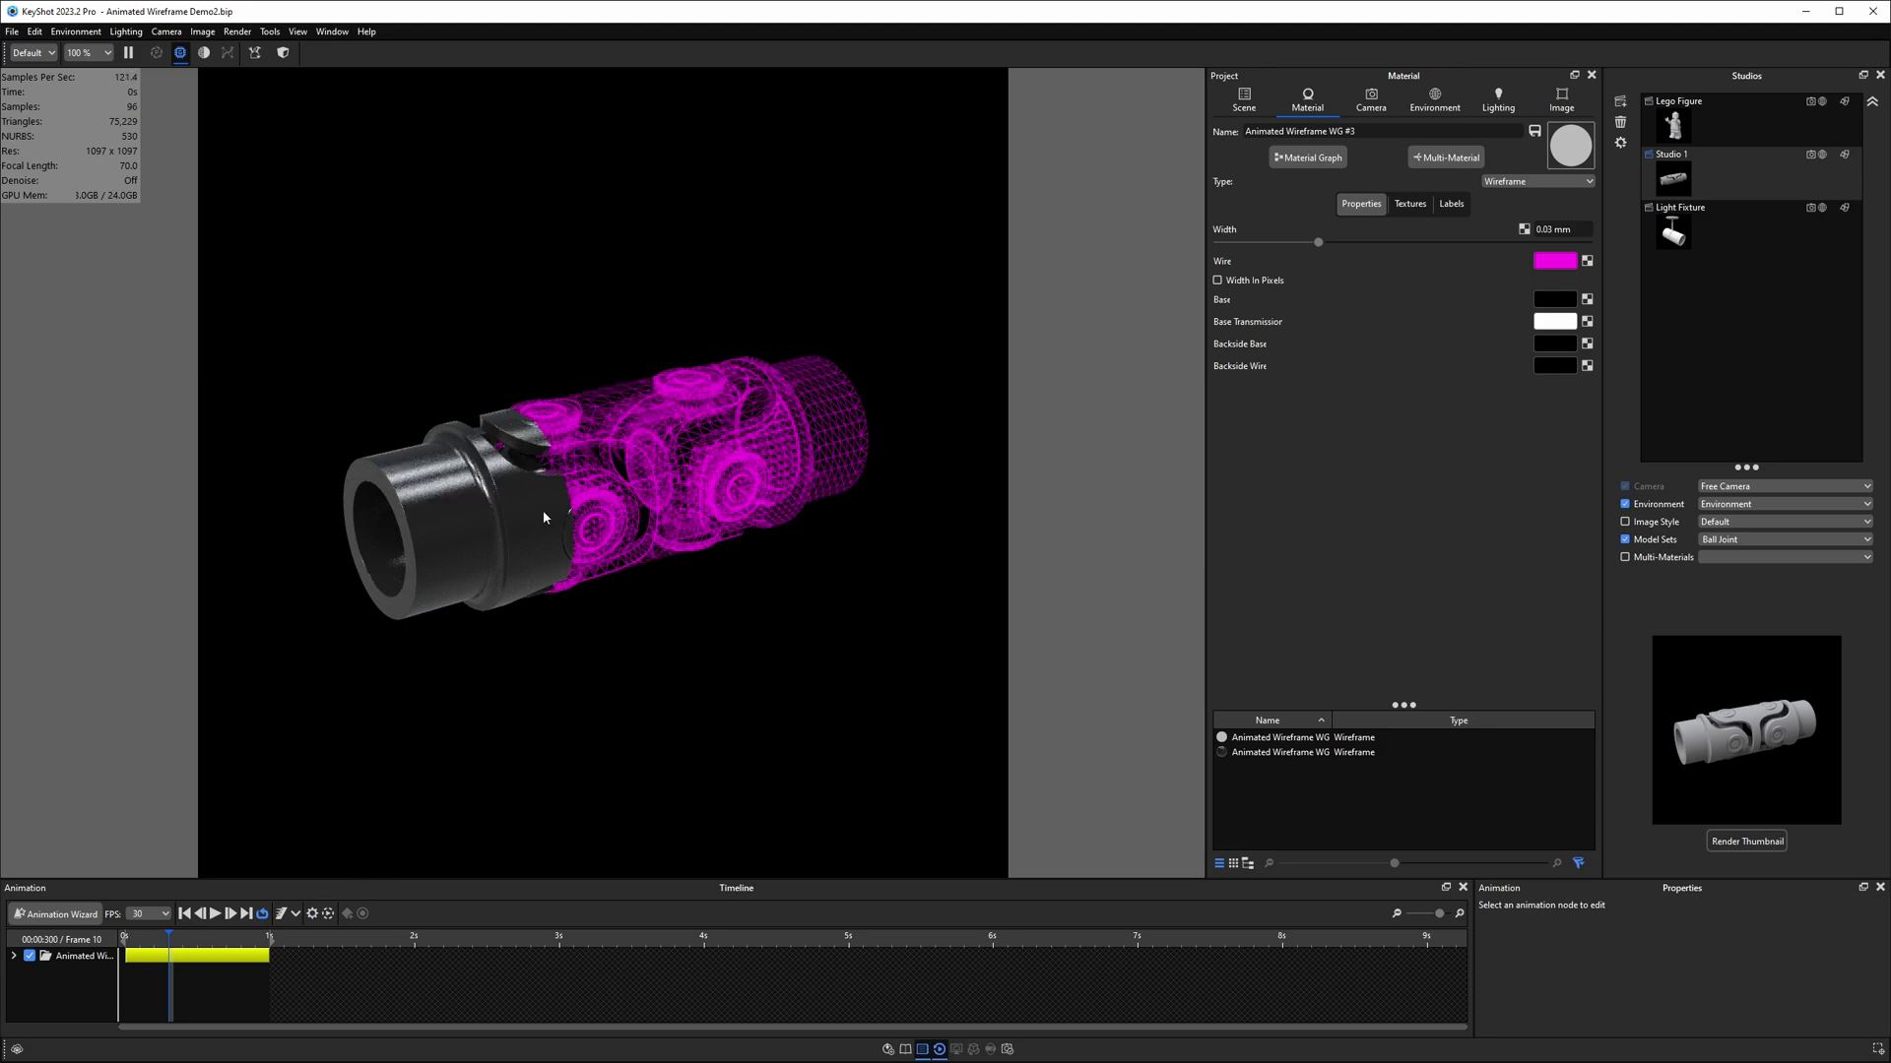
- Switch to the Light Fixture studio and apply the library's Animated Wireframe WG material to the fixture without linking it to the existing one
click(1675, 232)
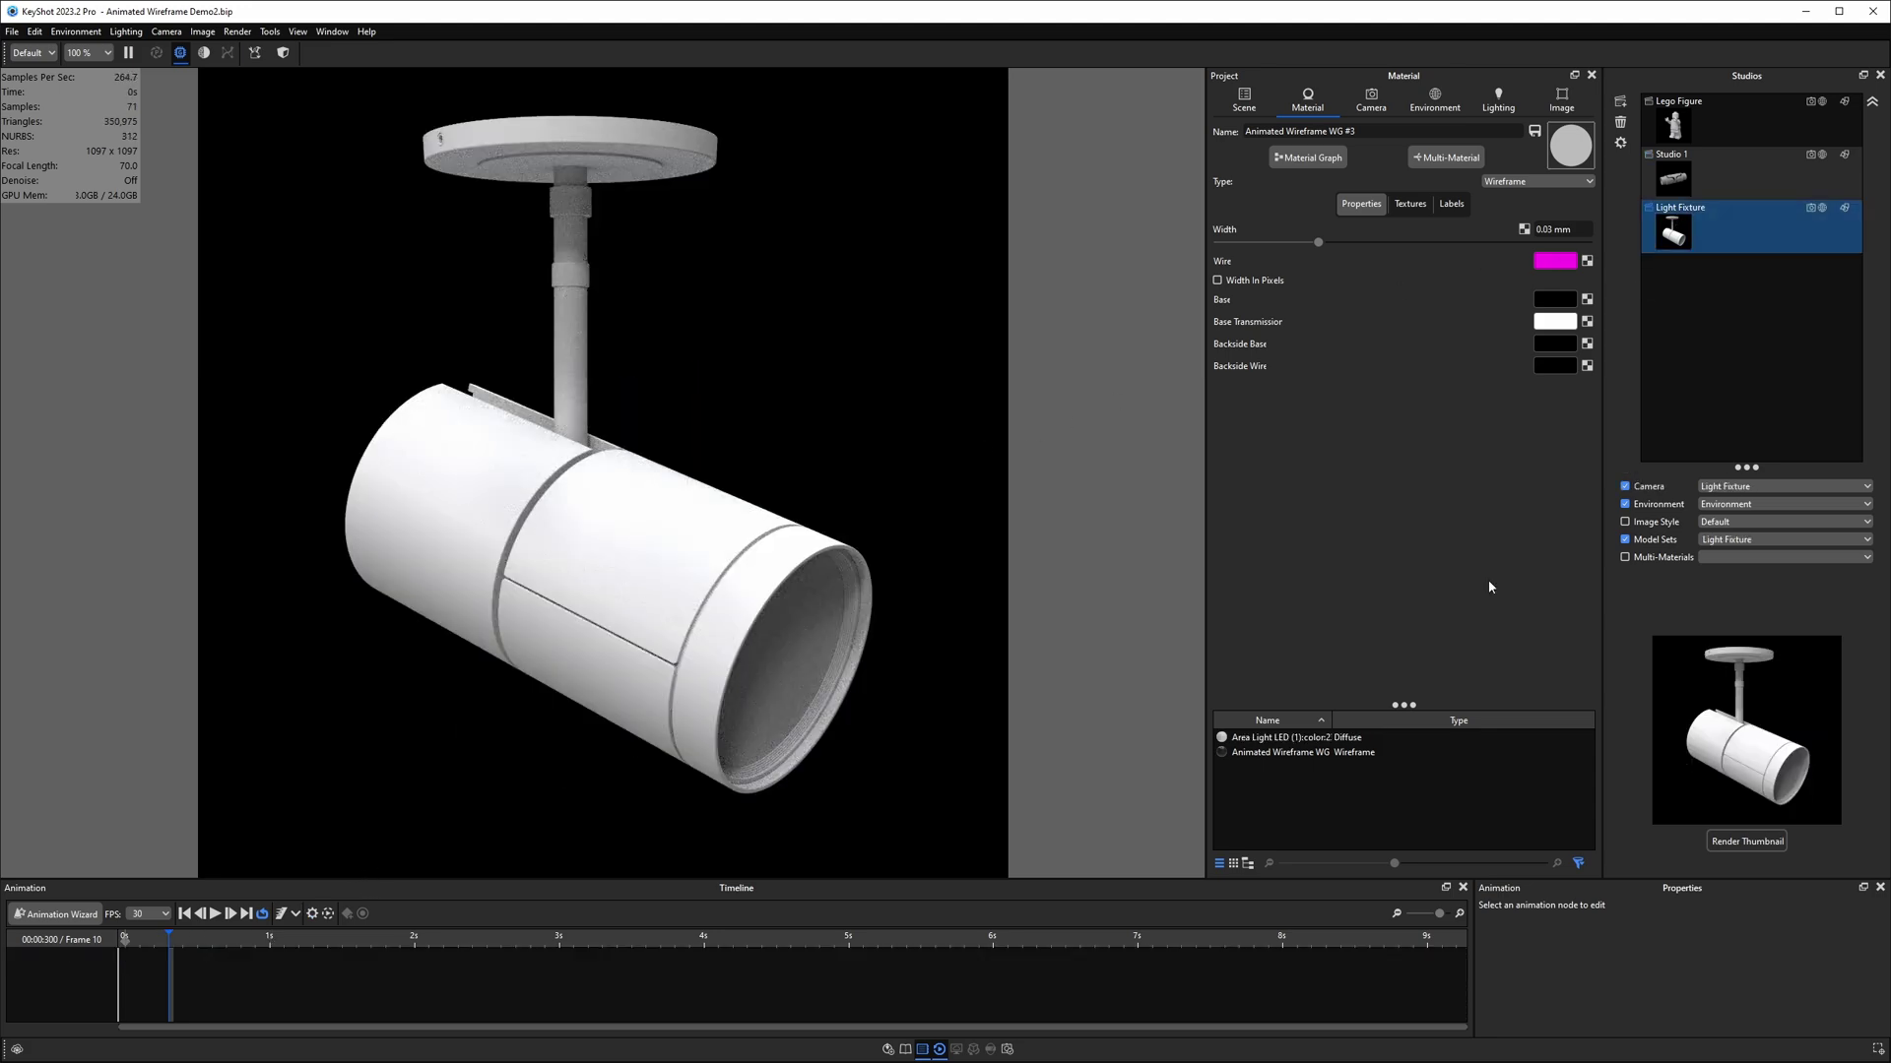
key(space)
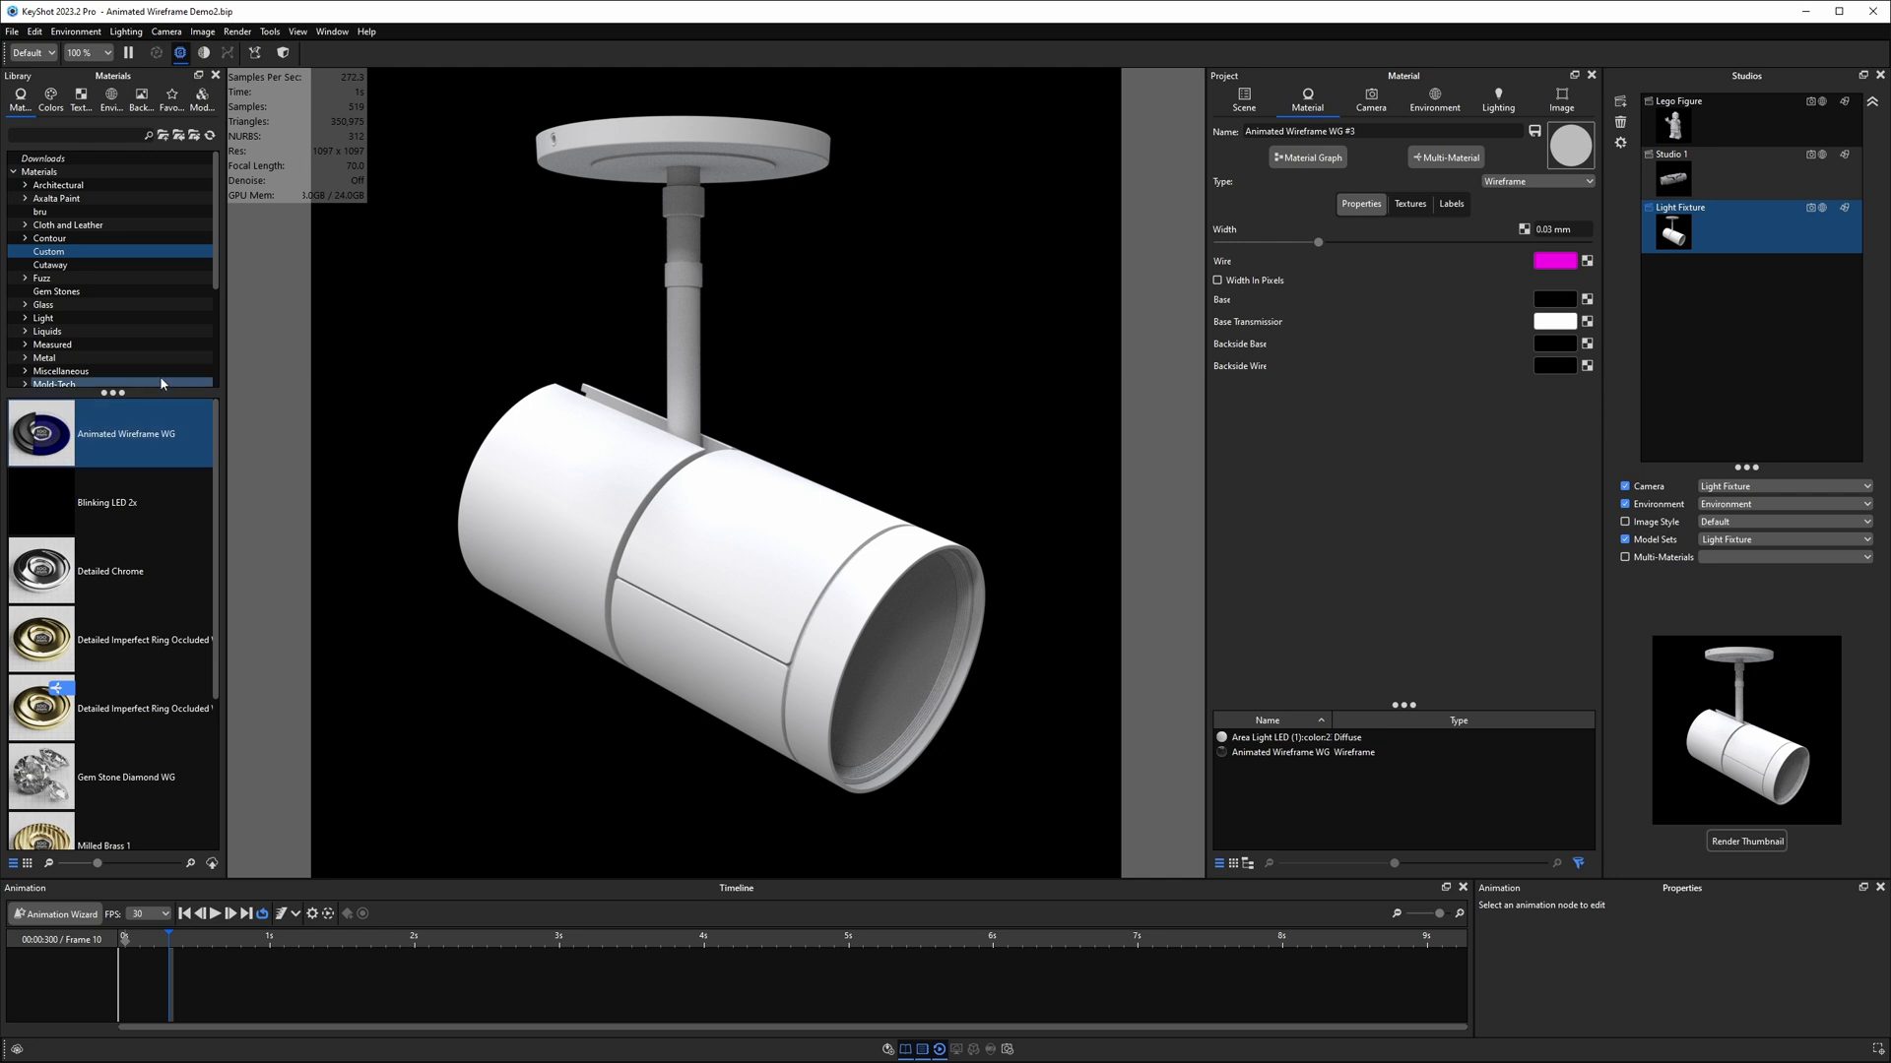
drag(40, 434, 623, 468)
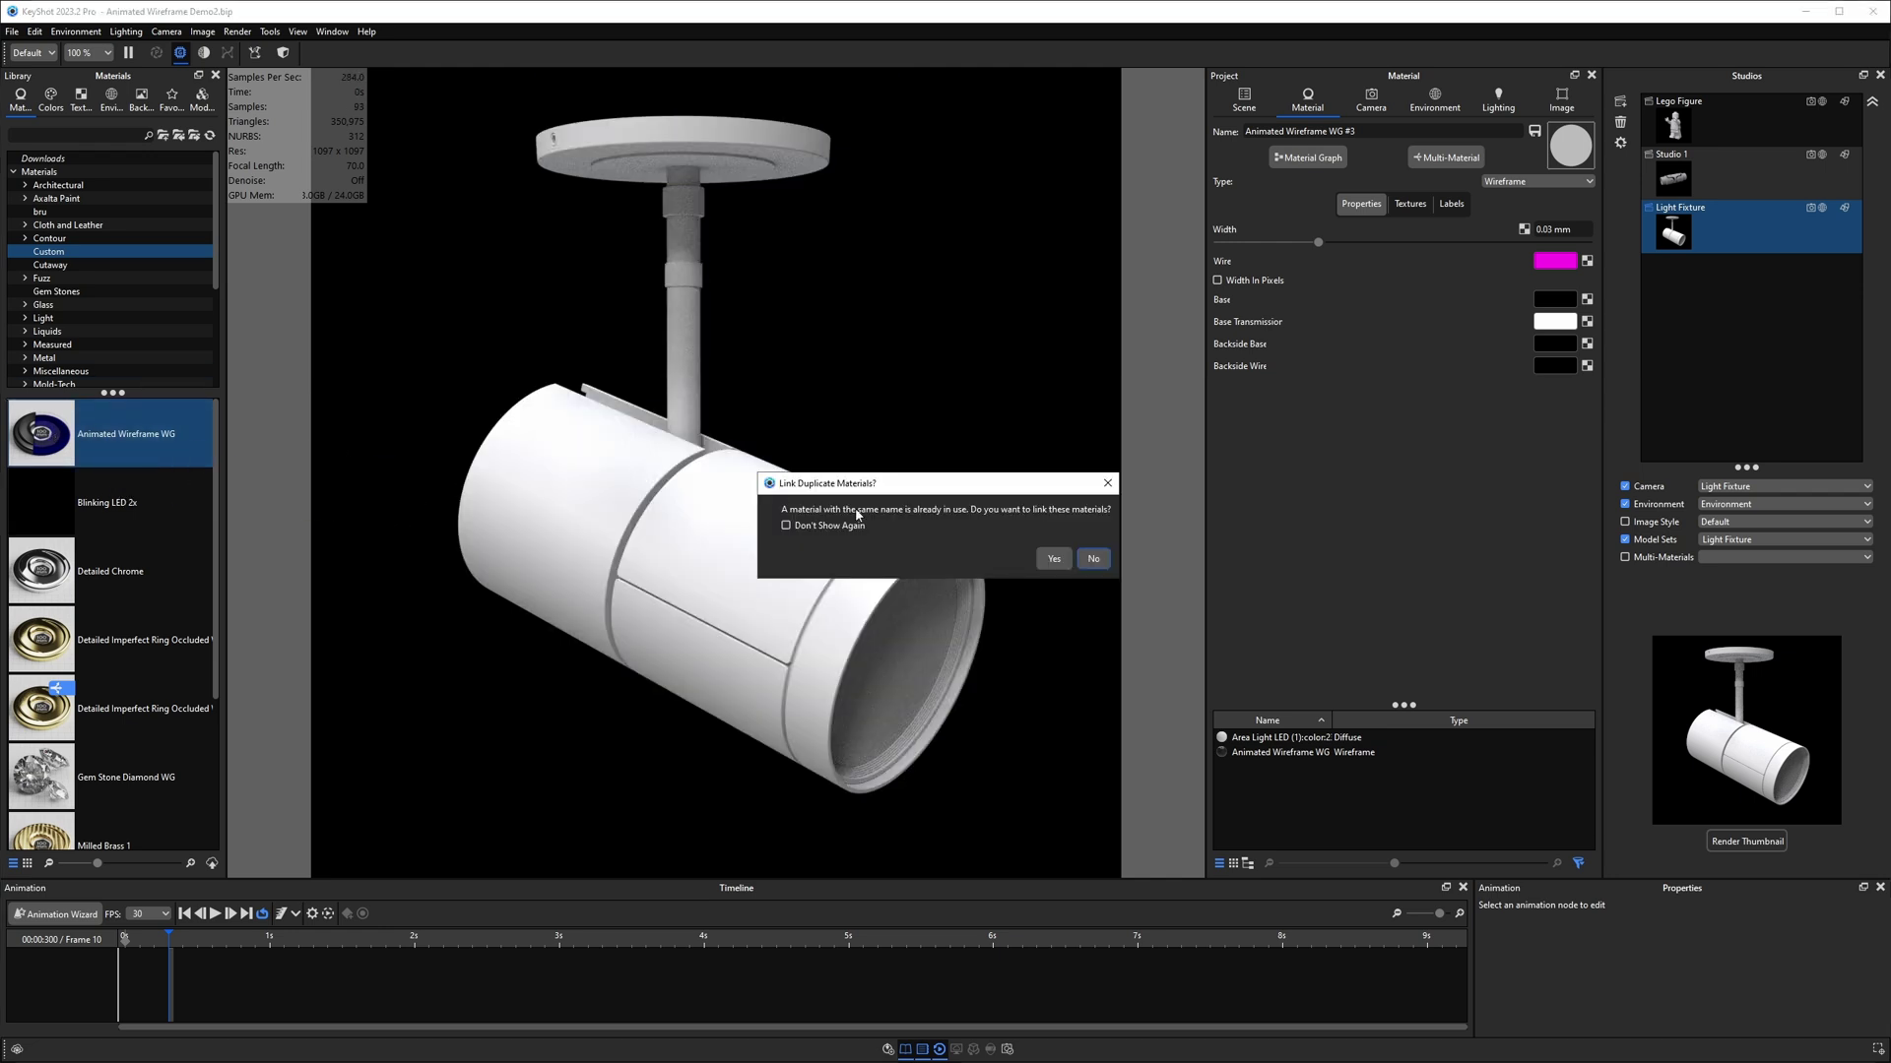
click(1096, 561)
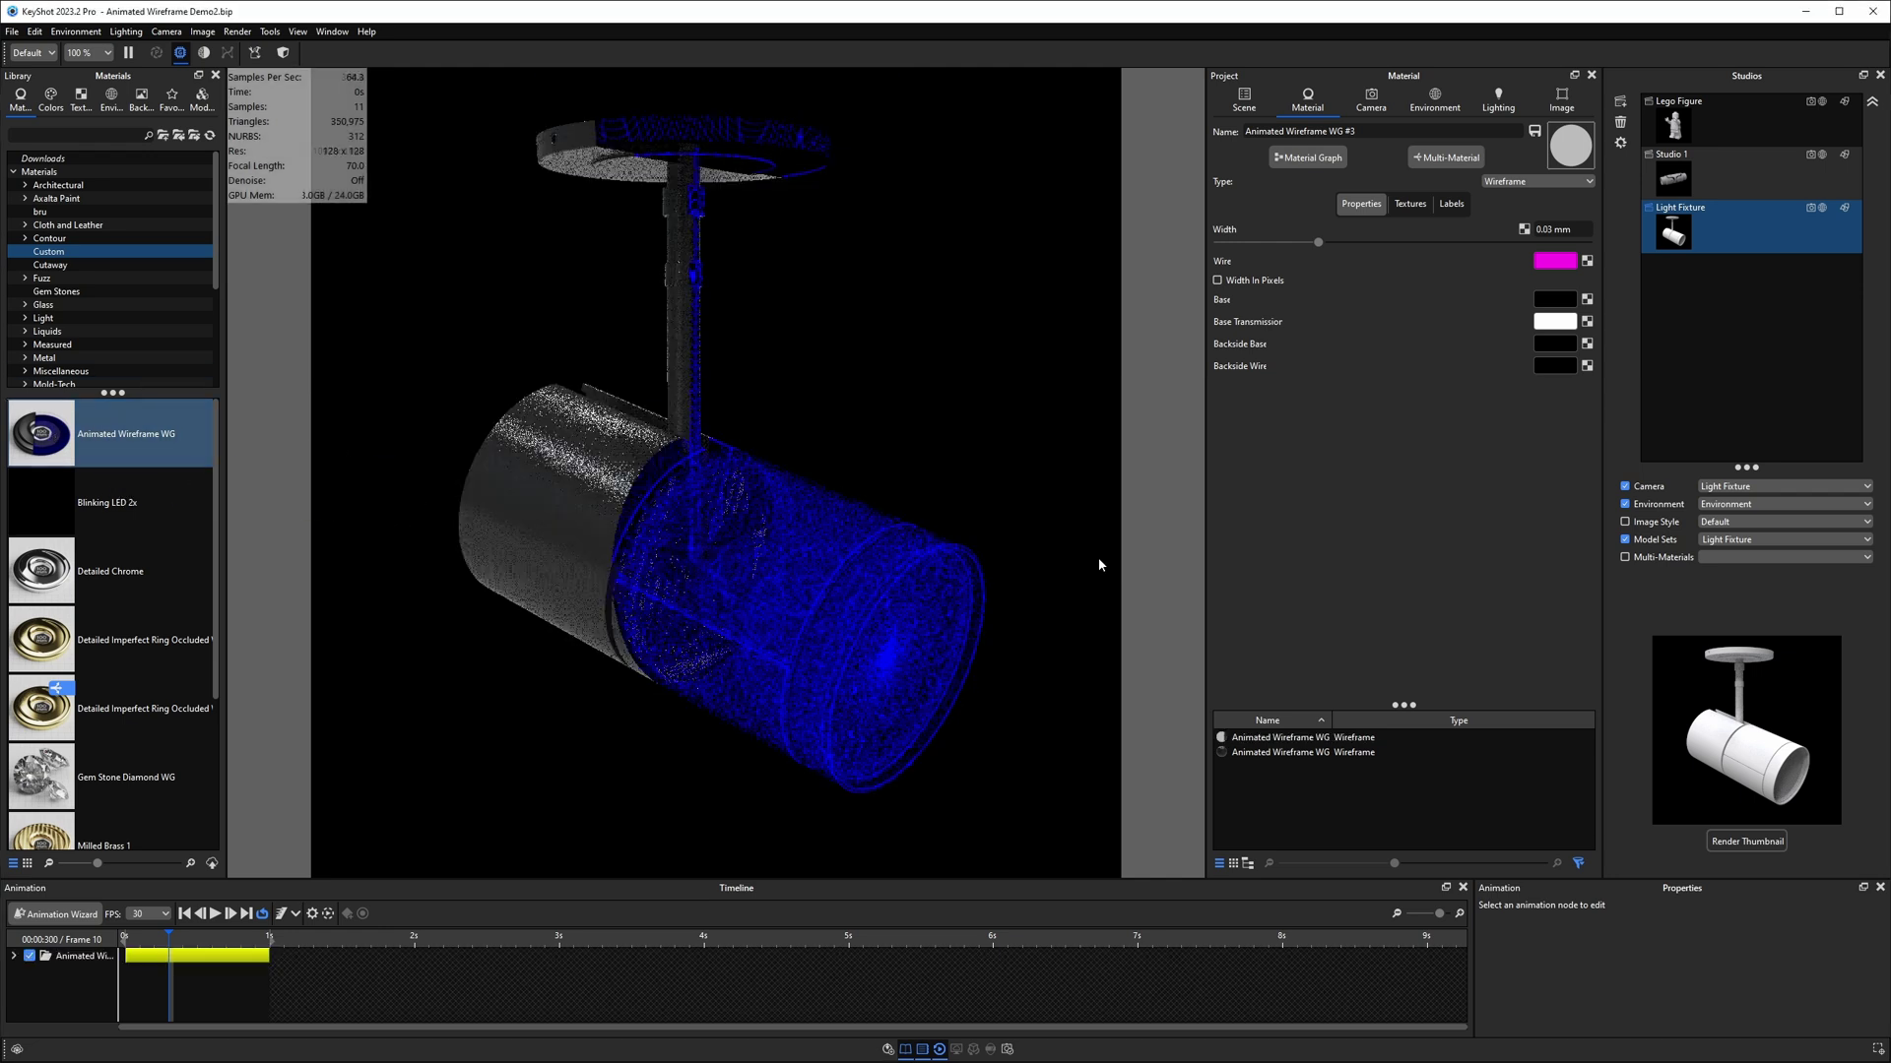
key(space)
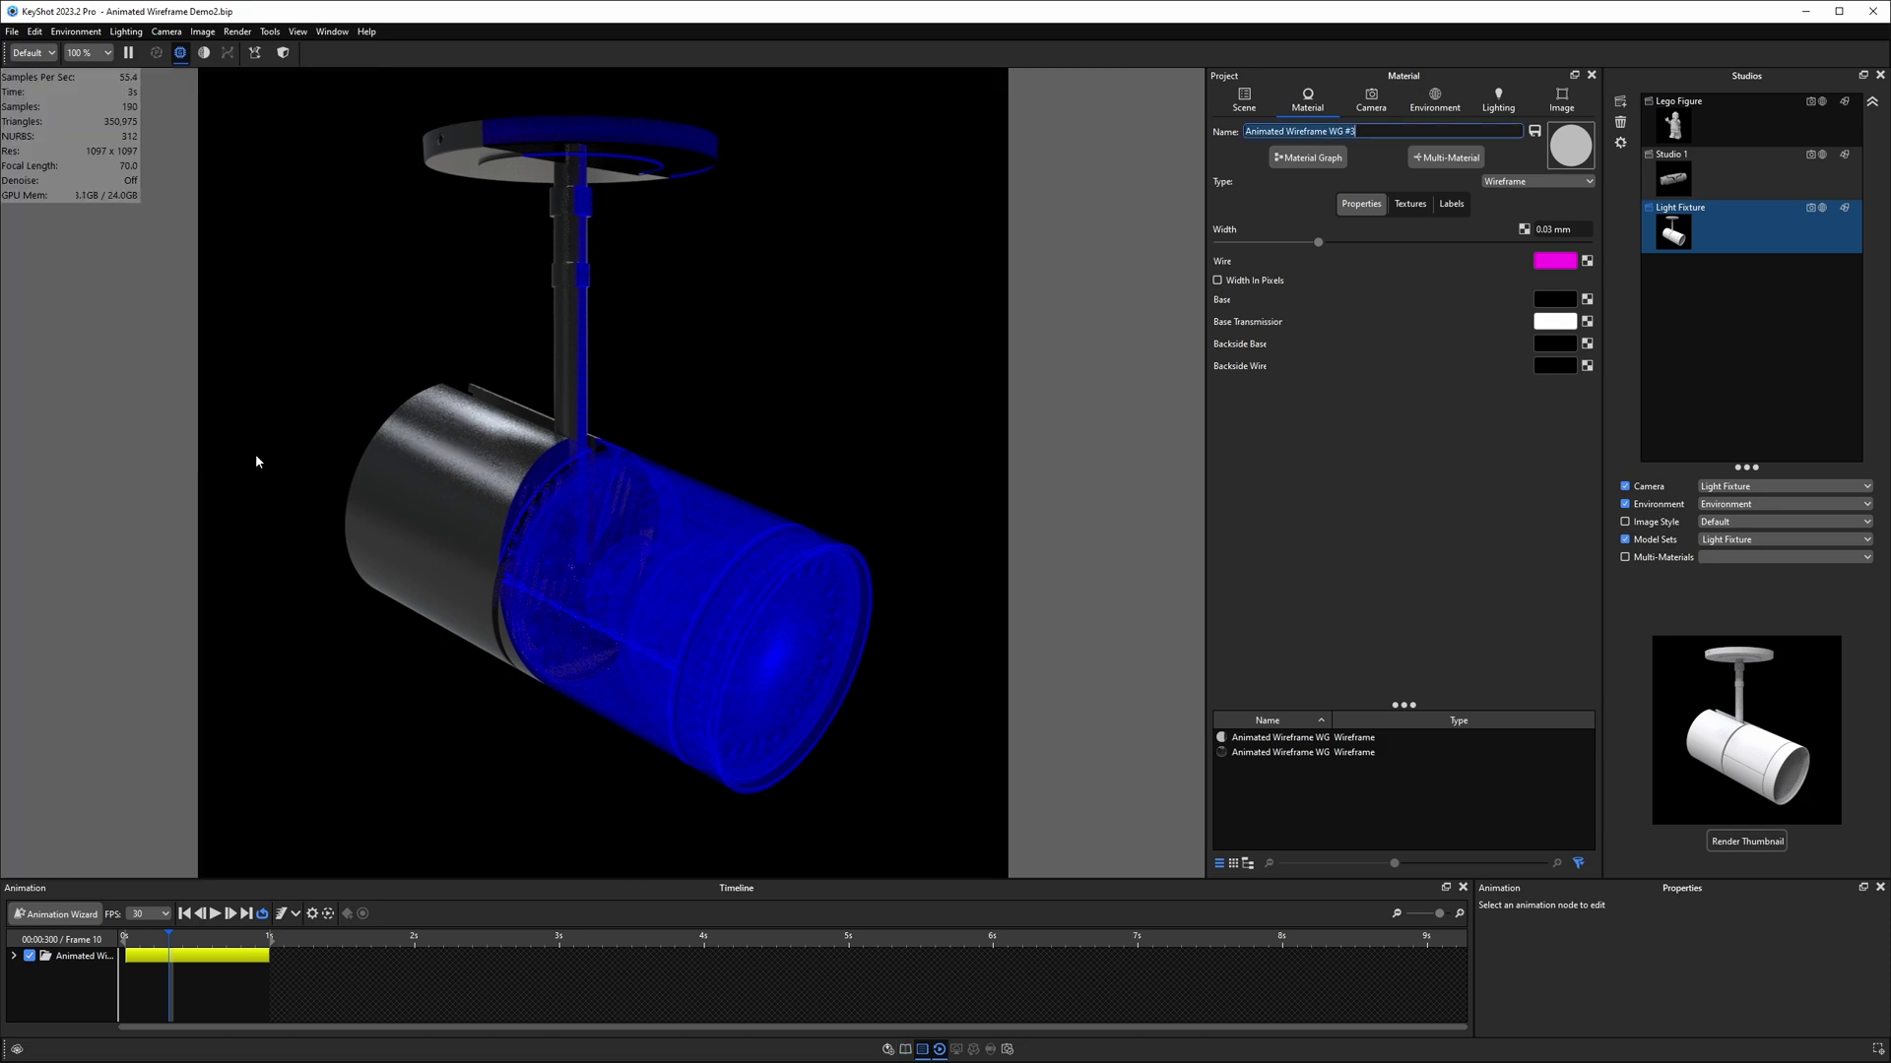
- Inspect the light fixture from several angles, decline the save reminder, and review its parts in the scene tree with Middle Housing collapsed
drag(453, 502, 700, 489)
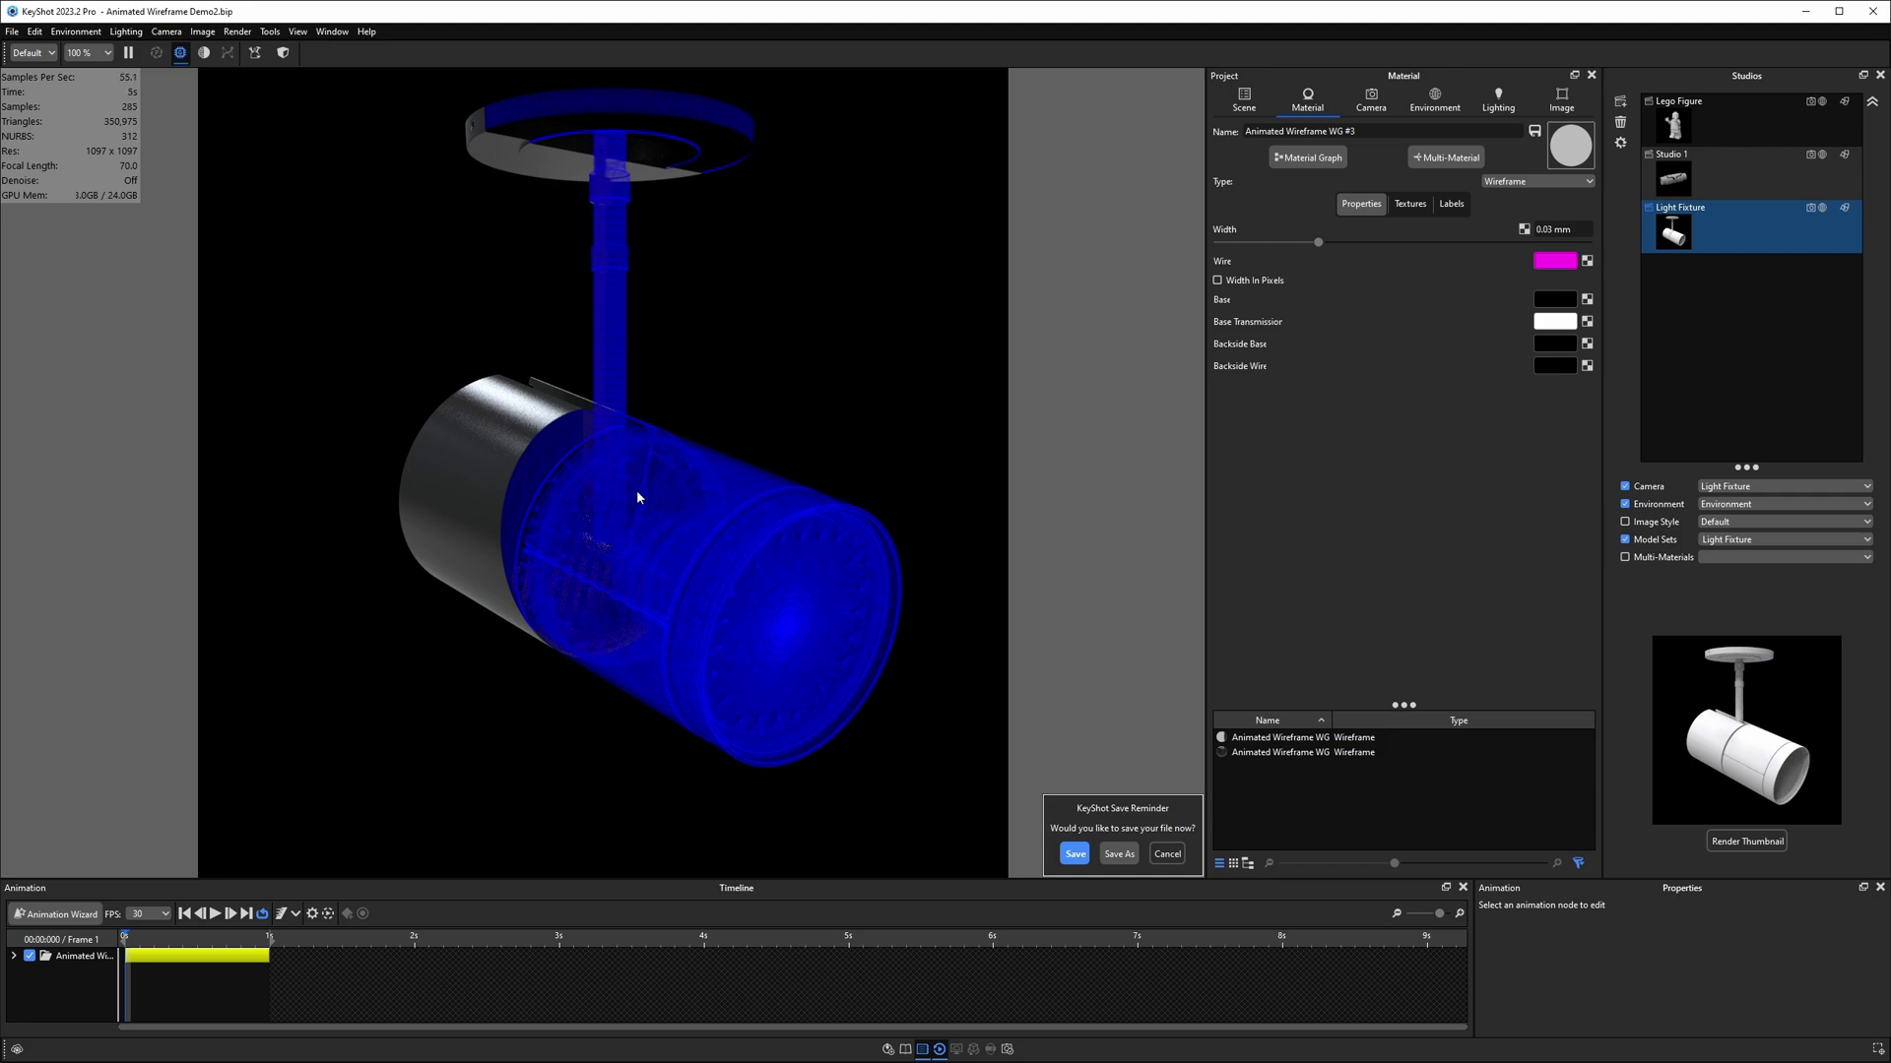
click(1167, 853)
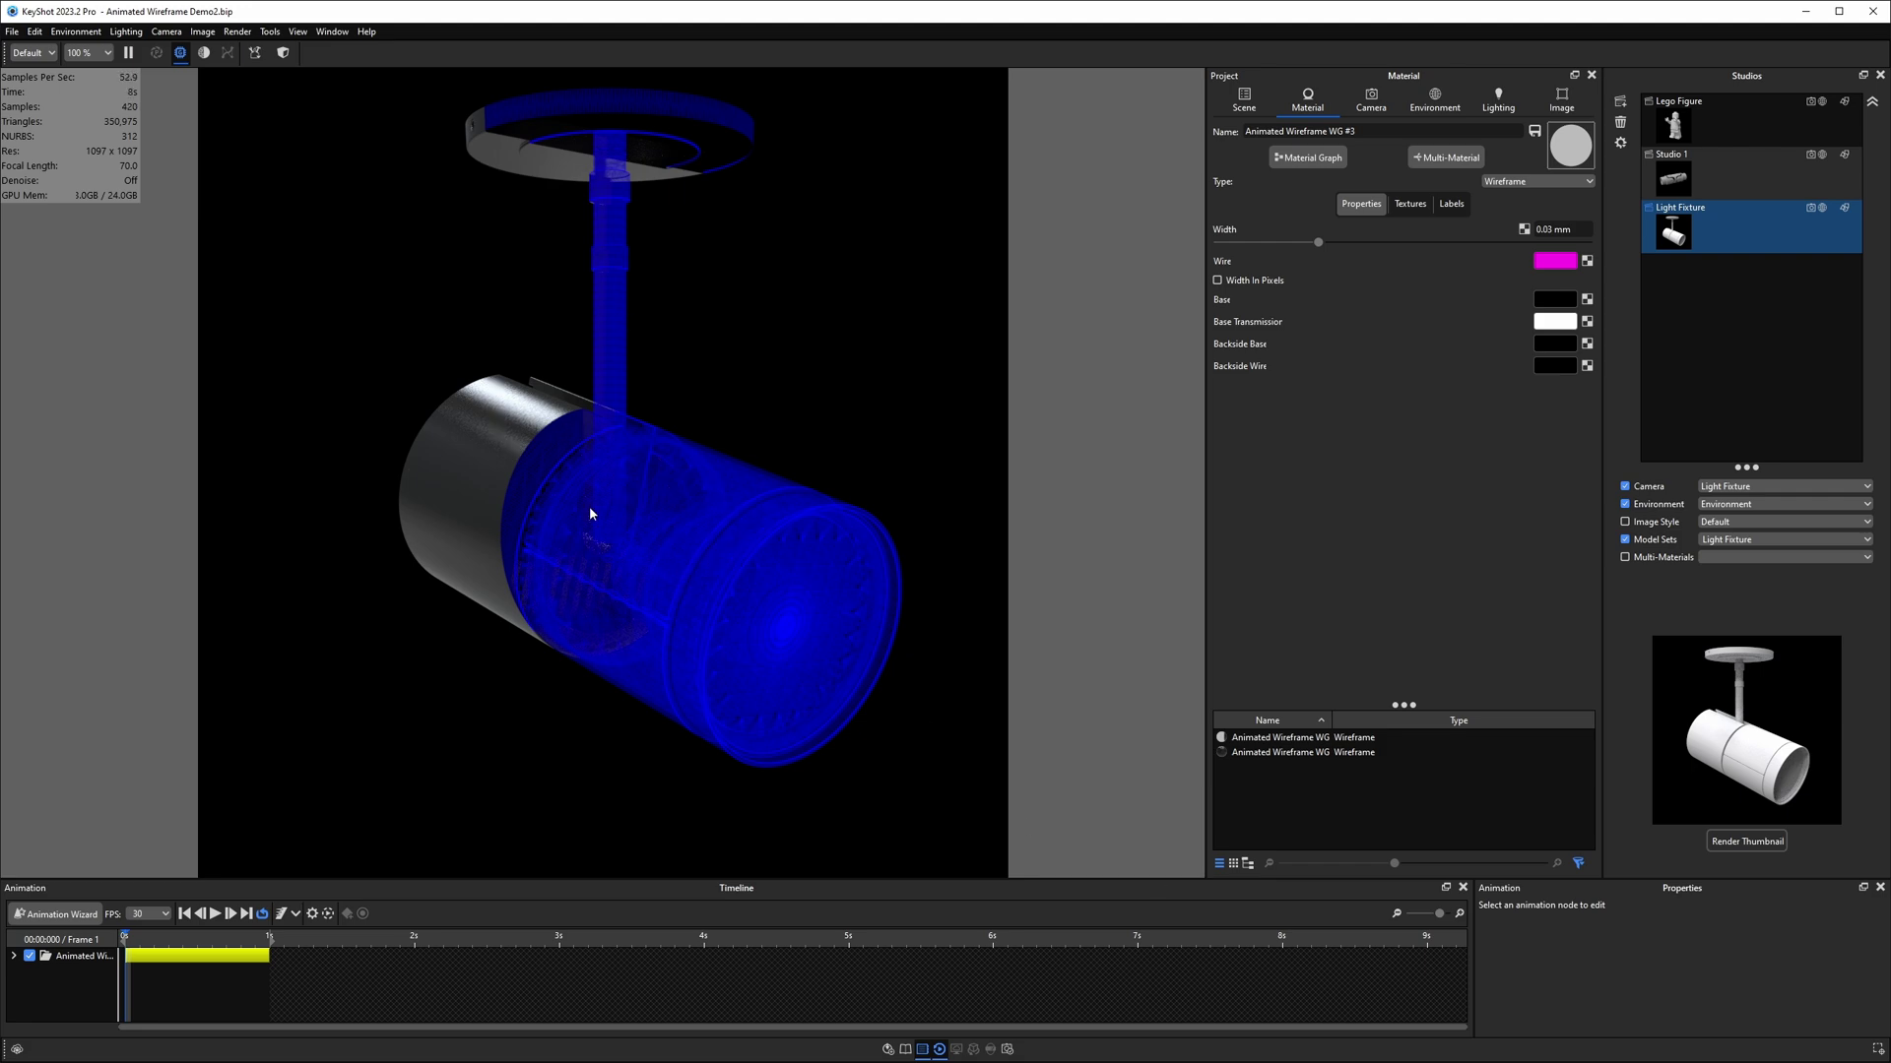
drag(607, 532, 683, 536)
drag(768, 608, 700, 574)
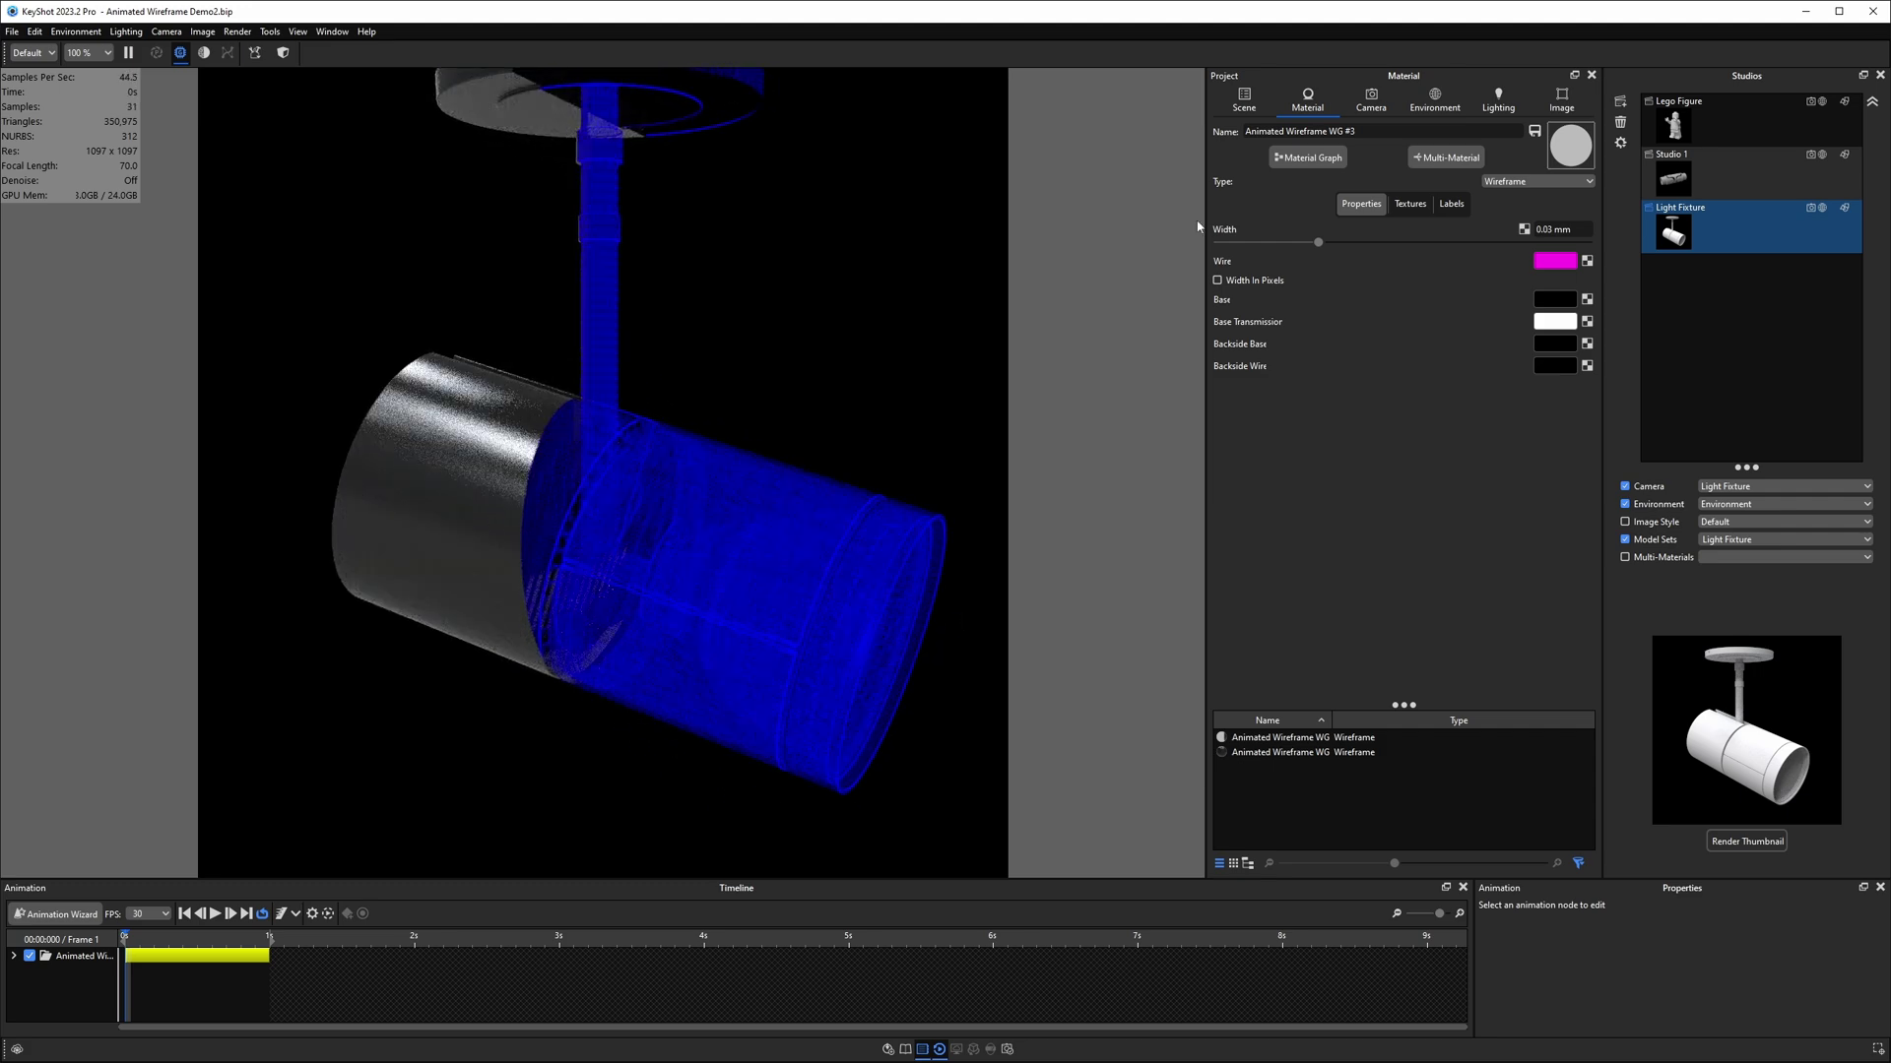
click(1243, 98)
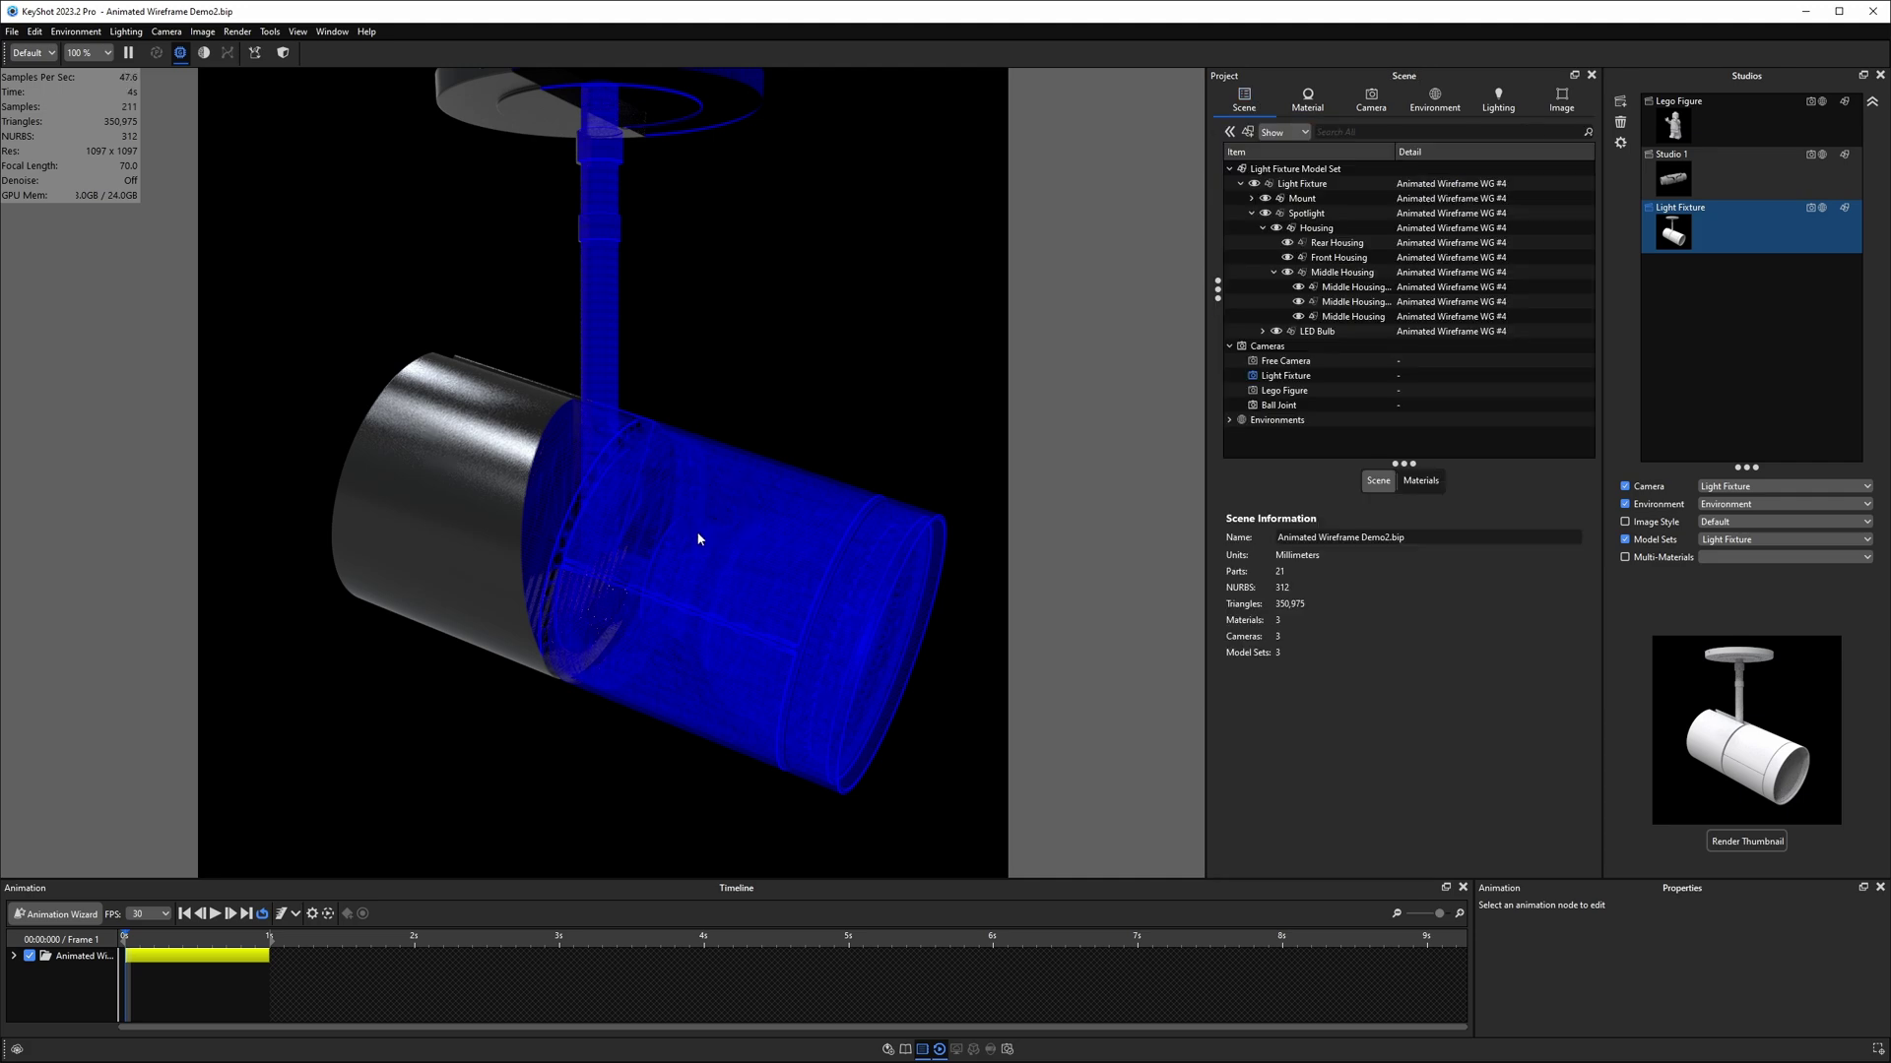
click(1274, 272)
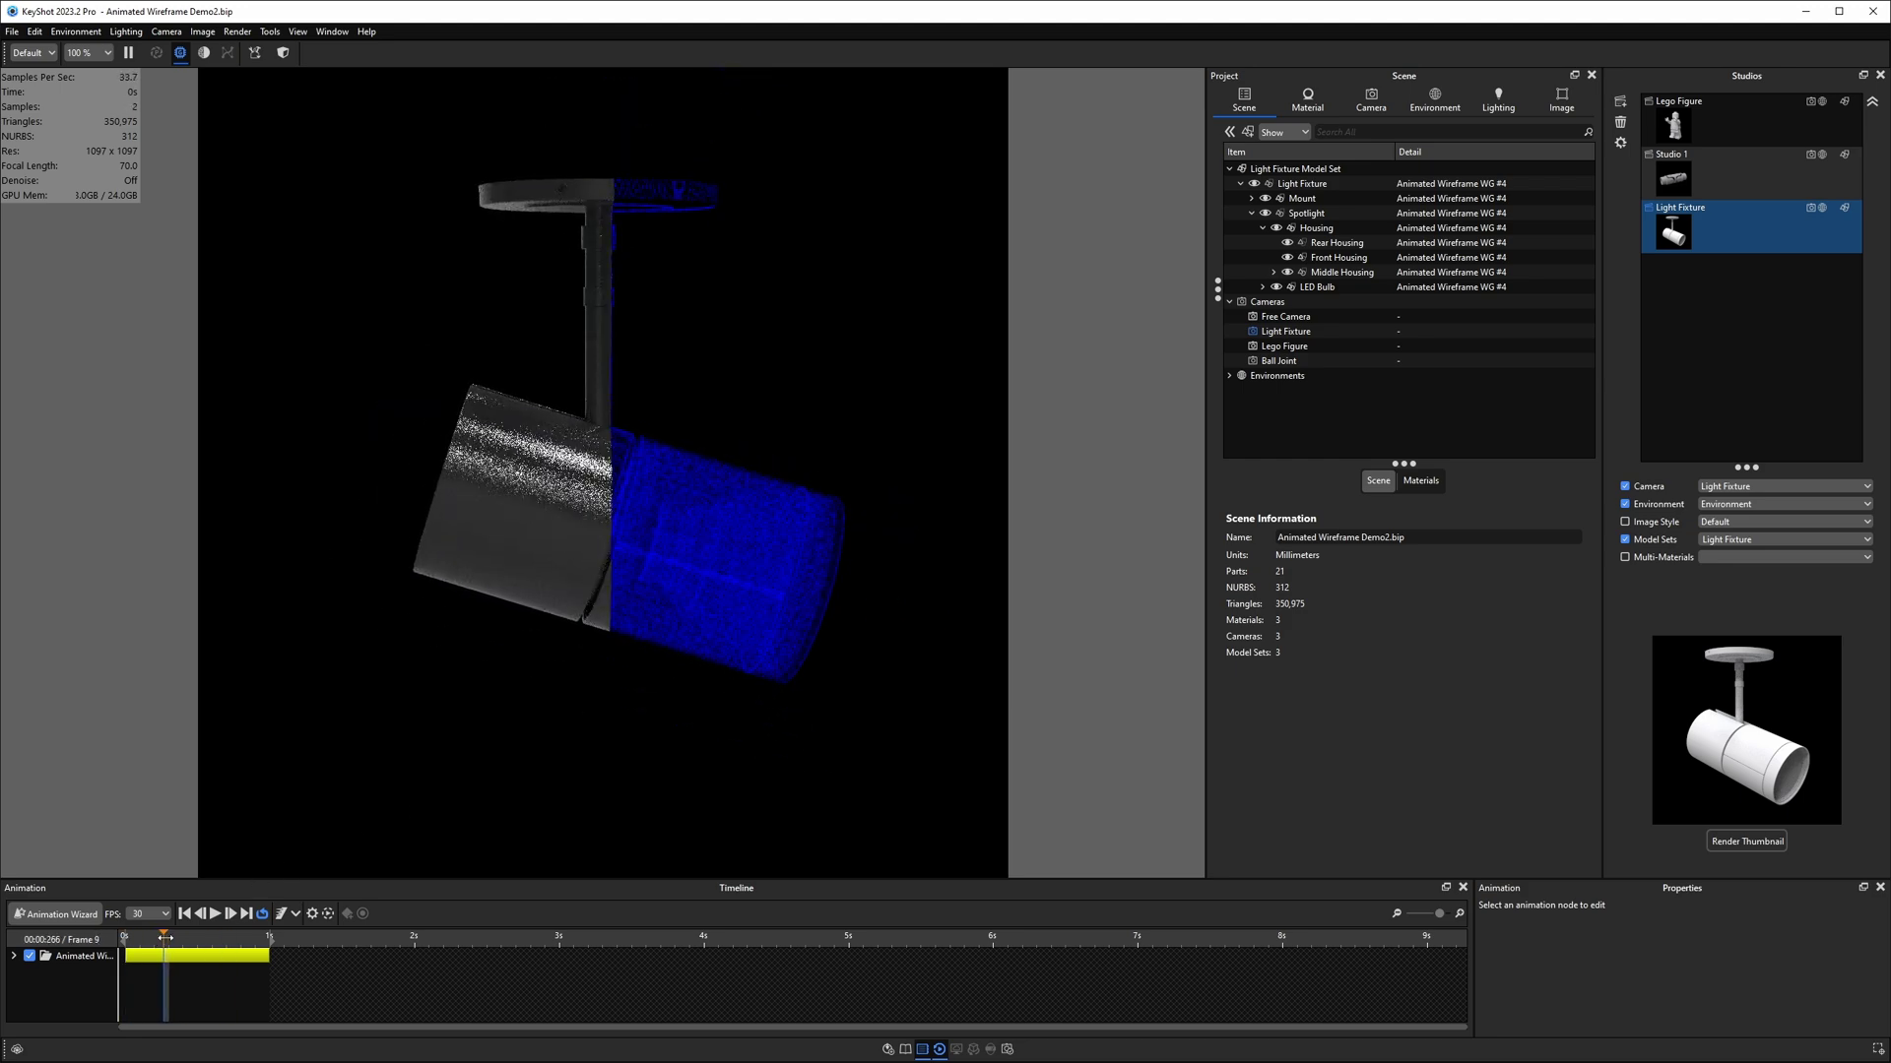
- Rotate the Color Gradient texture in the fixture's material graph to about -103.8° to follow the spotlight's tilt
double_click(734, 489)
click(1296, 160)
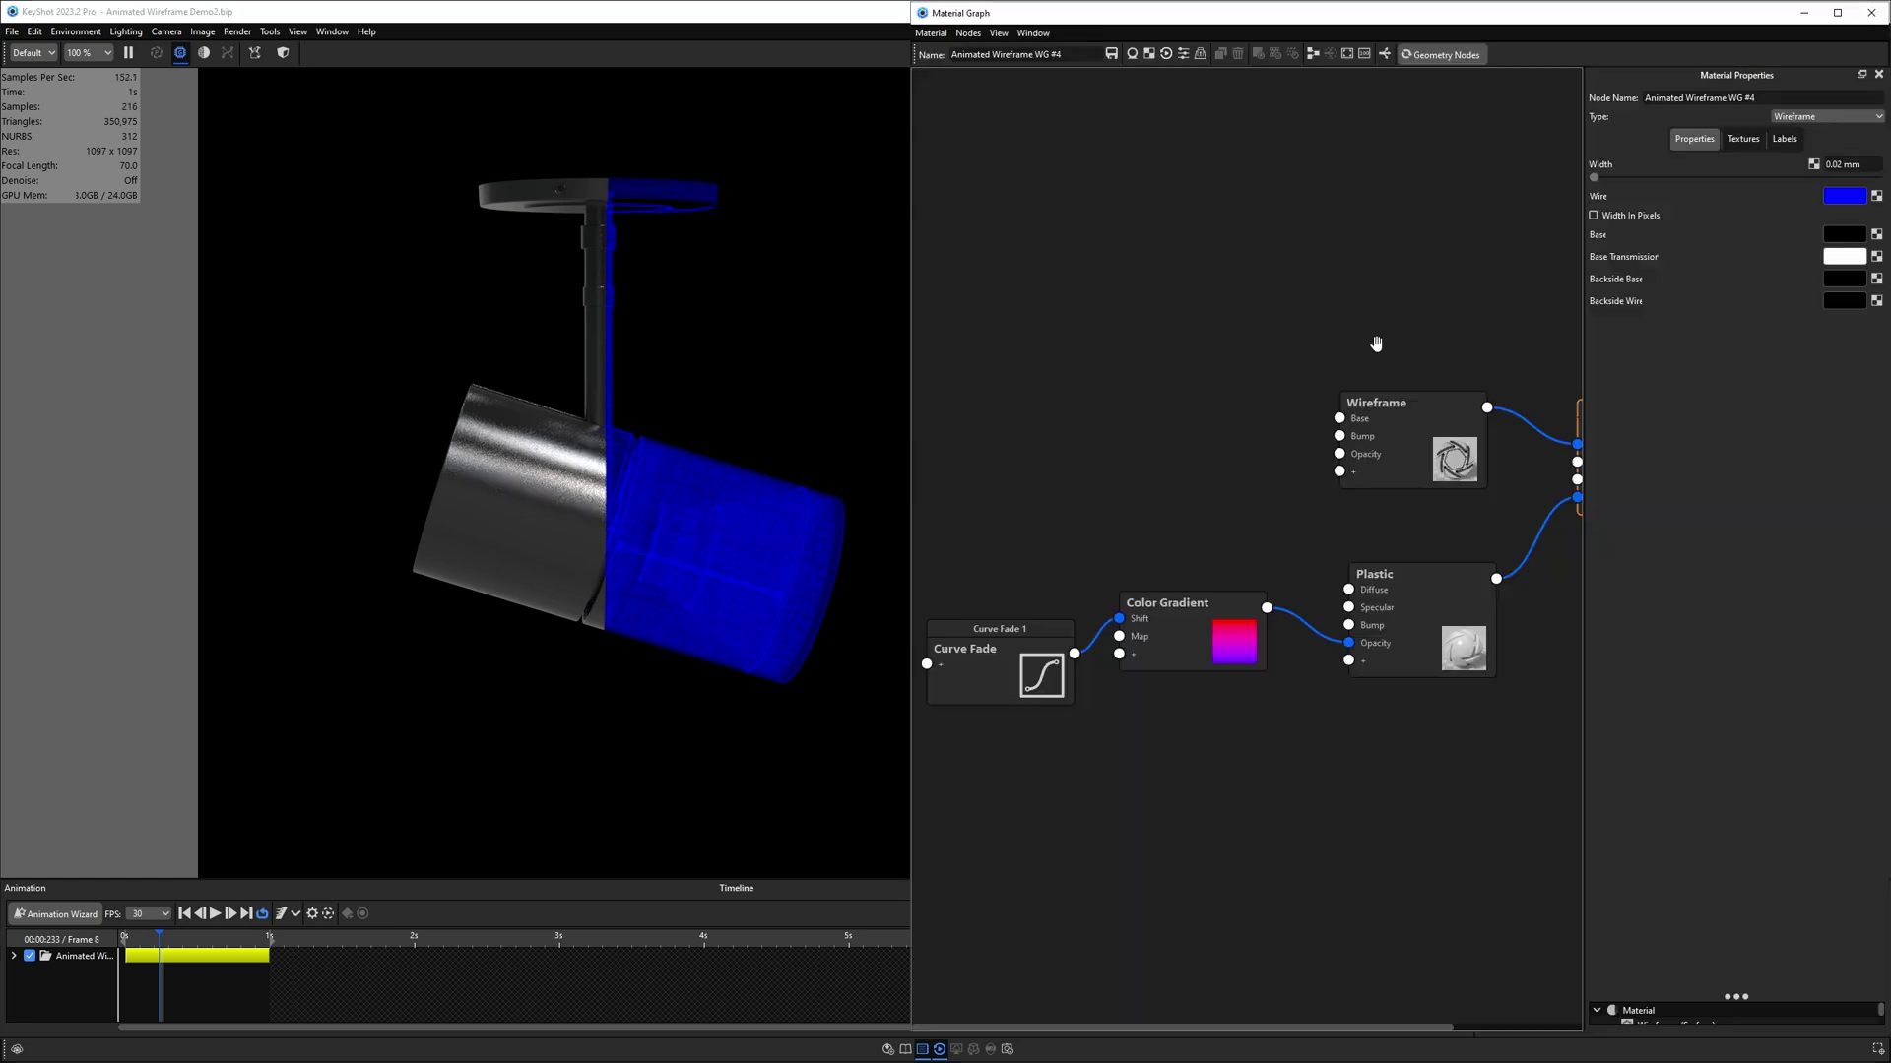
click(1171, 641)
click(1711, 190)
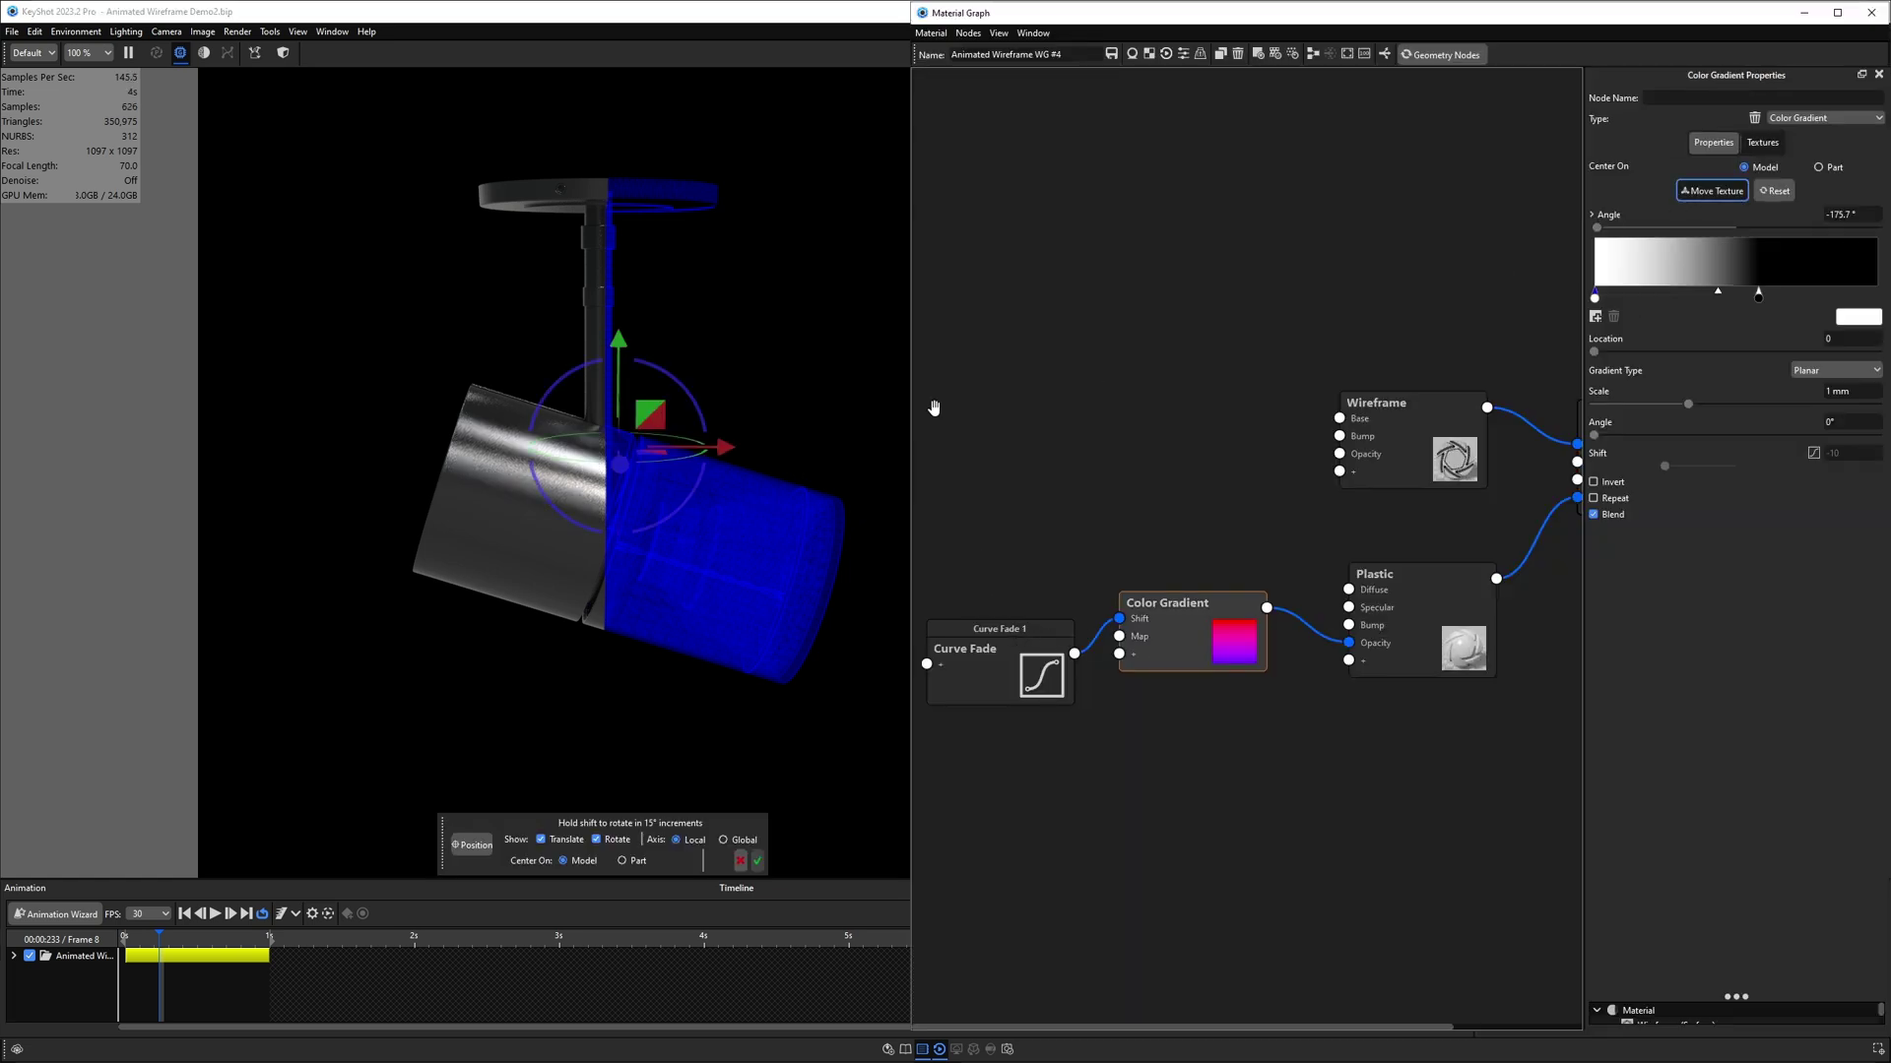
drag(688, 398, 701, 418)
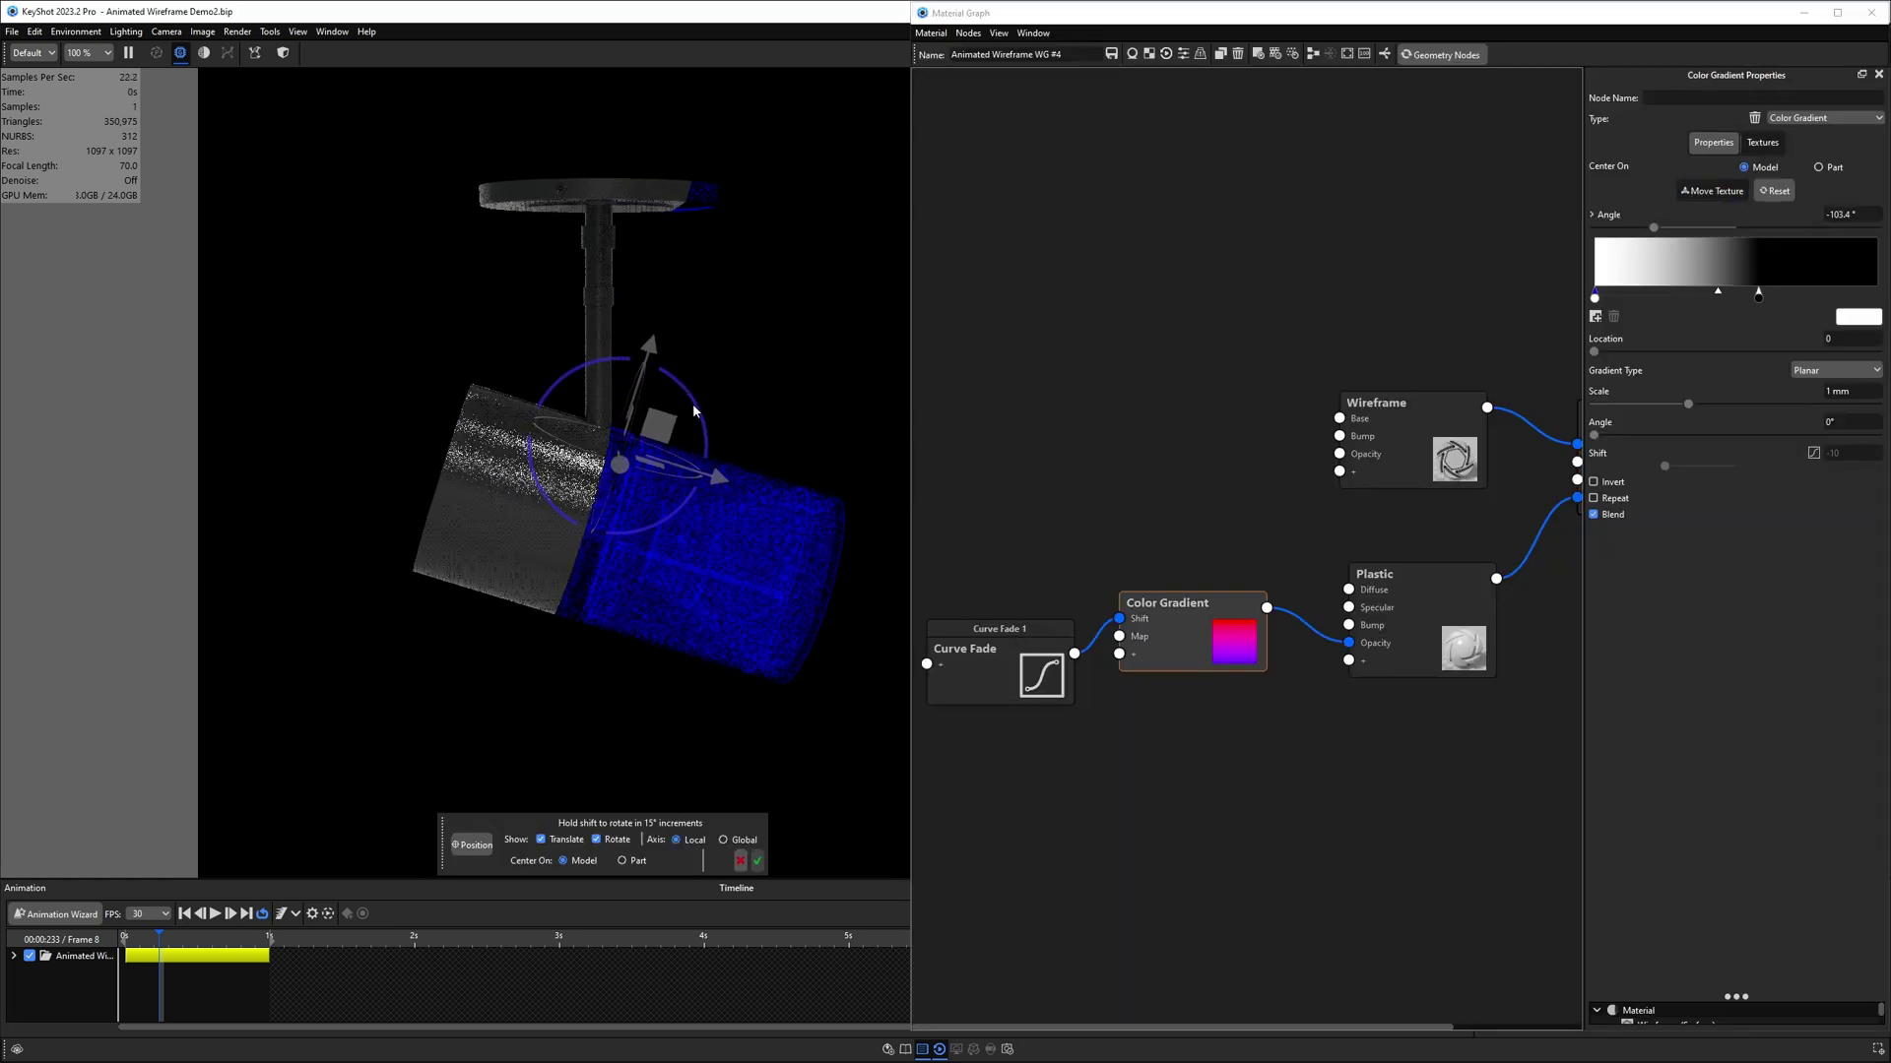
click(757, 861)
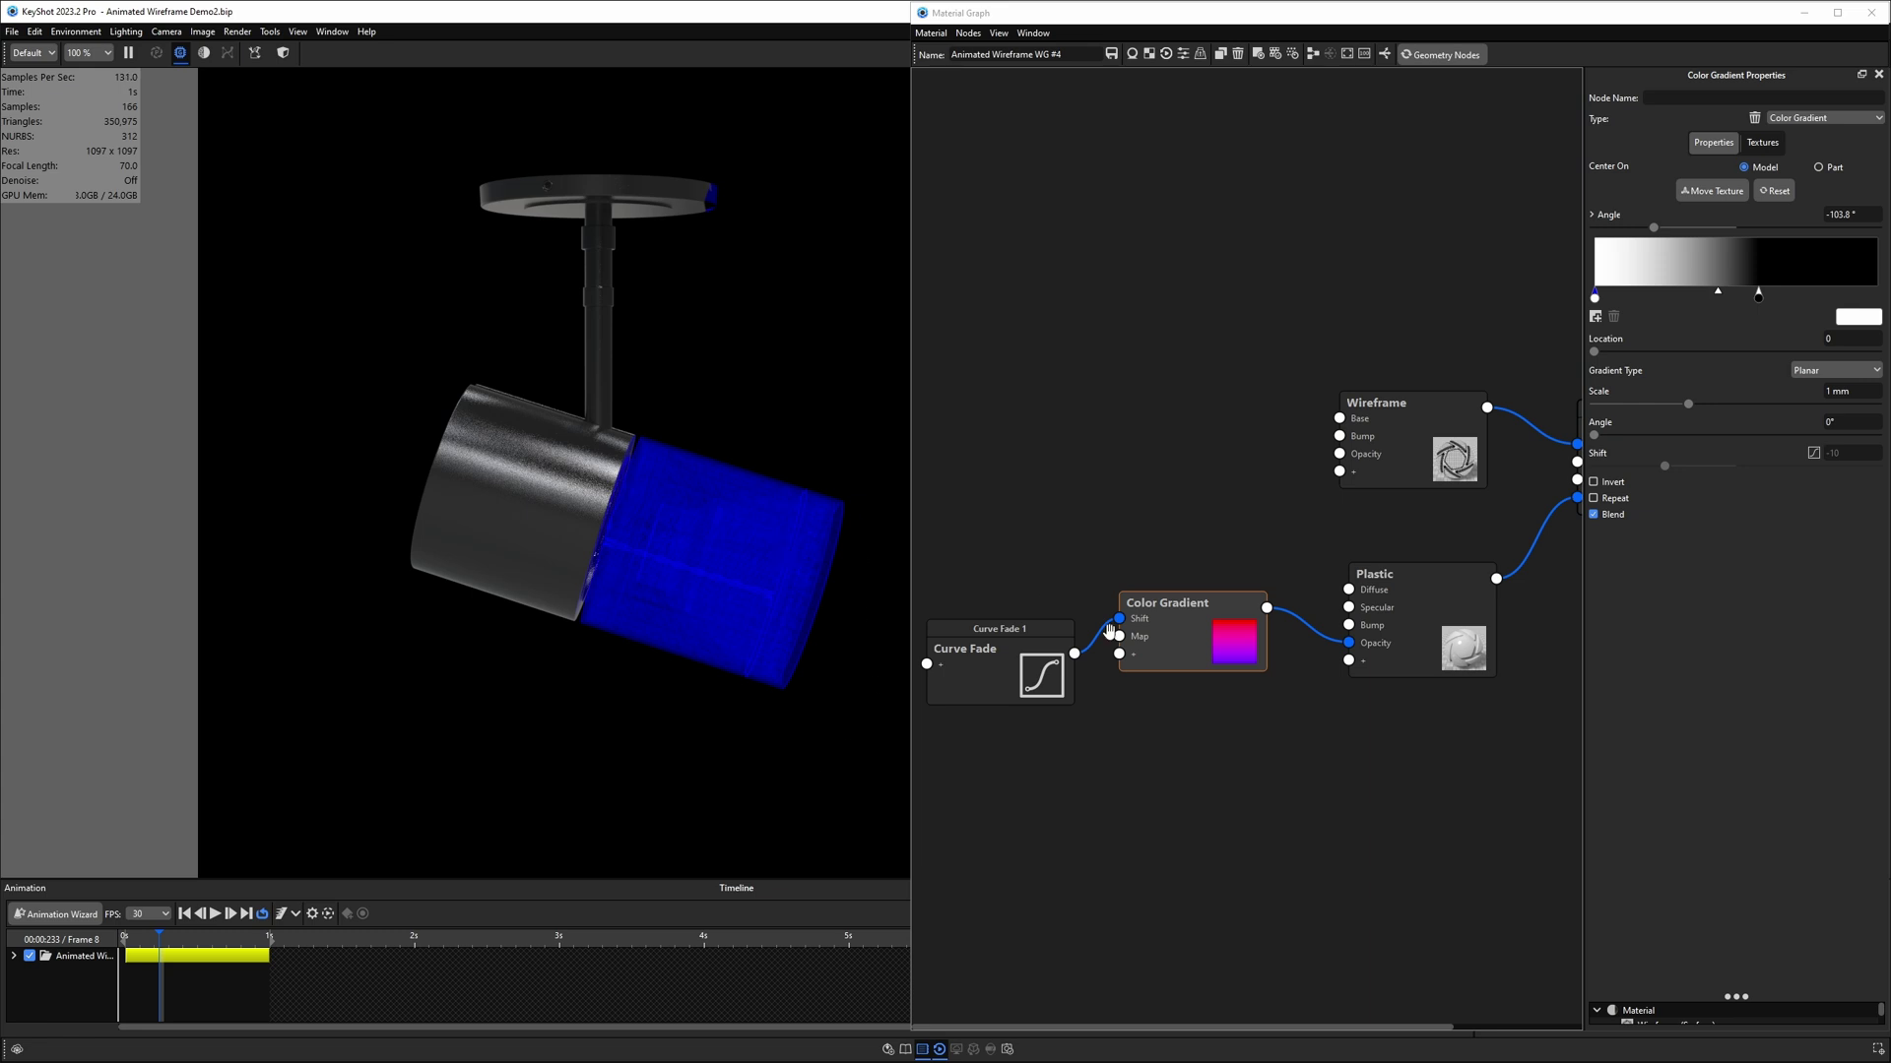
- Set the Curve Fade's starting keyframe value to -75 and check the fixture at the animation's first frame
click(1000, 647)
click(184, 914)
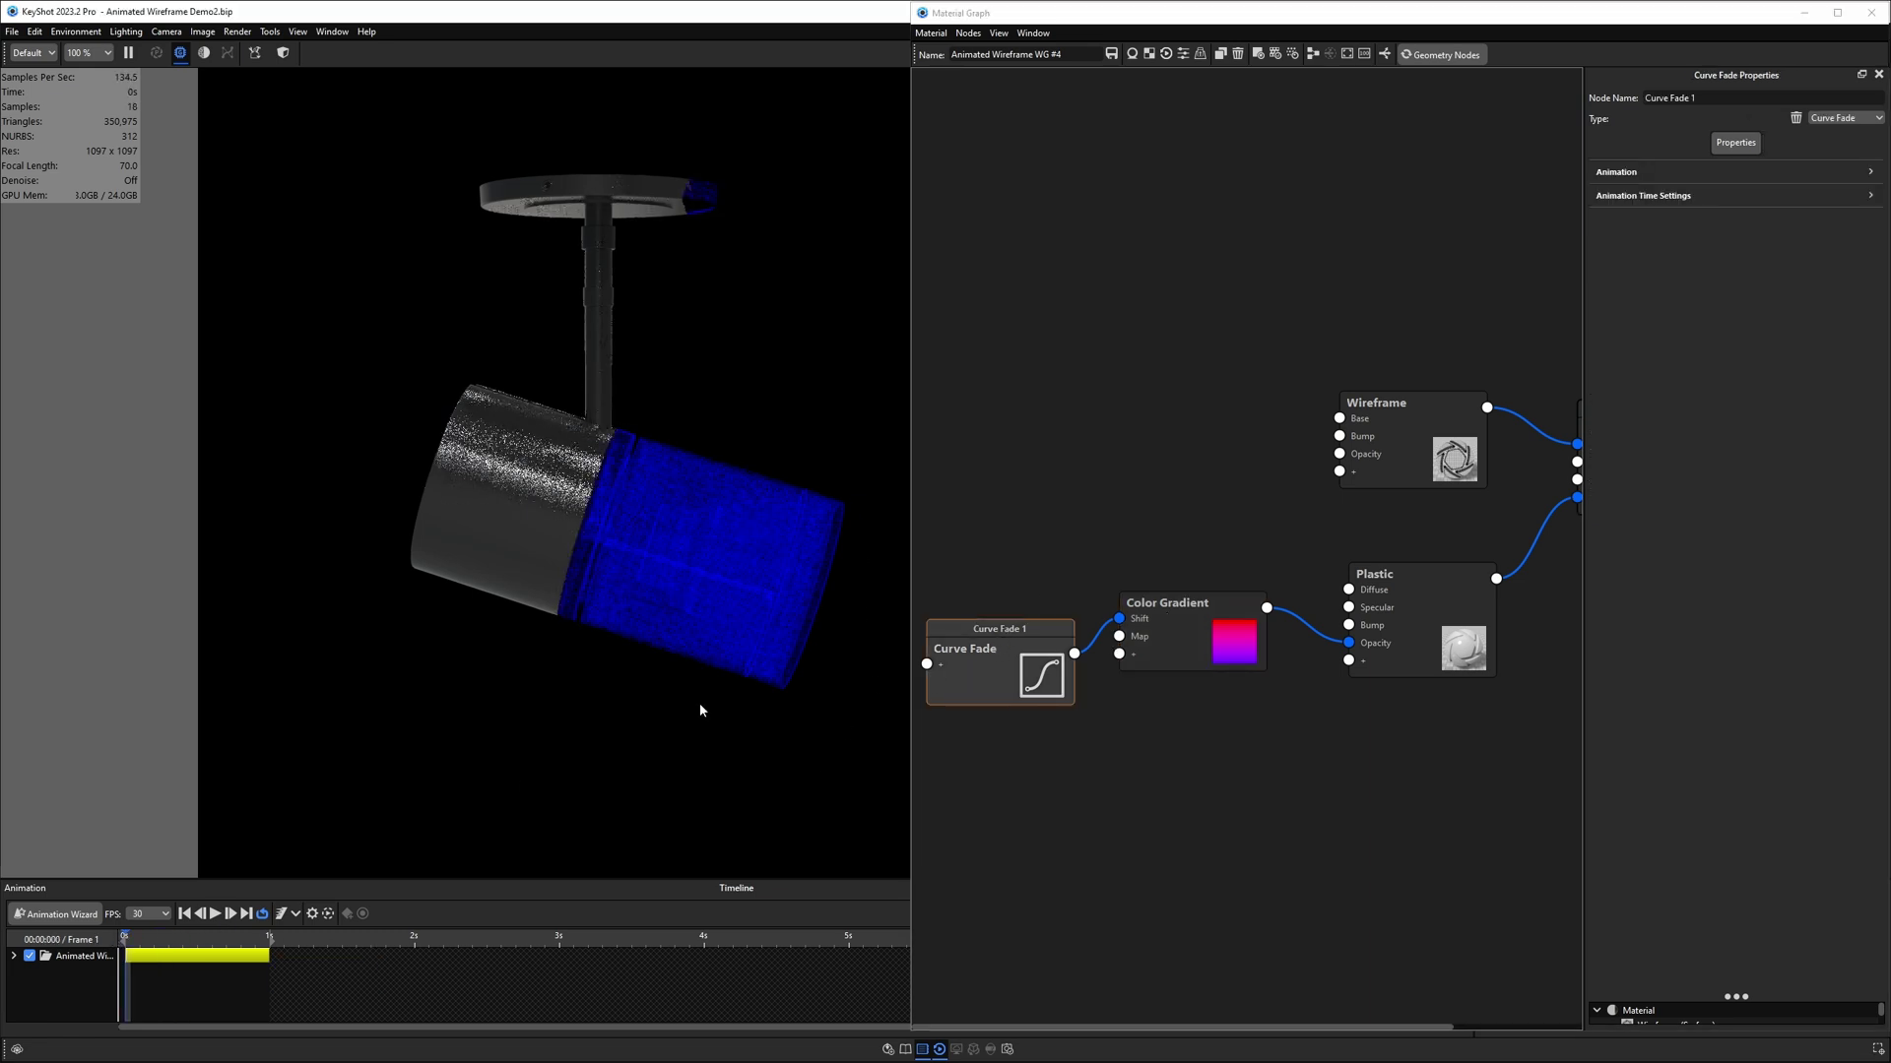
click(1016, 656)
click(1616, 171)
click(1654, 548)
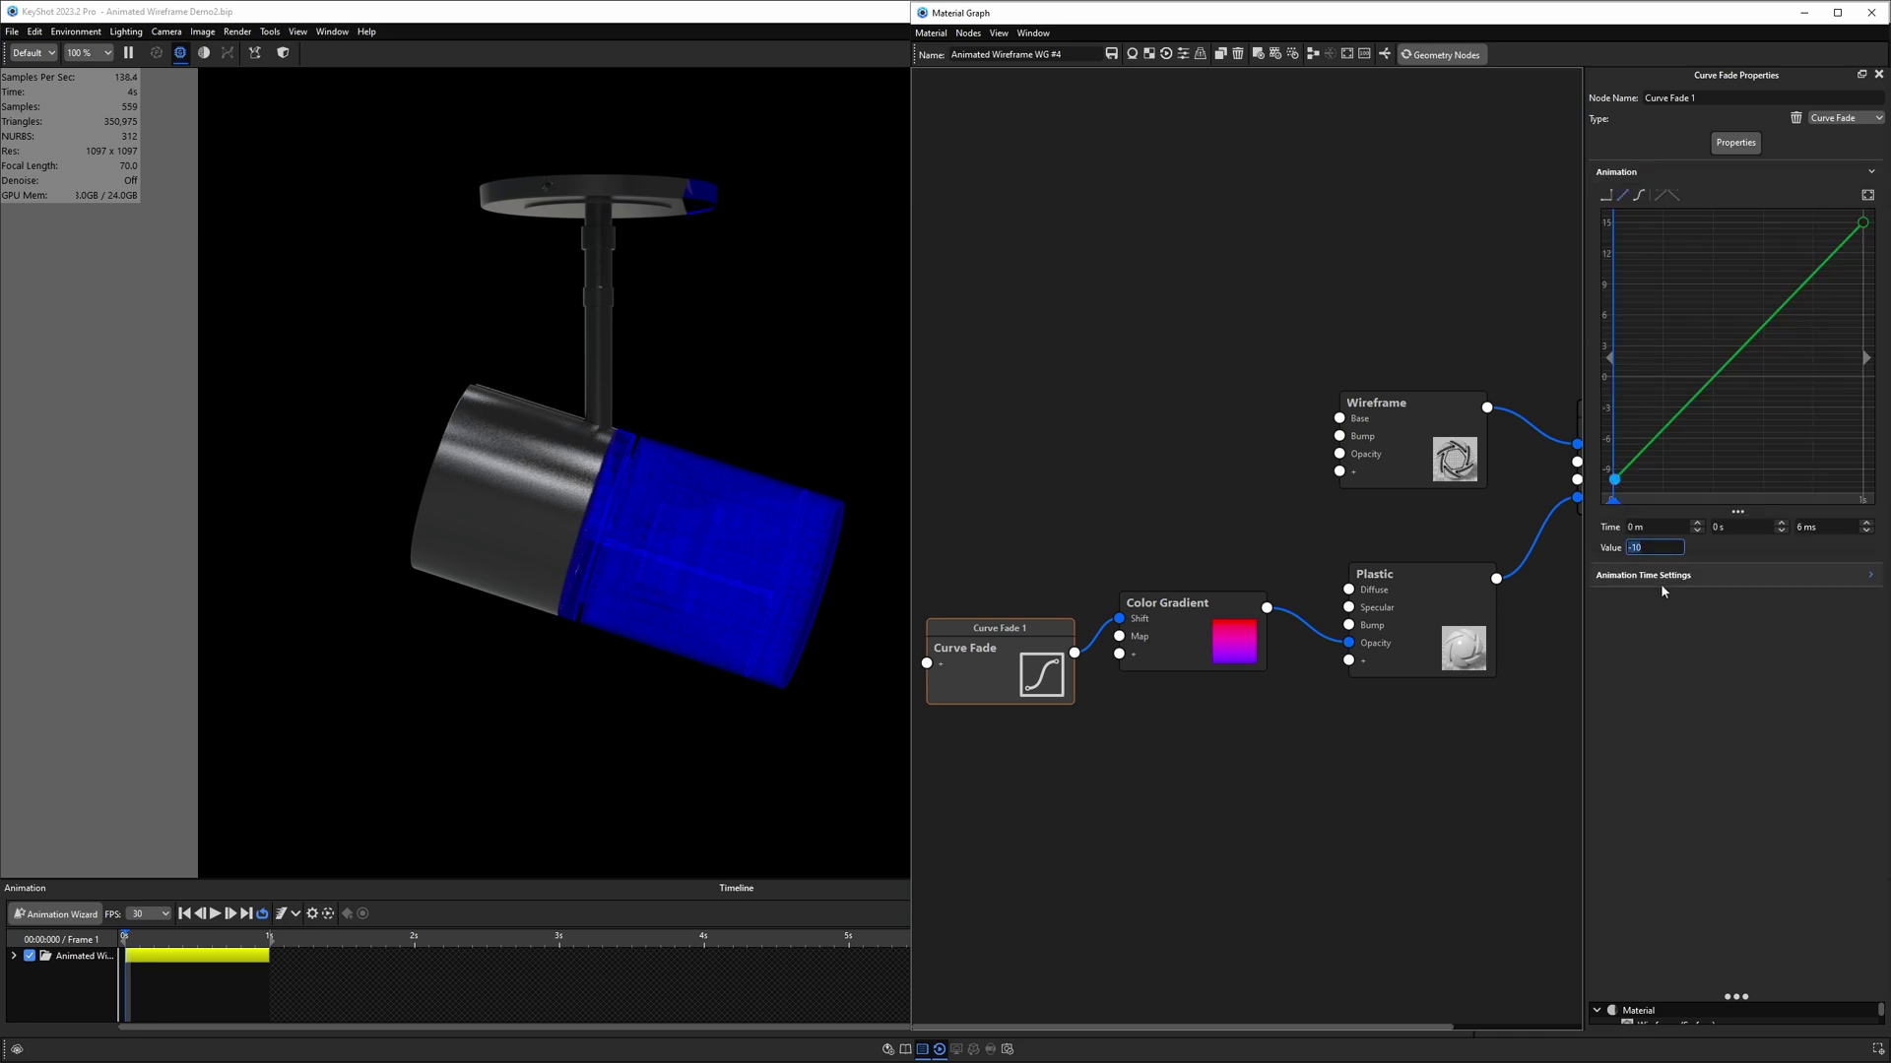
text(-75)
key(Return)
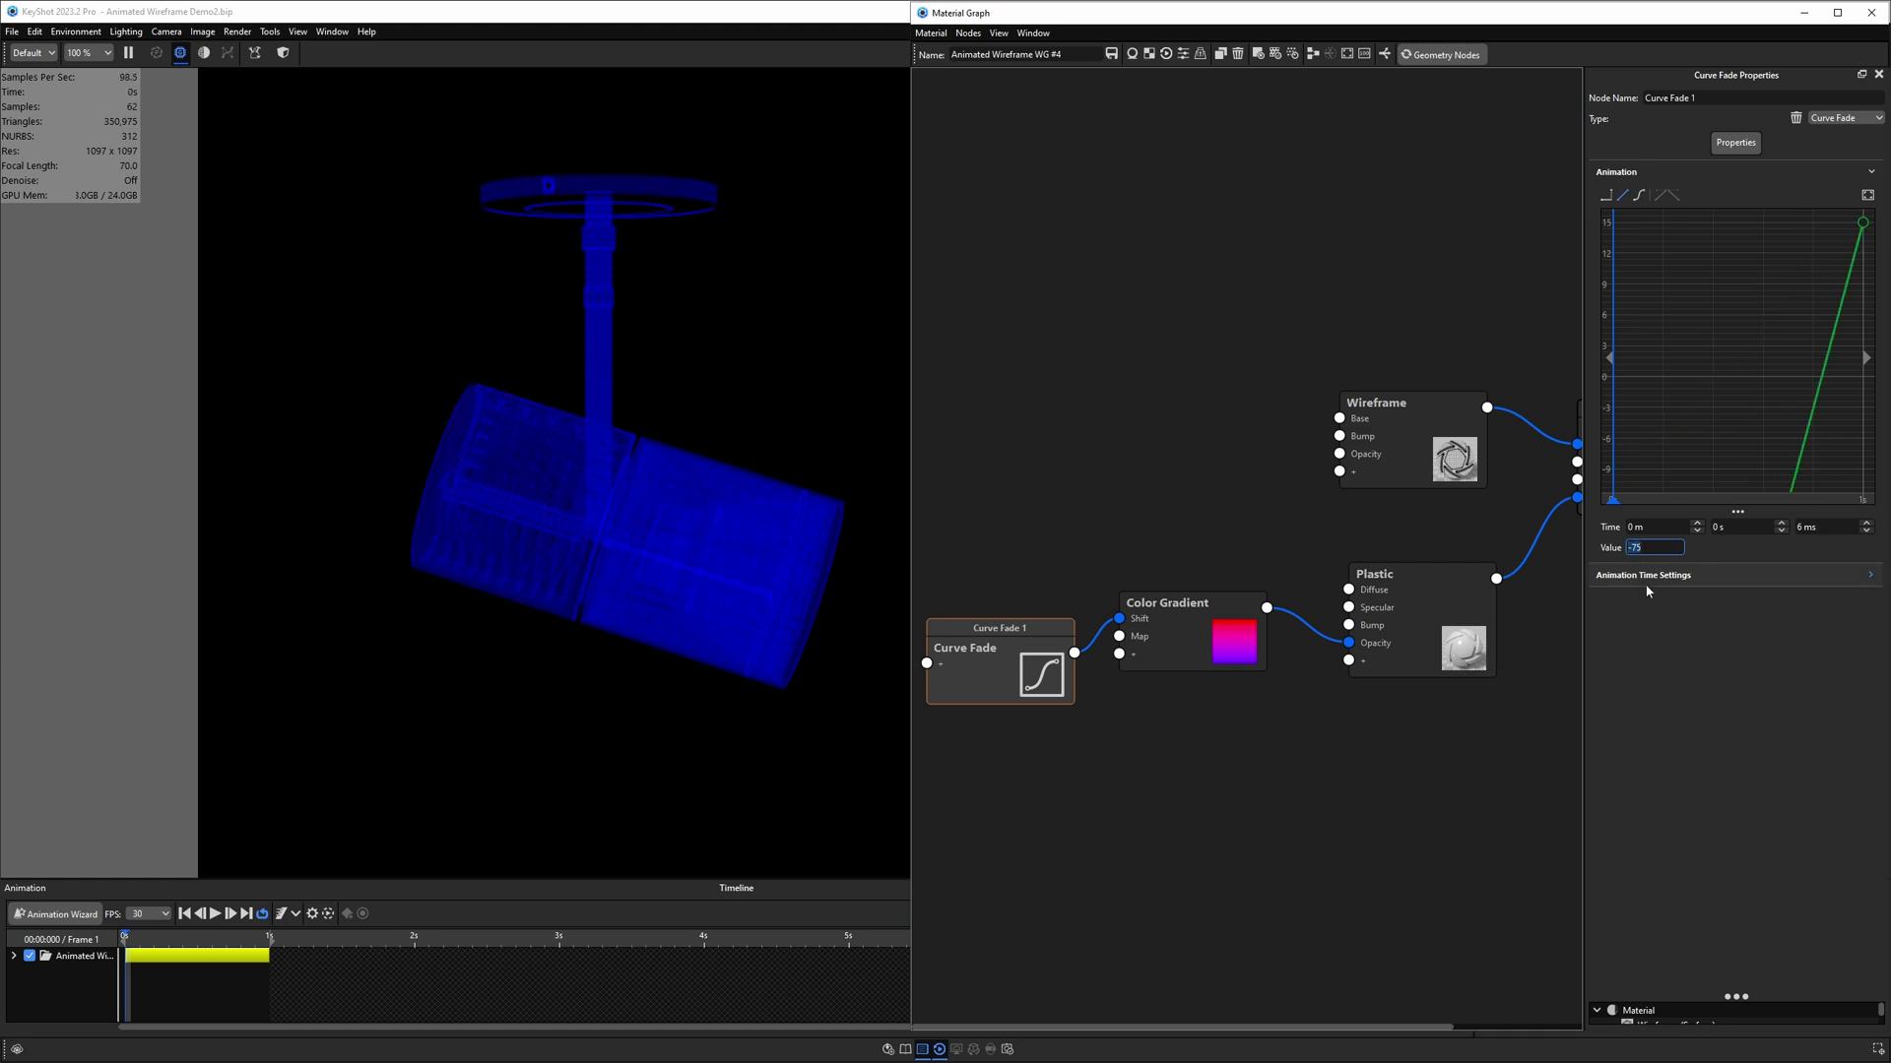
click(544, 608)
- Set the Curve Fade's ending keyframe value to 75 and preview the fade along the timeline
click(1862, 223)
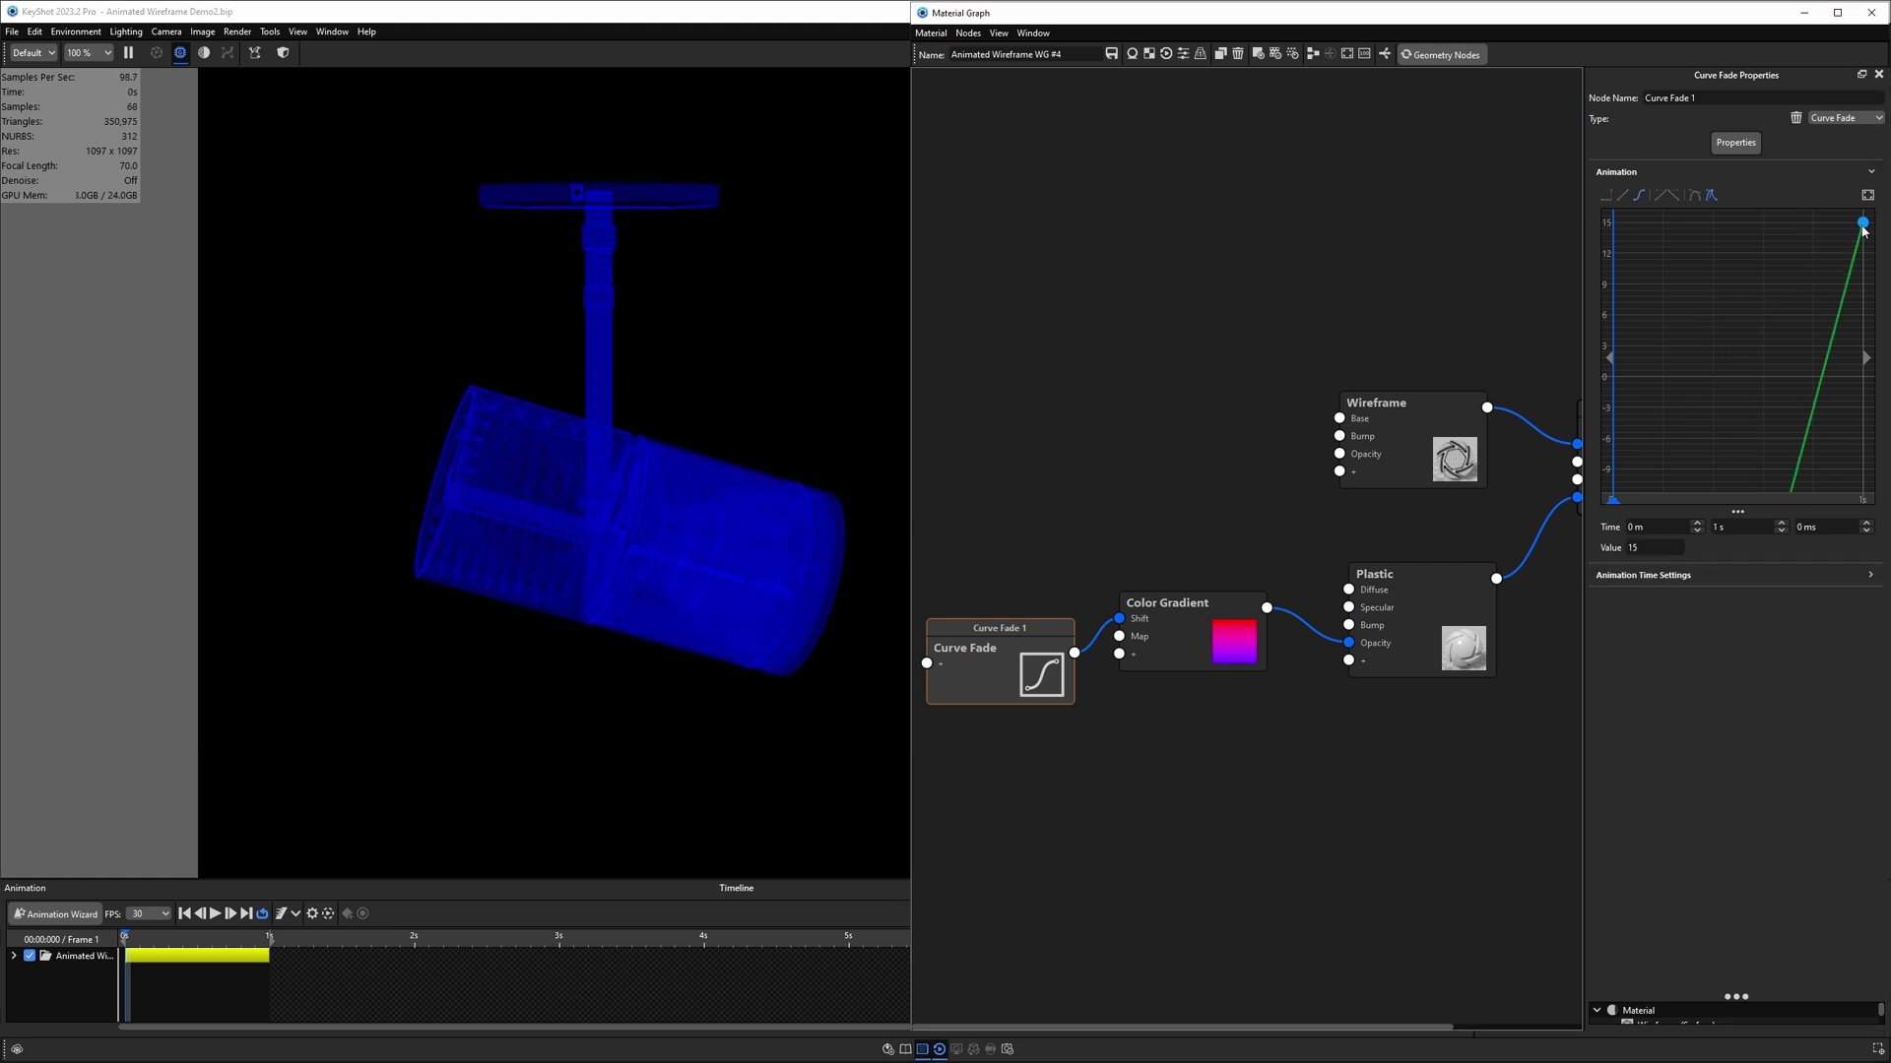
click(1643, 550)
text(75)
key(Return)
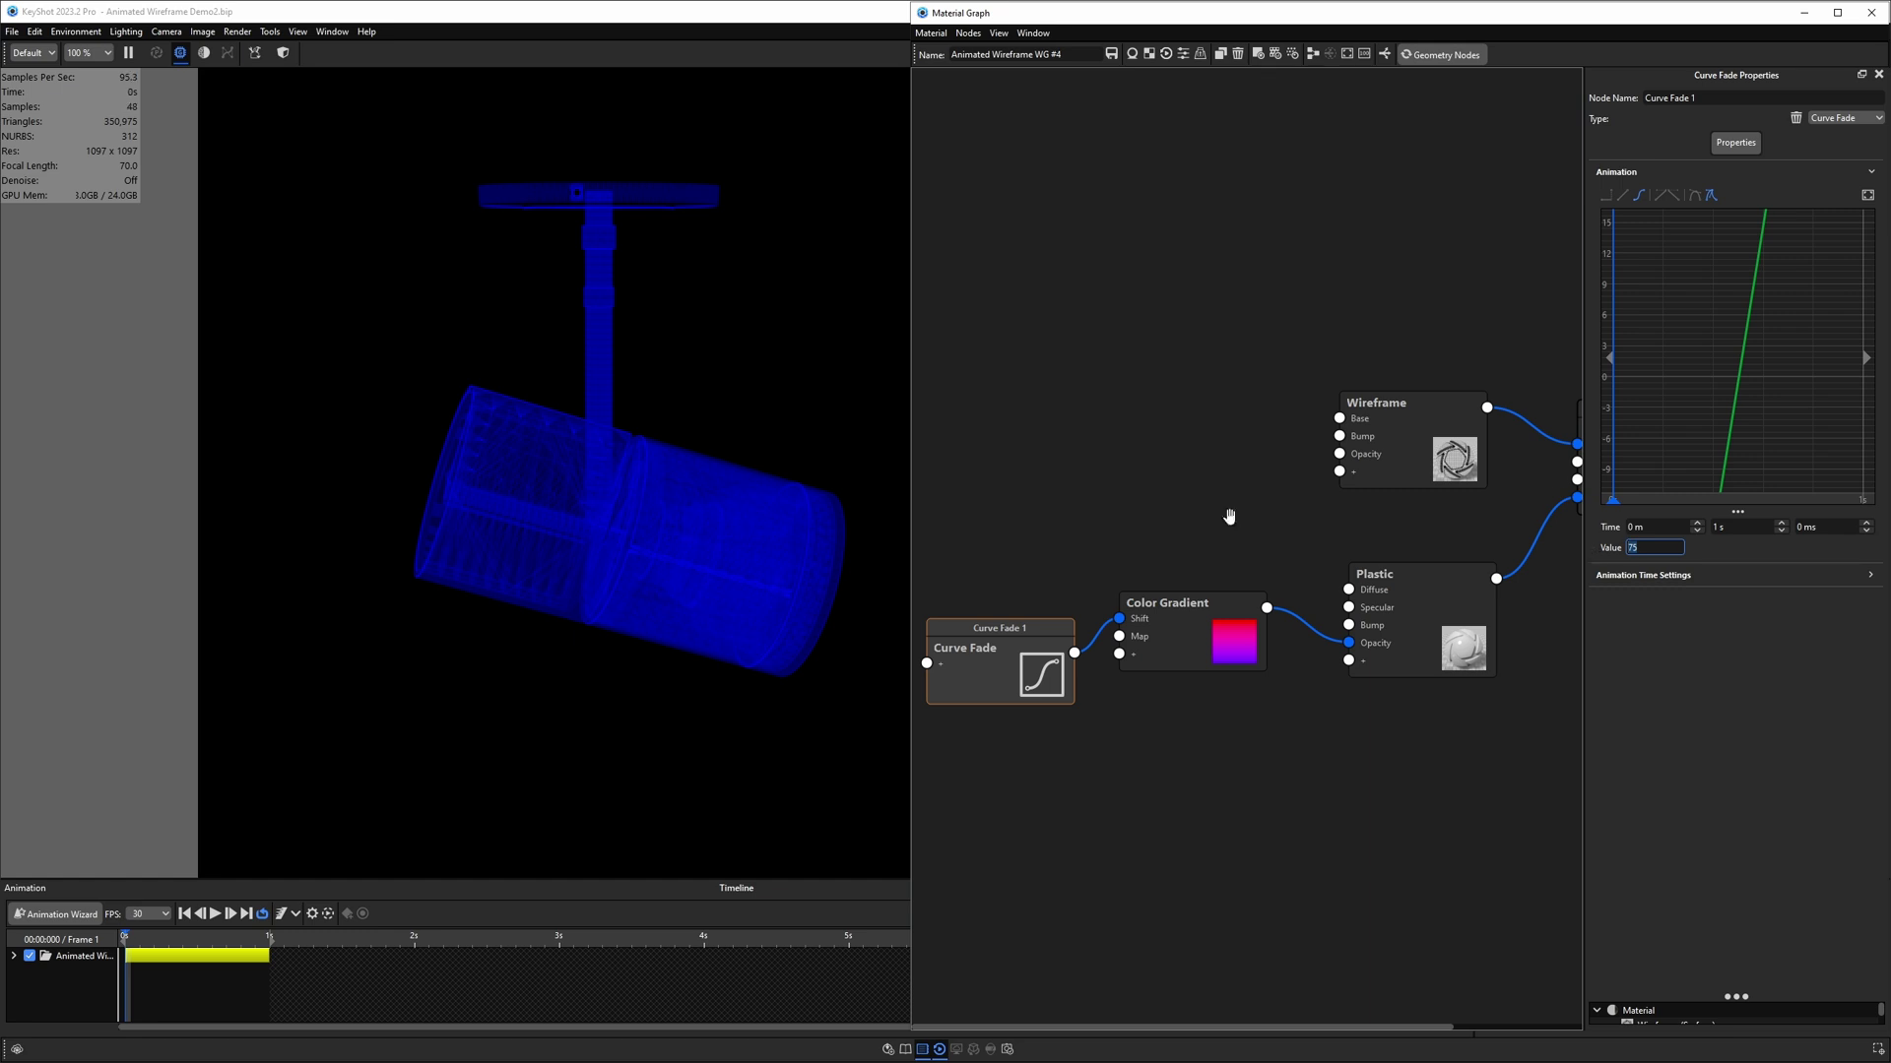
click(174, 940)
drag(174, 946, 73, 942)
- Re-tessellate the rear housing of the spotlight with quality 0.1, angle tolerance 20° and maximum edge length 5%
drag(499, 717, 473, 455)
right_click(474, 455)
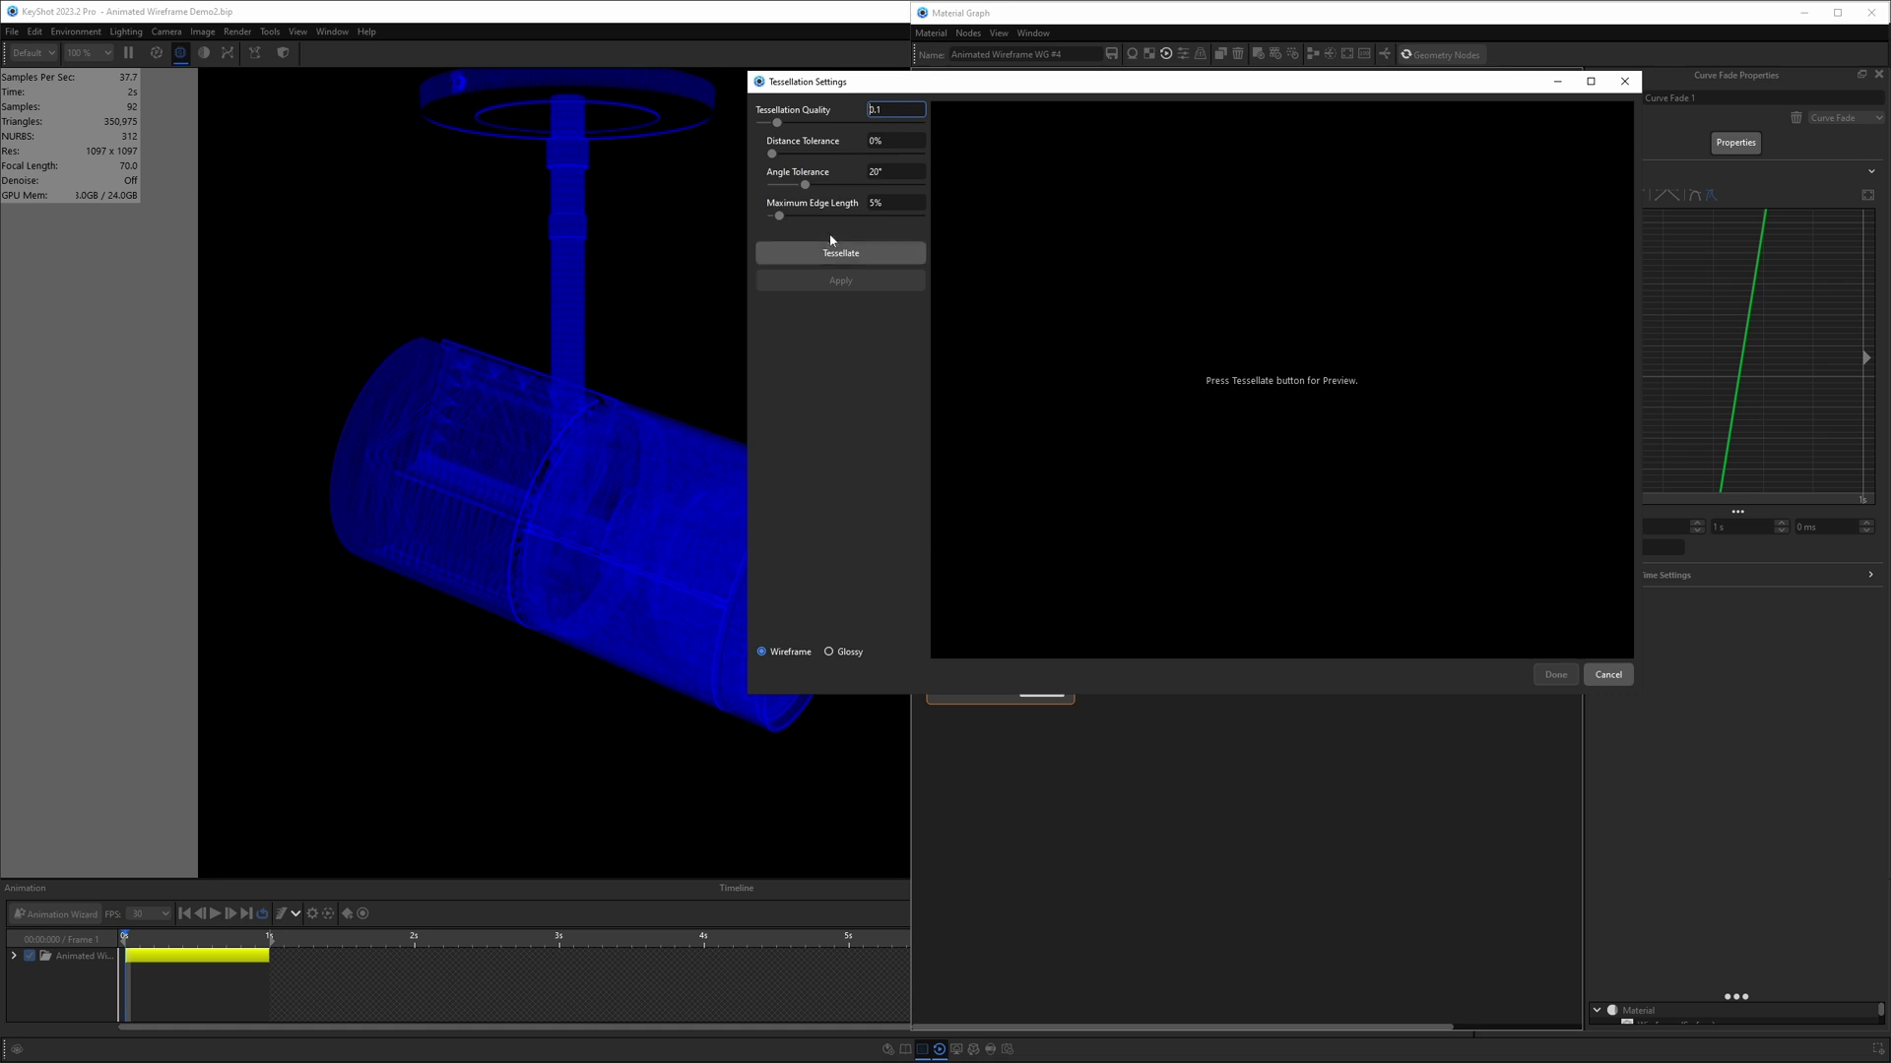
click(836, 254)
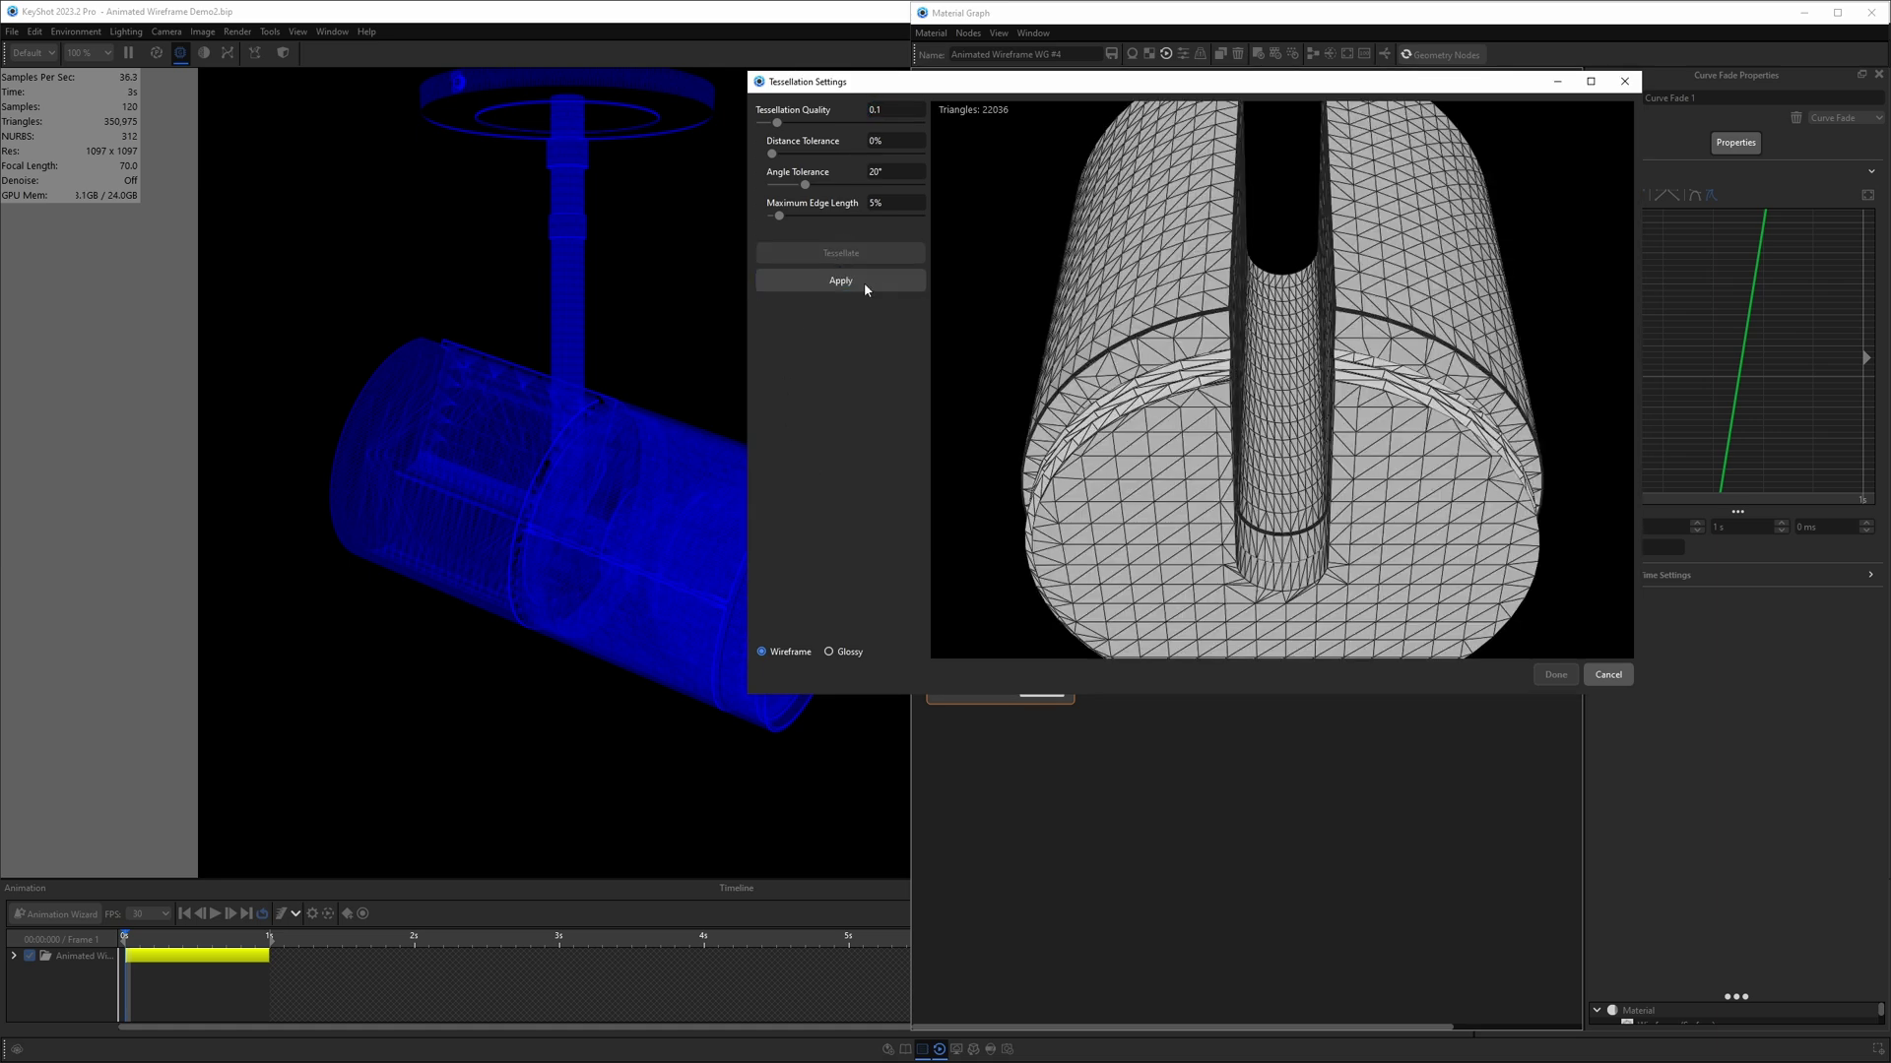
click(841, 282)
- Re-tessellate the upper and lower covers of the middle housing with quality 0.1 and maximum edge length 5%
click(856, 252)
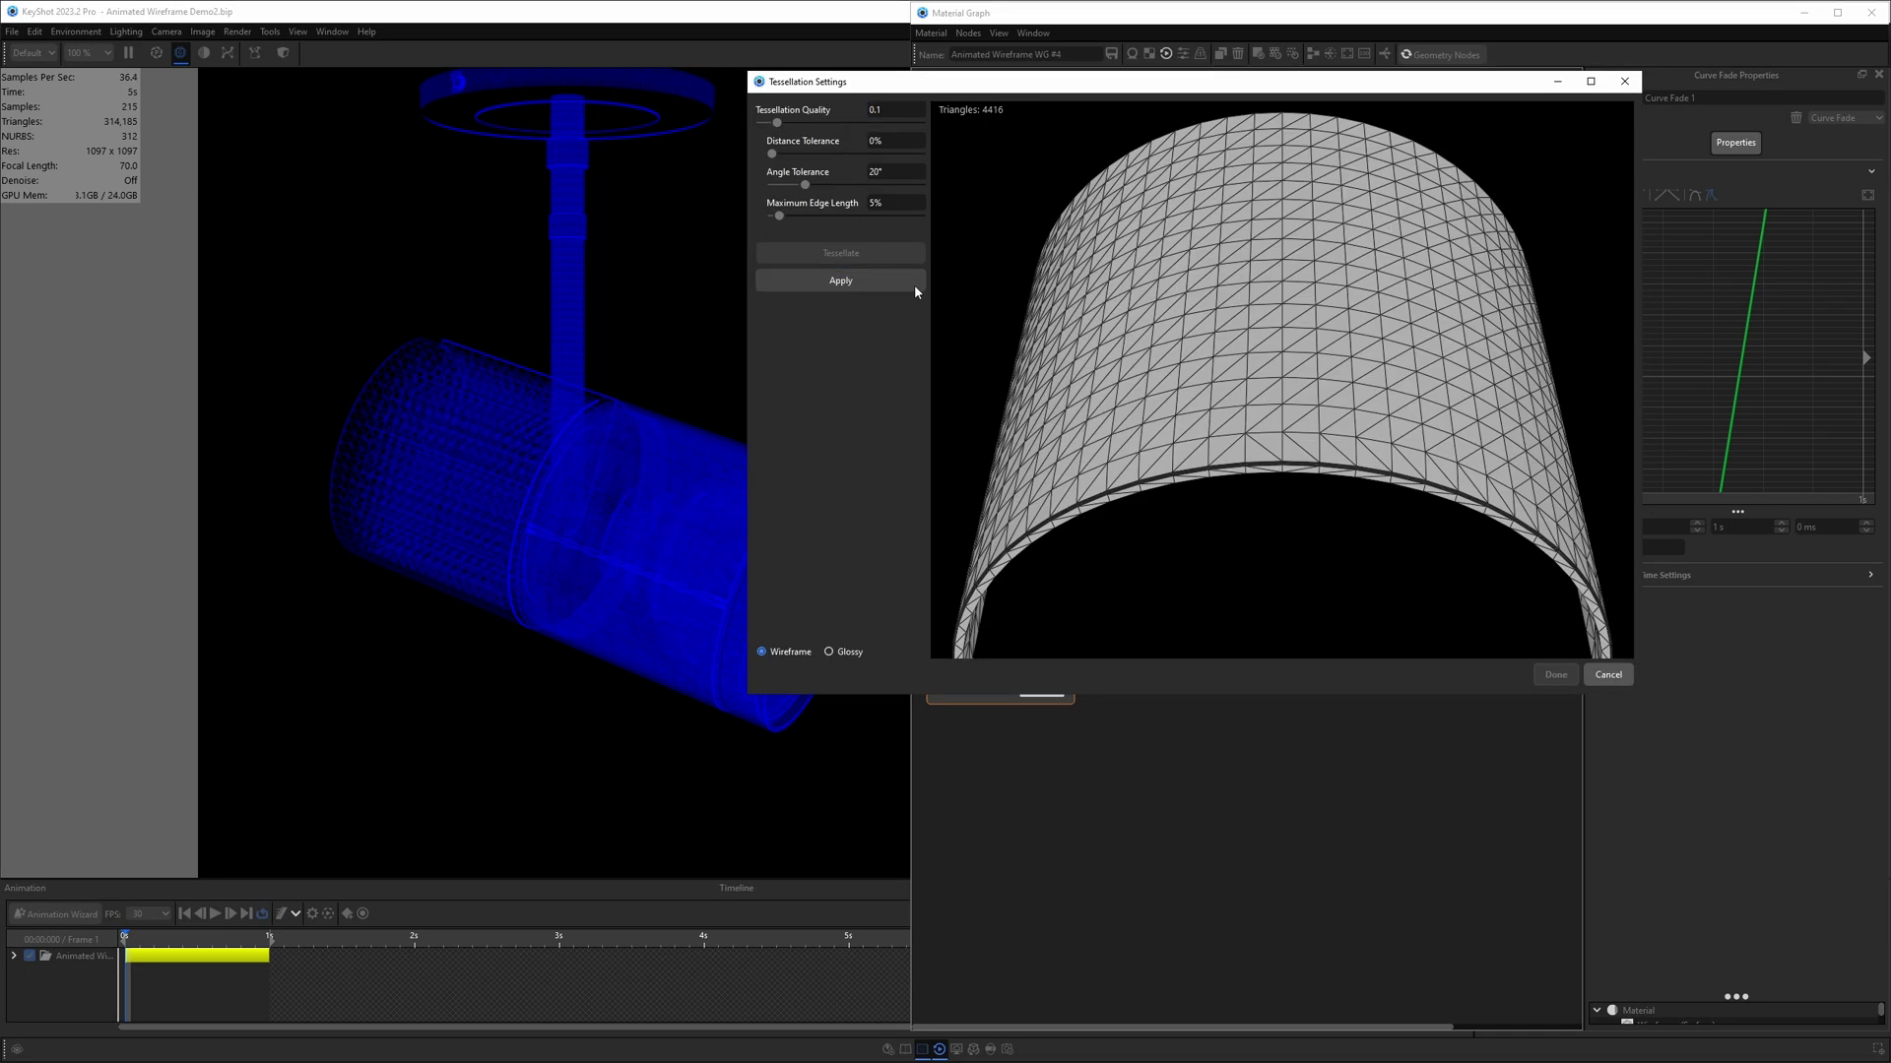
click(912, 282)
click(1555, 675)
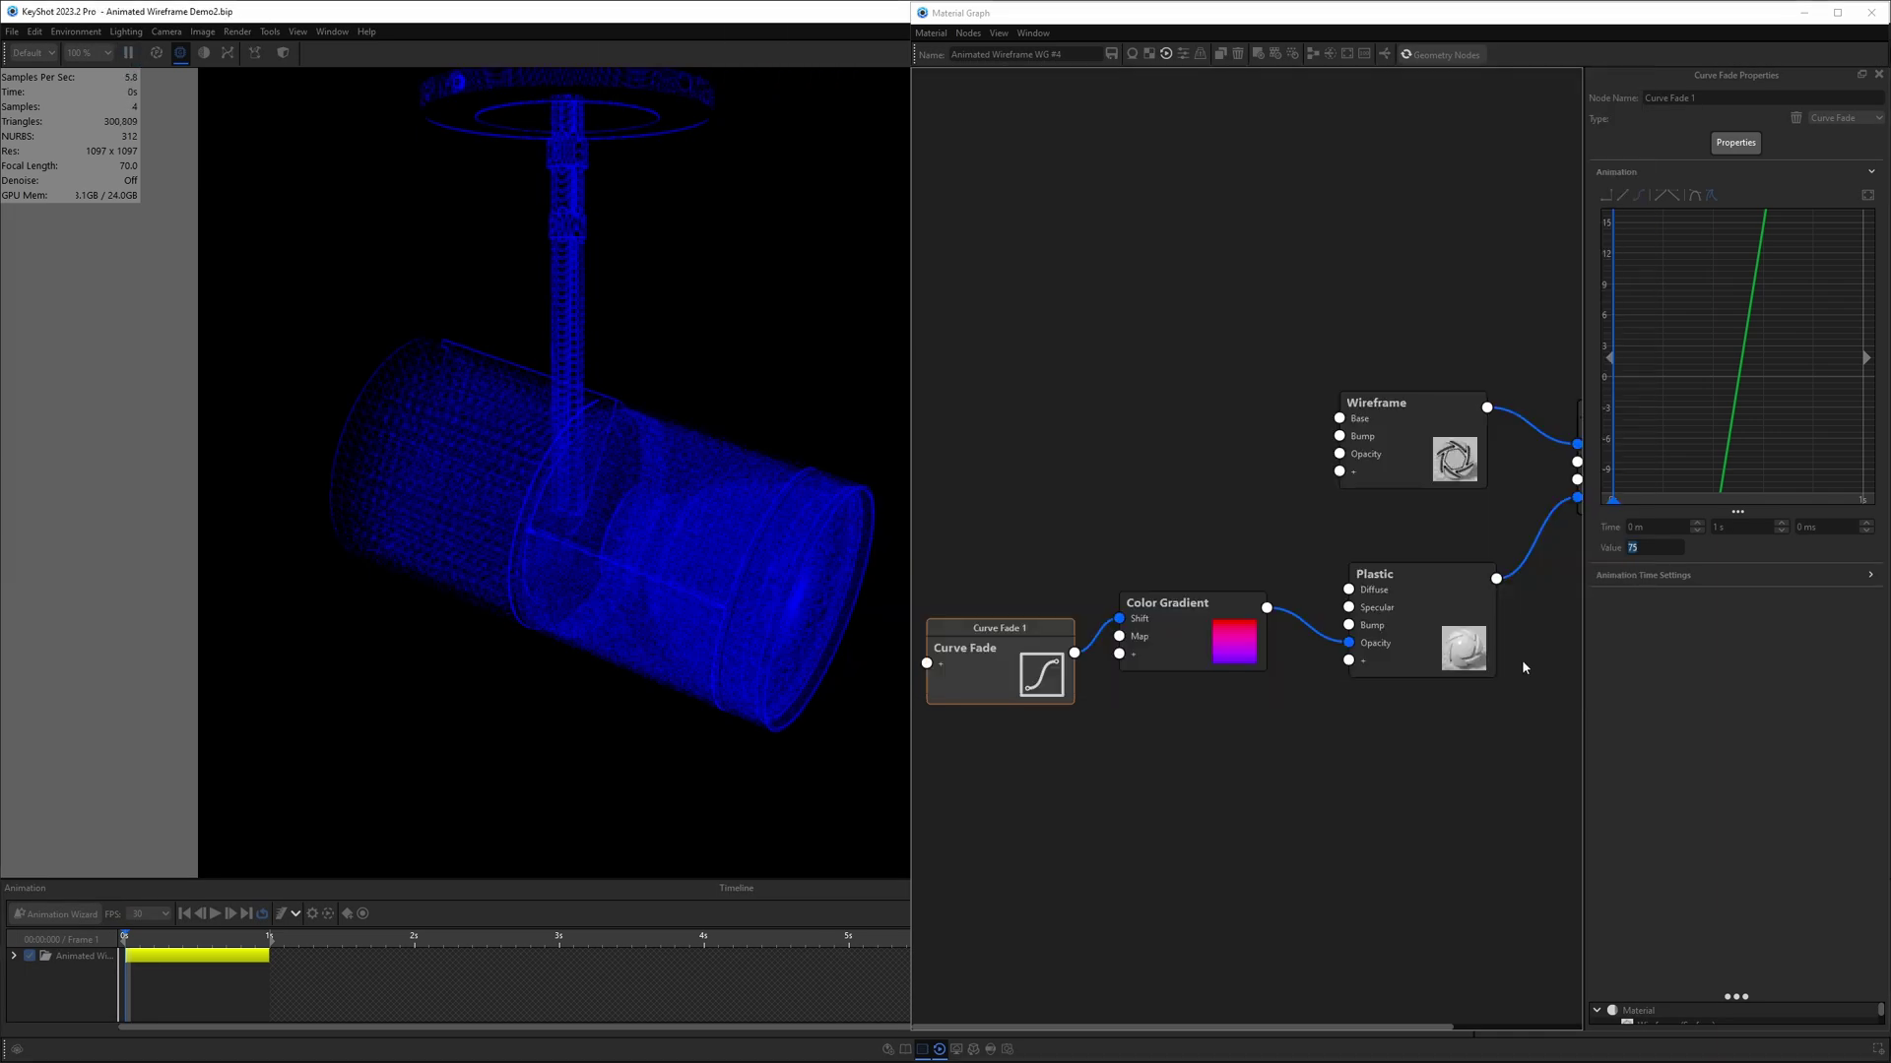
right_click(597, 588)
click(630, 408)
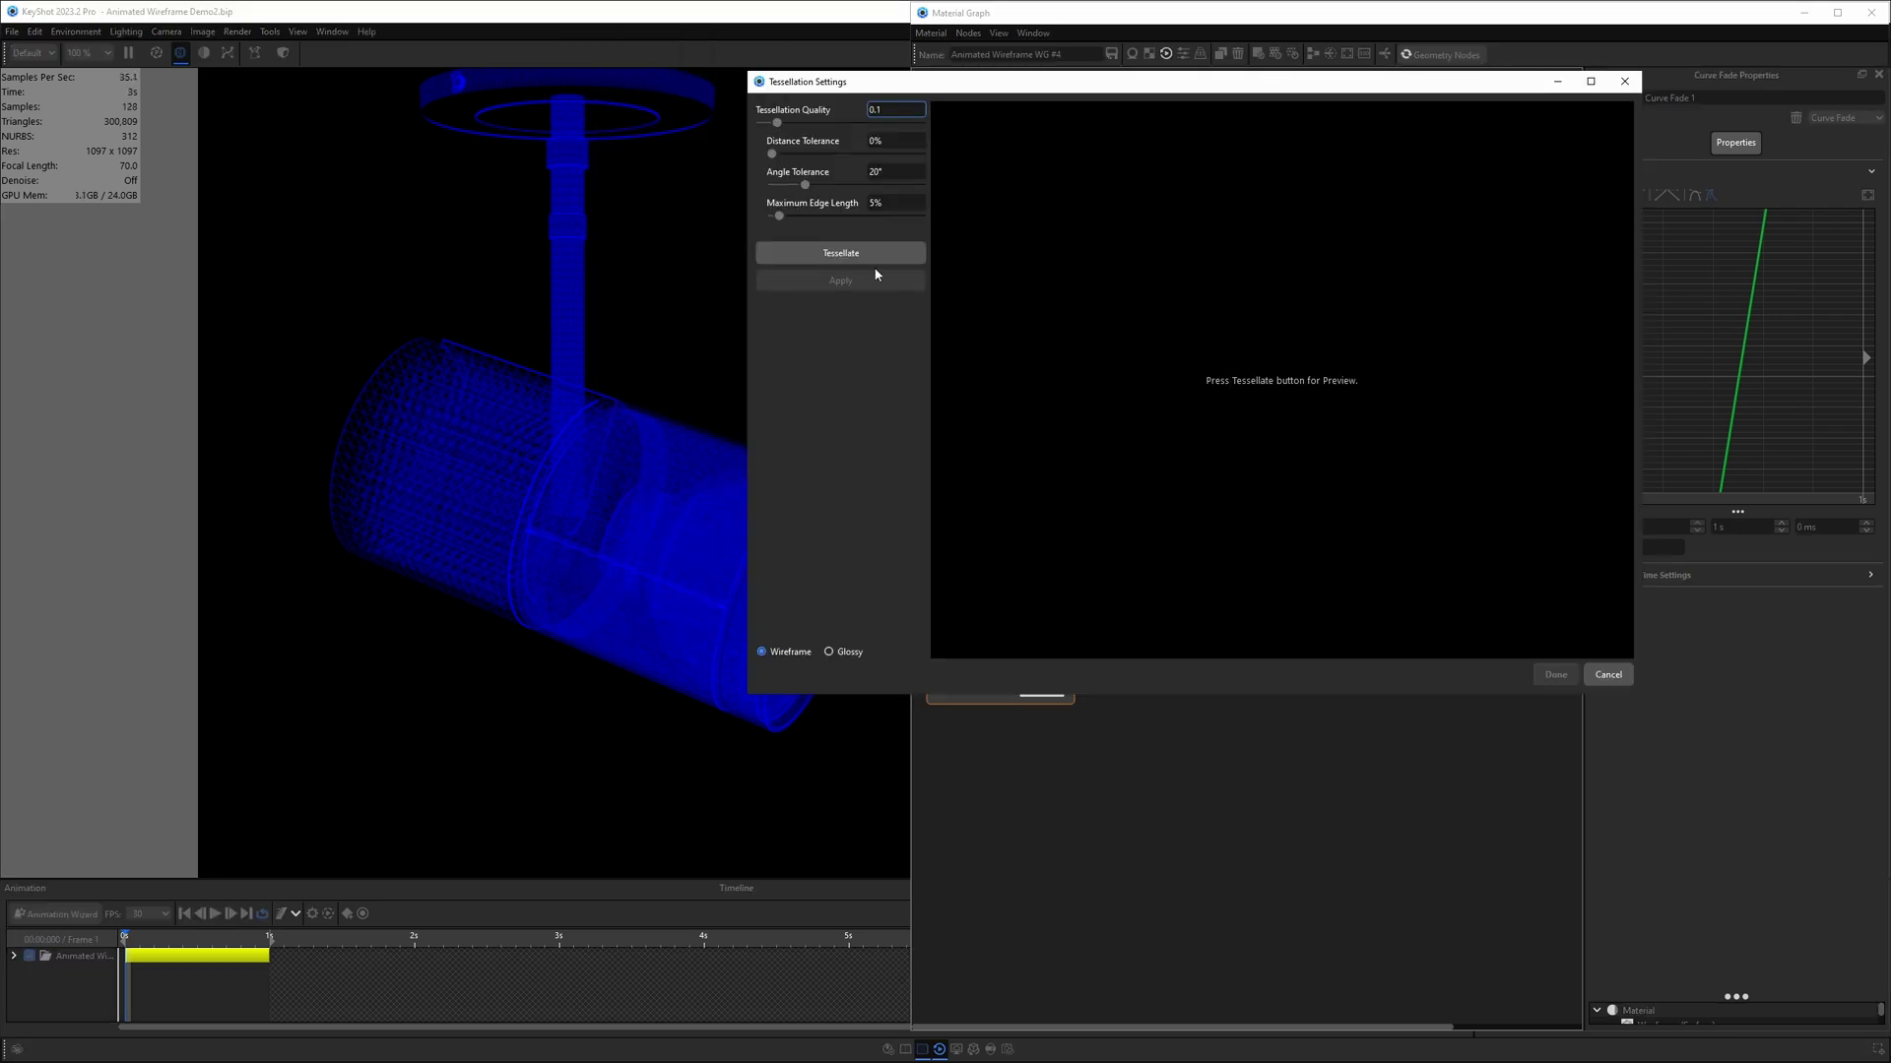
click(873, 256)
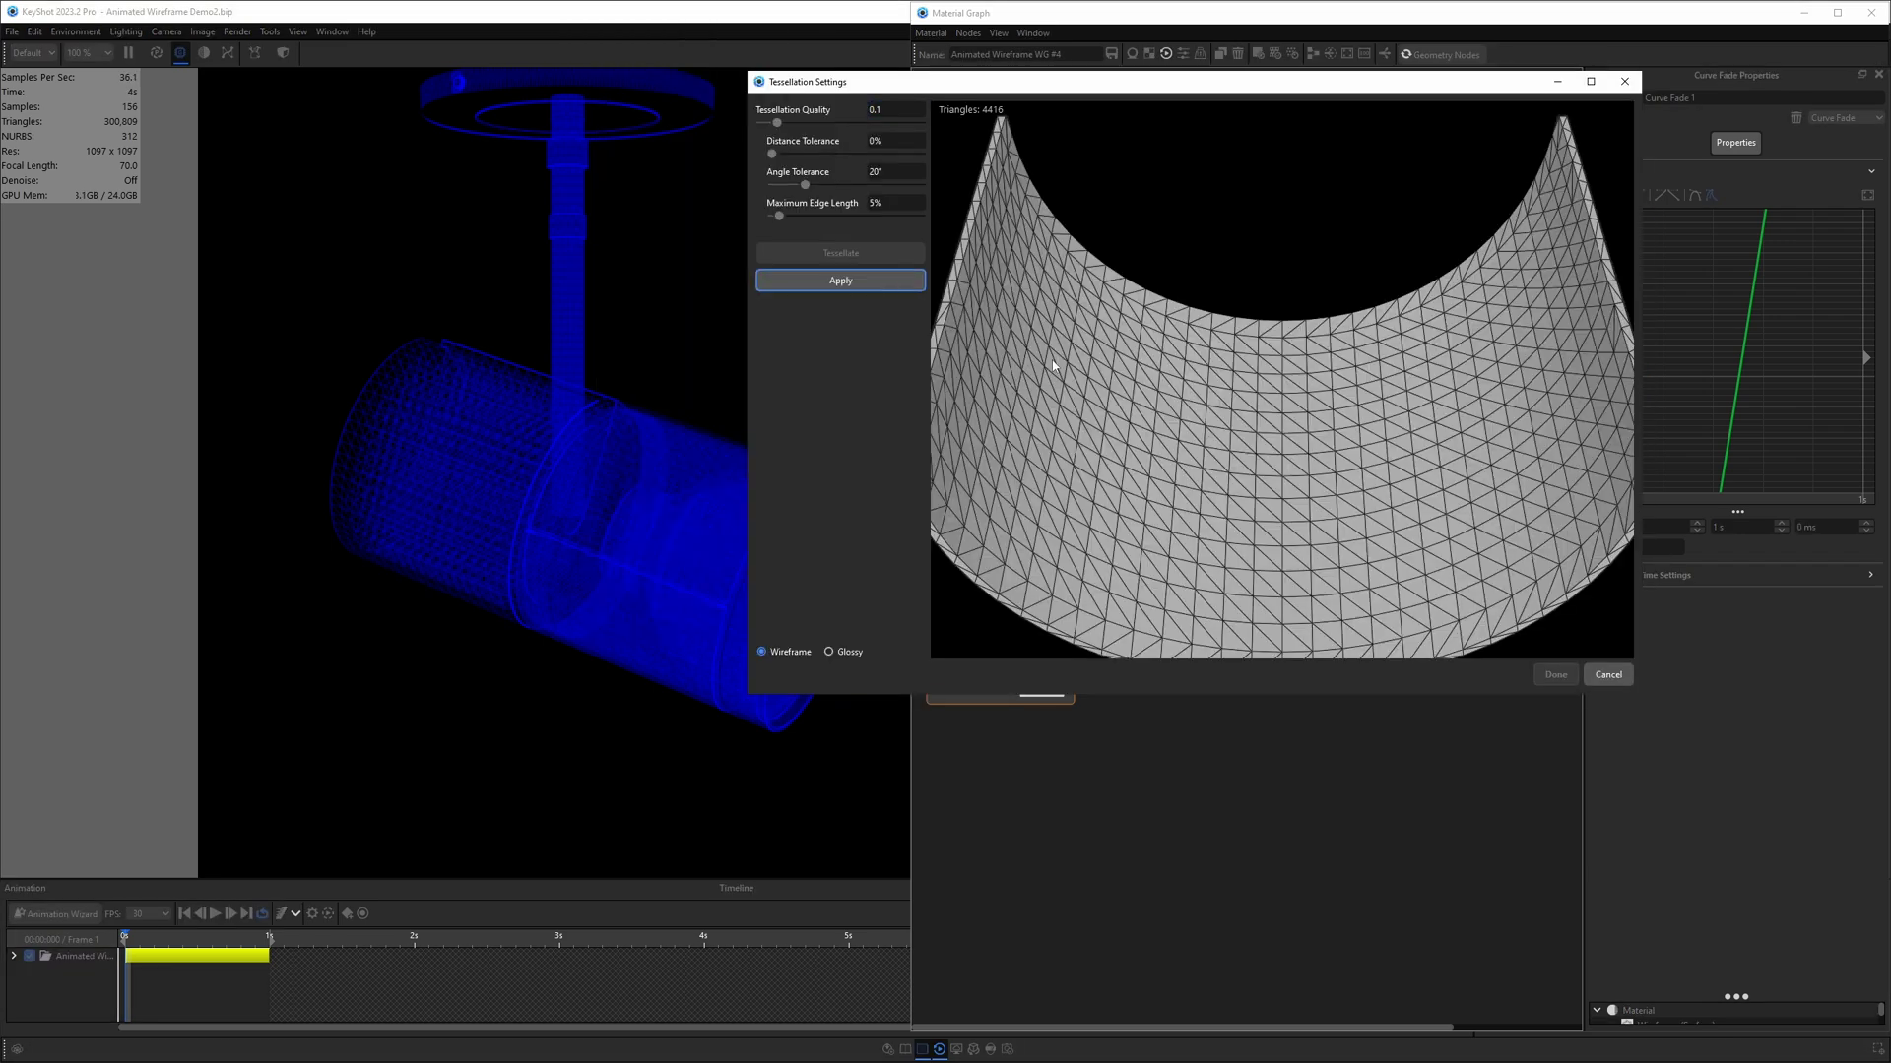
click(862, 284)
click(1556, 675)
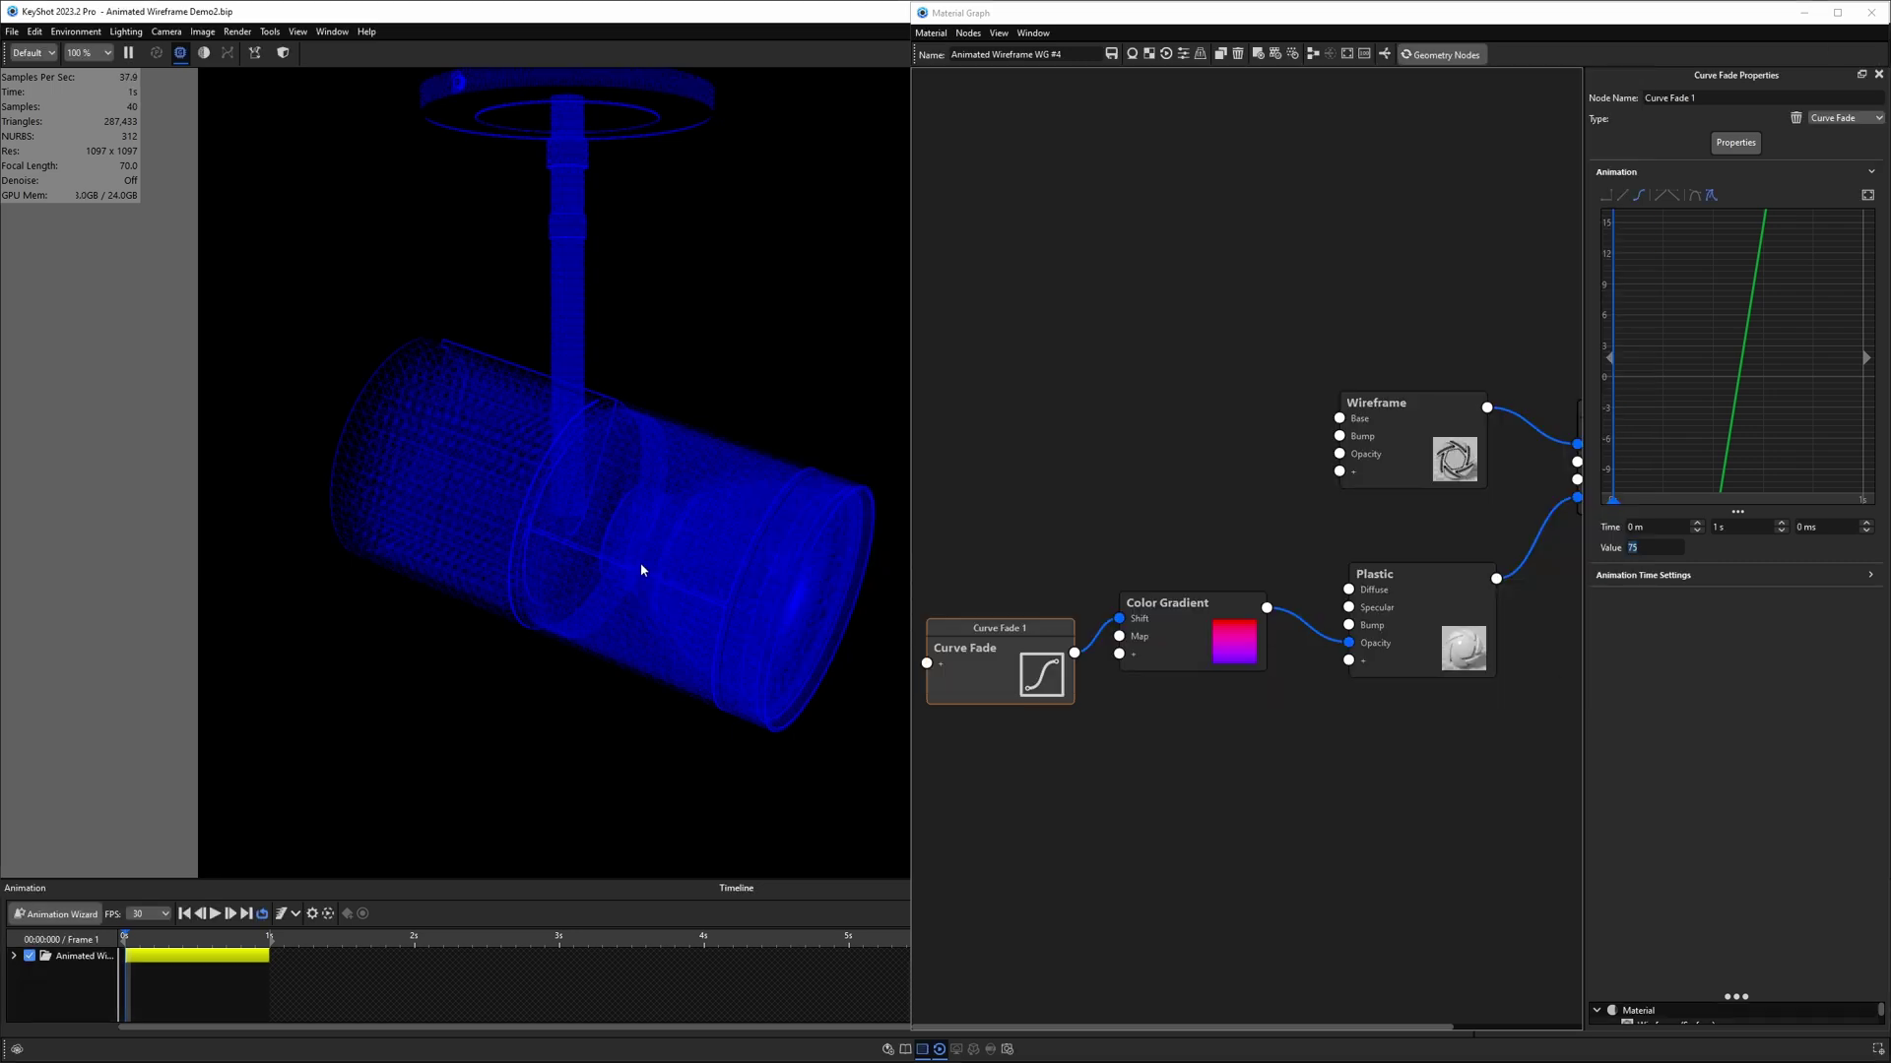
- Close the material graph and hide the two outer cover parts of the Middle Housing
click(1871, 13)
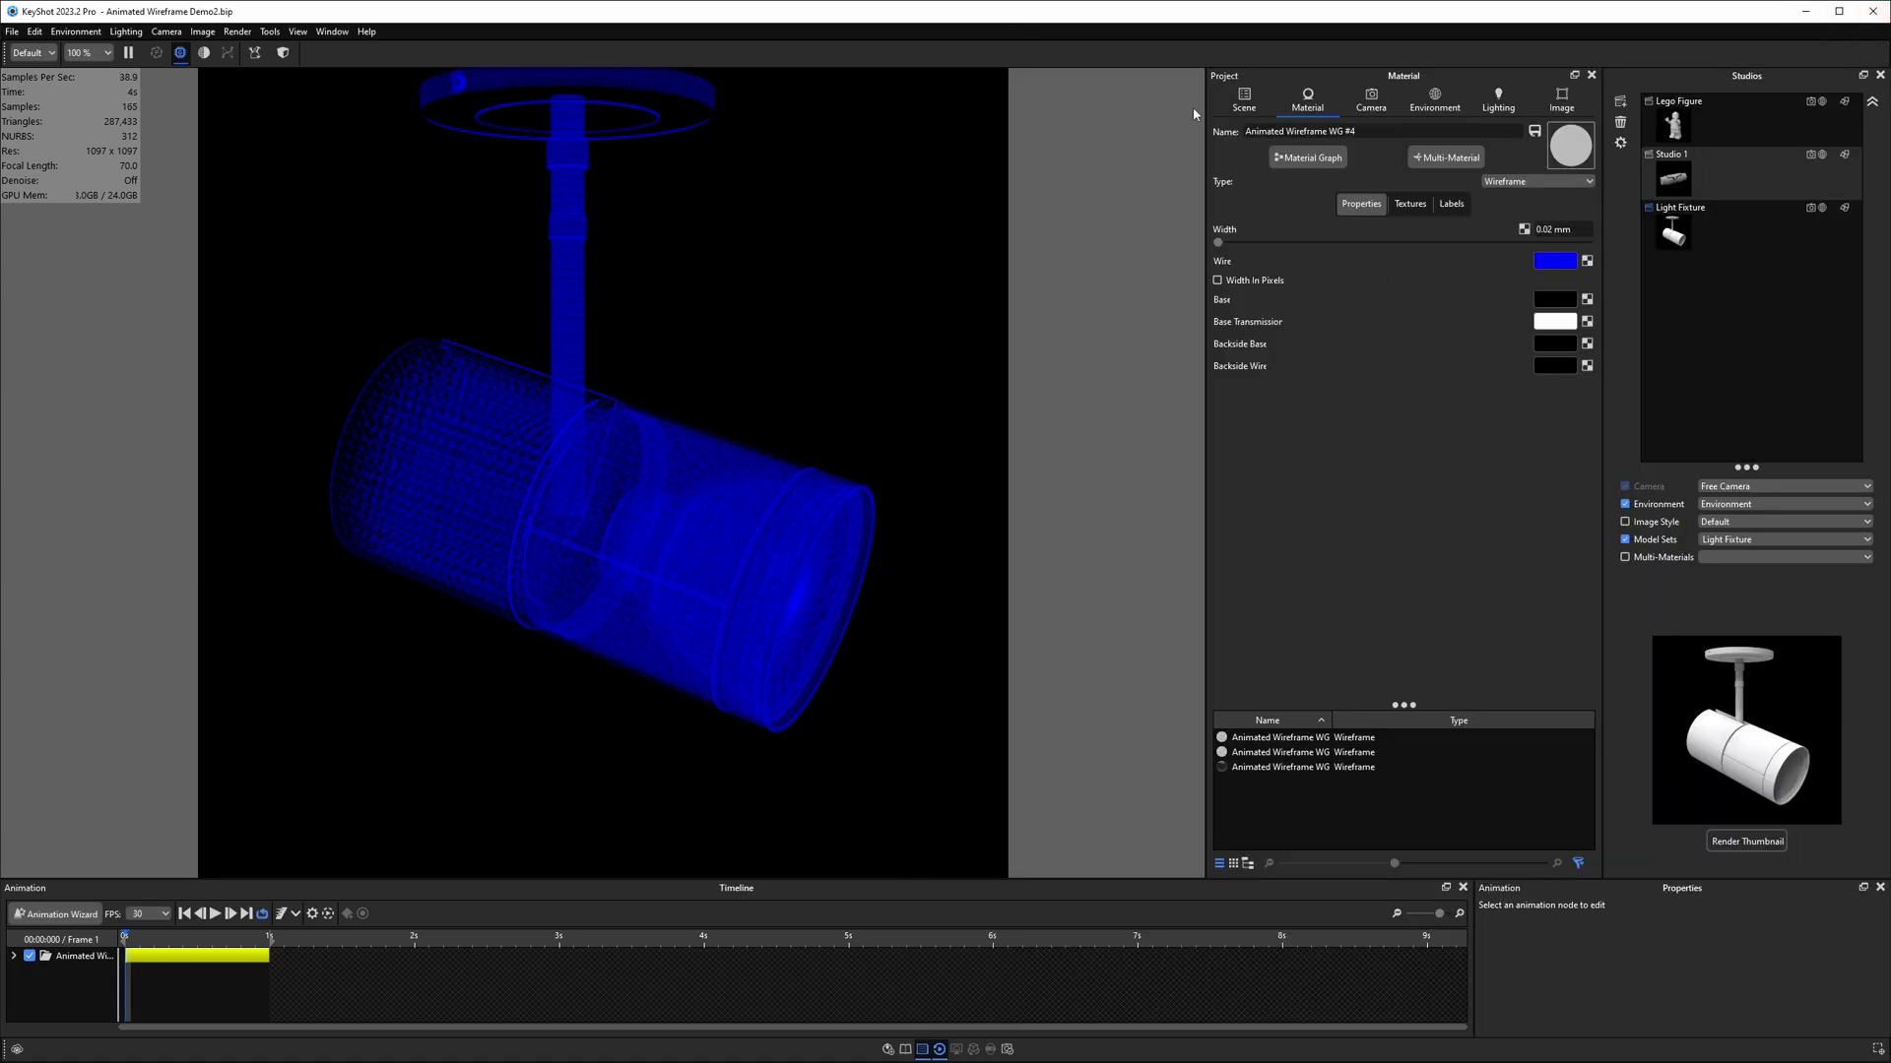
click(1243, 98)
click(729, 504)
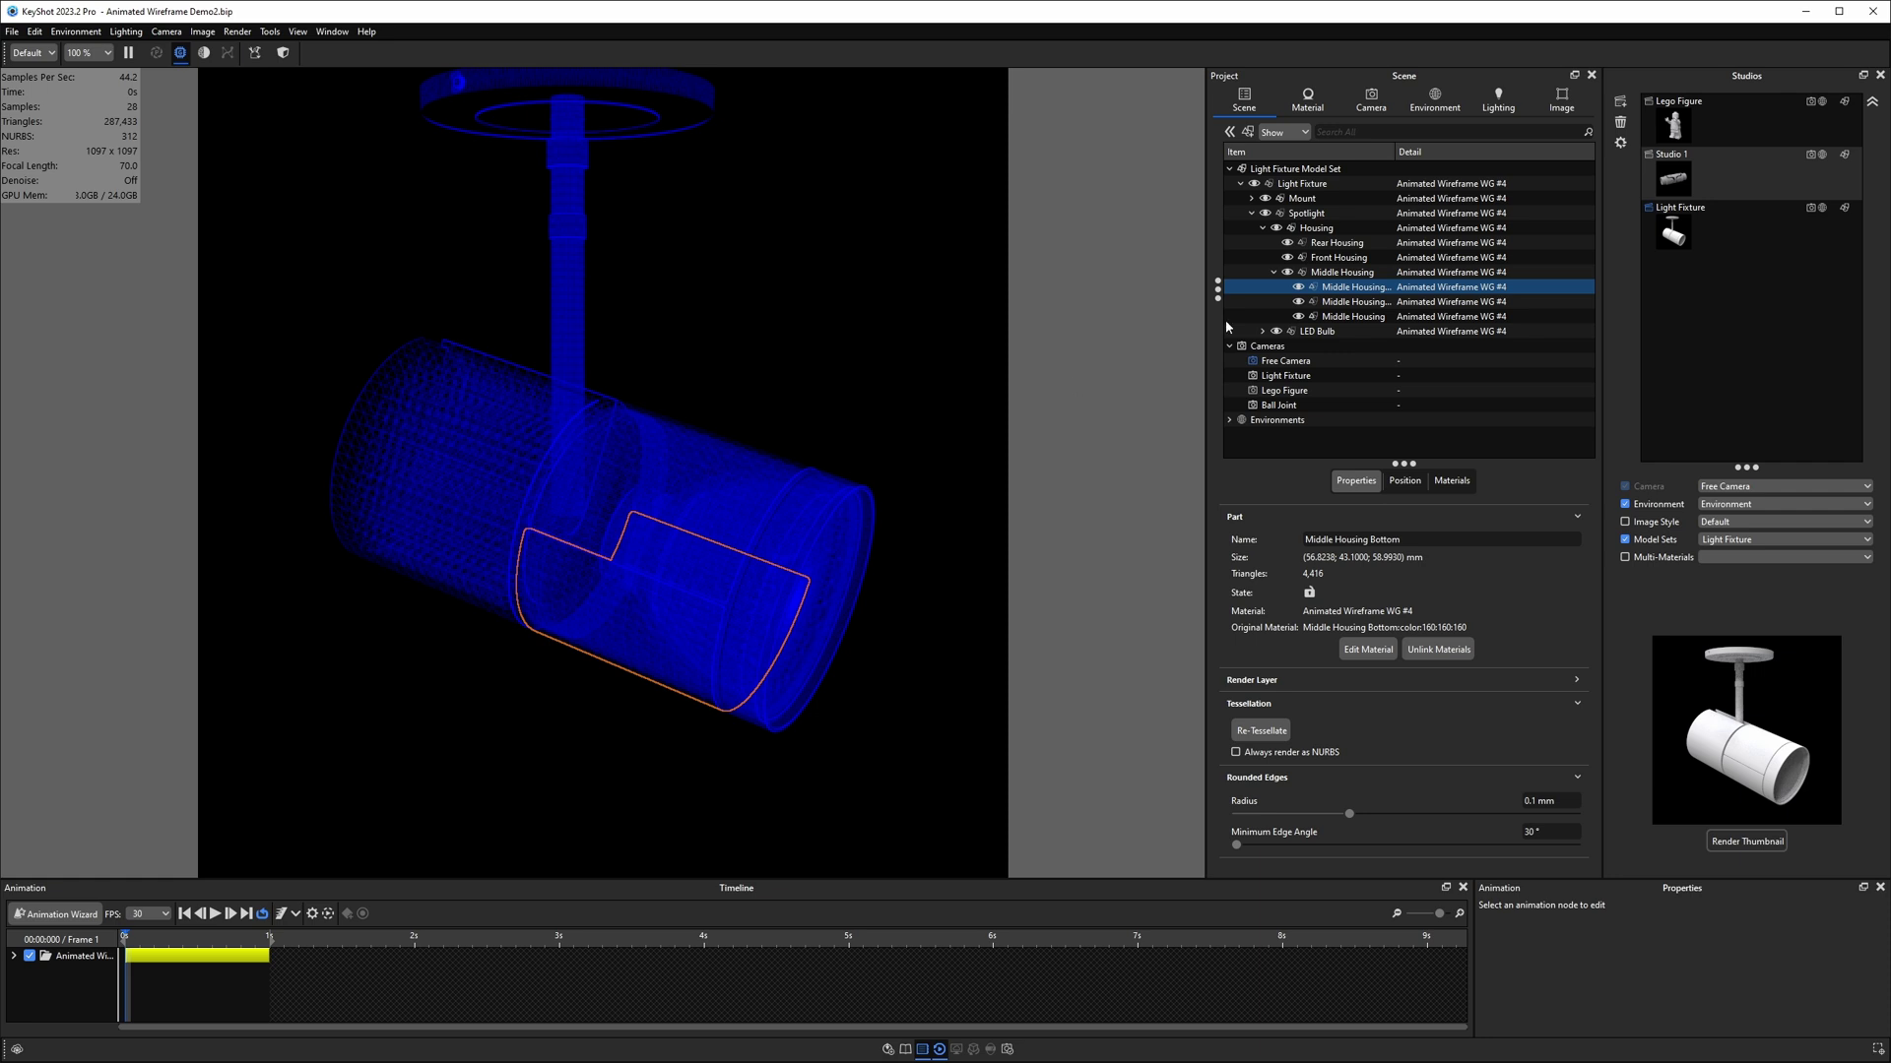
click(1298, 286)
click(1298, 301)
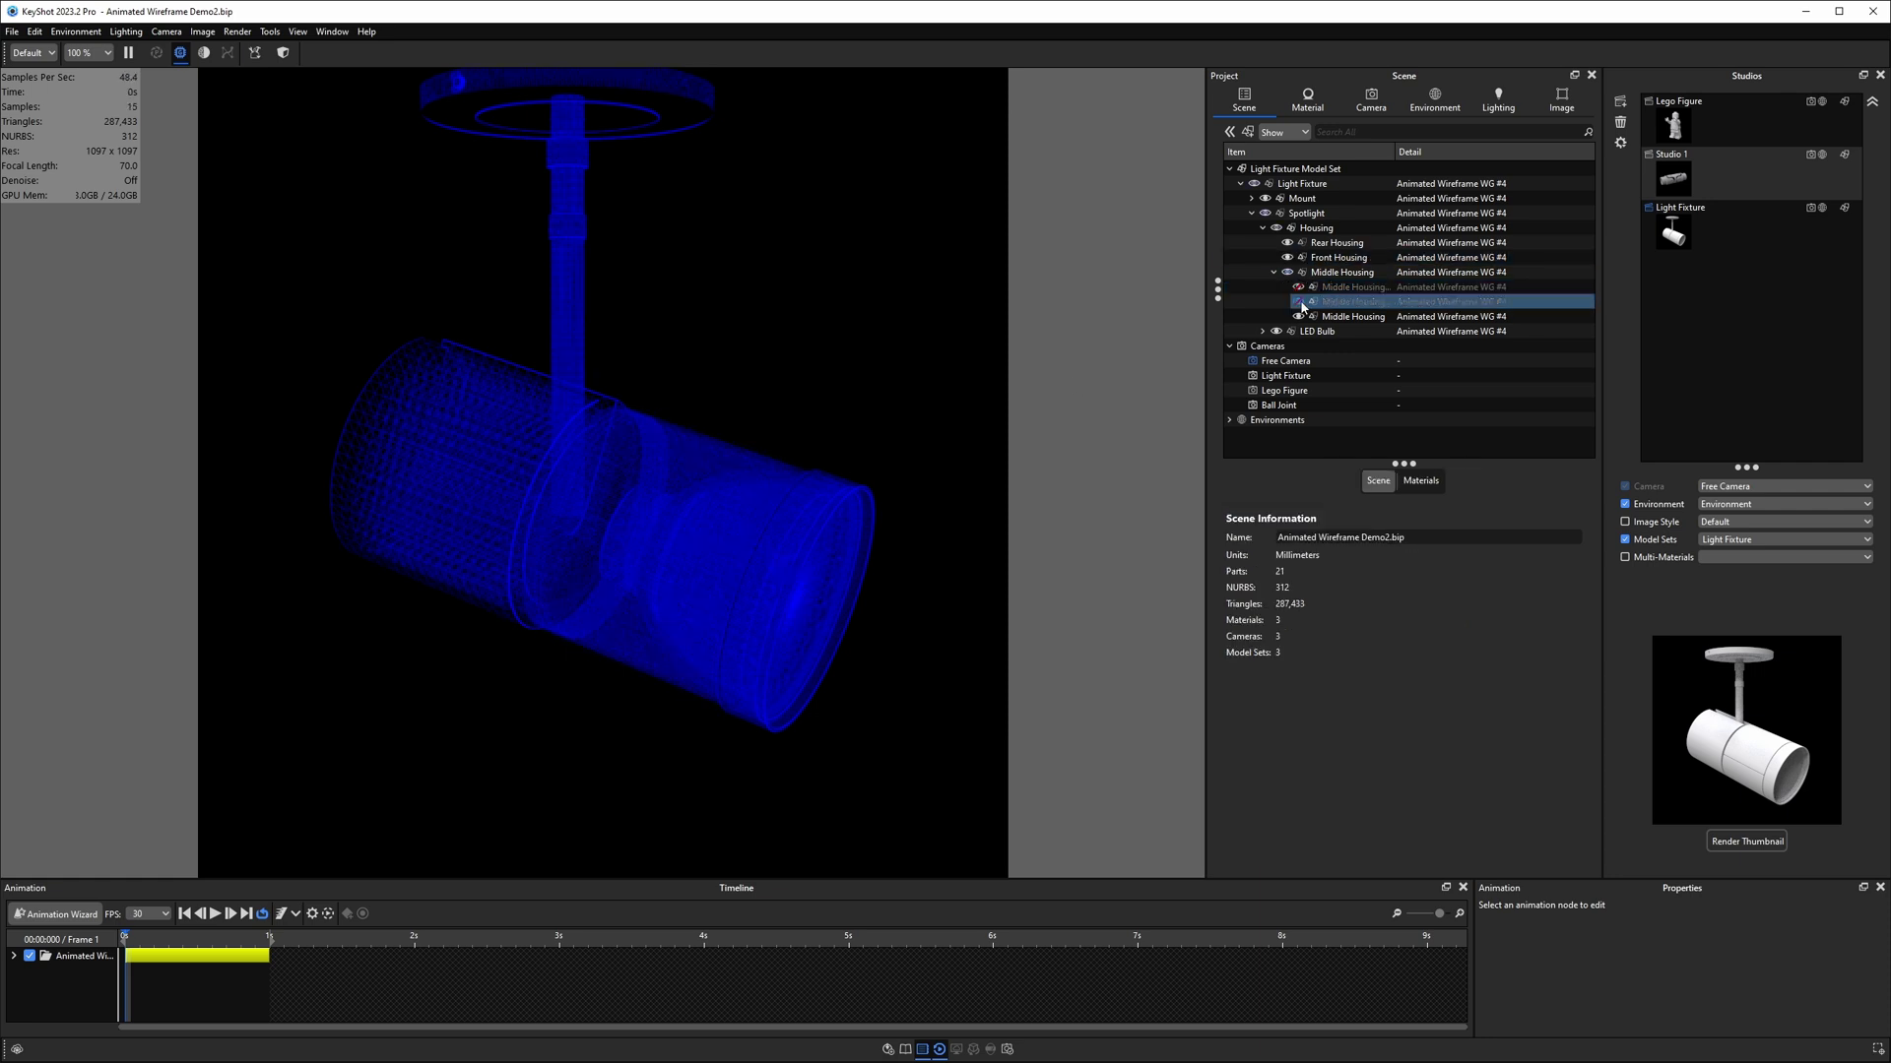
- Hide and lock the remaining inner Middle Housing part so the LED bulb is exposed
click(666, 476)
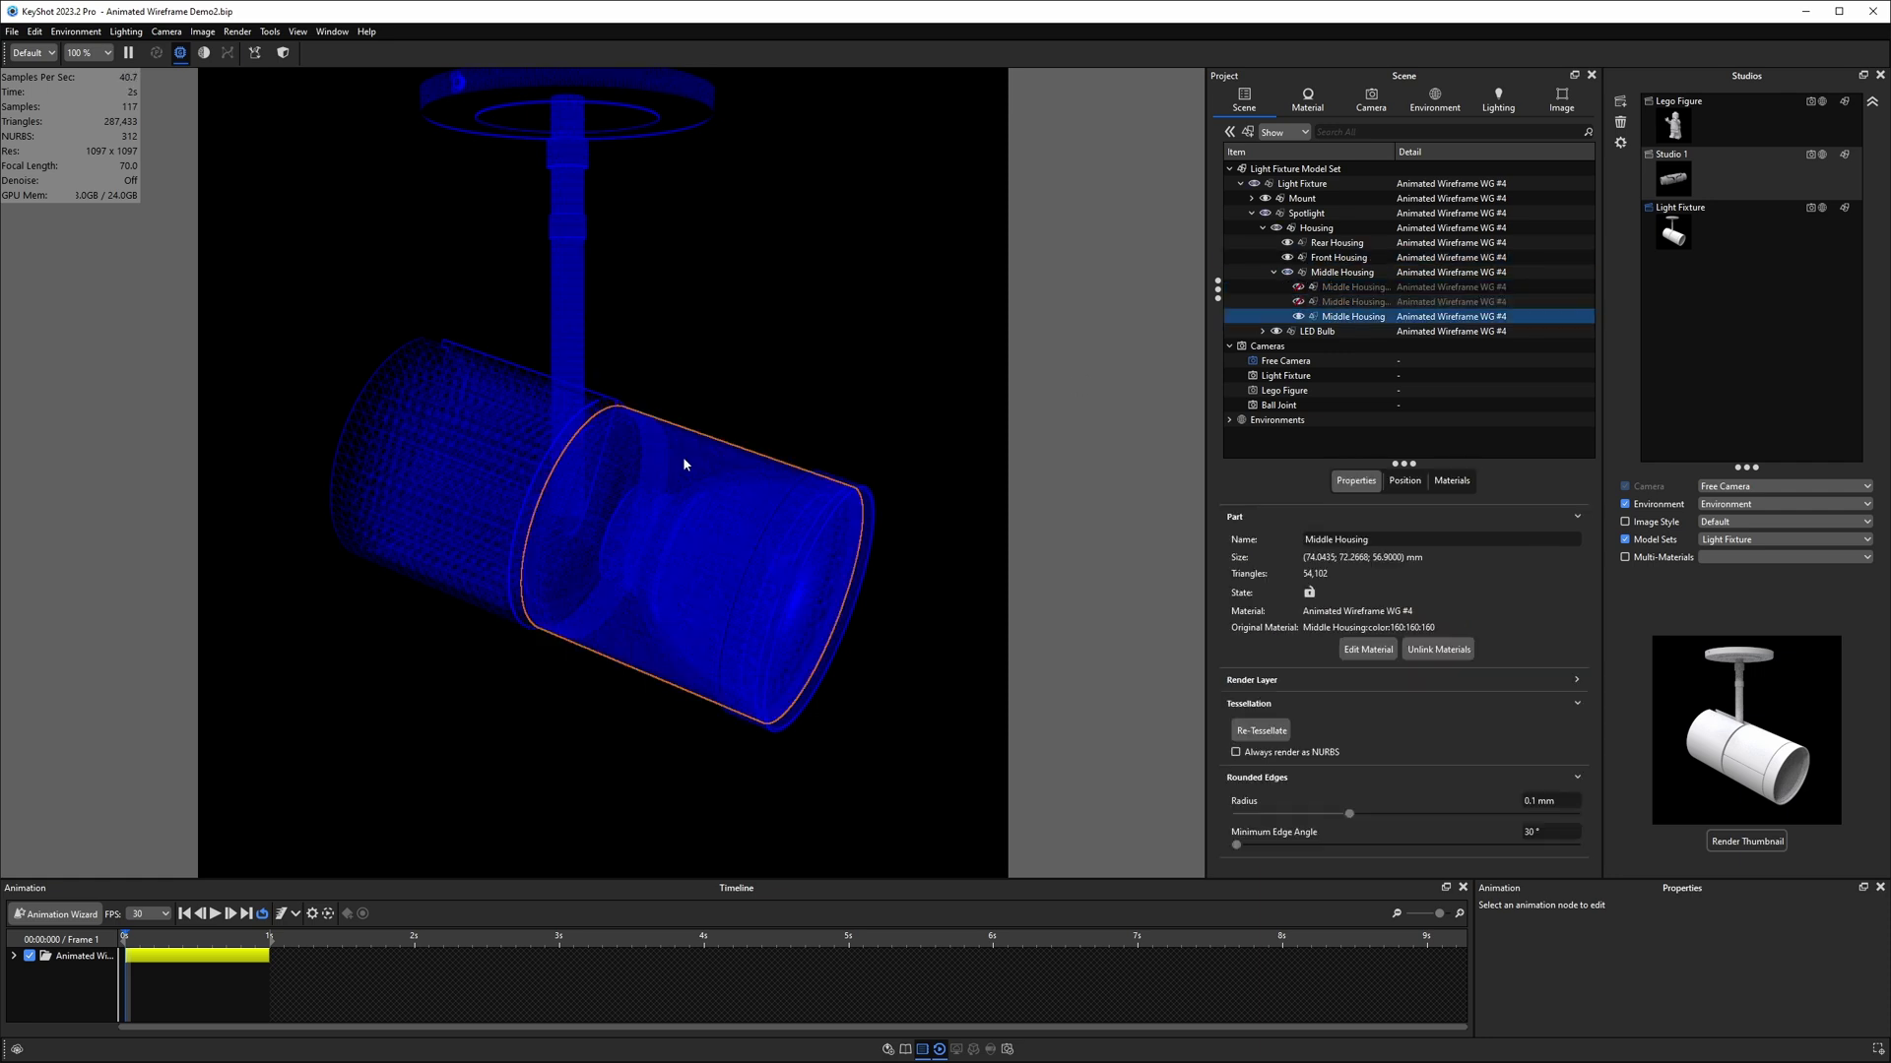
click(1298, 316)
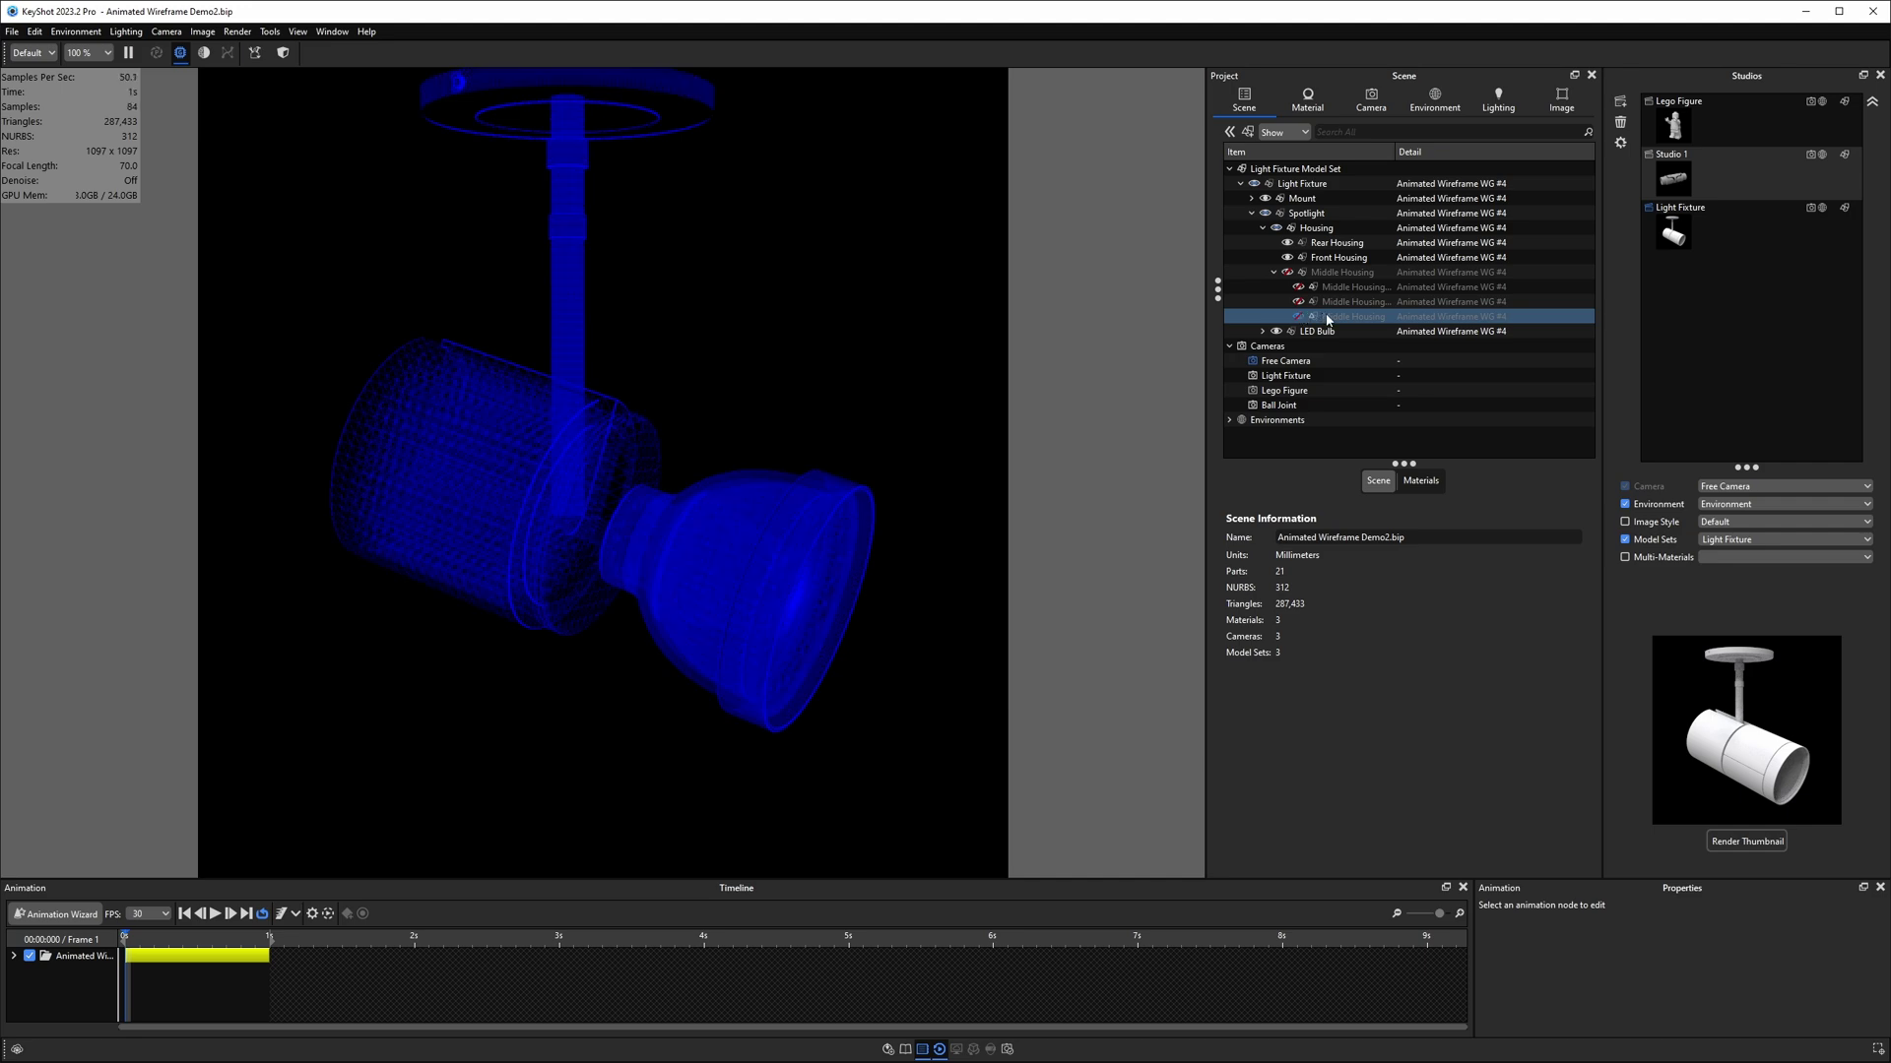
right_click(1327, 320)
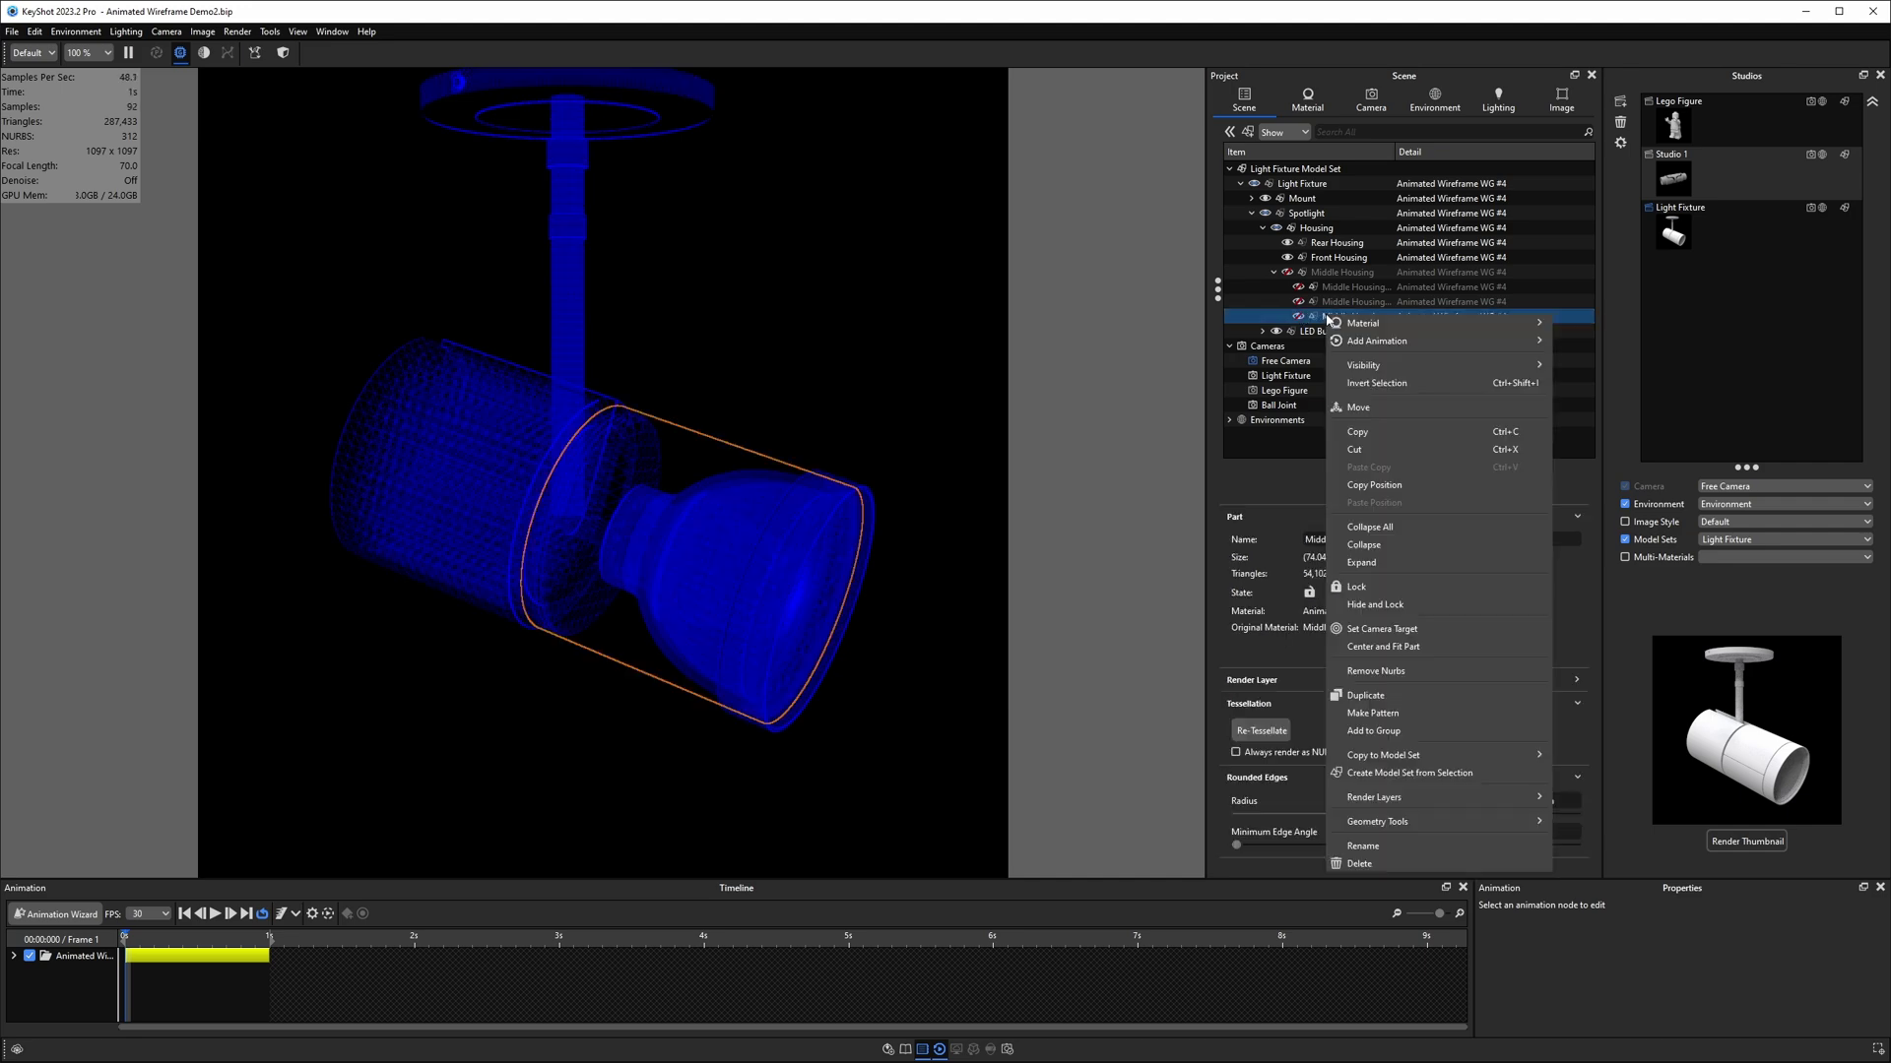
click(1371, 604)
- Check the LED Bulb's parts by toggling the Plastic Bulb housing, and hide and lock the Metal Shield
click(775, 537)
click(1287, 405)
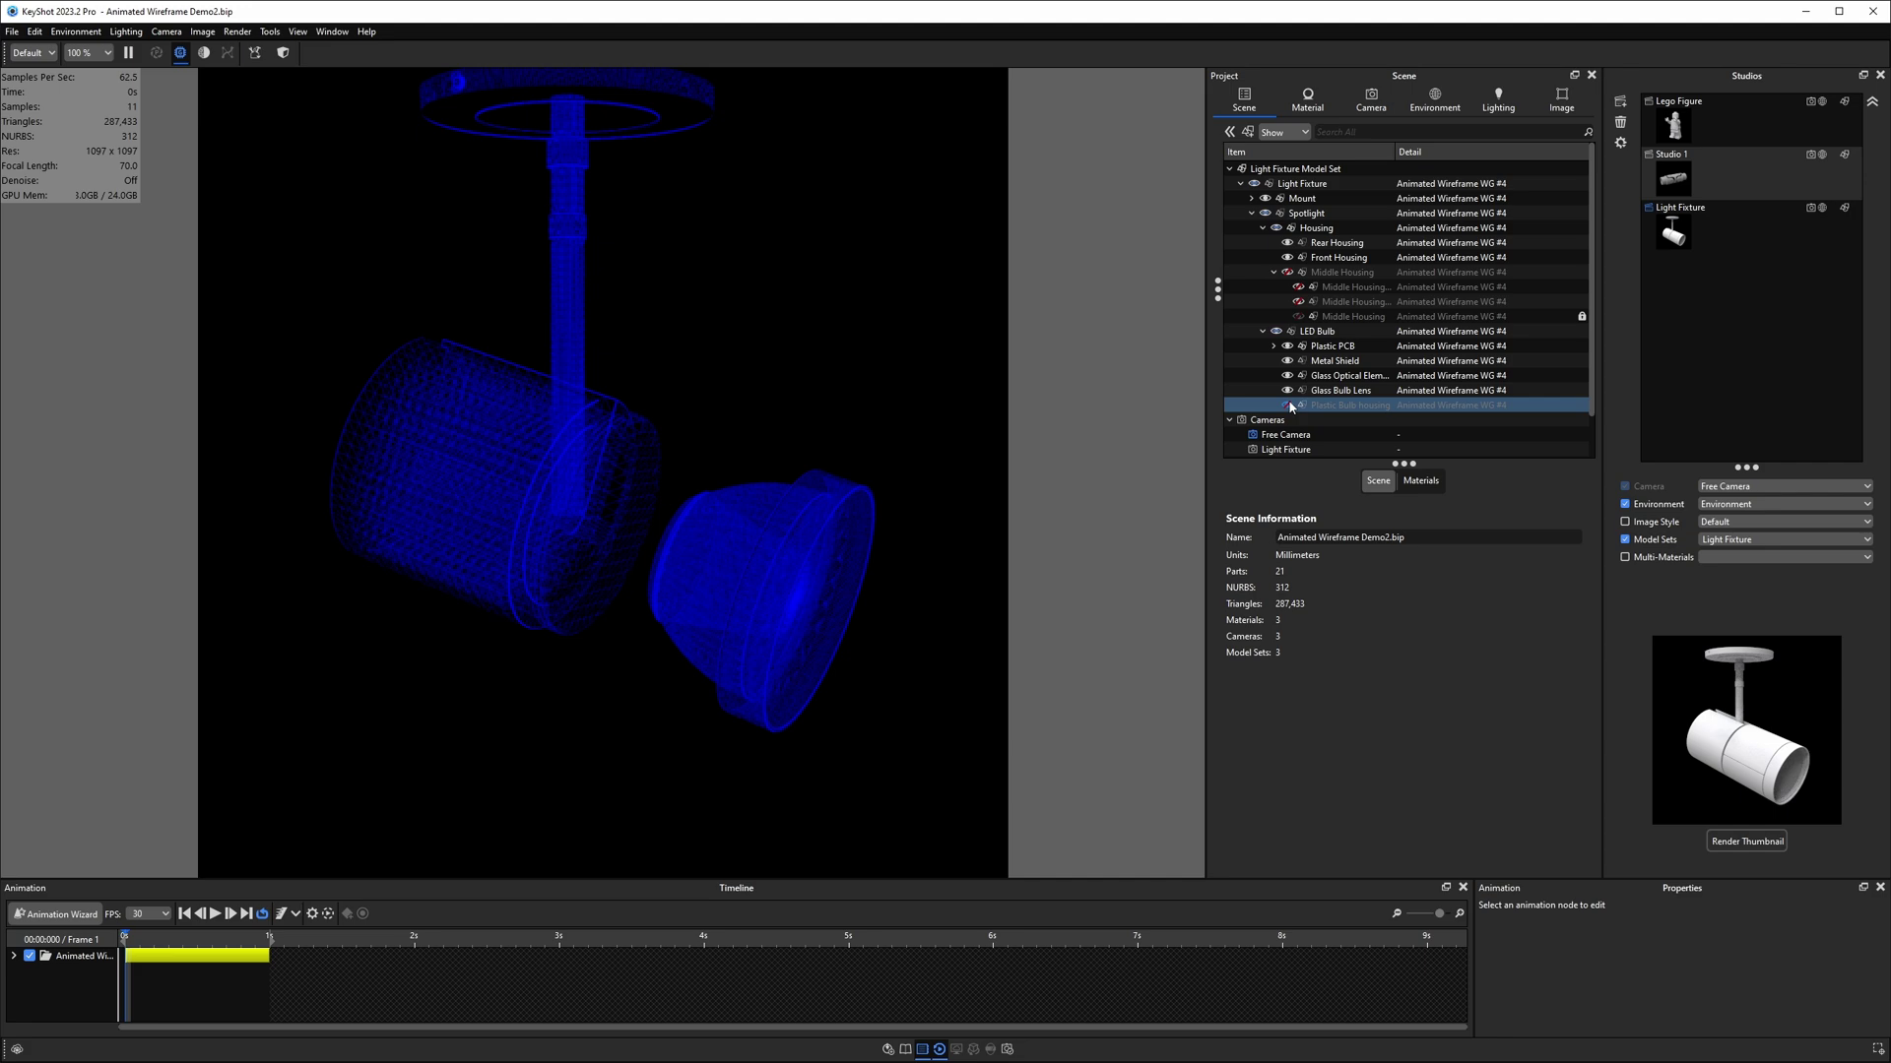
click(1287, 405)
click(1325, 392)
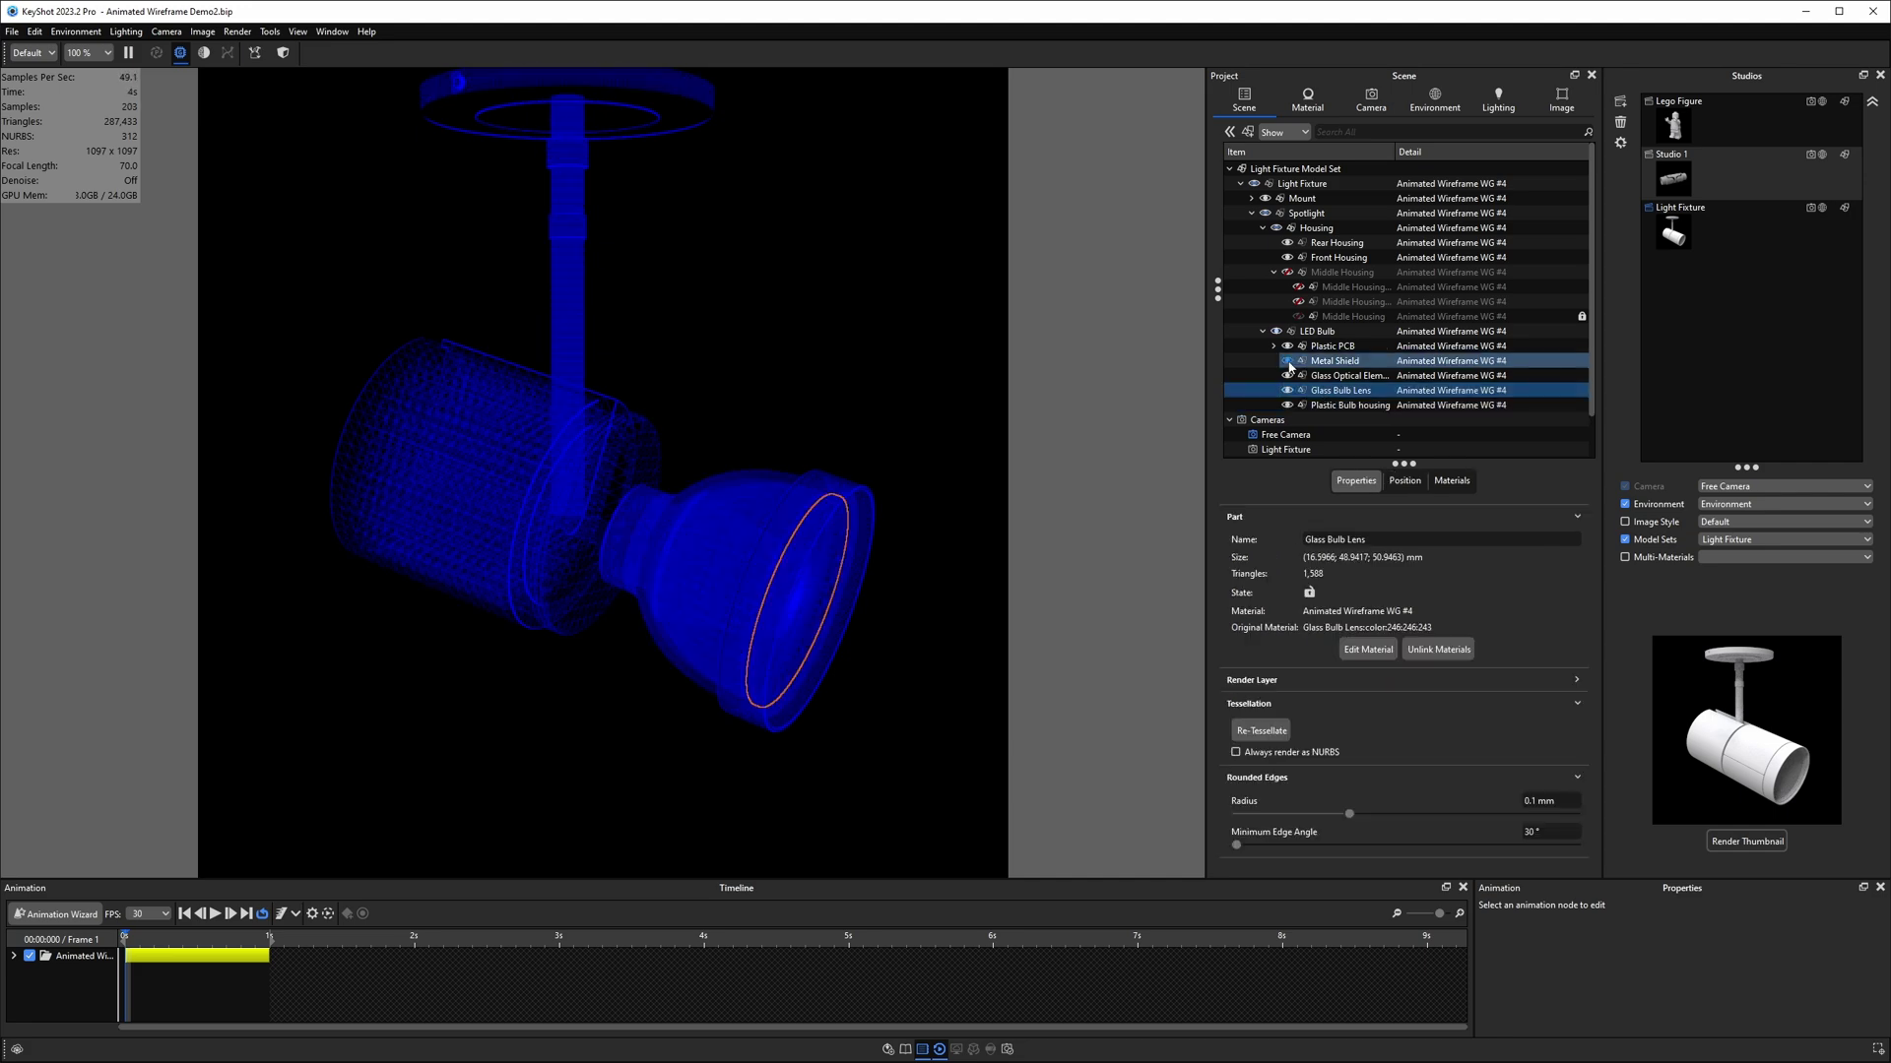
click(1334, 362)
right_click(1334, 365)
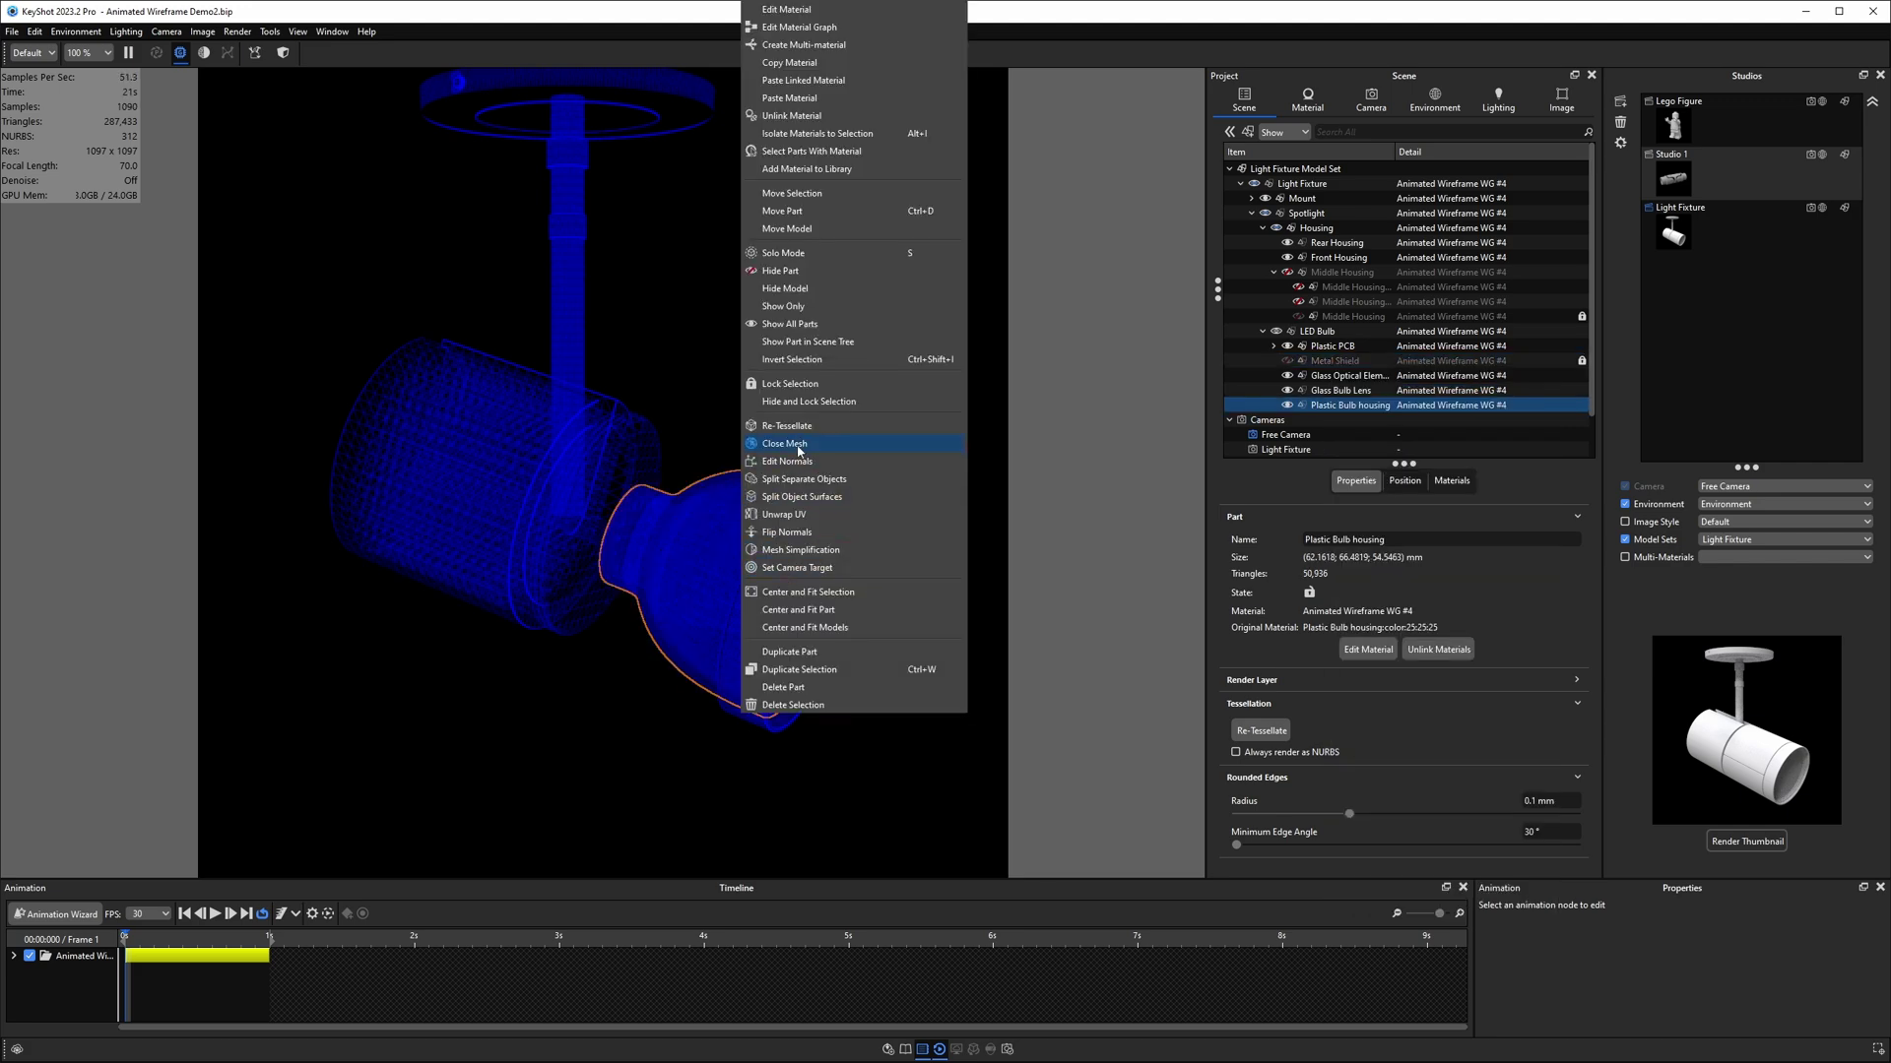
- Re-tessellate the Plastic Bulb housing with the tessellation quality lowered to 0.08
click(797, 426)
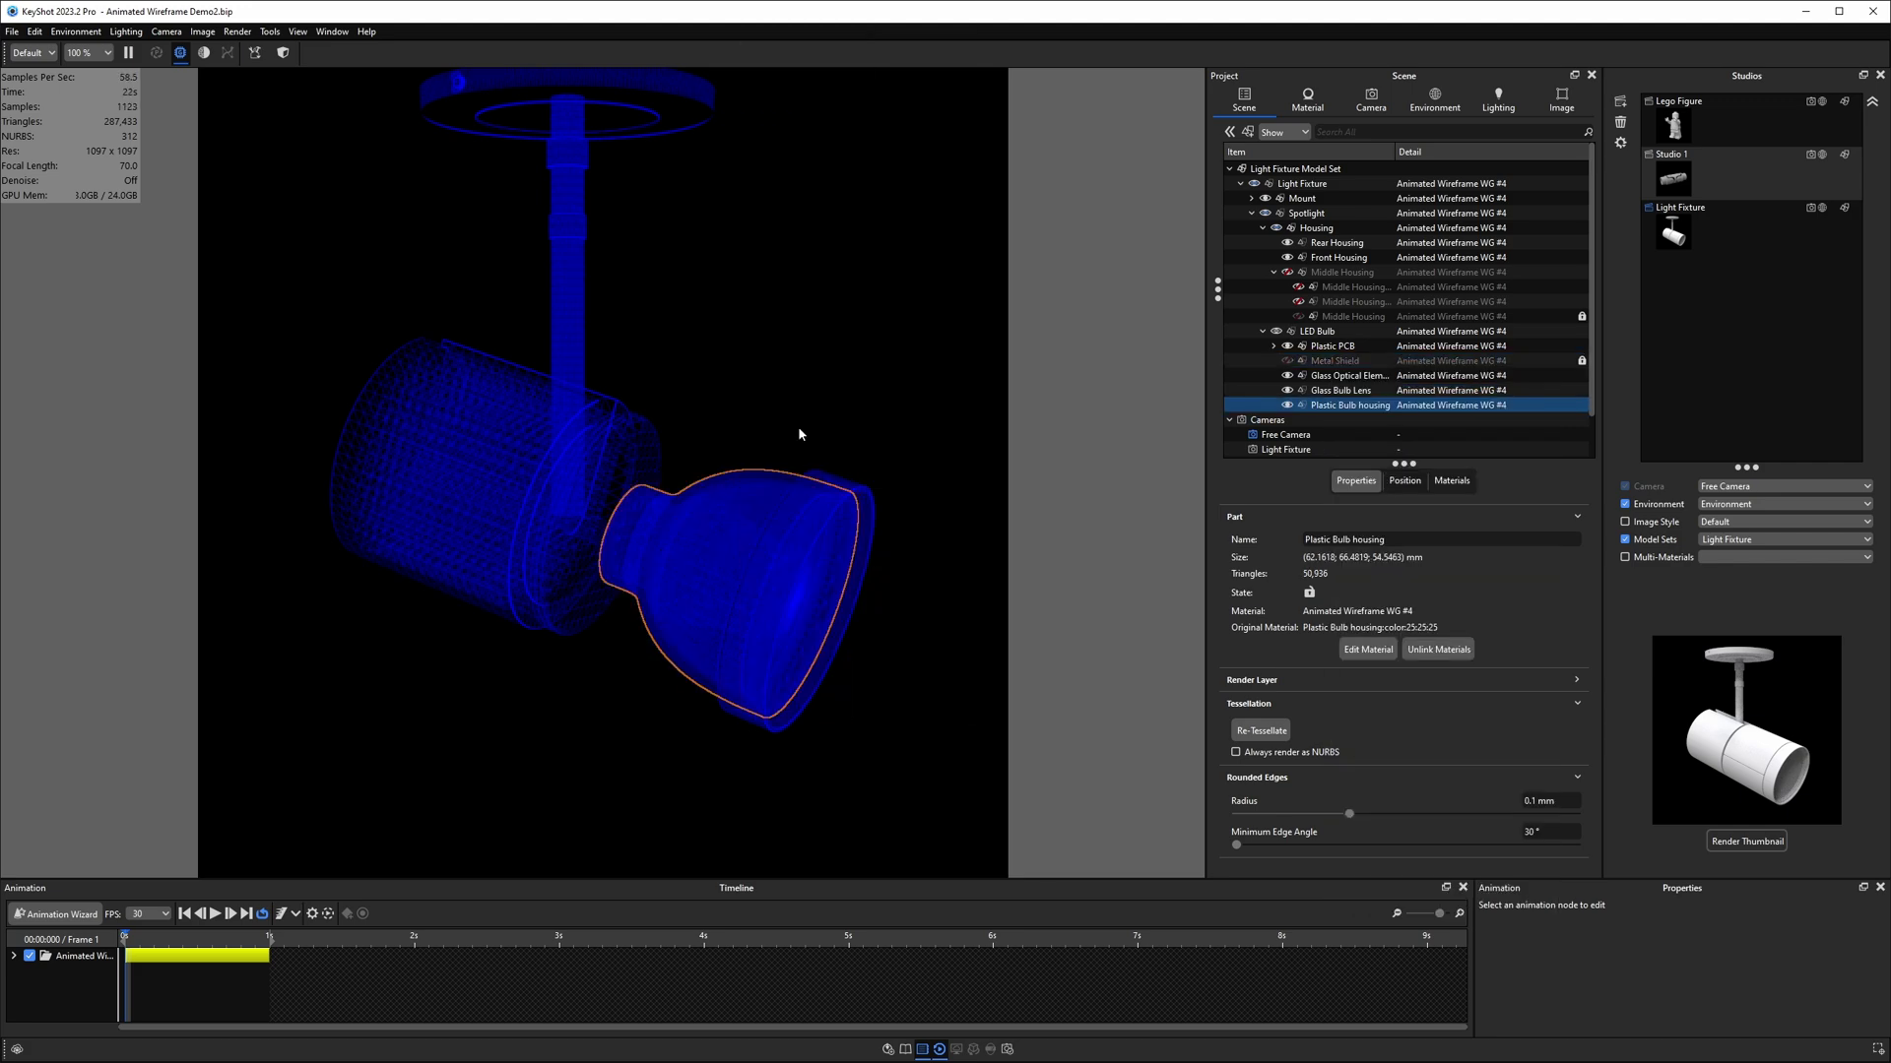
click(865, 252)
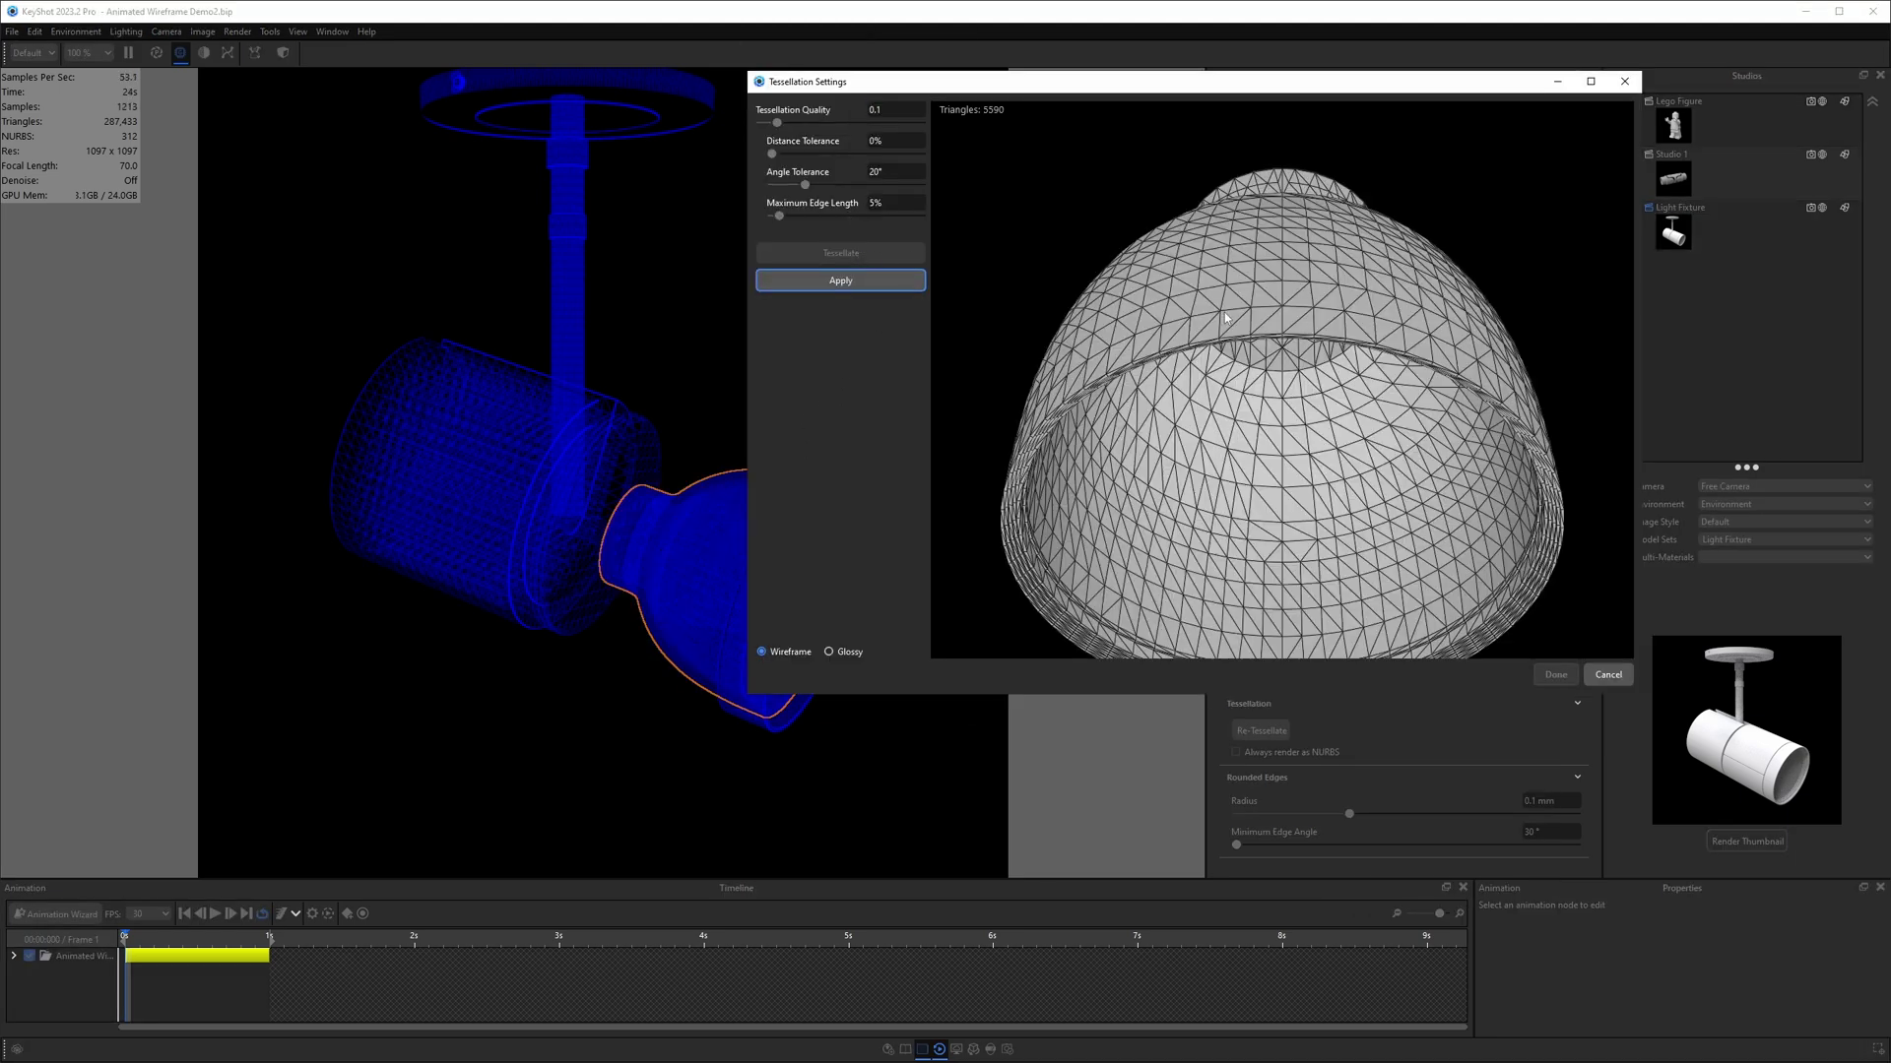
drag(1208, 339, 1408, 293)
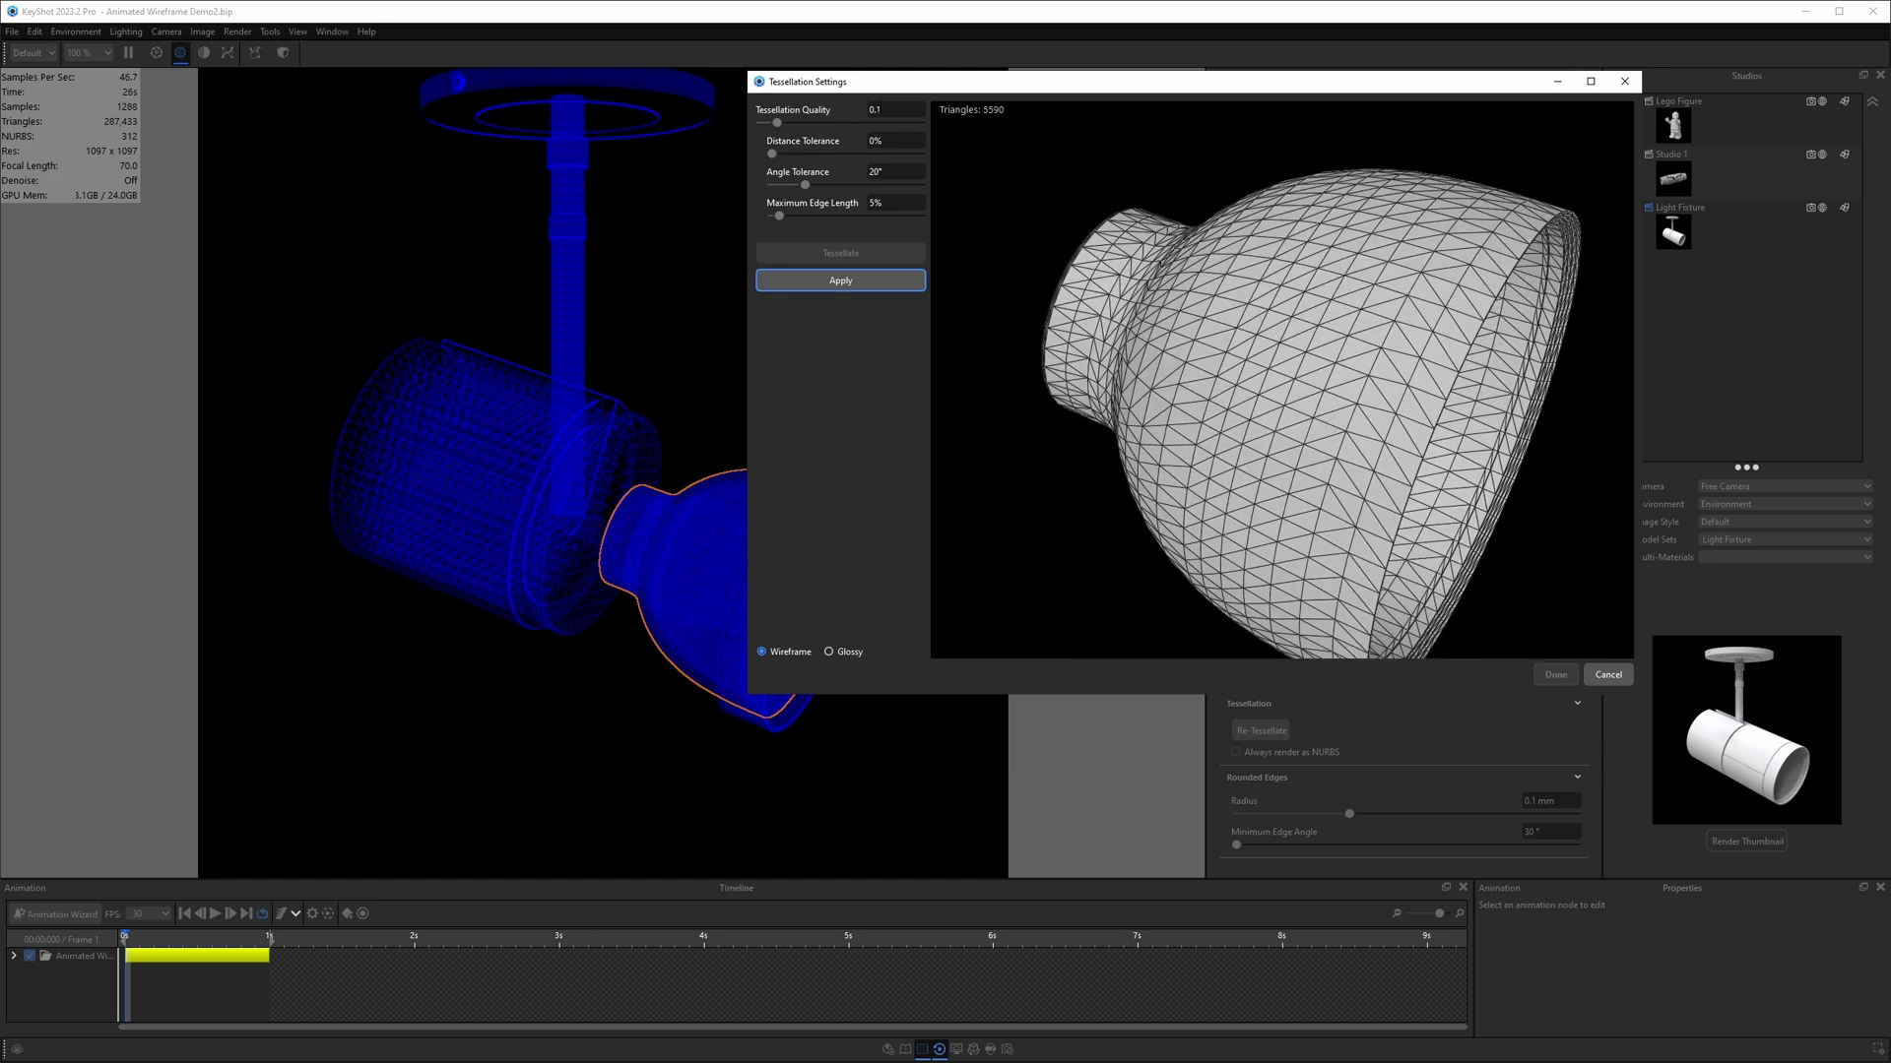
click(882, 110)
key(Return)
drag(1288, 404, 1101, 381)
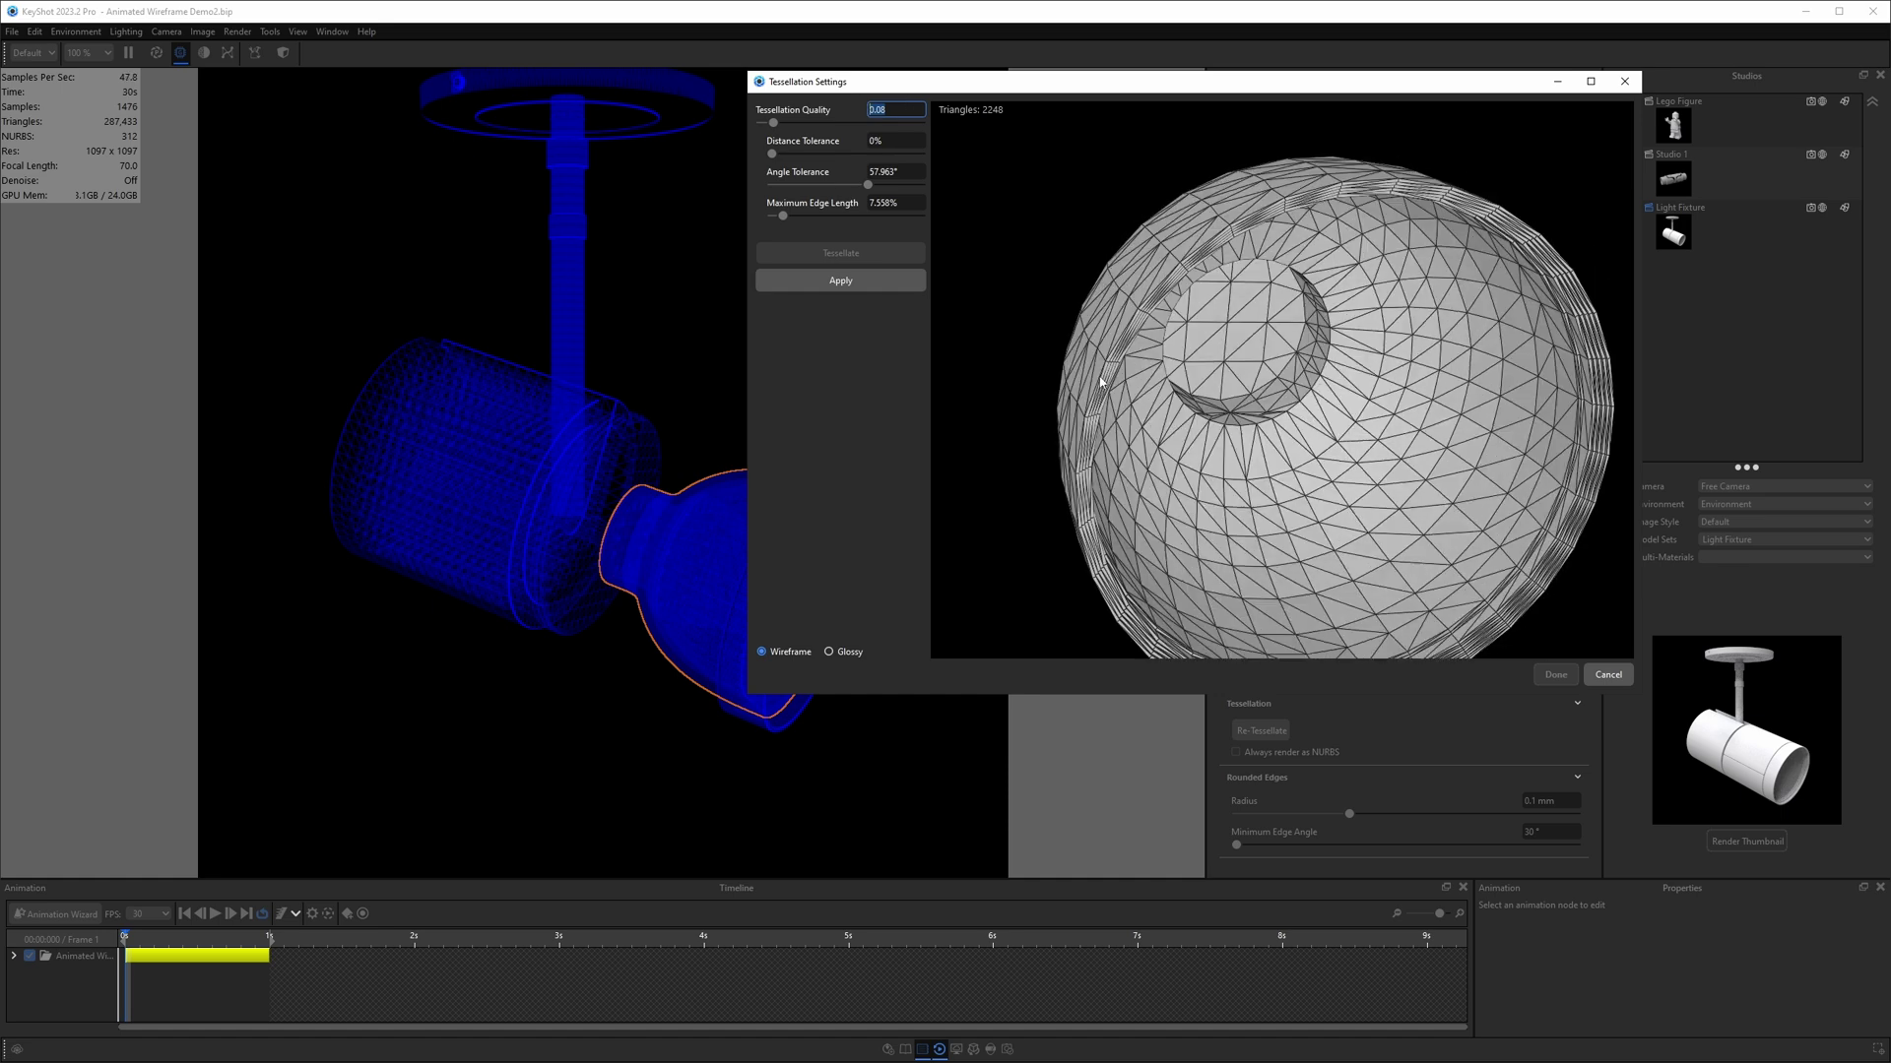
click(886, 282)
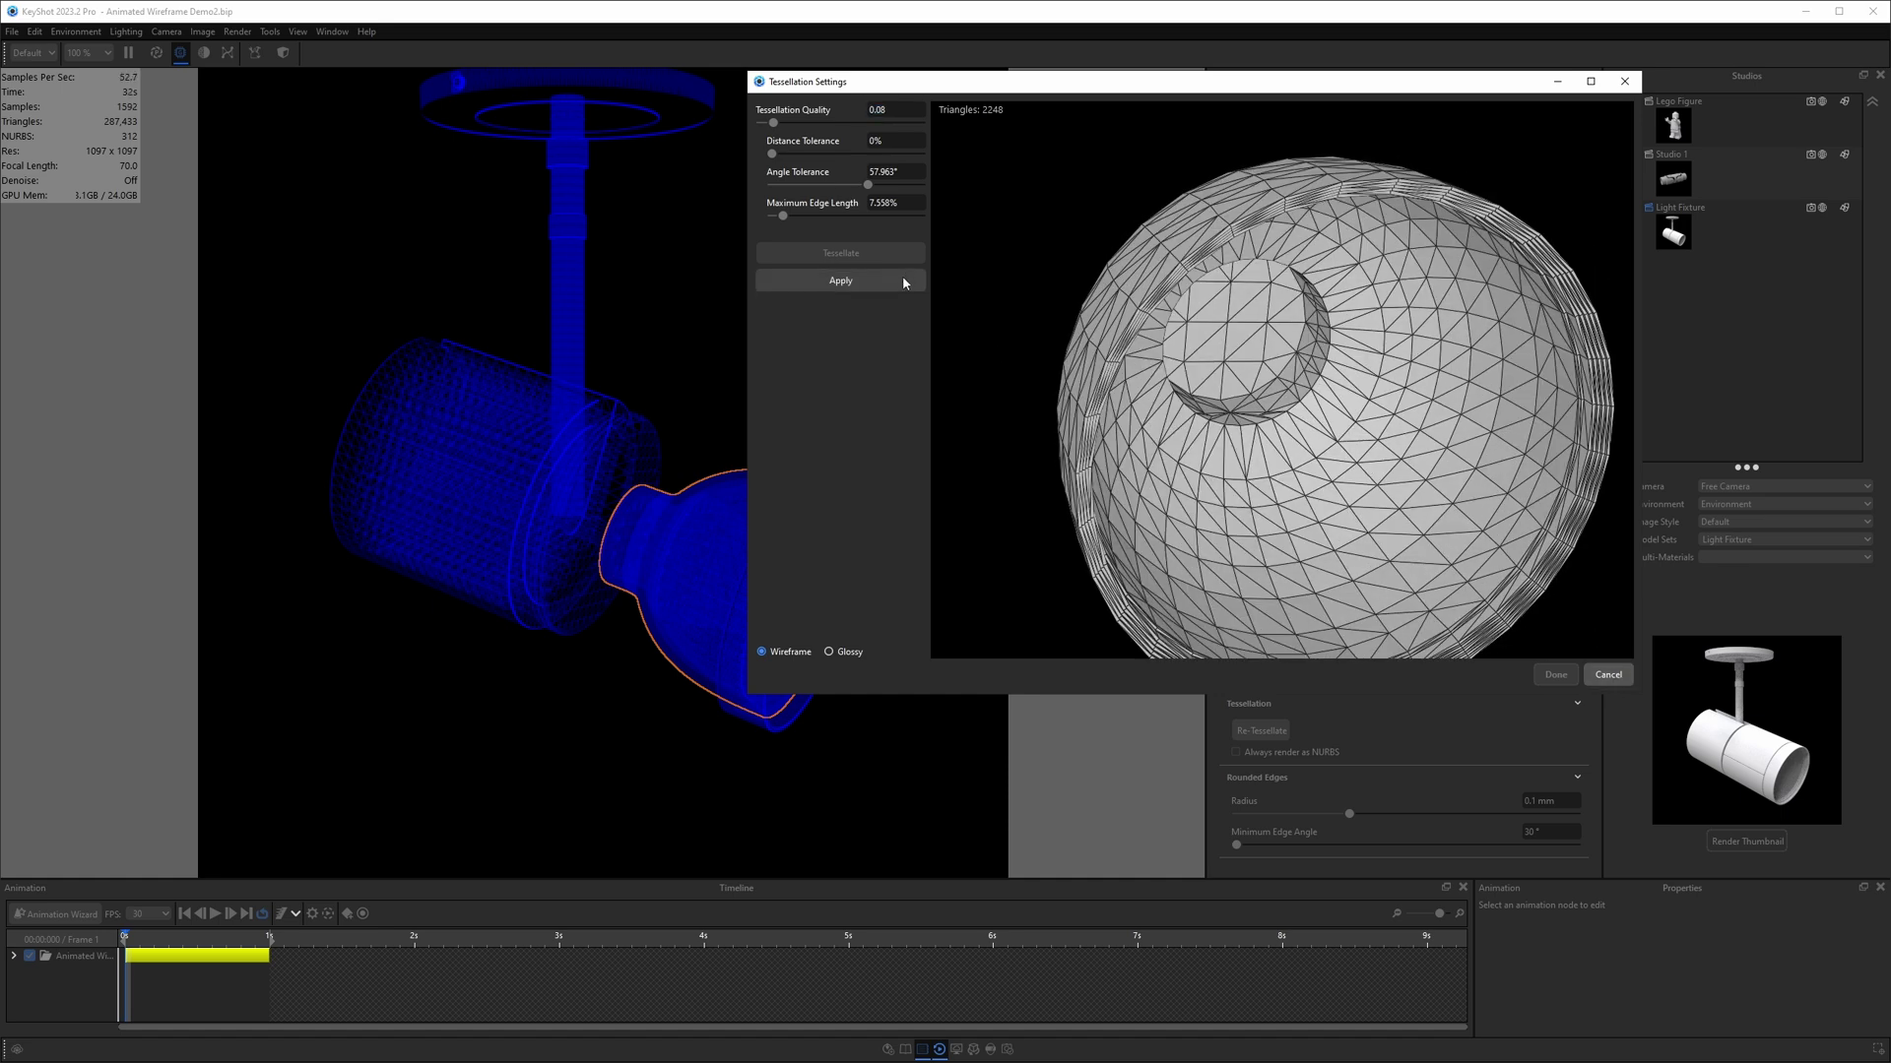
click(1556, 675)
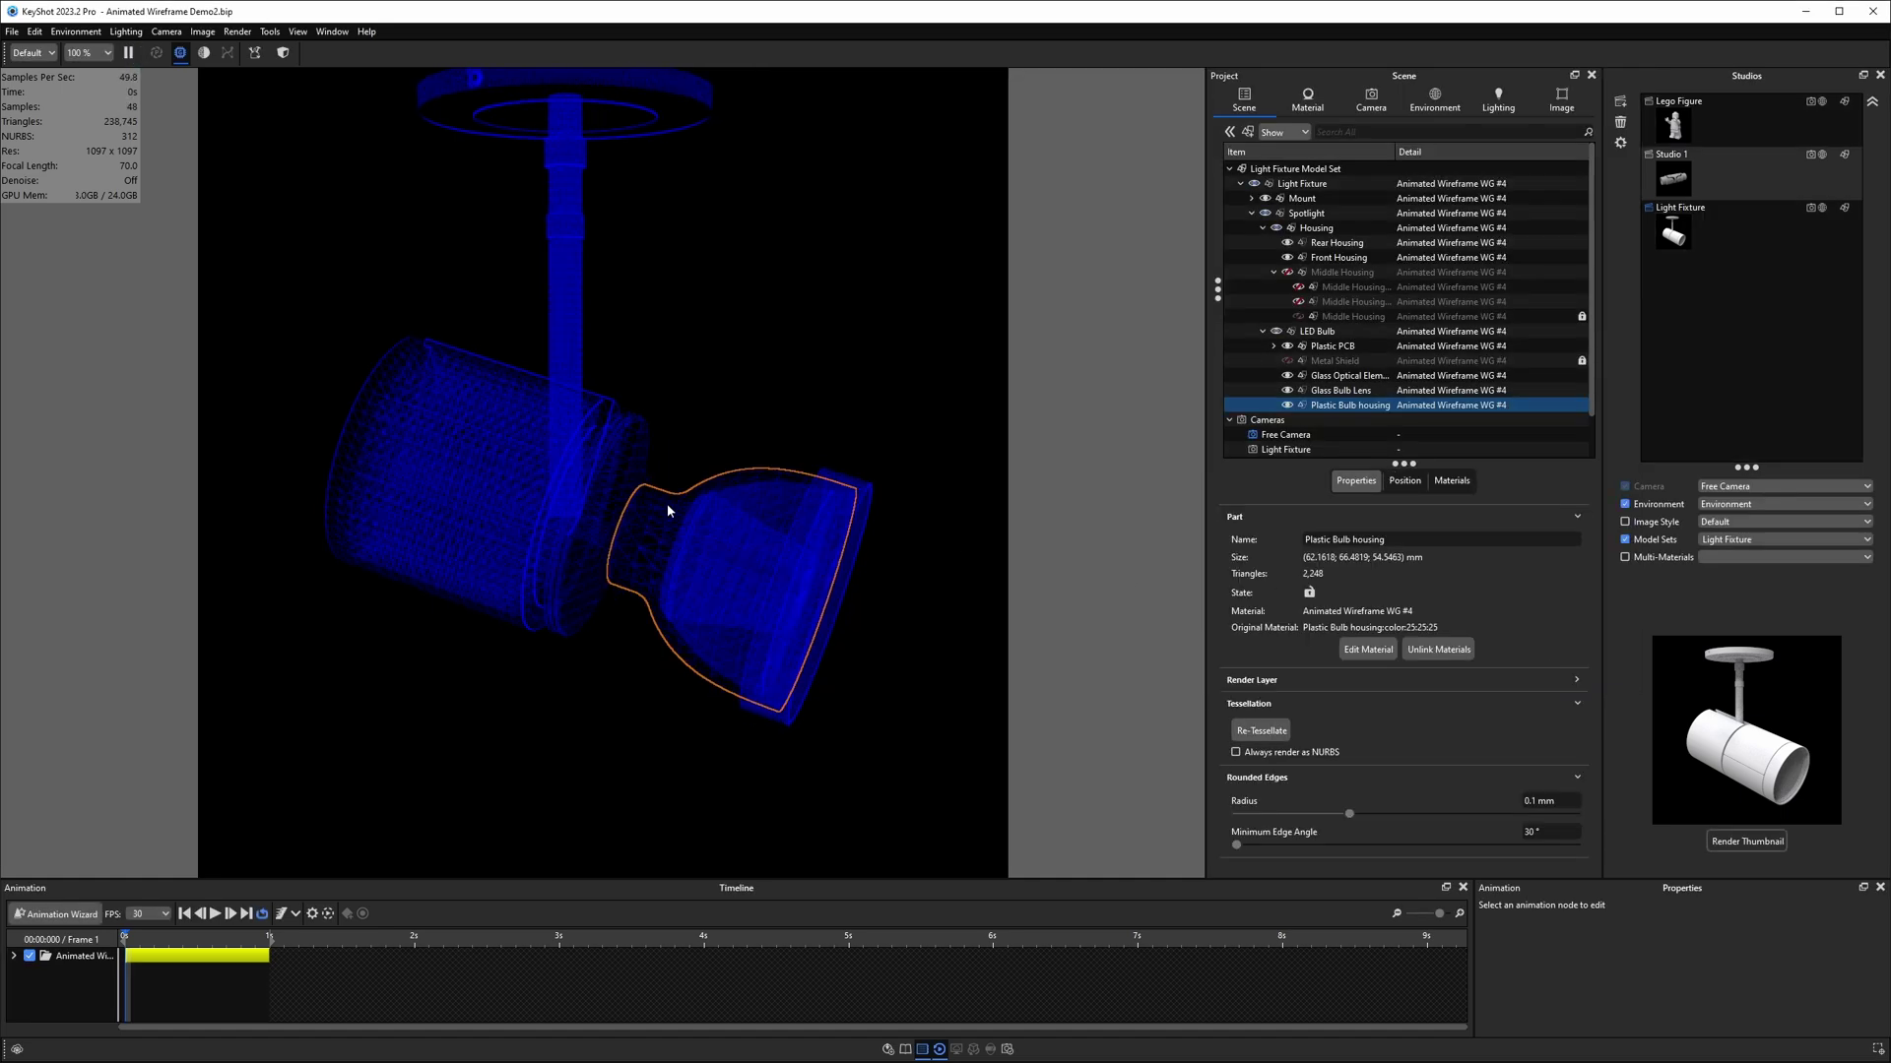
- Toggle the Plastic Bulb housing's visibility and hide and lock the Plastic PCB group with its area lights
click(1289, 404)
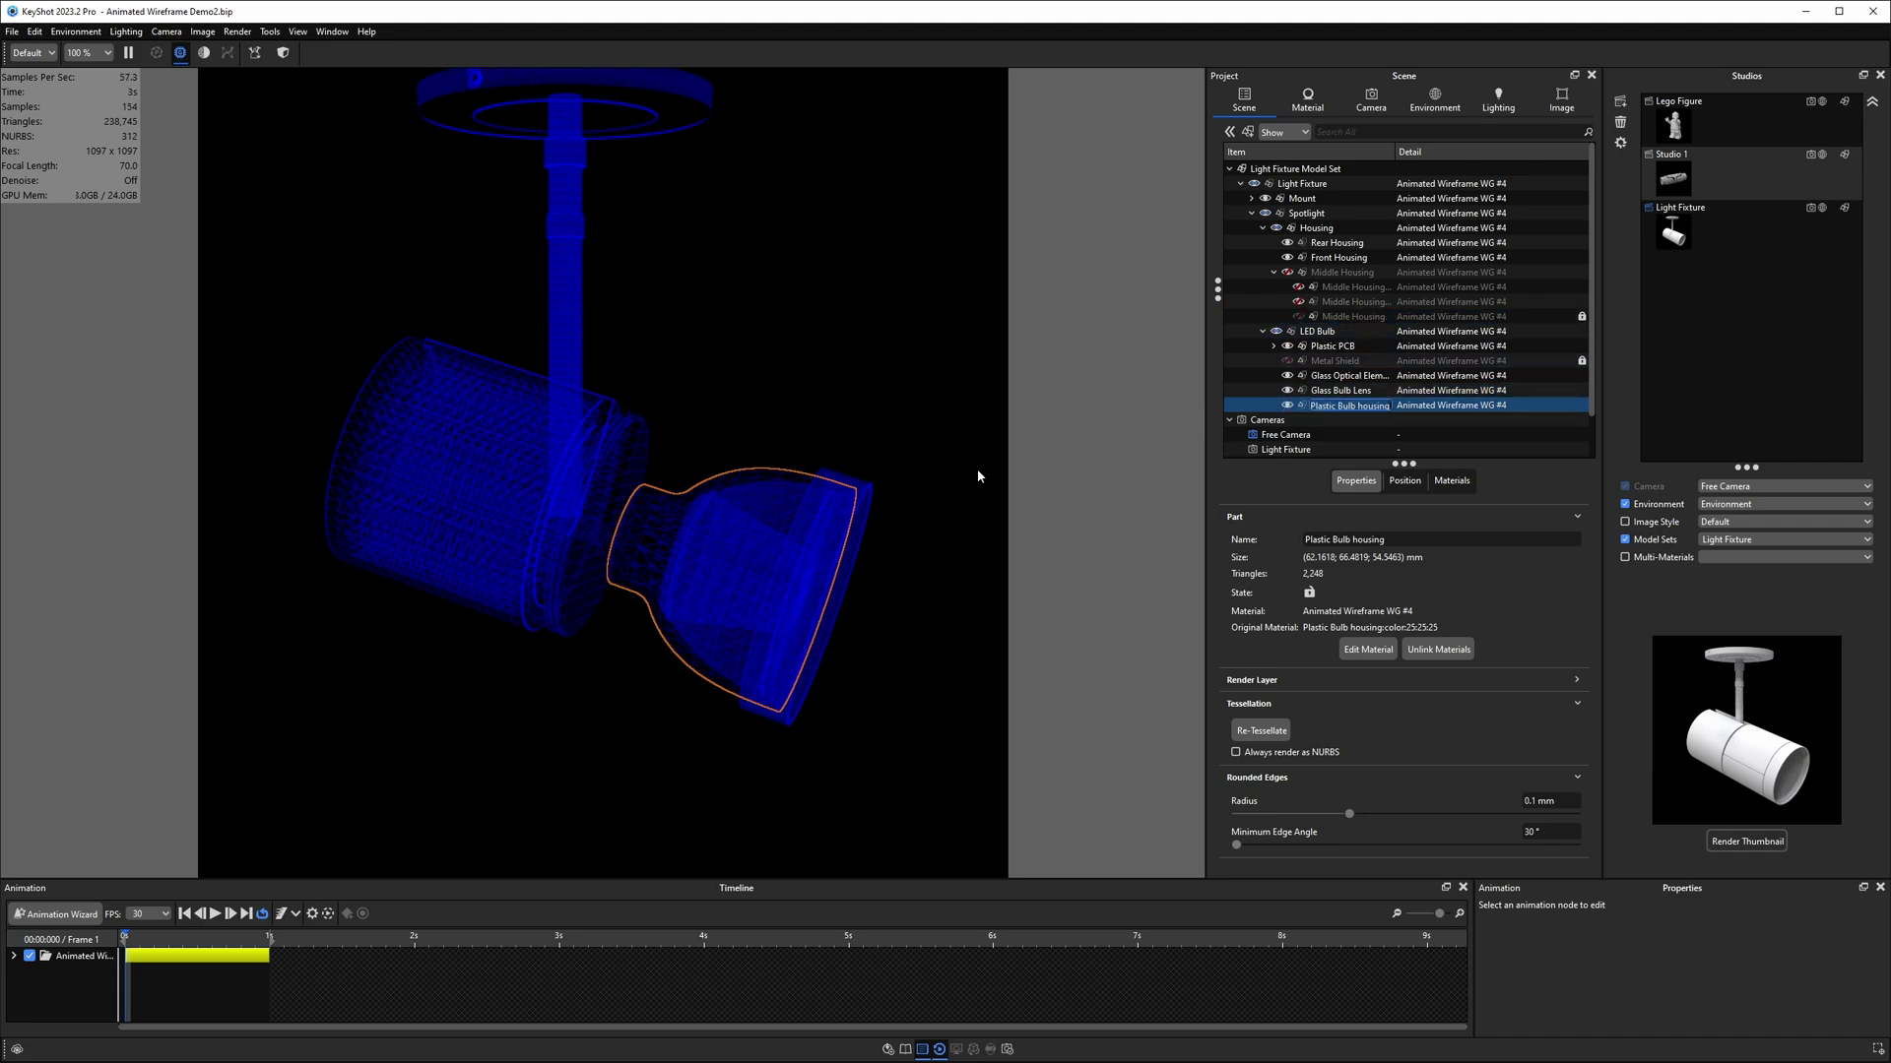
click(1288, 404)
click(682, 522)
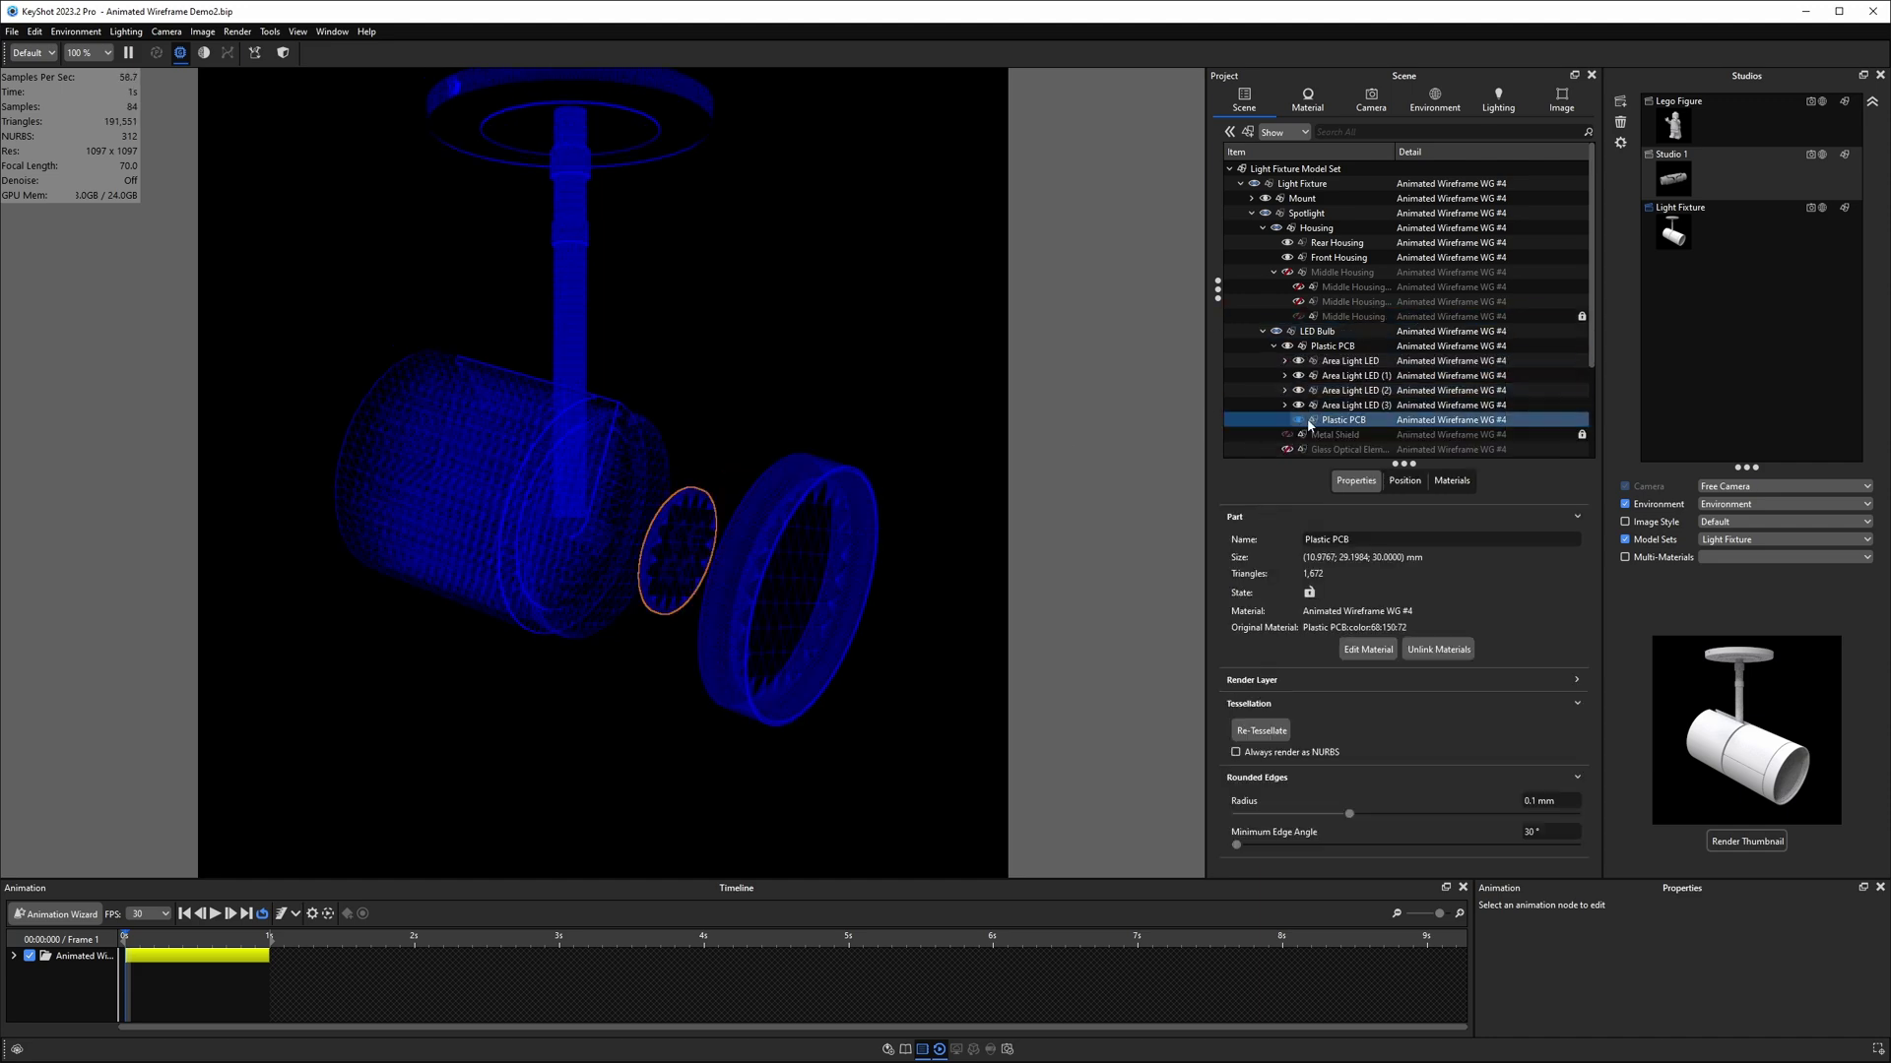
right_click(1359, 421)
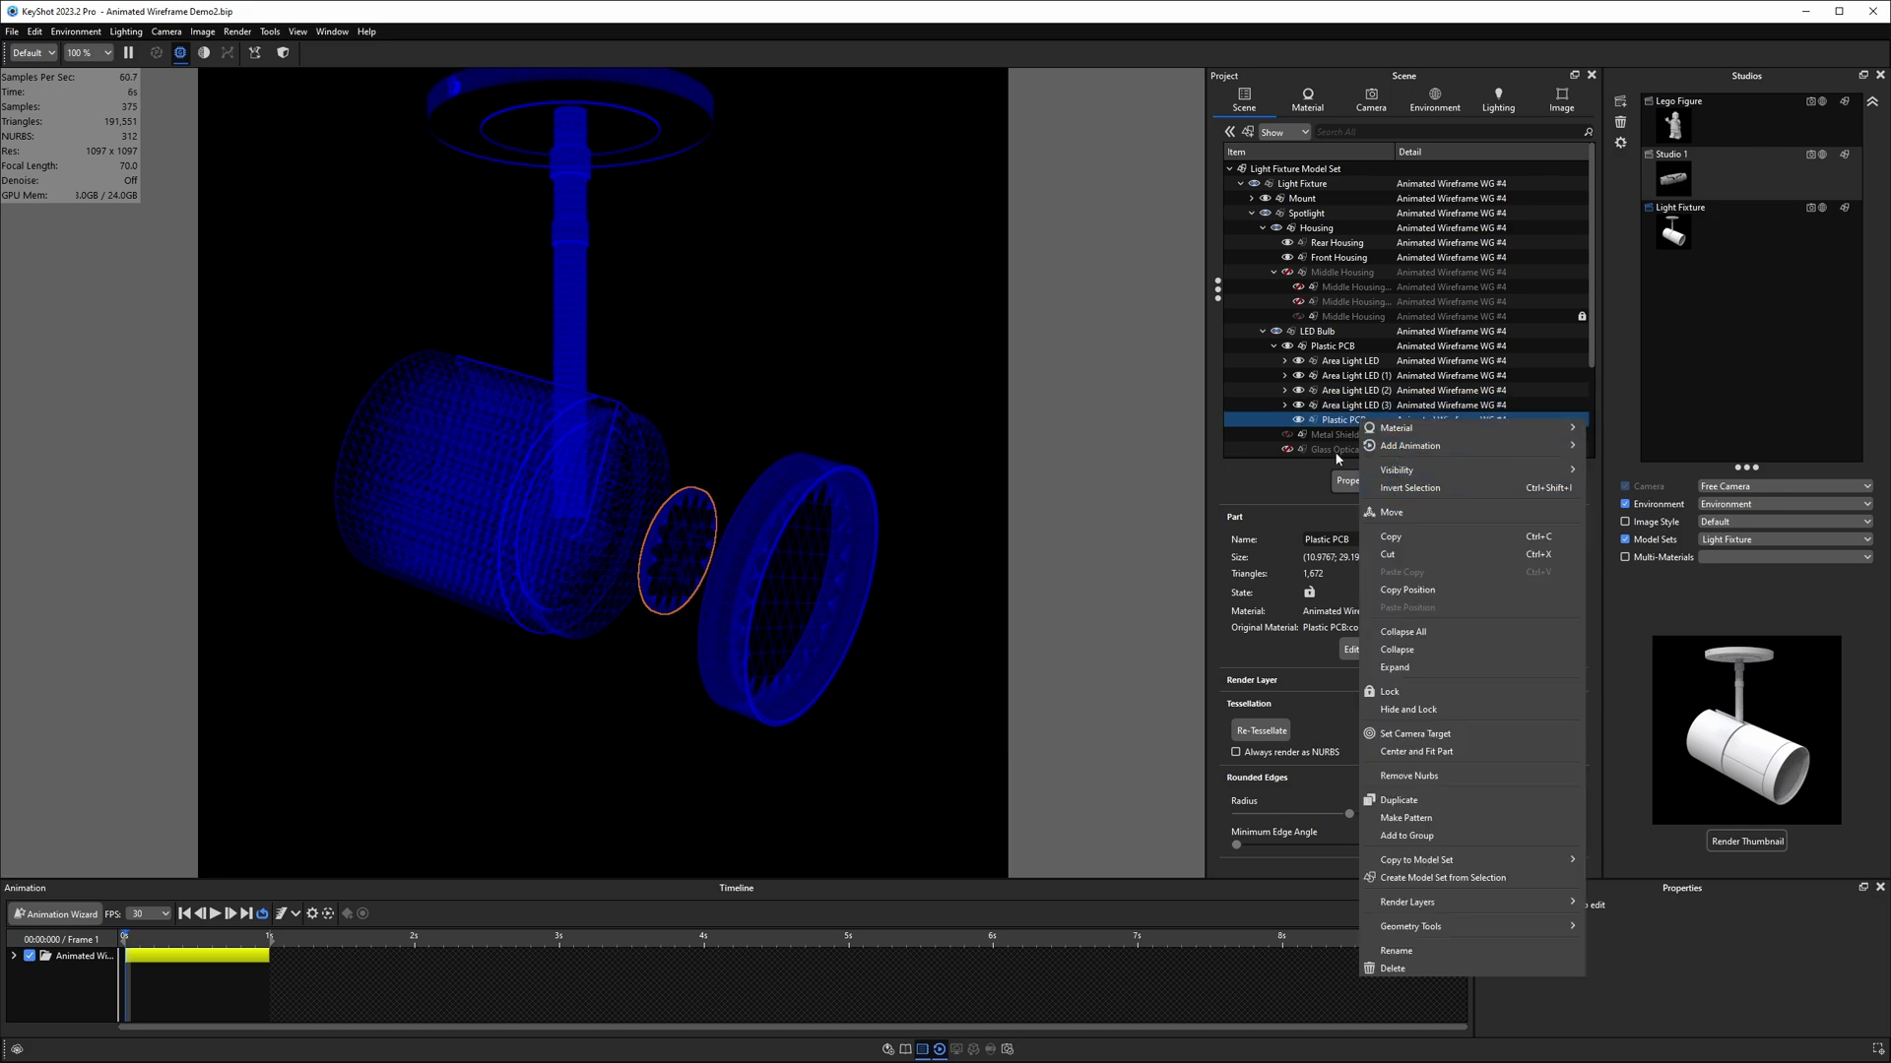
click(1334, 347)
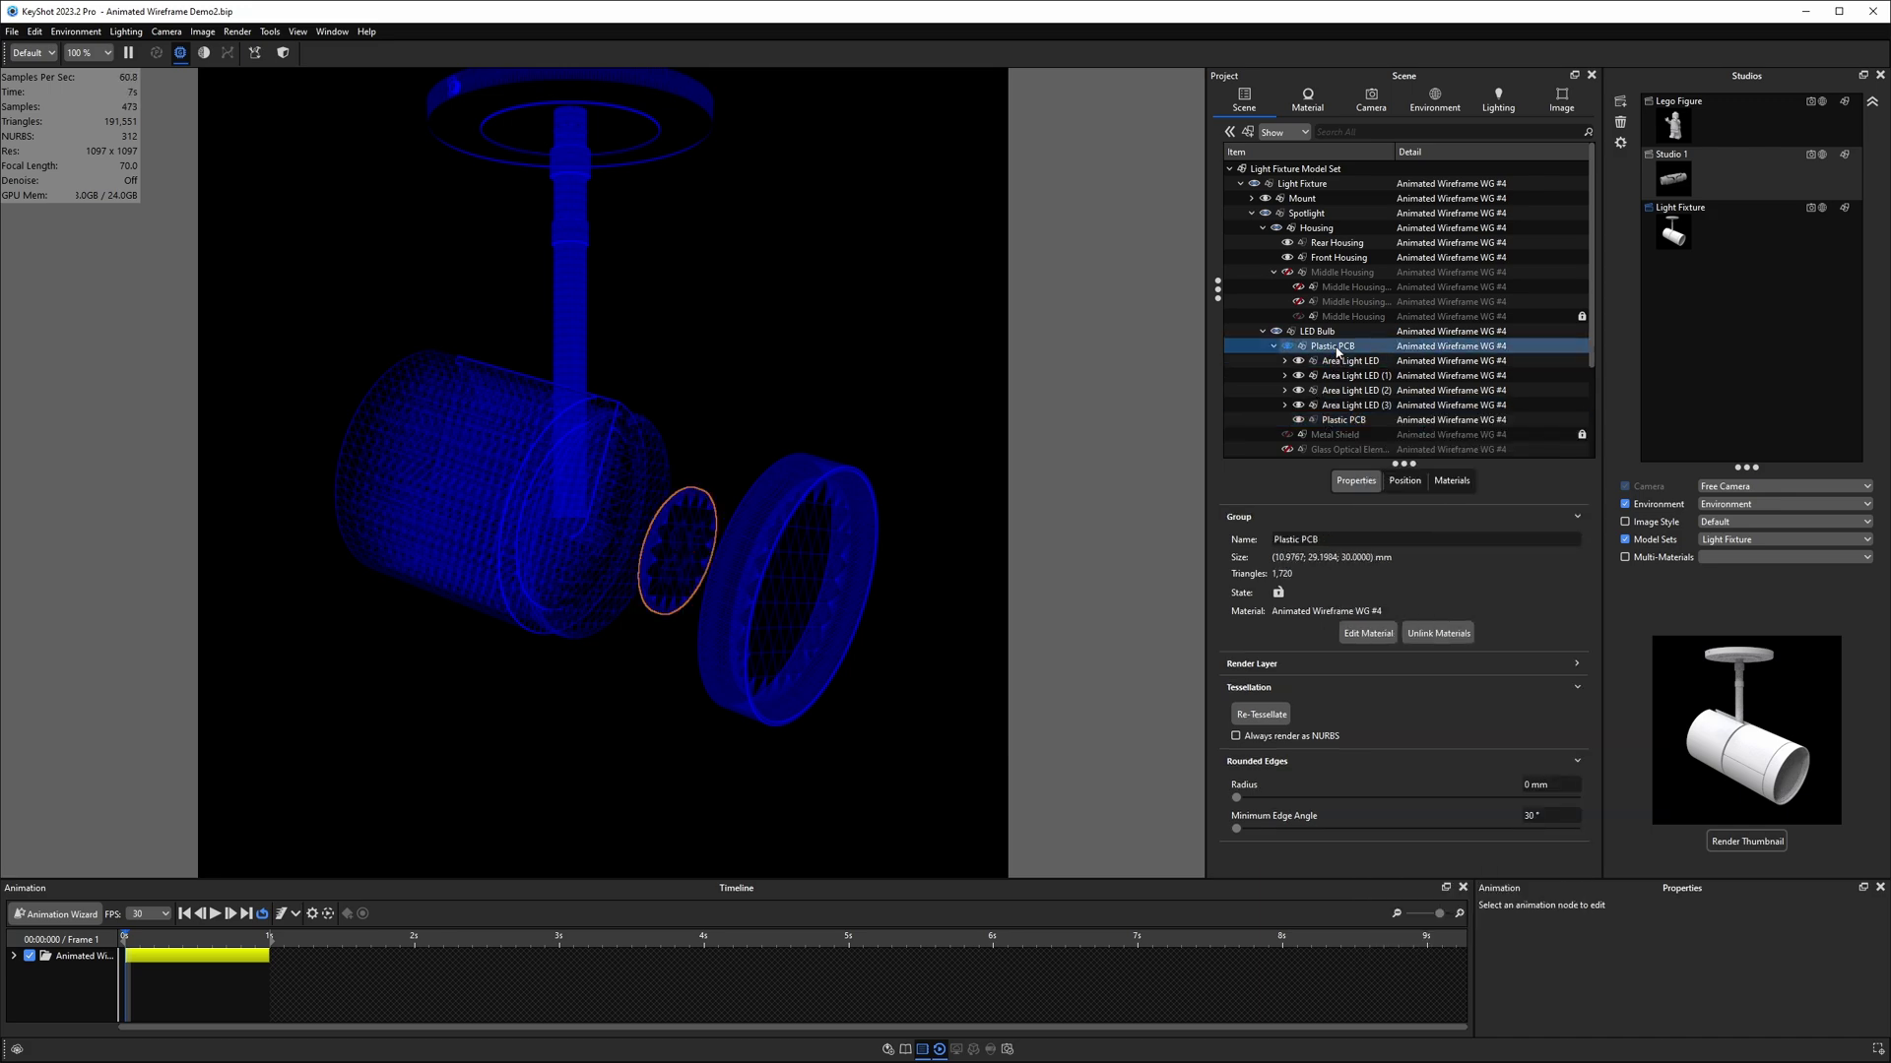
right_click(1336, 352)
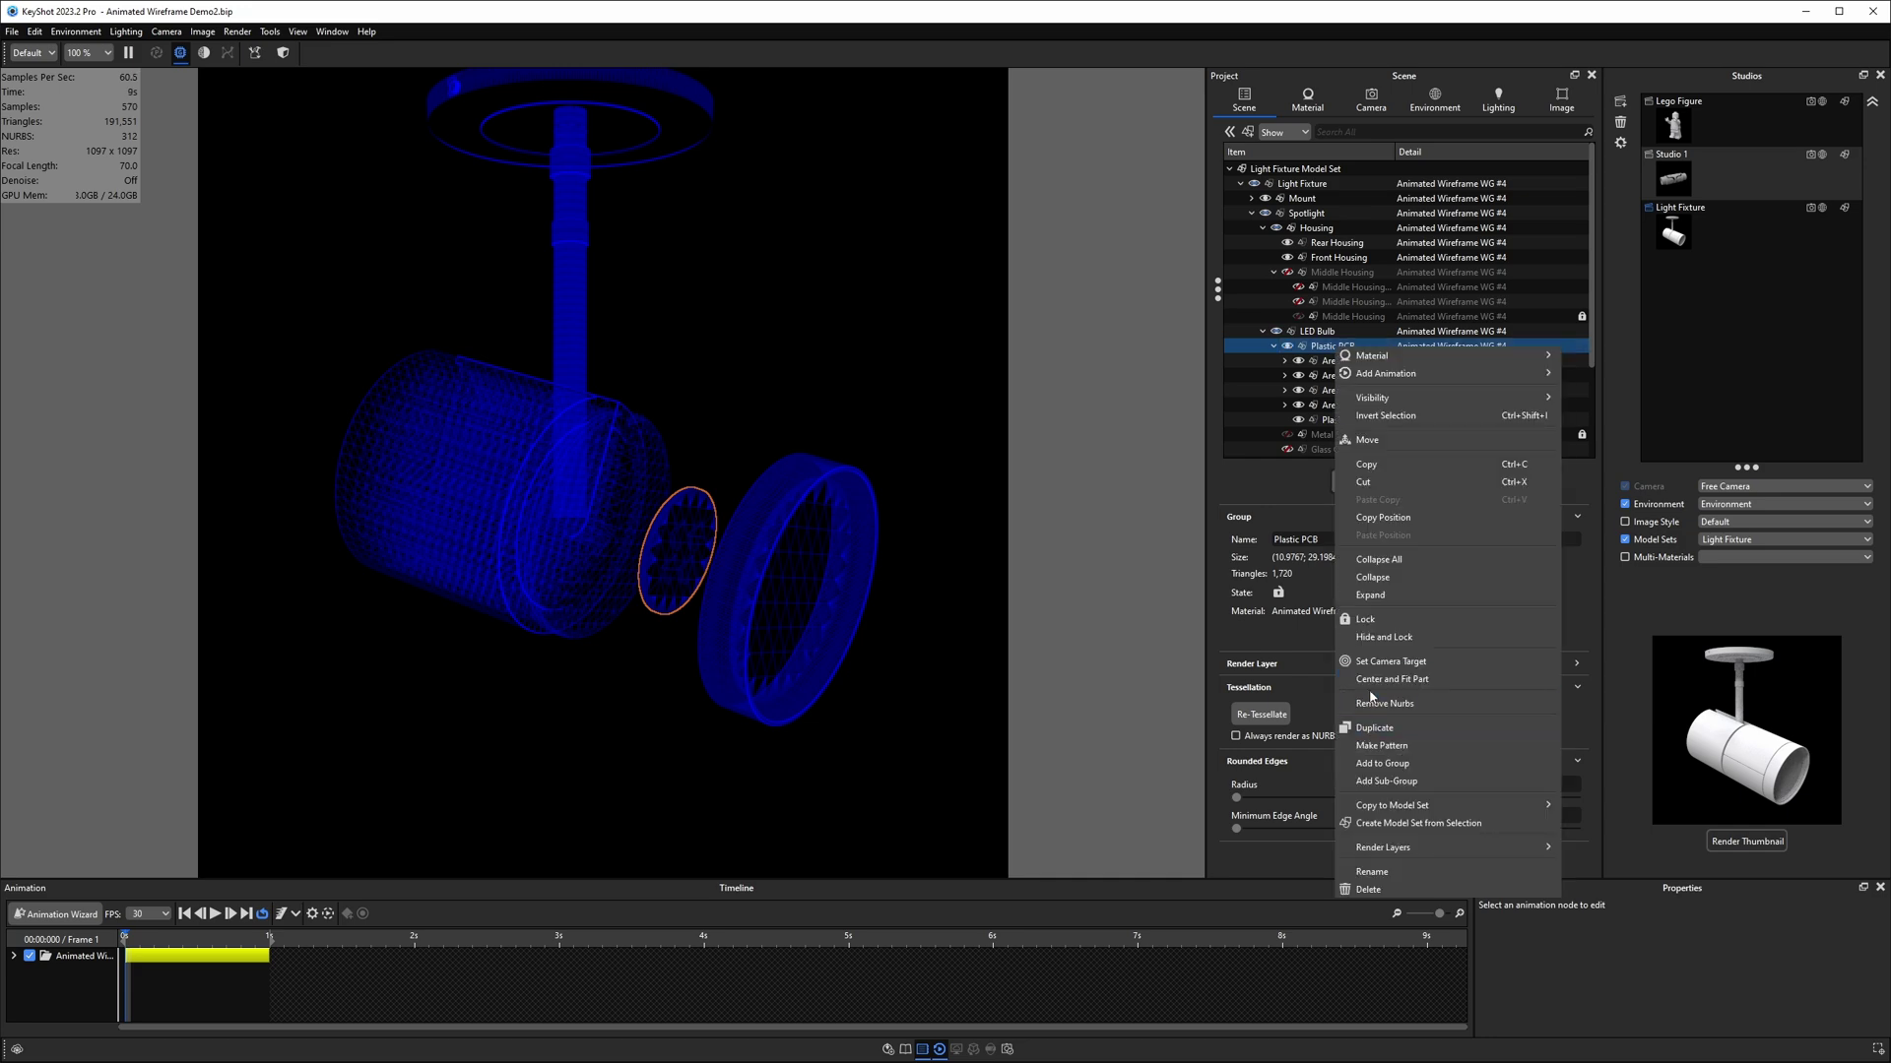
click(1382, 643)
- Re-tessellate the Glass Bulb Lens and show the Middle Housing group again
right_click(781, 536)
click(803, 441)
click(896, 253)
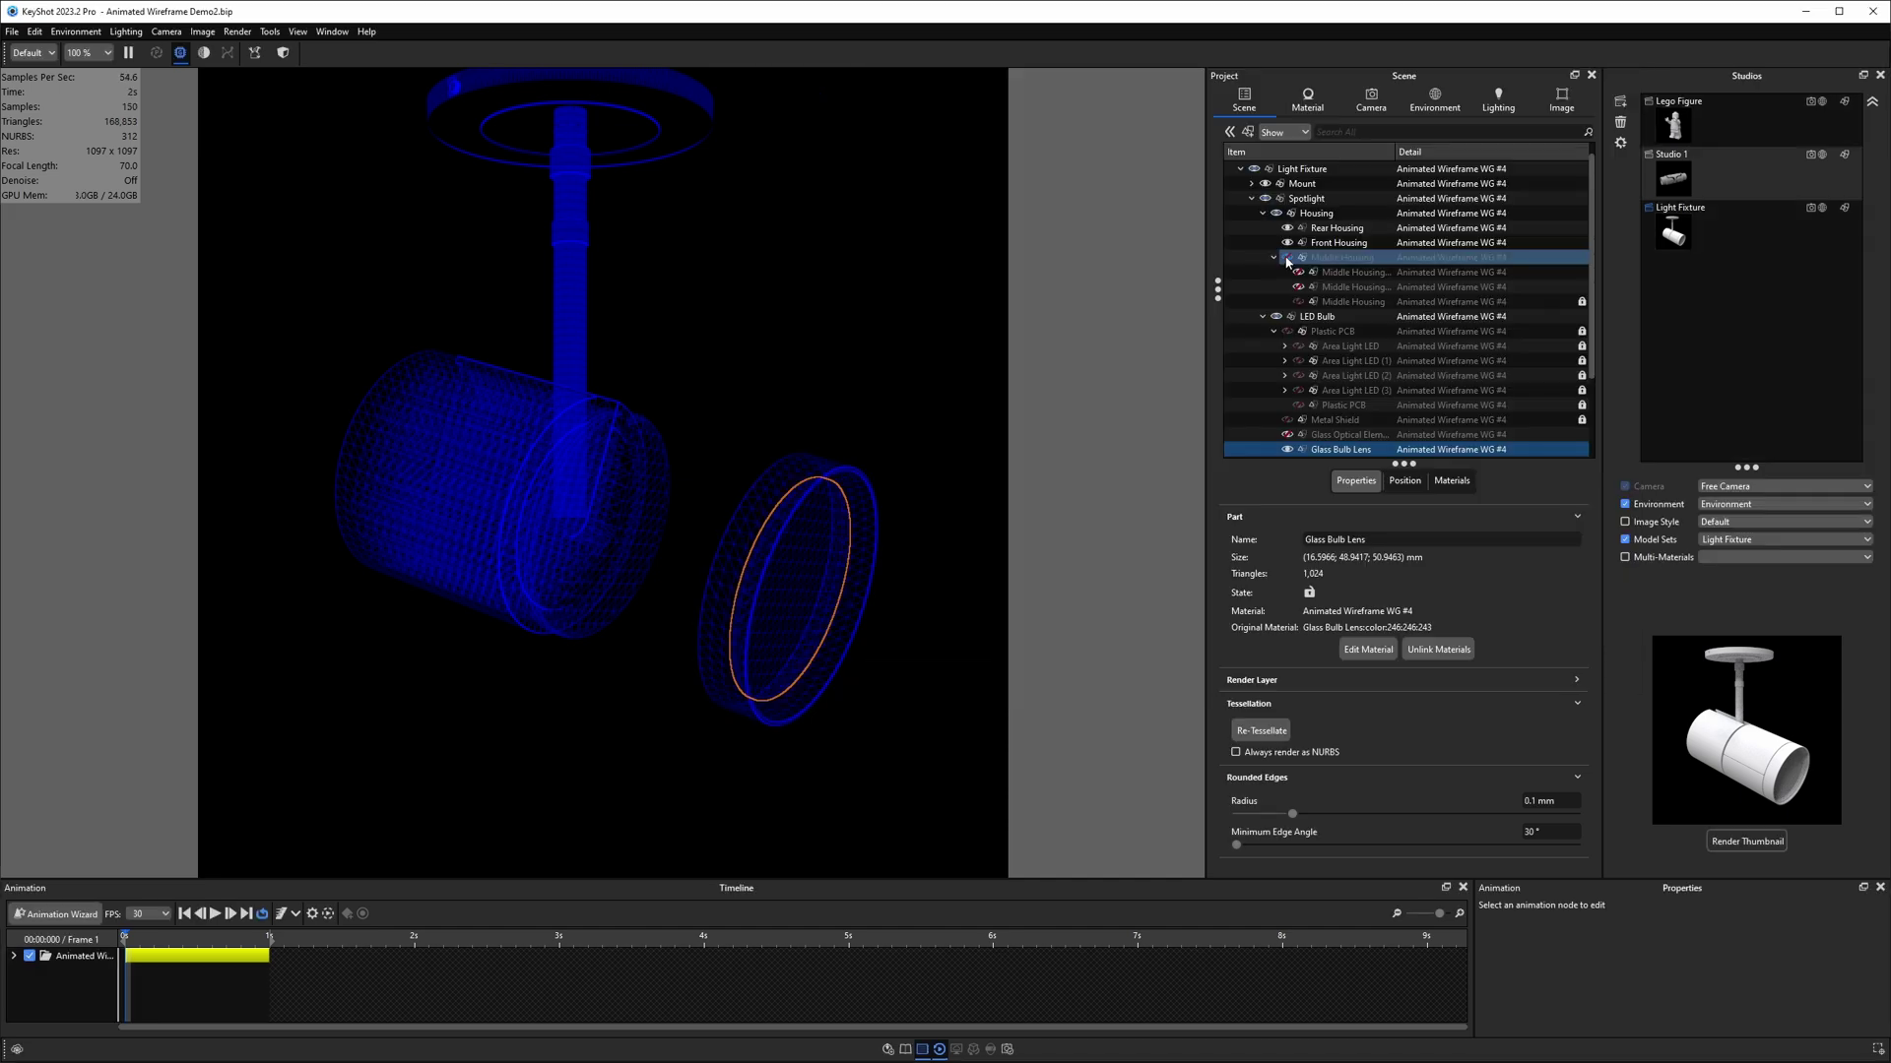
click(1286, 258)
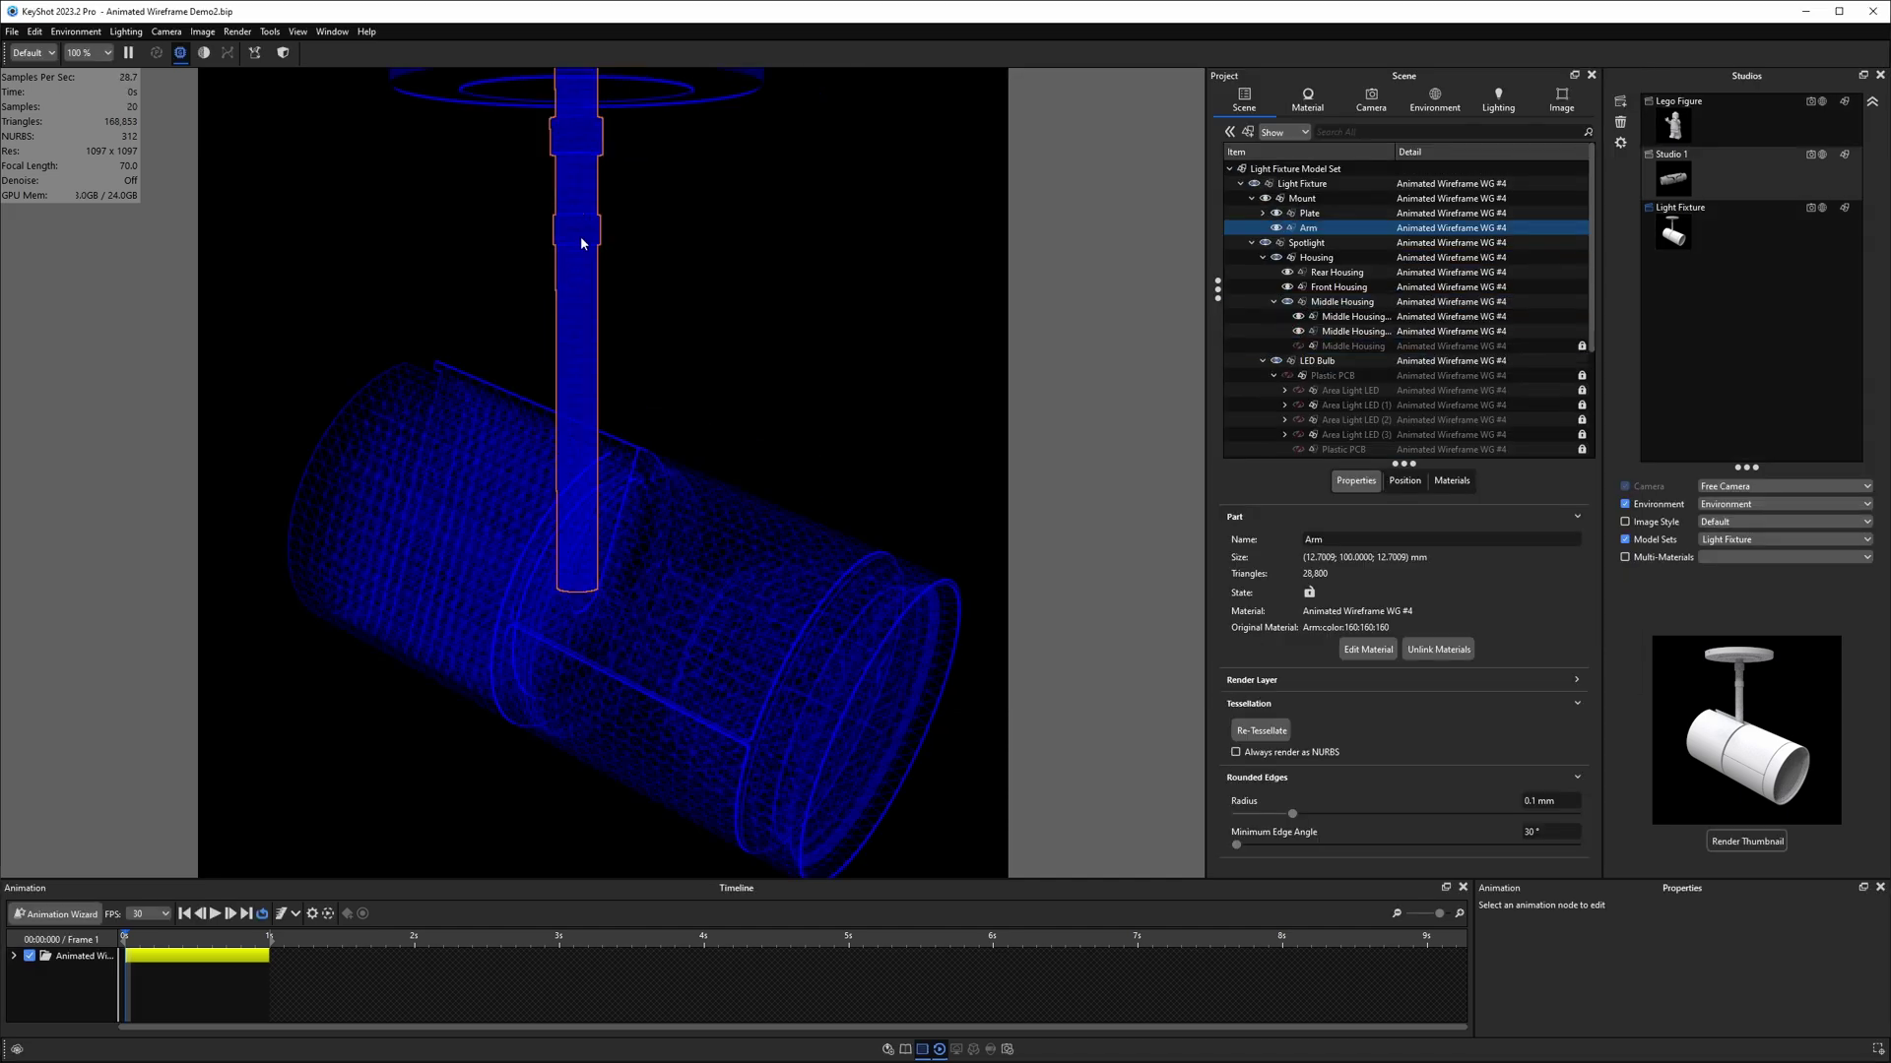
- Start re-tessellating the mount's Arm and preview it with a maximum edge length of 2%
scroll(582, 275, up, 1)
scroll(585, 286, down, 2)
right_click(599, 308)
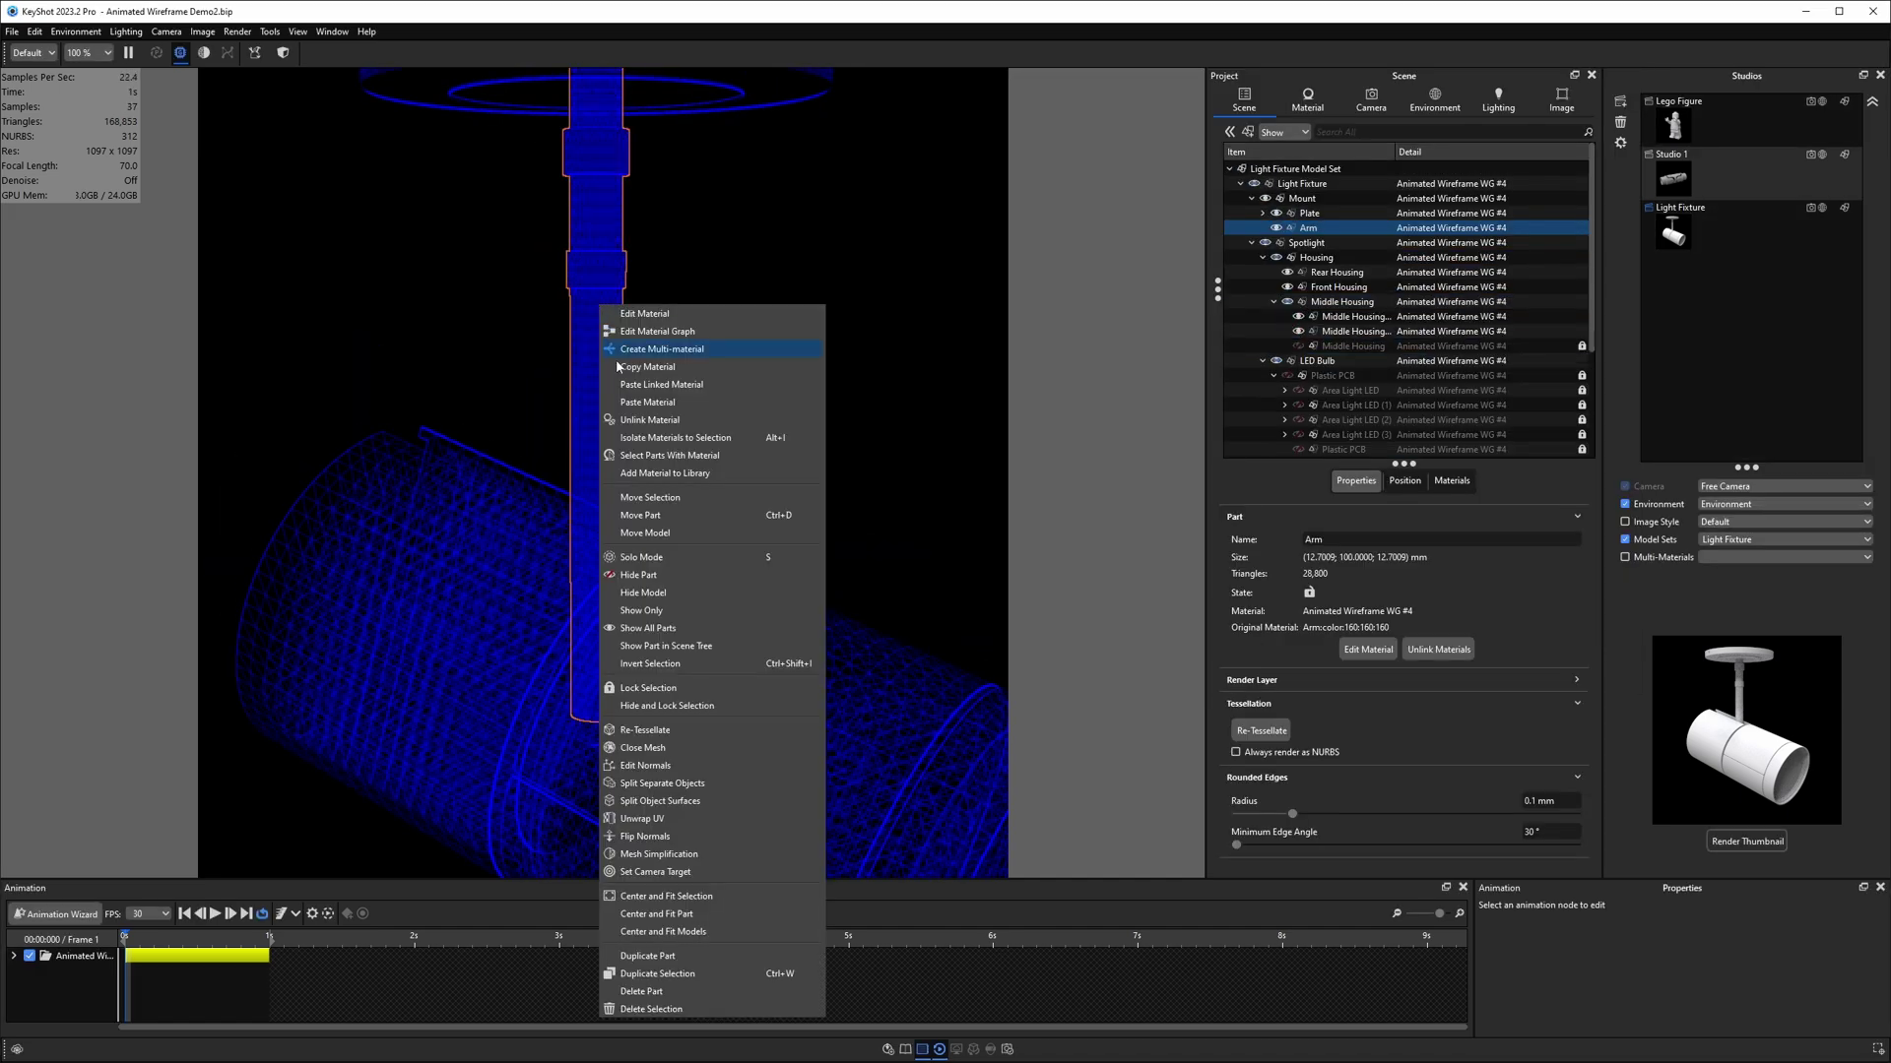
click(650, 729)
click(871, 253)
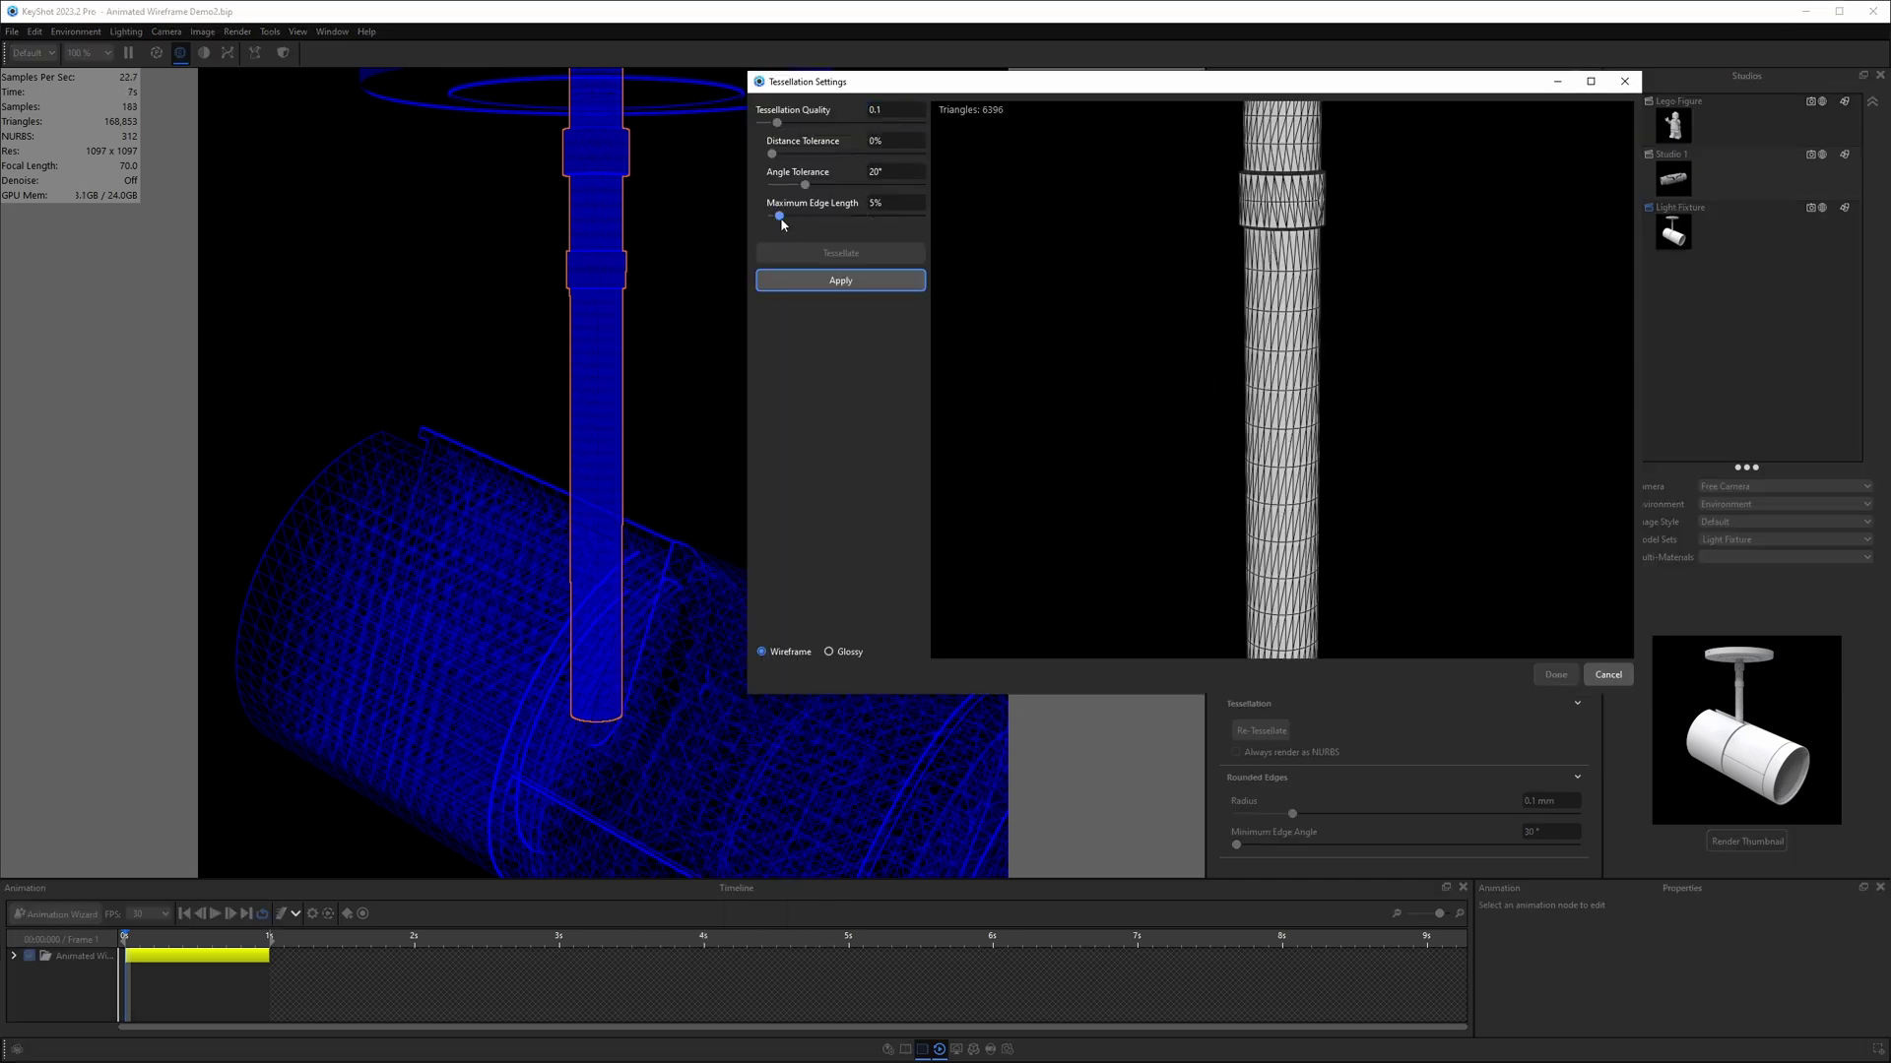
click(875, 203)
text(2)
key(Return)
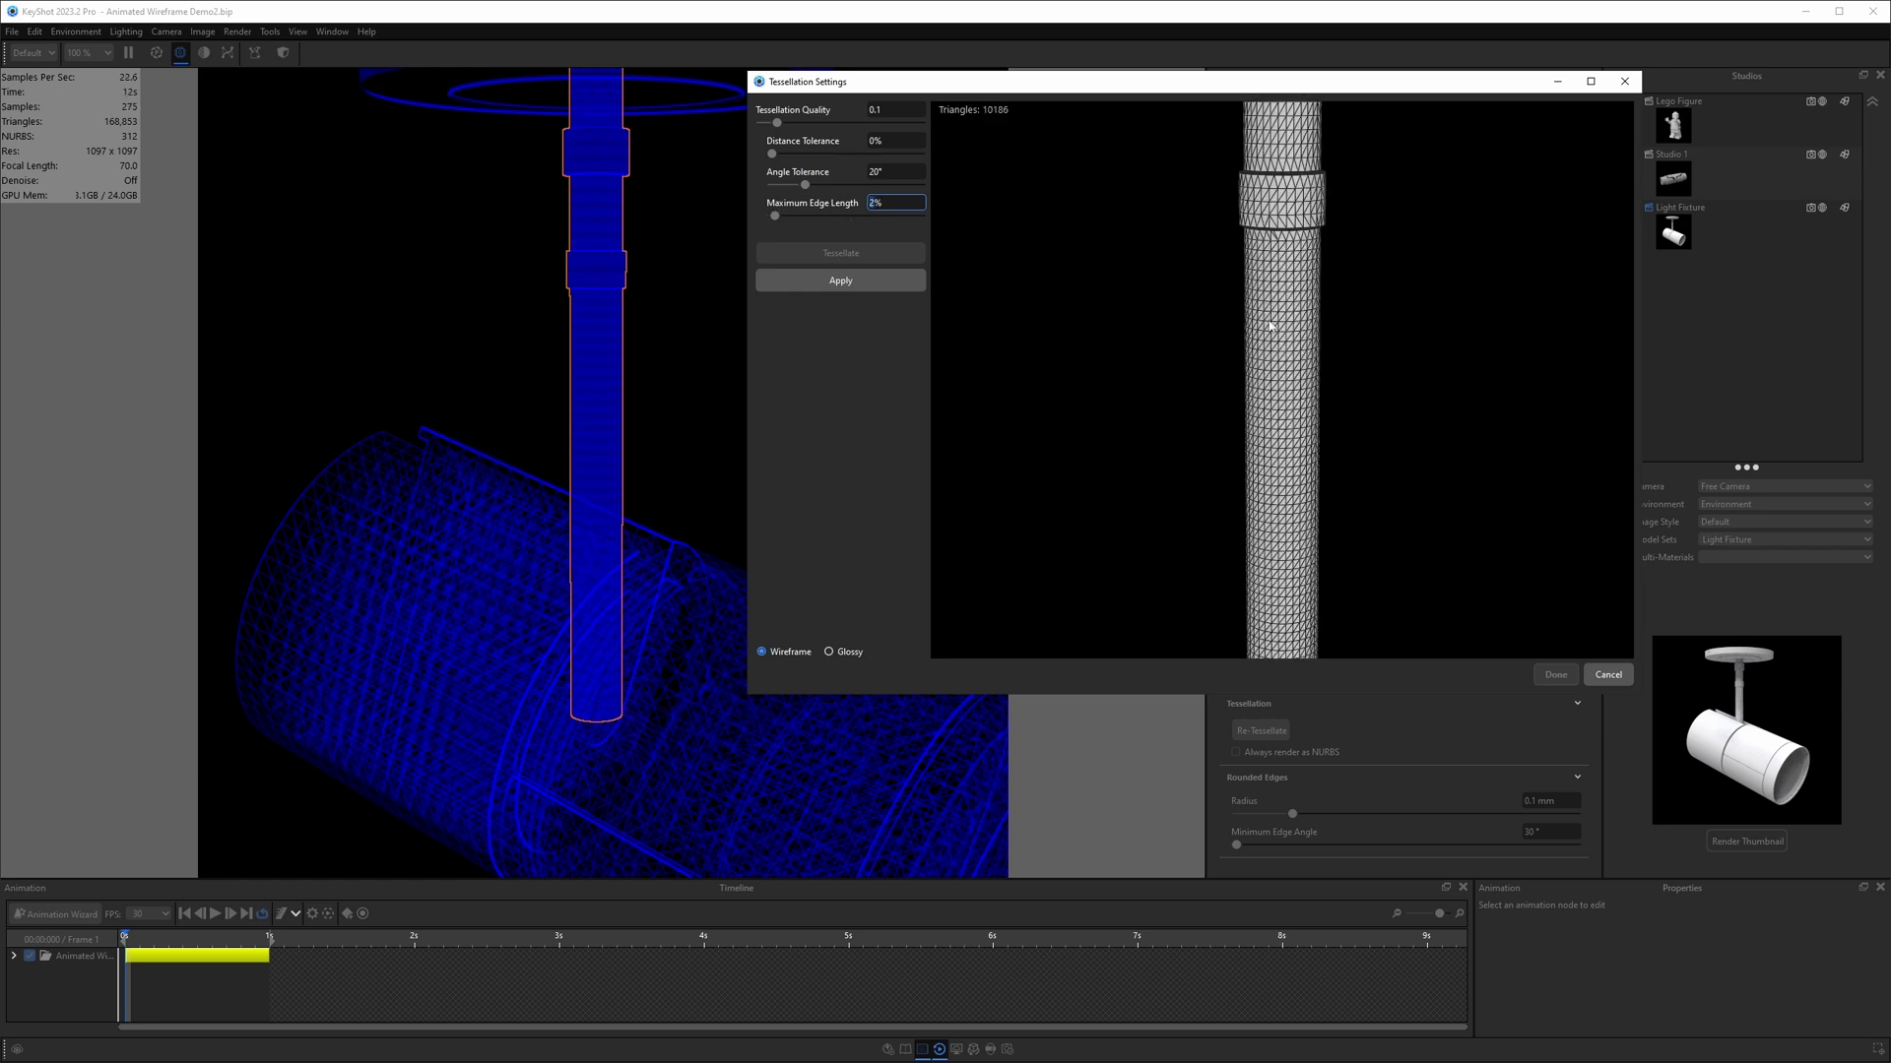
- Set the Arm's tessellation quality to 0.08 and maximum edge length to 3%, and apply the new mesh
click(896, 111)
text(0.08)
key(Return)
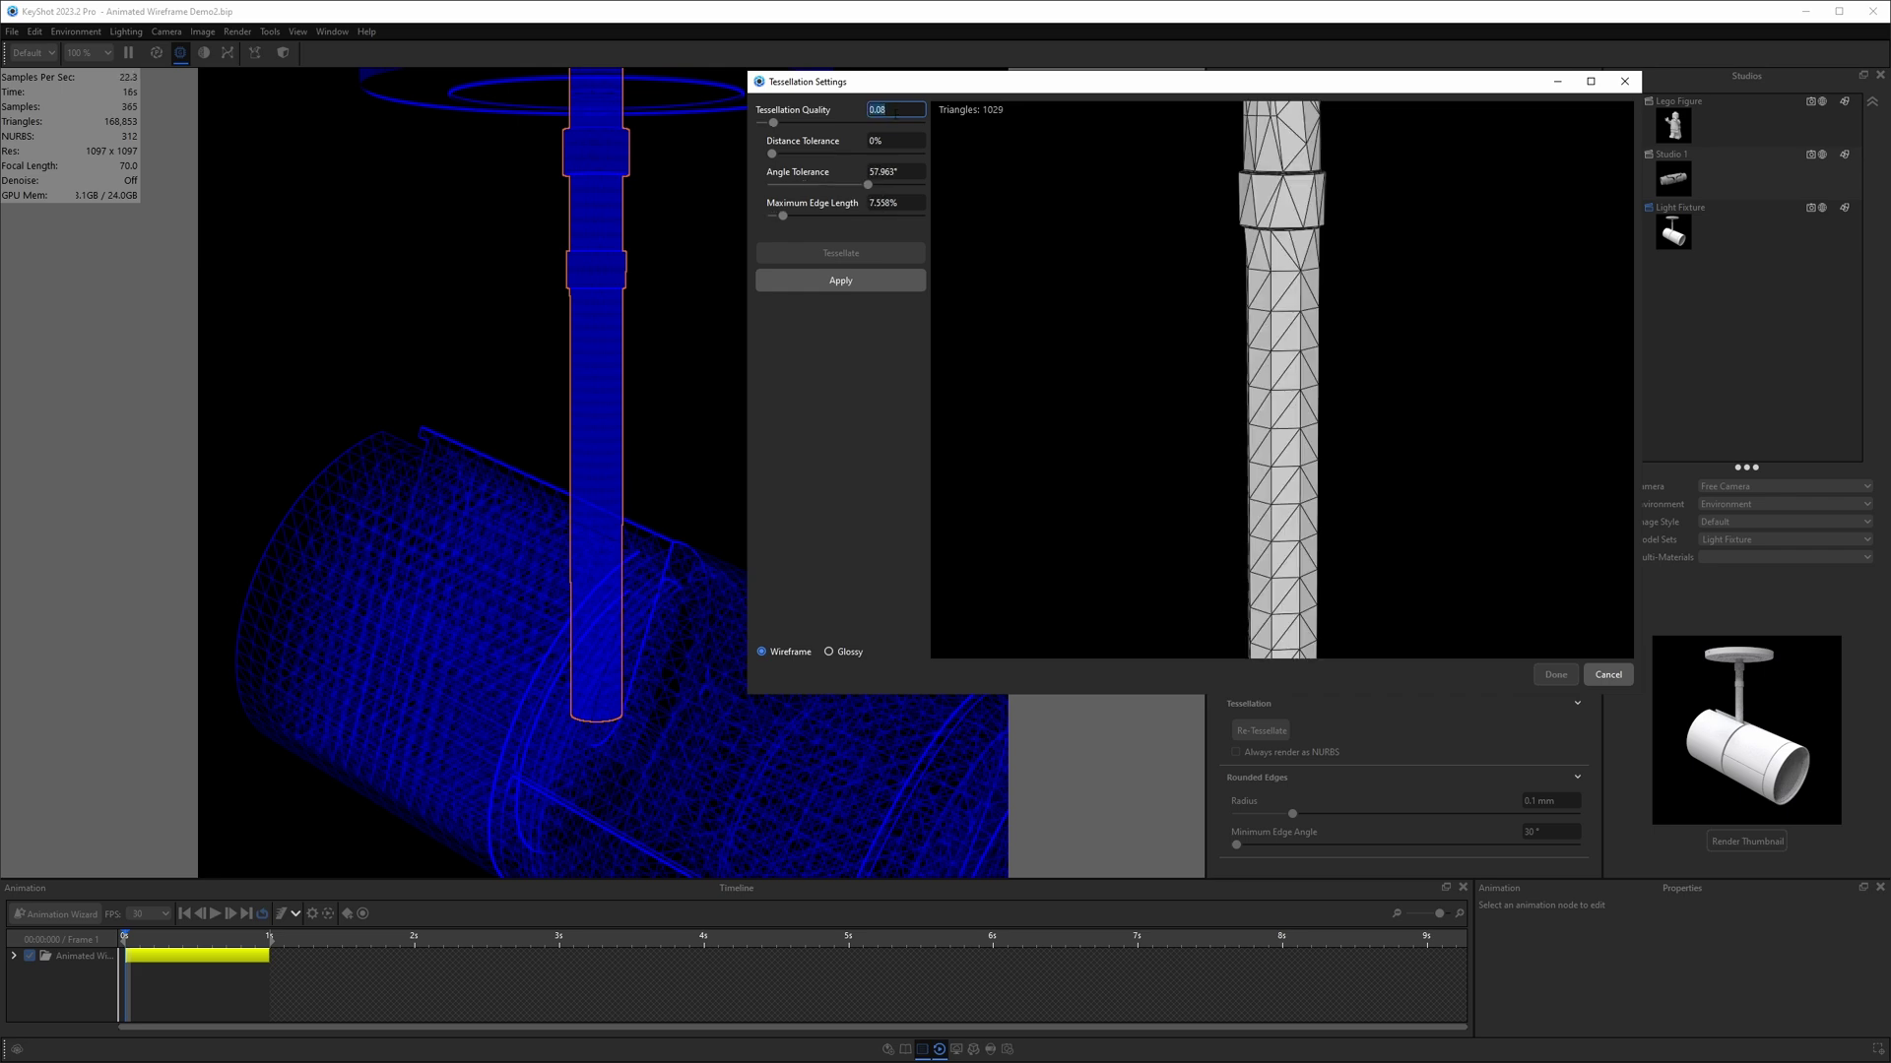
click(894, 201)
text(3)
key(Return)
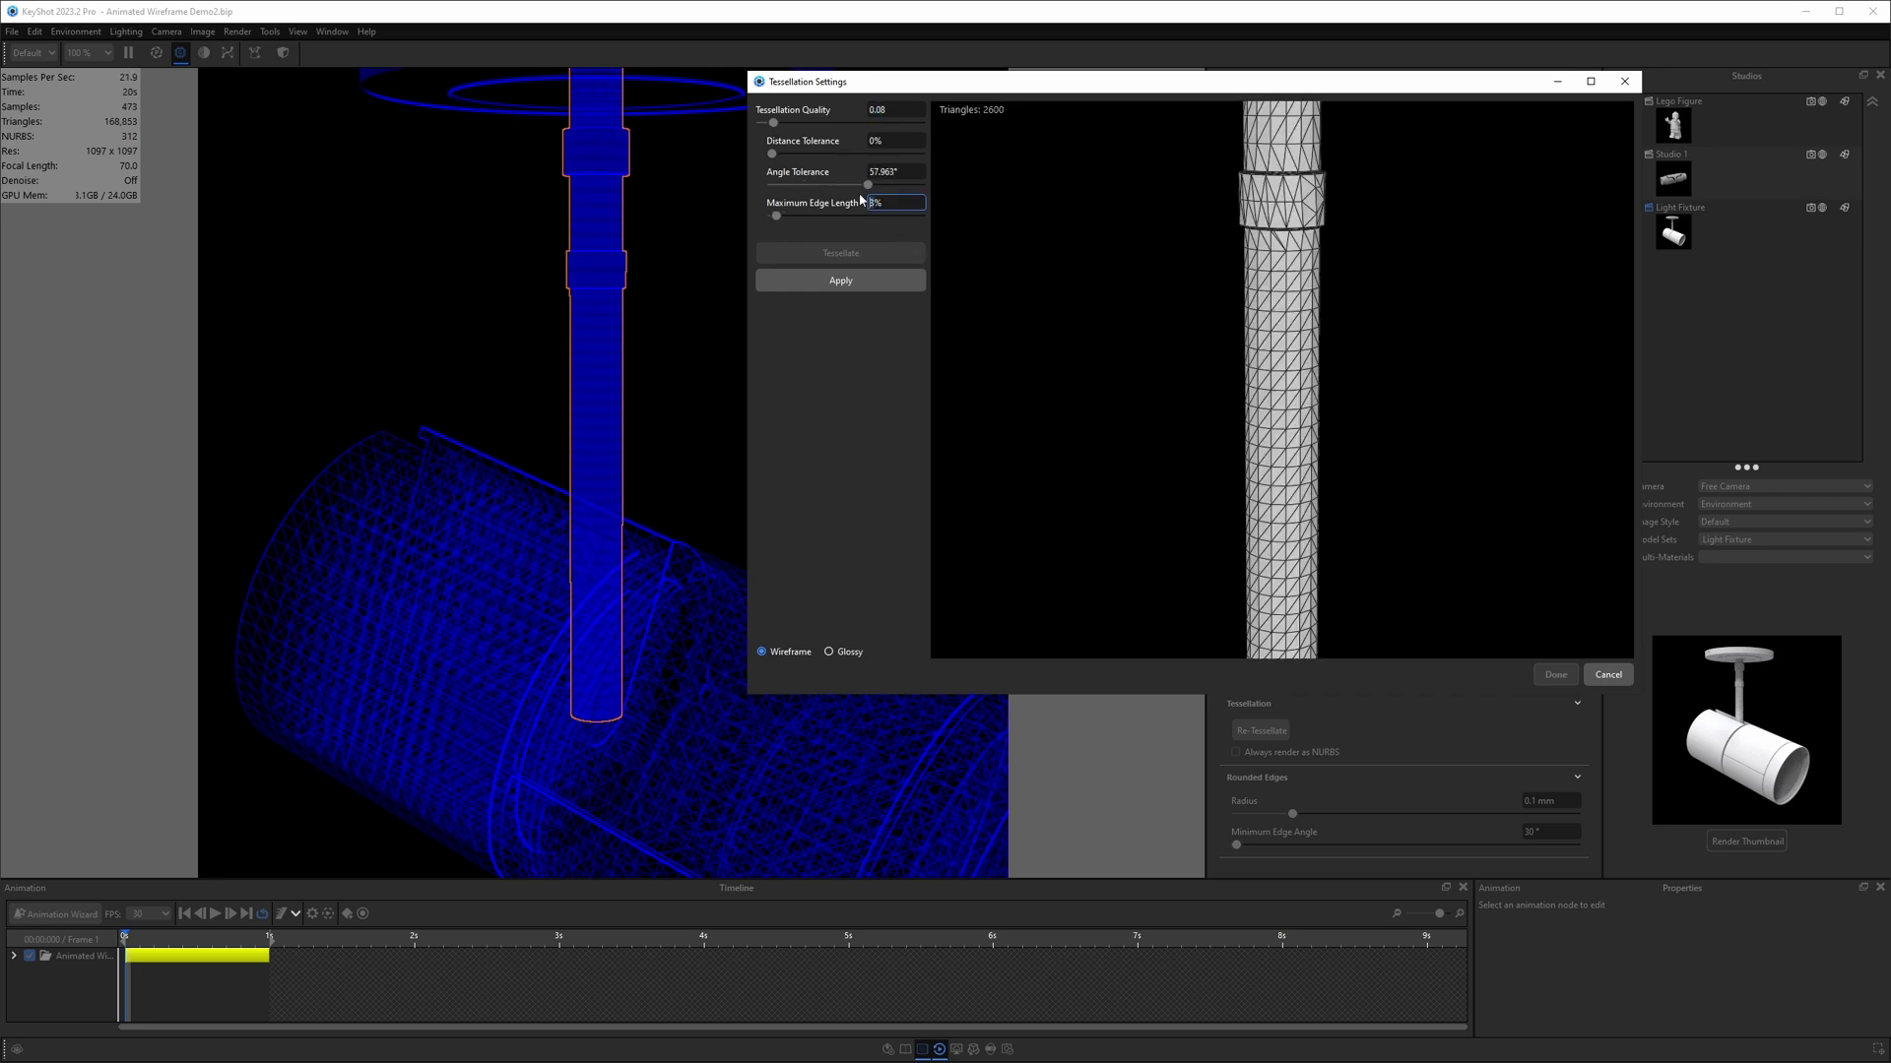
click(843, 279)
key(Return)
- Re-tessellate the ceiling Plate of the mount and apply the new mesh
right_click(725, 120)
click(717, 126)
click(1262, 730)
click(857, 253)
click(869, 280)
key(Return)
- Restore the Light Fixture studio's camera view and scrub the timeline to preview the fade at frame 14
click(1682, 240)
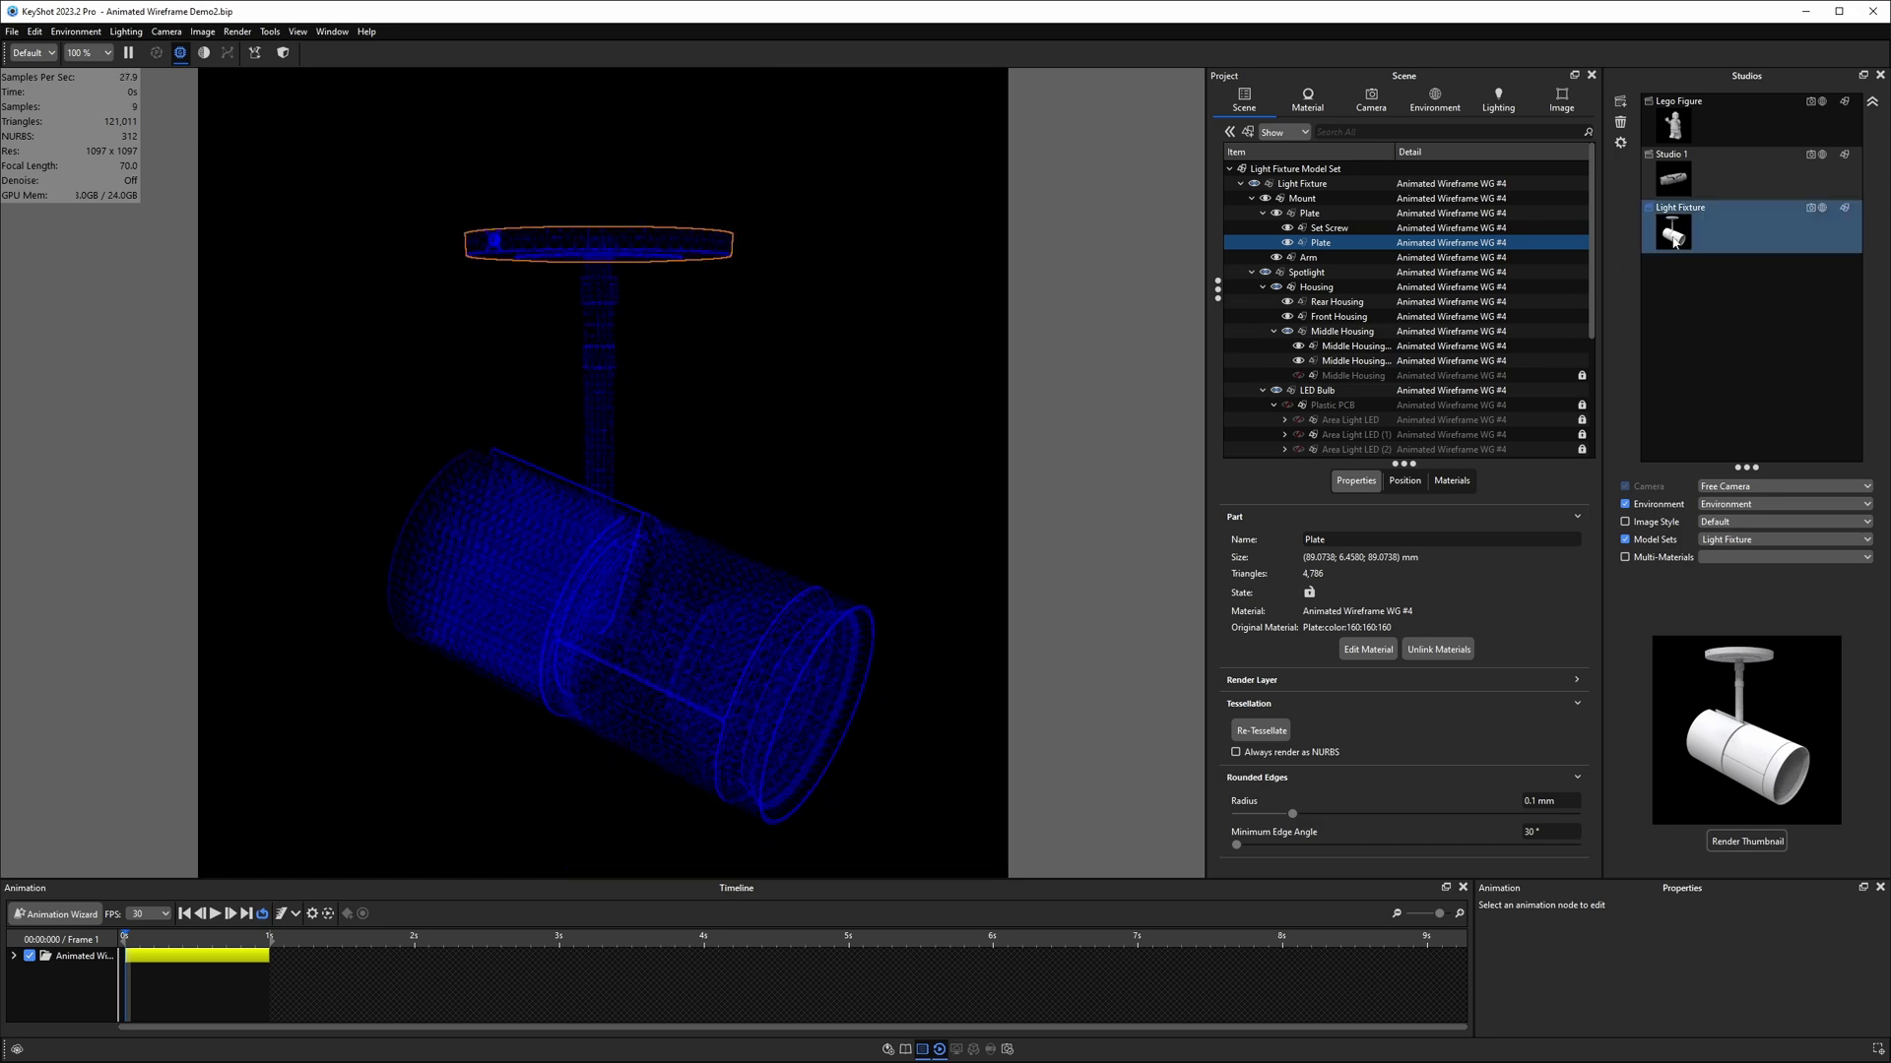
double_click(1669, 239)
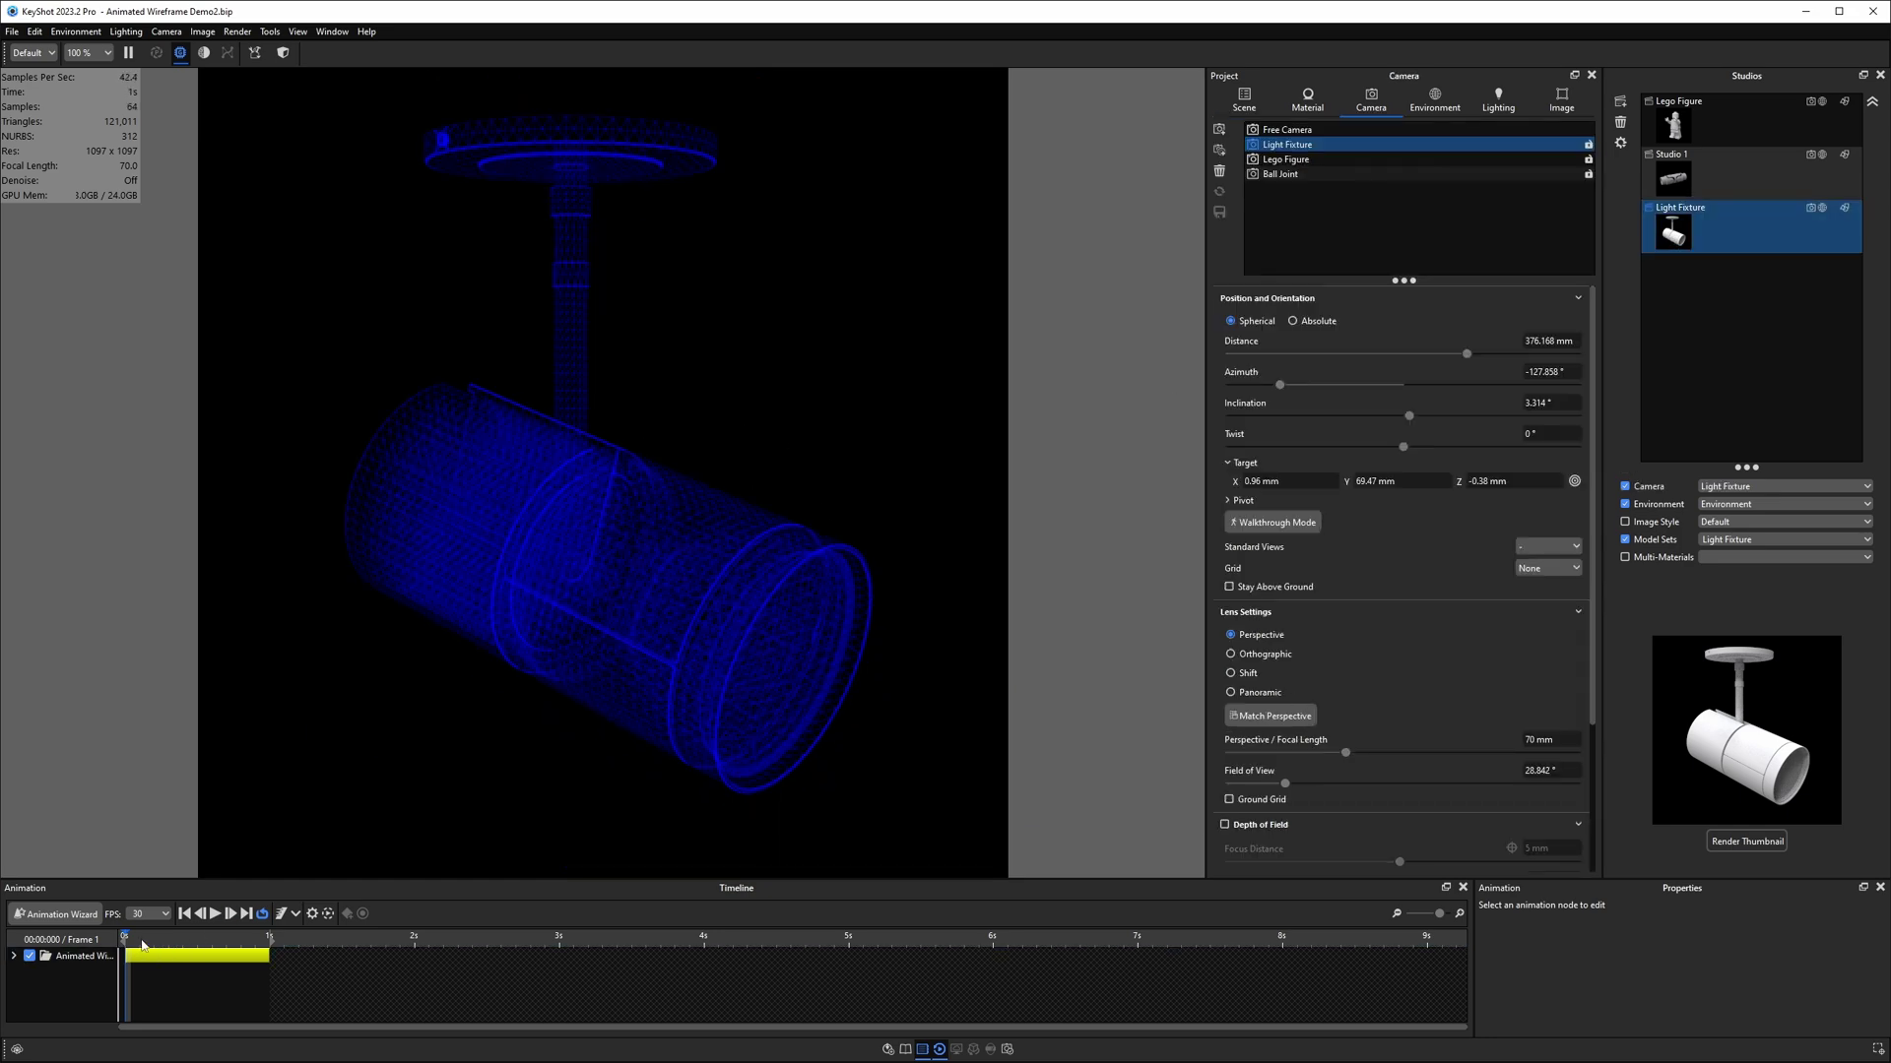
drag(130, 938, 280, 937)
- Change the Plastic node's diffuse colour to dark red in the light fixture's material graph
click(1319, 160)
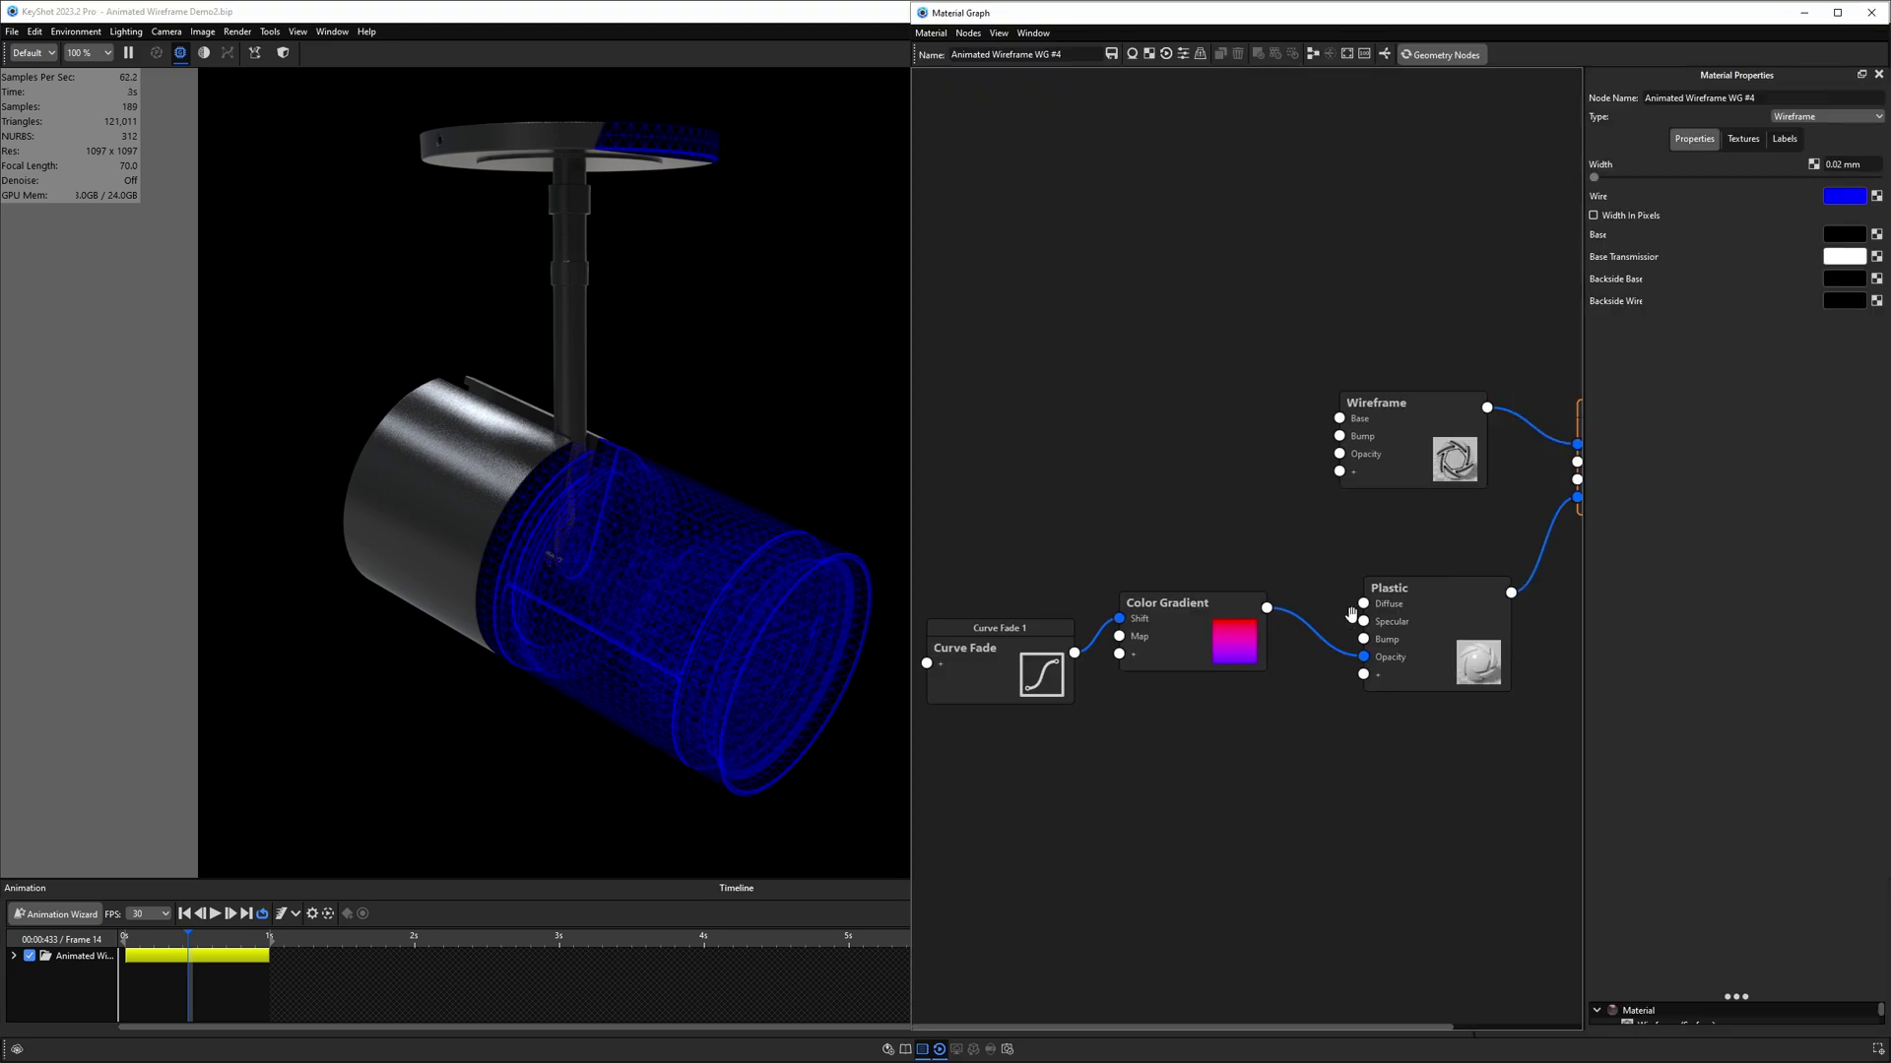
click(1465, 600)
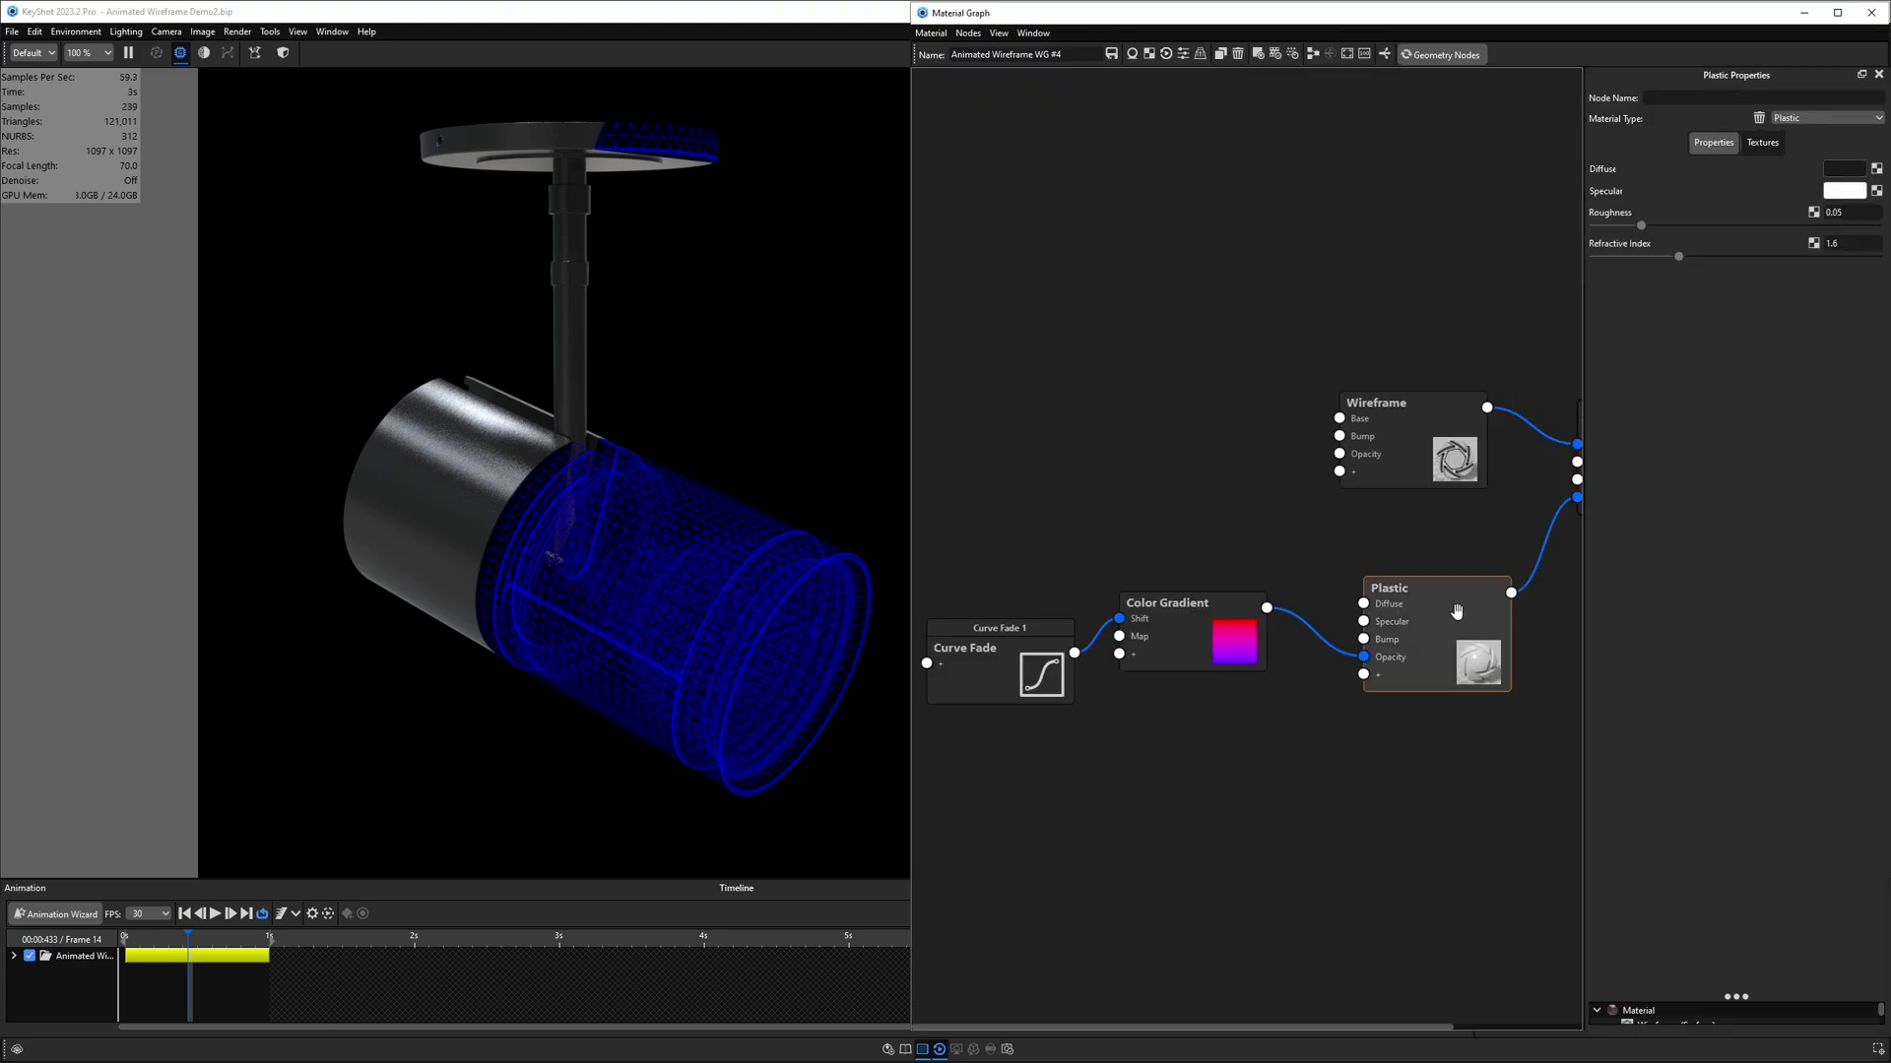
drag(1459, 611, 1444, 581)
click(1843, 168)
click(1738, 321)
drag(1739, 325, 1747, 359)
click(1700, 757)
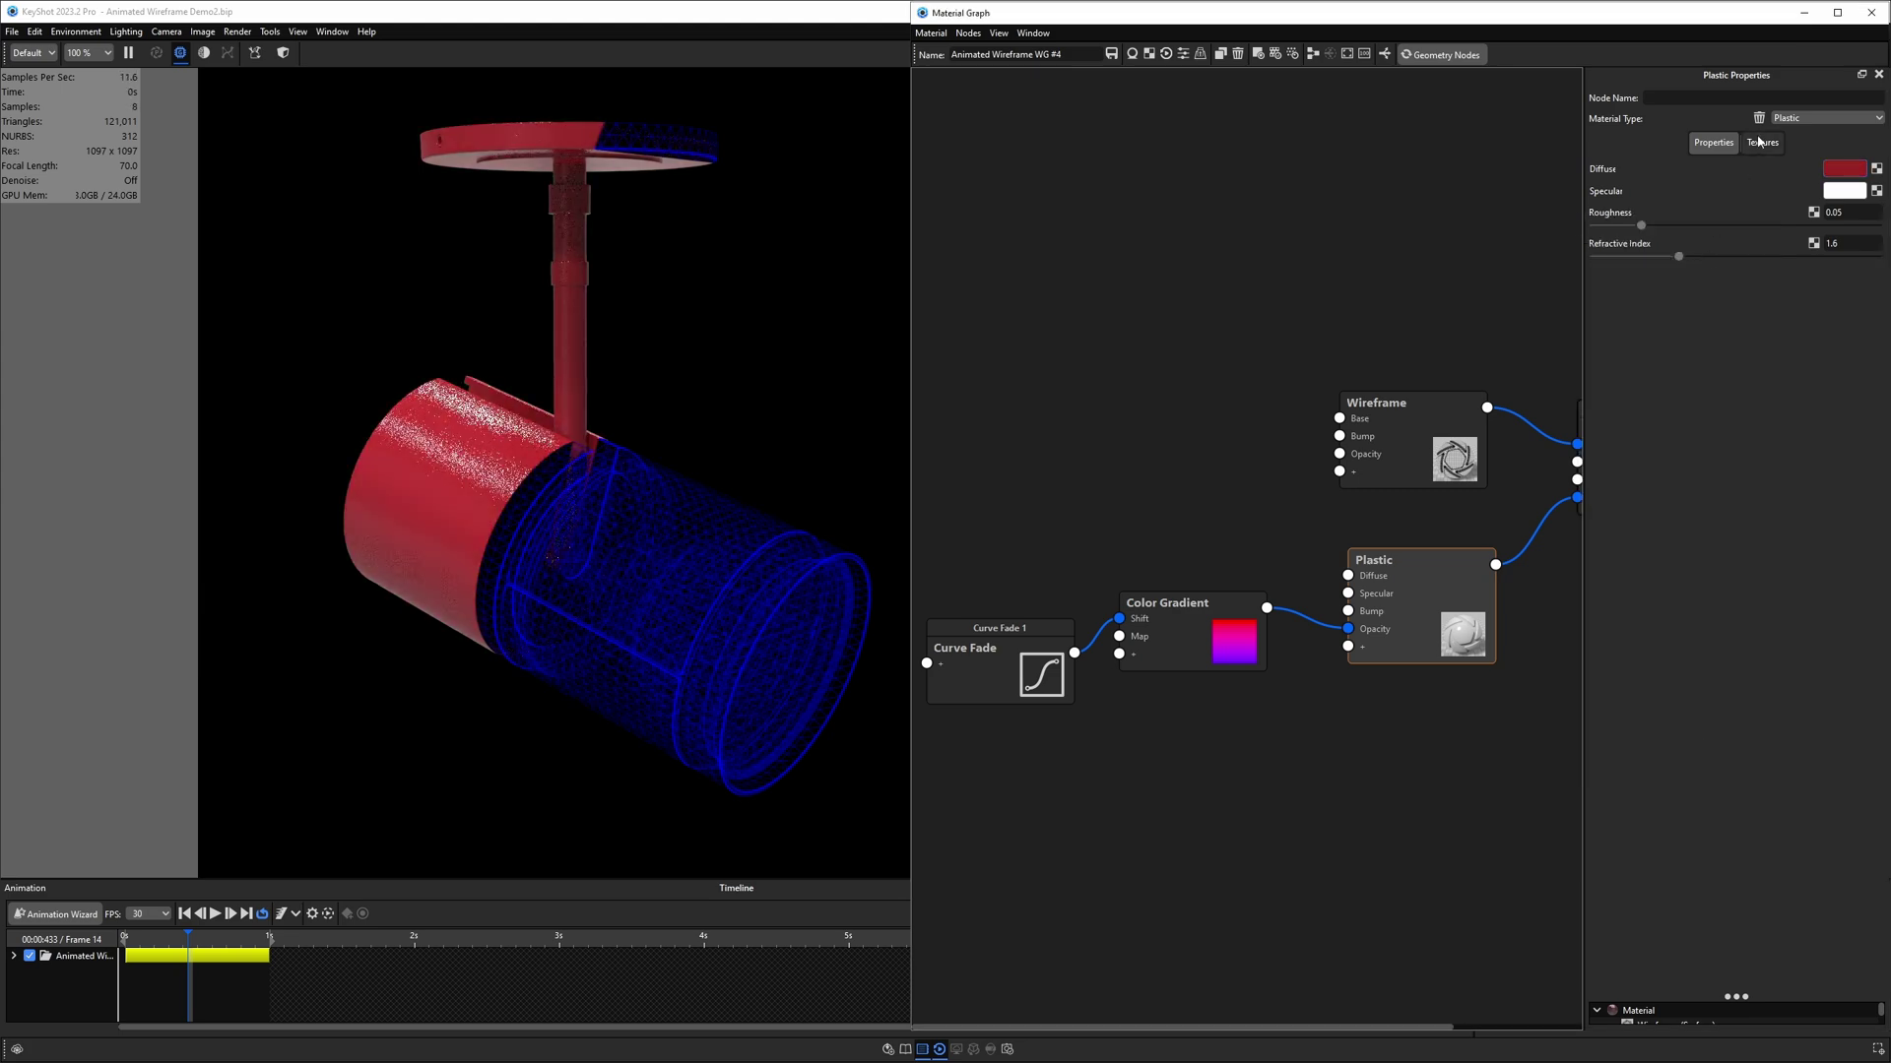
- Review the material types available for the Plastic node, close the material graph and preview the fade at frame 23
click(1827, 117)
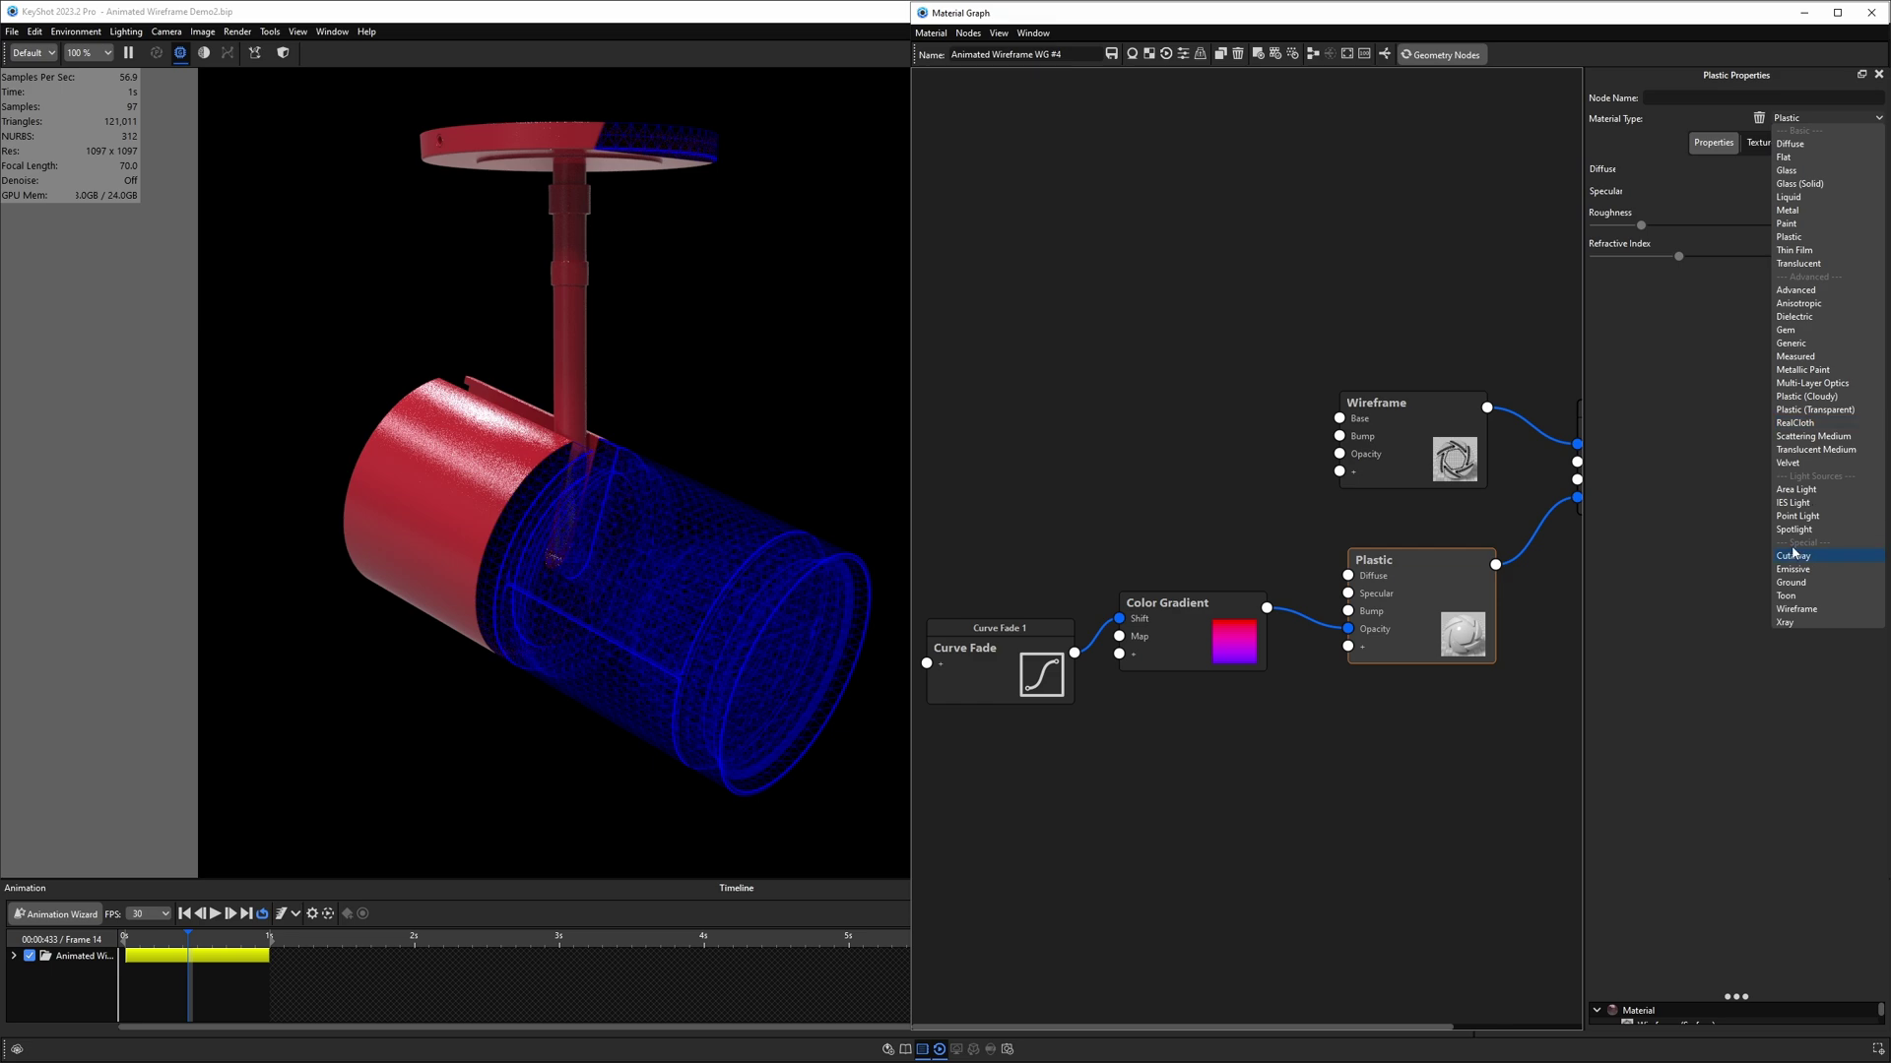
click(1717, 475)
click(1871, 13)
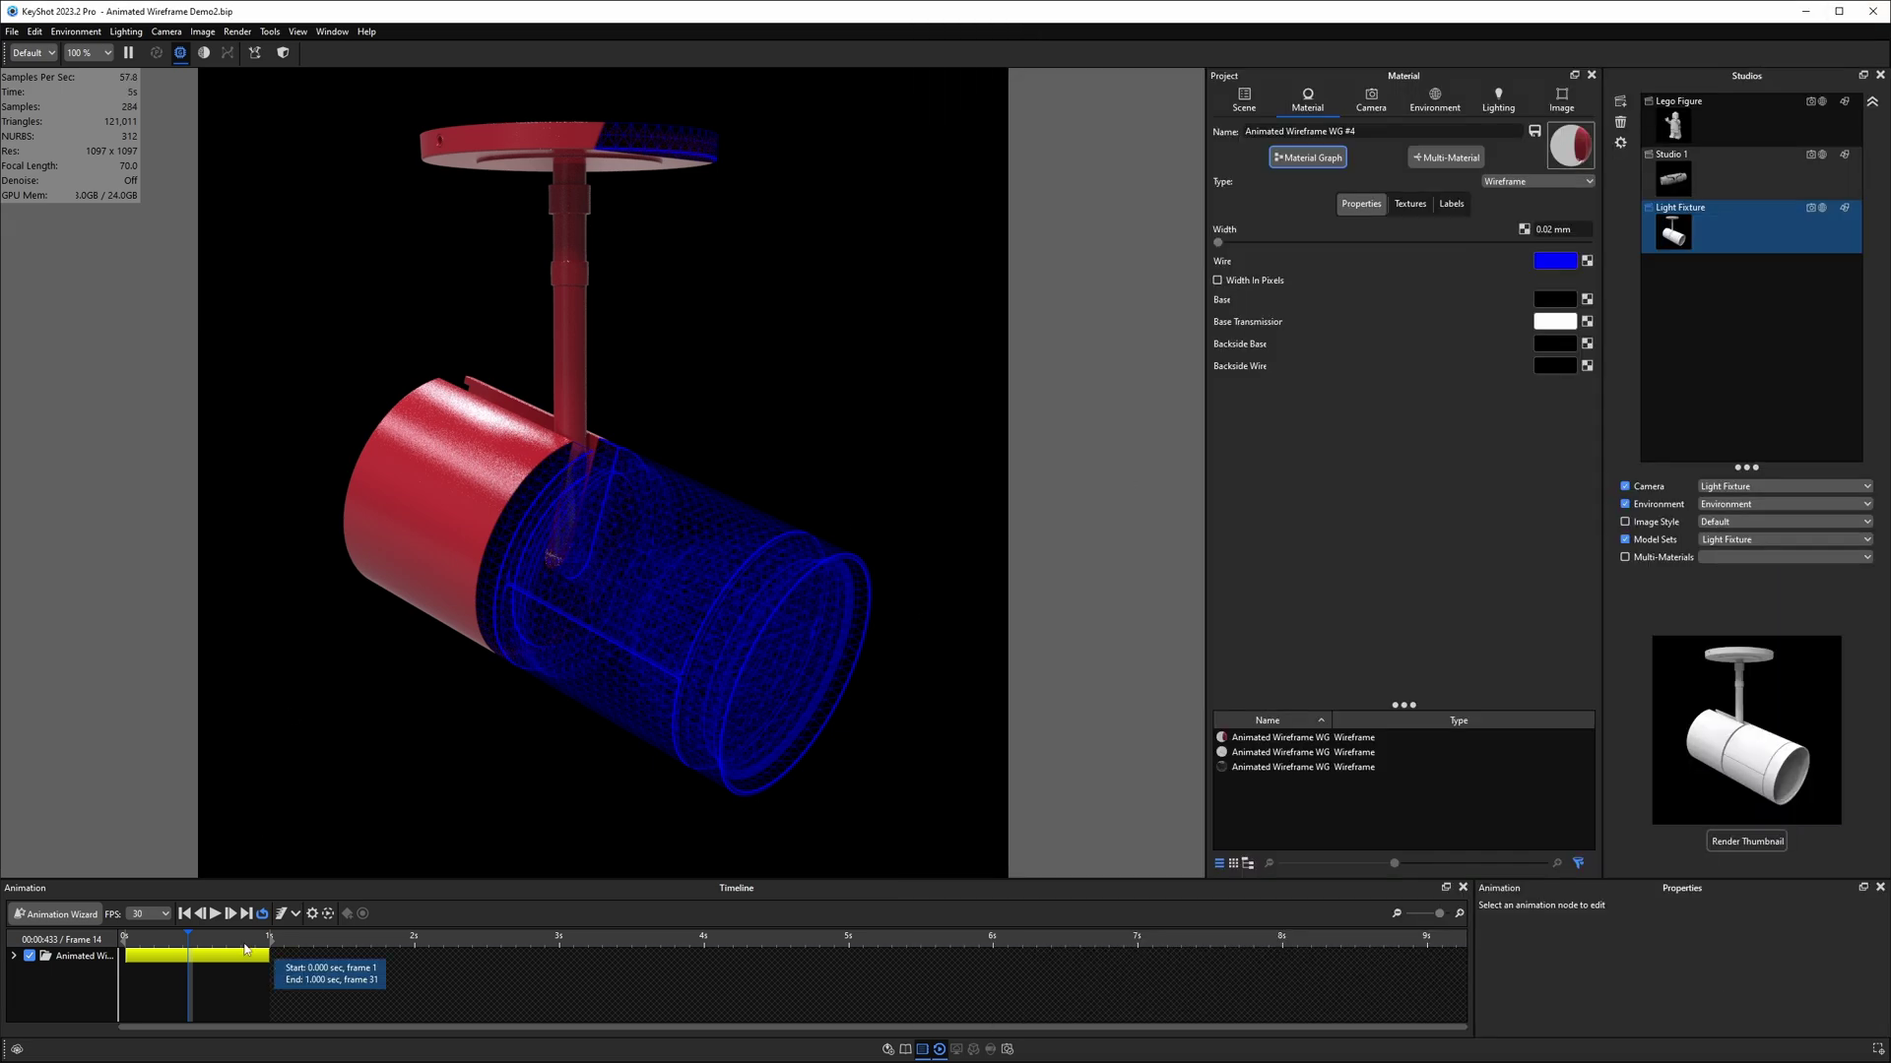
drag(188, 936, 232, 936)
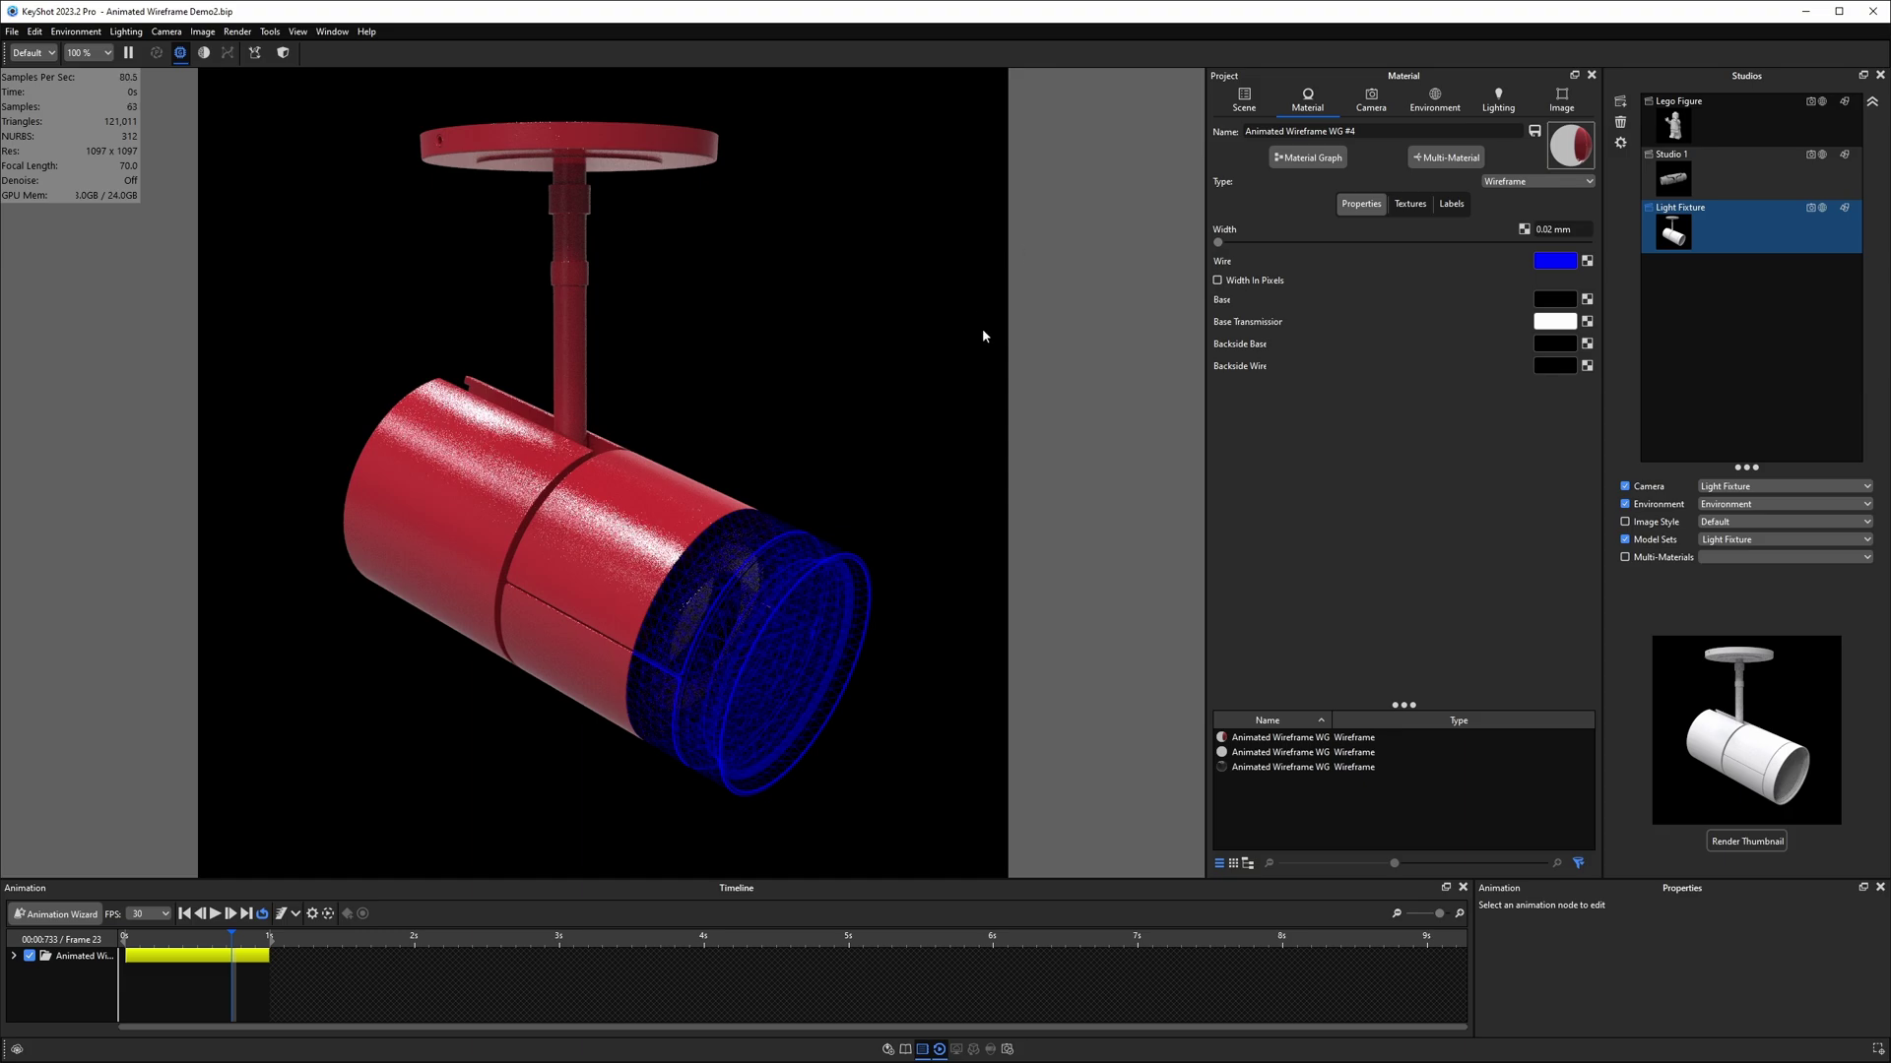